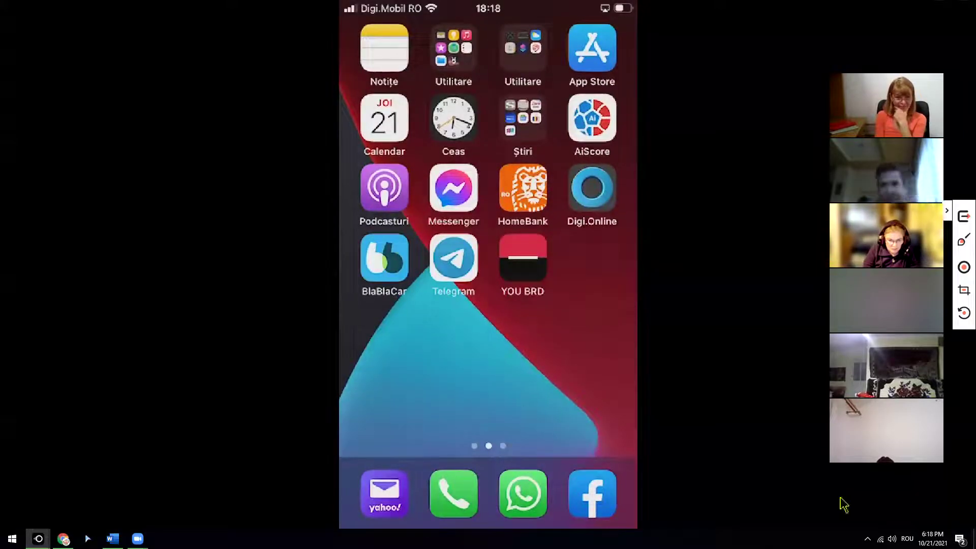
Leave LetsView's full-screen mirror so the phone's home screen appears in a desktop window.
key("Escape")
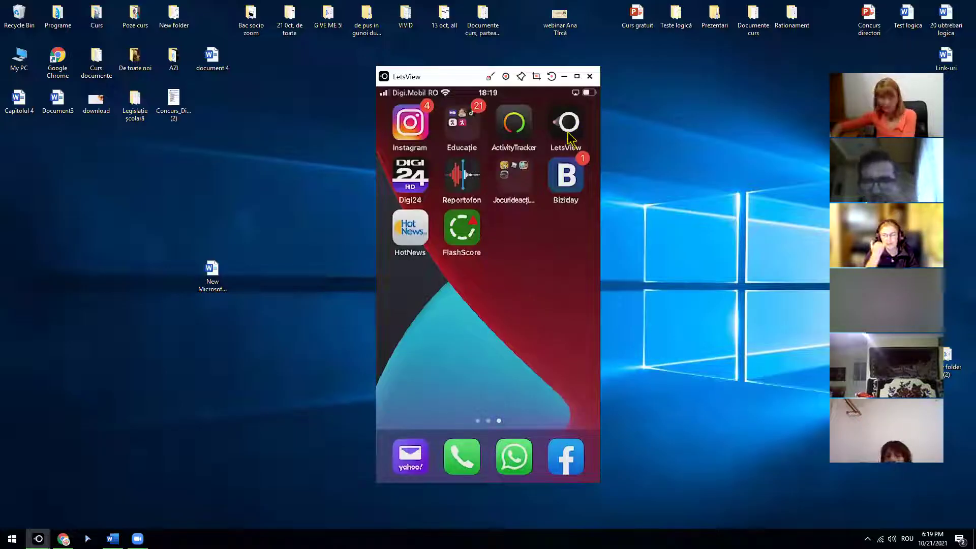
Load web.whatsapp.com in a new Chrome tab, add another blank tab, and park the mirror at the right edge.
left_click(63, 538)
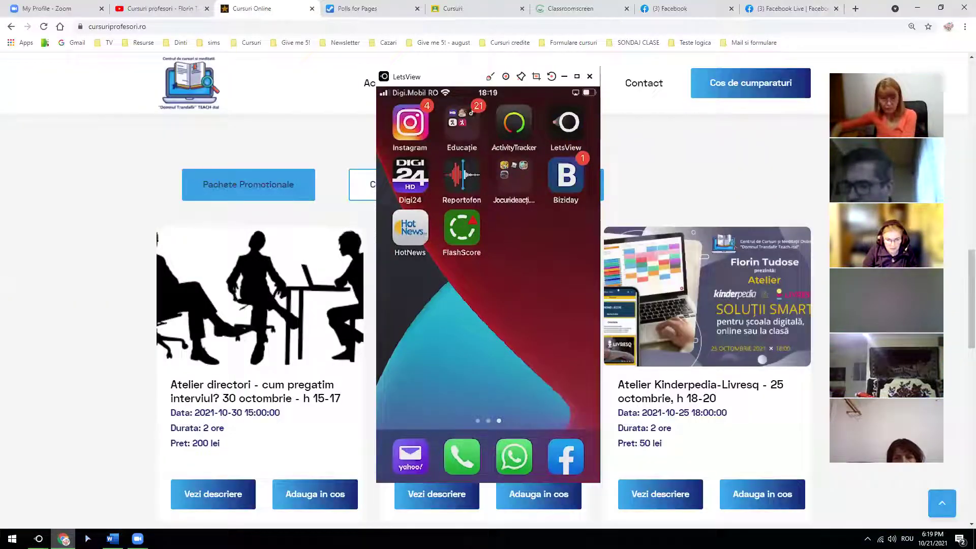
left_click(856, 9)
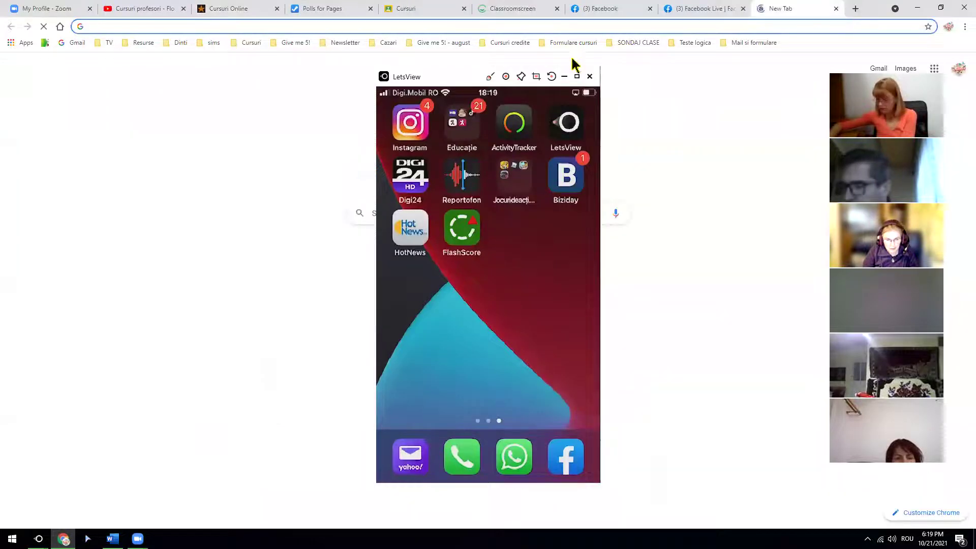
left_click(448, 78)
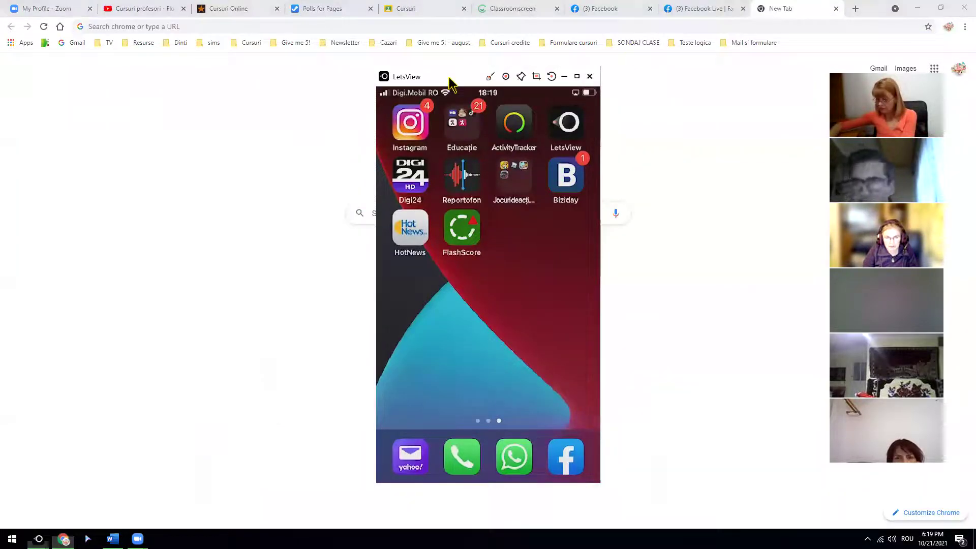
left_click_drag(448, 78, 452, 78)
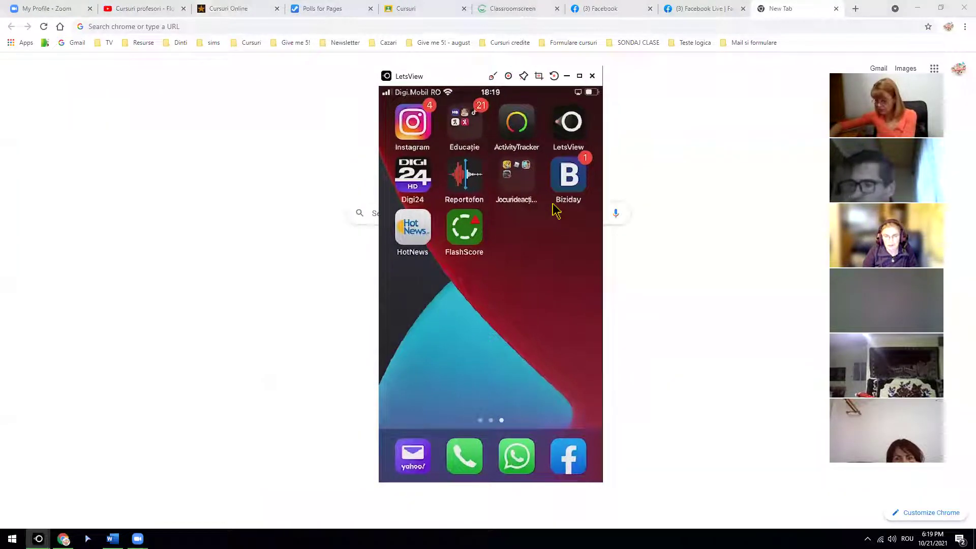
left_click(329, 27)
type("web.whatsapp.com")
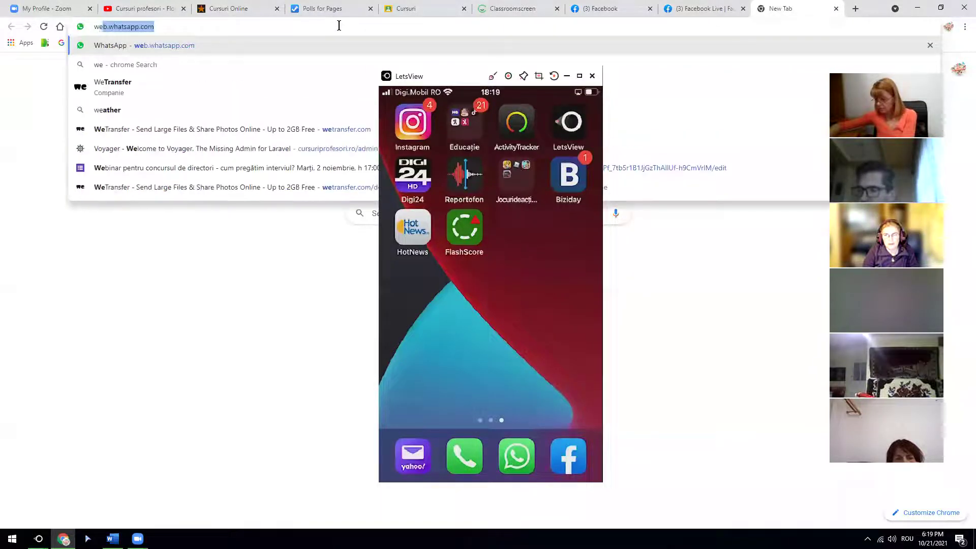
key("Return")
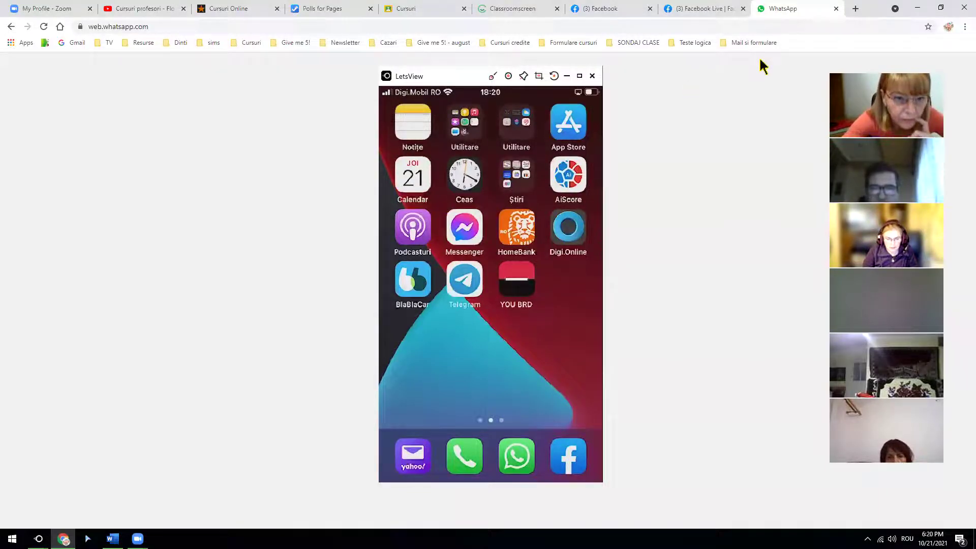
left_click(856, 9)
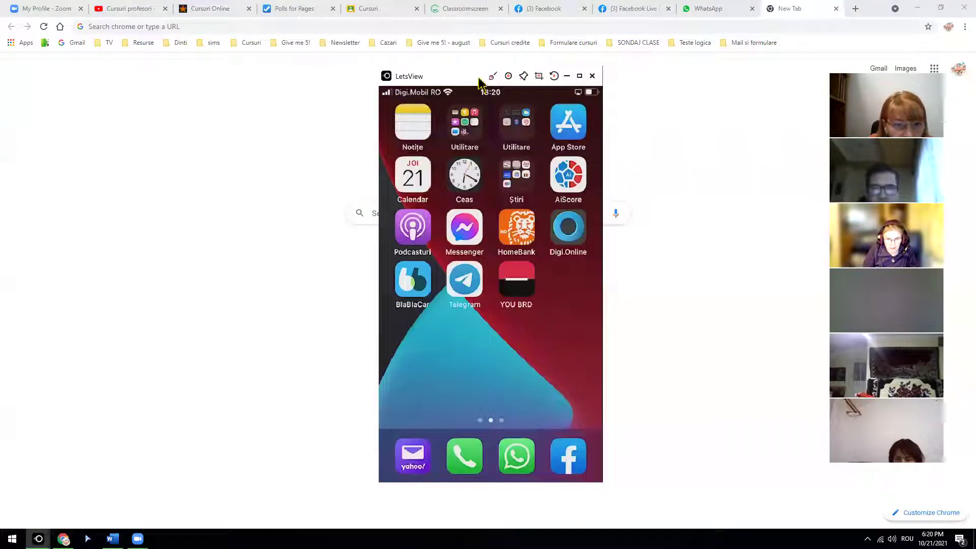
left_click_drag(486, 79, 867, 69)
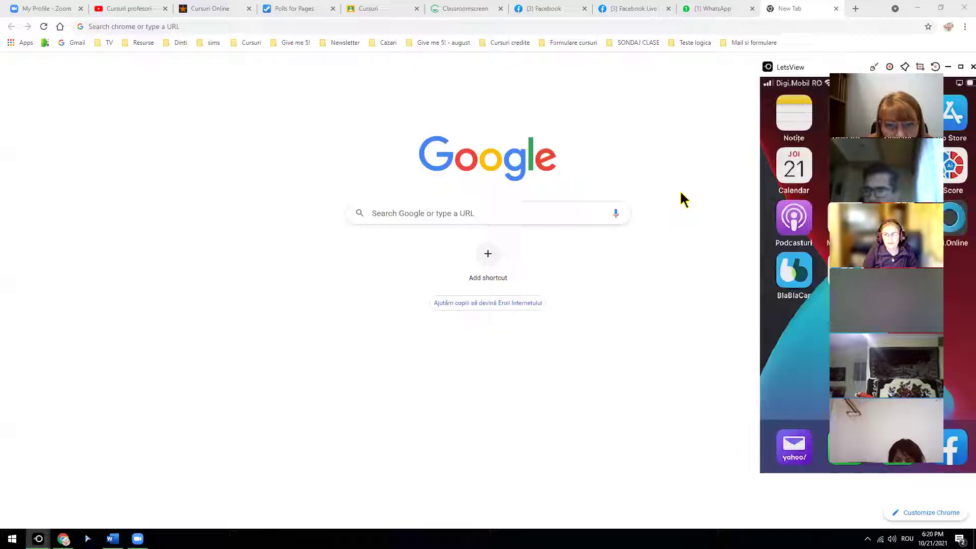
Search Google for 'let s view for samsung' and scroll through the LetsView Samsung-to-TV guide.
left_click(425, 219)
type("let")
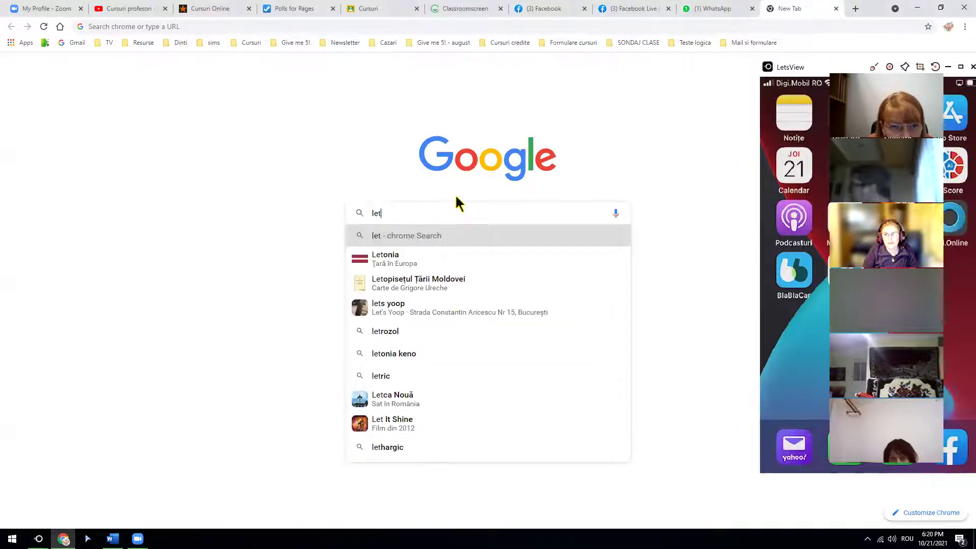
type(" s view for samas")
key("BackSpace")
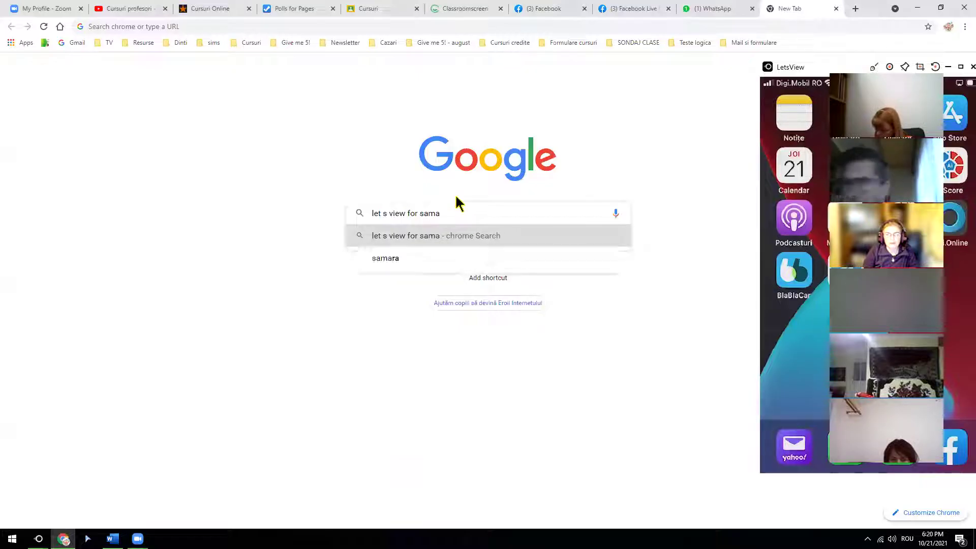
type("sung")
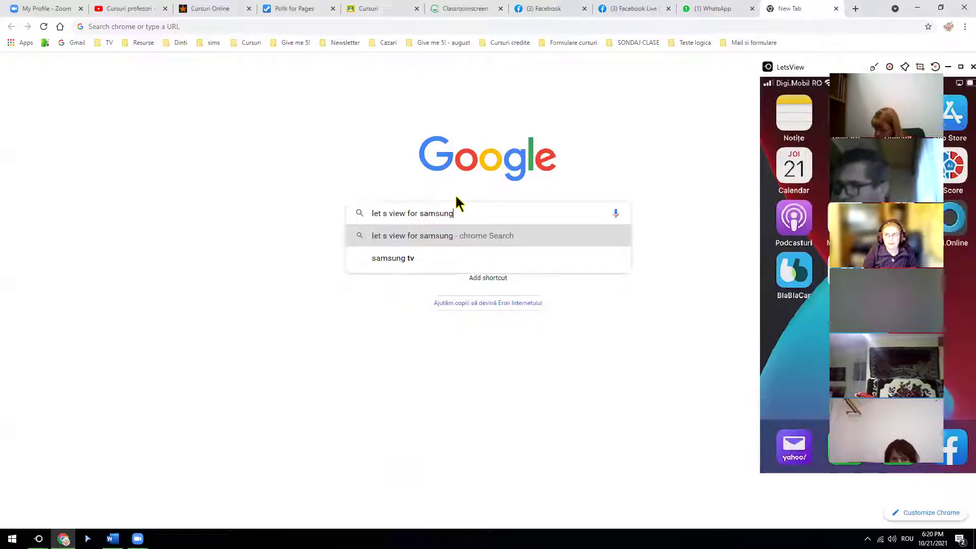
key("Return")
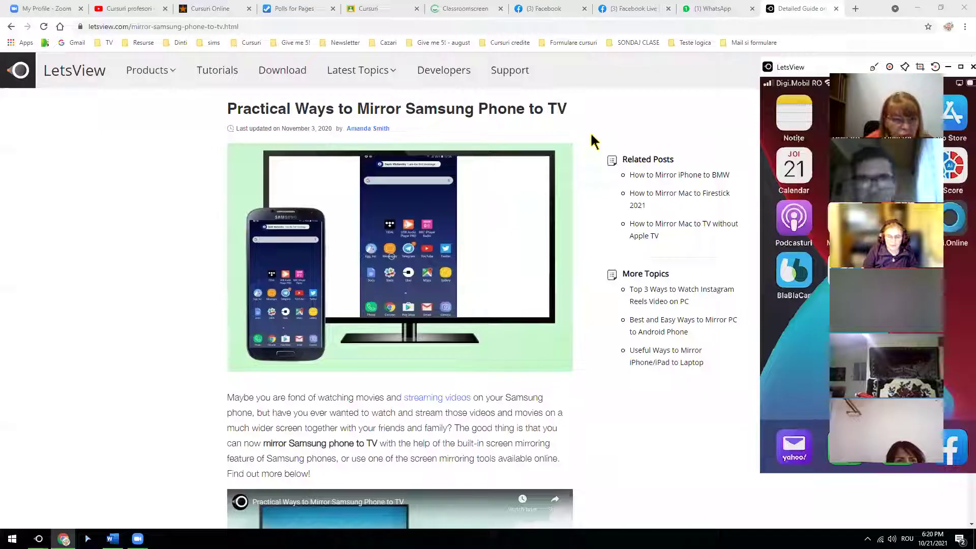
scroll(480, 258, "down", 4)
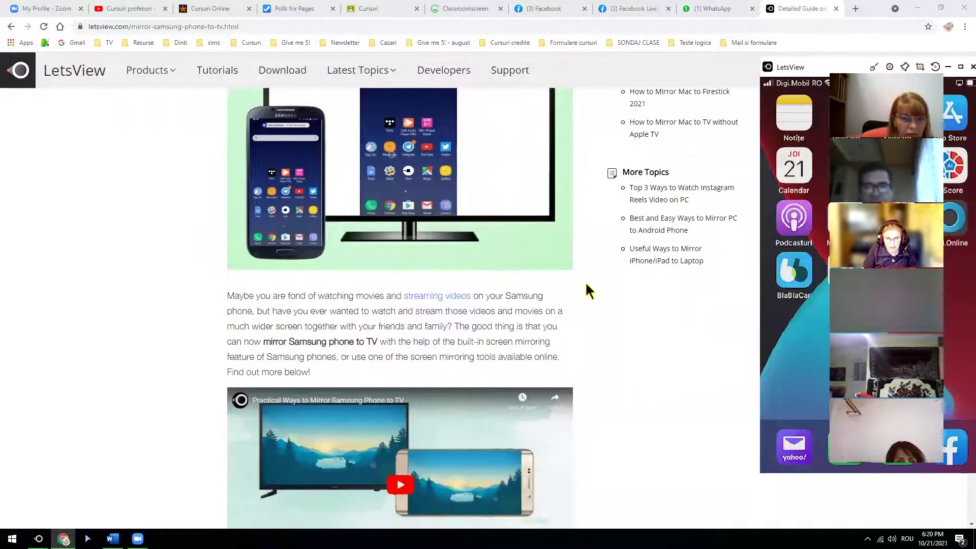
scroll(485, 142, "up", 1)
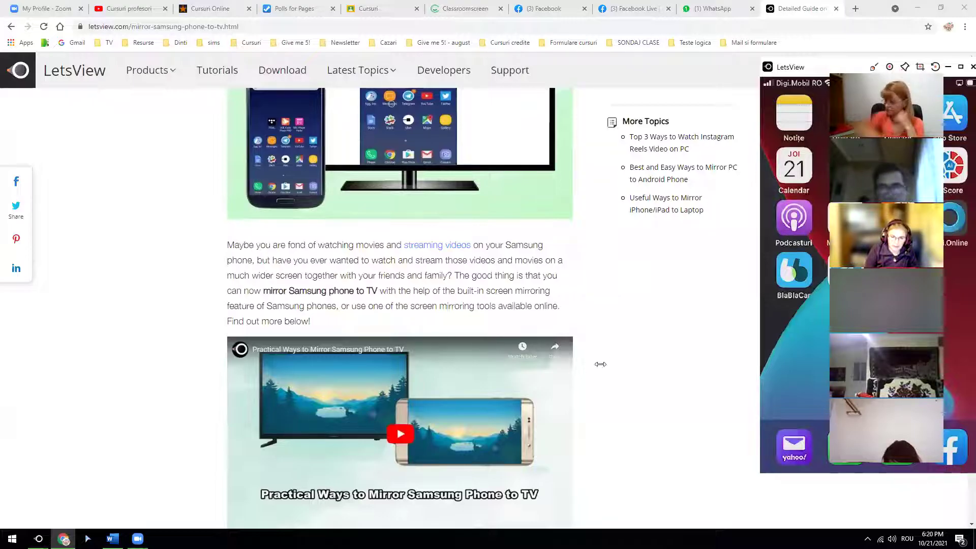
Bring Chrome back on the WhatsApp Web tab with the phone mirror moved to the right side.
left_click(918, 9)
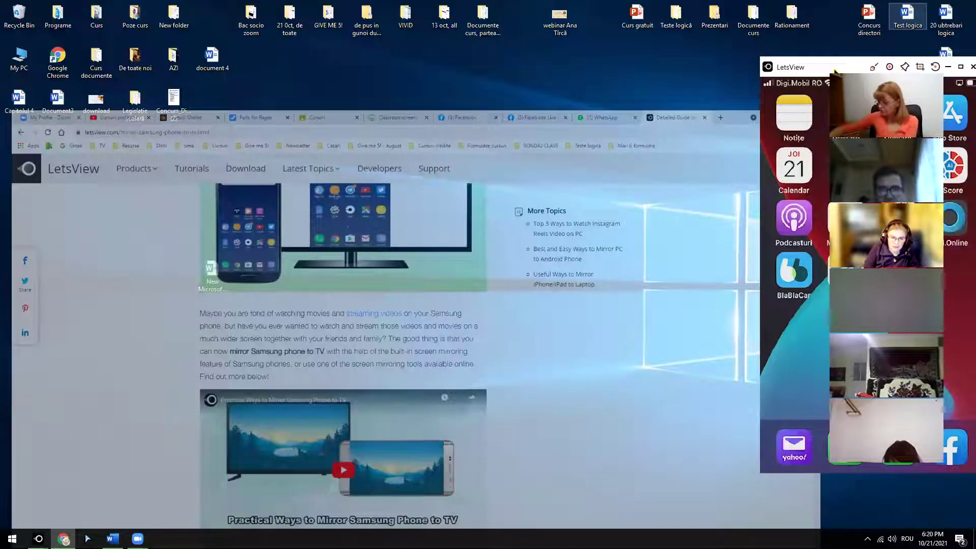
left_click_drag(534, 75, 437, 75)
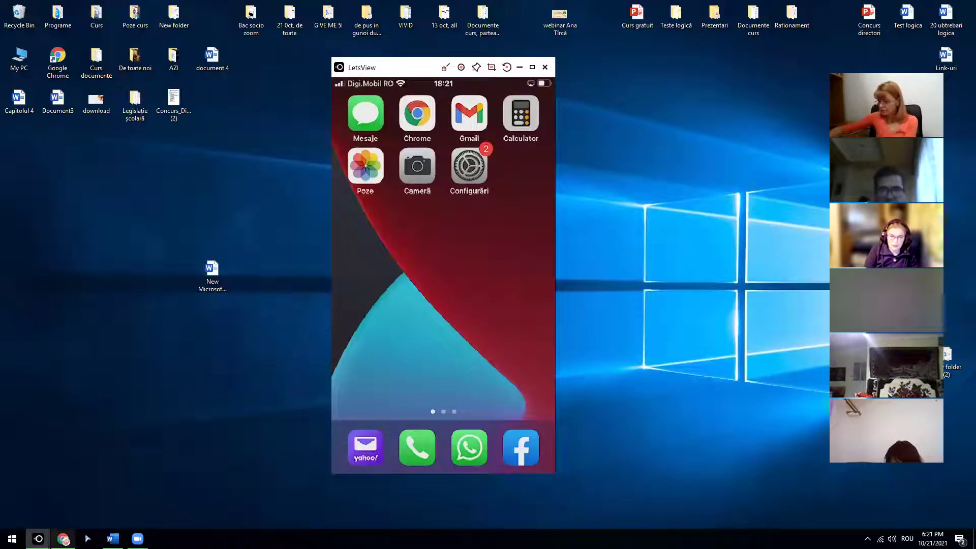
left_click(63, 539)
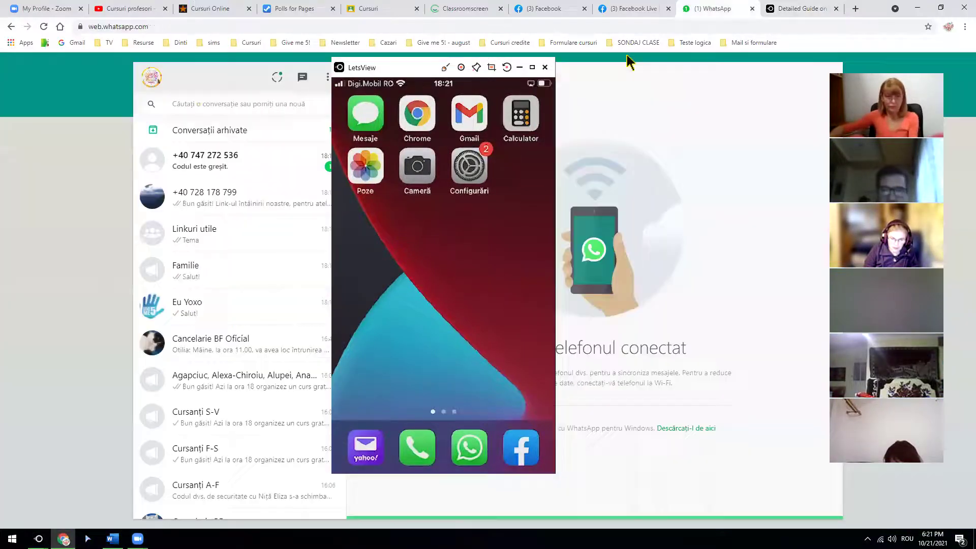
key("ctrl+shift+Tab")
left_click(430, 67)
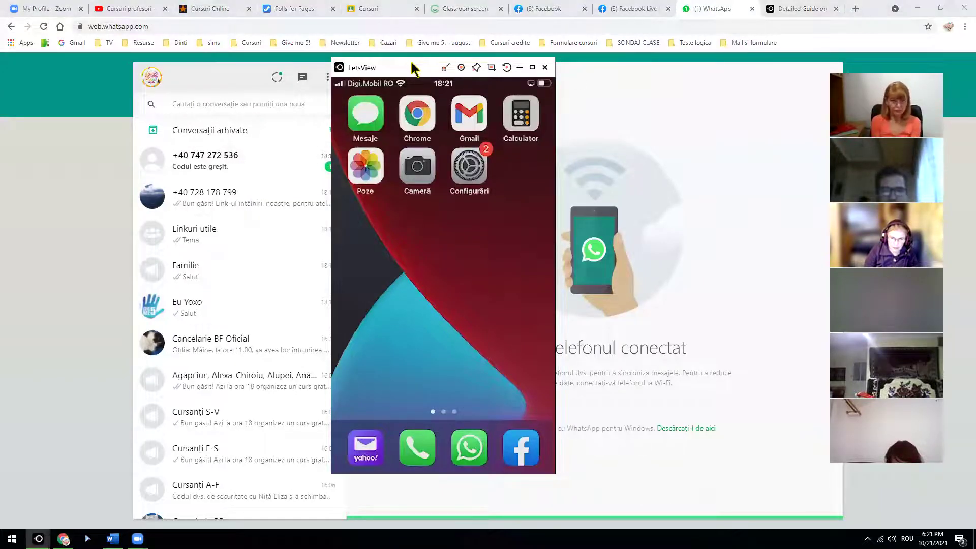
left_click_drag(410, 59, 770, 68)
Send 'nu este' in the most recent WhatsApp chat and refocus the phone mirror.
left_click(239, 160)
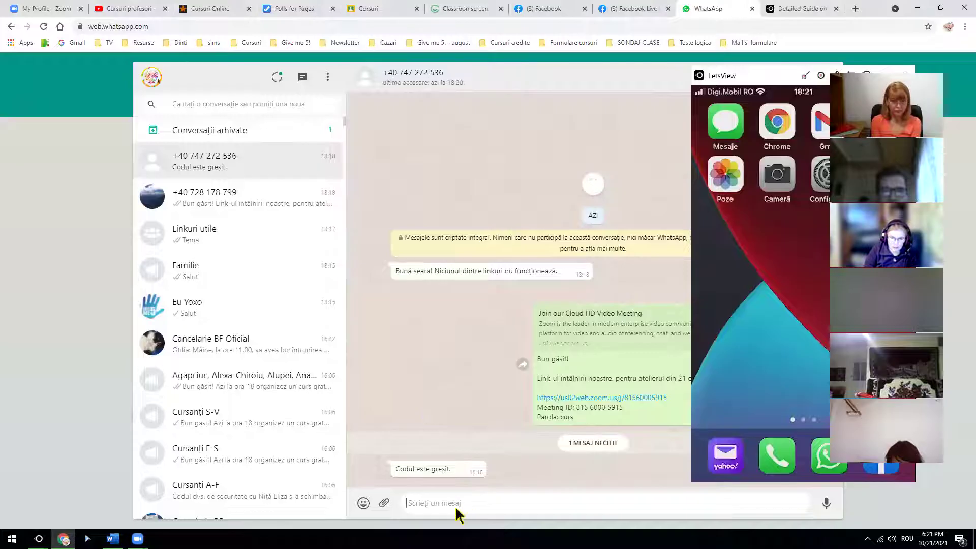
type("nu este gresit")
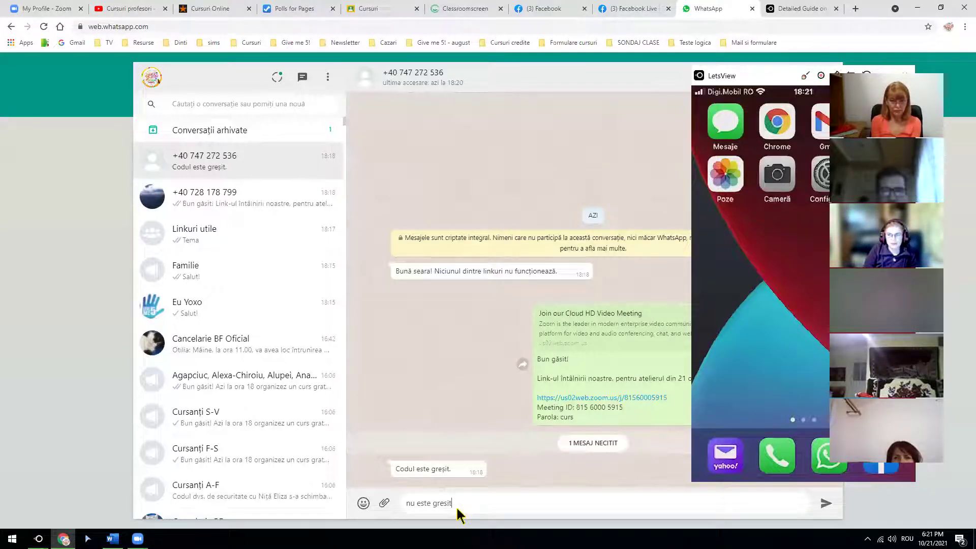
key("Return")
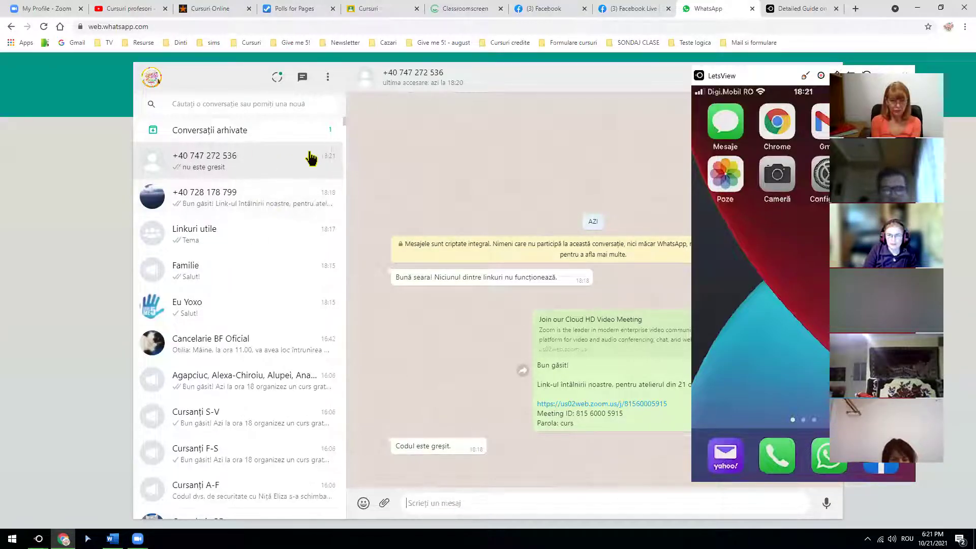
left_click(775, 91)
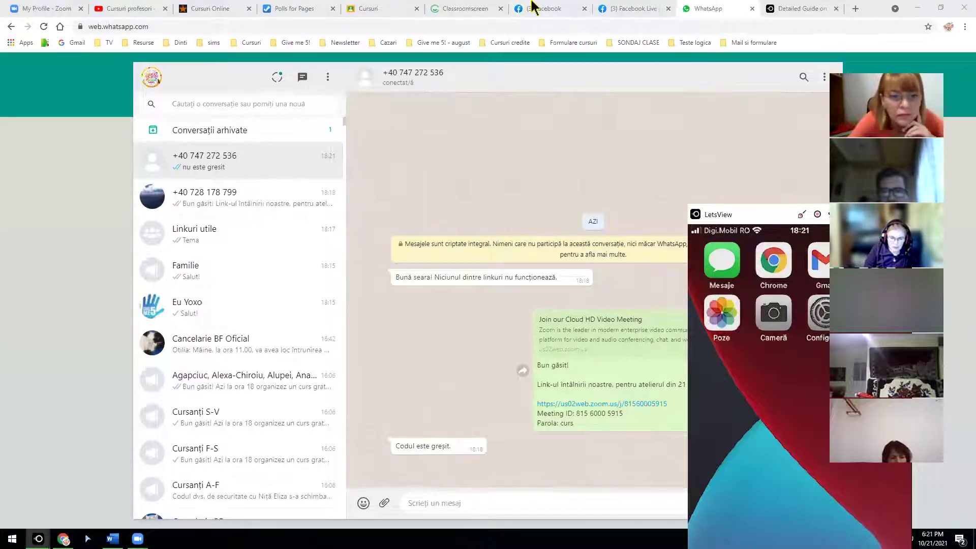
Reply 'nu e de la mine' in the chat that just messaged, briefly checking Archived chats.
left_click(274, 137)
key("Escape")
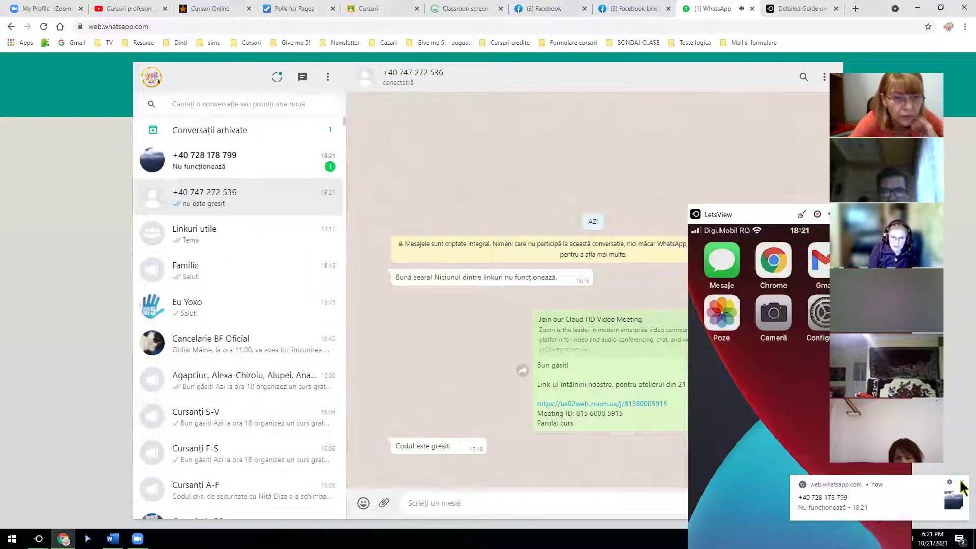
left_click(258, 160)
type("nu e da")
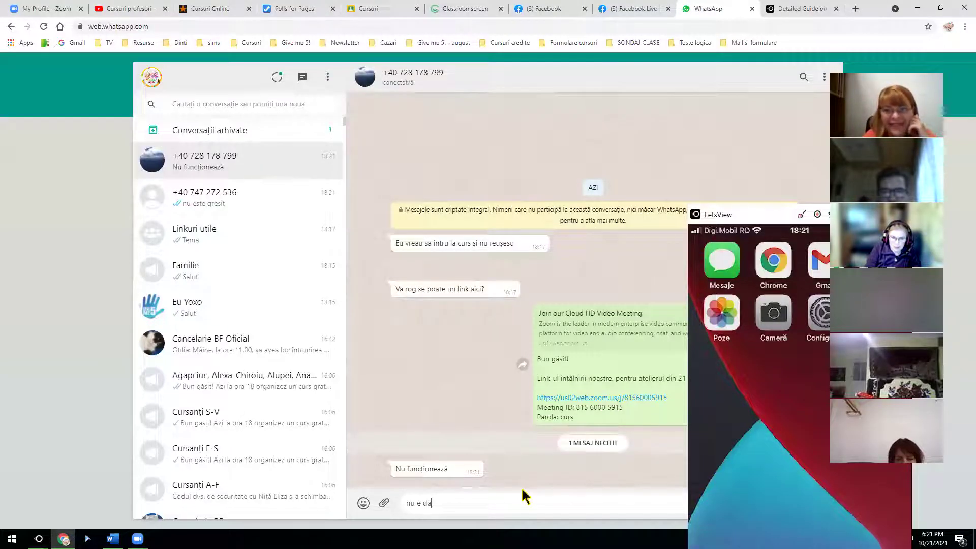
key("BackSpace")
type("e la mine")
key("Return")
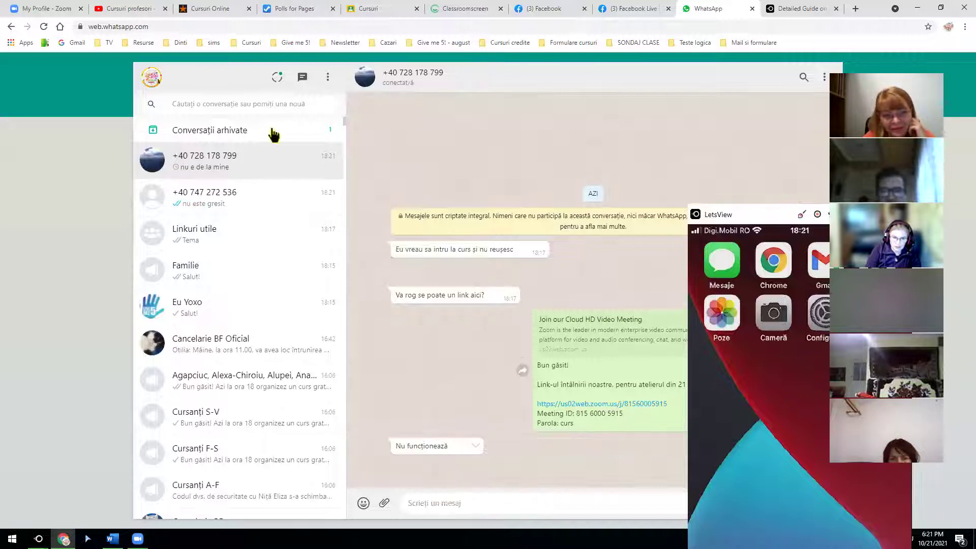
left_click(238, 134)
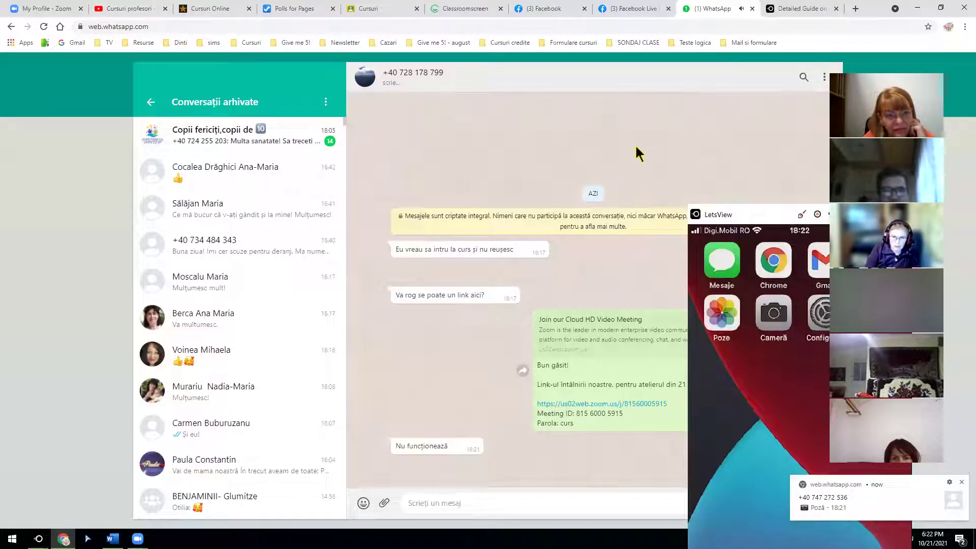
left_click(151, 102)
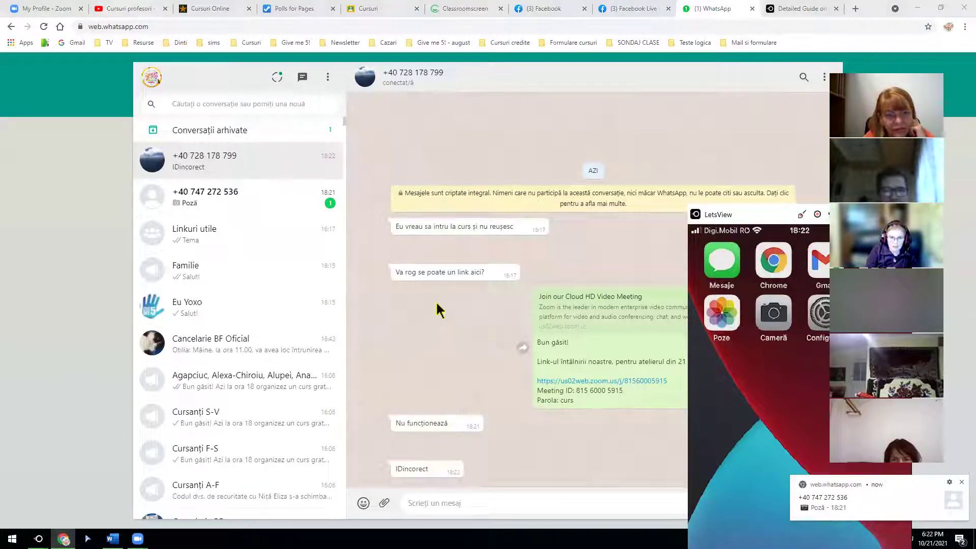
Center the LetsView mirror on the uncovered desktop and switch it to full screen.
left_click(918, 8)
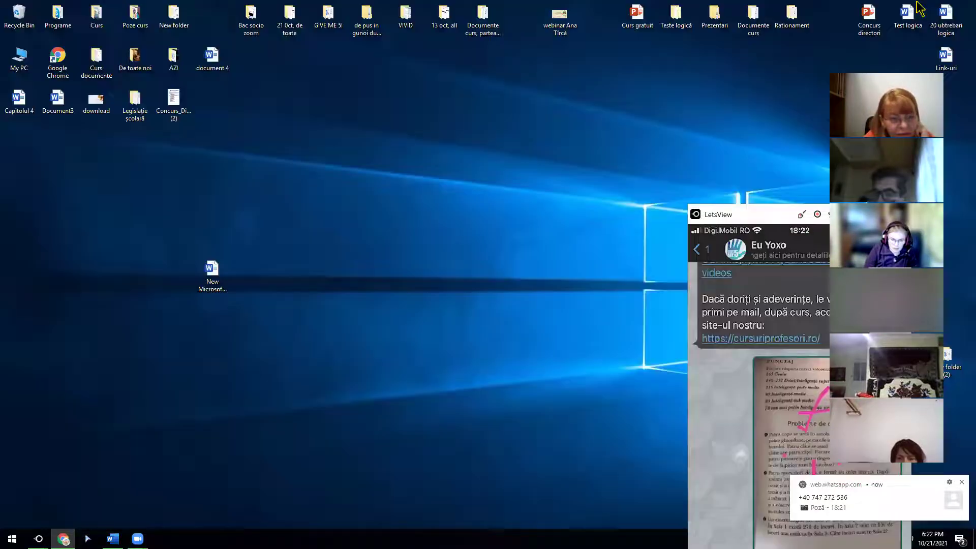
left_click(63, 539)
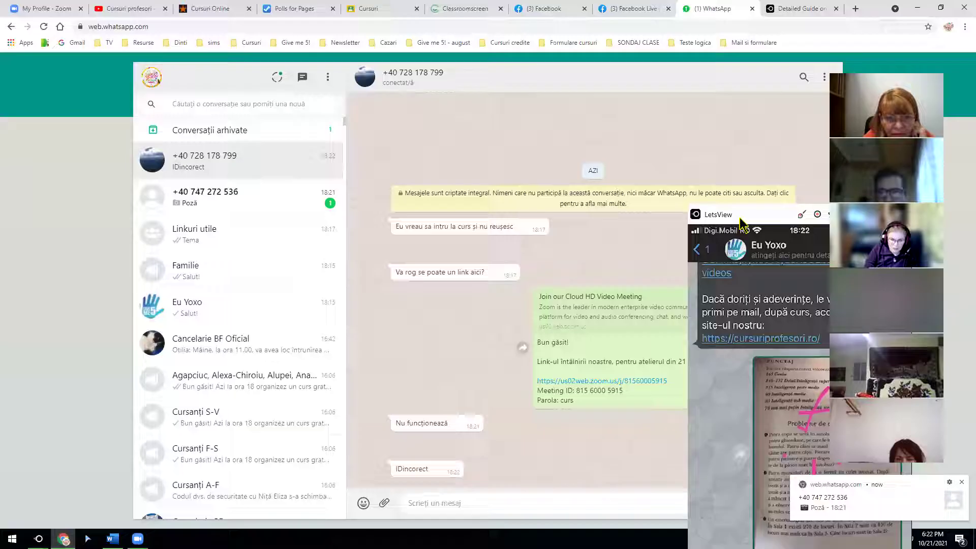
left_click_drag(741, 219, 408, 130)
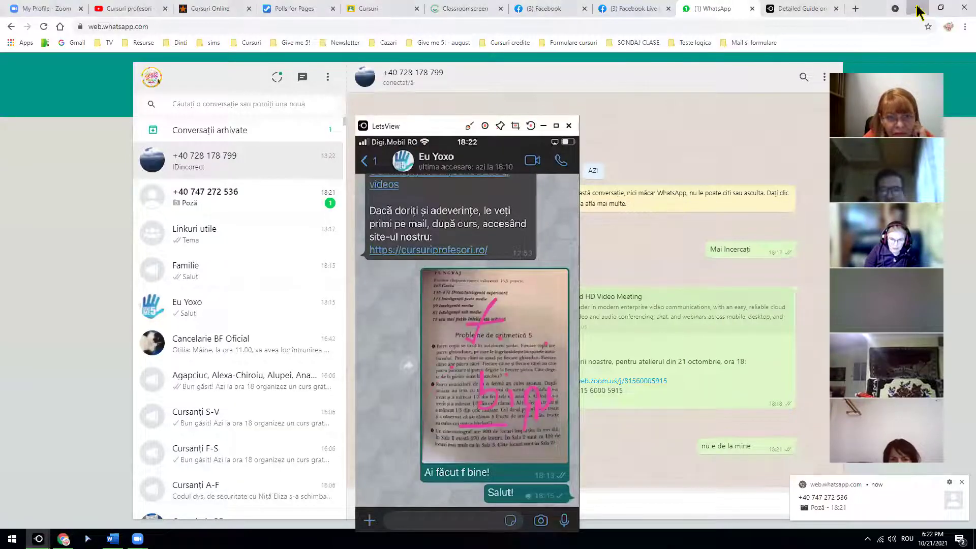
left_click(918, 8)
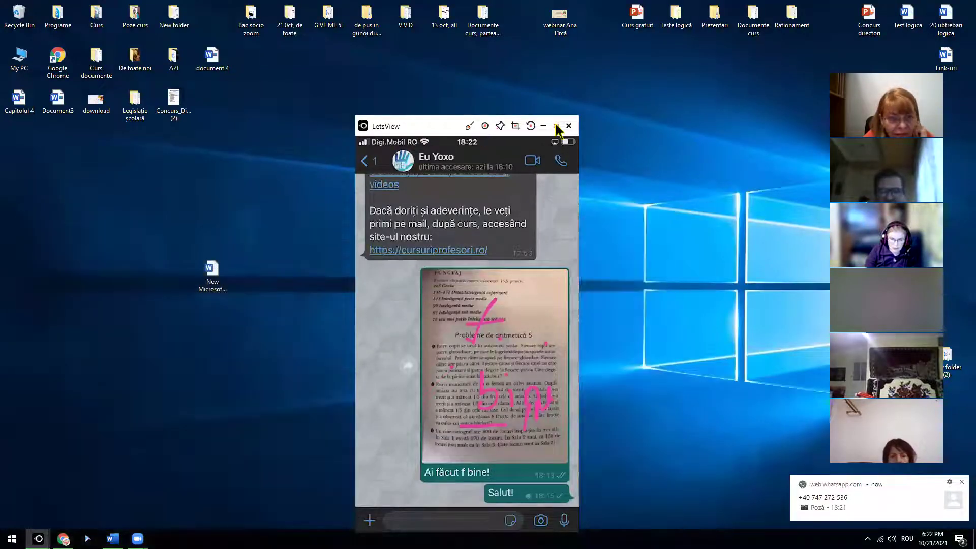
left_click(556, 126)
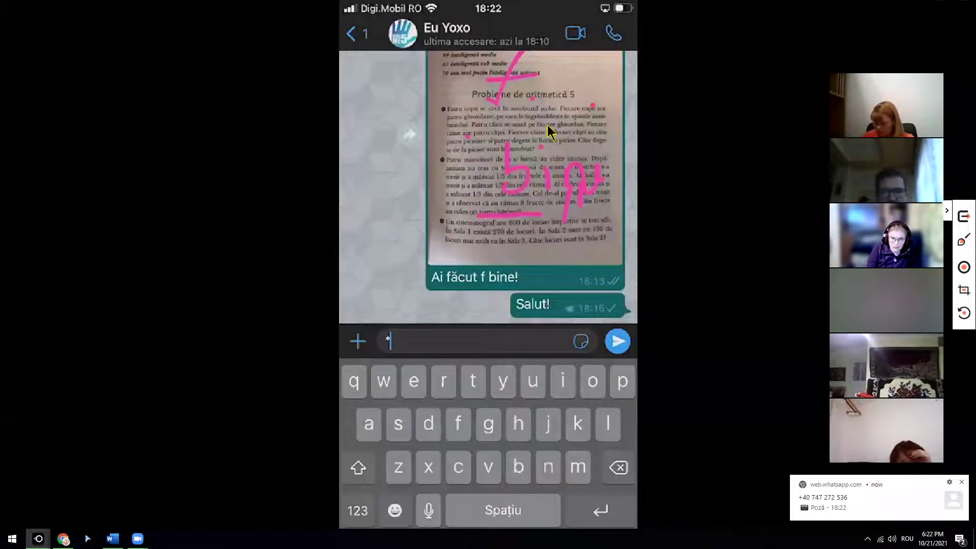
Dismiss the WhatsApp notification and exit full screen back to a windowed mirror.
left_click(961, 483)
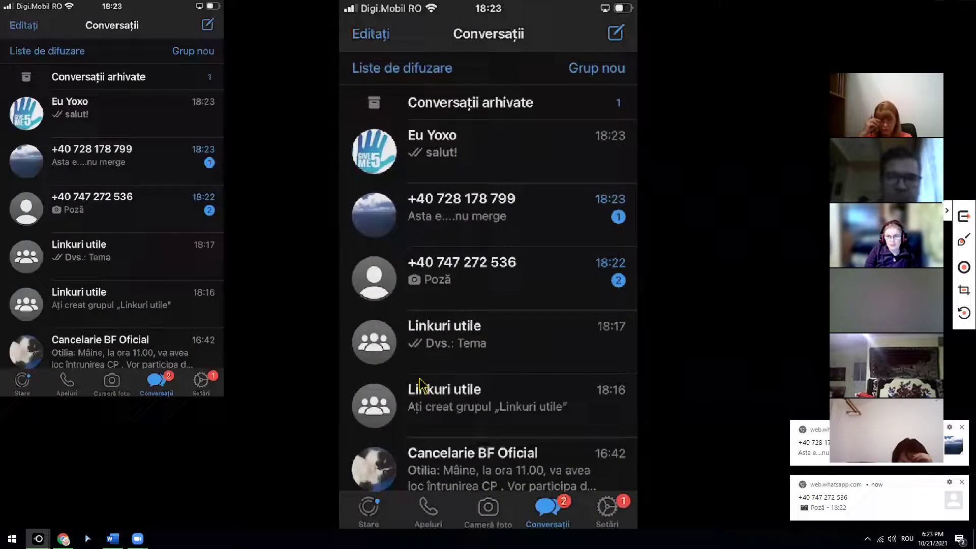
key("Escape")
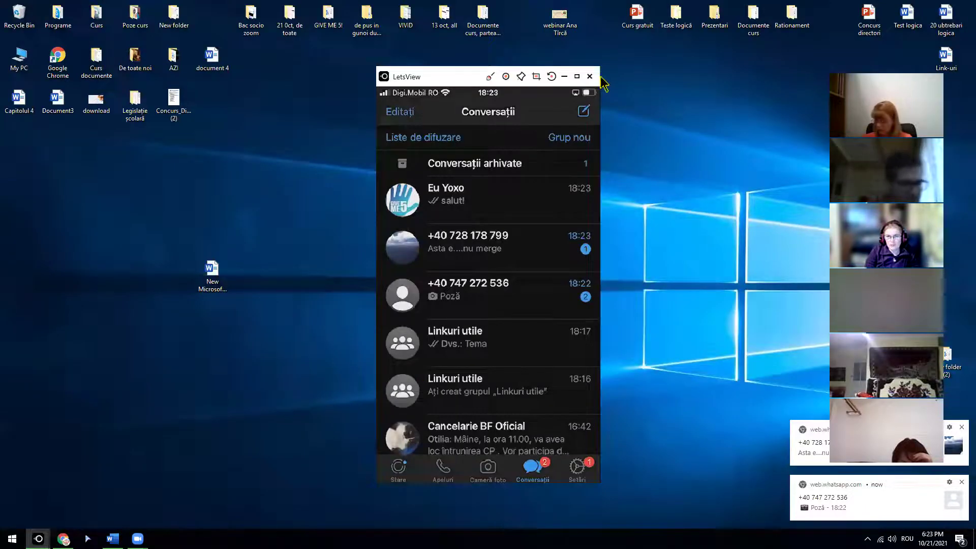
Close the phone mirror and LetsView's main window, then bring Chrome forward.
left_click(590, 76)
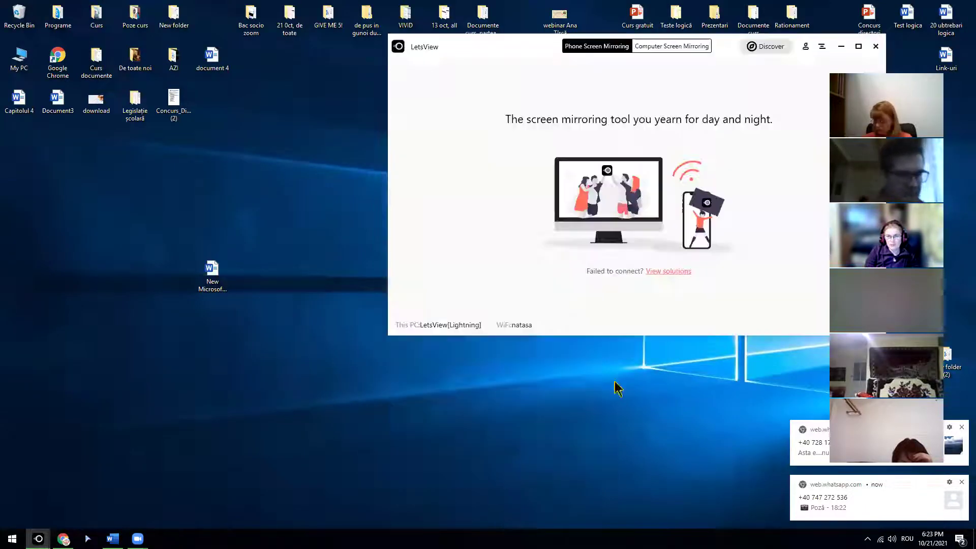
left_click(876, 47)
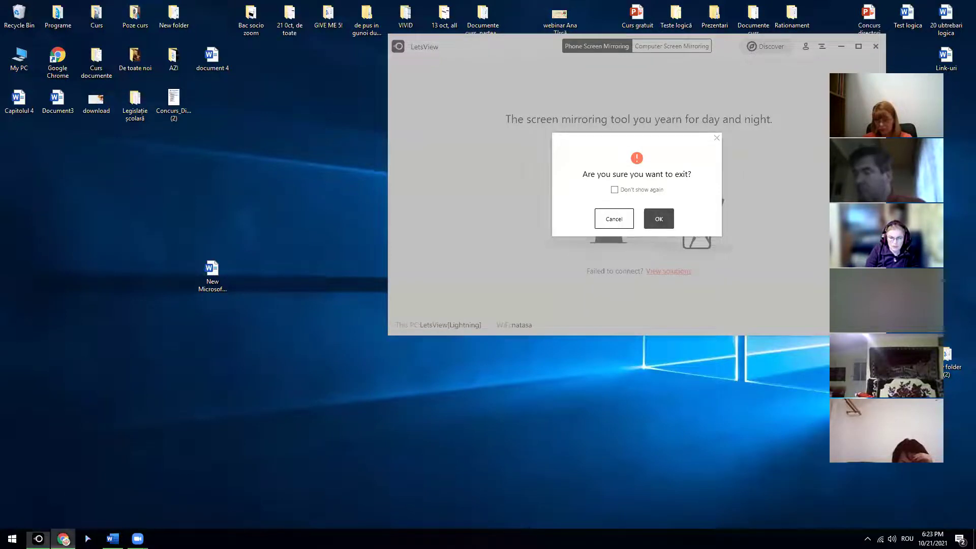
left_click(63, 539)
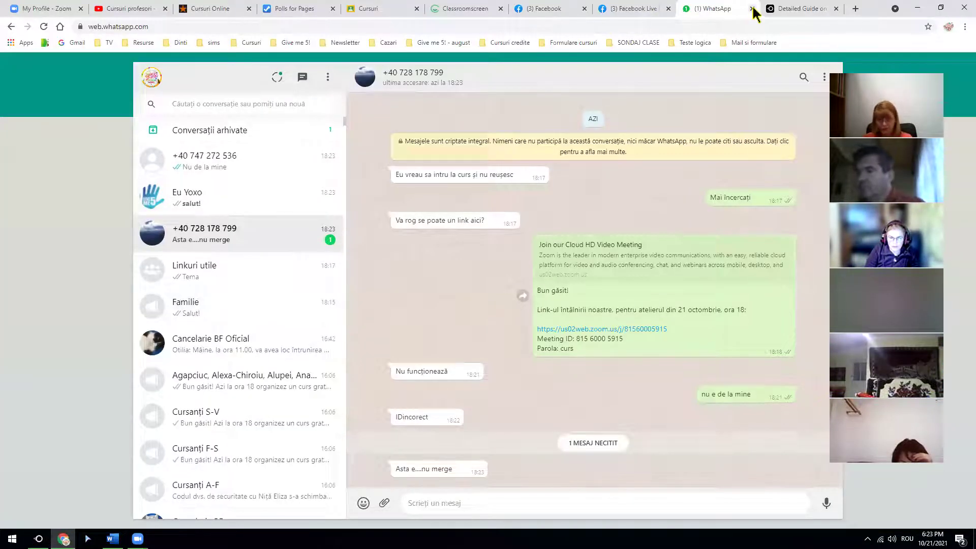
Close the WhatsApp Web tab in Chrome.
left_click(753, 8)
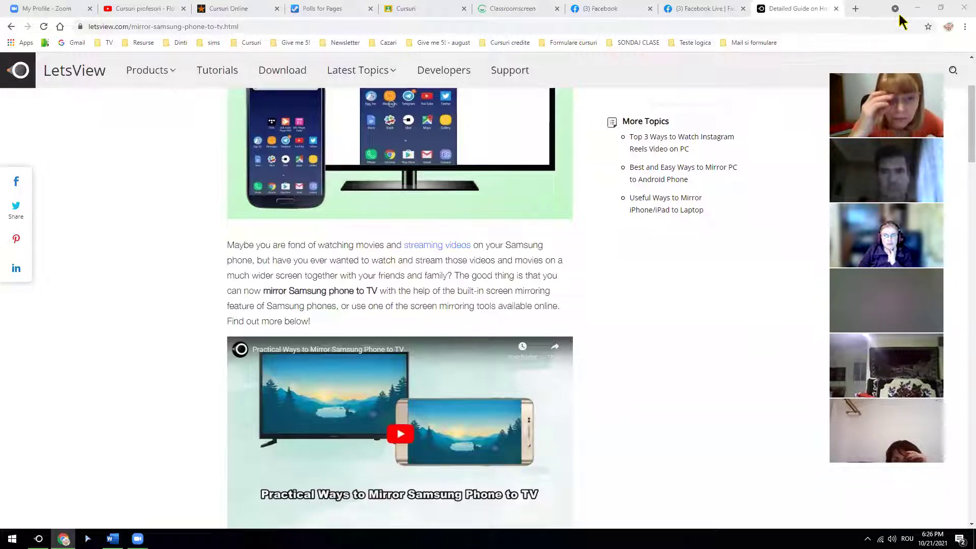
Minimize Chrome and cancel LetsView's 'Are you sure you want to exit?' prompt.
left_click(917, 7)
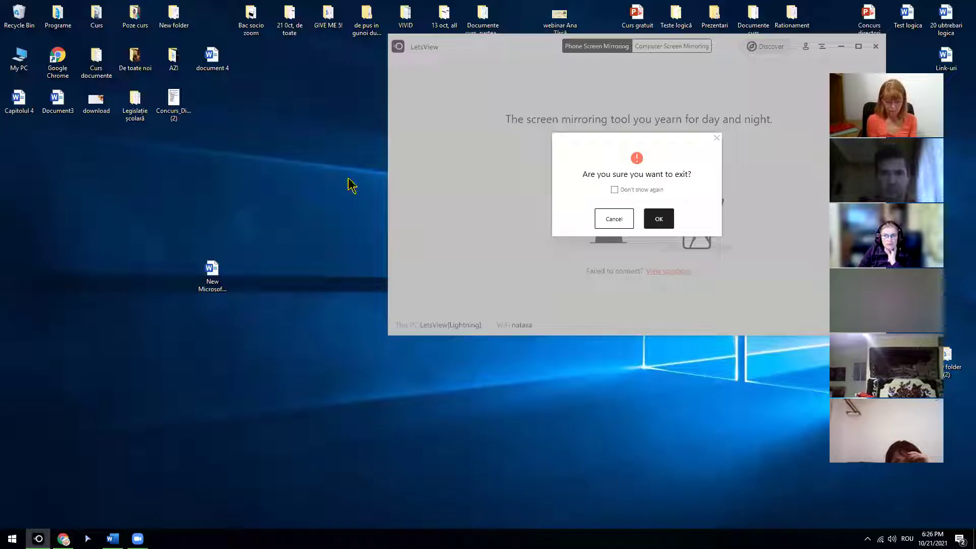
left_click(621, 220)
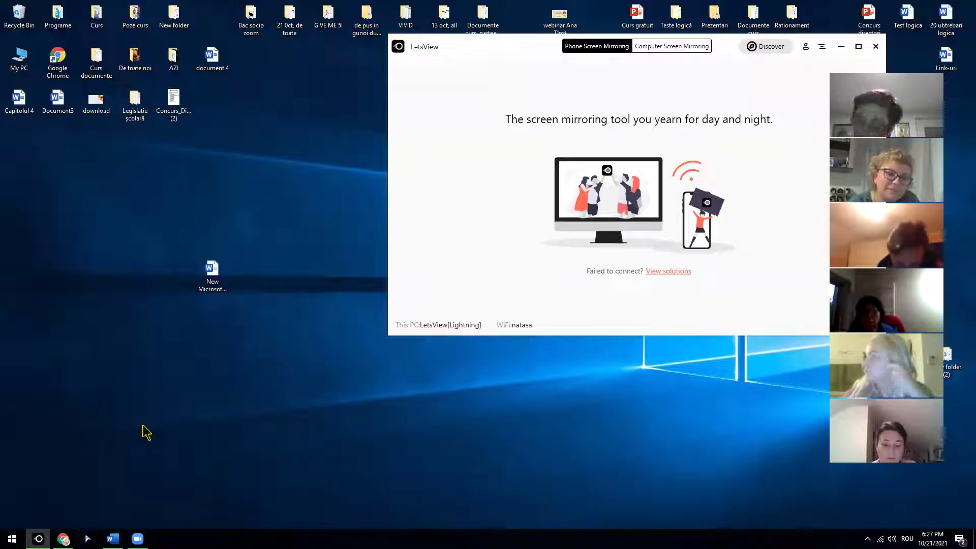
Minimize the LetsView window and move the participant video panel up and to the left.
left_click(841, 46)
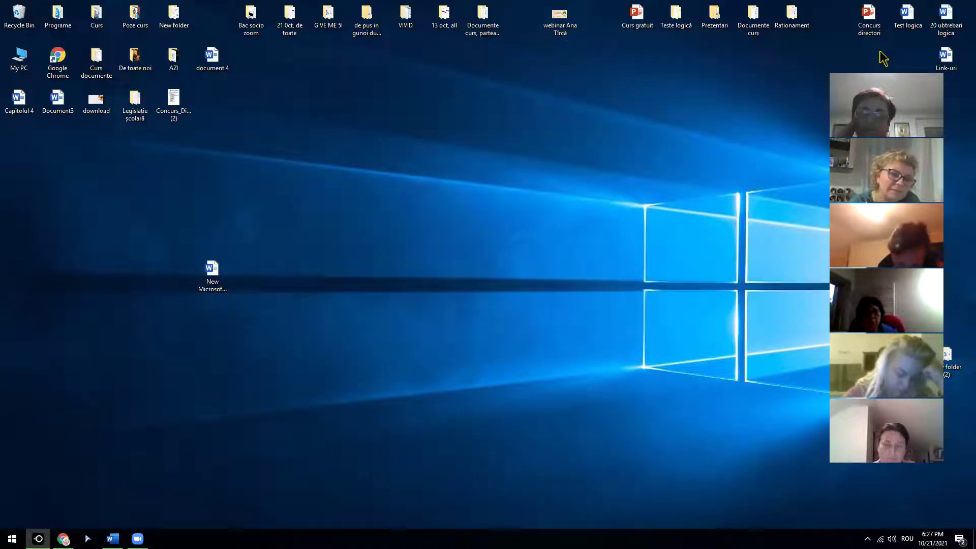
left_click_drag(889, 76, 865, 44)
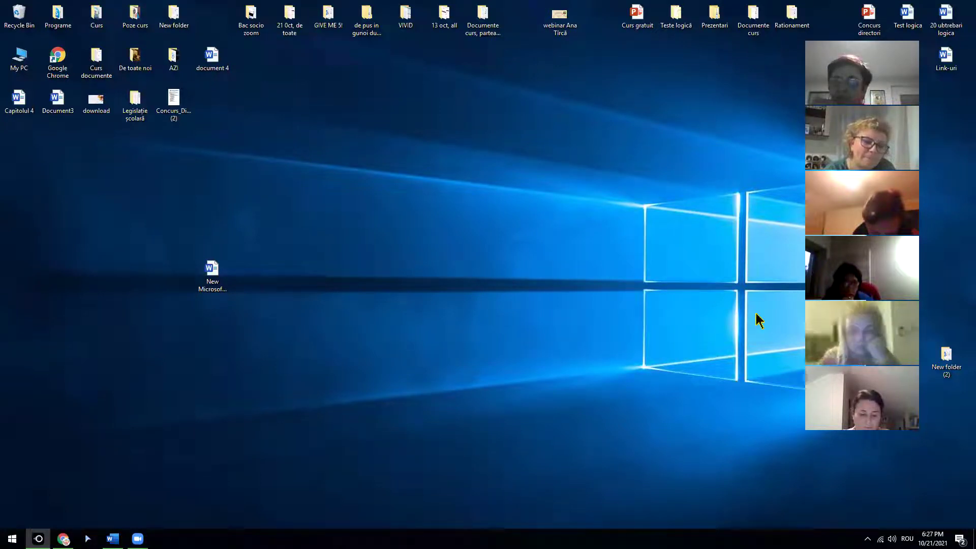
Restore LetsView from the taskbar, push the video strip to the edge, and shift LetsView left.
left_click(38, 539)
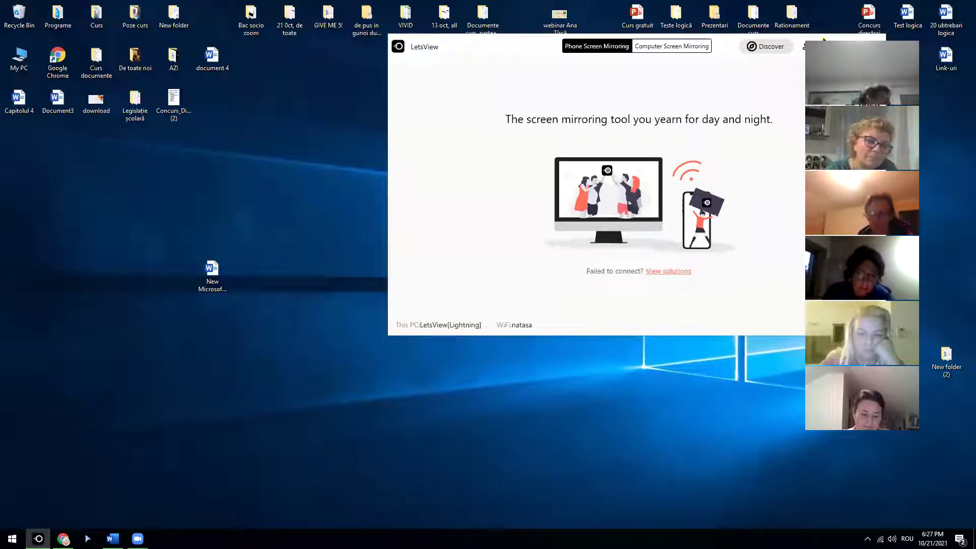
left_click_drag(824, 40, 880, 31)
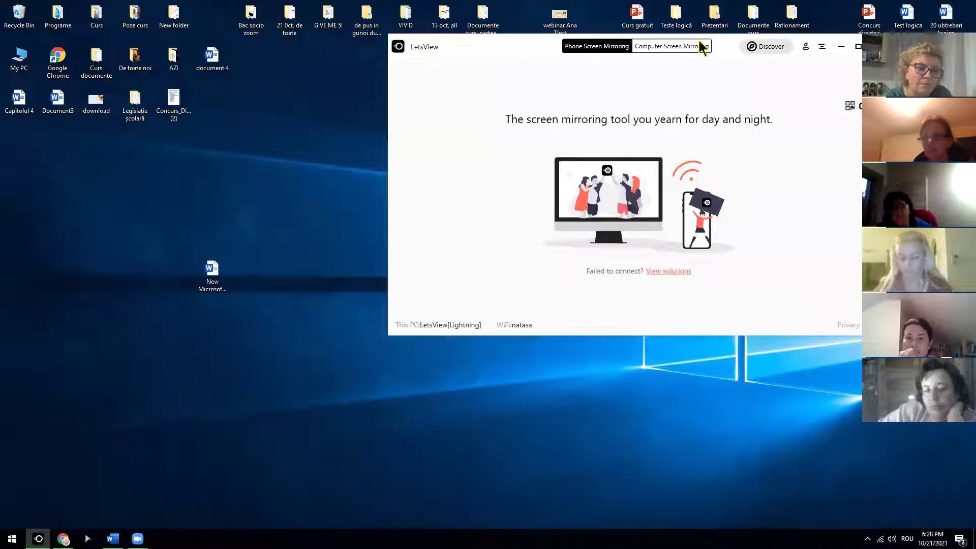
left_click_drag(725, 43, 632, 47)
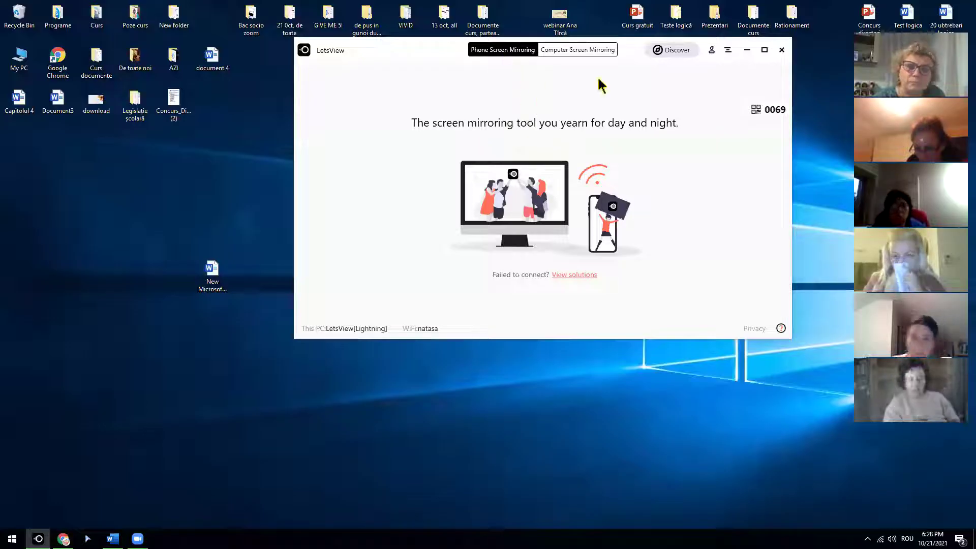
left_click(585, 51)
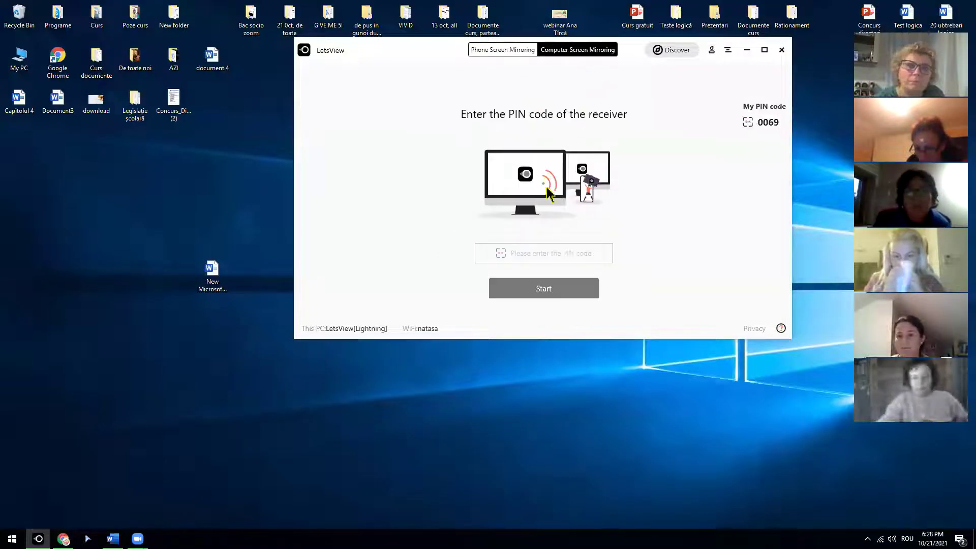
left_click(541, 253)
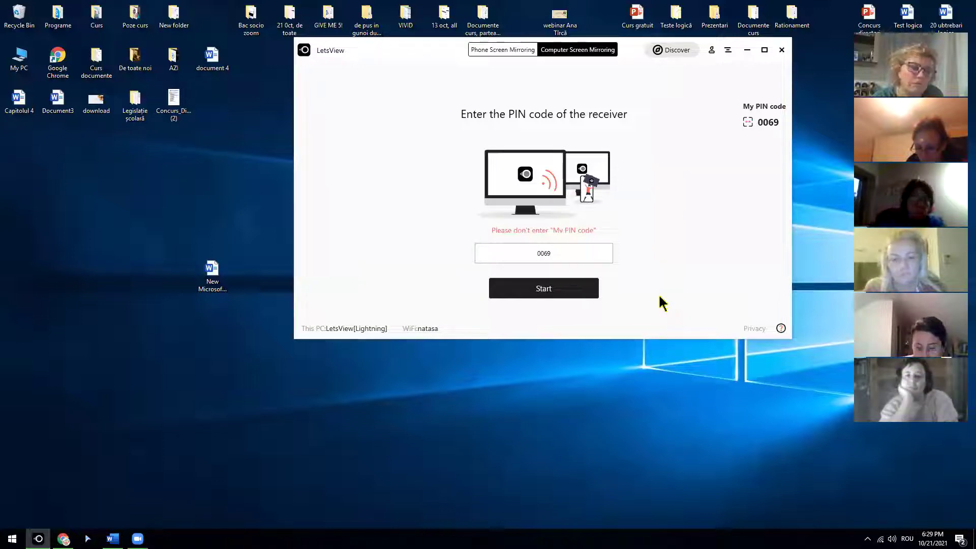
left_click(507, 53)
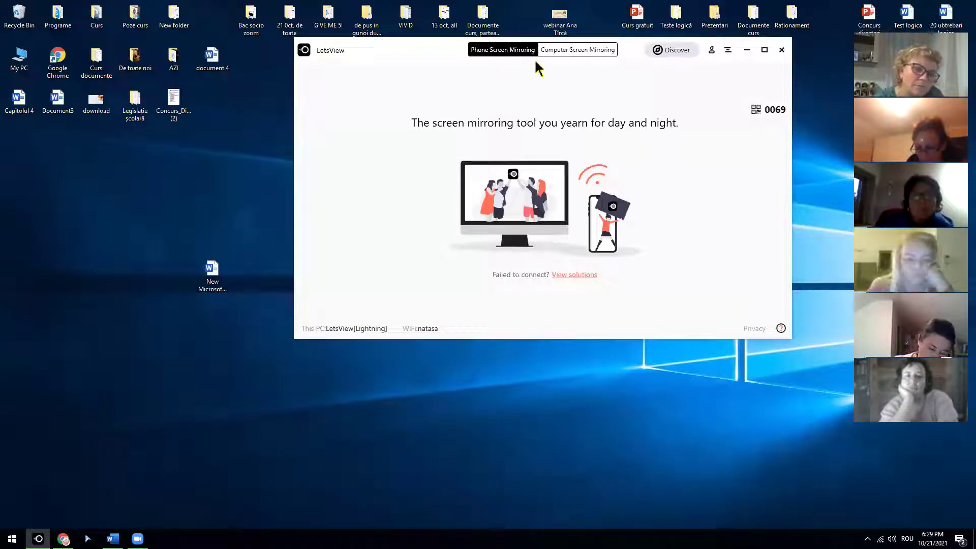
left_click(588, 53)
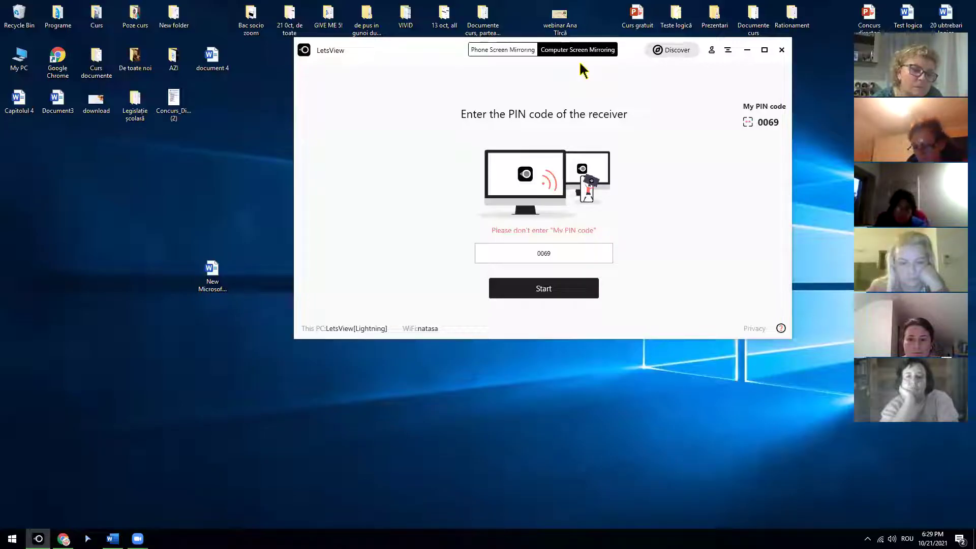
left_click(509, 50)
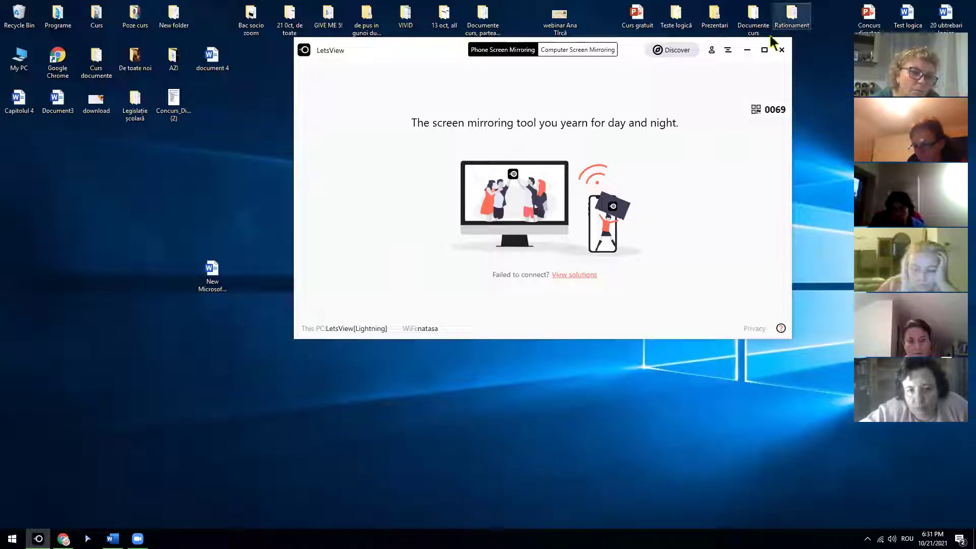
Exit the main LetsView window so the iPhone mirror shows the App Library.
left_click(782, 50)
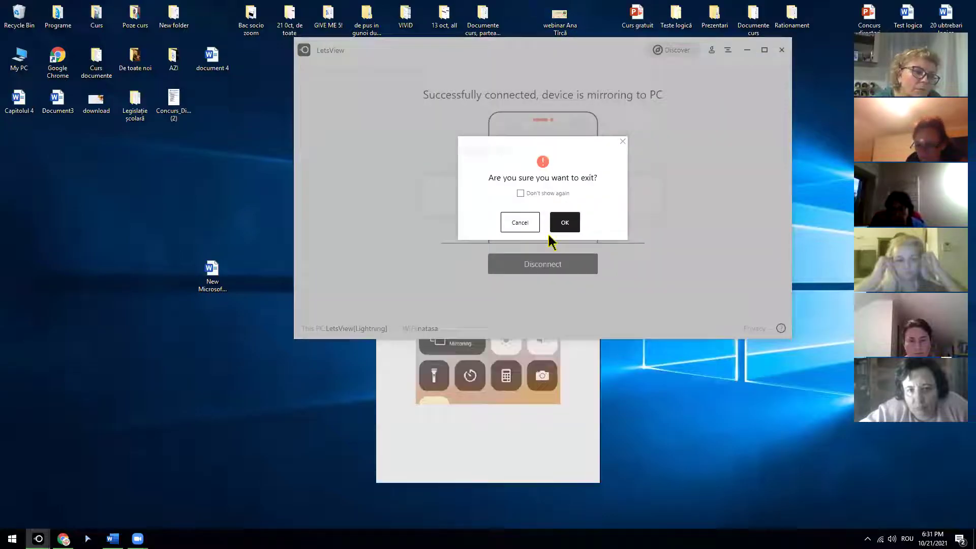
left_click(562, 224)
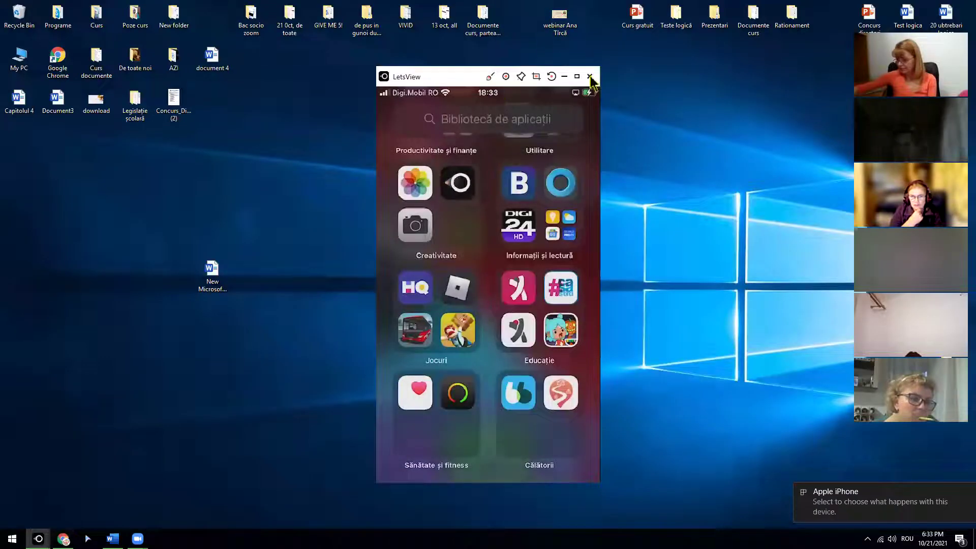
left_click(405, 16)
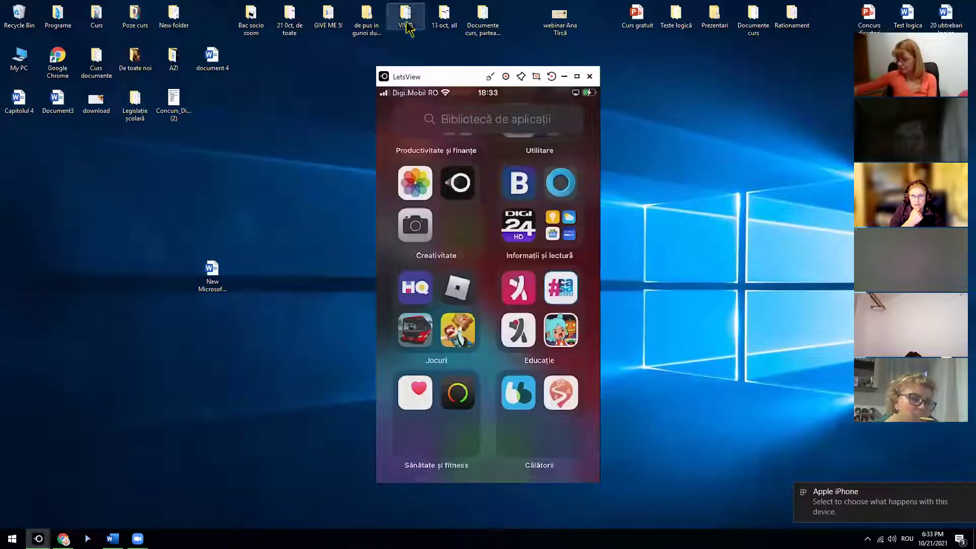
Go back to the iPhone's third home screen with Instagram, ActivityTracker, LetsView and Biziday.
left_click(454, 40)
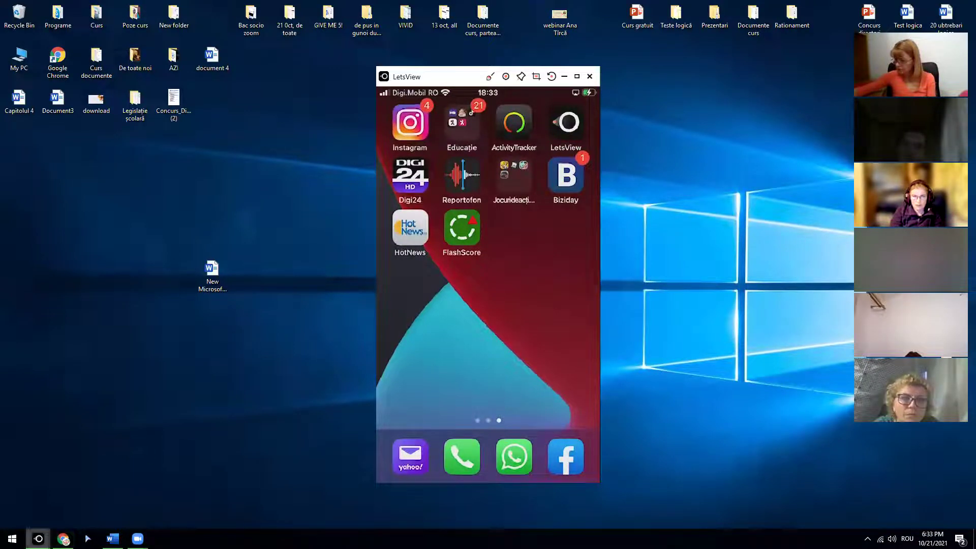
mouse_move(38, 538)
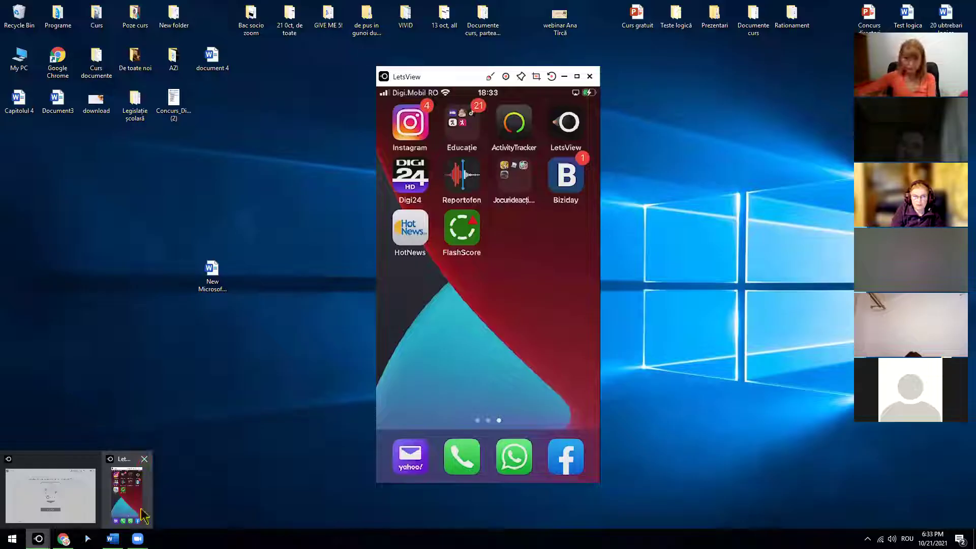
Bring up the LetsView main window, then bring the LetsView guide page to the front.
left_click(56, 503)
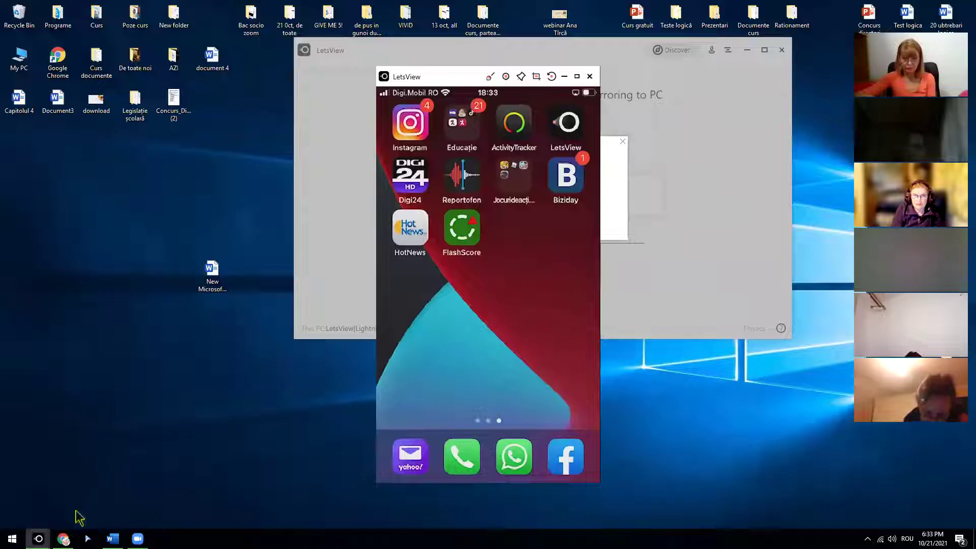
left_click(63, 539)
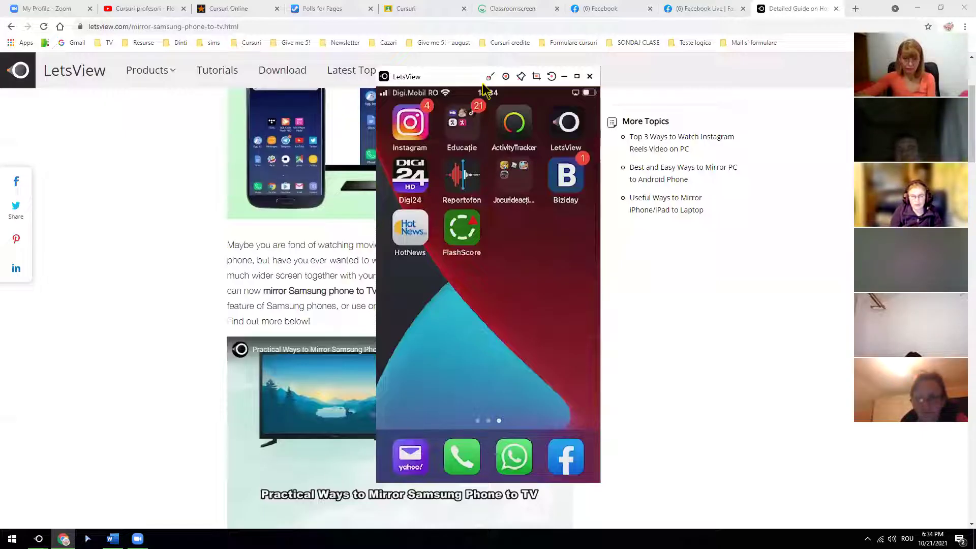
Change the keyboard input language from ROU to ENG US with Alt+Shift.
key("alt+shift")
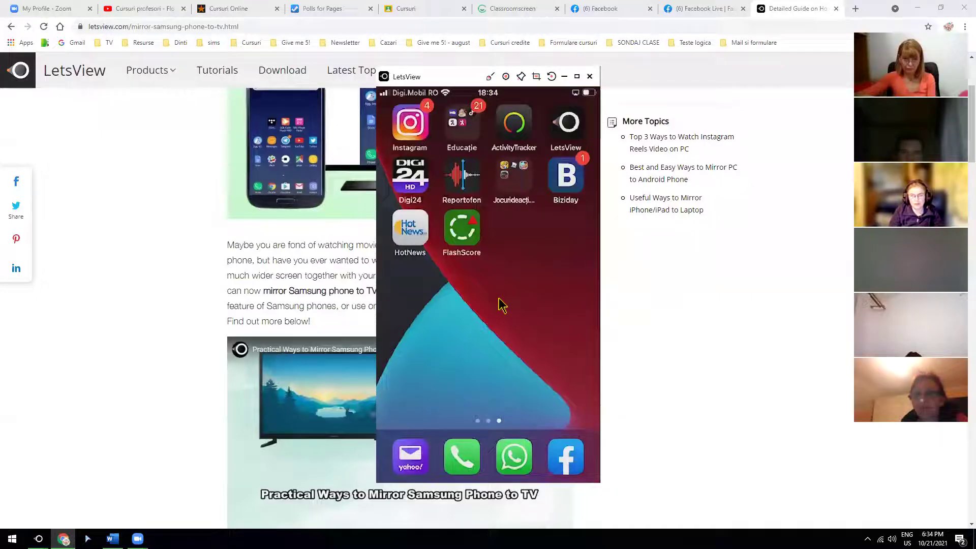
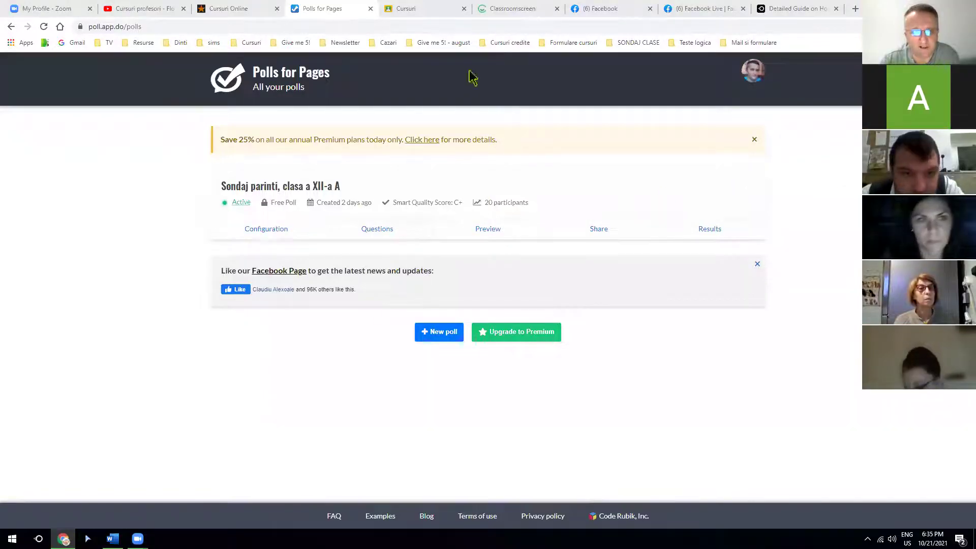
Reload the poll.app.do polls site from the address bar.
left_click(173, 27)
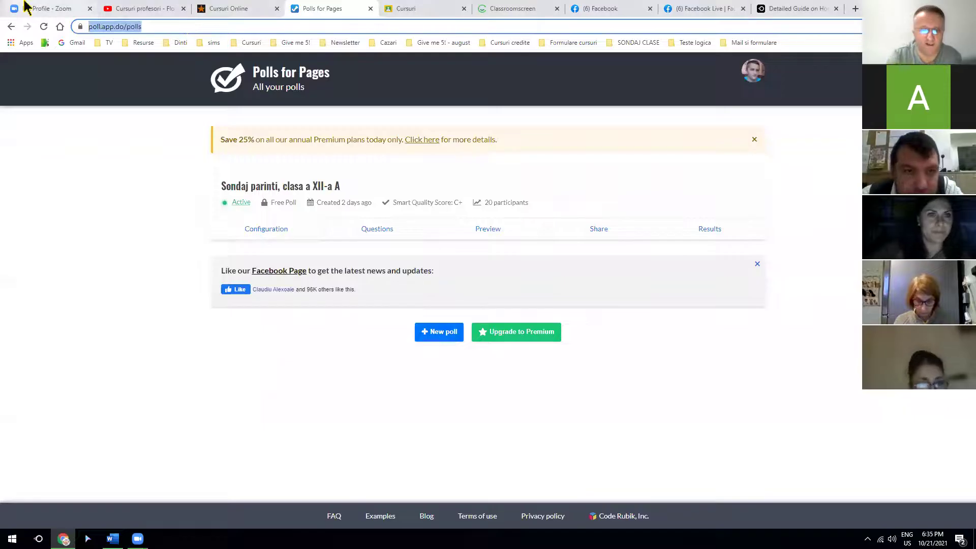
type("pol")
key("Return")
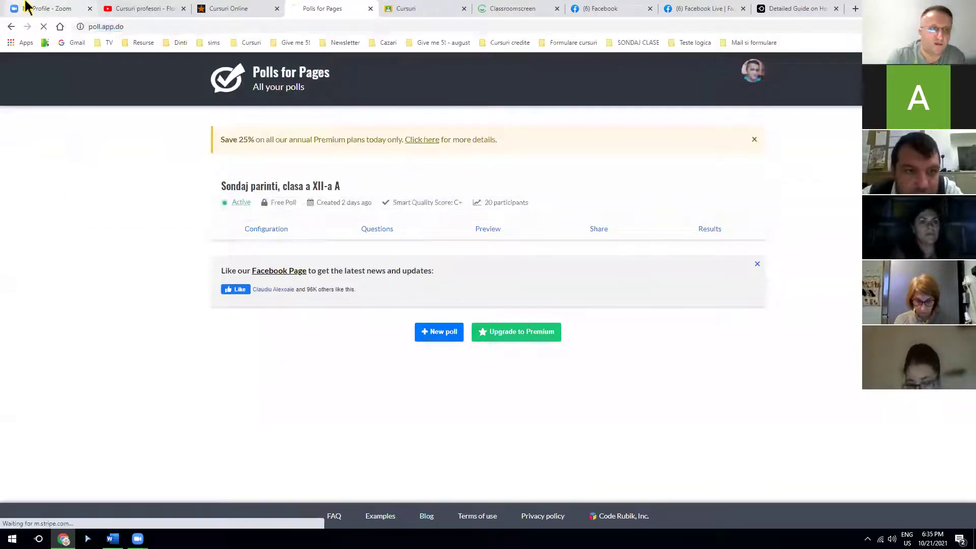
right_click(138, 28)
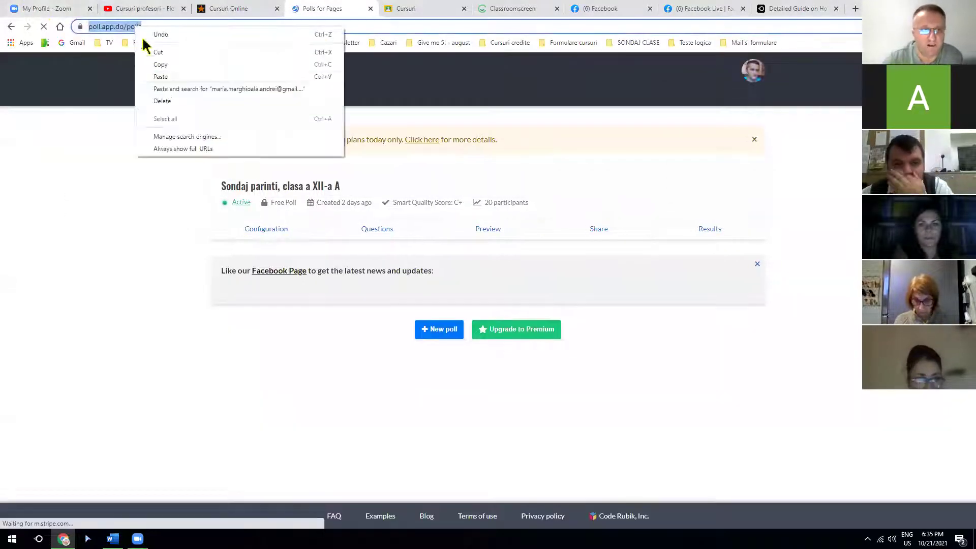
left_click(162, 65)
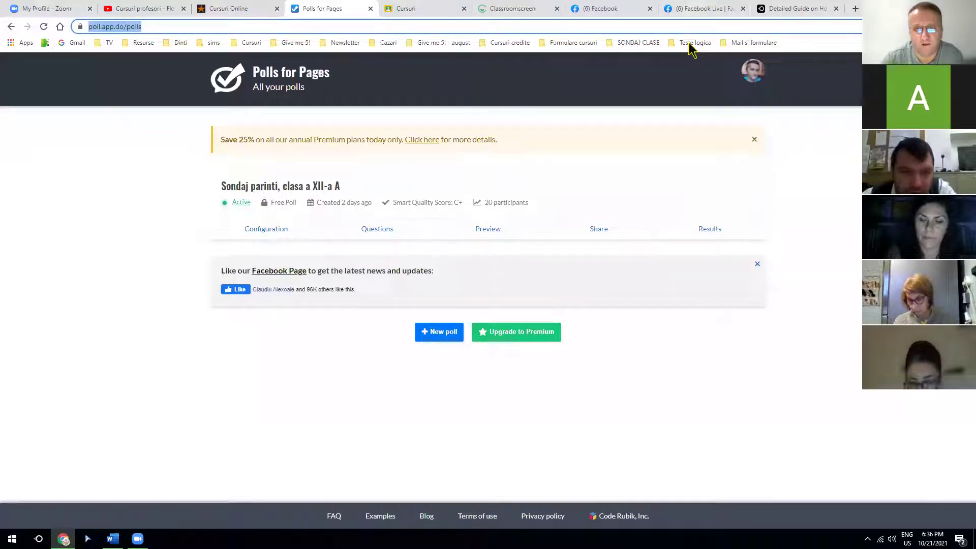
Zoom the All your polls page to 150%.
left_click(584, 262)
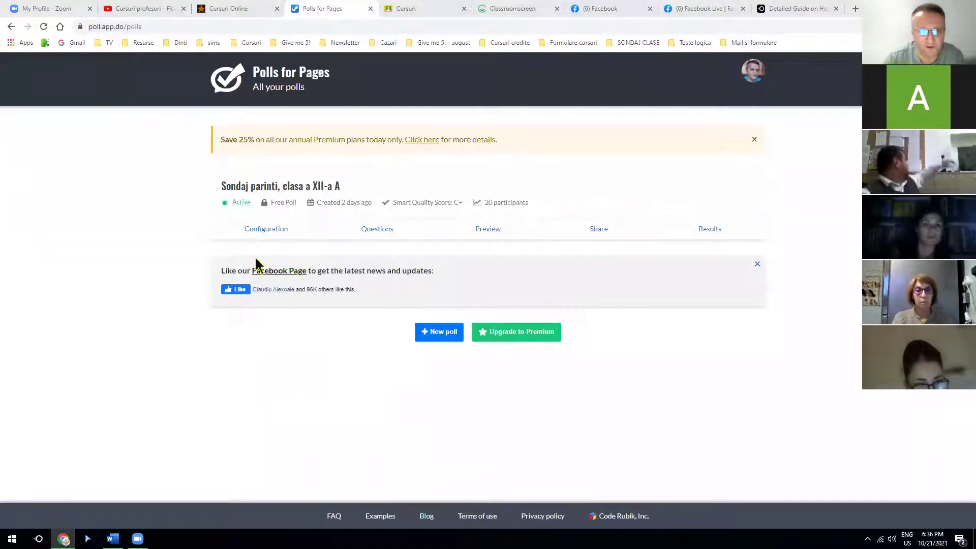
key("ctrl+plus")
key("ctrl+plus")
key("ctrl+plus")
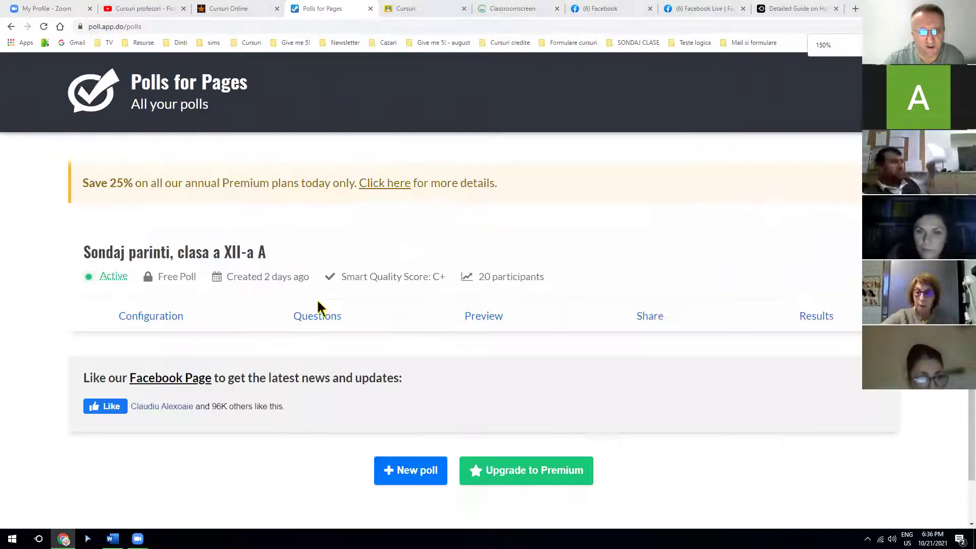
left_click(139, 26)
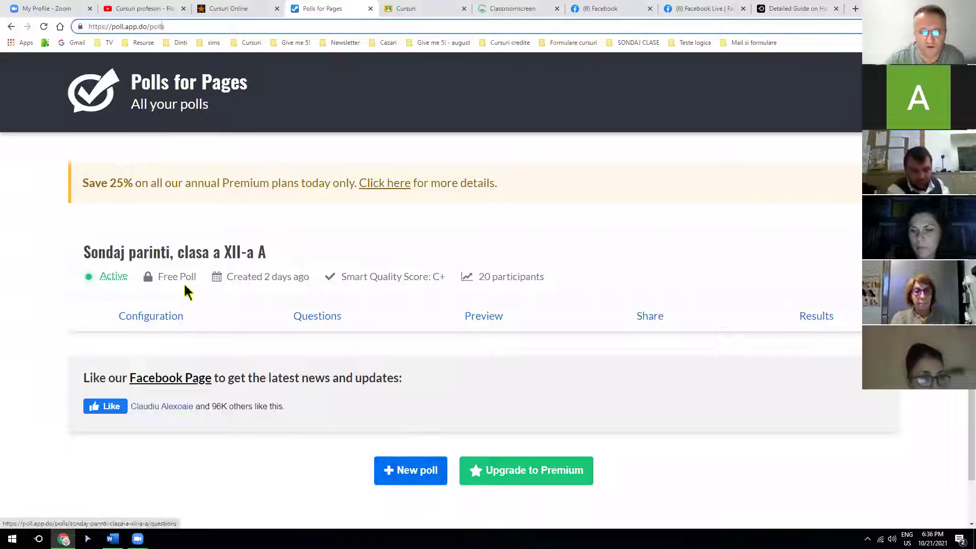
In the poll's Configuration, replace the title with 'Sondaj curs'.
left_click(165, 315)
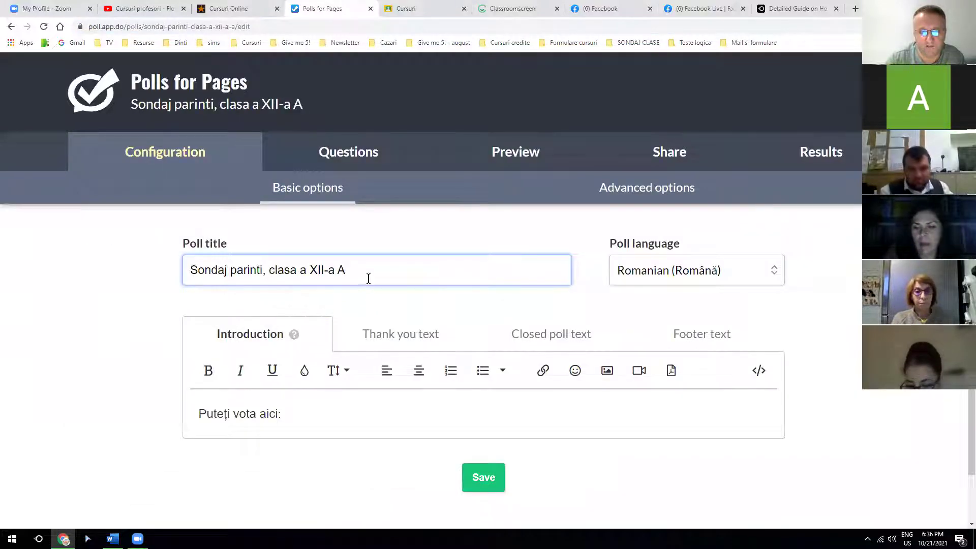
key("ctrl+a")
key("BackSpace")
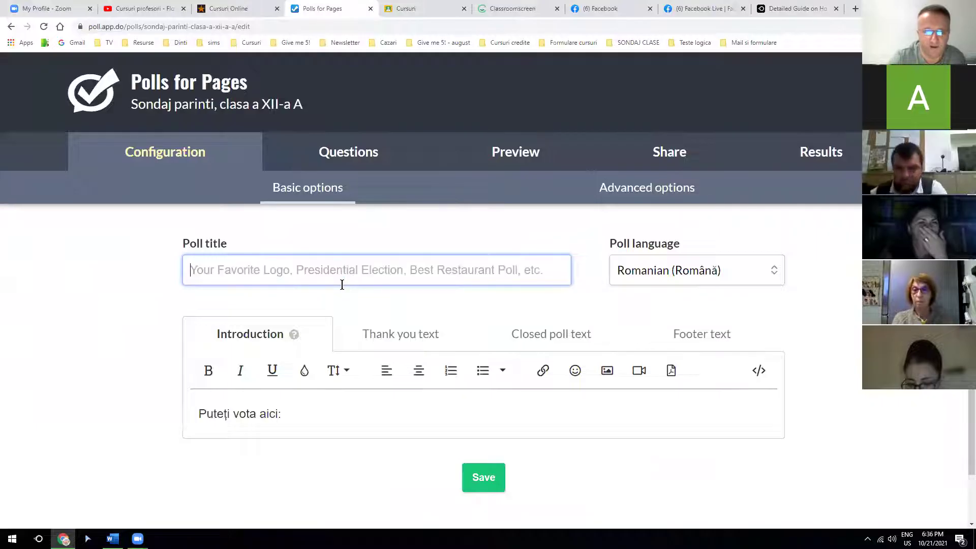
type("Sonff")
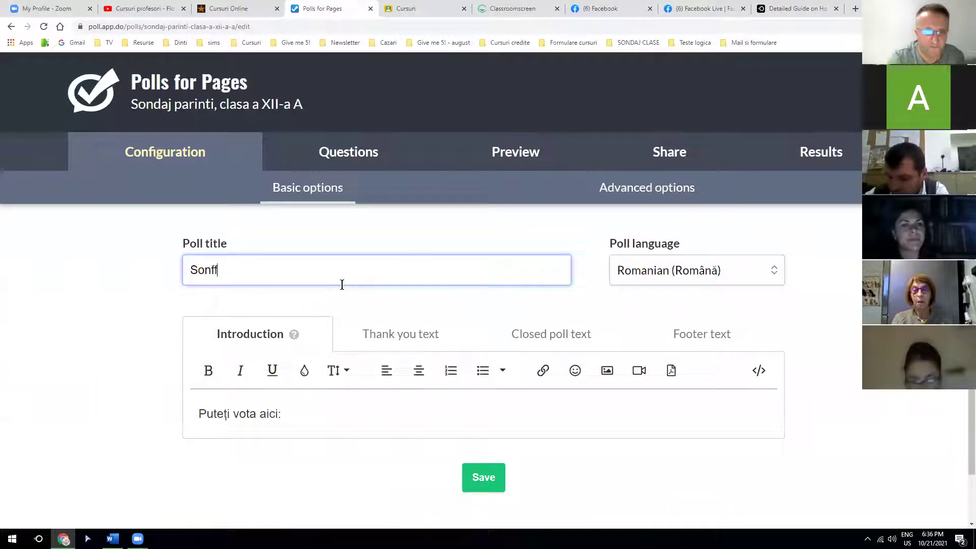
key("BackSpace")
type("daj curs")
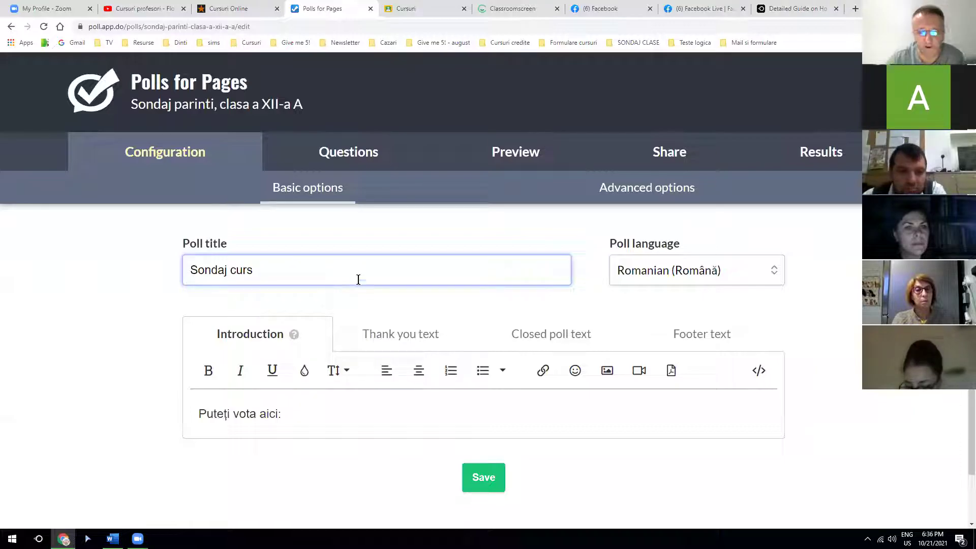
left_click(208, 370)
left_click_drag(296, 267, 197, 269)
left_click(224, 377)
left_click(290, 272)
Keep Romanian as the language, review the message texts, and save the configuration.
left_click(661, 280)
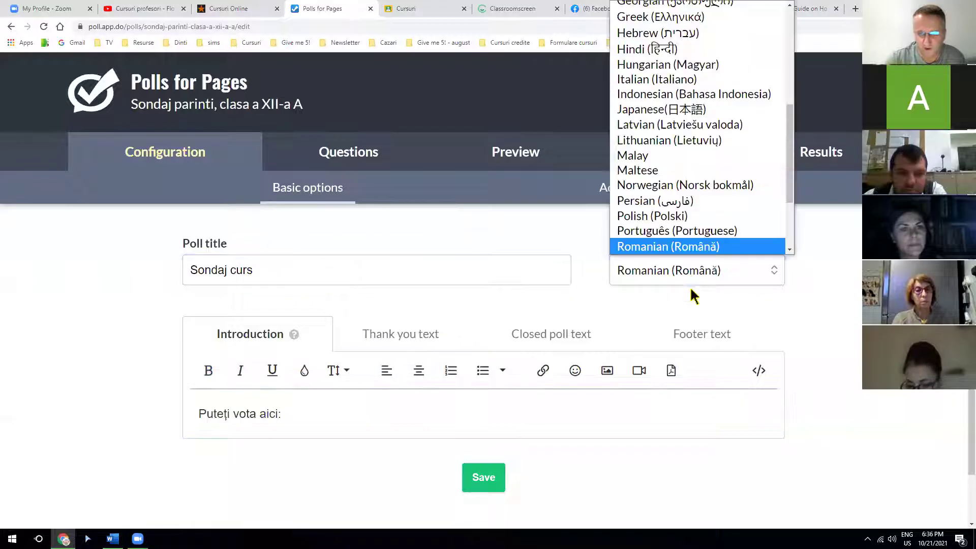
left_click(572, 394)
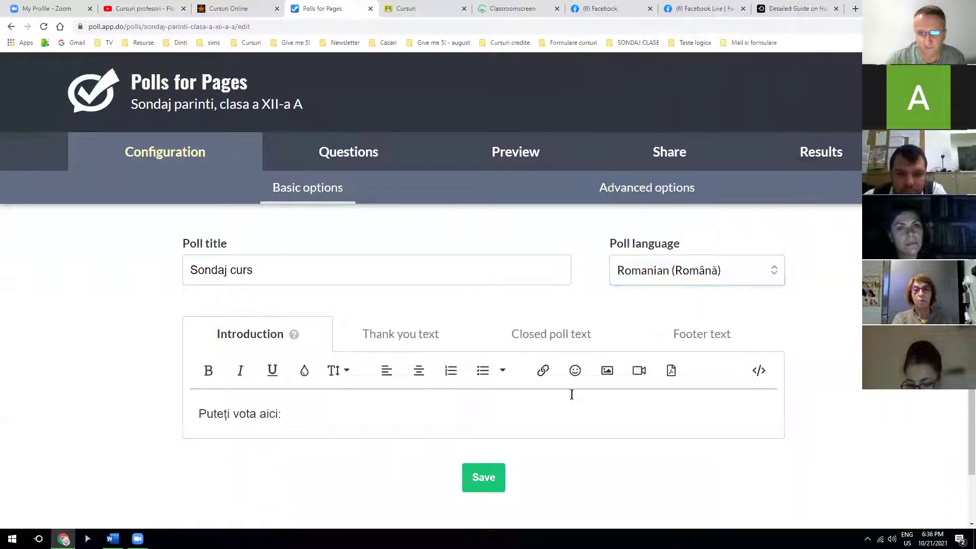
left_click(333, 415)
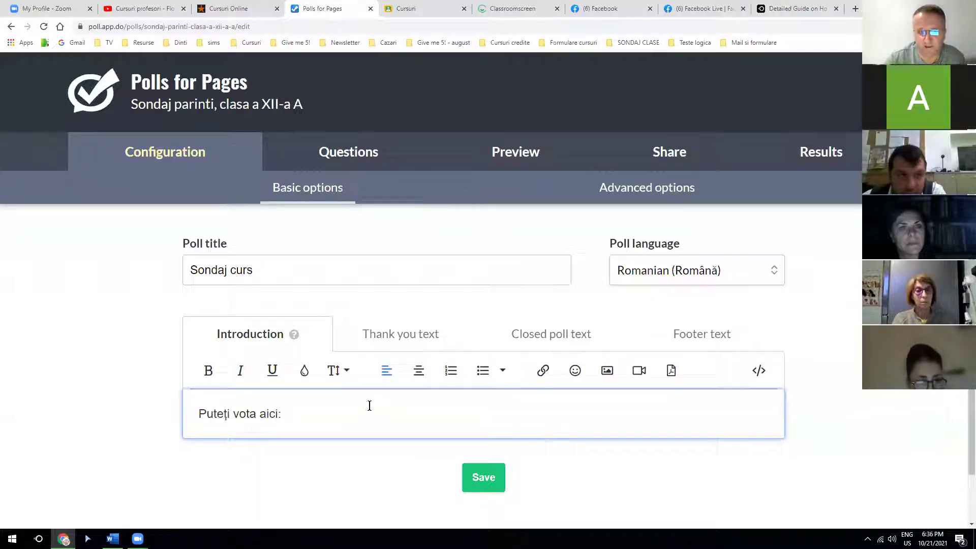
left_click(413, 345)
scroll(397, 297, "down", 1)
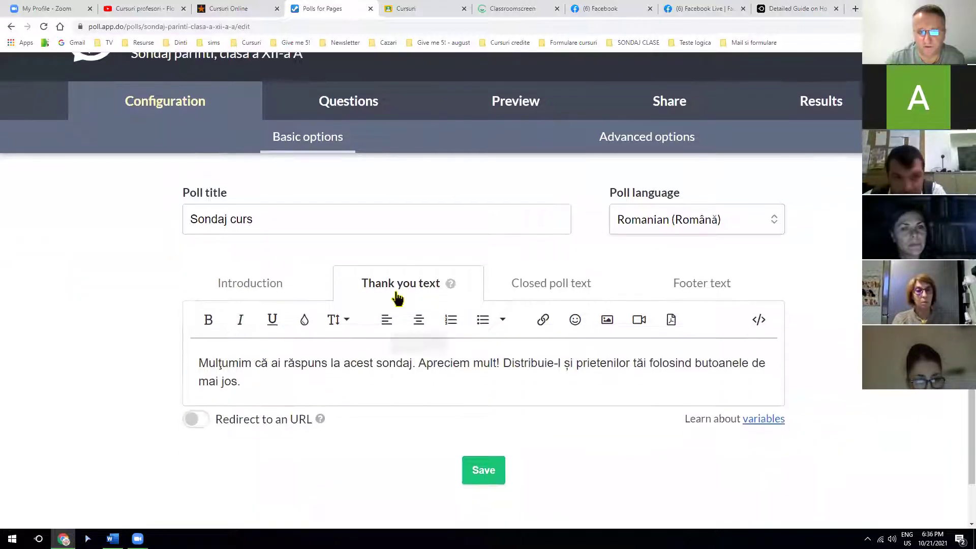
left_click(571, 295)
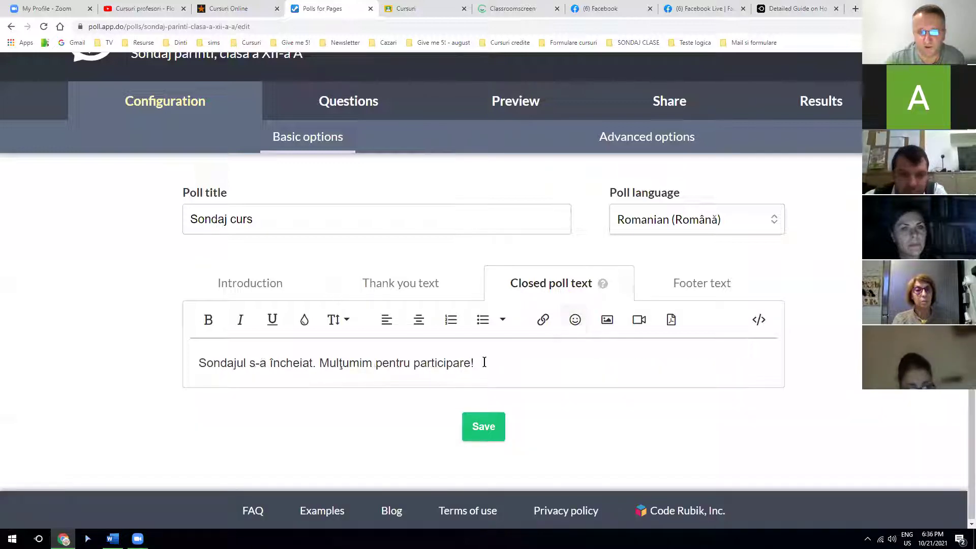
left_click_drag(474, 363, 421, 363)
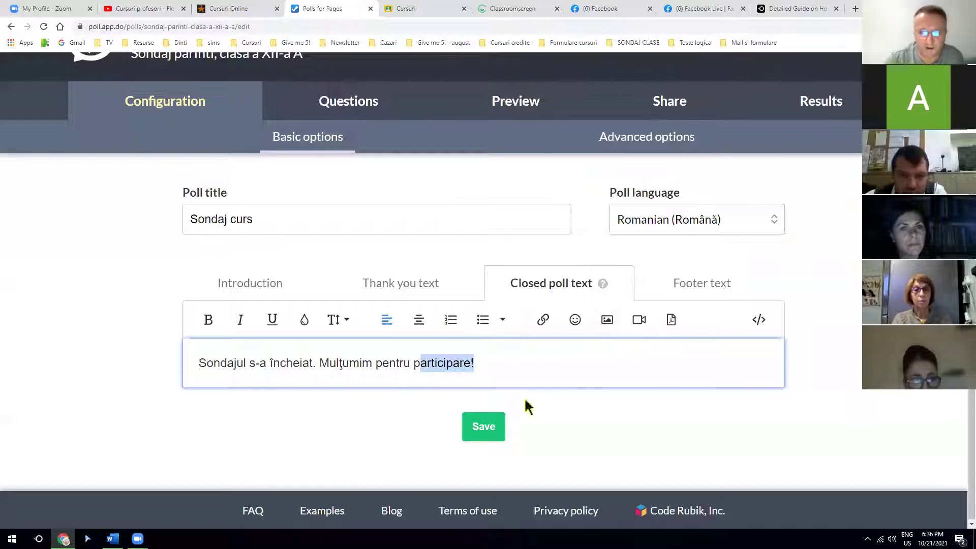
left_click(491, 427)
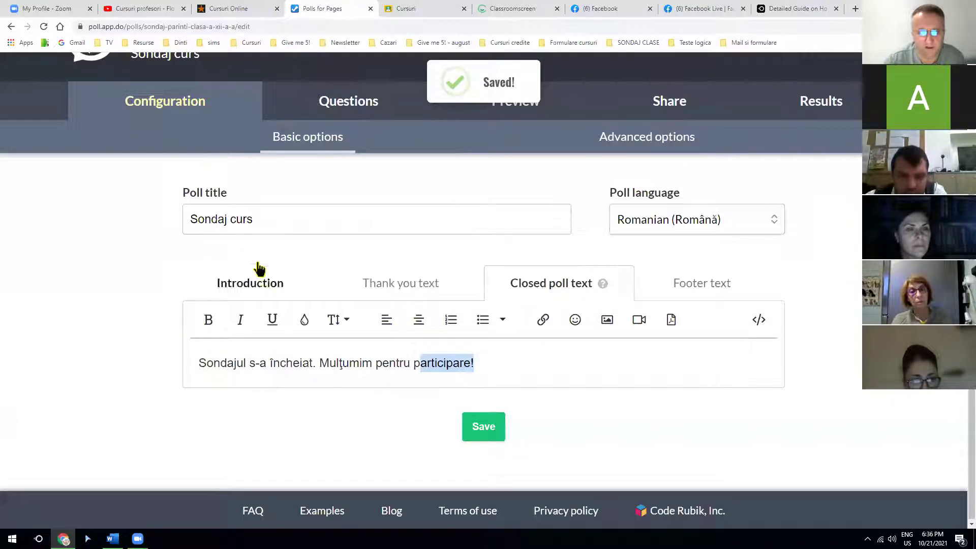
Go back to the polls list and reopen the poll's Configuration.
scroll(485, 160, "up", 1)
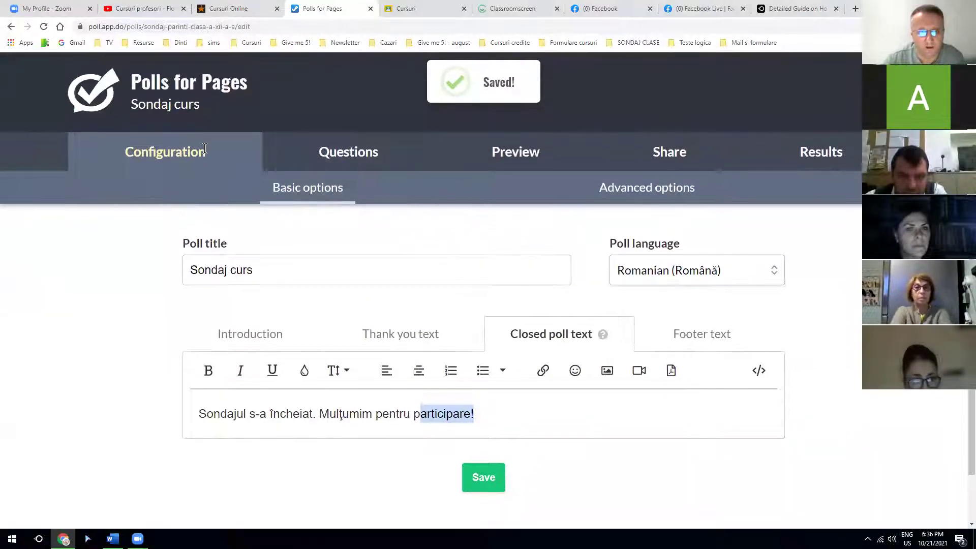
left_click(170, 92)
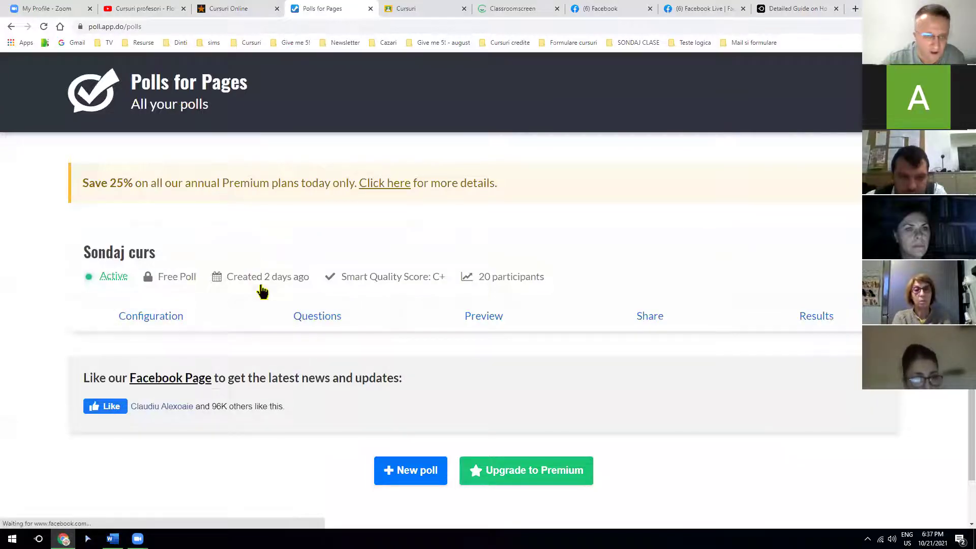
scroll(407, 421, "down", 1)
left_click(153, 278)
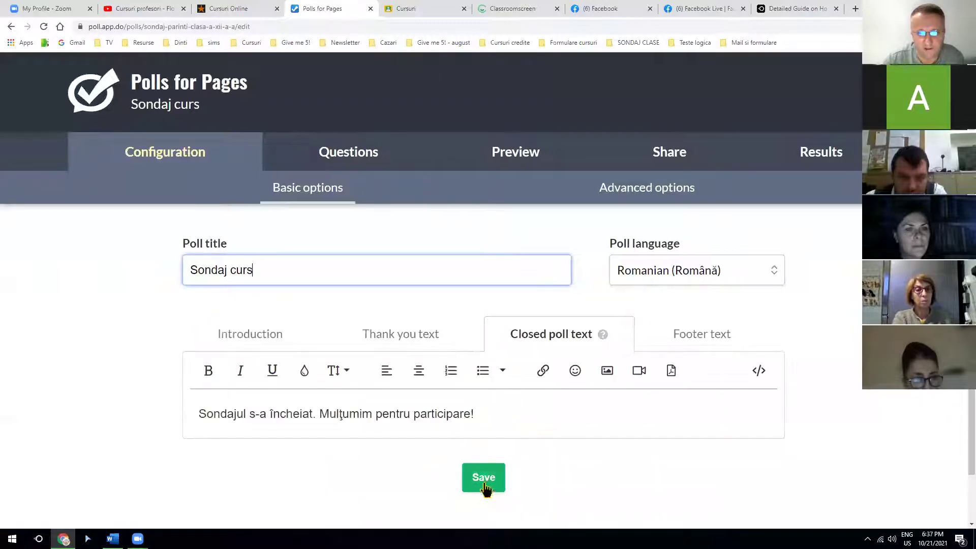
scroll(465, 451, "down", 1)
left_click(247, 284)
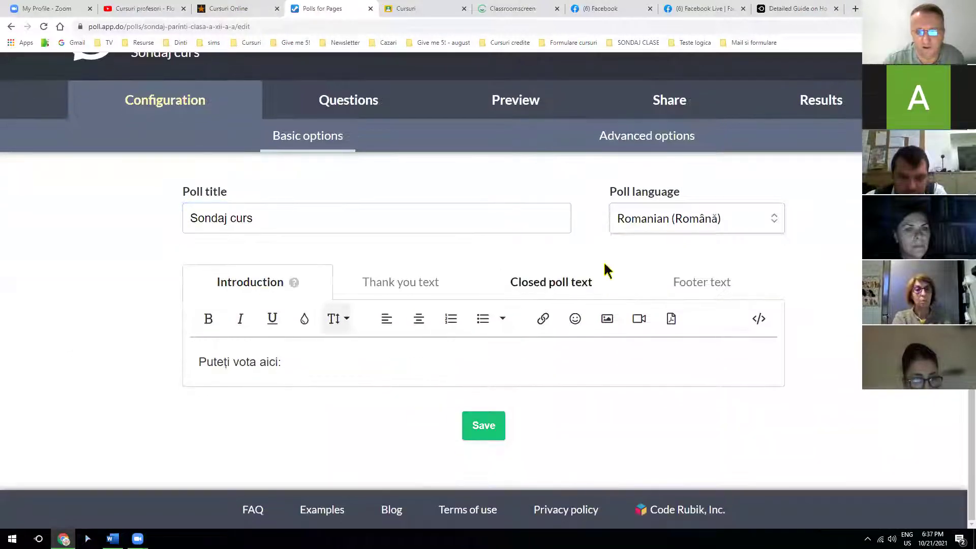
scroll(618, 329, "up", 1)
Add a new question 'Ati vrea sa ne vedem pe zoom pentru pregatire?'.
left_click(353, 158)
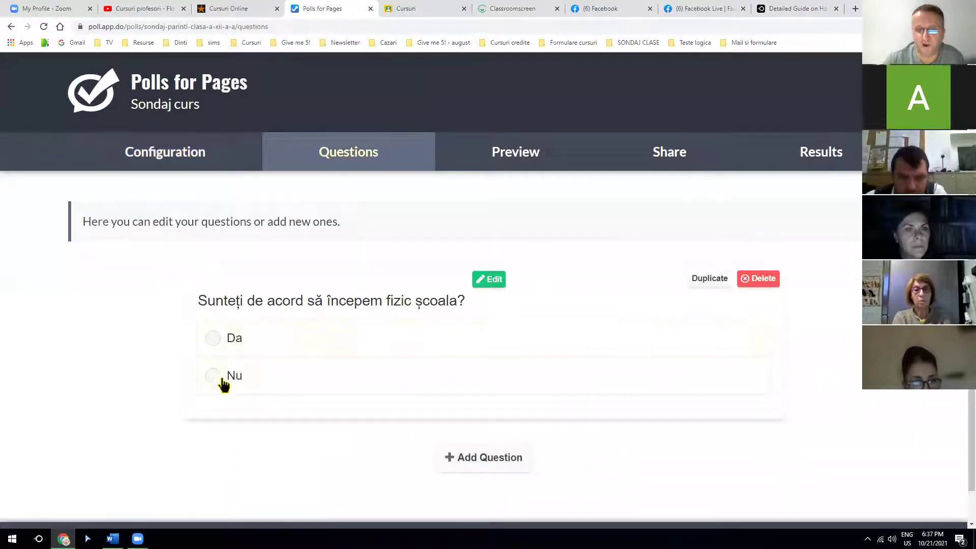
left_click(486, 456)
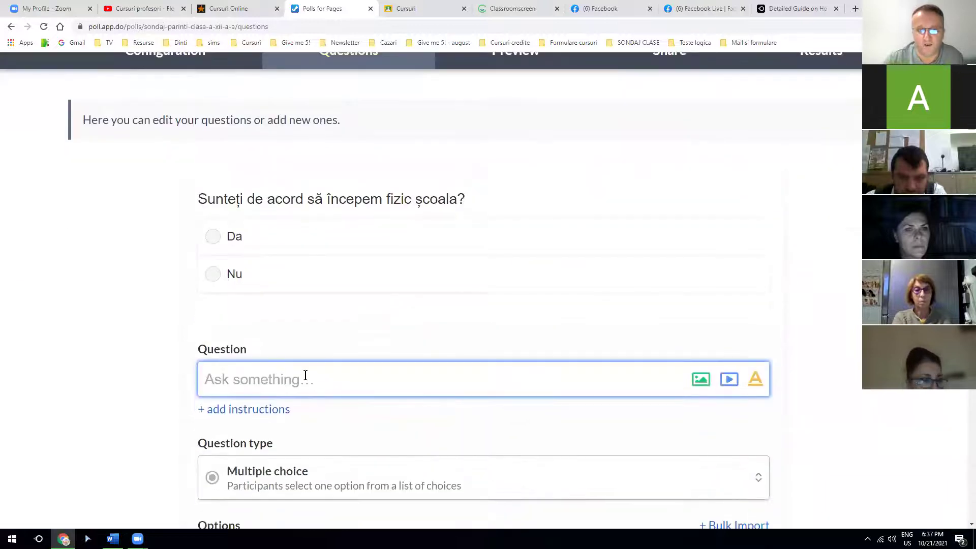
type("A'")
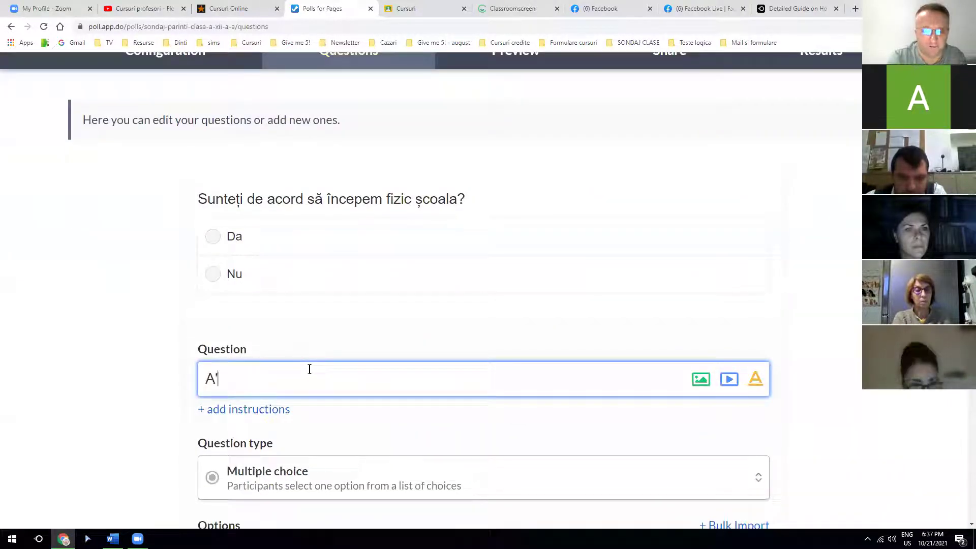
type("i vrea")
key("BackSpace")
key("BackSpace")
key("BackSpace")
key("BackSpace")
type("ti vrea")
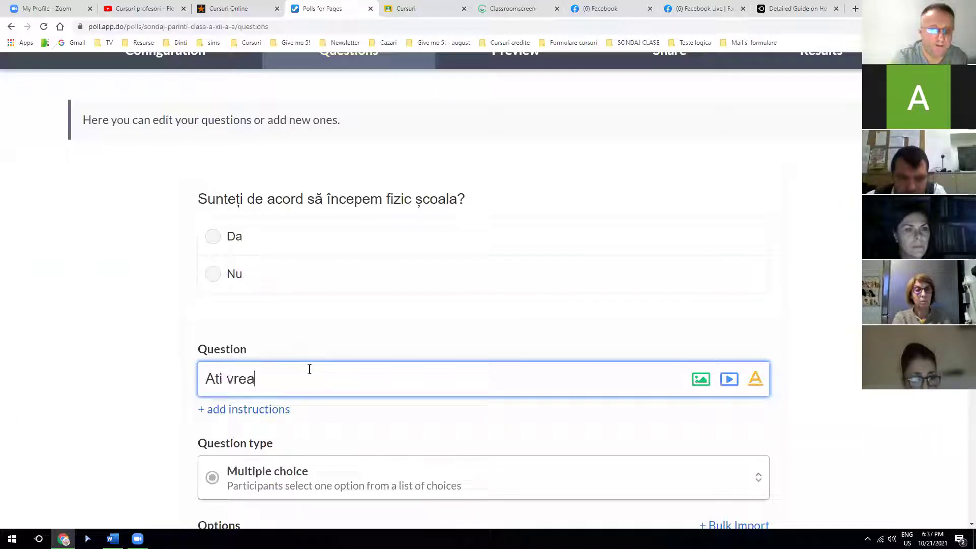
type(" sa")
left_click(581, 137)
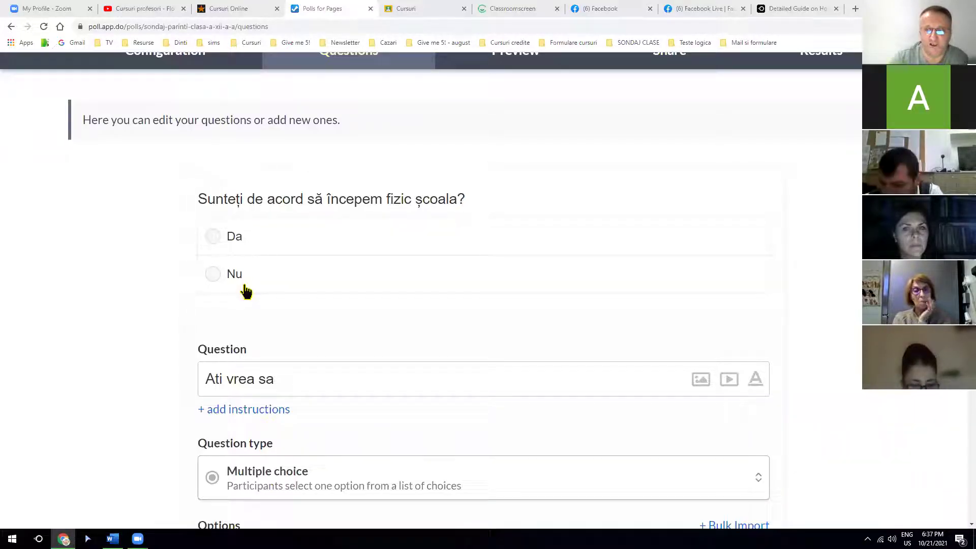
left_click(308, 384)
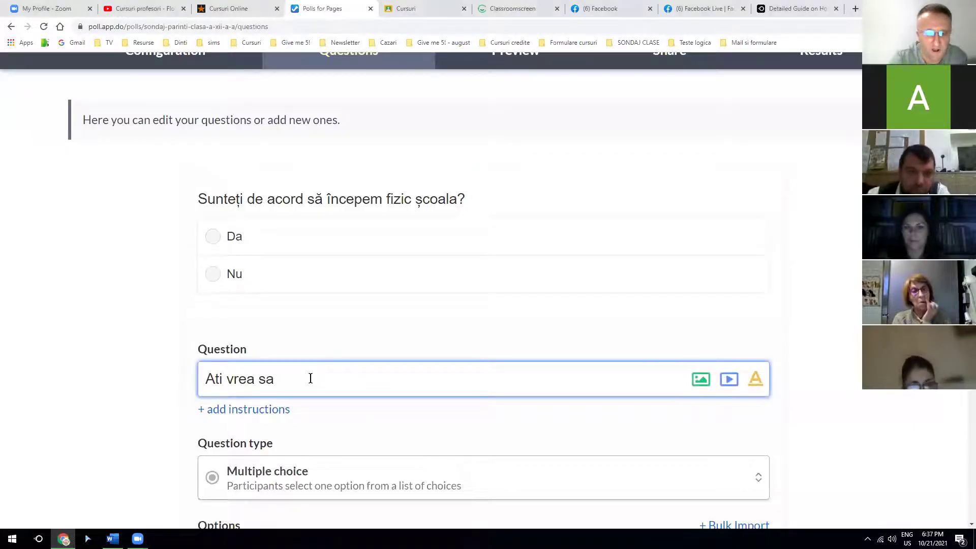
type("ne vedem pe zoom pentru pregatire?")
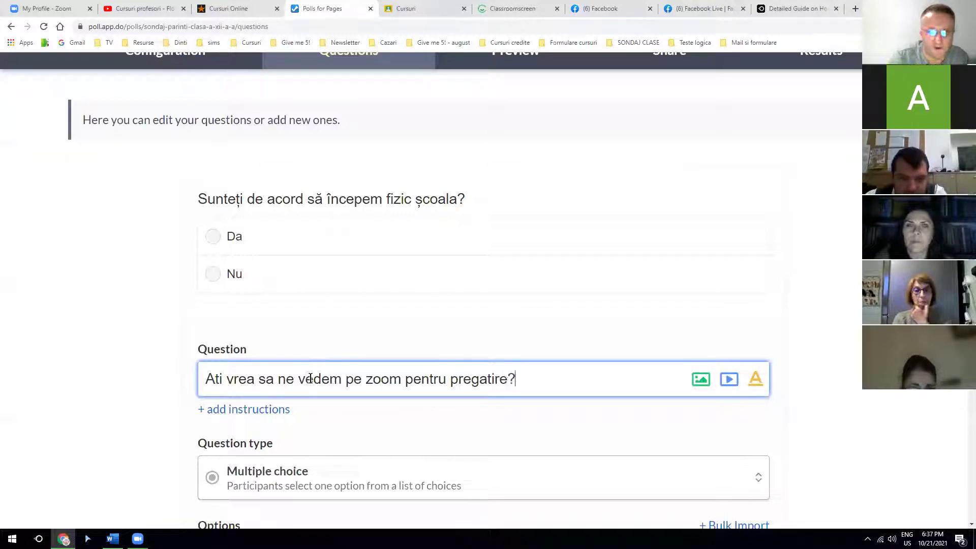
Fill in the answers Da and Nu and save the question.
scroll(251, 405, "down", 2)
scroll(254, 427, "down", 1)
left_click(254, 401)
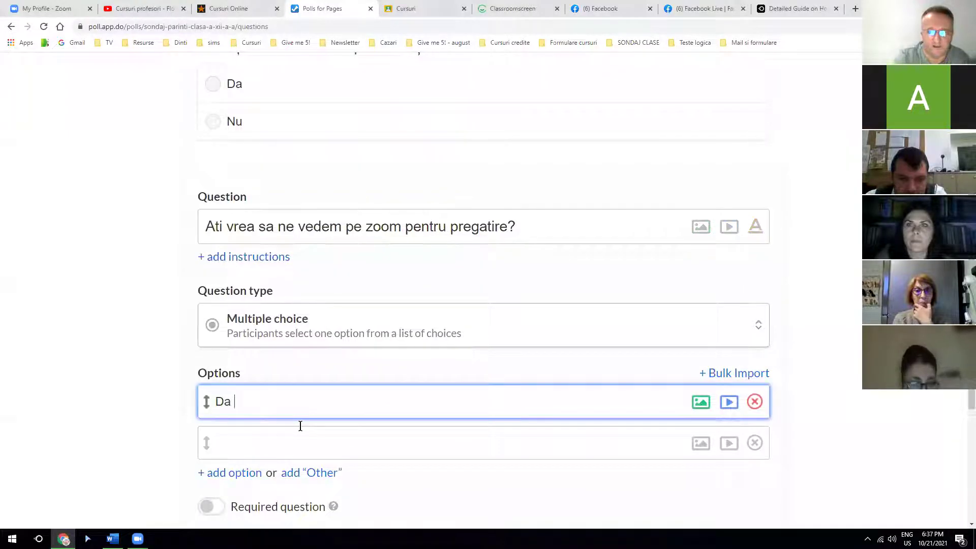
left_click(305, 451)
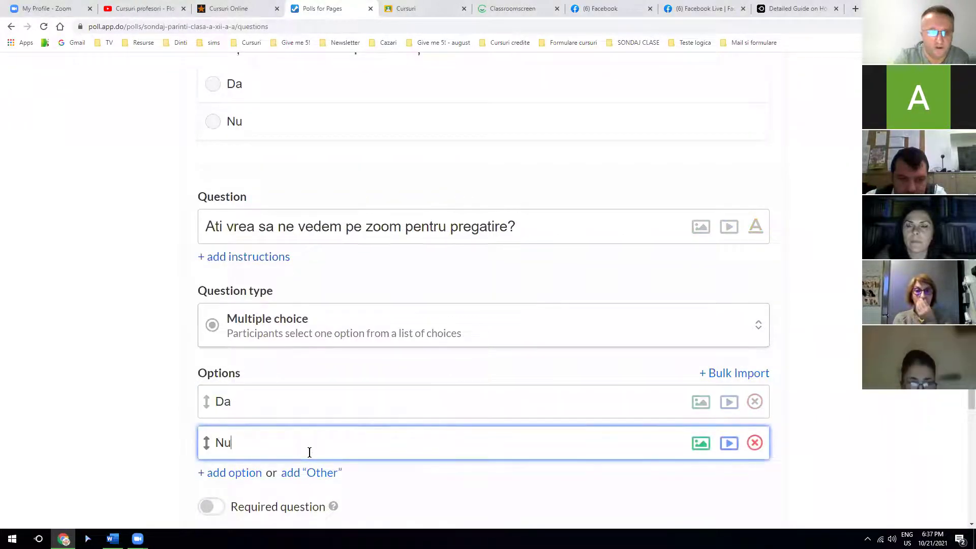
scroll(384, 434, "down", 3)
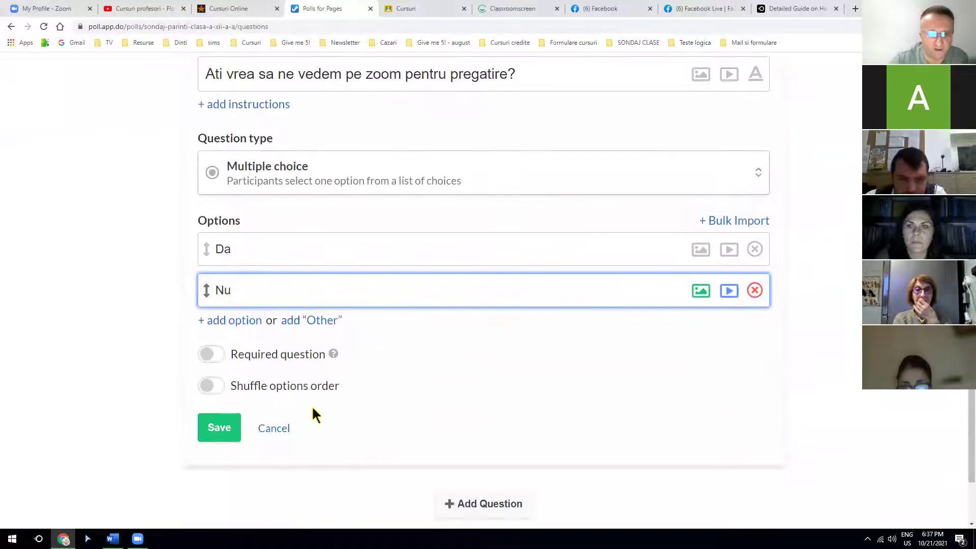
left_click(220, 427)
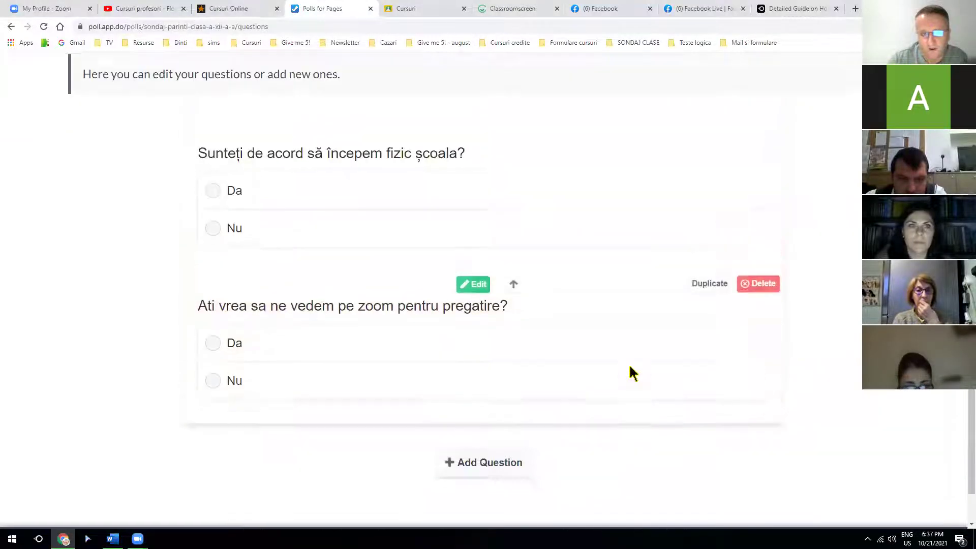
scroll(633, 374, "up", 1)
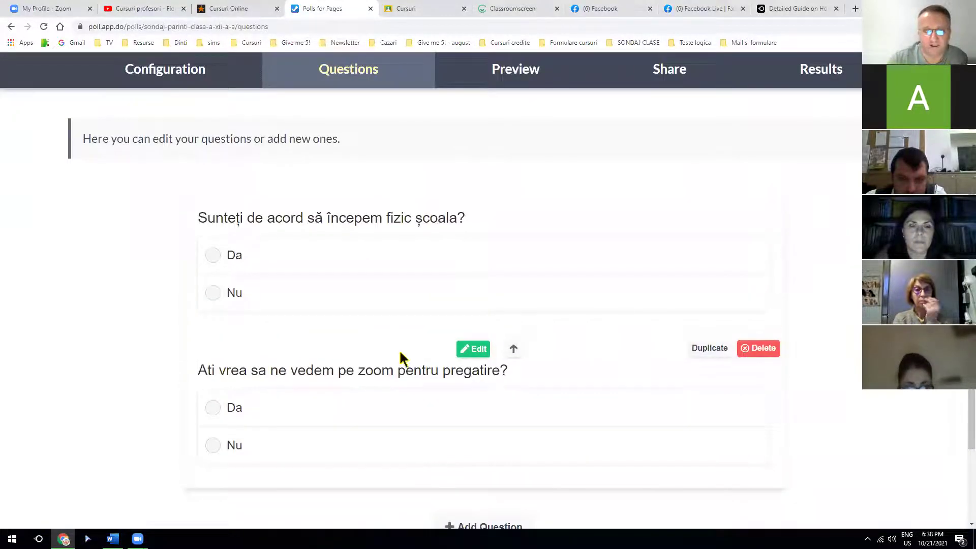
scroll(574, 224, "up", 2)
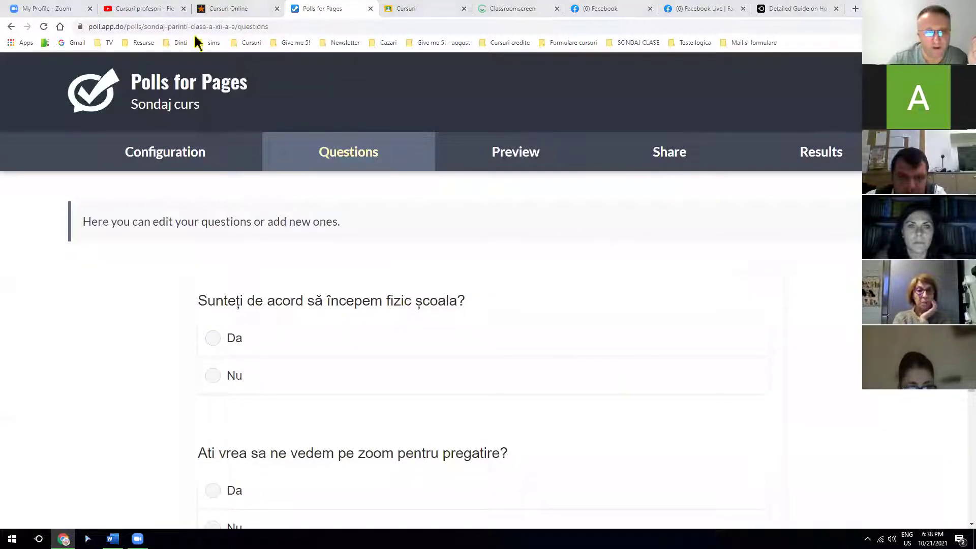
Zoom the page out and review the poll's Share, Configuration, Questions and Results tabs.
left_click(656, 162)
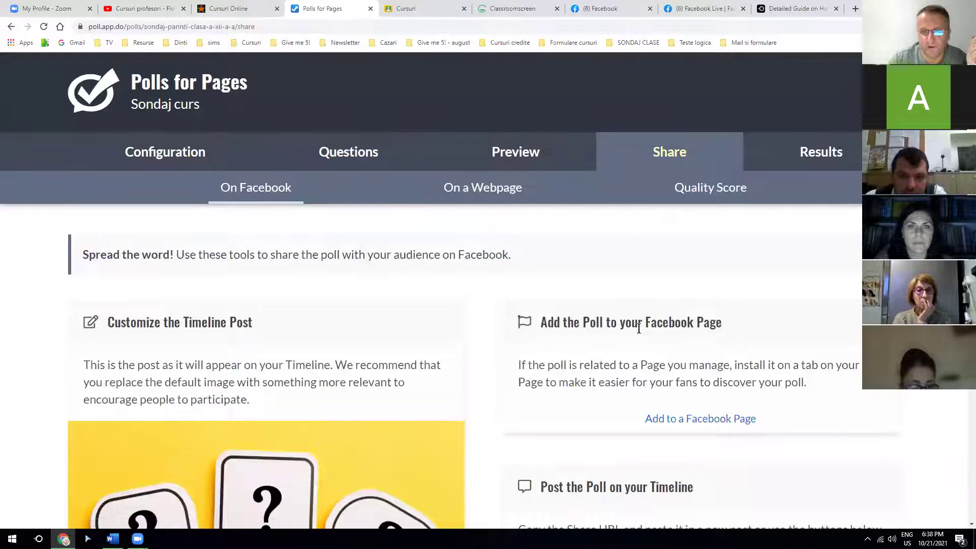
scroll(615, 325, "down", 3)
scroll(615, 330, "down", 4)
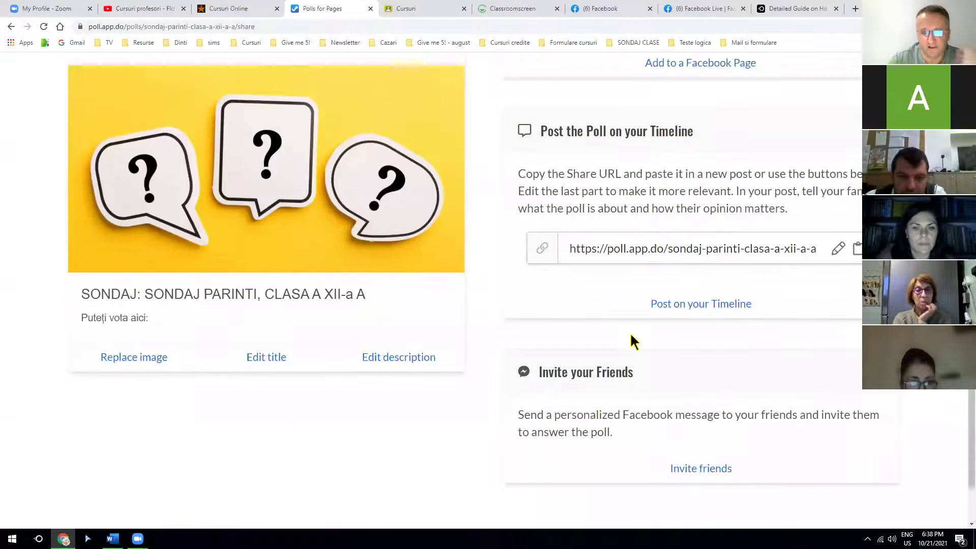
key("ctrl+minus")
scroll(639, 349, "up", 2)
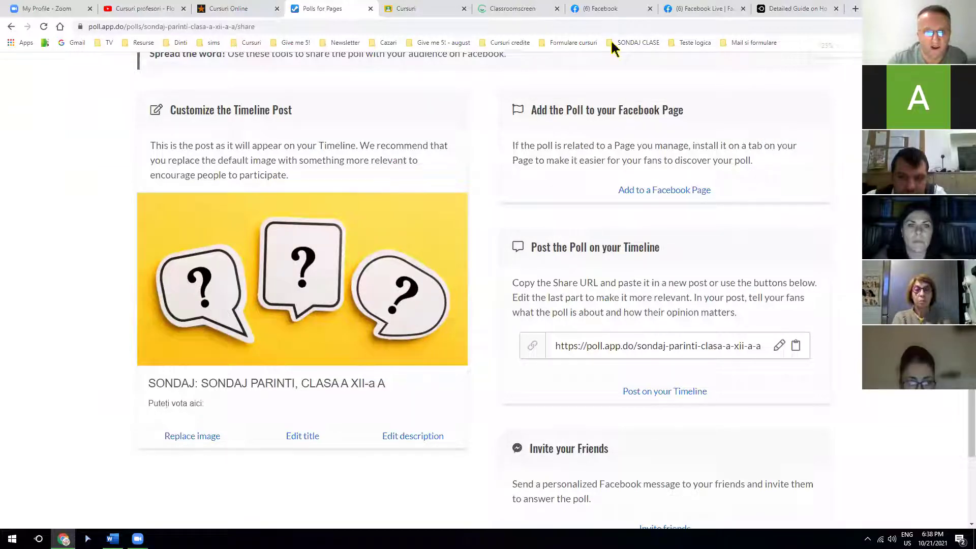
scroll(448, 223, "up", 3)
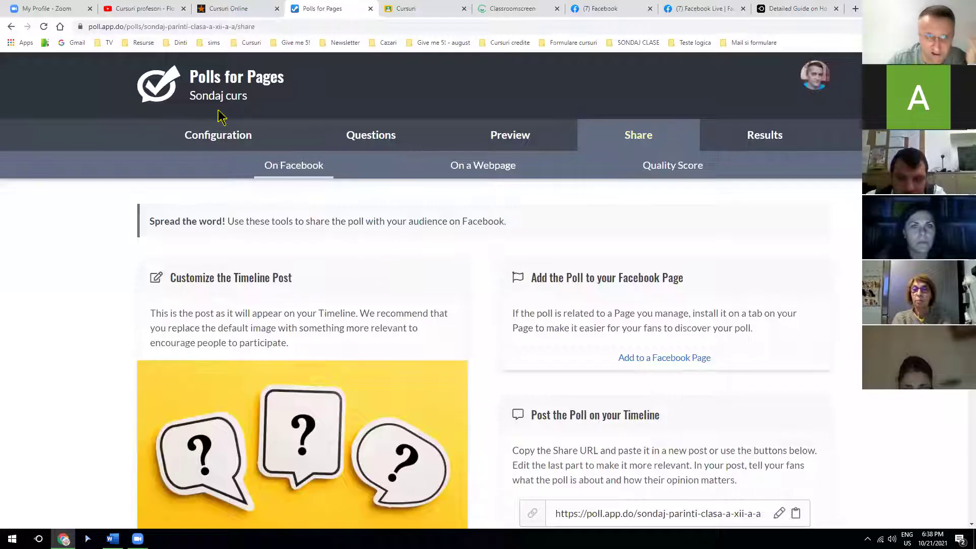
left_click(244, 135)
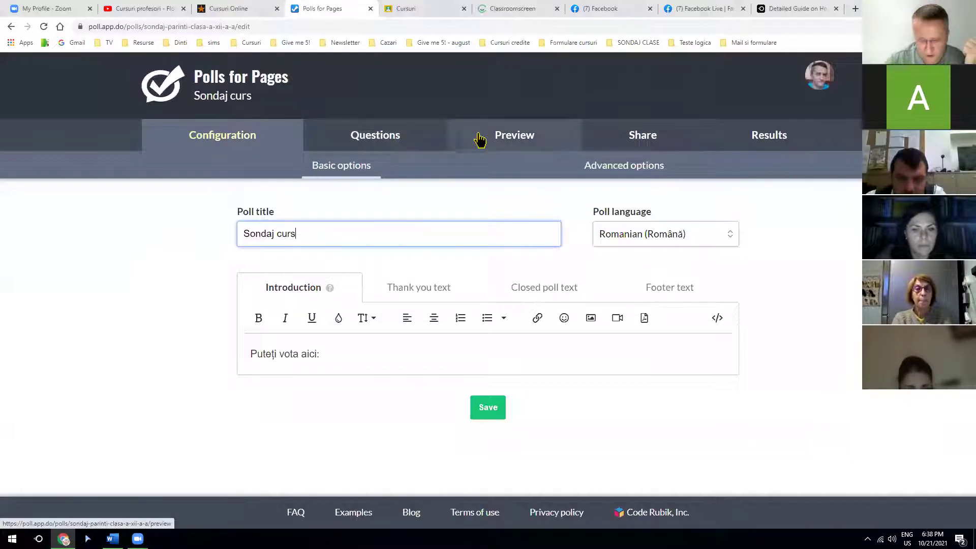
left_click(383, 136)
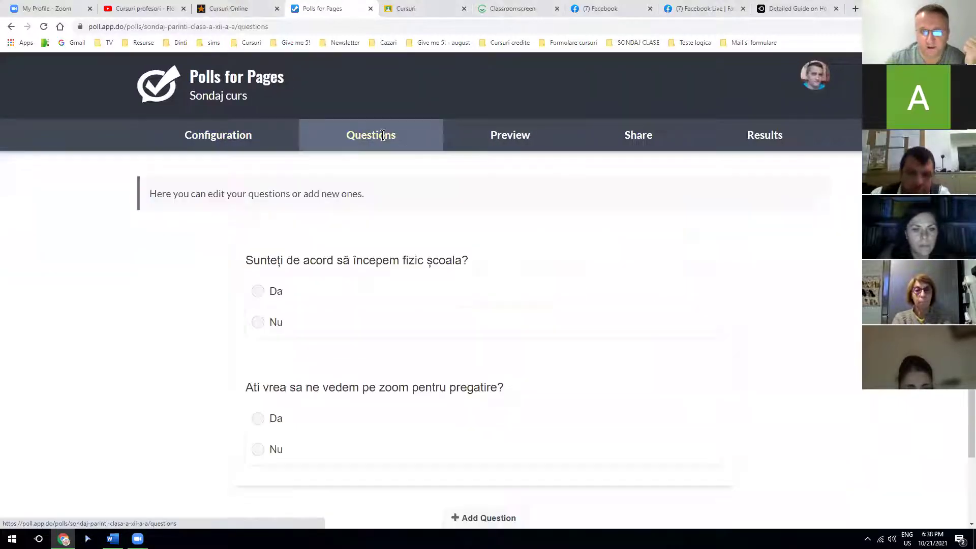
left_click(786, 139)
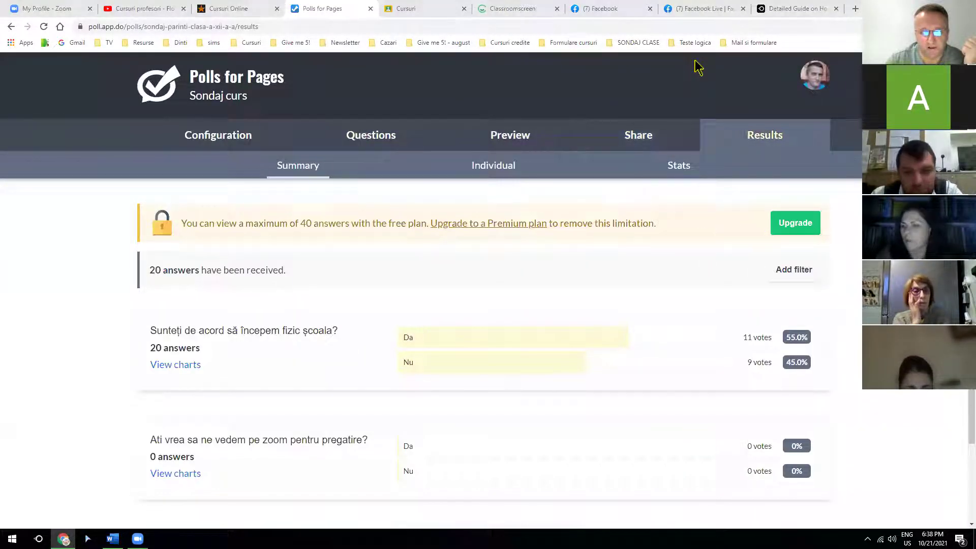
left_click(642, 138)
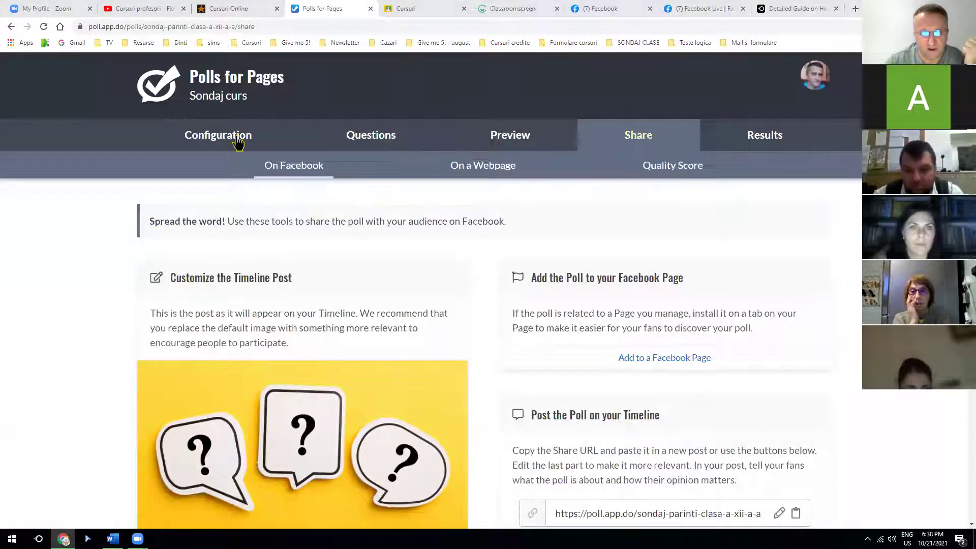
Copy the poll's share link and open it in a new browser tab.
scroll(394, 190, "down", 3)
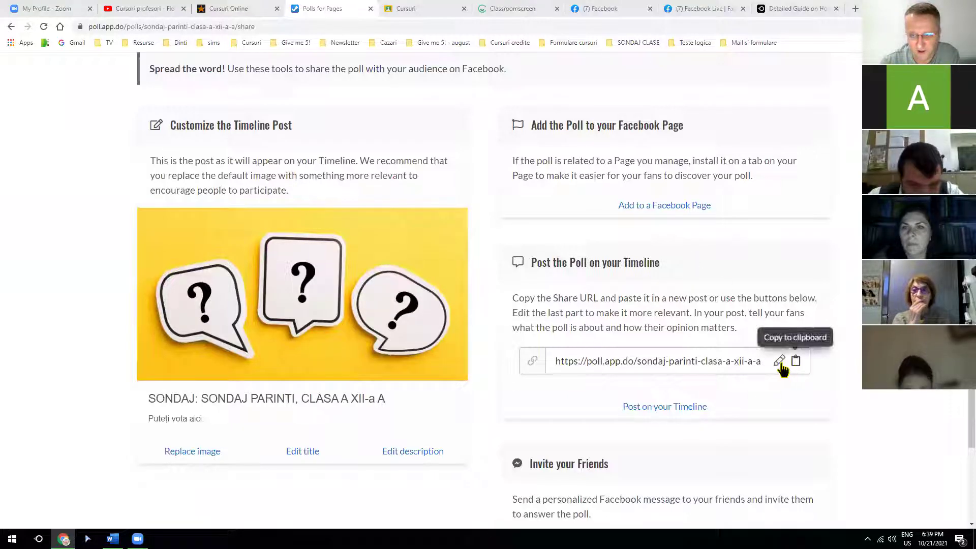
left_click(795, 365)
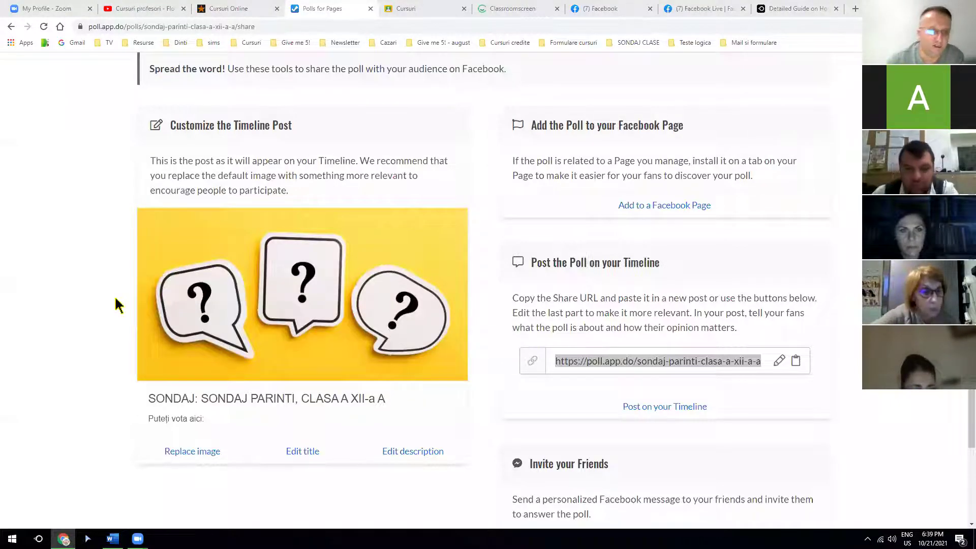
key("ctrl+t")
key("ctrl+v")
key("Return")
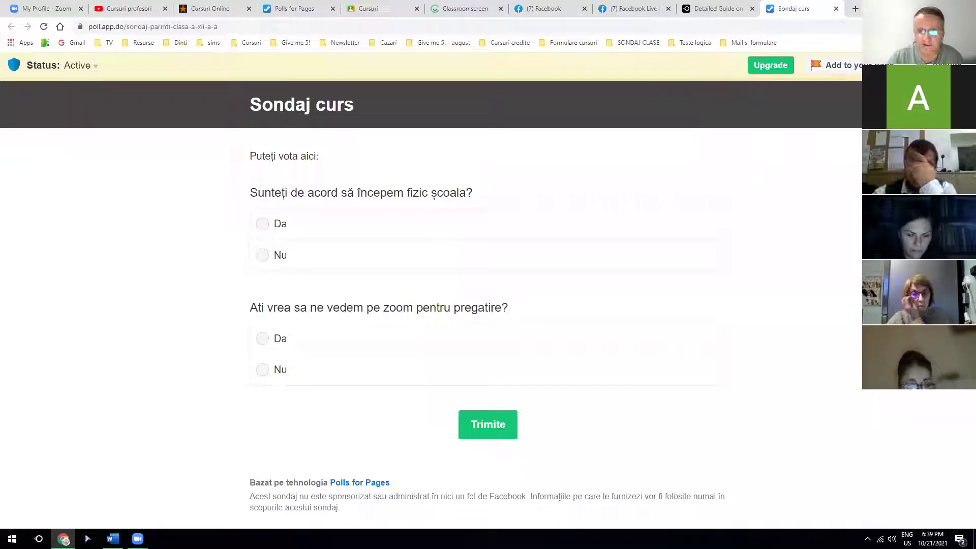
Open the Results summary for 'Sondaj curs', showing 114 answers received.
left_click(587, 81)
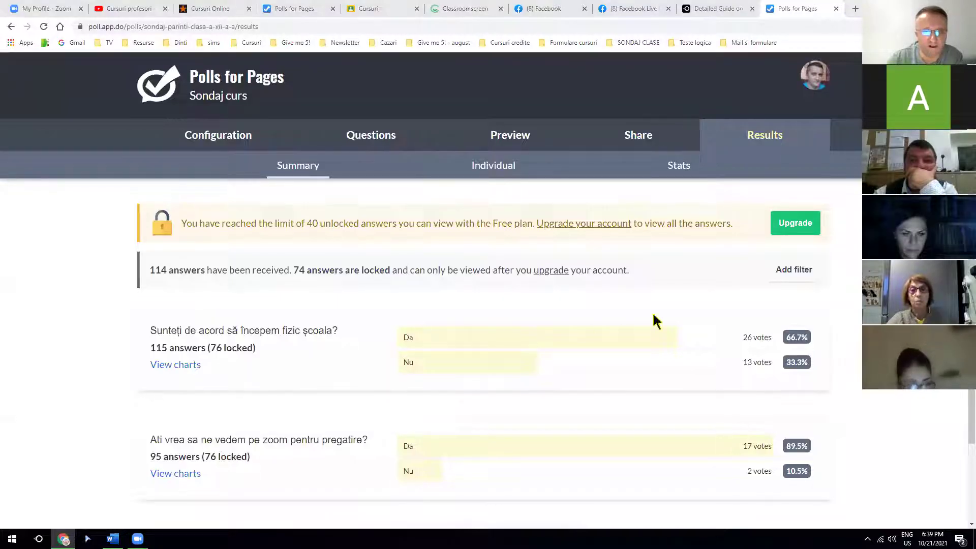
Show the second question's results as a donut chart (Nu 10.5%), then open a new blank tab.
scroll(654, 320, "down", 1)
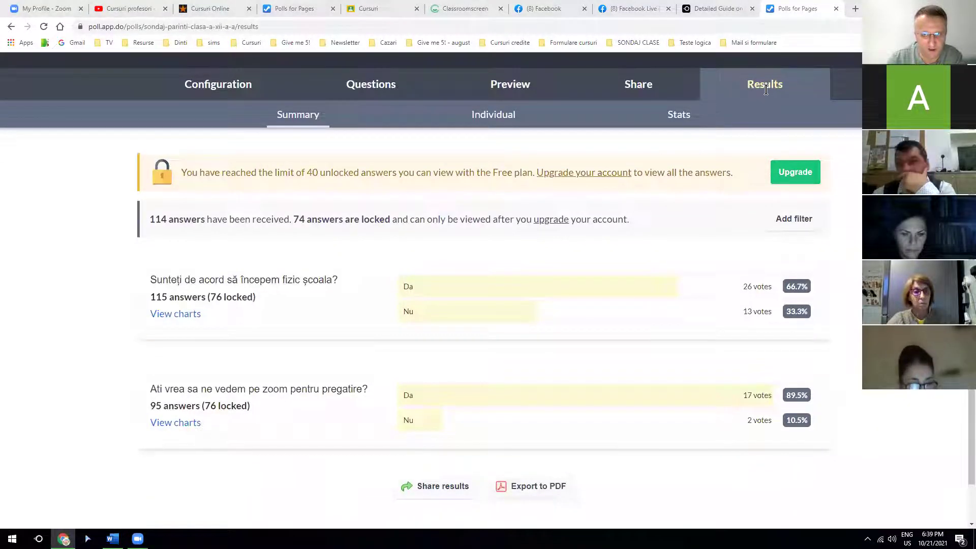
scroll(770, 276, "down", 1)
scroll(685, 283, "up", 2)
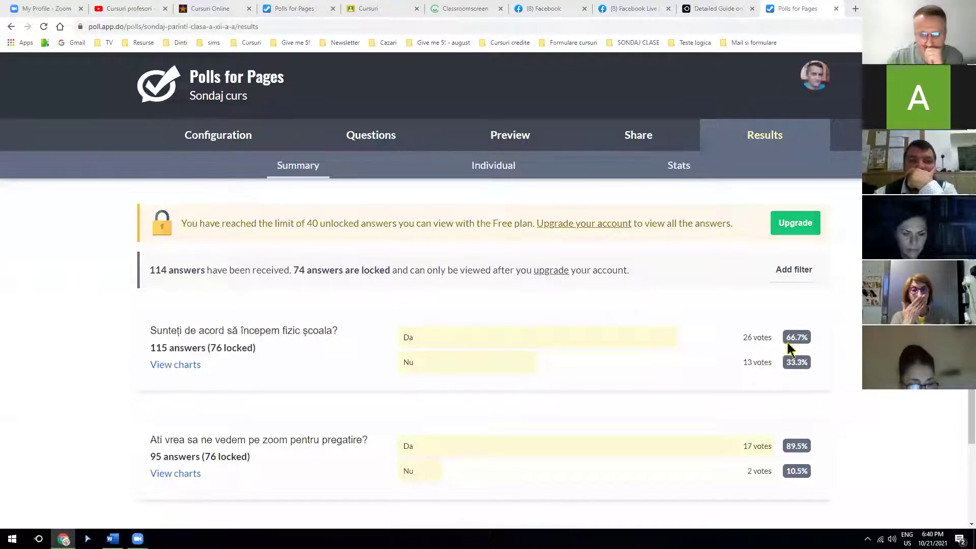
scroll(624, 383, "down", 1)
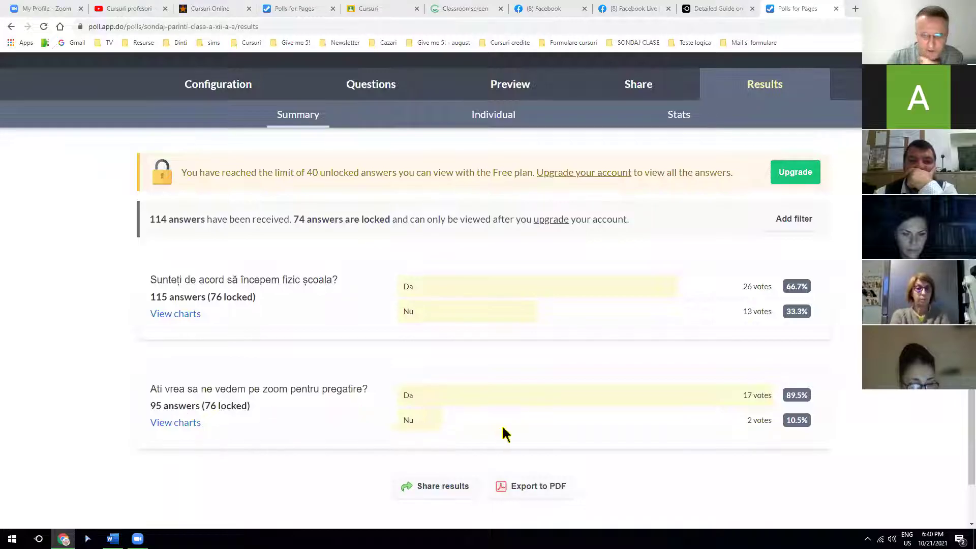
left_click(178, 423)
scroll(573, 435, "down", 3)
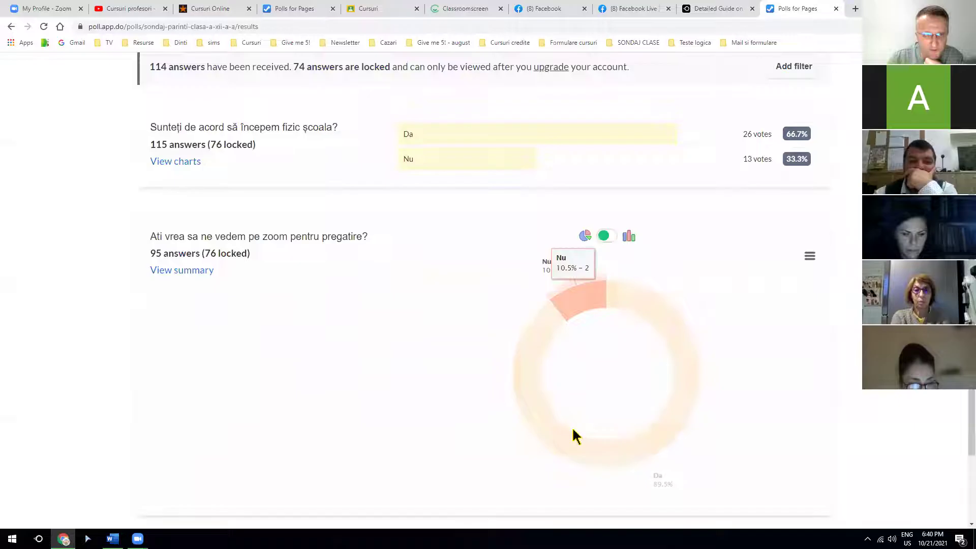
scroll(573, 436, "down", 1)
scroll(573, 435, "up", 5)
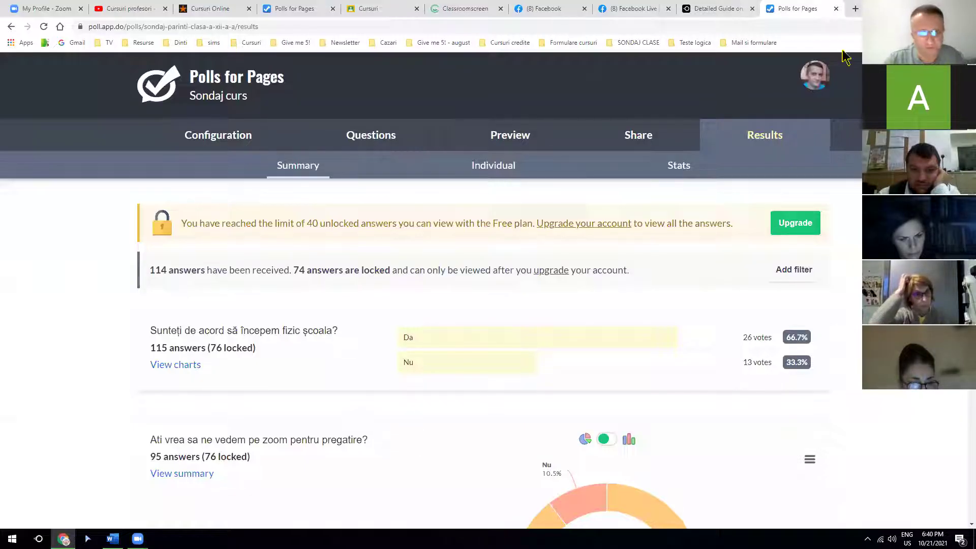
left_click(855, 8)
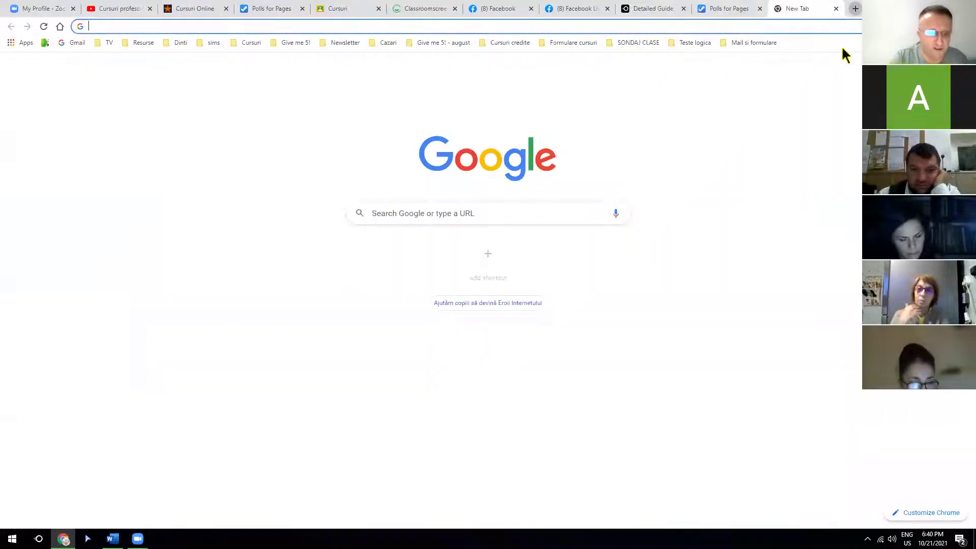
Load Quizizz and open the teacher dashboard in a new tab.
type("quiz")
key("Return")
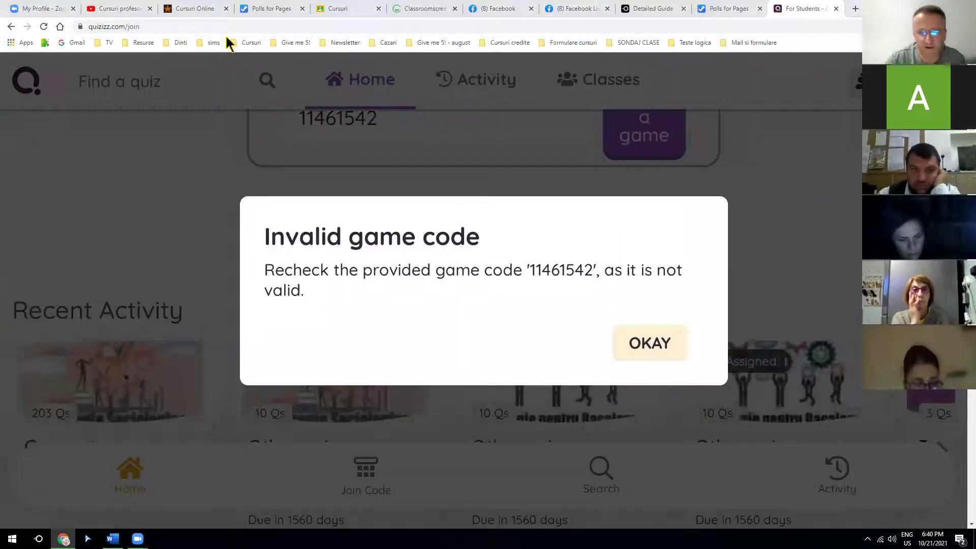
left_click(661, 348)
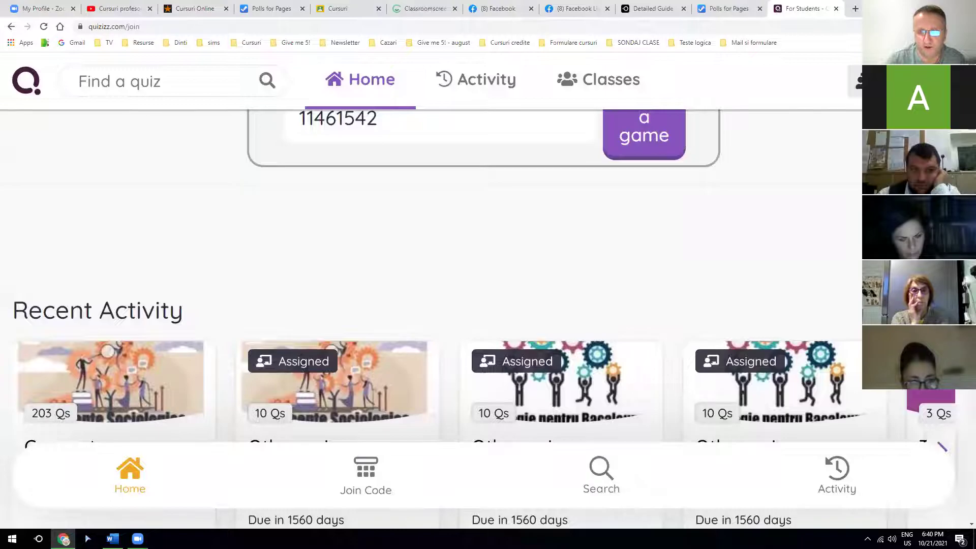
left_click(854, 92)
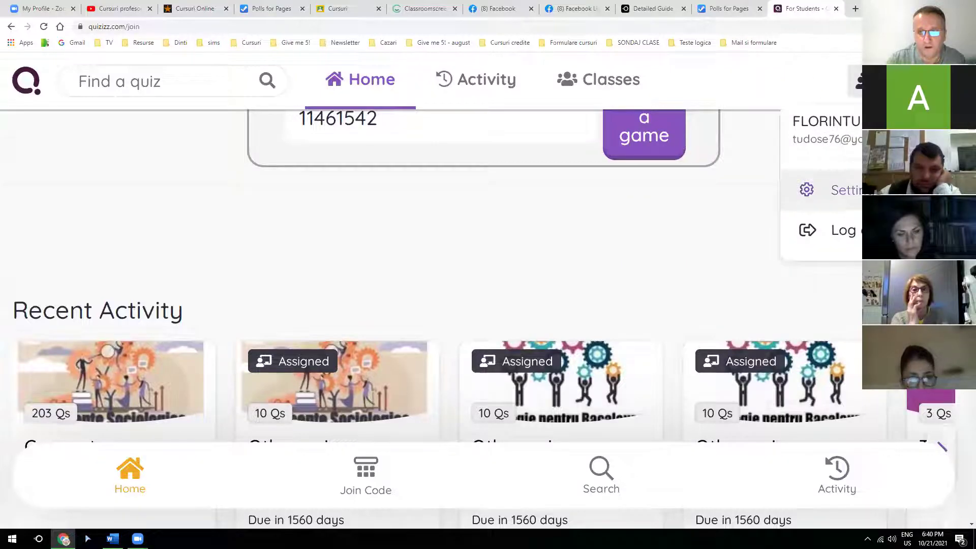
left_click(844, 189)
key("ctrl+minus")
key("ctrl+minus")
key("ctrl+minus")
key("ctrl+minus")
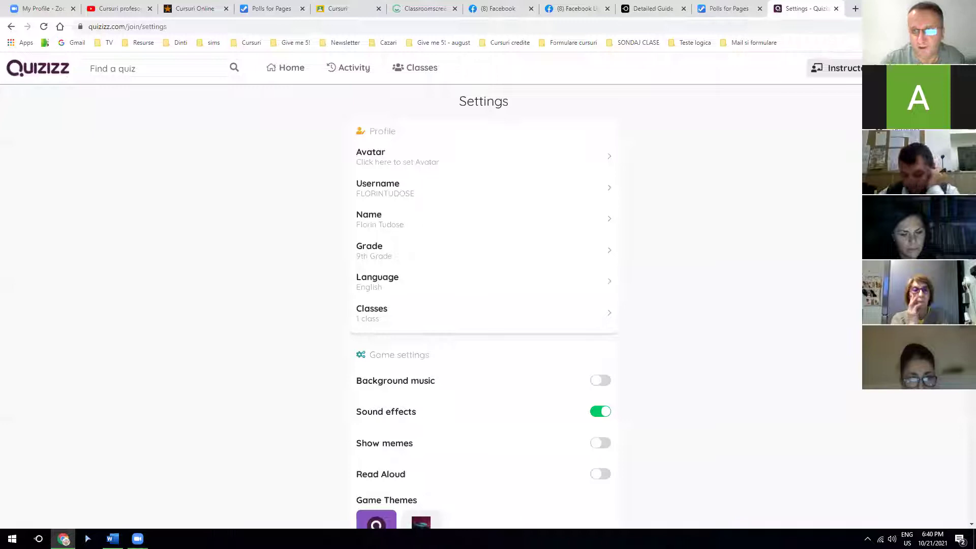
left_click(834, 68)
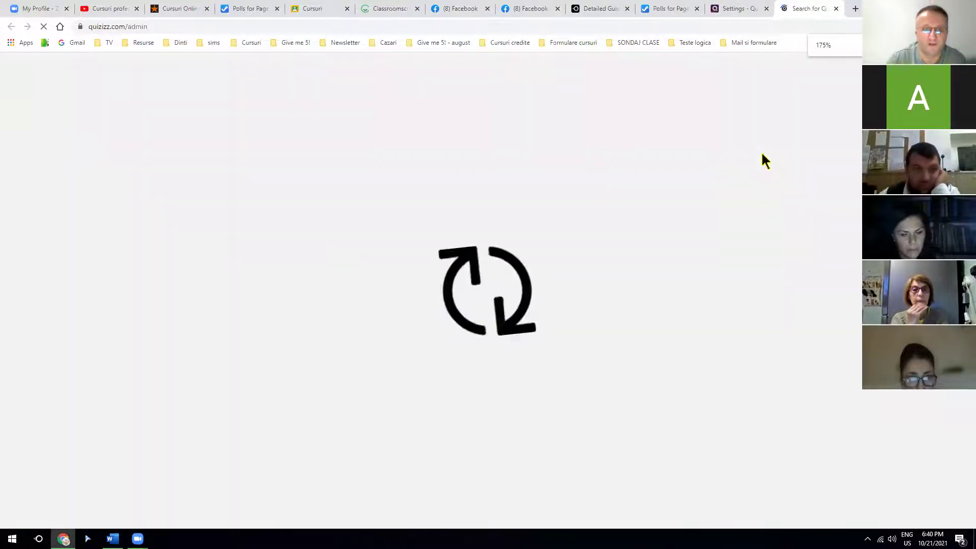
Start creating a new quiz from the Create menu.
left_click(147, 239)
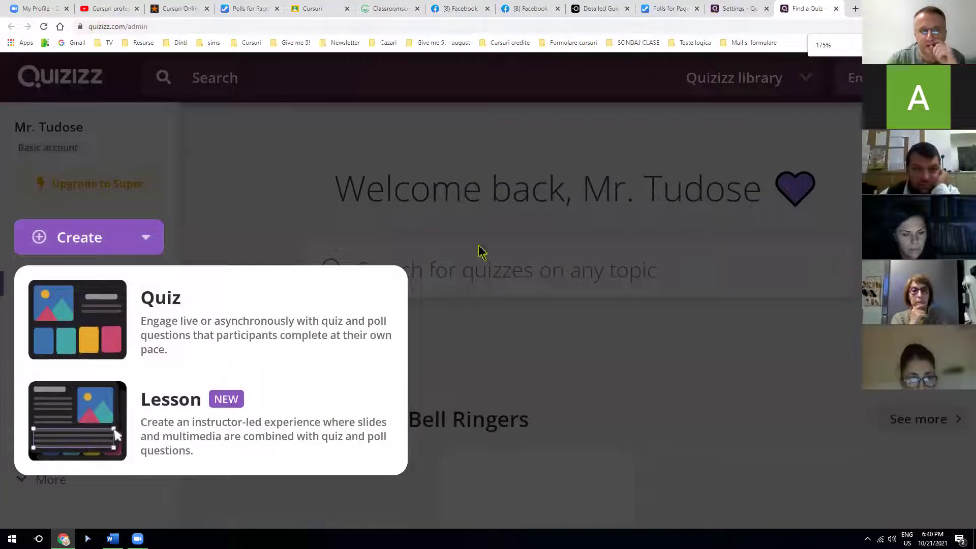
left_click(468, 152)
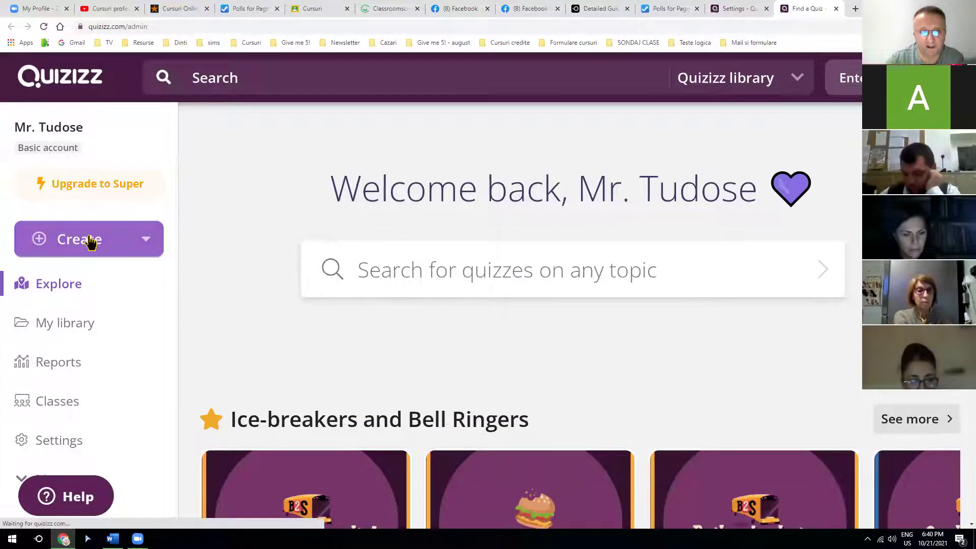
left_click(91, 243)
left_click(148, 315)
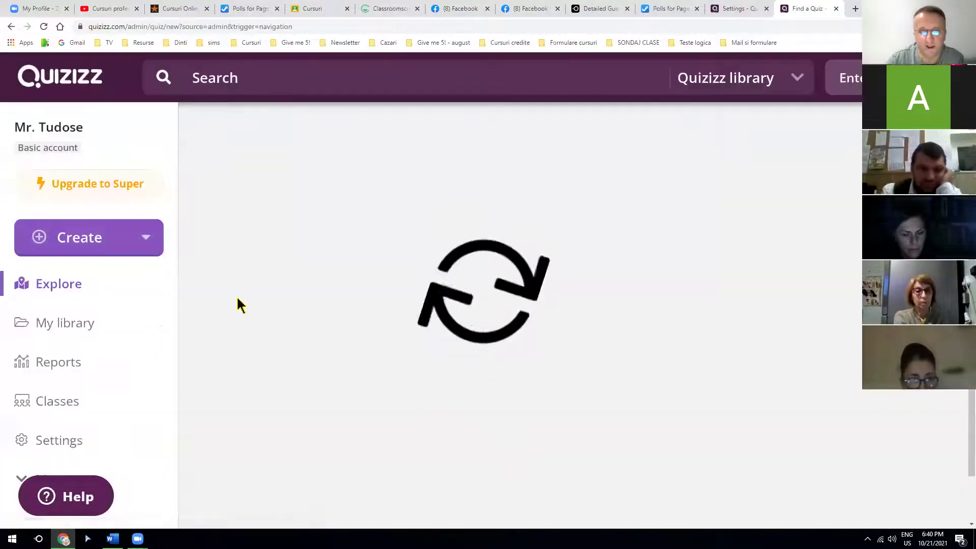
Name the quiz 'Sondaj', tag it Mathematics, and add a Poll question in the editor.
type("Sondak")
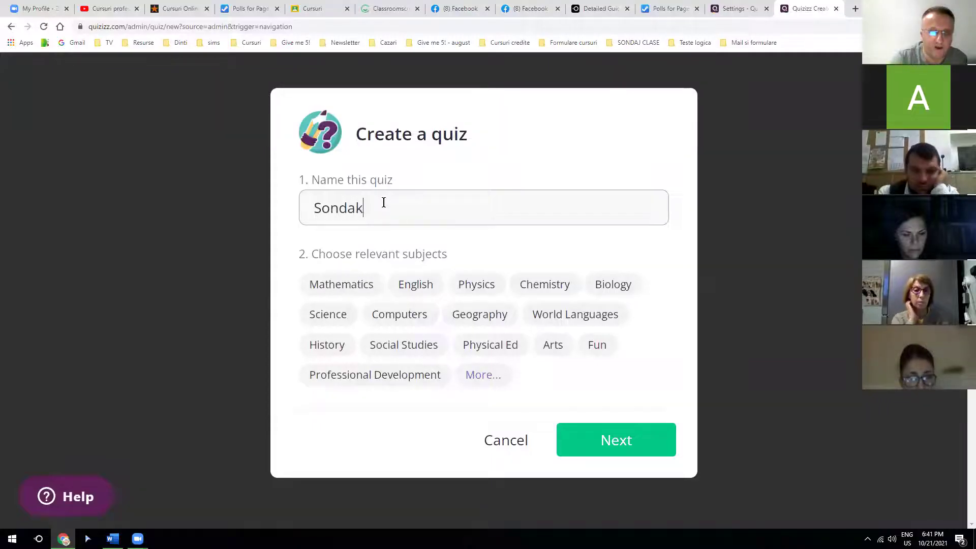
key("BackSpace")
type("j")
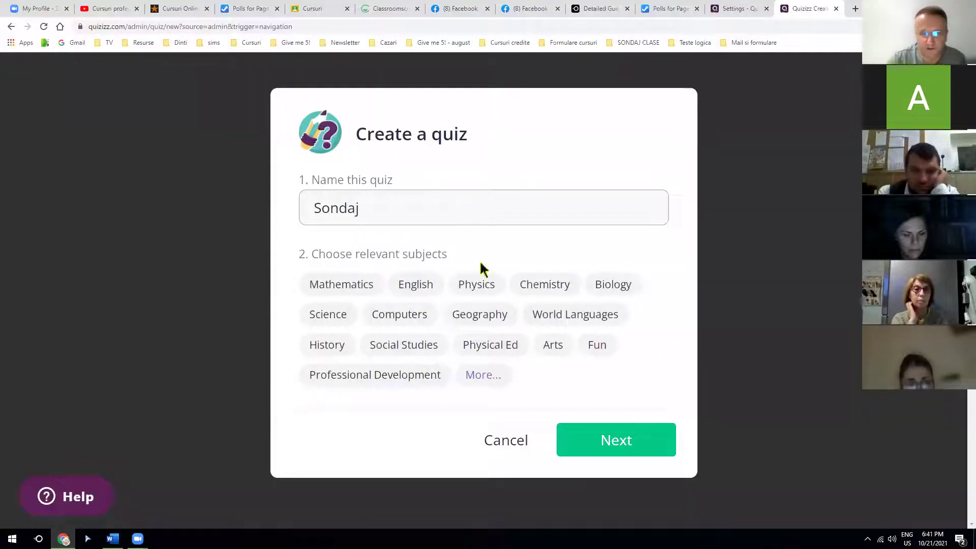
left_click(623, 435)
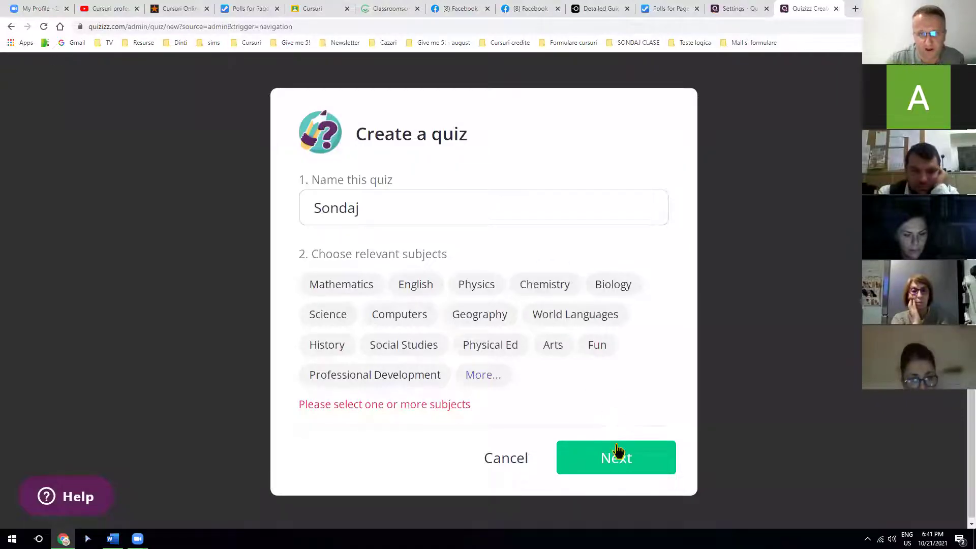
left_click(343, 285)
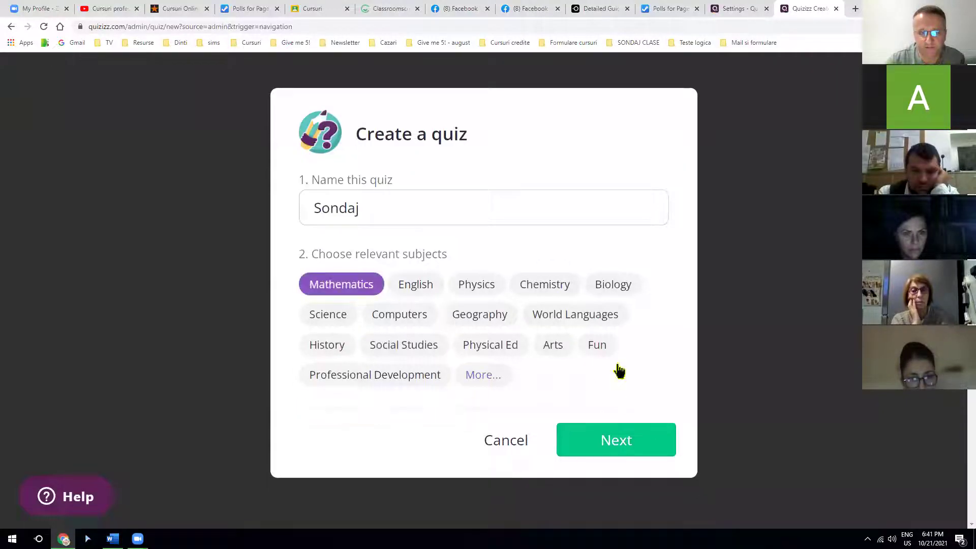
left_click(623, 441)
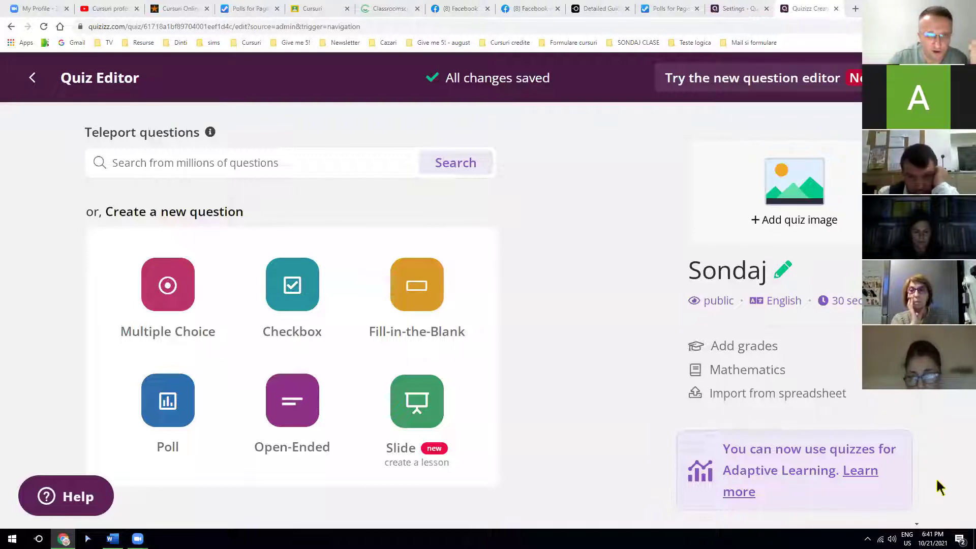
left_click(167, 400)
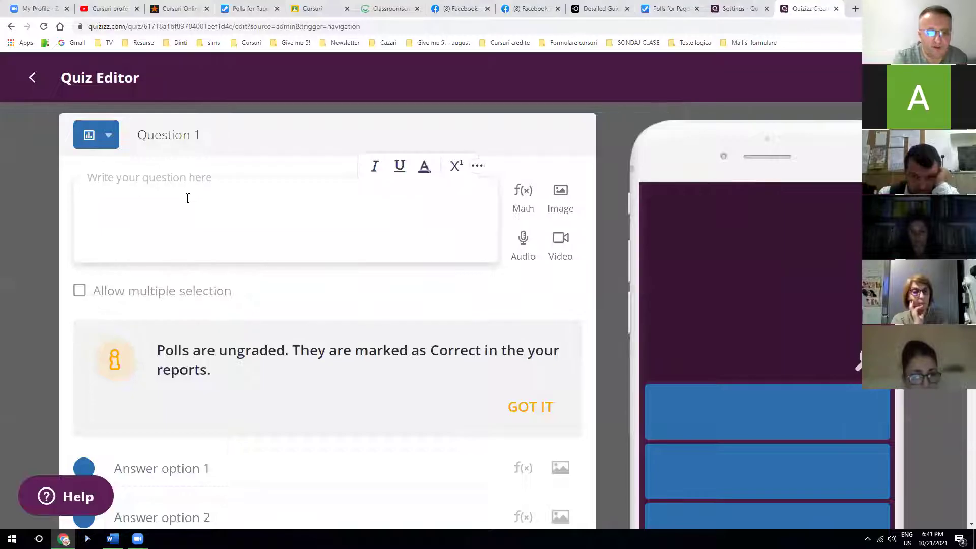
Enter the poll question 'Ce nota ati da acestei prezentari?'.
type("Ce ")
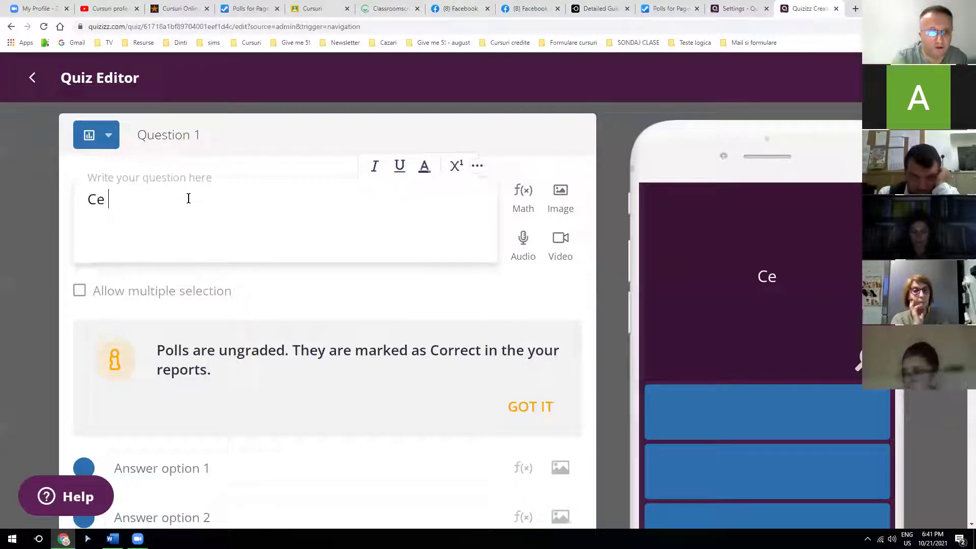
type("nota a")
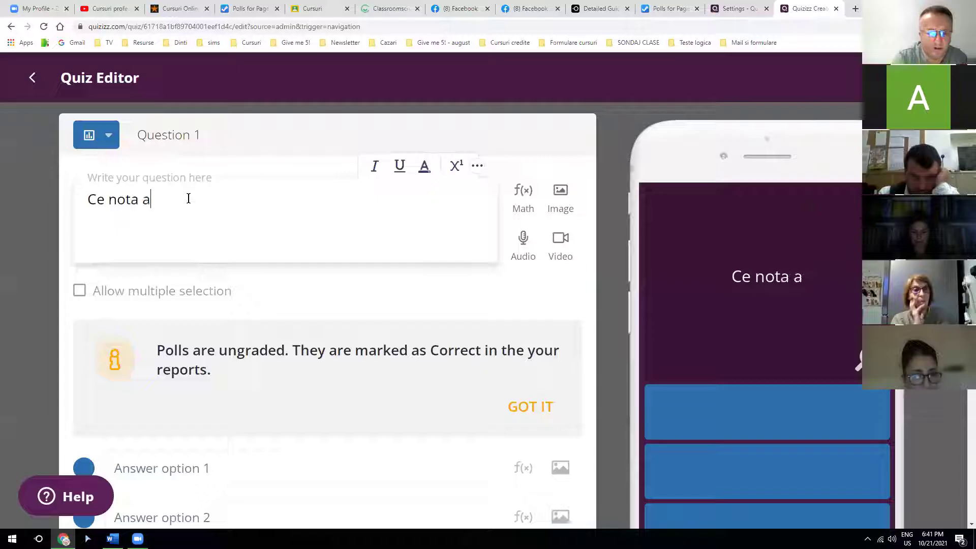
type("ti da acest")
key("BackSpace")
type("tei ")
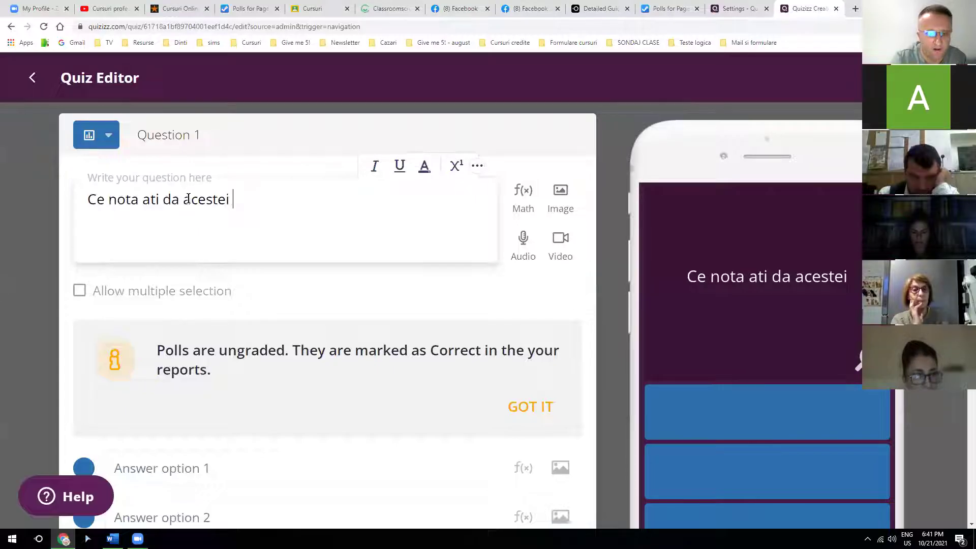
type("prezenta")
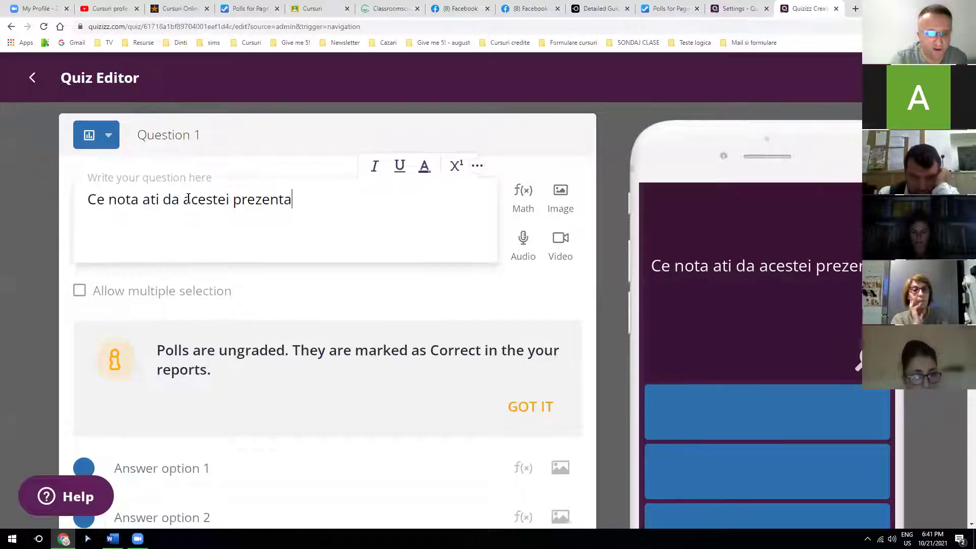
type("ri?")
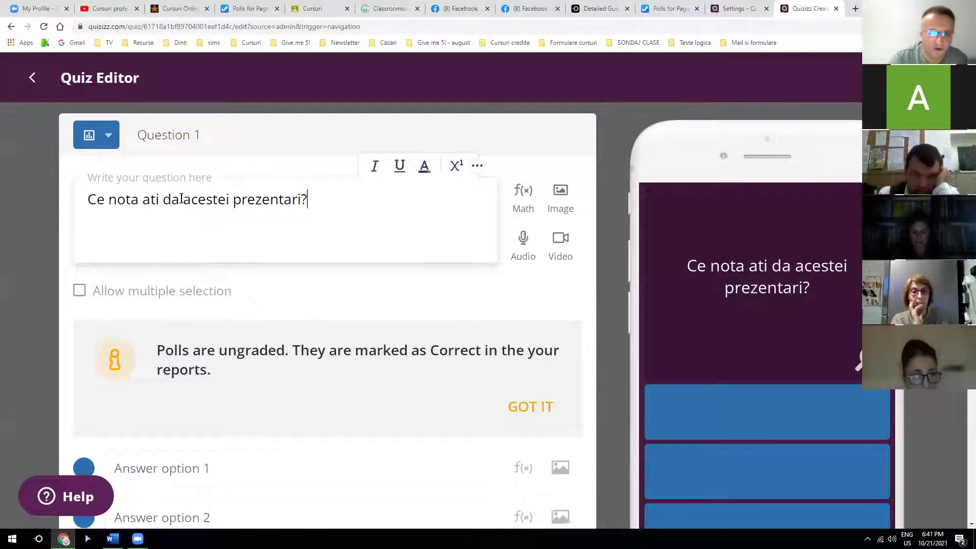
scroll(205, 326, "down", 3)
Fill the answer options 5-6, 7-8, 8-9 and 10 + and save the question.
left_click(203, 325)
type("5-6")
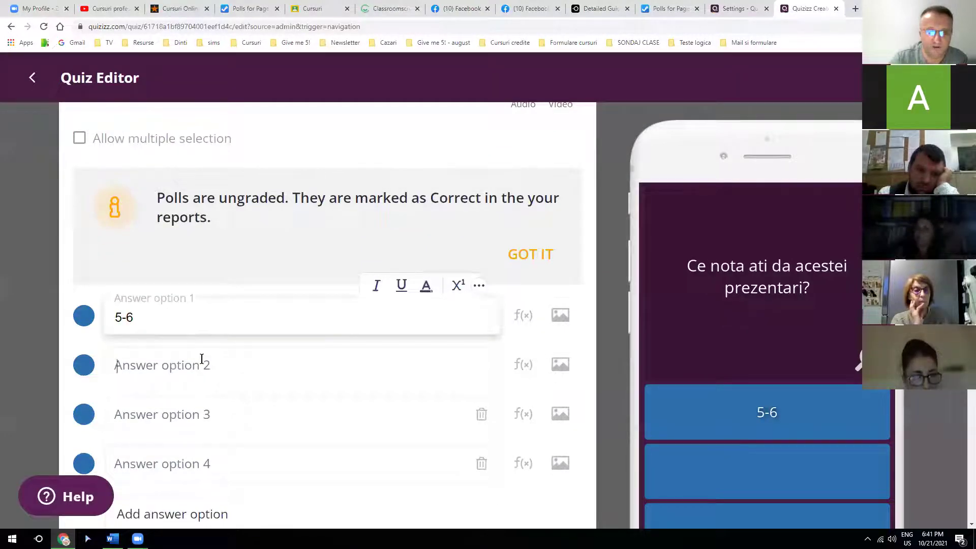
type("7-8")
left_click(179, 413)
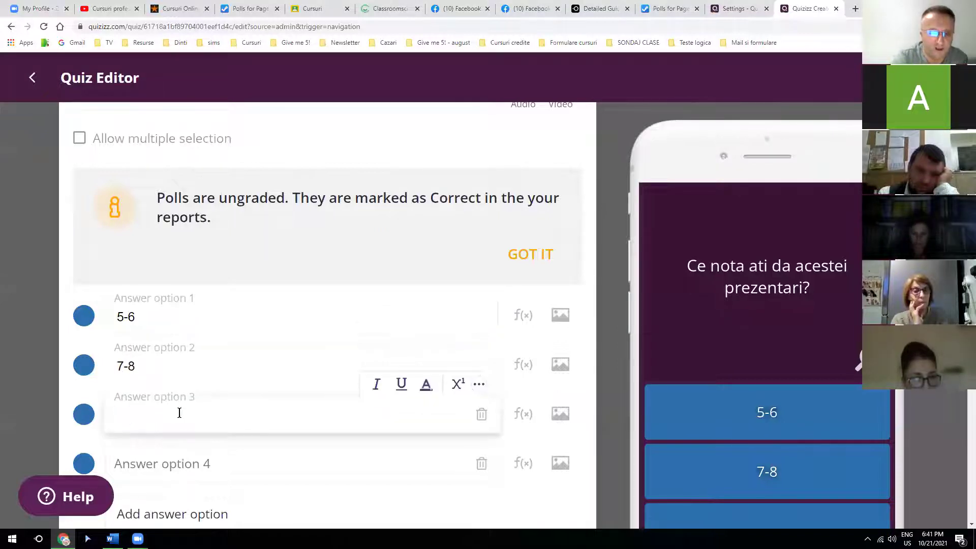
type("8-9")
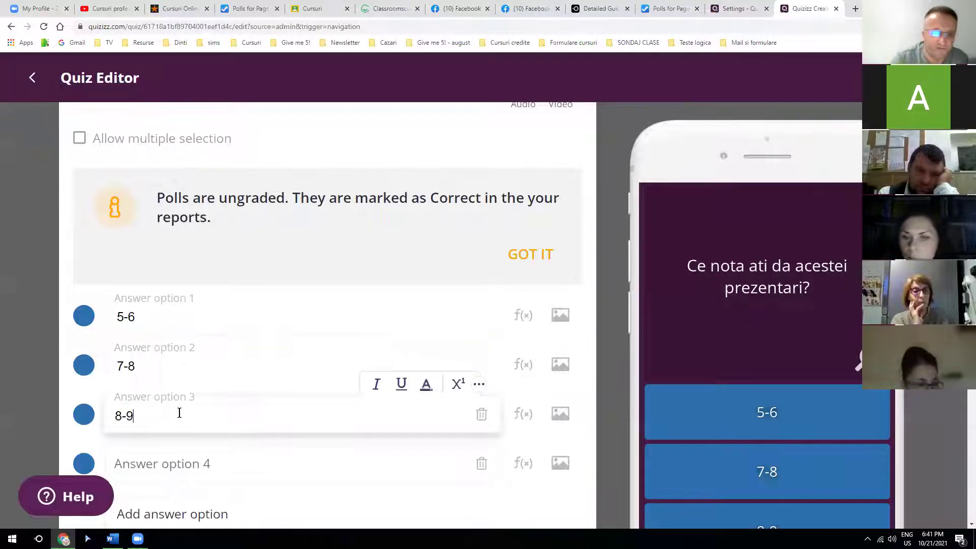
left_click(193, 454)
type("10 +")
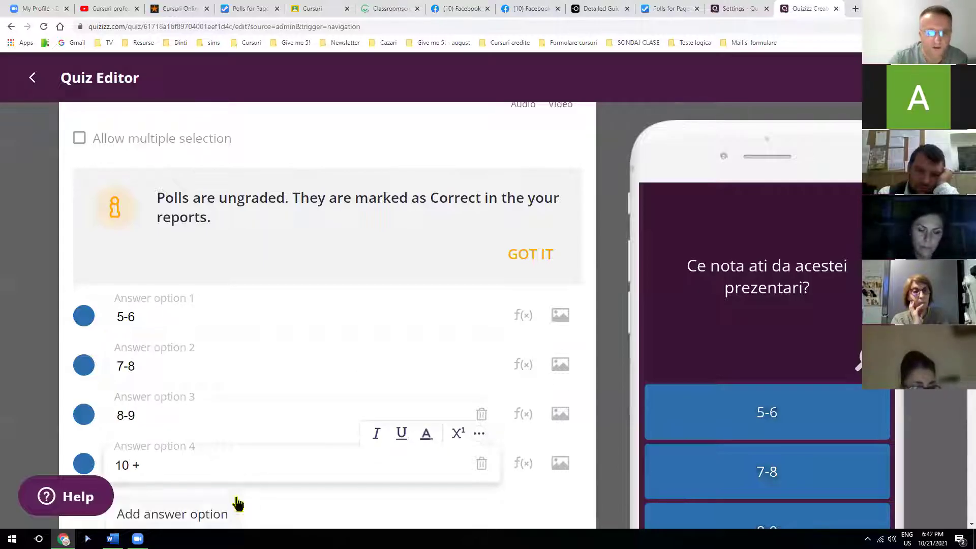
scroll(170, 287, "down", 3)
scroll(263, 381, "down", 2)
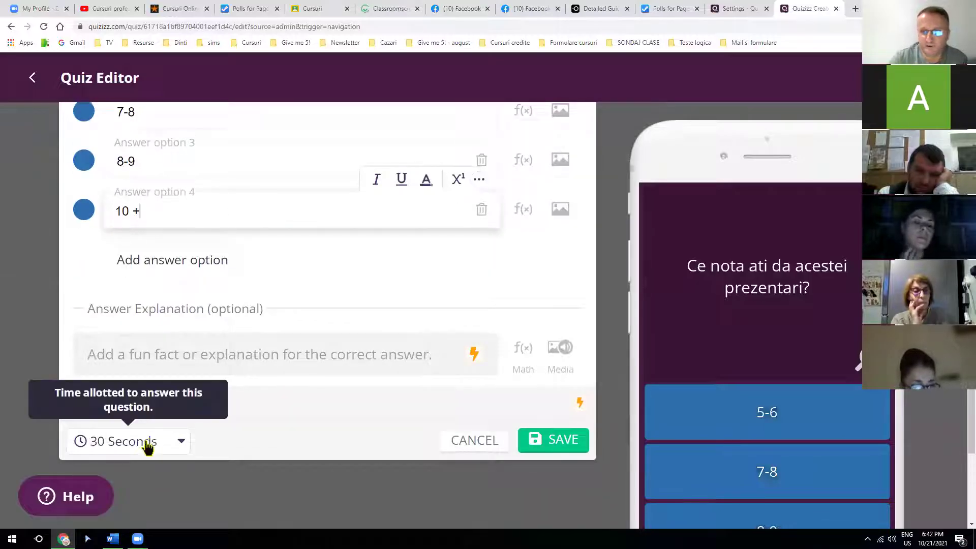
left_click(555, 443)
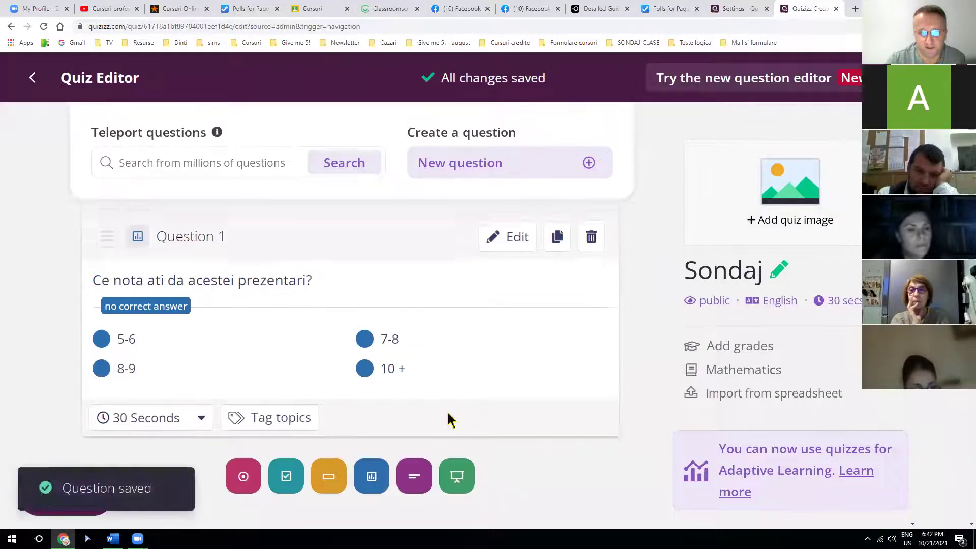
Add a second poll question, 'Cum apreciati umorul formatorului?'.
scroll(406, 401, "down", 1)
scroll(218, 342, "down", 4)
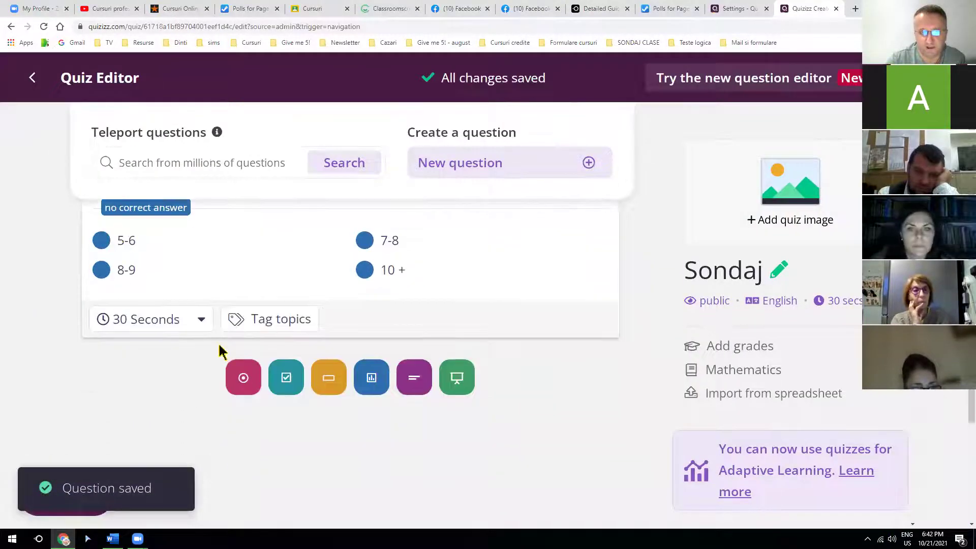
scroll(224, 341, "up", 5)
left_click(485, 164)
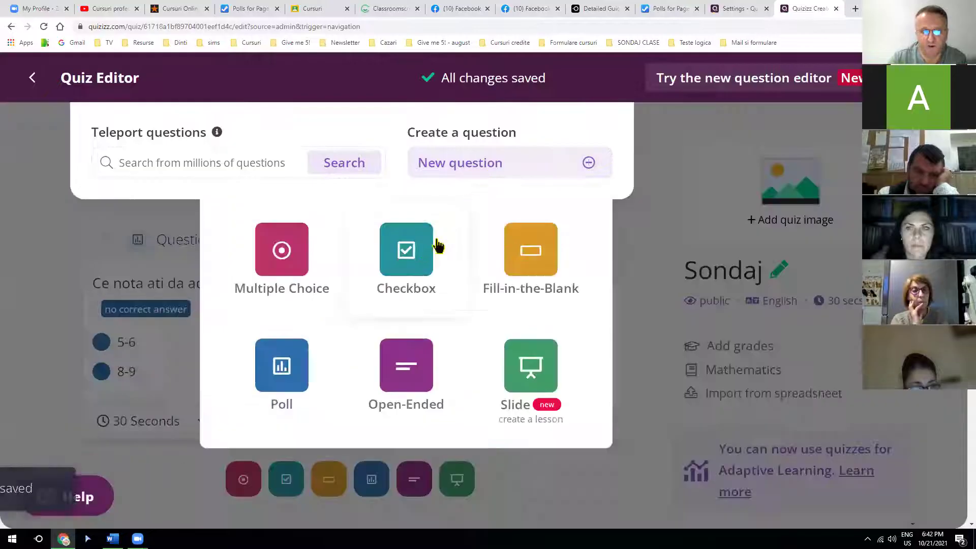
left_click(313, 368)
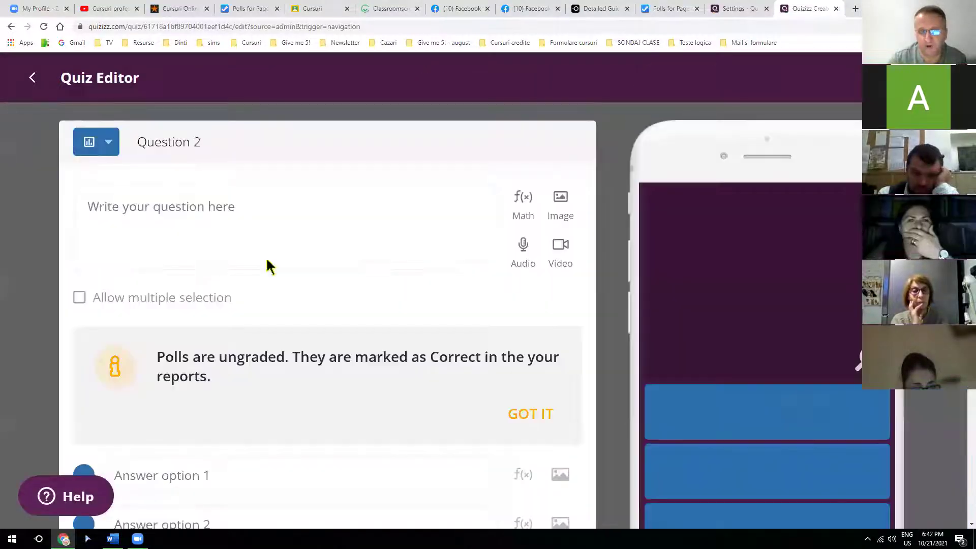
left_click(247, 207)
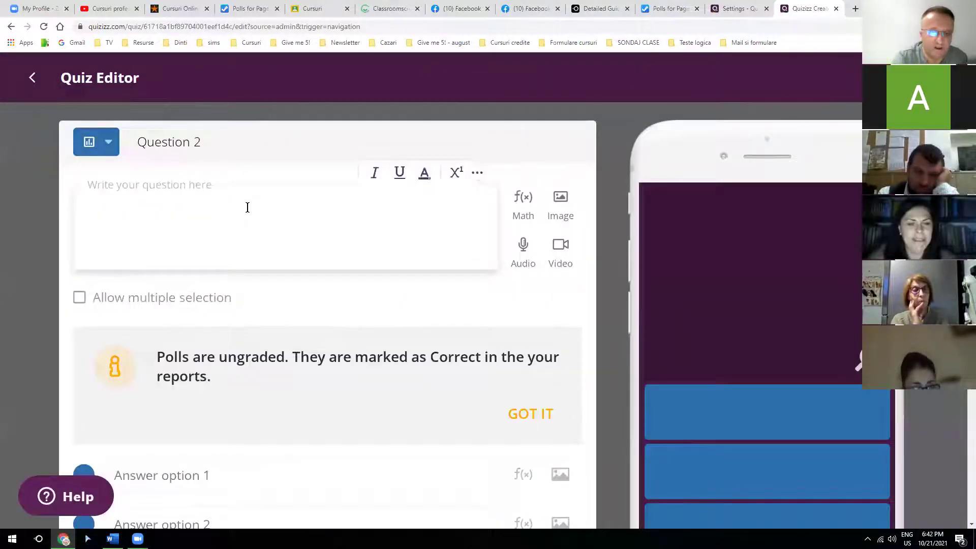
type("j")
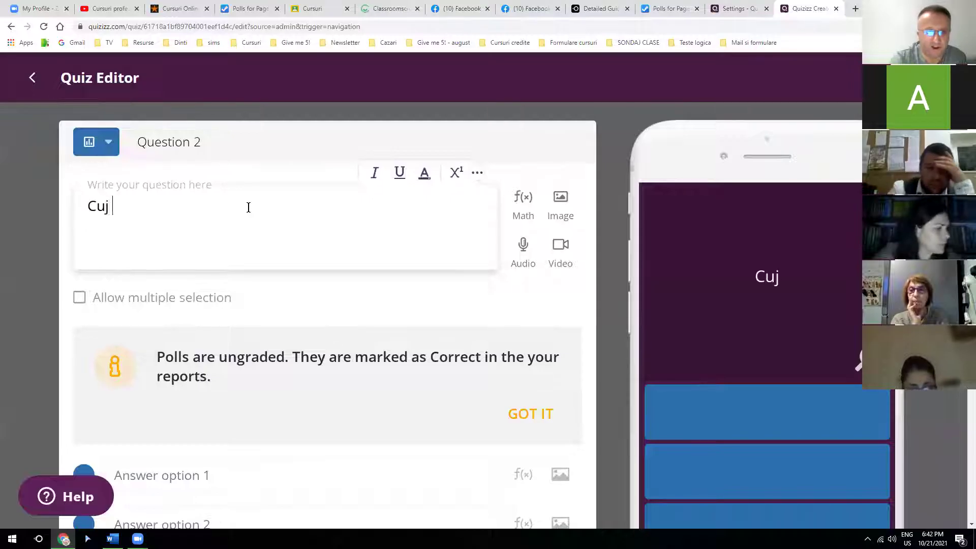
key("BackSpace")
key("BackSpace")
type("um apre")
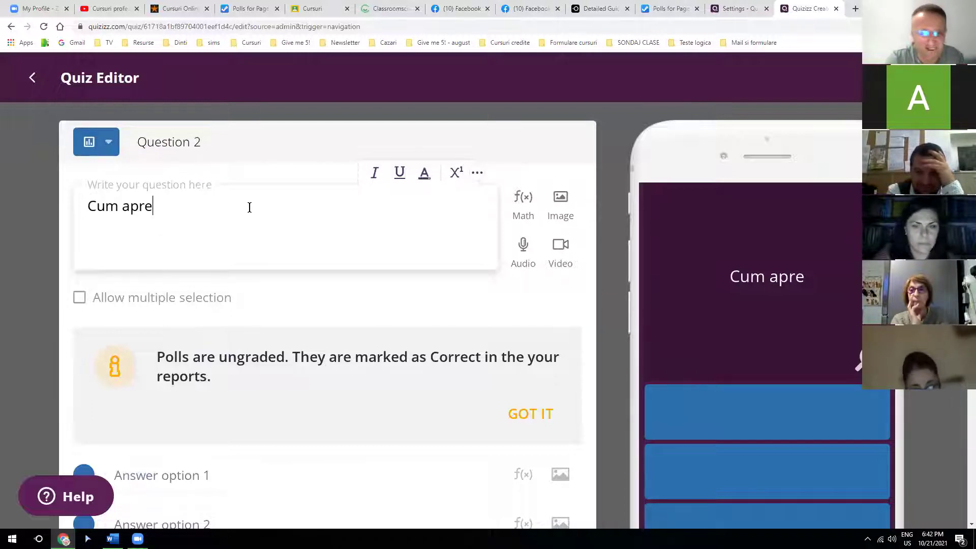
type("v")
key("BackSpace")
type("cia")
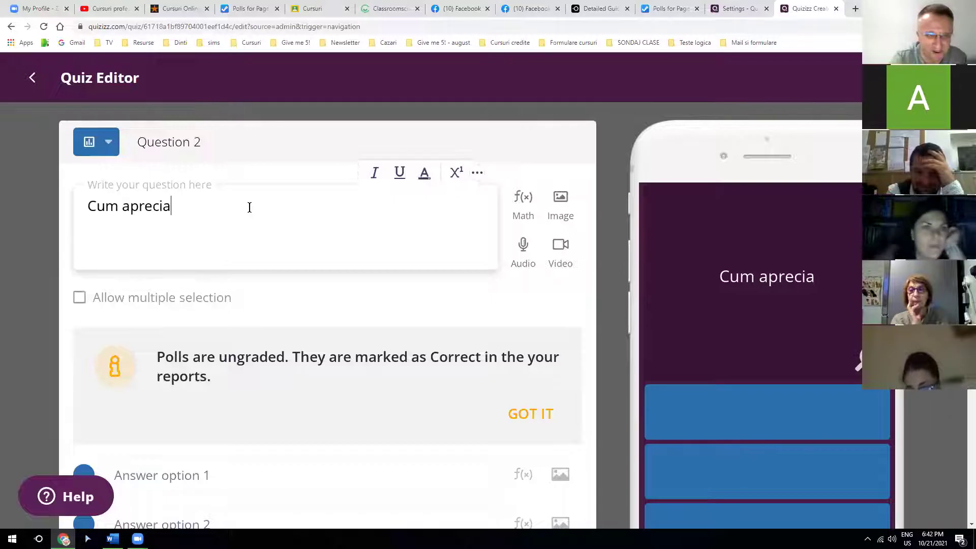
type("'")
key("BackSpace")
type("ti")
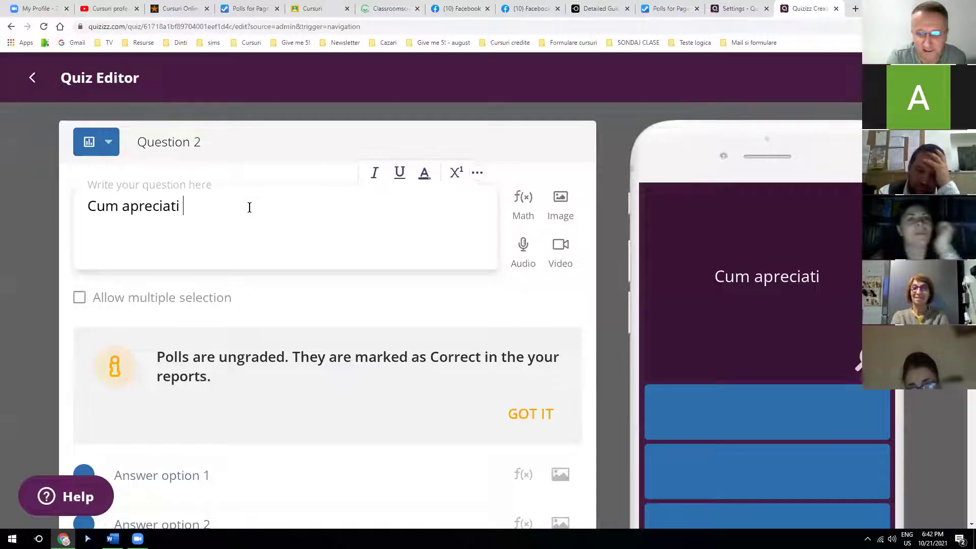
type("umor")
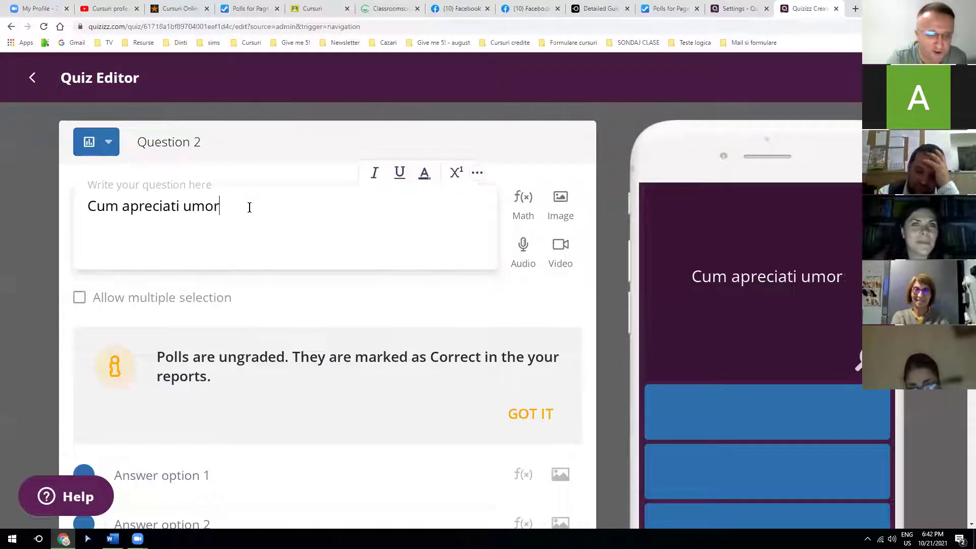
type("ul forma")
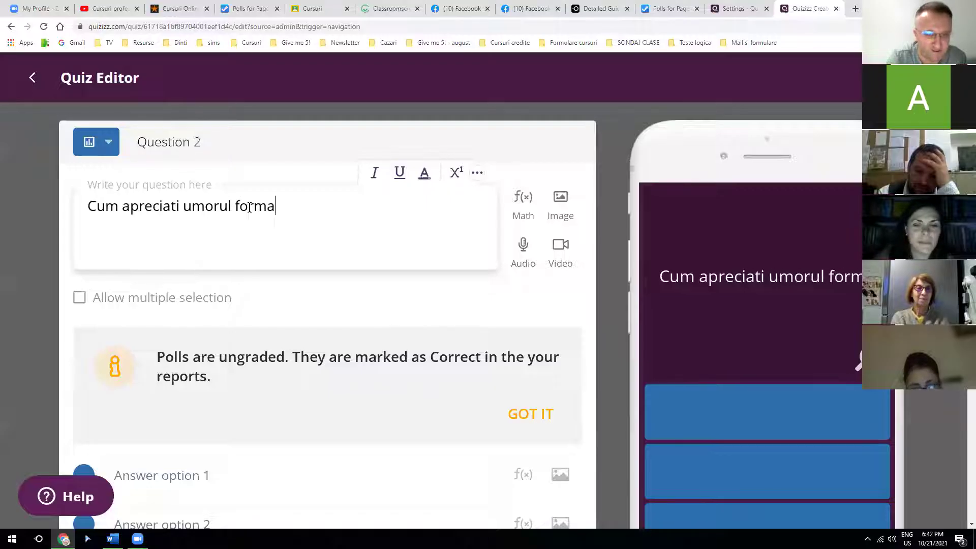
type("torului?")
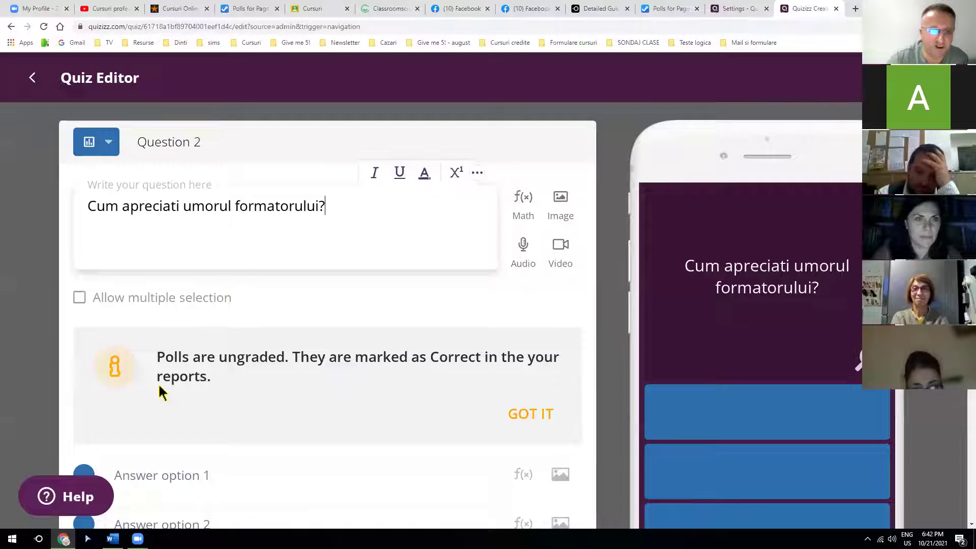
Give it the answers 'nota 10' and 'nota 5' and save it.
scroll(162, 392, "down", 2)
left_click(176, 375)
type("nota 10")
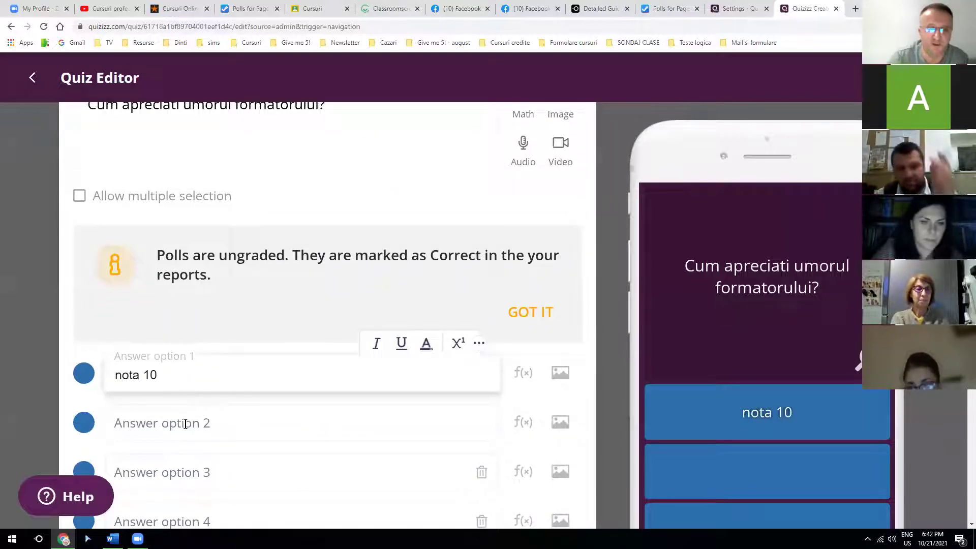
left_click(205, 429)
type("nota 5")
scroll(257, 441, "down", 7)
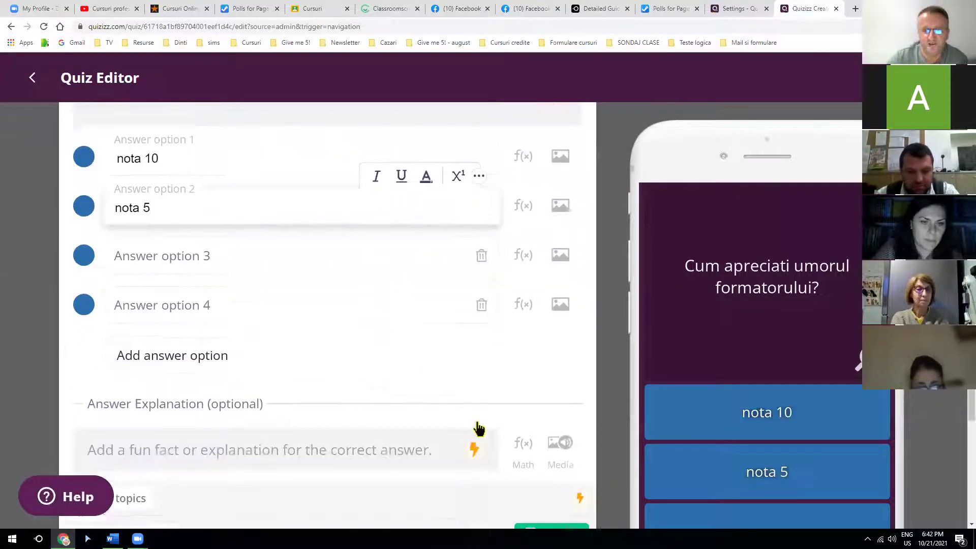
left_click(557, 397)
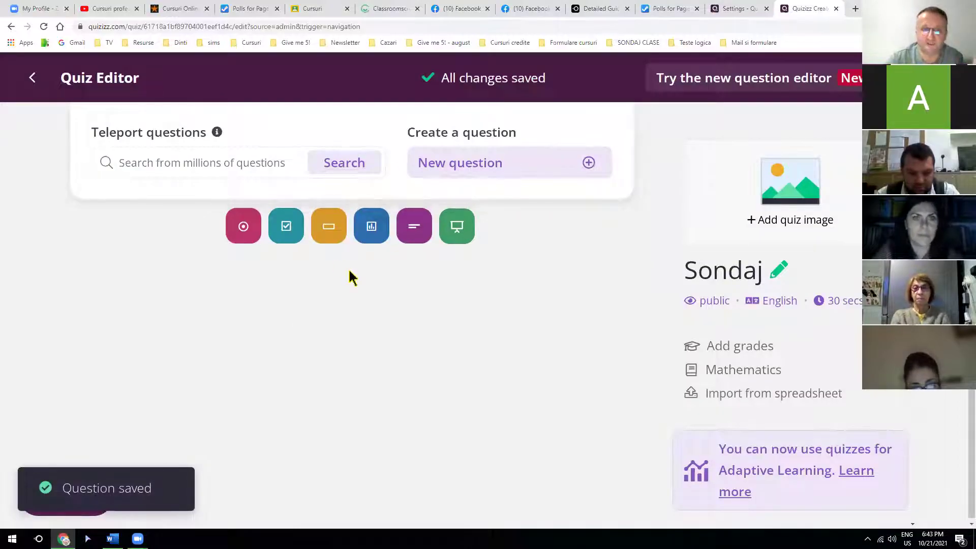
Go back to My library and reopen the unfinished Sondaj quiz for editing.
left_click(33, 78)
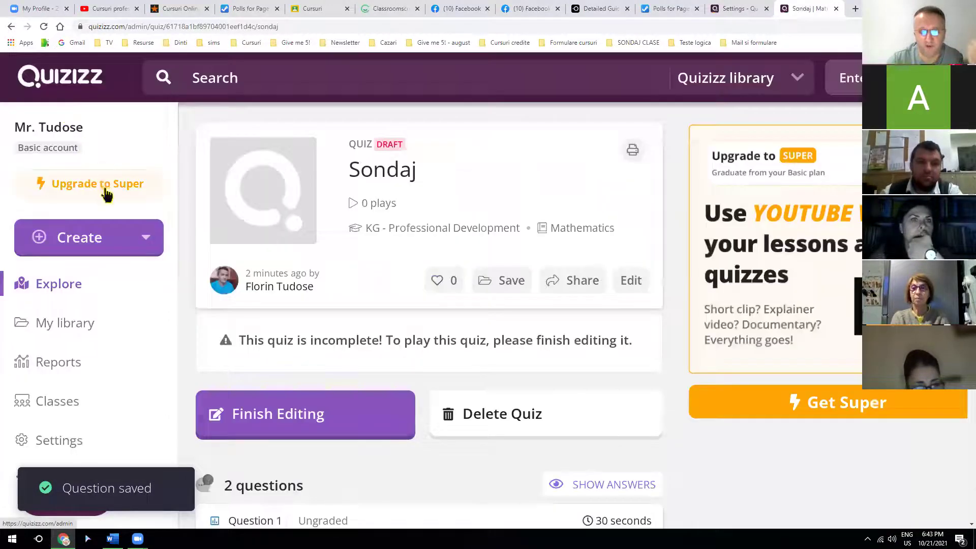
left_click(103, 330)
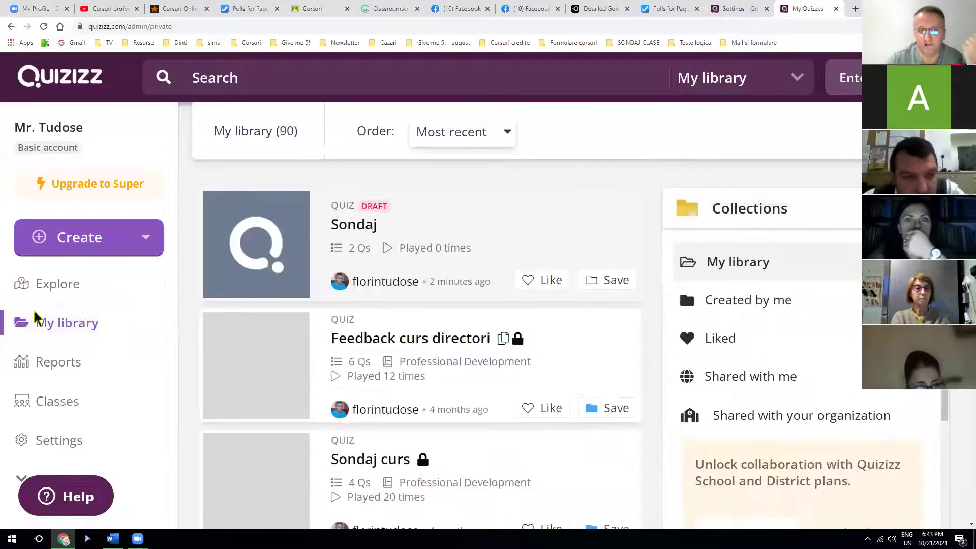
left_click(357, 228)
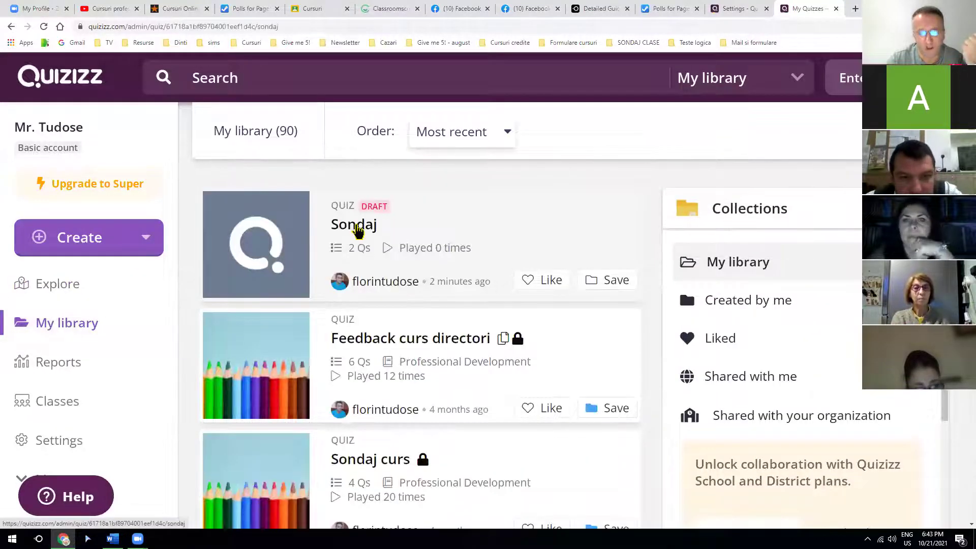
scroll(389, 325, "down", 2)
scroll(383, 316, "down", 4)
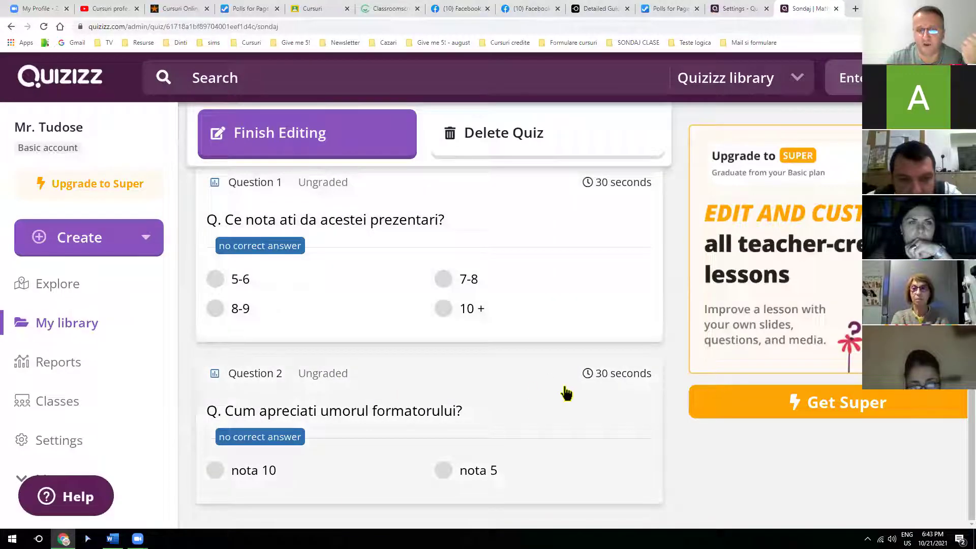
scroll(477, 302, "up", 4)
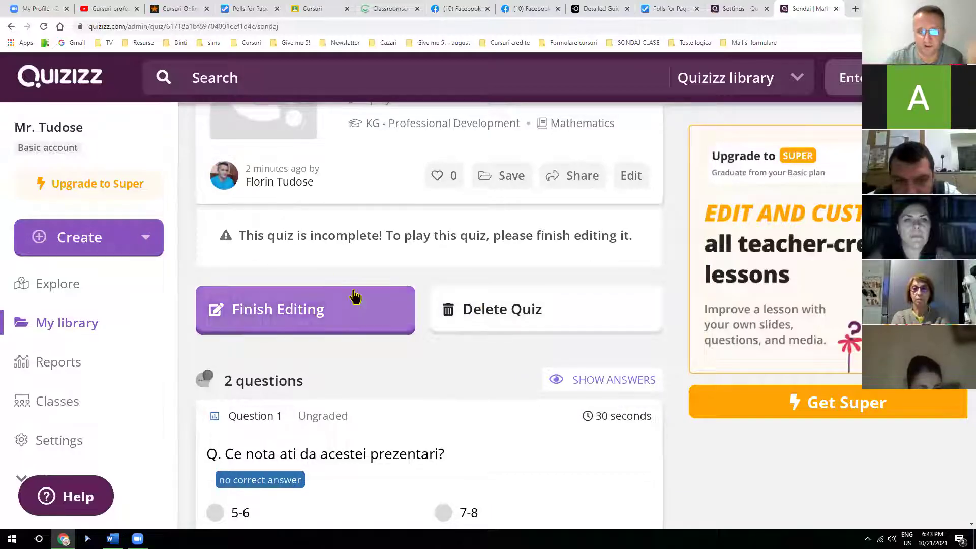
left_click(315, 328)
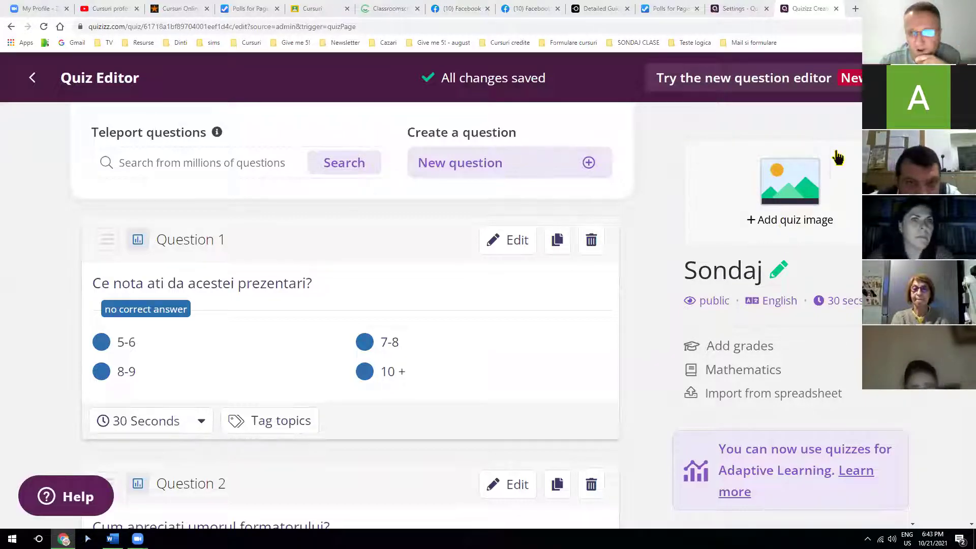
Set Sondaj's grade to 12th, keep English as the language, and save the quiz details.
left_click(930, 78)
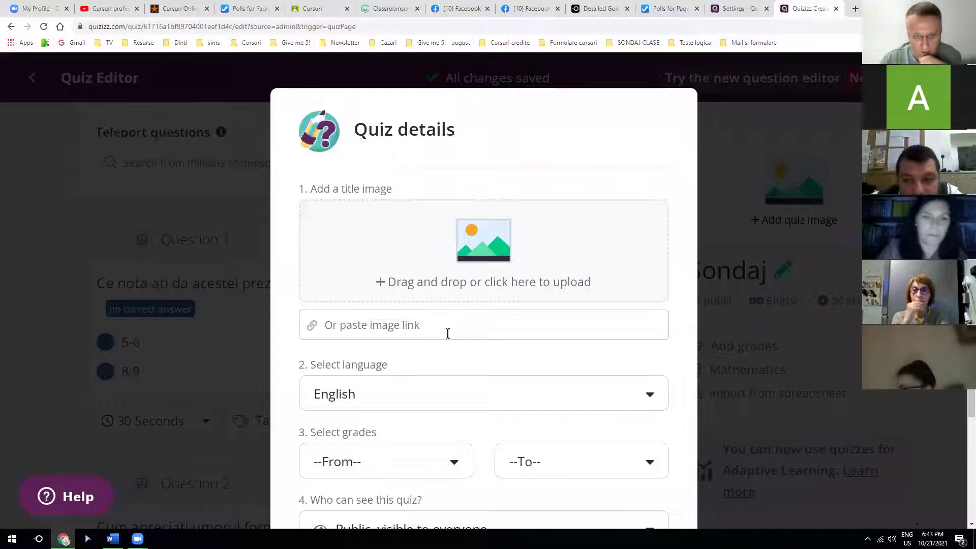
scroll(451, 279, "down", 2)
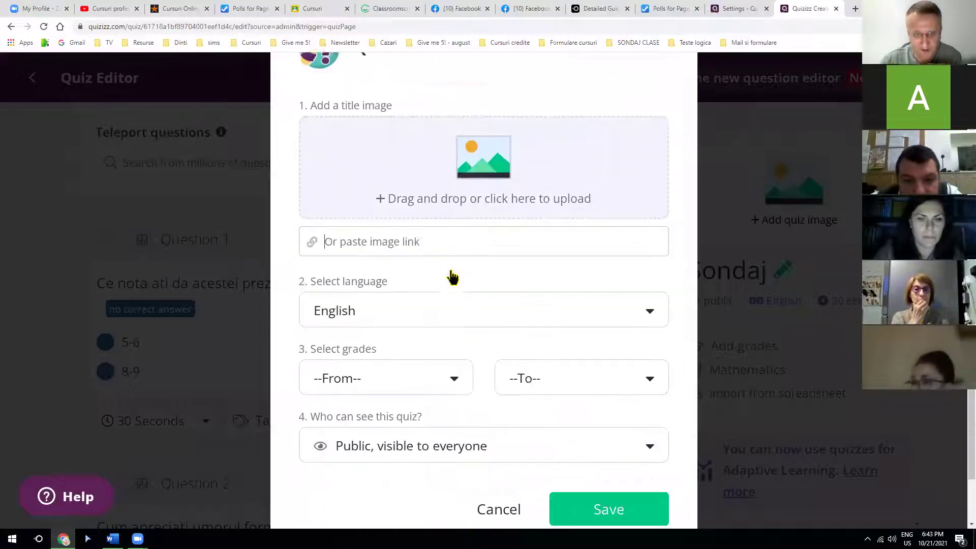
left_click(440, 364)
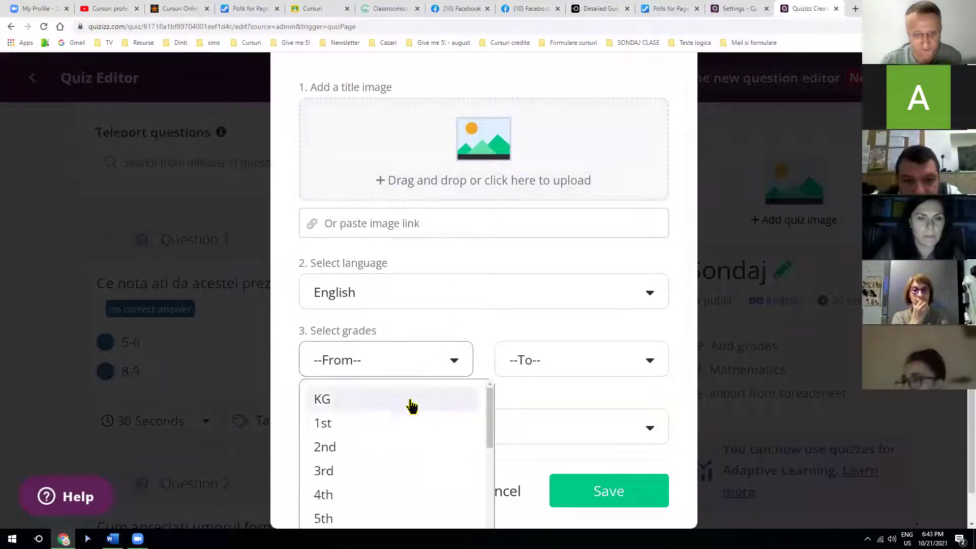
left_click(382, 423)
left_click(604, 369)
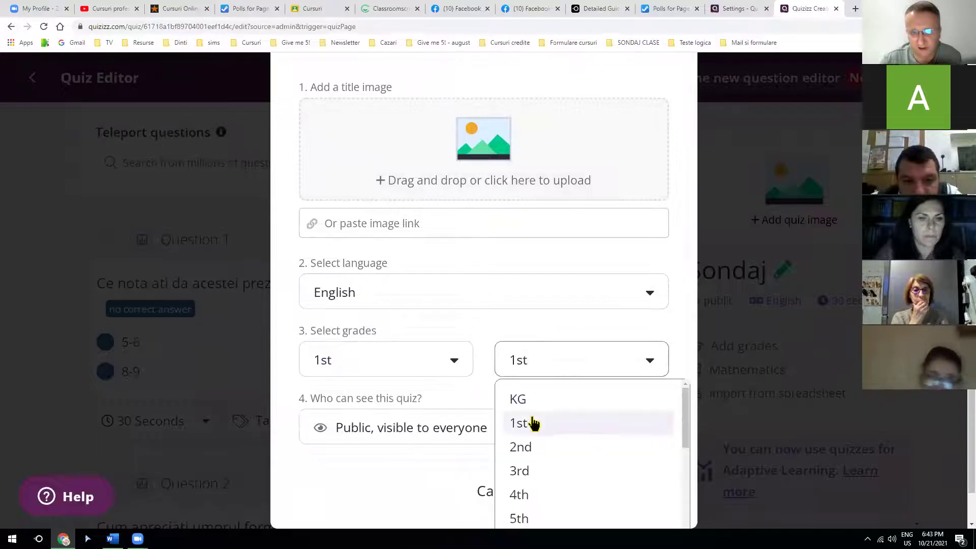
left_click(458, 366)
scroll(431, 381, "down", 5)
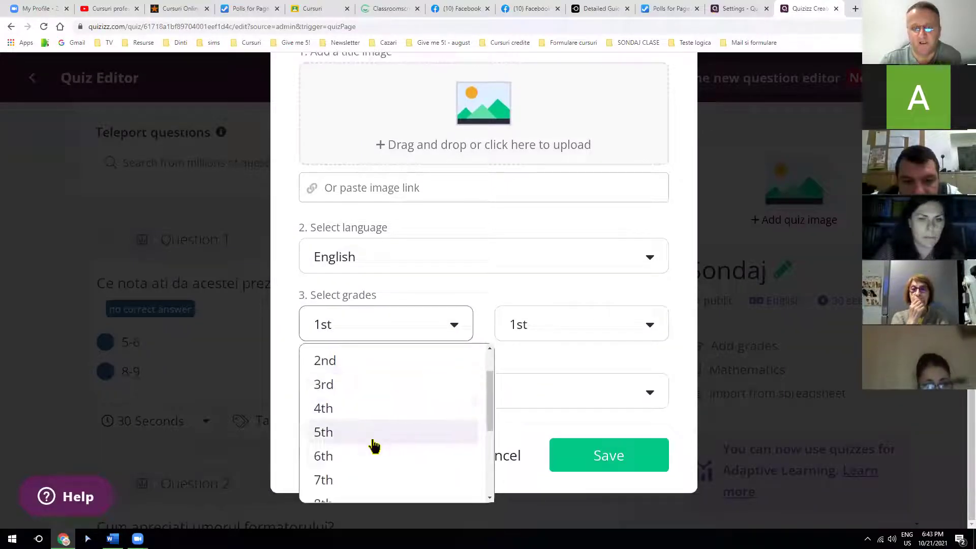
left_click(355, 437)
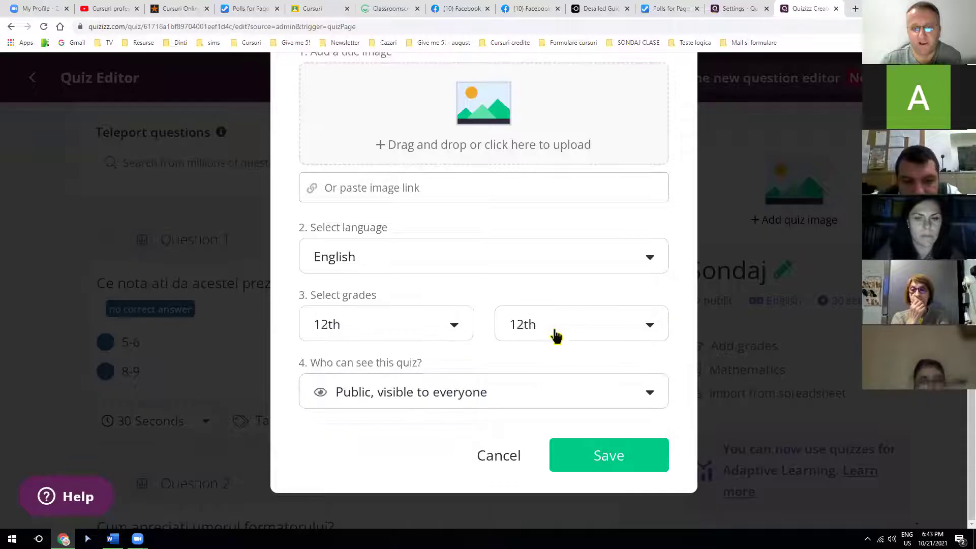
left_click(554, 328)
left_click(475, 263)
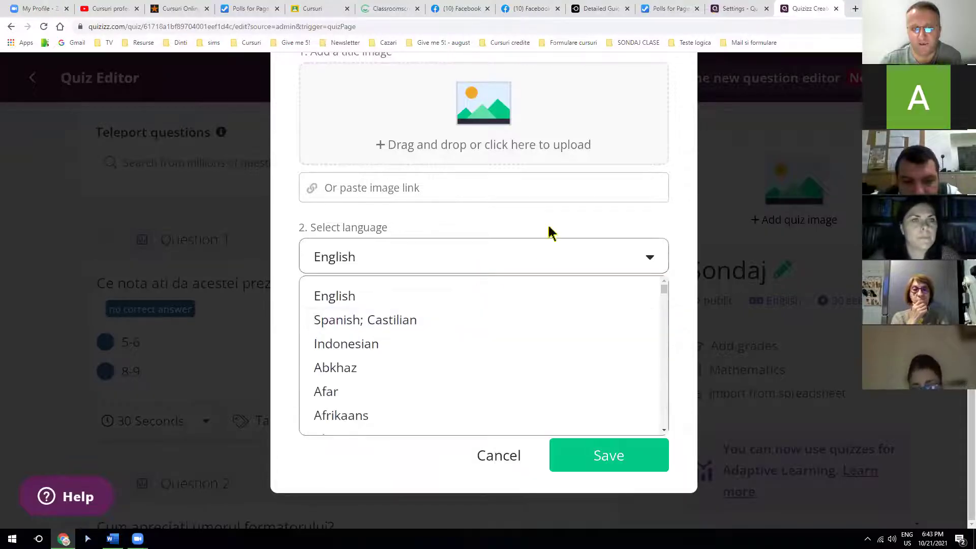
left_click(473, 285)
left_click(644, 452)
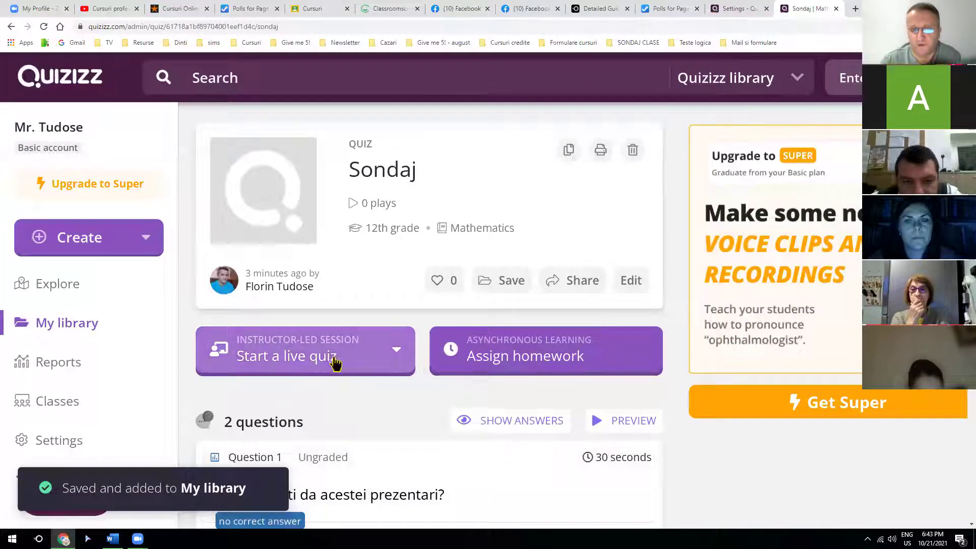
Assign Sondaj as homework with a 6:45pm October 22 deadline.
left_click(534, 356)
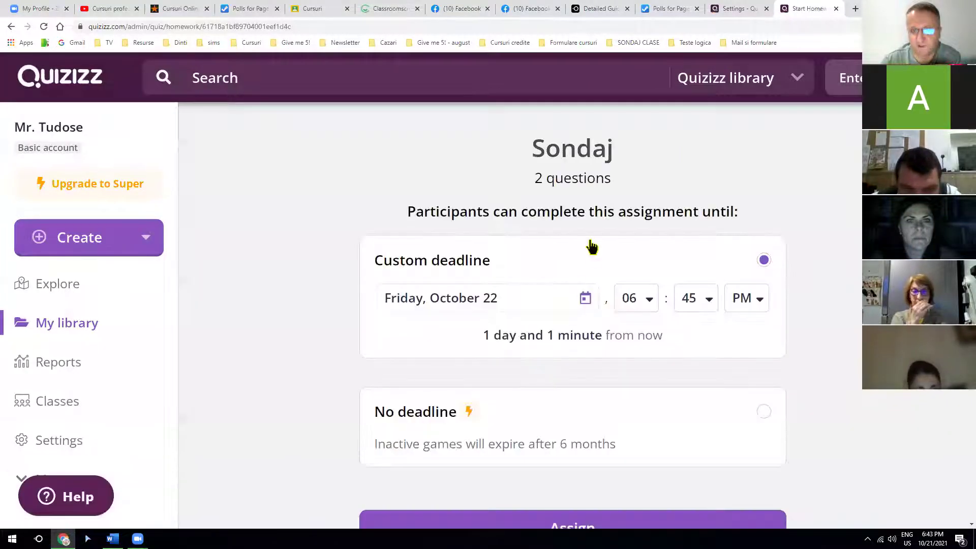
scroll(595, 300, "down", 2)
left_click(580, 431)
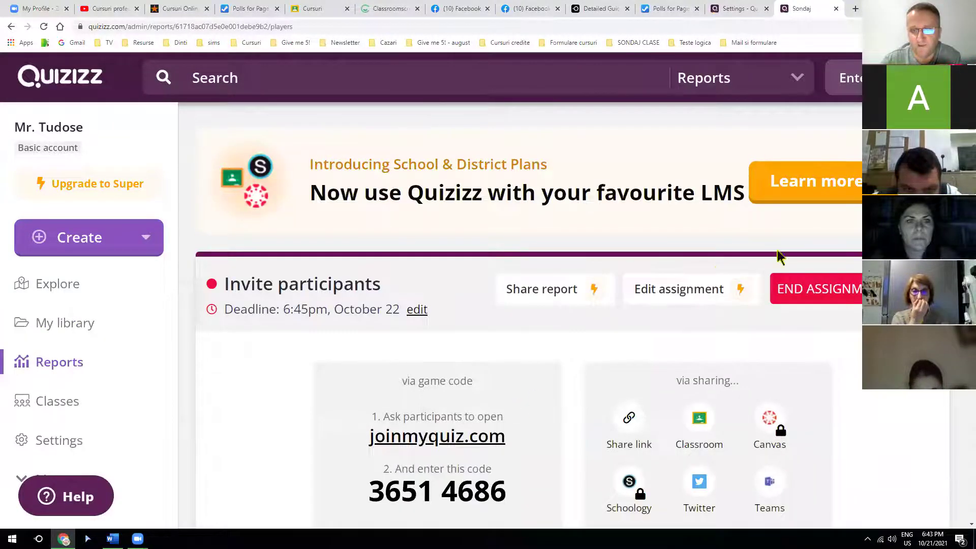
scroll(540, 361, "down", 3)
Copy the joinmyquiz.com address and the game link to the clipboard.
left_click_drag(504, 290, 342, 288)
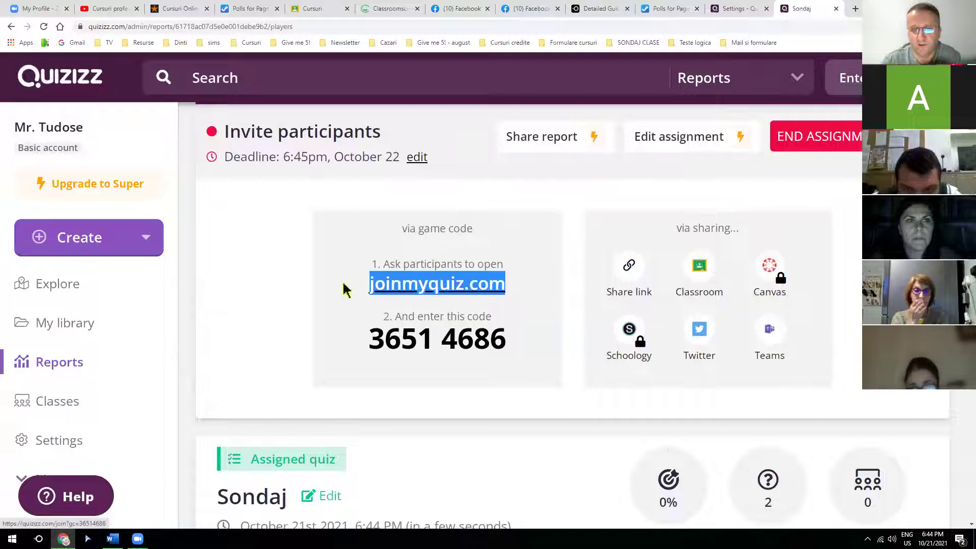
right_click(497, 282)
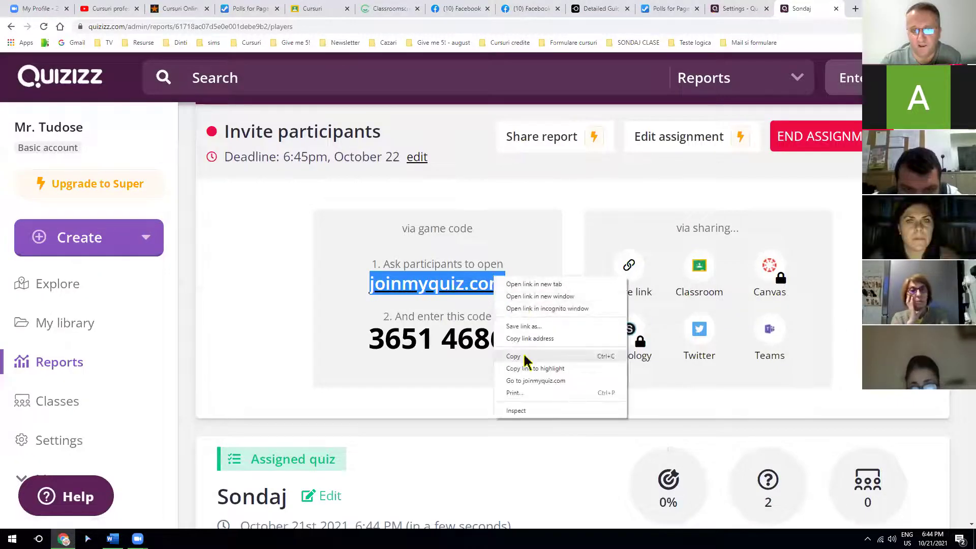
left_click(584, 359)
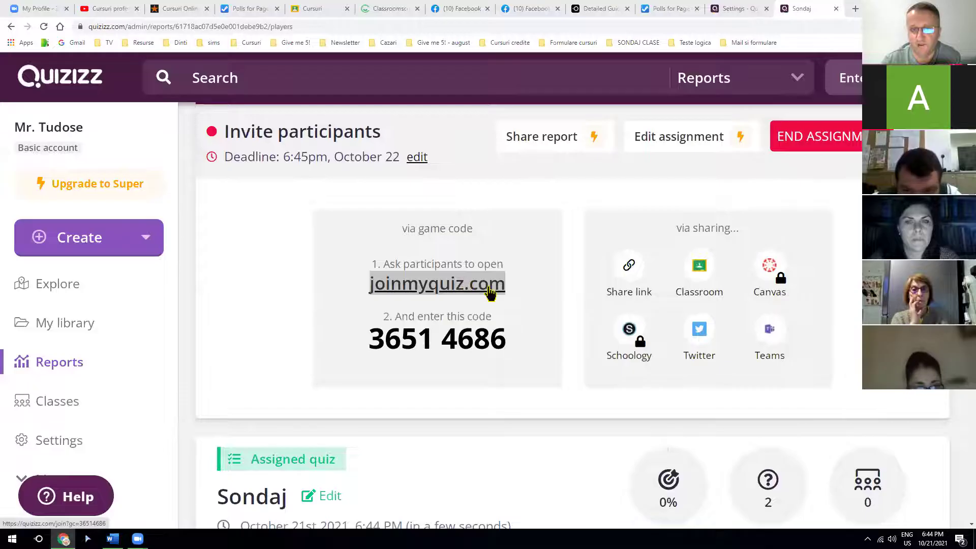
left_click(617, 285)
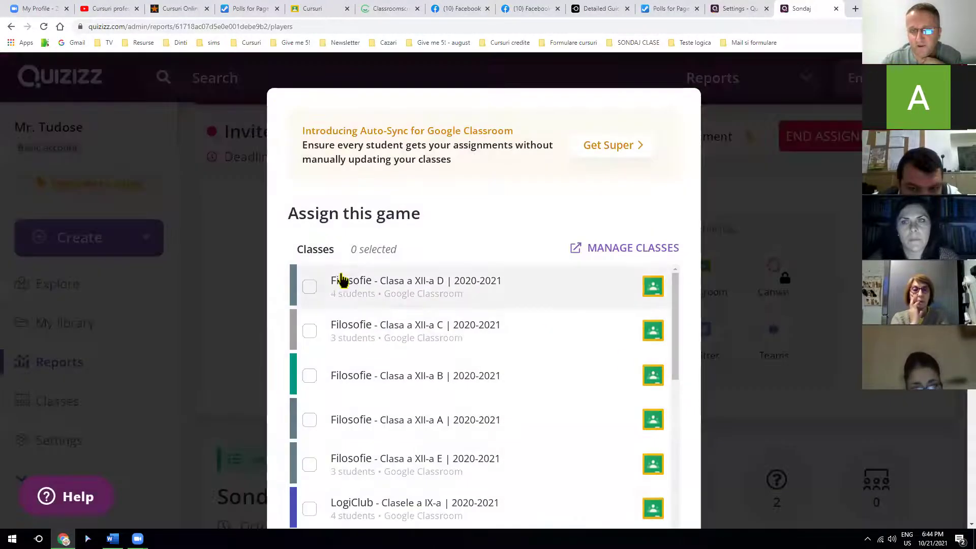
left_click(310, 287)
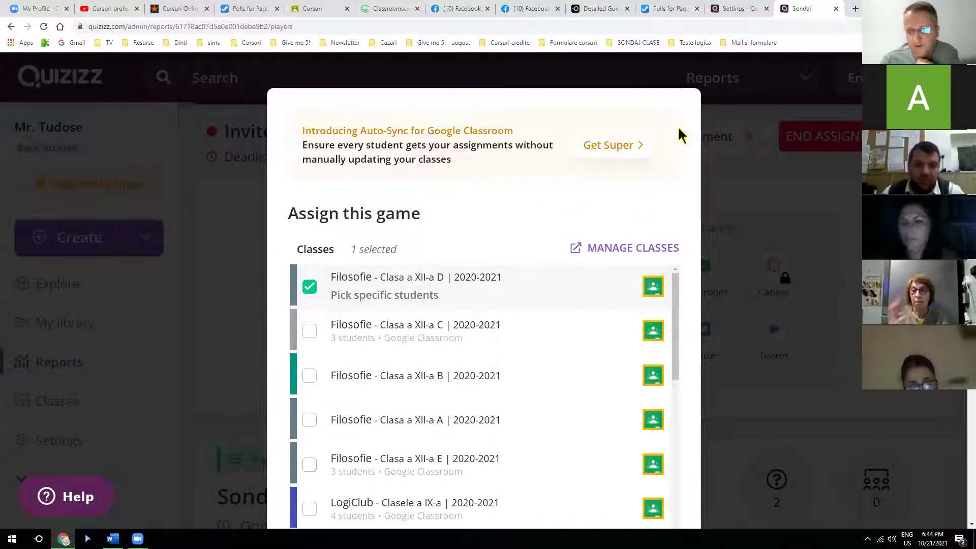
left_click(309, 286)
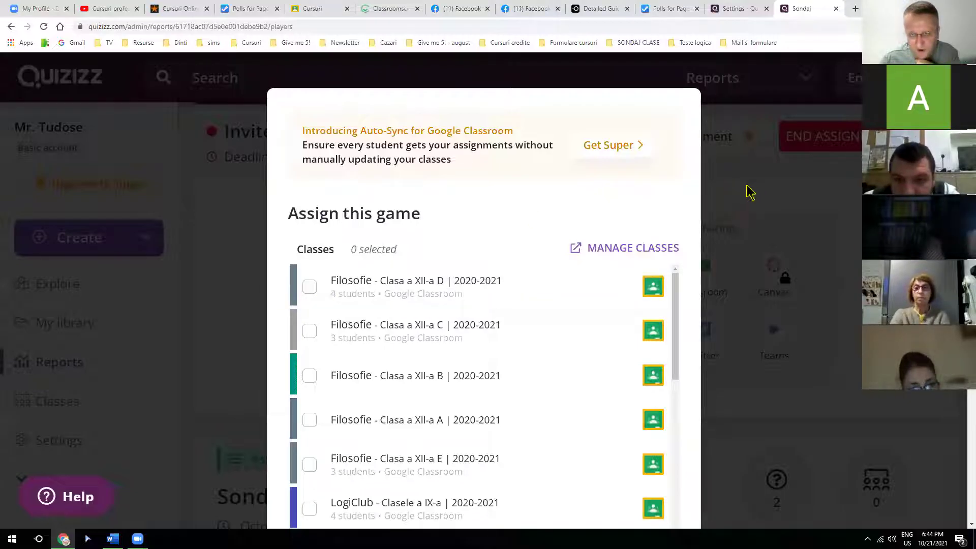
scroll(314, 310, "down", 4)
scroll(606, 203, "up", 4)
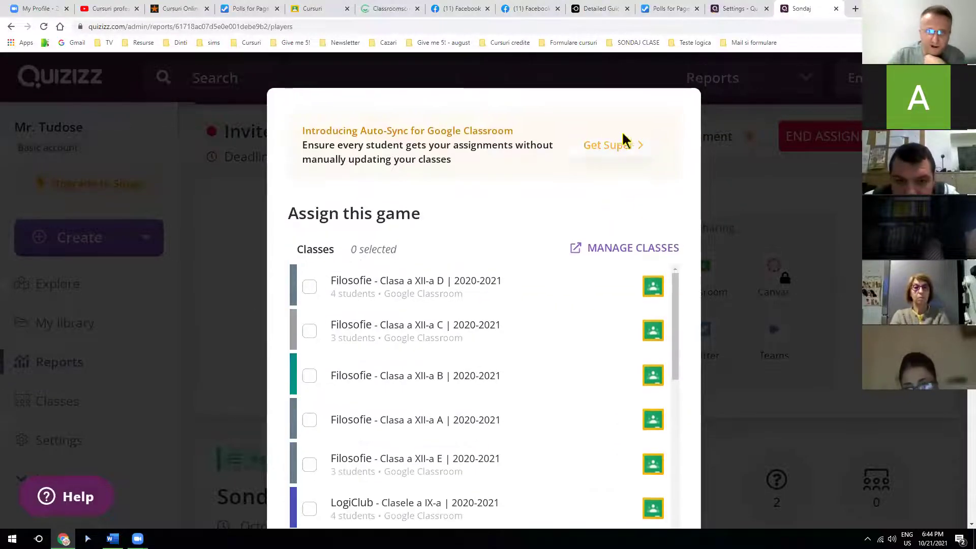
scroll(641, 213, "down", 3)
scroll(641, 213, "down", 5)
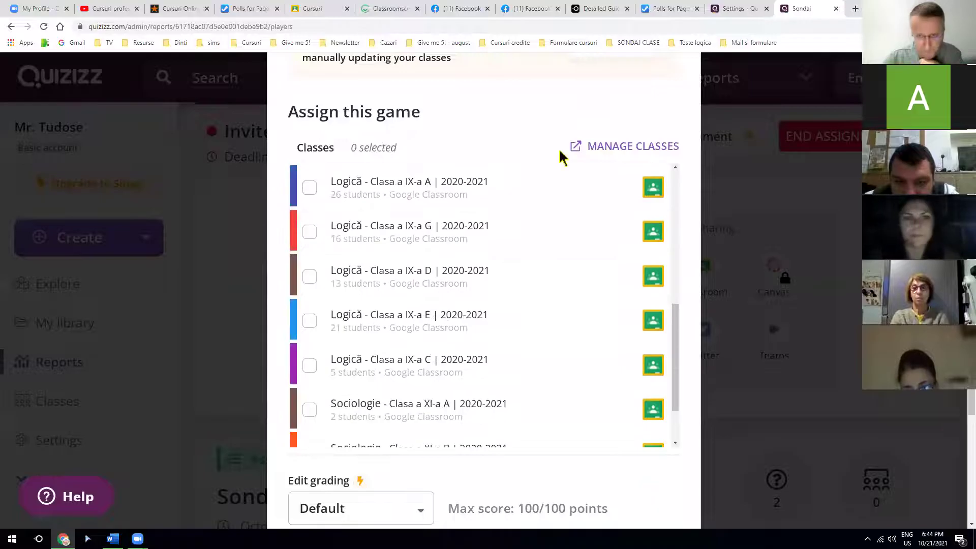
key("Escape")
scroll(442, 283, "up", 3)
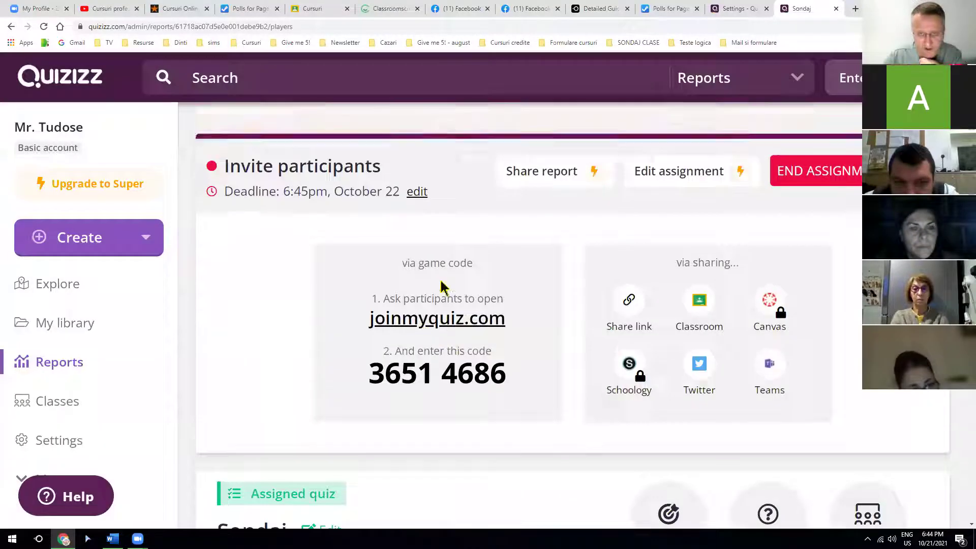
End the Sondaj homework assignment.
scroll(736, 283, "down", 1)
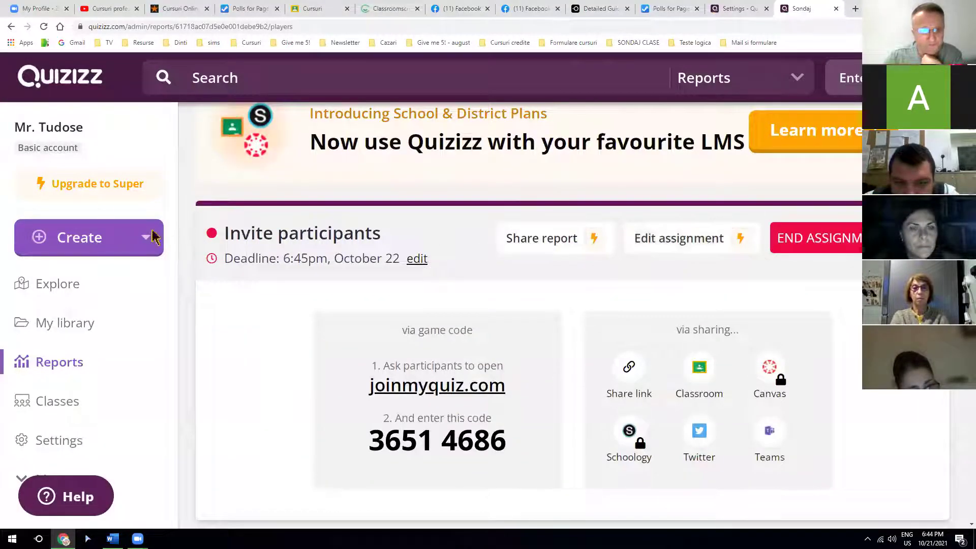
left_click(785, 243)
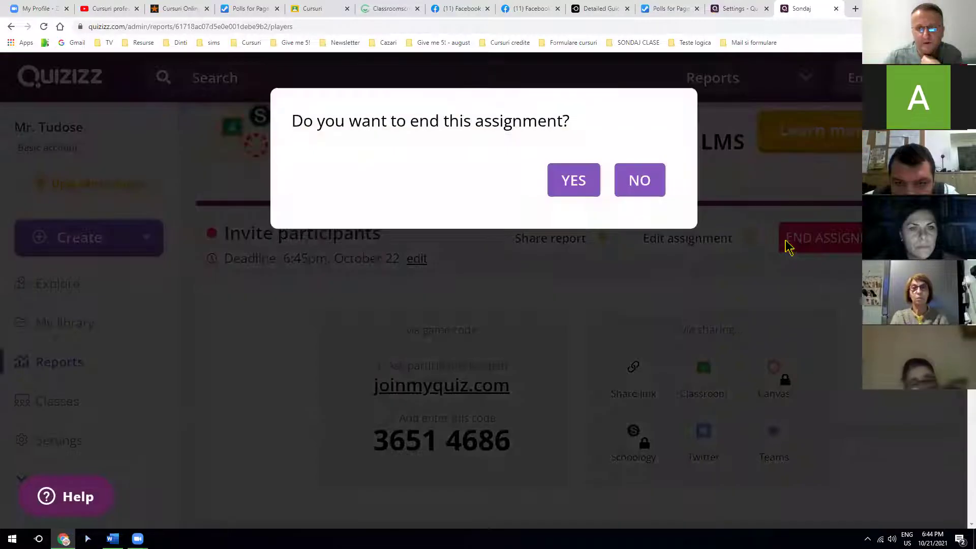
left_click(589, 196)
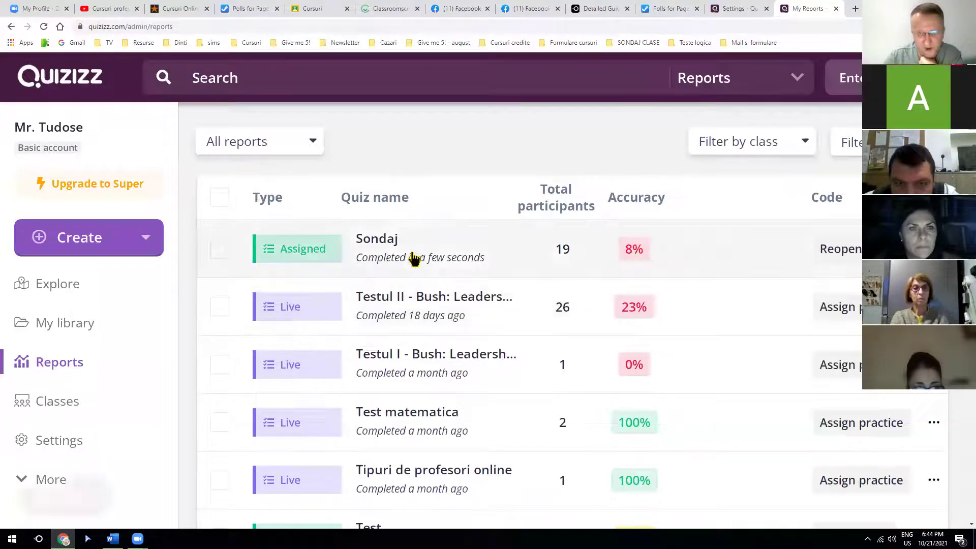
Open the Sondaj report and review one participant's individual answers.
left_click(411, 256)
scroll(474, 343, "down", 4)
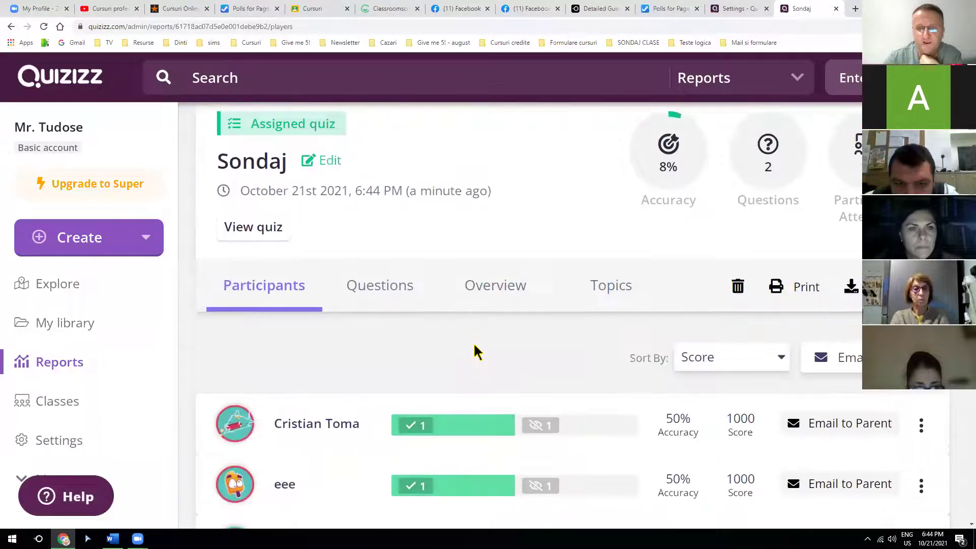
scroll(475, 346, "down", 2)
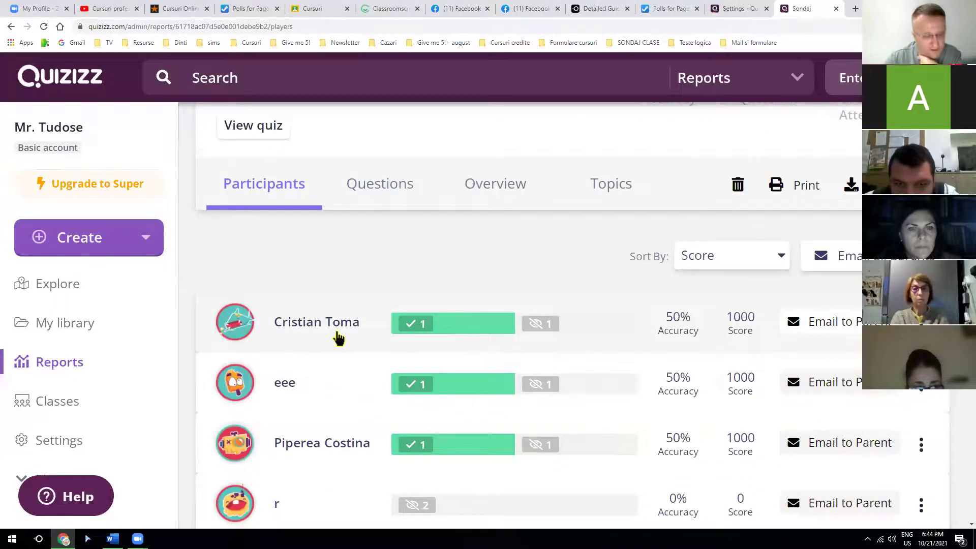
scroll(341, 345, "down", 2)
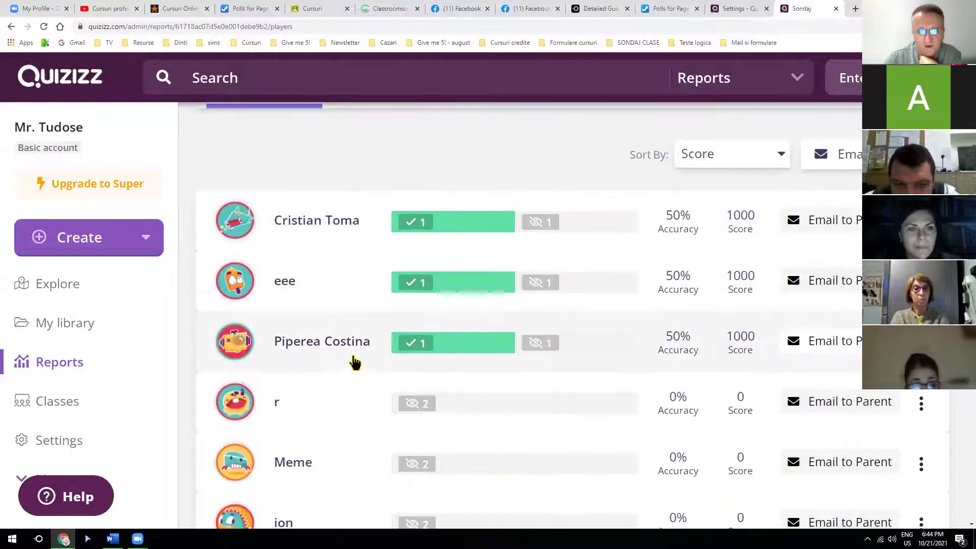
scroll(351, 364, "down", 3)
scroll(350, 402, "down", 1)
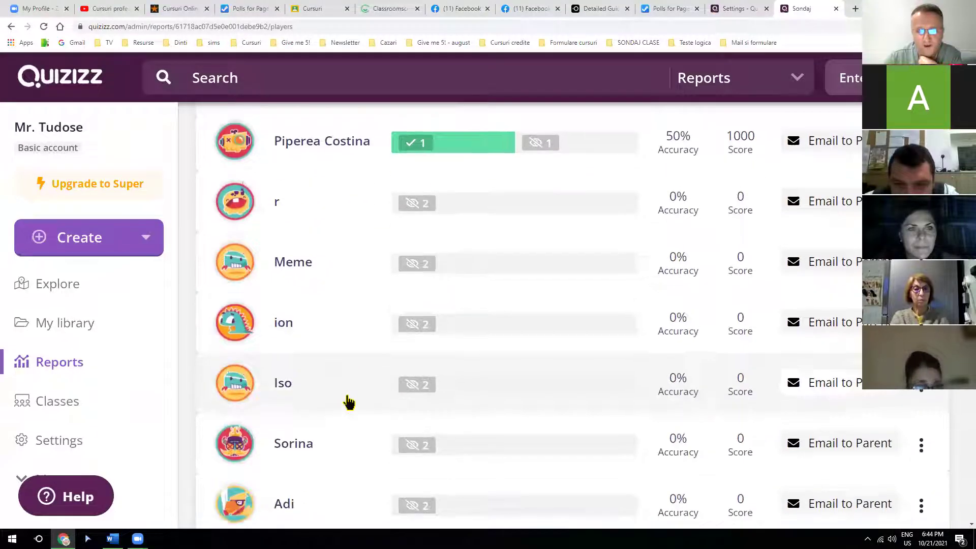
scroll(343, 285, "up", 3)
left_click(320, 171)
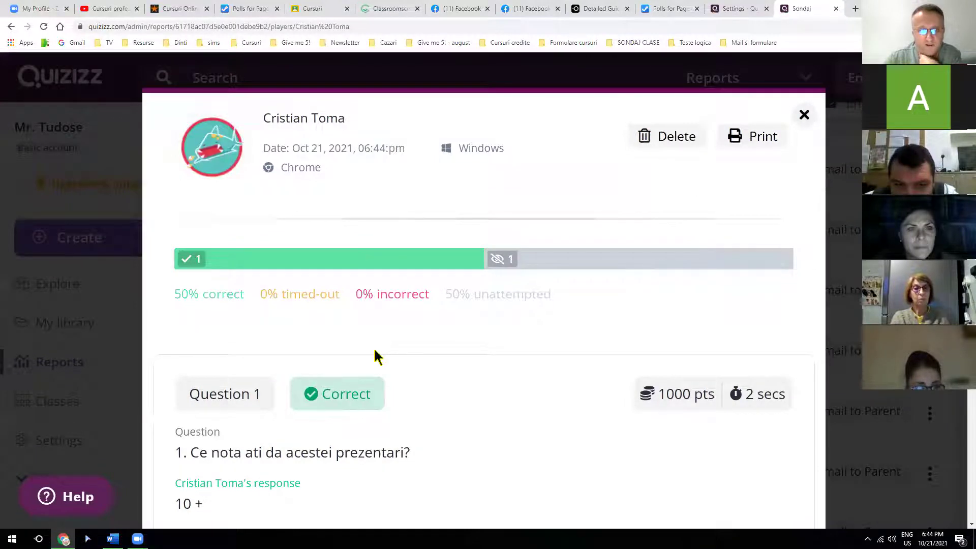
scroll(305, 294, "down", 4)
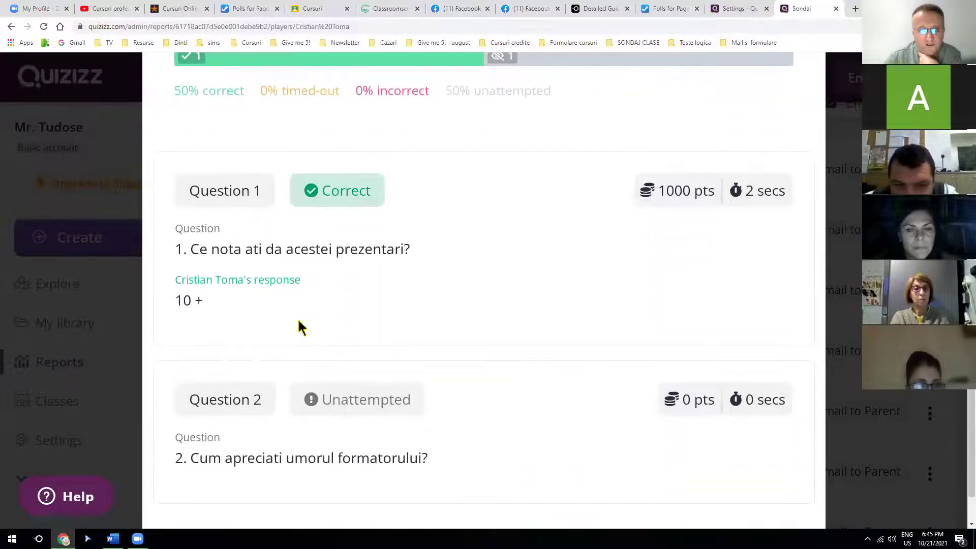
scroll(346, 398, "up", 5)
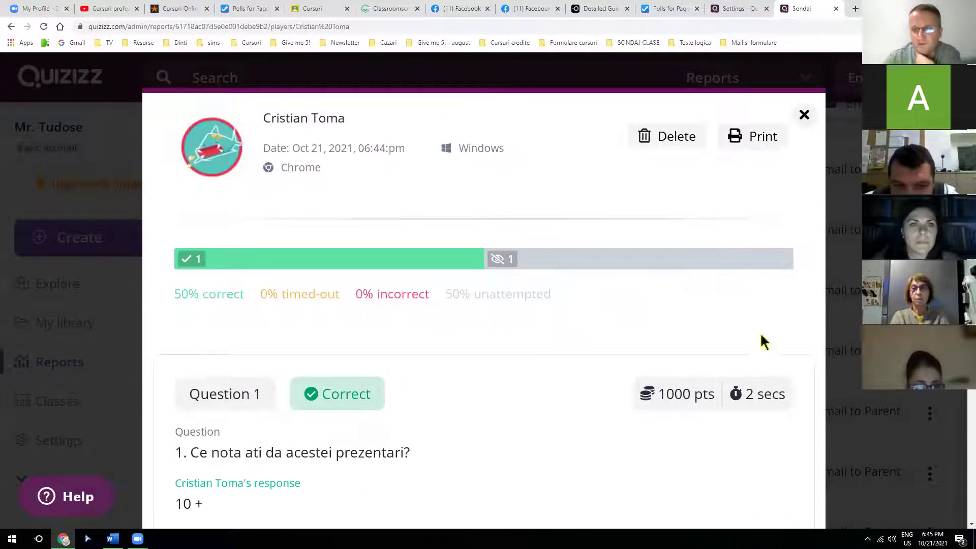
left_click(805, 114)
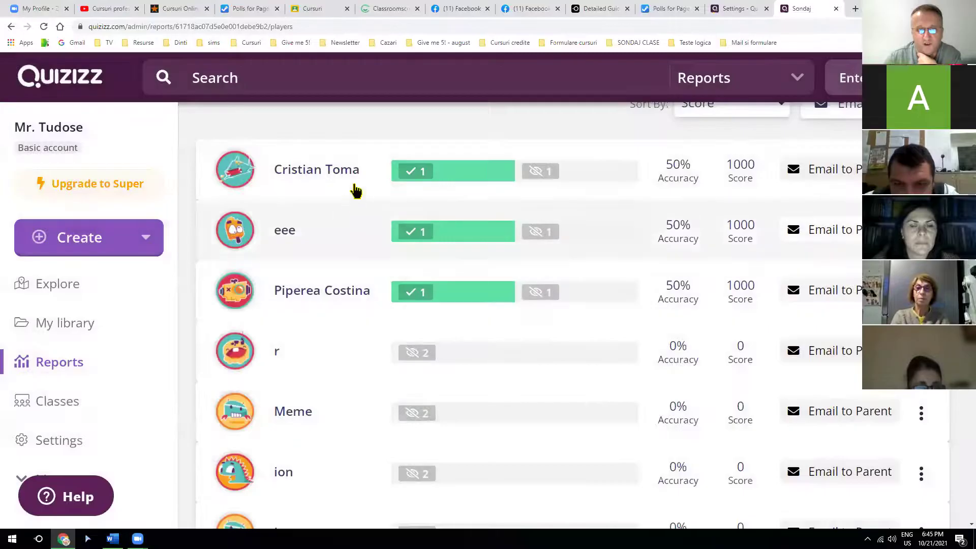
Switch the report to the per-question breakdown showing question 1's answer counts.
scroll(307, 238, "up", 5)
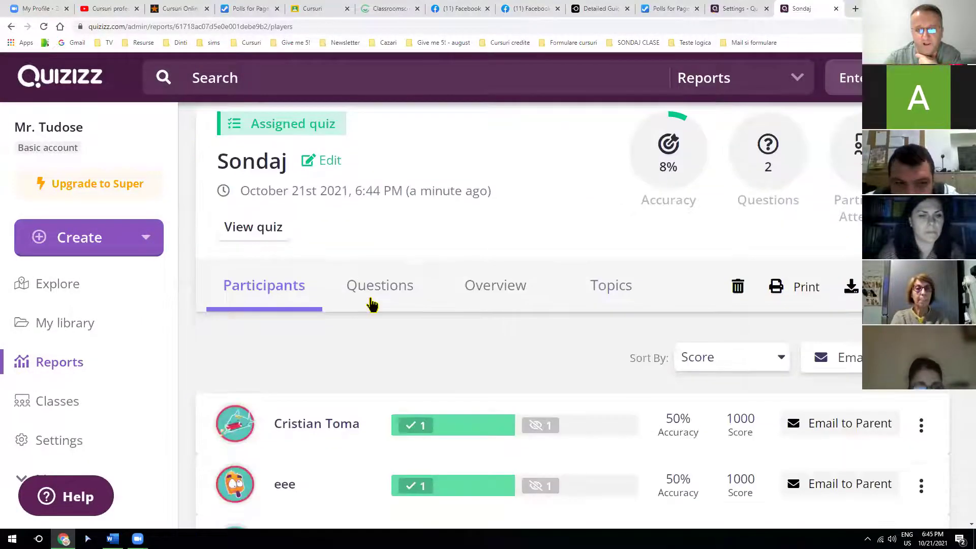
left_click(398, 297)
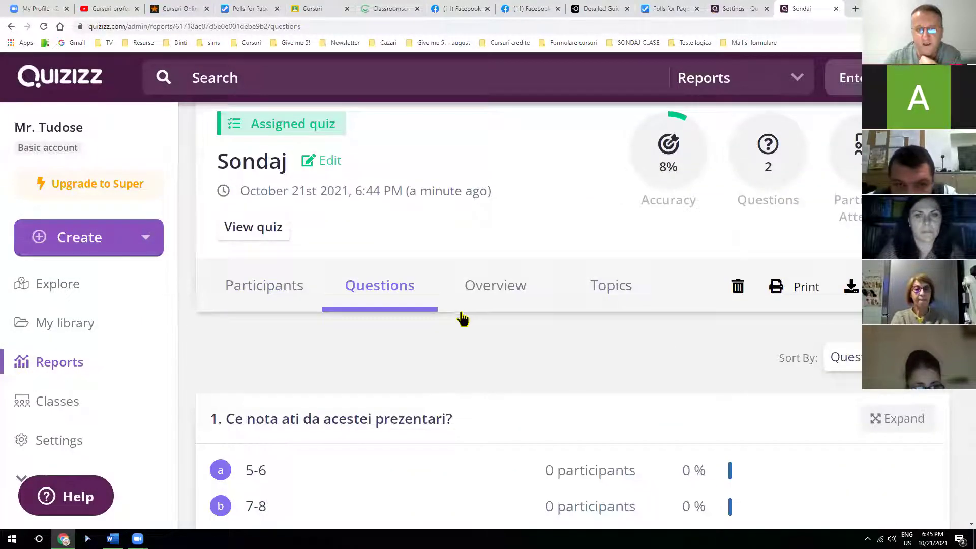
scroll(460, 319, "down", 3)
scroll(514, 311, "up", 3)
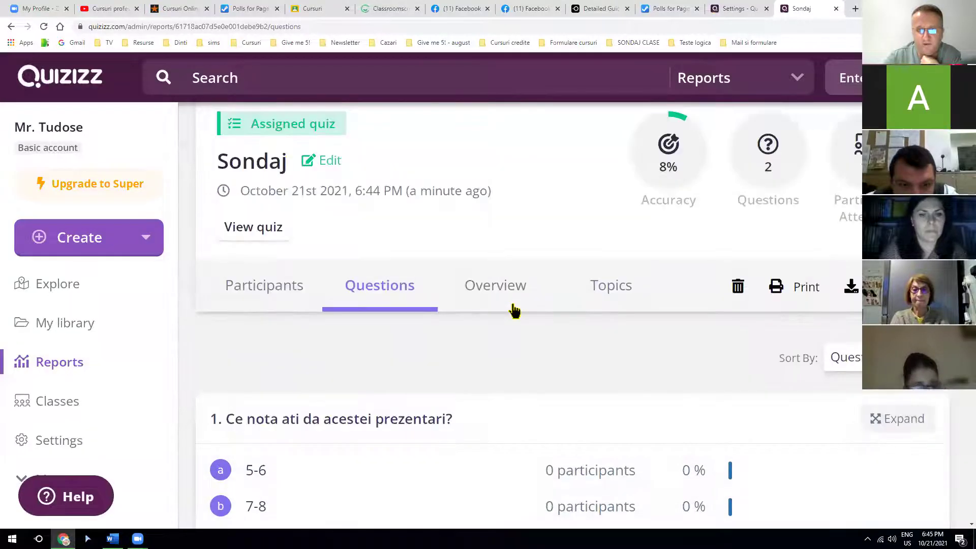
Show the Sondaj Overview grid and scroll through every participant's scores.
left_click(511, 297)
scroll(549, 376, "down", 3)
mouse_move(594, 380)
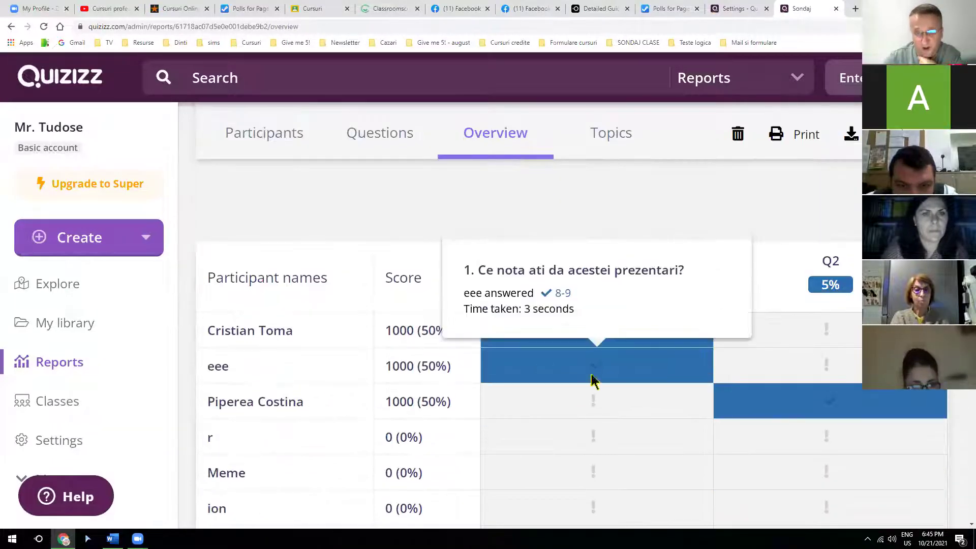
scroll(597, 456, "down", 3)
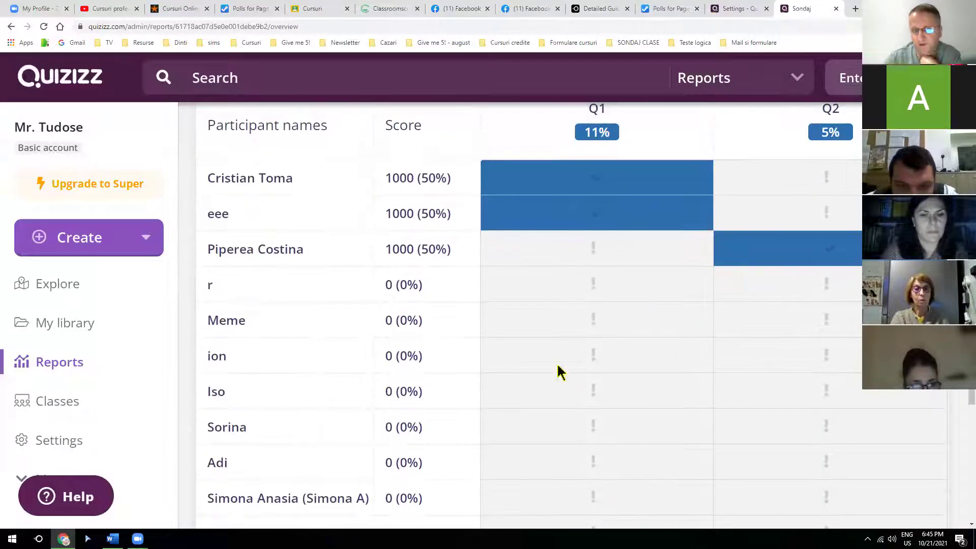
scroll(479, 357, "down", 3)
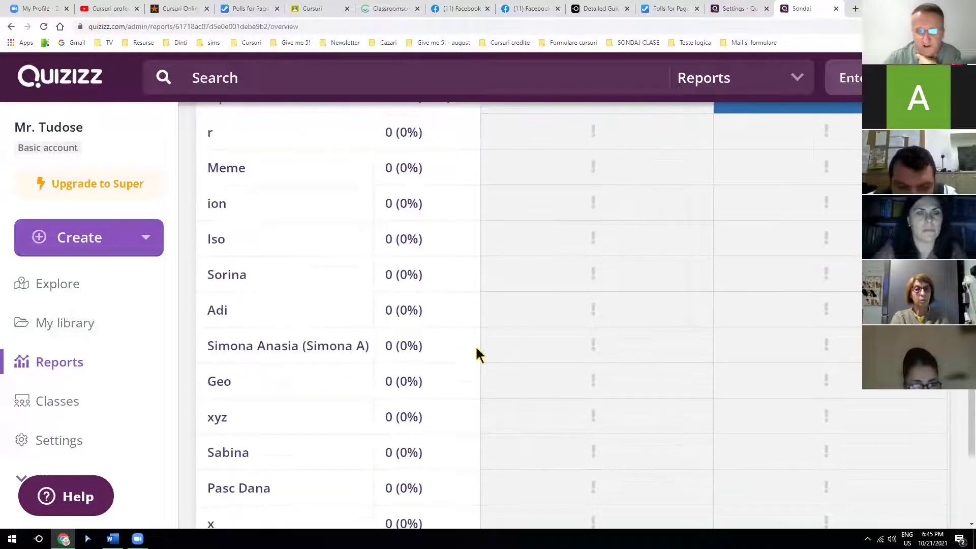
scroll(479, 356, "down", 4)
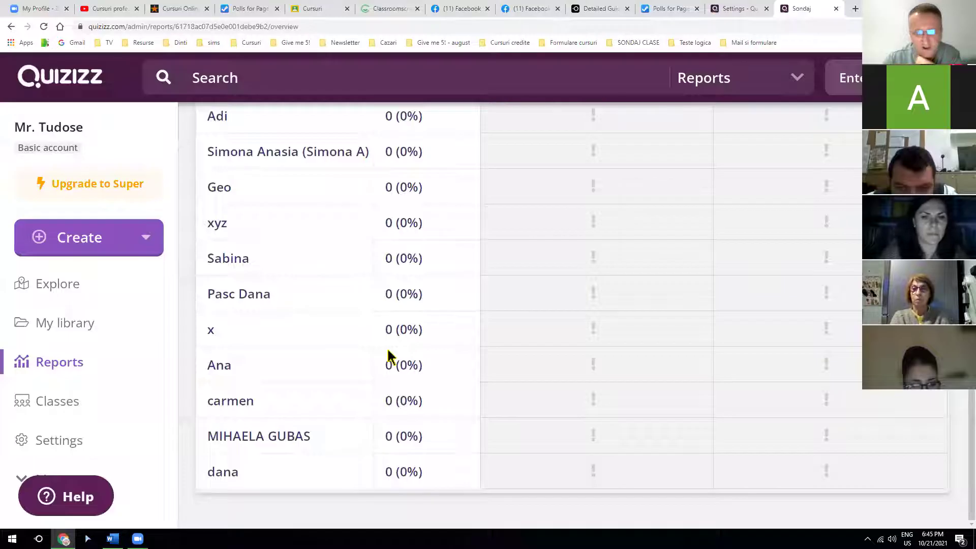
scroll(422, 295, "up", 1)
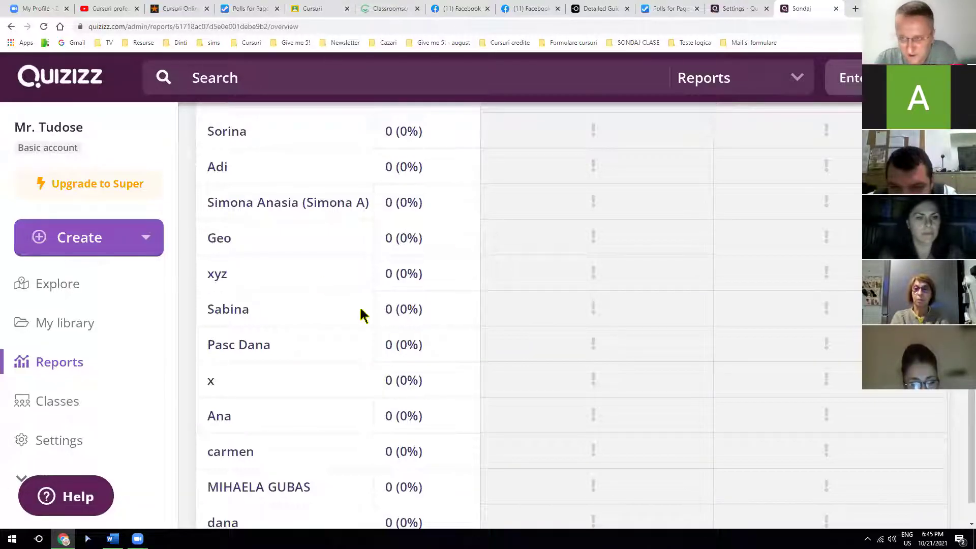
scroll(52, 90, "up", 2)
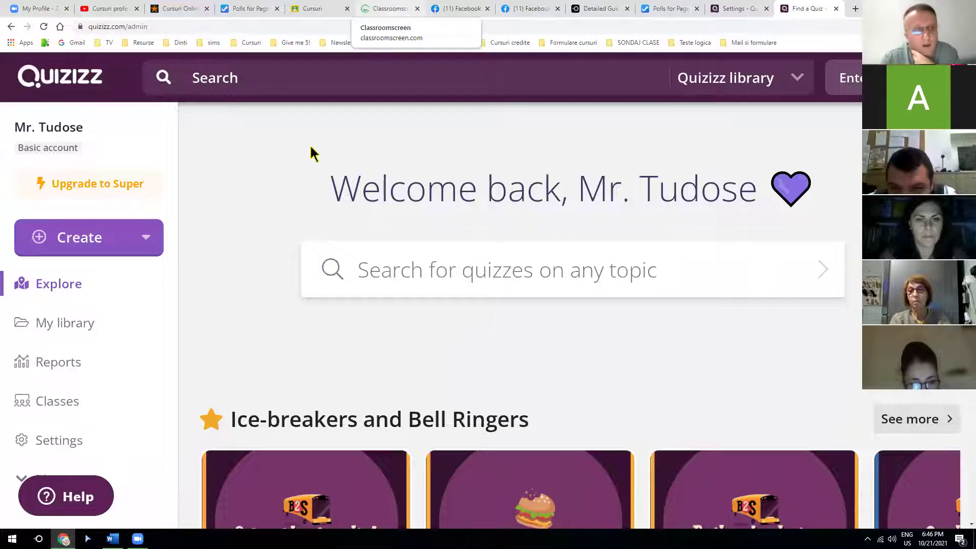
Reload Quizizz home, close the Classroomscreen and Polls for Pages tabs, and open a new tab.
left_click(44, 26)
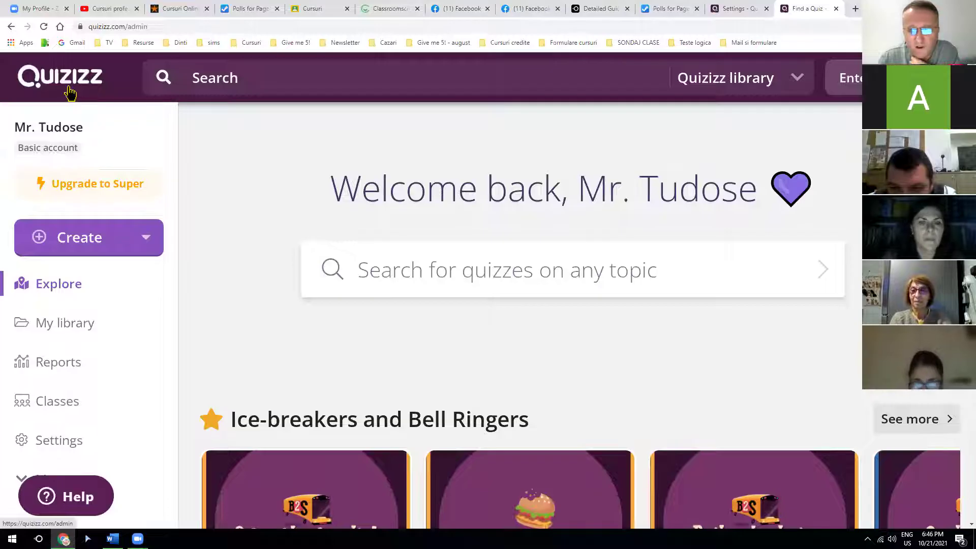
left_click(392, 8)
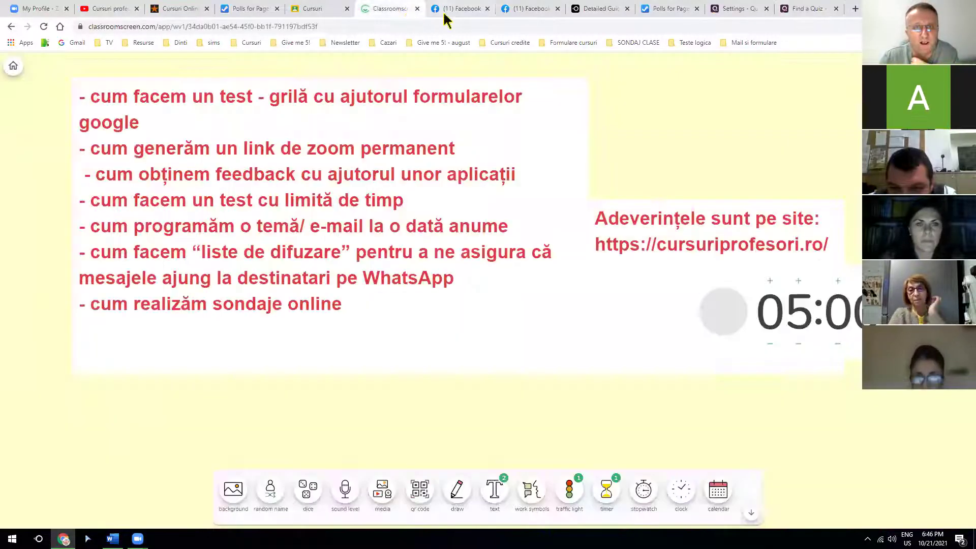
left_click(418, 9)
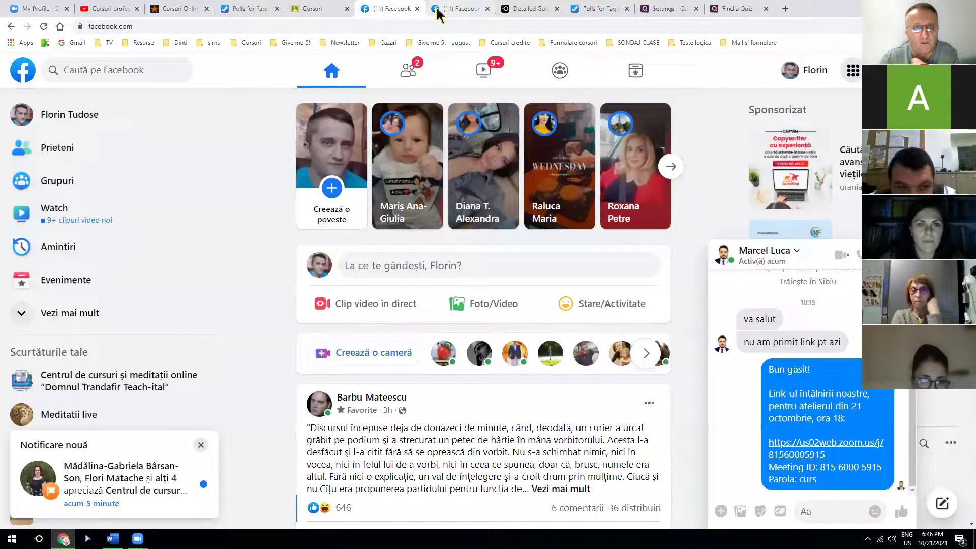
left_click(251, 8)
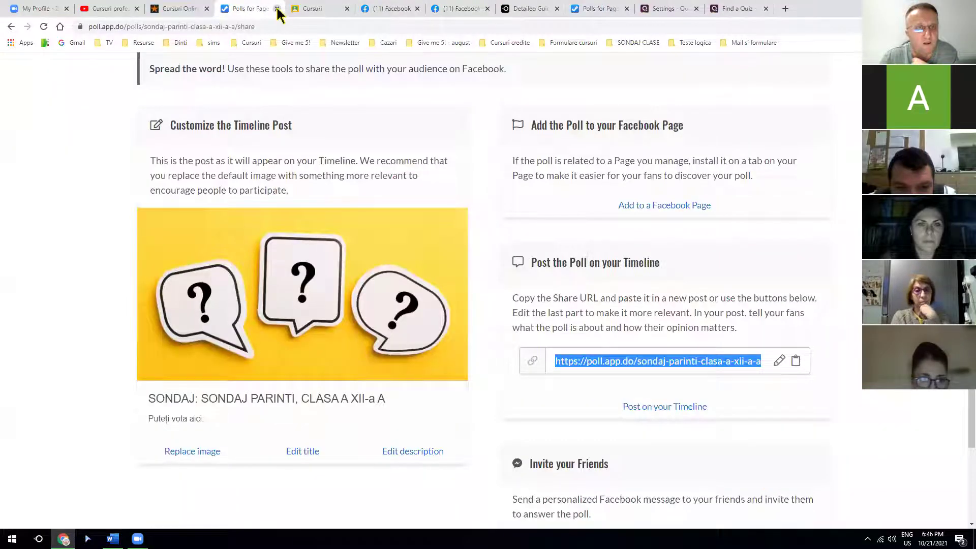
left_click(277, 8)
key("ctrl+t")
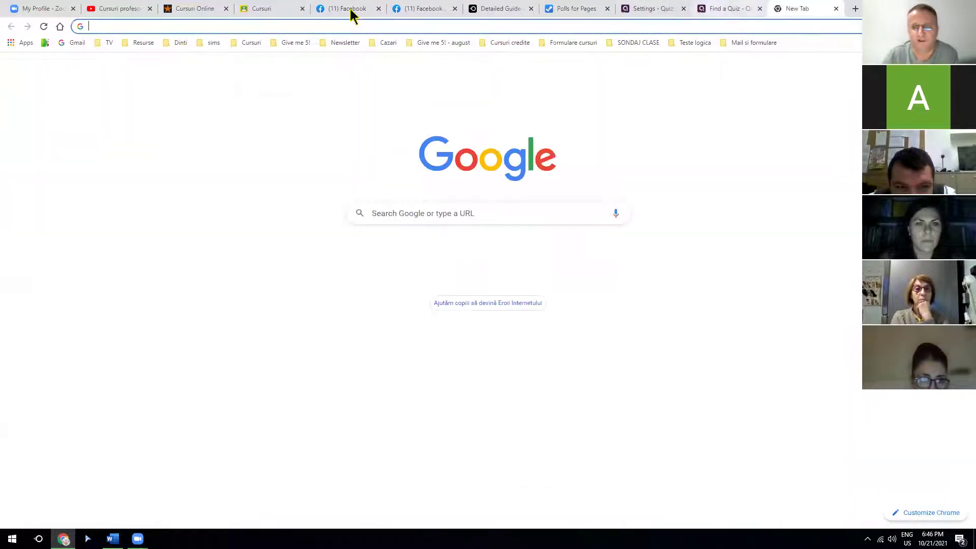
Load teleskop.ro and enter the Teleskop dashboard via Înregistrează-te.
type("tele")
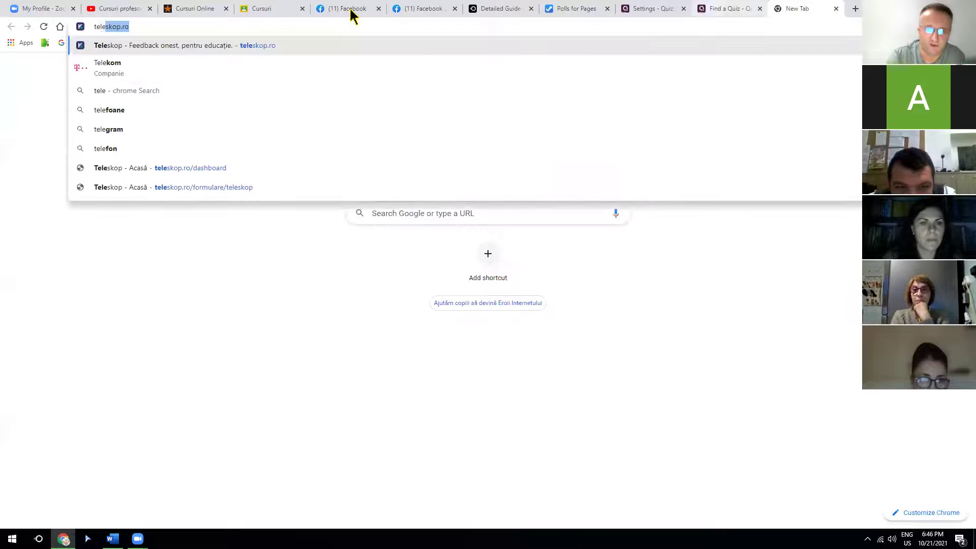
key("Return")
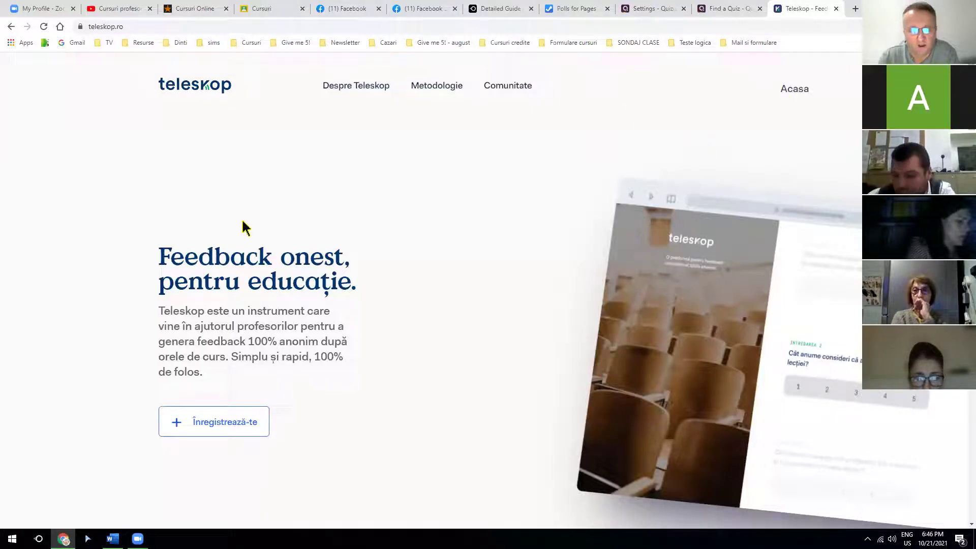
left_click(239, 429)
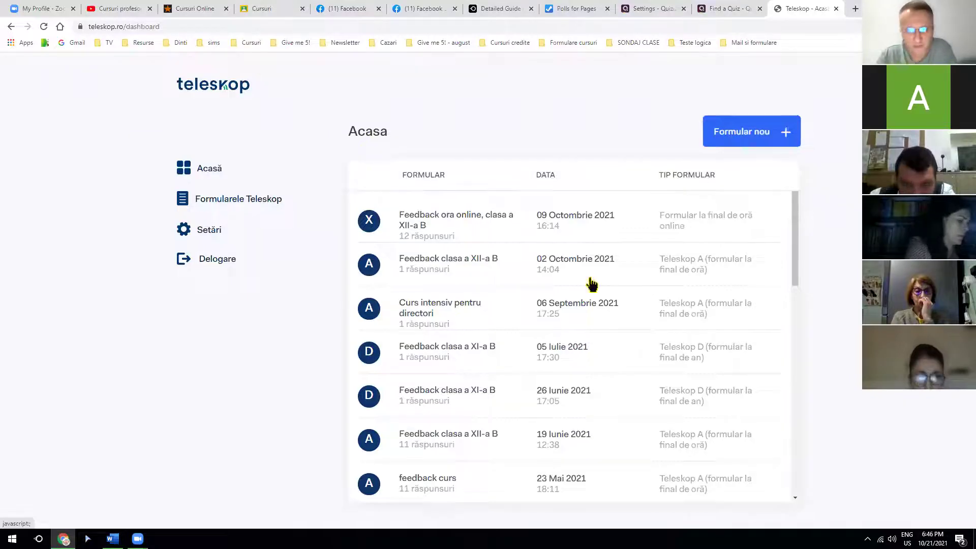
Start a new feedback form and pick the learning-autonomy form type.
left_click(737, 142)
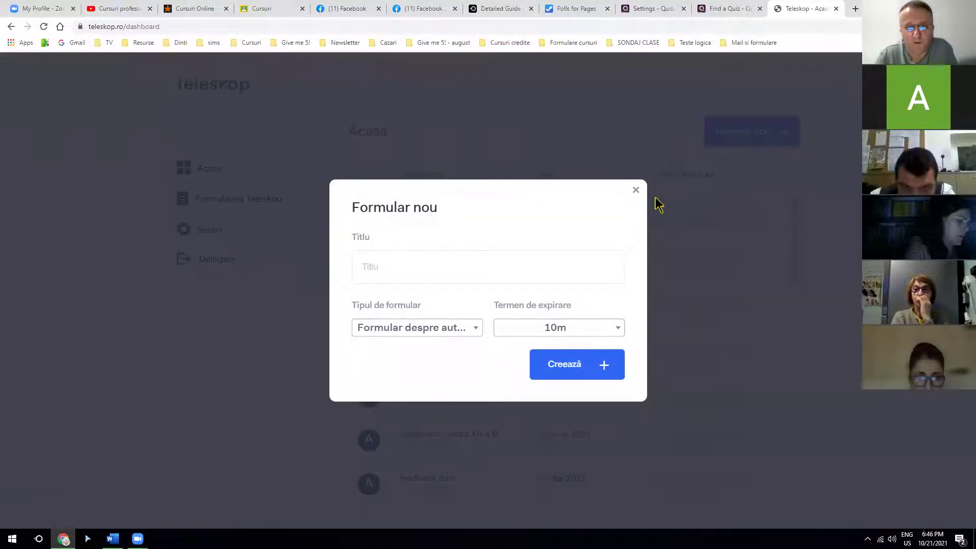
left_click(469, 328)
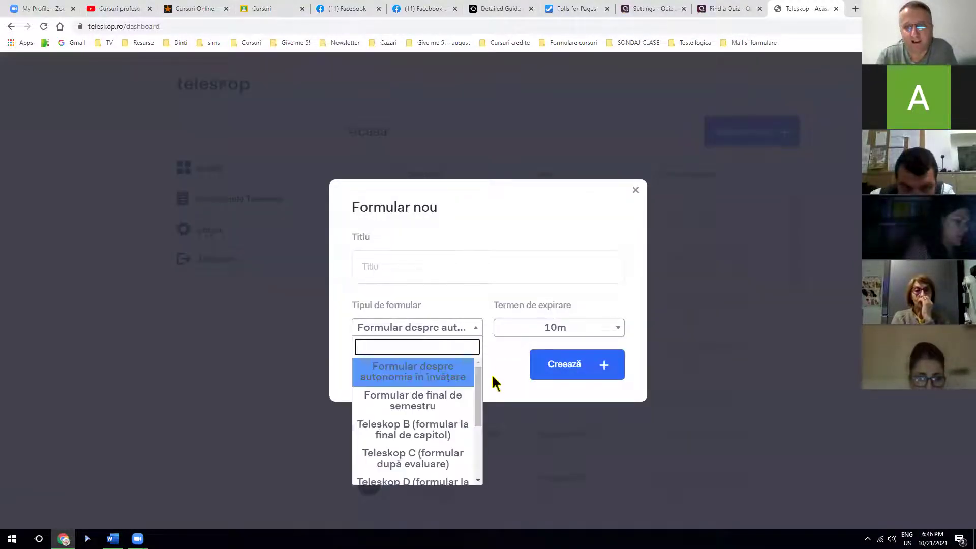
left_click_drag(477, 405, 478, 468)
scroll(478, 463, "up", 1)
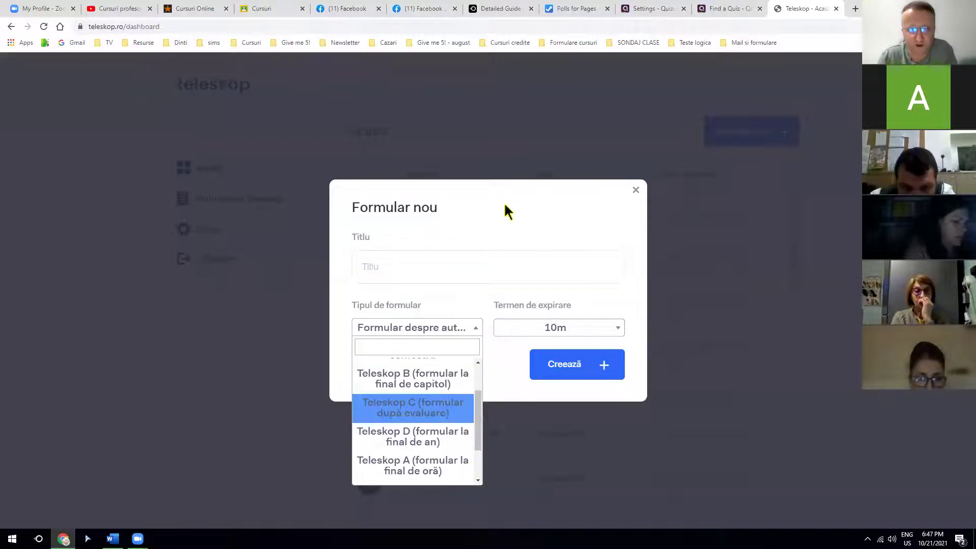
scroll(478, 418, "up", 2)
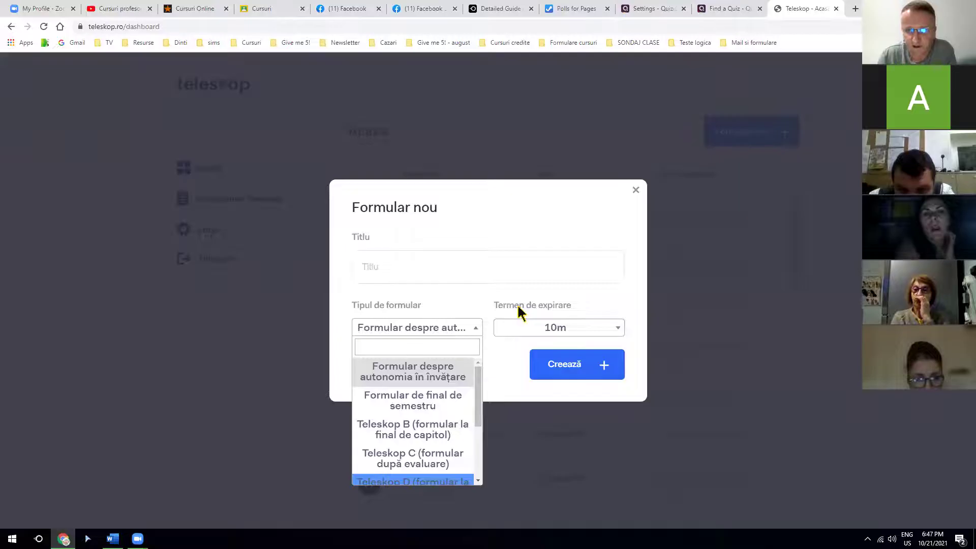
left_click(419, 387)
Change the form type to 'Formular la final de oră online'.
left_click(436, 336)
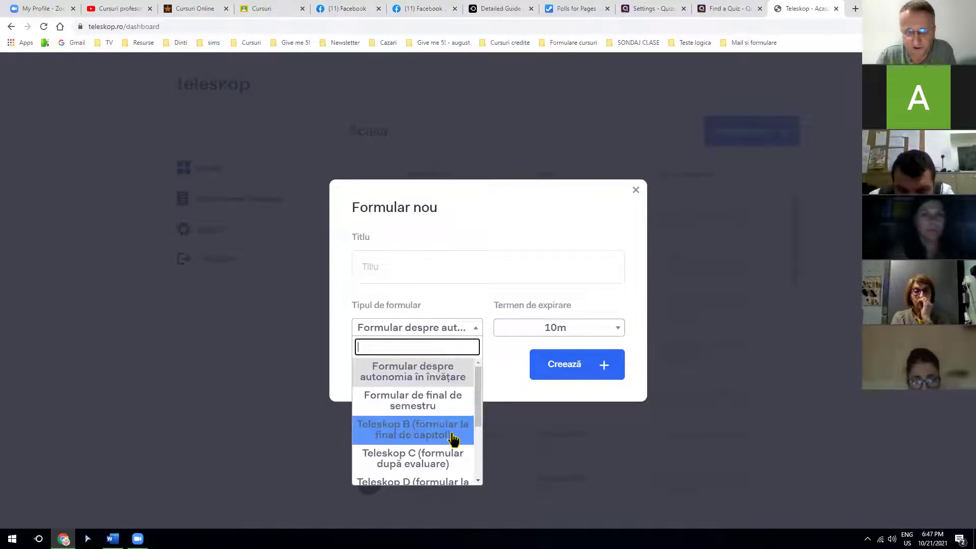
scroll(451, 435, "down", 1)
scroll(437, 450, "down", 2)
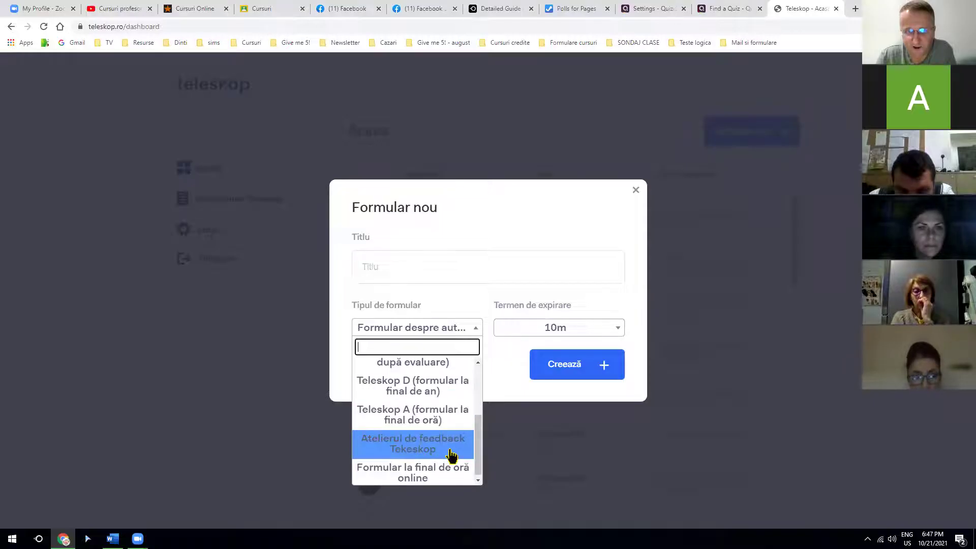
scroll(452, 456, "down", 1)
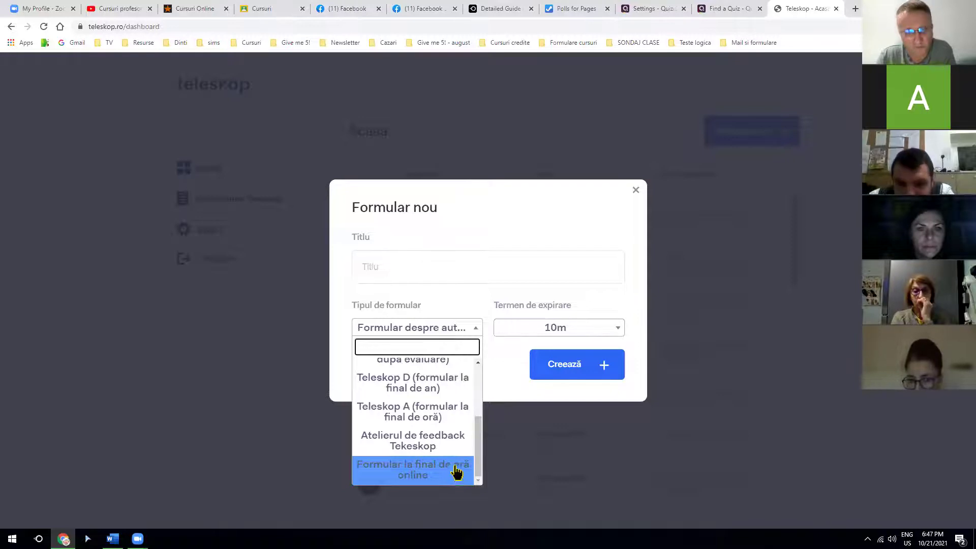
scroll(443, 447, "up", 3)
scroll(441, 431, "up", 1)
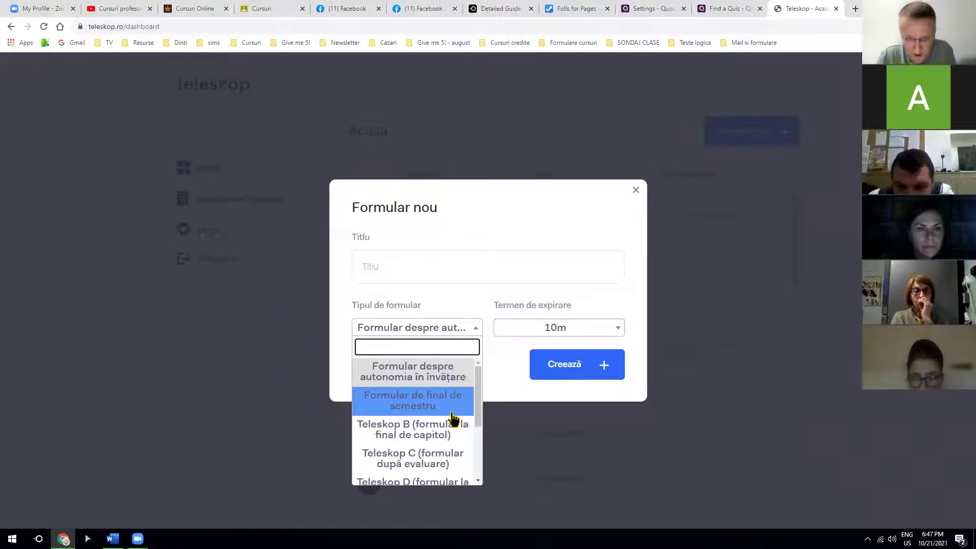
scroll(454, 419, "down", 2)
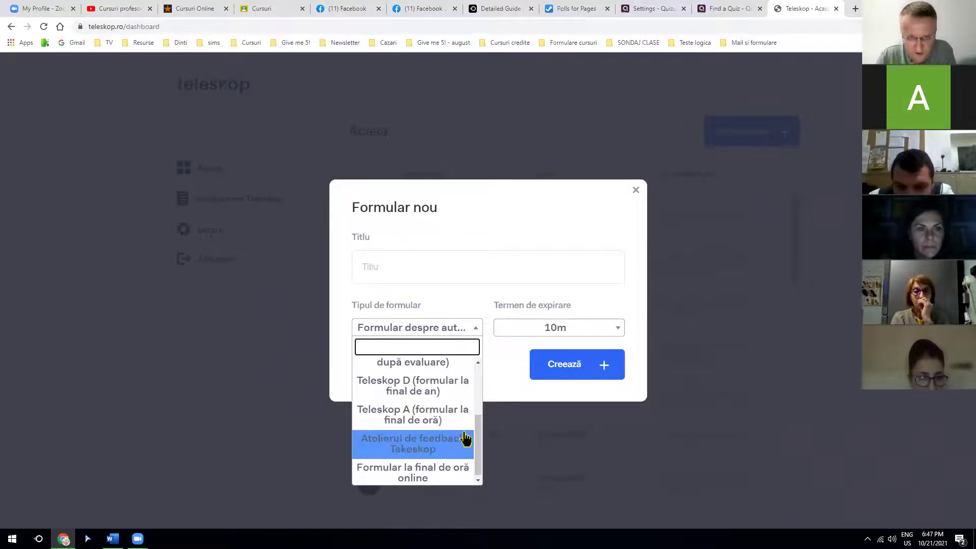
left_click(460, 471)
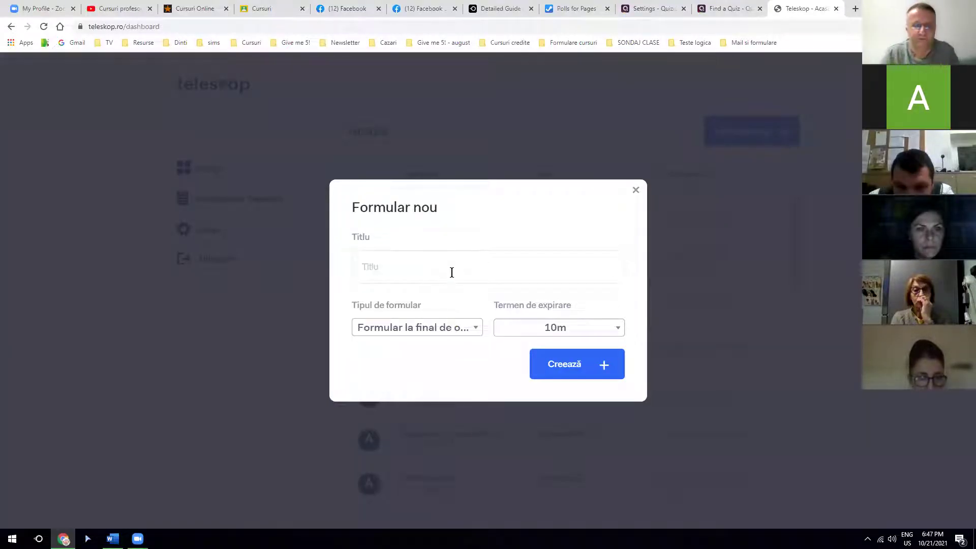
Title the form 'feedback curs online' and set its expiry to '- (fara expirare)'.
type("fee")
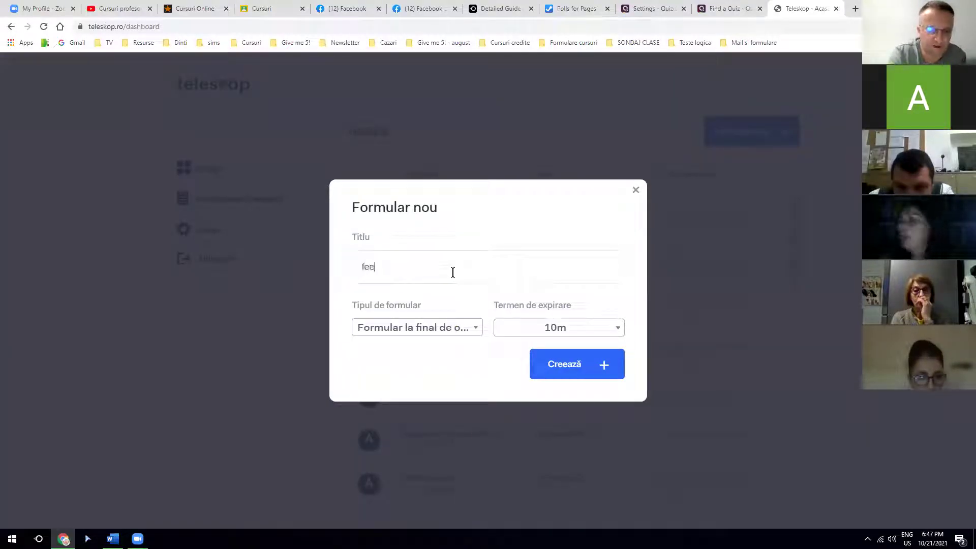
type("dback d")
type("urs online")
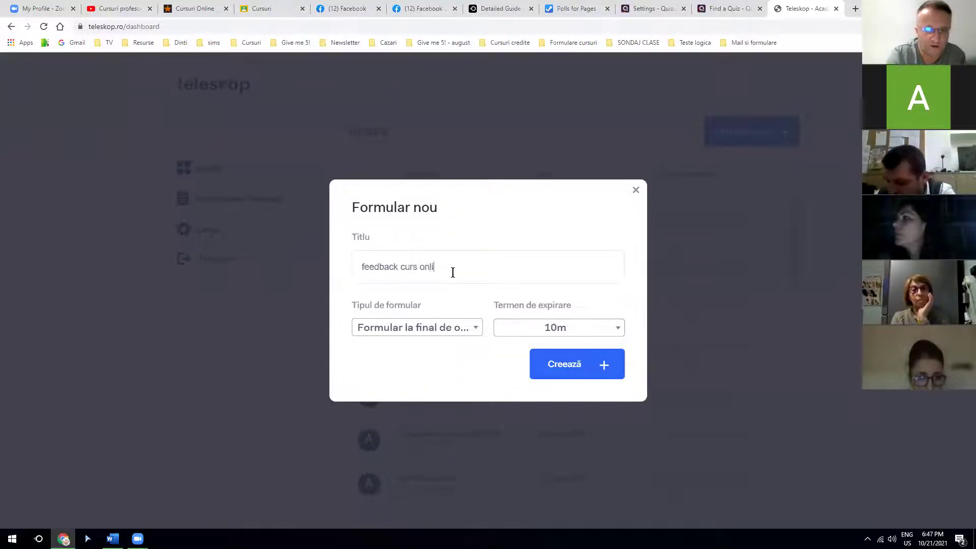
left_click(594, 332)
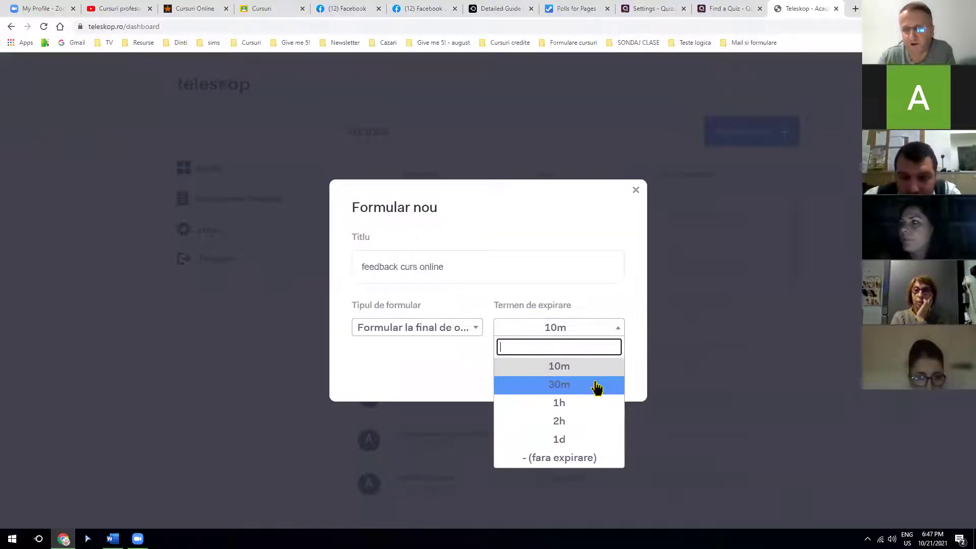
left_click(597, 385)
left_click(596, 330)
left_click(608, 406)
left_click(603, 328)
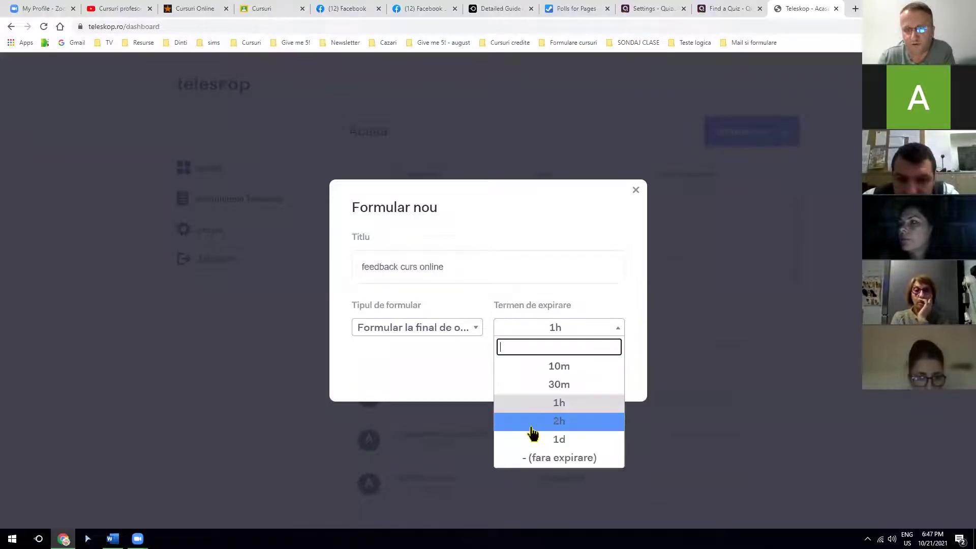
left_click(586, 459)
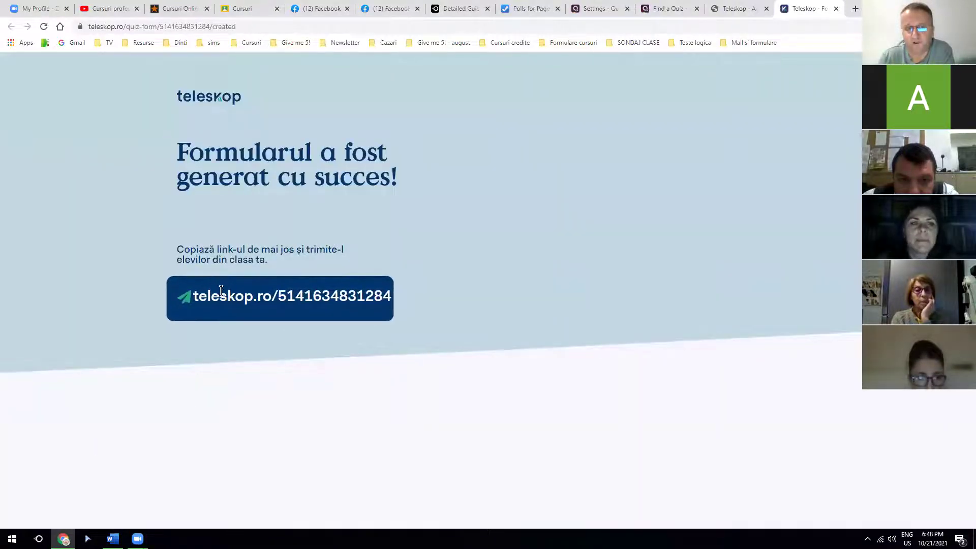
Copy the generated form link and load it in a new browser tab.
left_click_drag(196, 295, 408, 294)
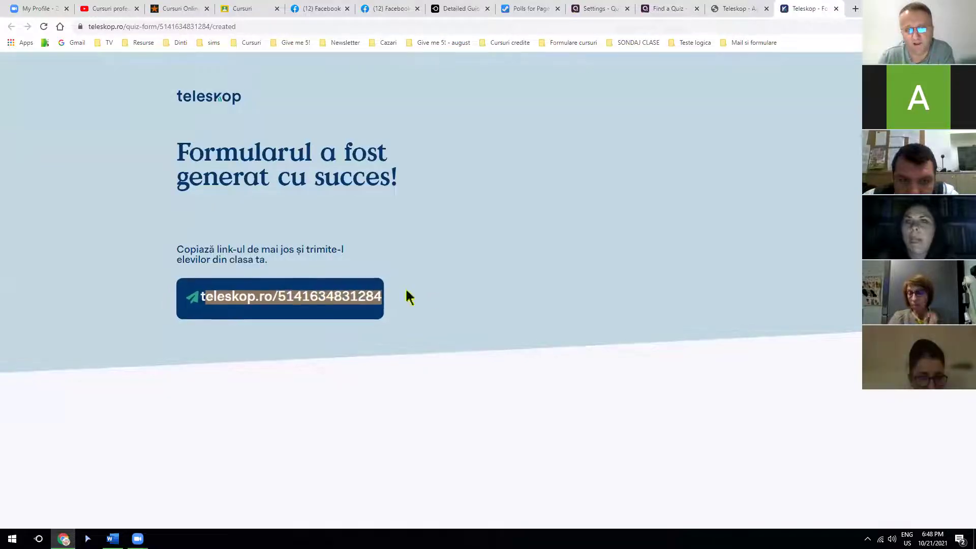
right_click(355, 291)
left_click(385, 300)
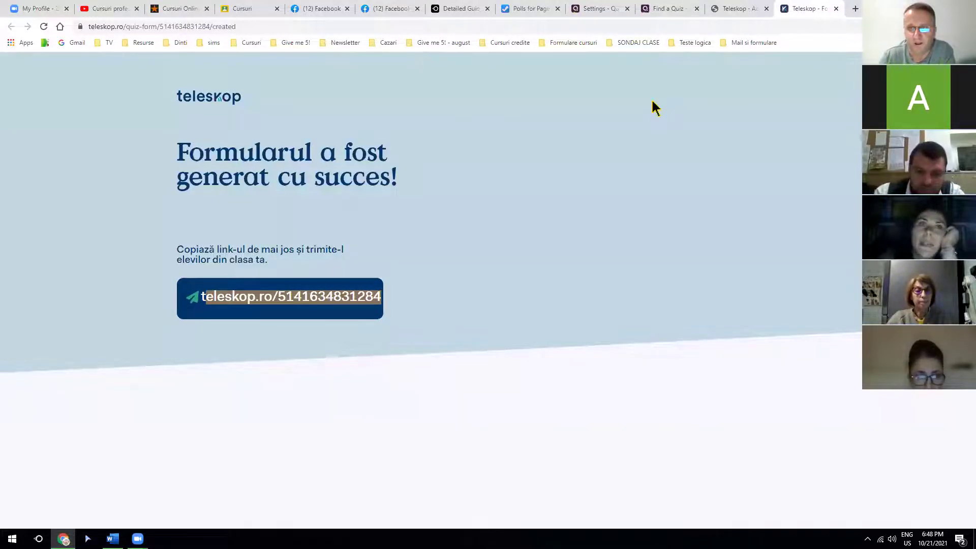
left_click(856, 8)
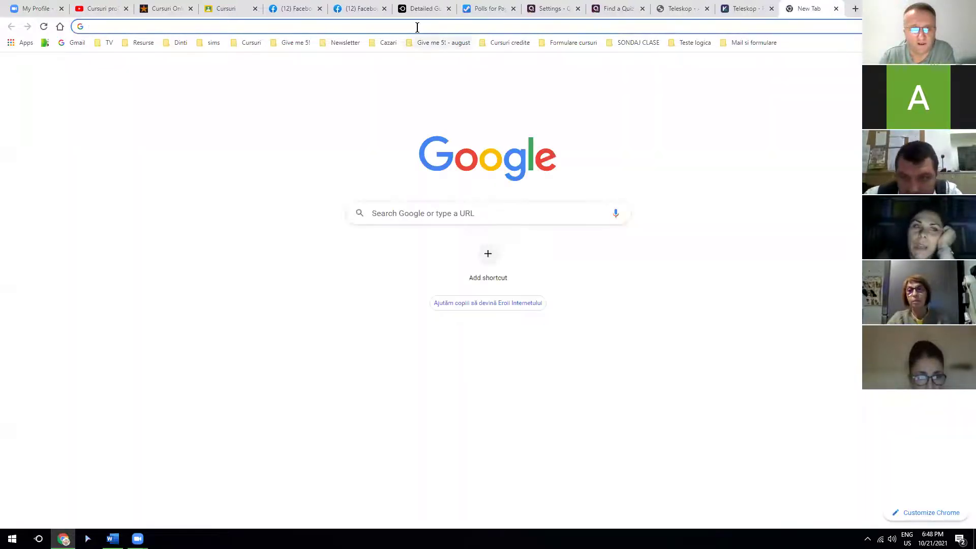
right_click(417, 26)
left_click(444, 79)
key("Return")
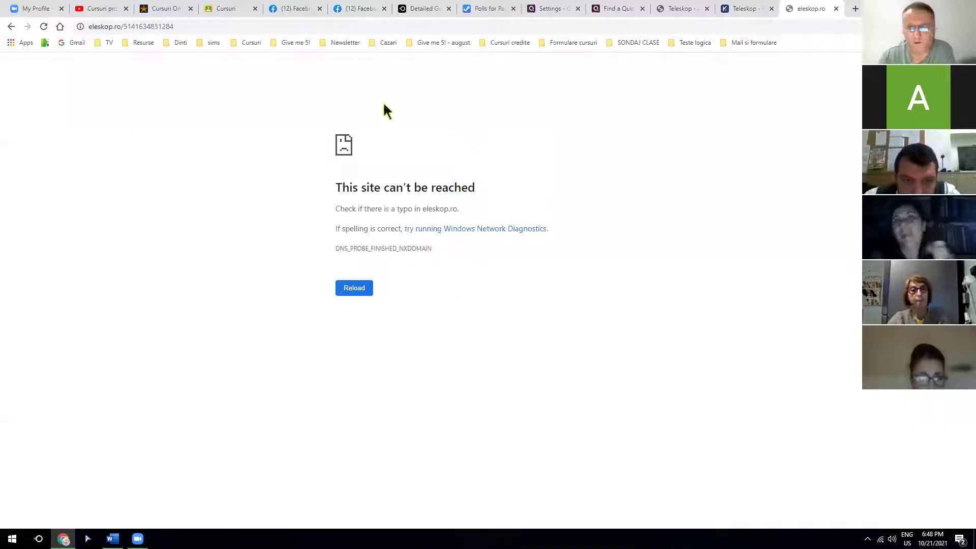
Recopy the complete form link and paste-and-go it to open the feedback form.
key("ctrl+shift+Tab")
left_click_drag(192, 296, 399, 303)
right_click(368, 309)
left_click(387, 307)
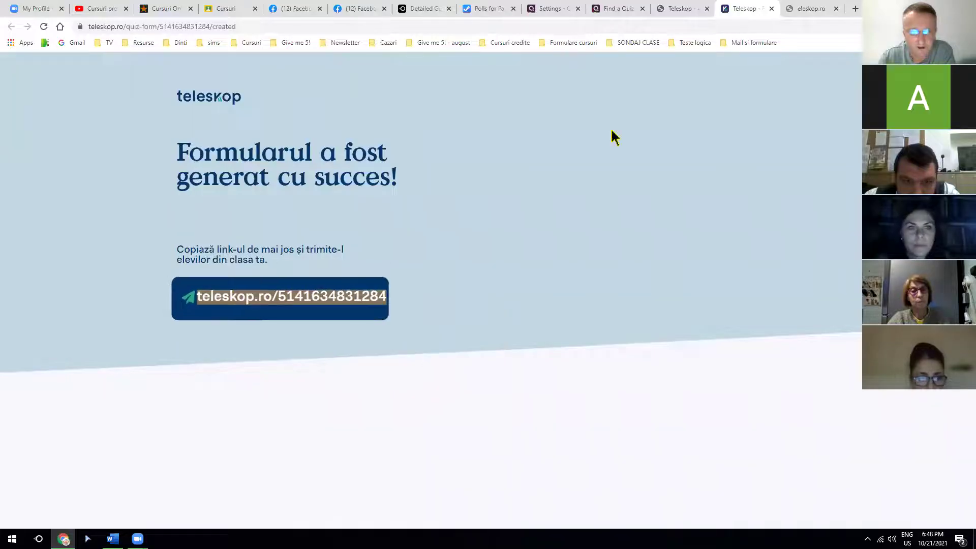
left_click(808, 9)
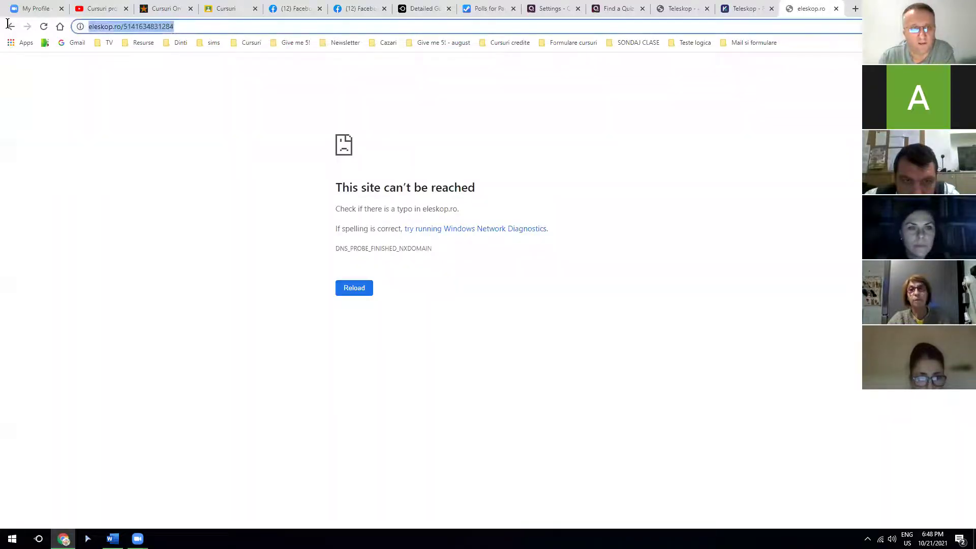
right_click(157, 26)
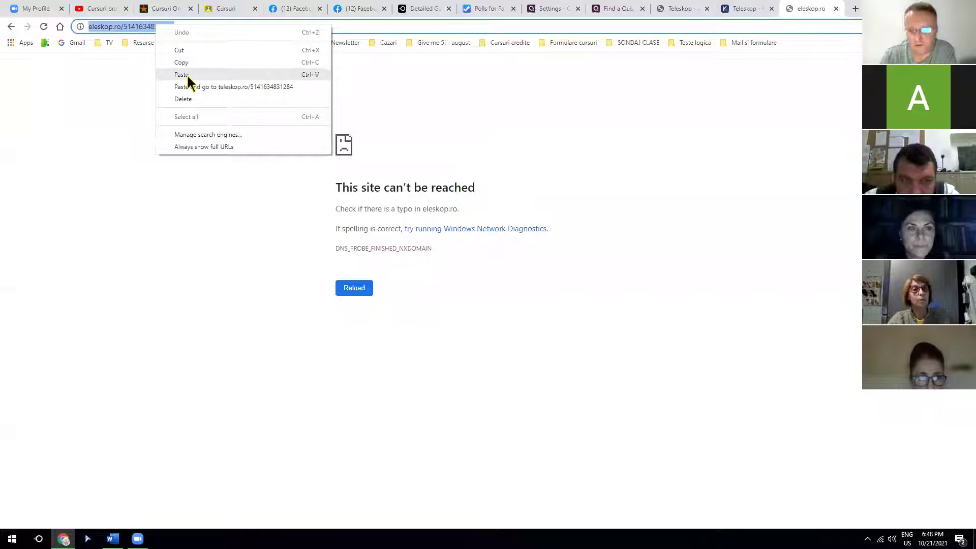
left_click(203, 86)
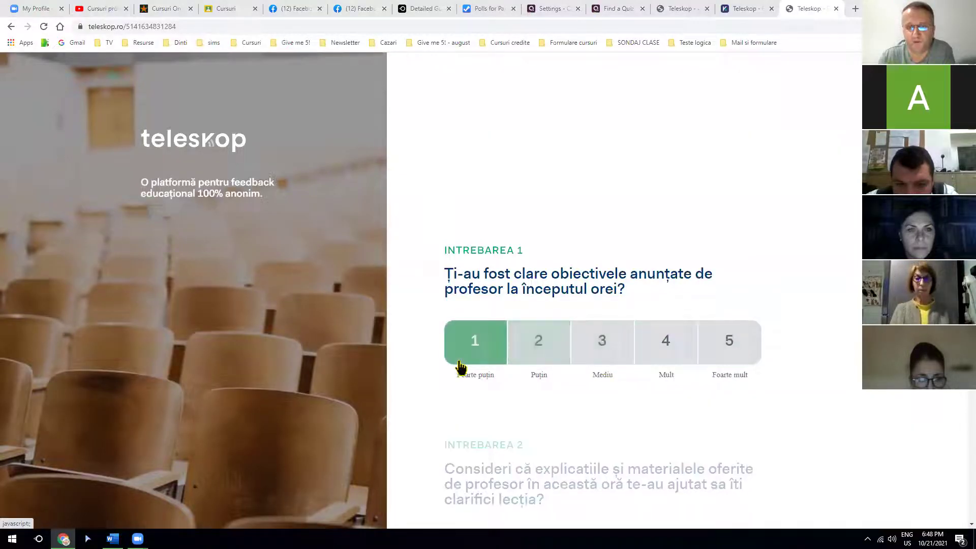
Rate questions 1 through 5 of the feedback questionnaire with 4.
left_click(672, 355)
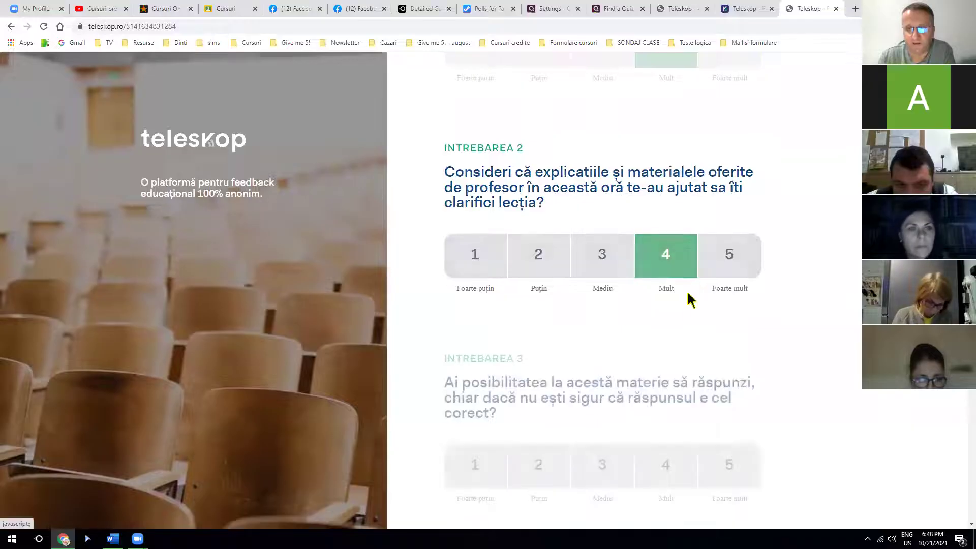
left_click(690, 299)
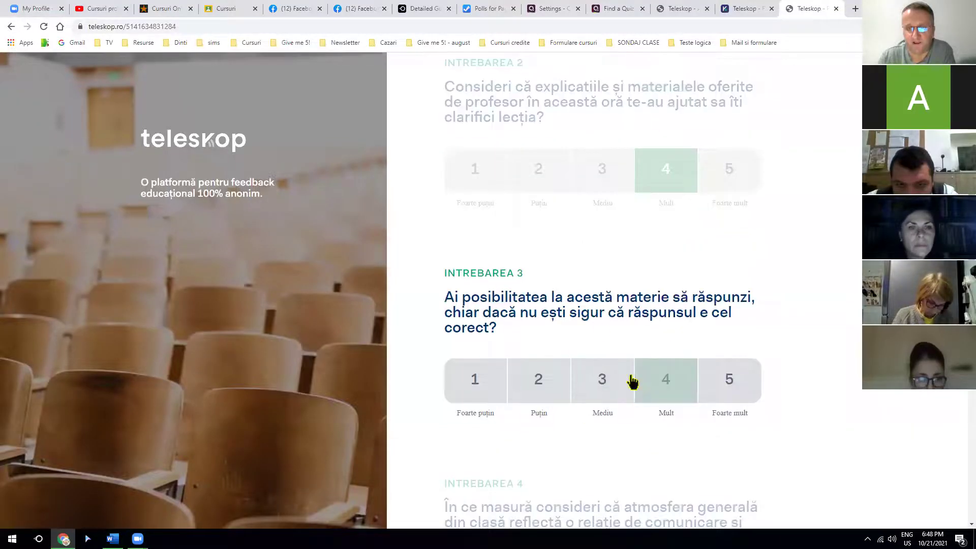
left_click(671, 283)
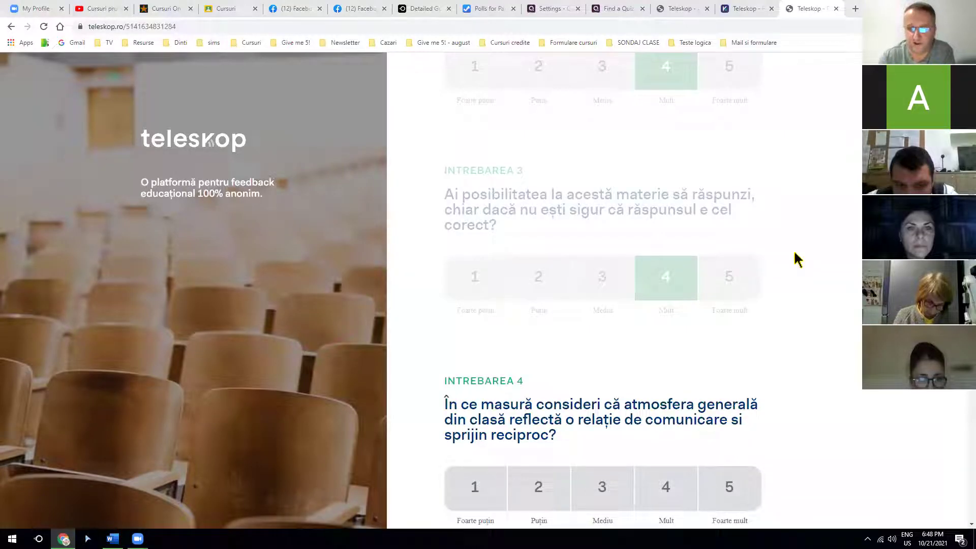
scroll(769, 377, "down", 2)
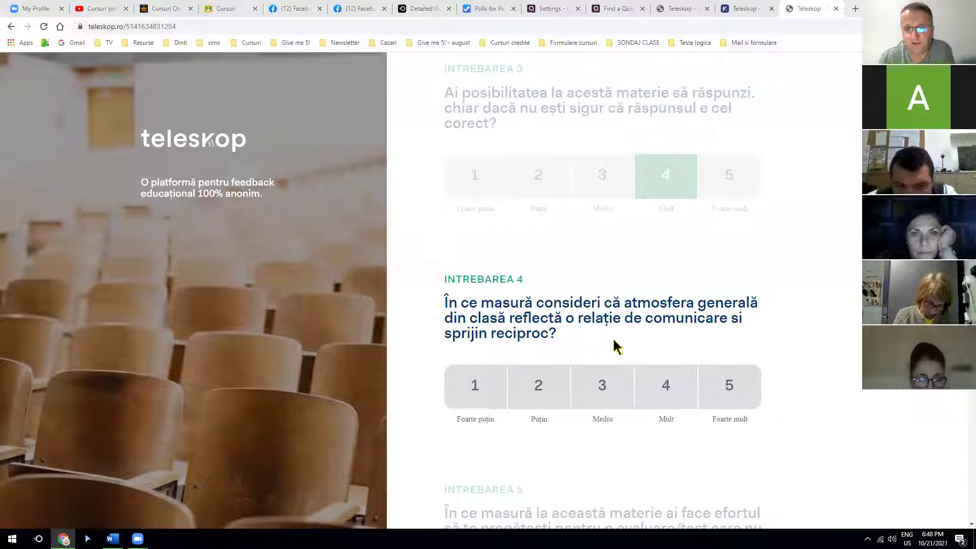
left_click(668, 394)
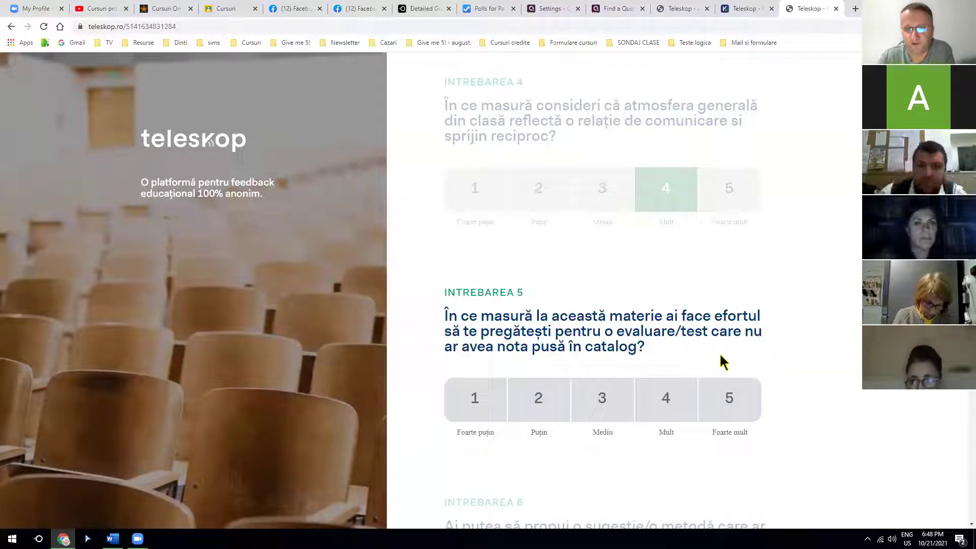
scroll(636, 371, "down", 1)
left_click(686, 364)
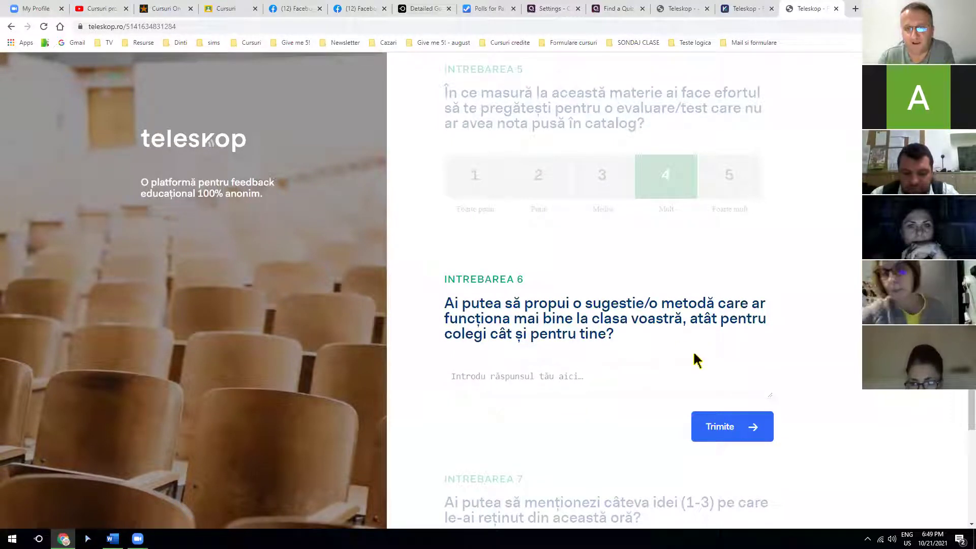
Write short answers to questions 6, 7 and 8, submit the form, and return to the dashboard tab.
left_click(572, 392)
type("fszfsf")
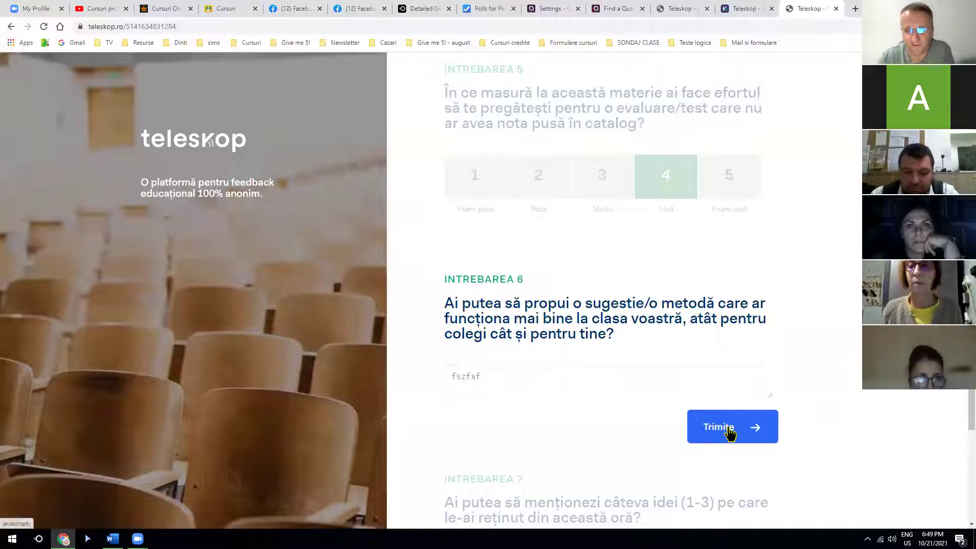
left_click(711, 428)
left_click(715, 335)
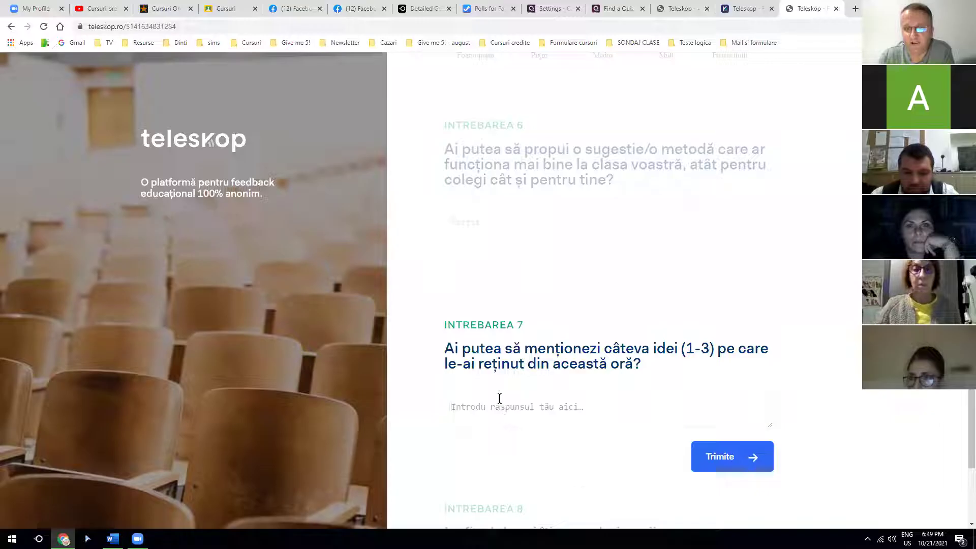
left_click(526, 419)
type("chfdhfd fdh")
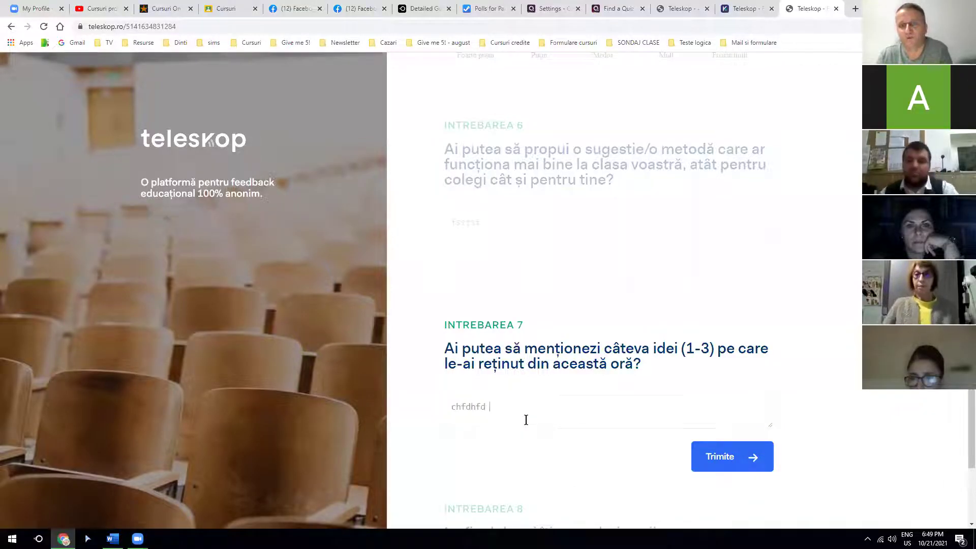
left_click(737, 471)
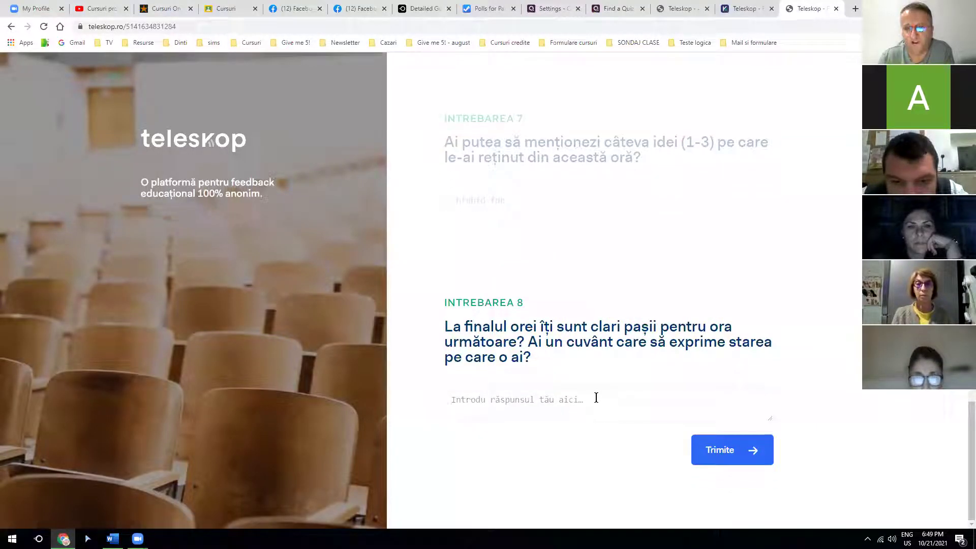
left_click(573, 404)
type("dfdsf")
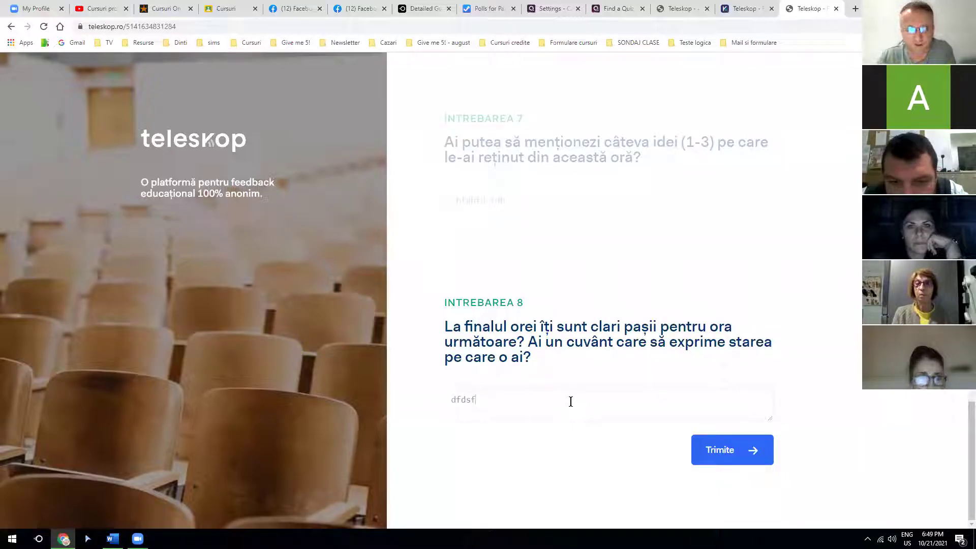
left_click(722, 452)
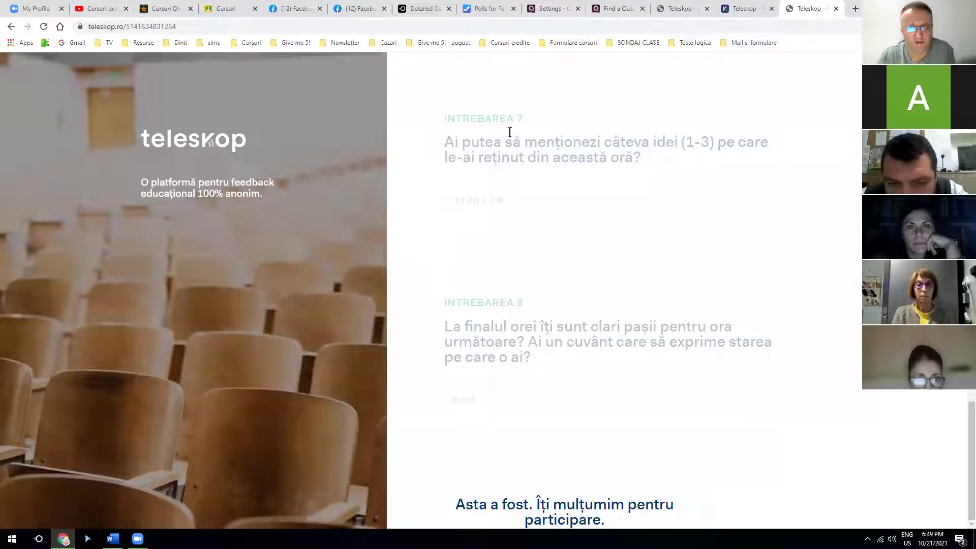
scroll(453, 111, "up", 4)
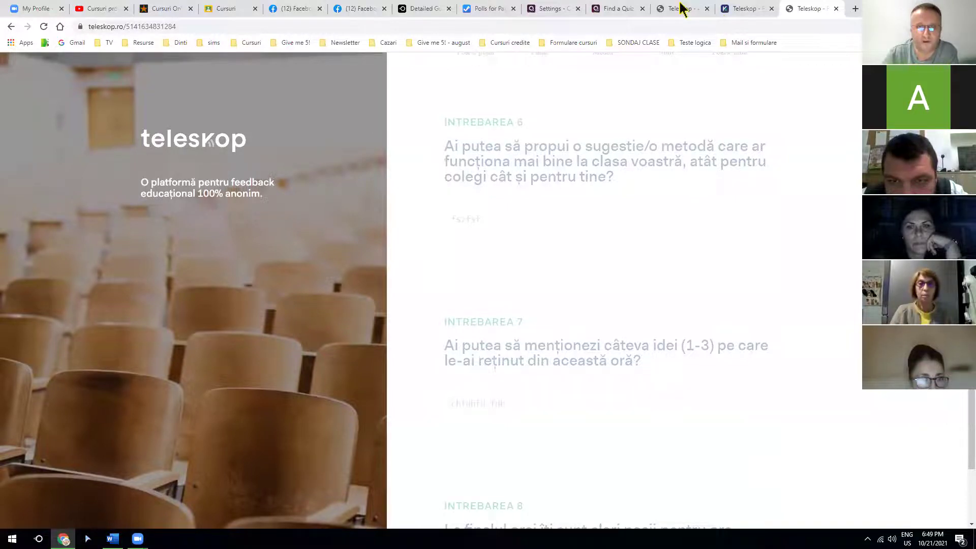
key("ctrl+Page_Up")
key("ctrl+Page_Up")
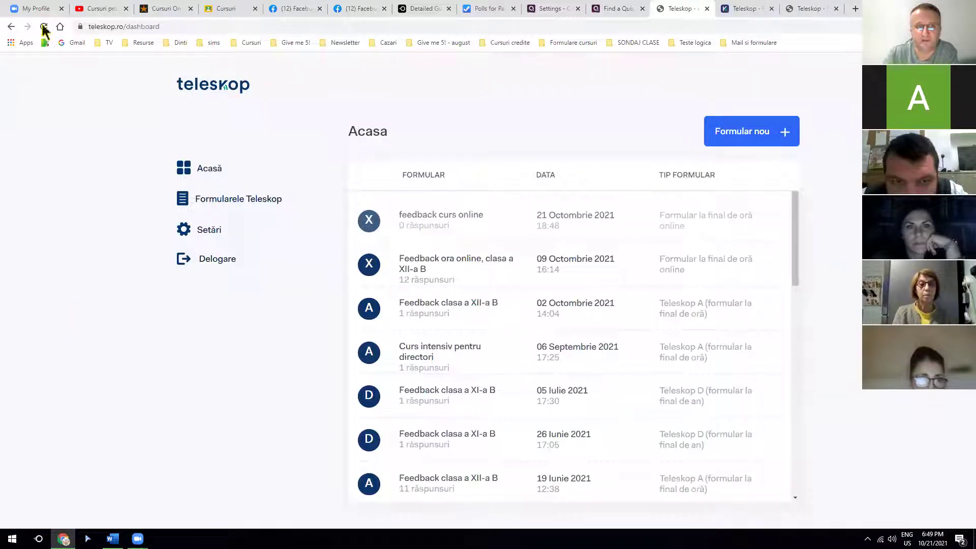
Refresh the dashboard and open the results summary of 'feedback curs online'.
left_click(43, 26)
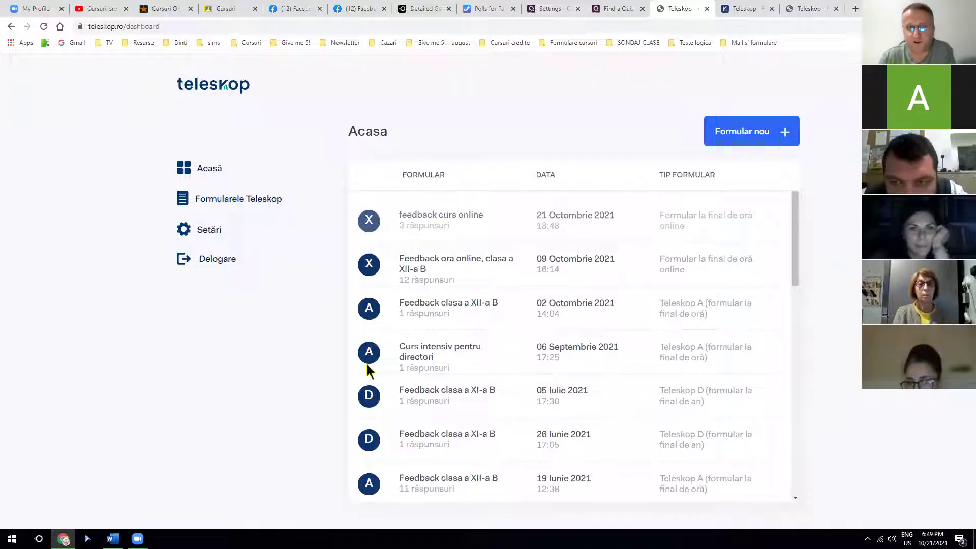
left_click(414, 327)
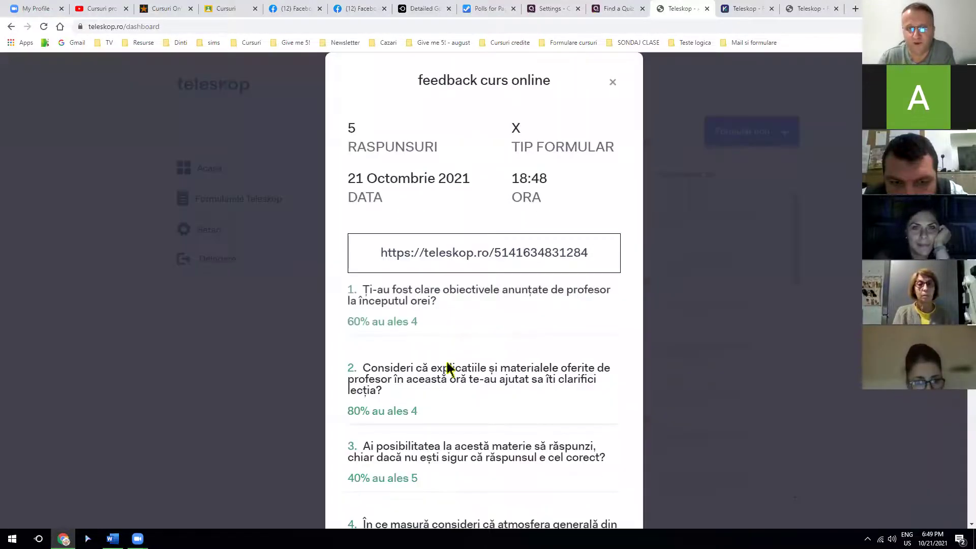
scroll(411, 363, "down", 3)
scroll(436, 365, "down", 2)
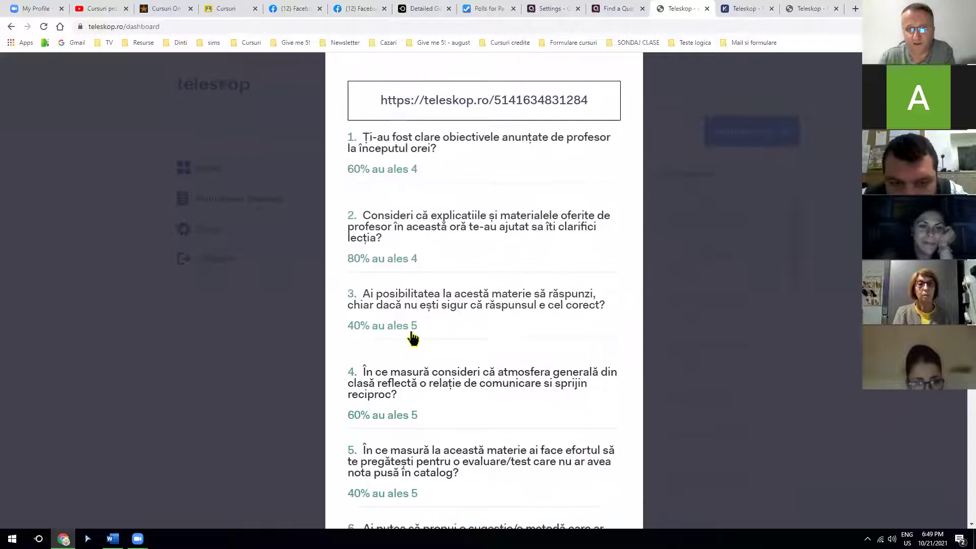
scroll(437, 345, "down", 2)
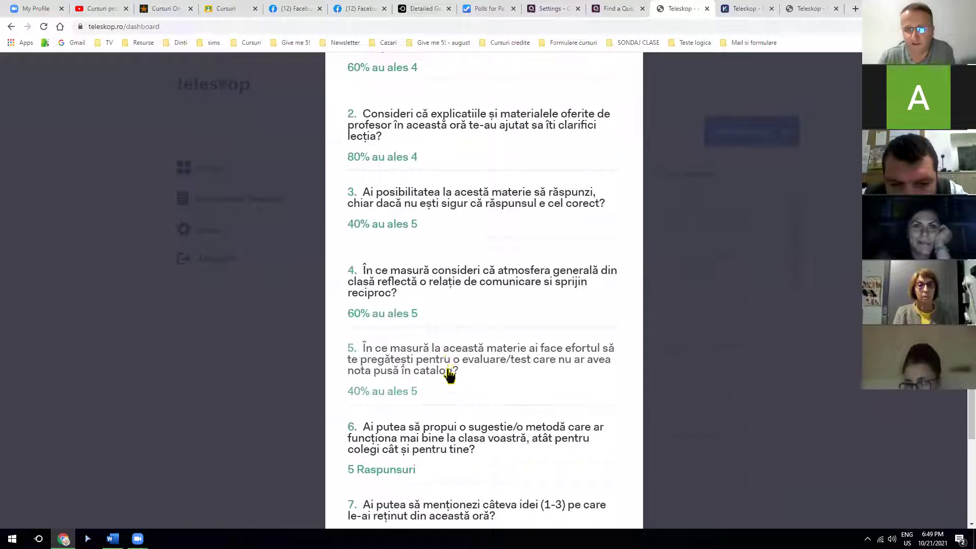
scroll(468, 379, "down", 2)
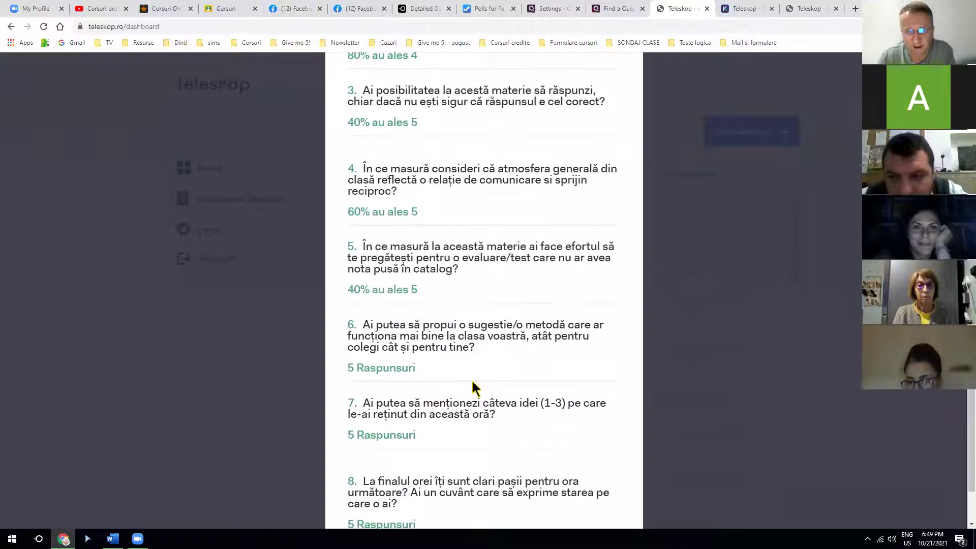
scroll(473, 382, "down", 1)
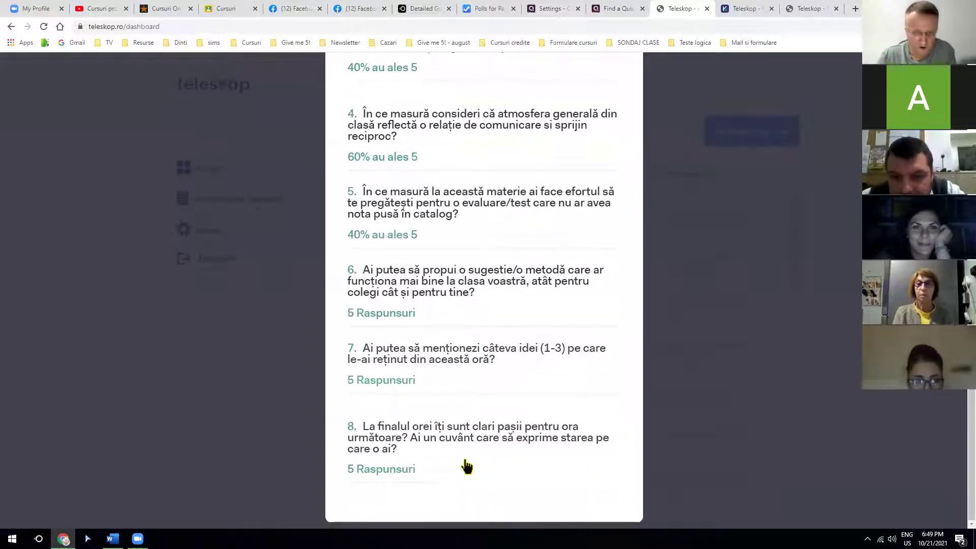
Review the written answers to questions 8, 7 and 6, then close the results.
left_click(403, 470)
scroll(475, 437, "down", 2)
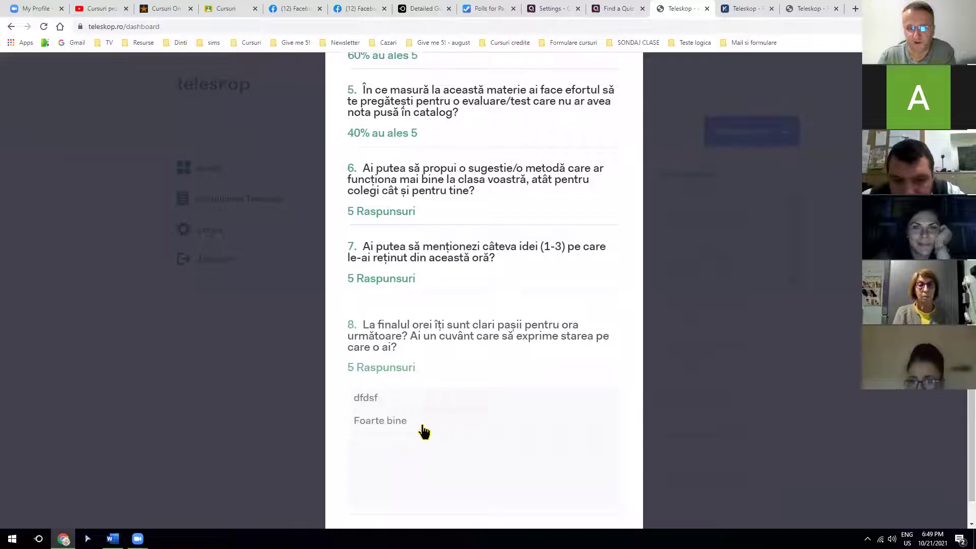
left_click(425, 330)
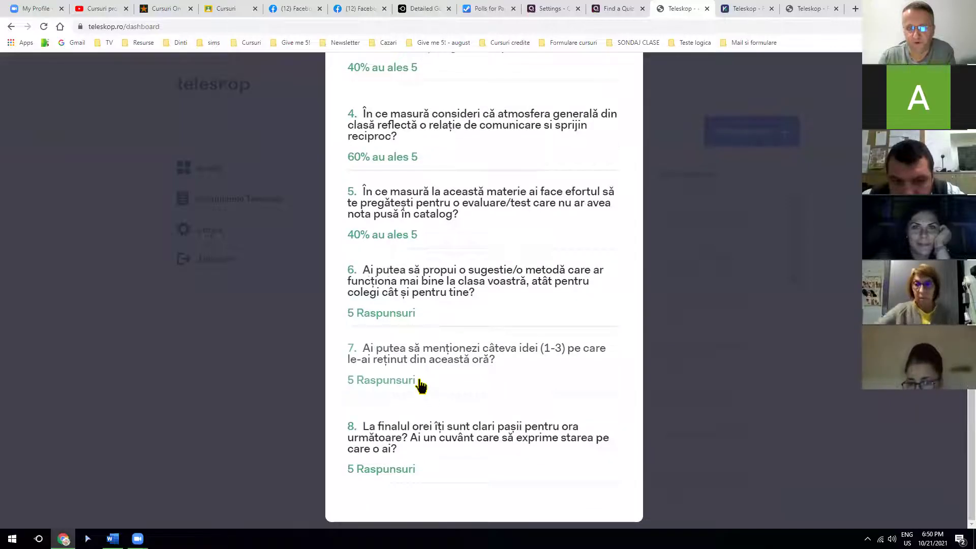
left_click(420, 386)
scroll(424, 325, "up", 2)
left_click(405, 316)
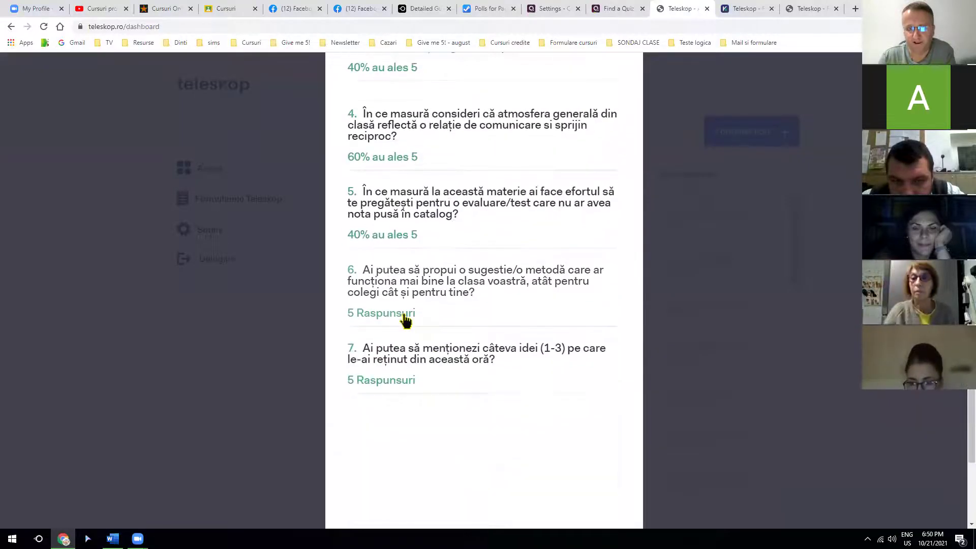
left_click(436, 321)
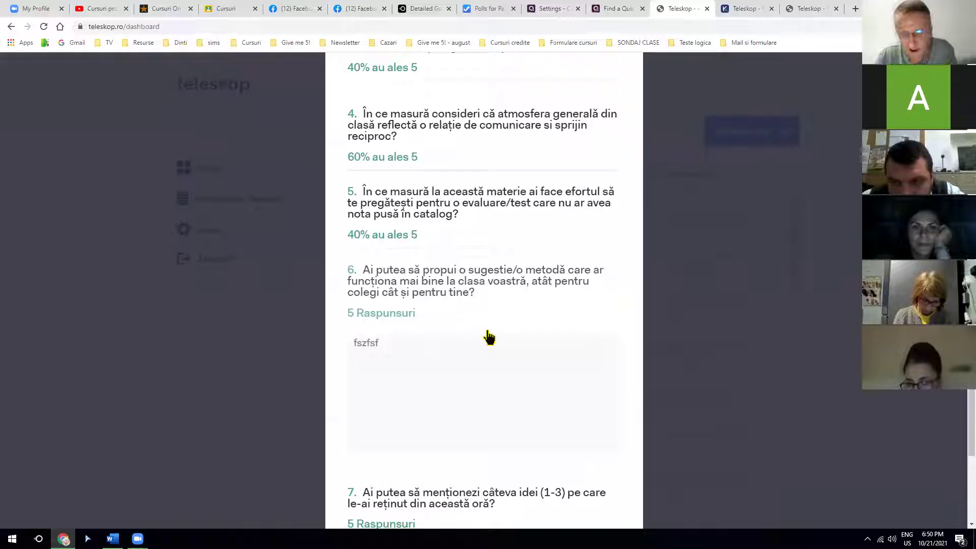
left_click(252, 416)
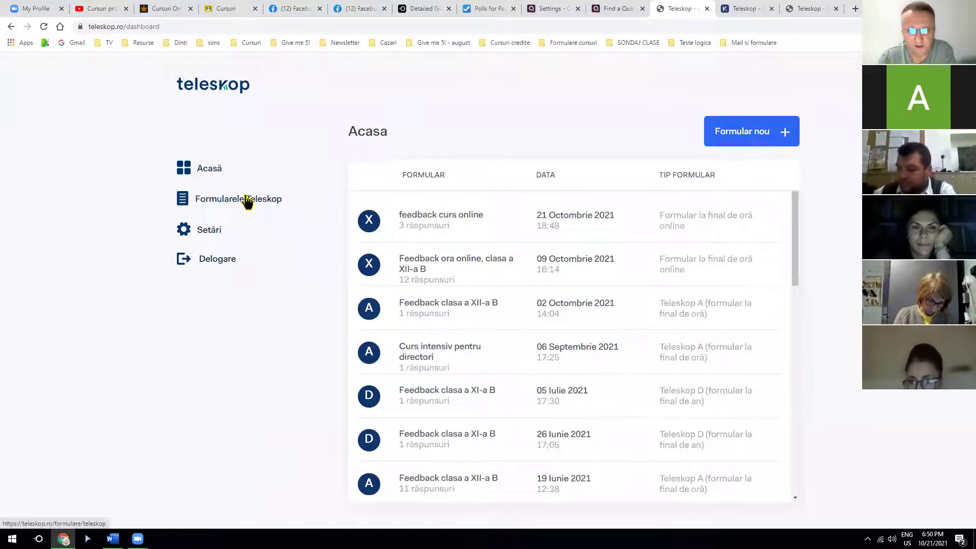
Start a new form, cancel it, and go to the Formularele Teleskop templates page.
left_click(732, 142)
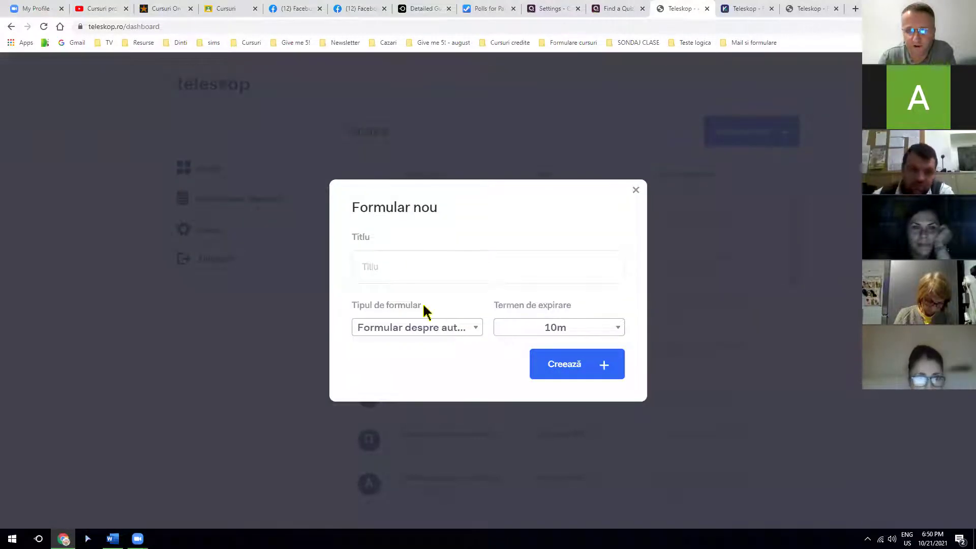
left_click(635, 190)
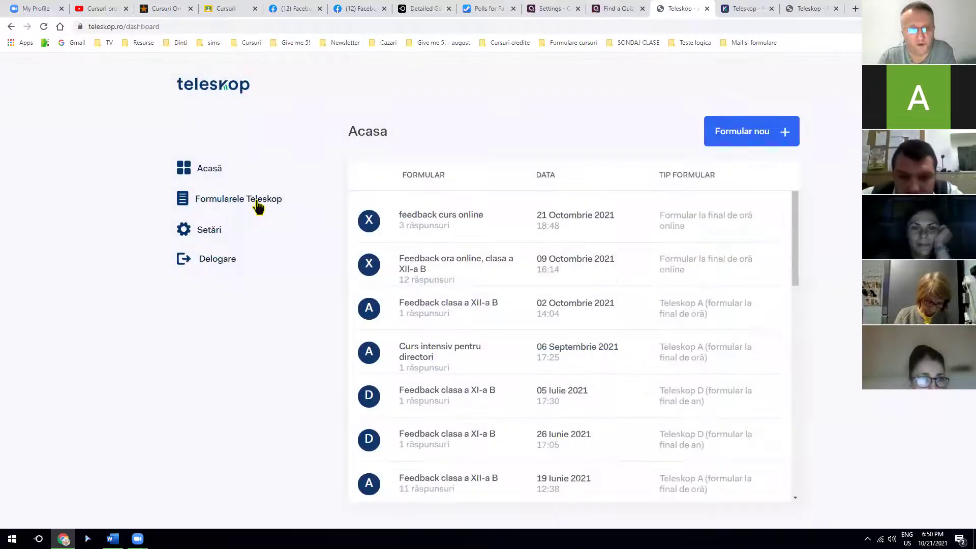
left_click(258, 202)
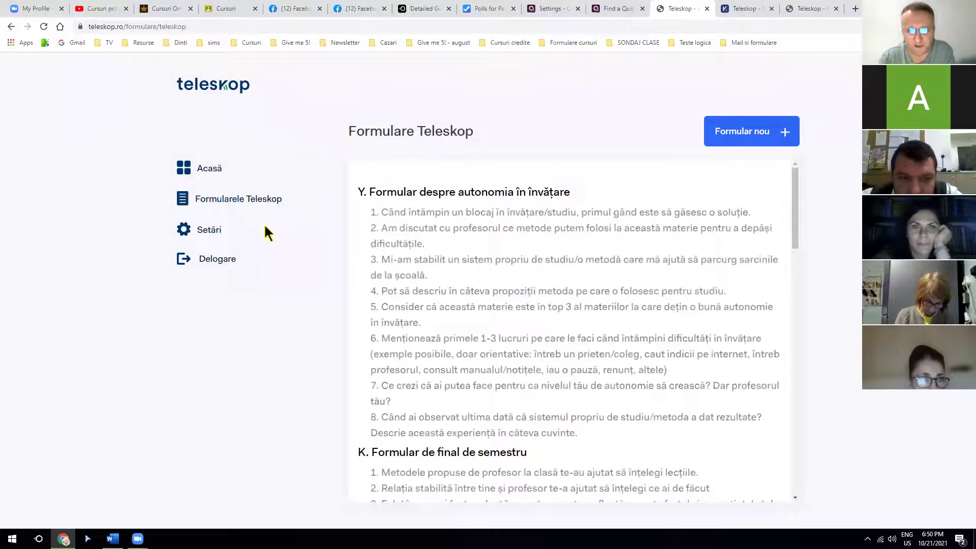
Scroll through the template forms, highlighting the workshop feedback form's questions.
scroll(395, 319, "down", 2)
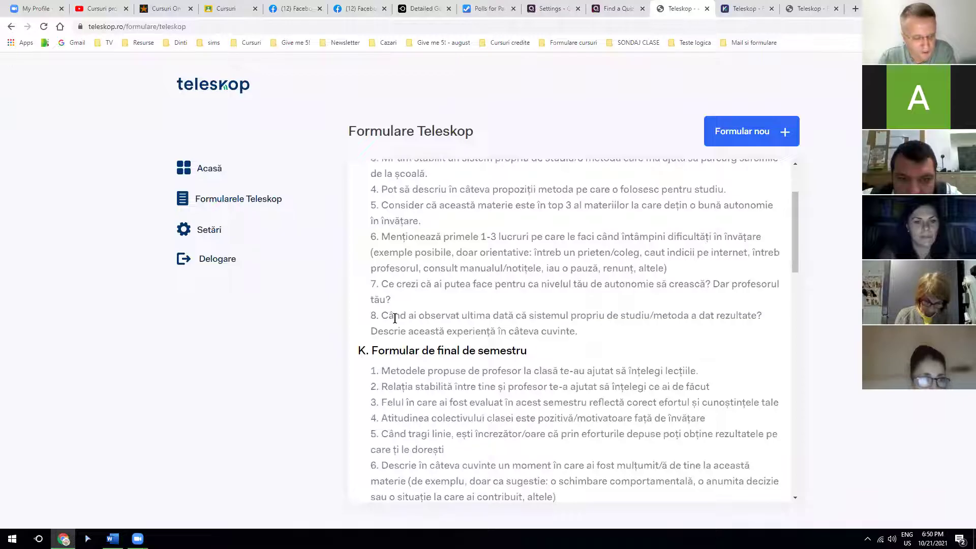
scroll(409, 334, "down", 1)
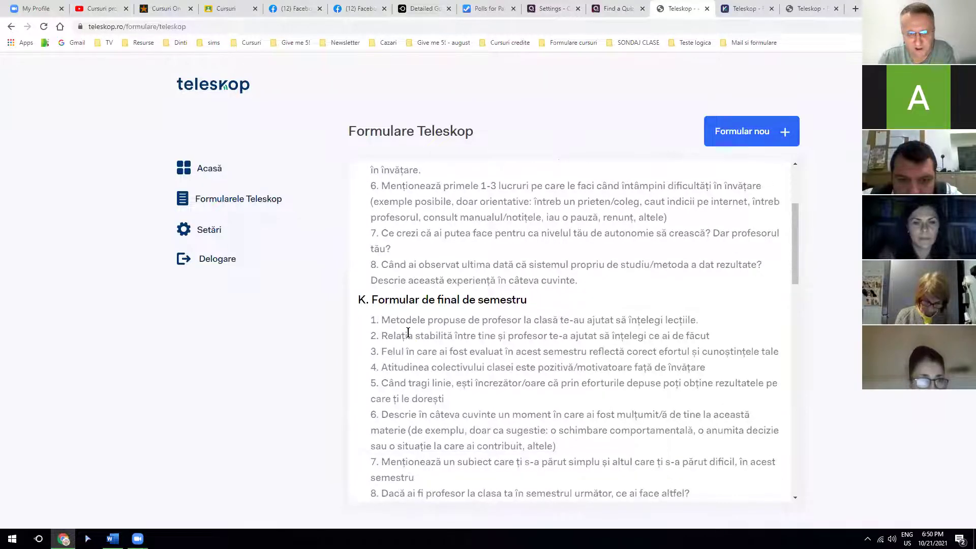
scroll(409, 335, "down", 6)
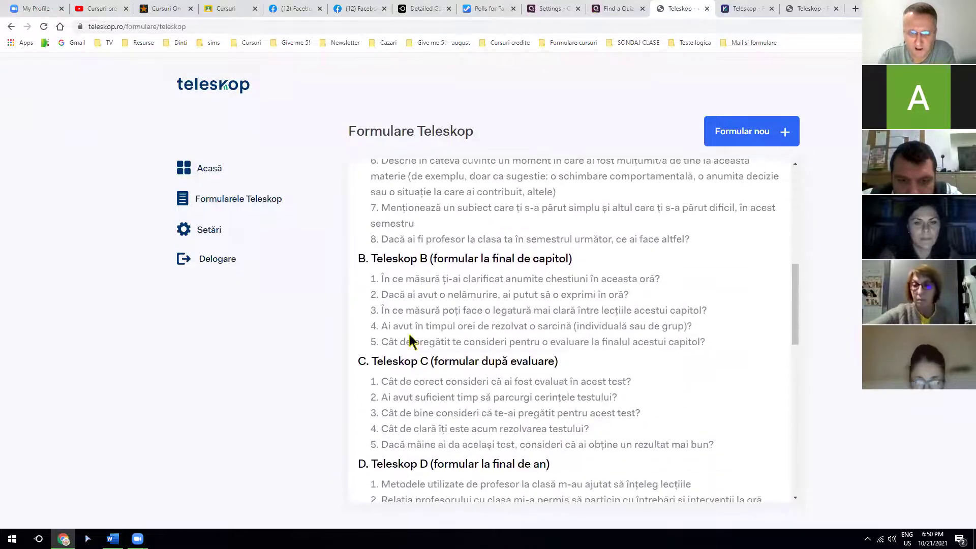
scroll(409, 340, "down", 4)
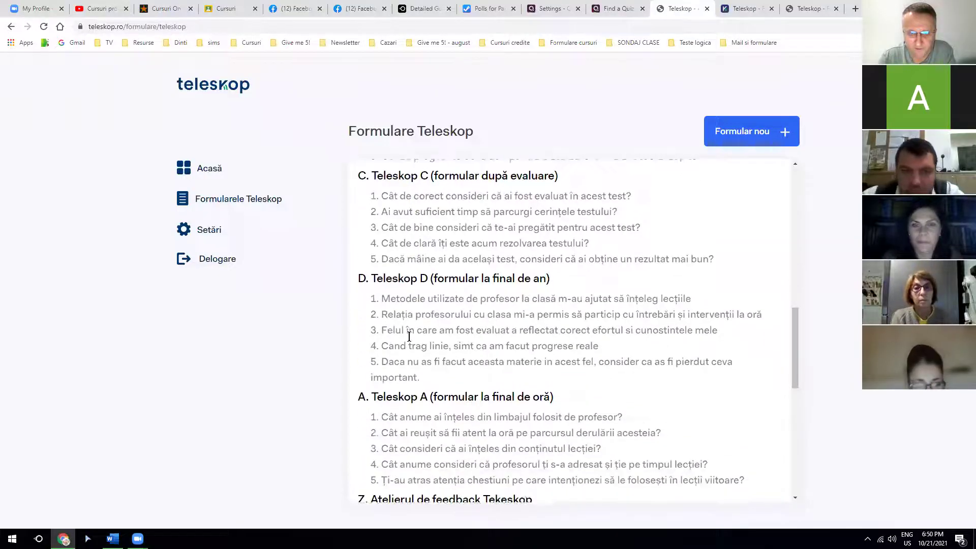
scroll(409, 336, "down", 2)
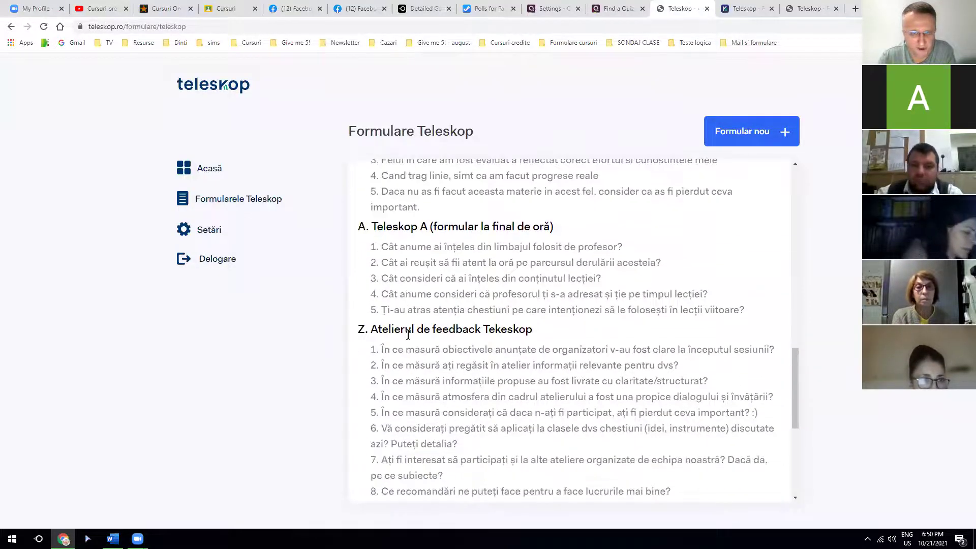
scroll(412, 333, "down", 3)
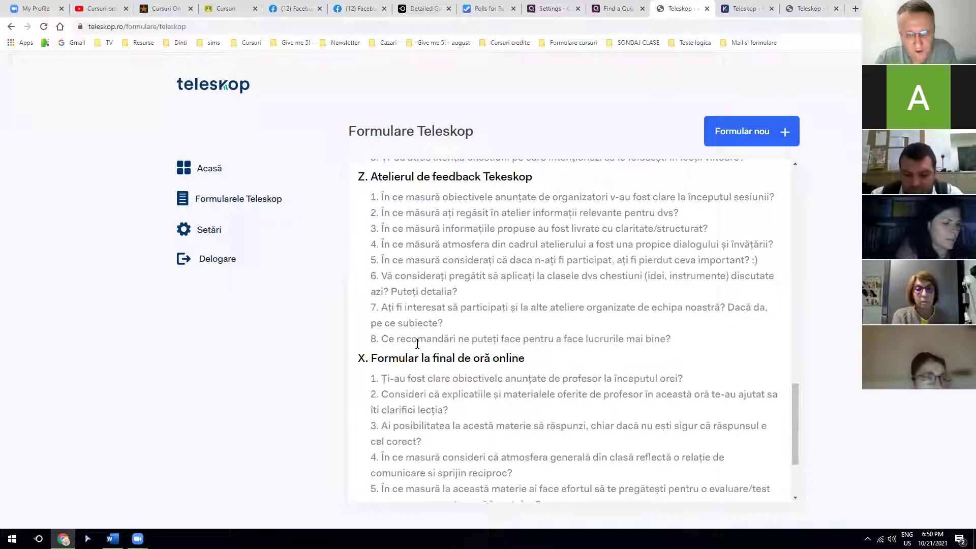
left_click_drag(398, 196, 599, 330)
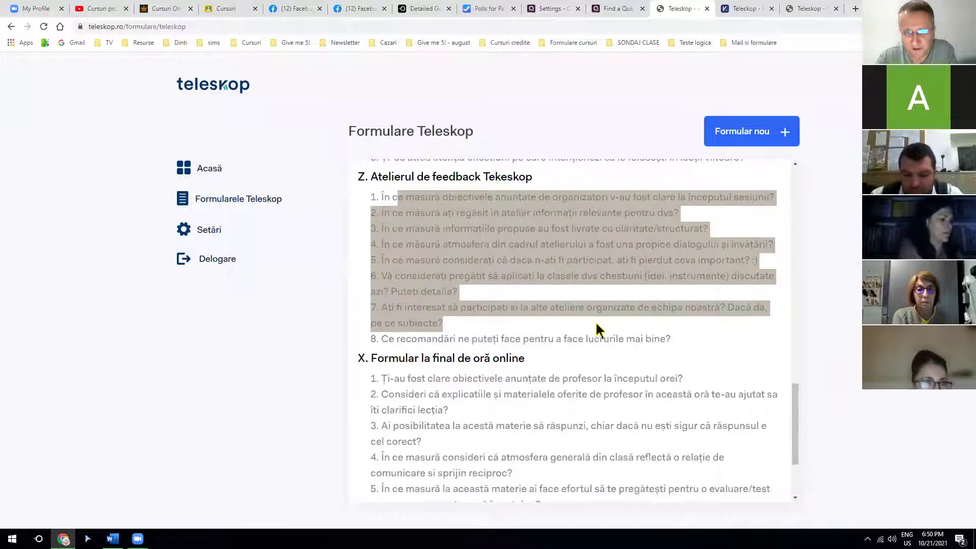
left_click(529, 245)
scroll(531, 281, "down", 3)
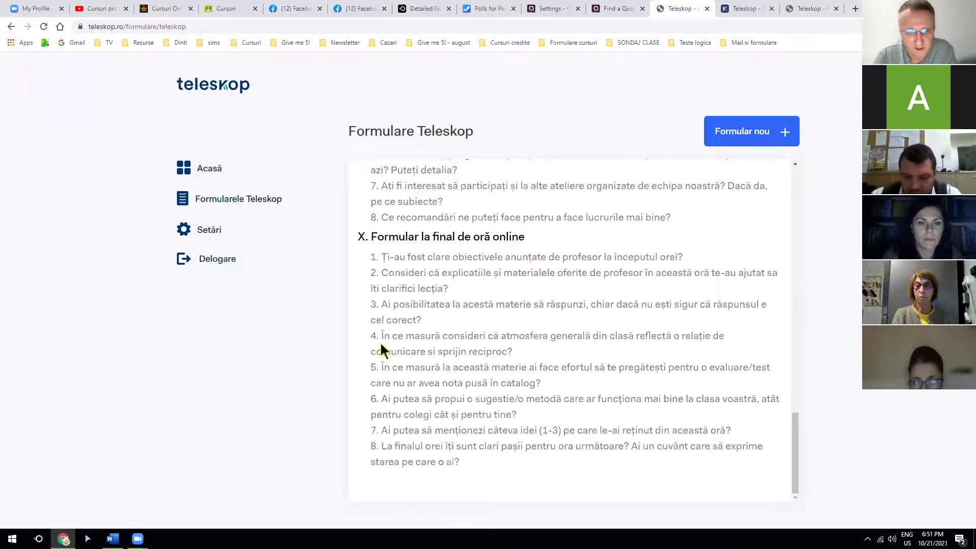
scroll(382, 349, "up", 15)
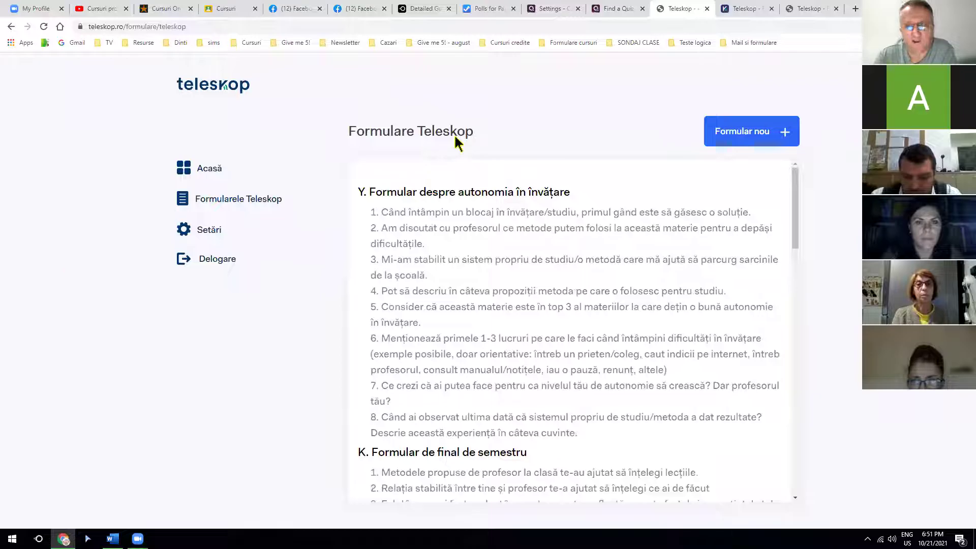
Close the three Teleskop browser tabs.
left_click(801, 11)
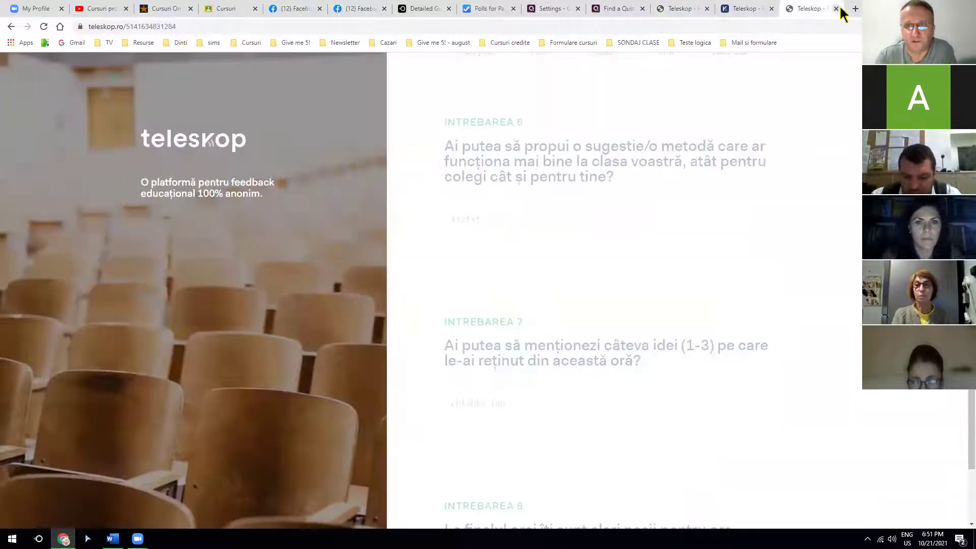
left_click(836, 9)
left_click(836, 9)
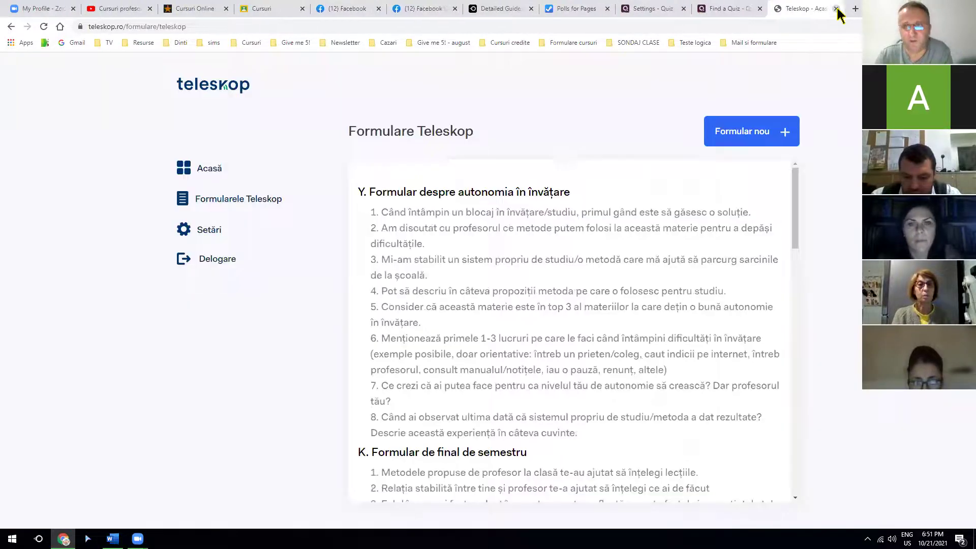
left_click(837, 9)
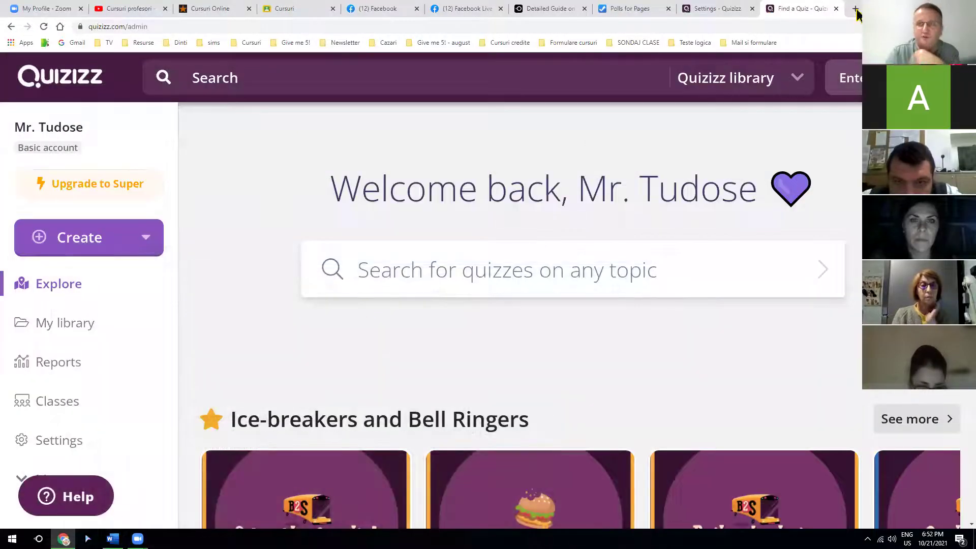
In a new tab, enter 'zoo' in the address bar to reach the Zoom site.
left_click(855, 8)
type("zoo")
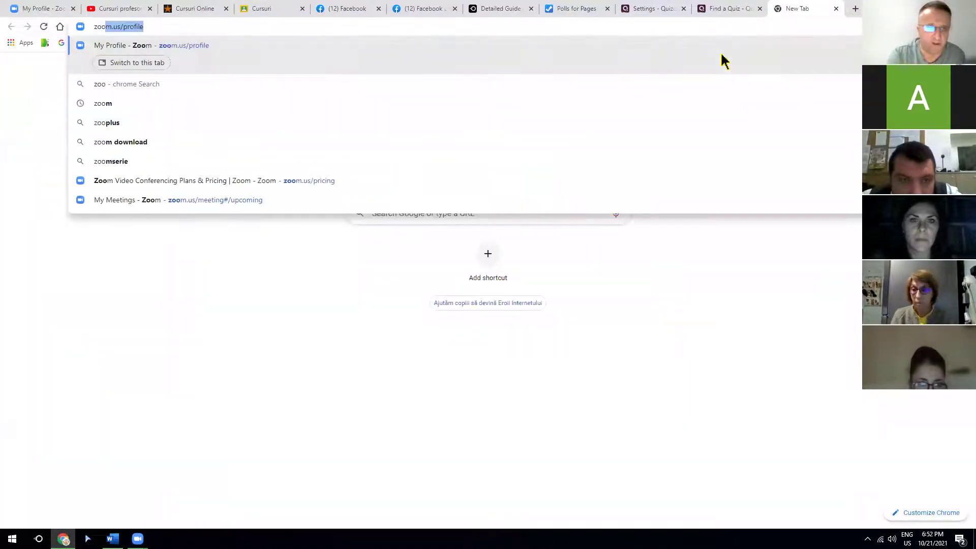
key("Return")
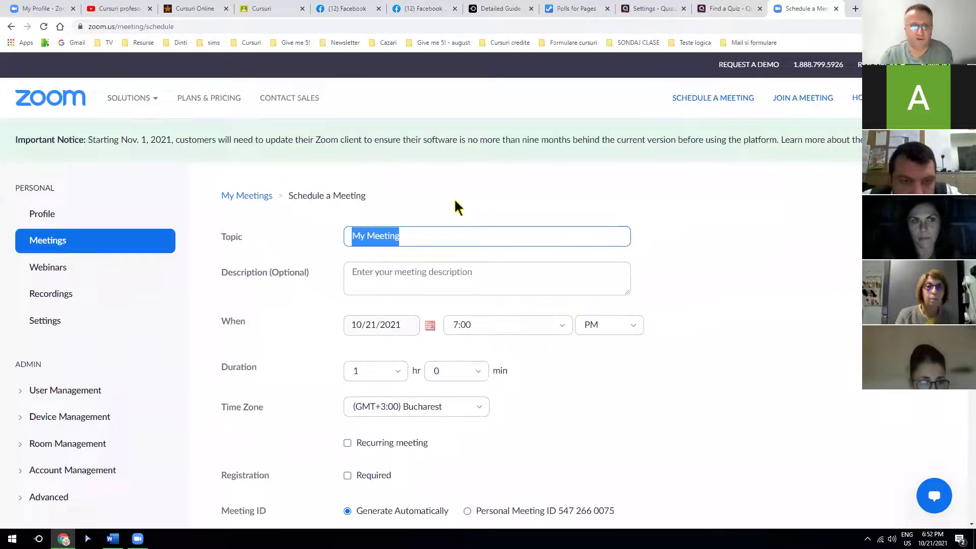
Replace the 'My Meeting' topic with 'Matematica, clasa a II-a'.
type("L")
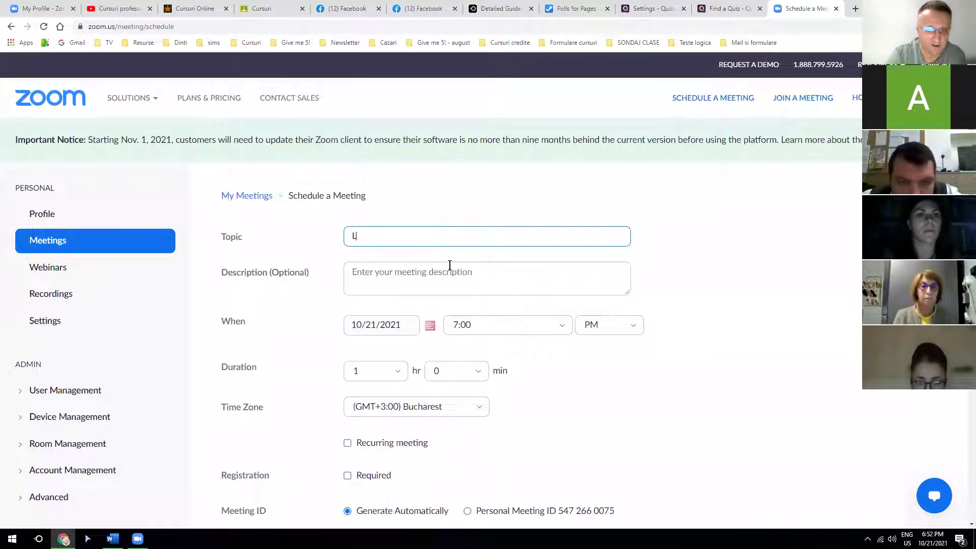
type("Matematica,")
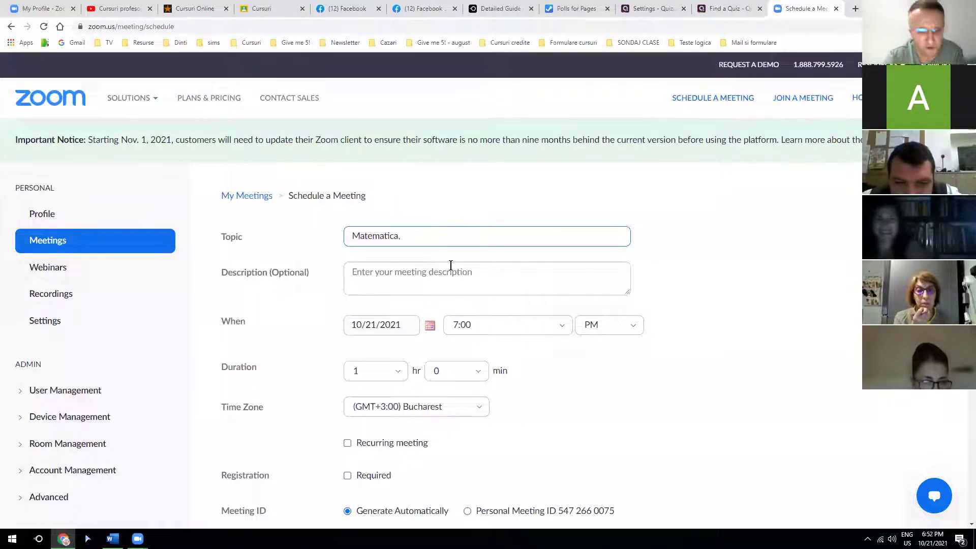
type("d")
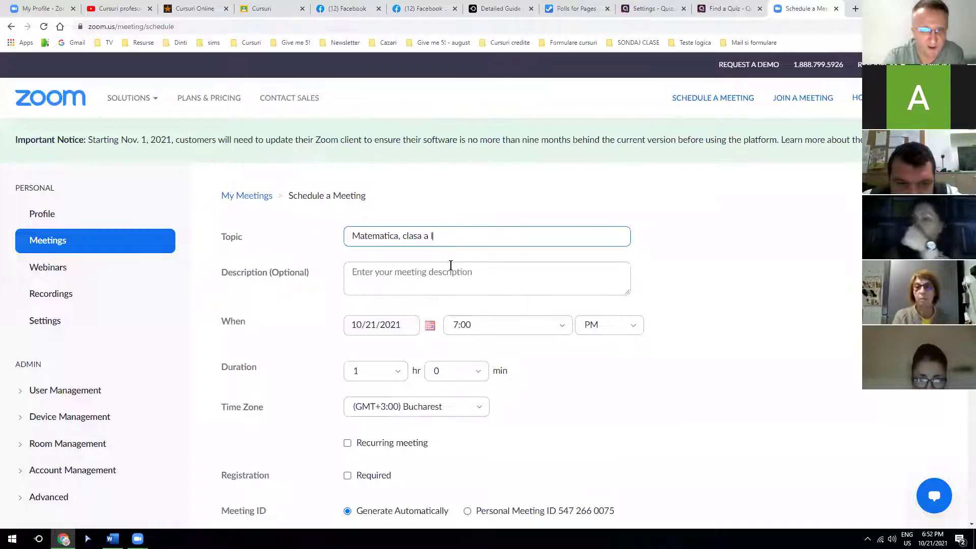
type("I-a")
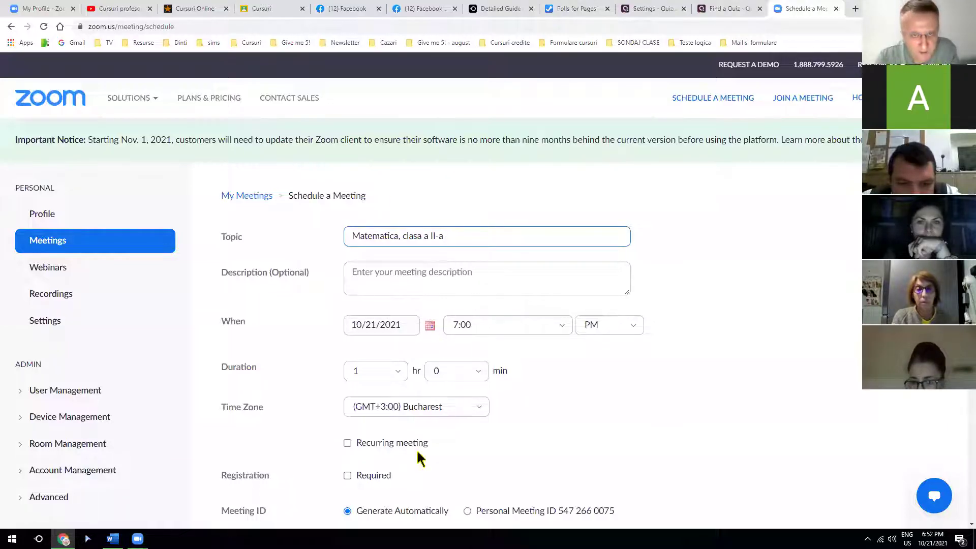
Tick Recurring meeting so it repeats daily until 10/27/2021, and enlarge the page with Ctrl+Plus.
left_click(404, 284)
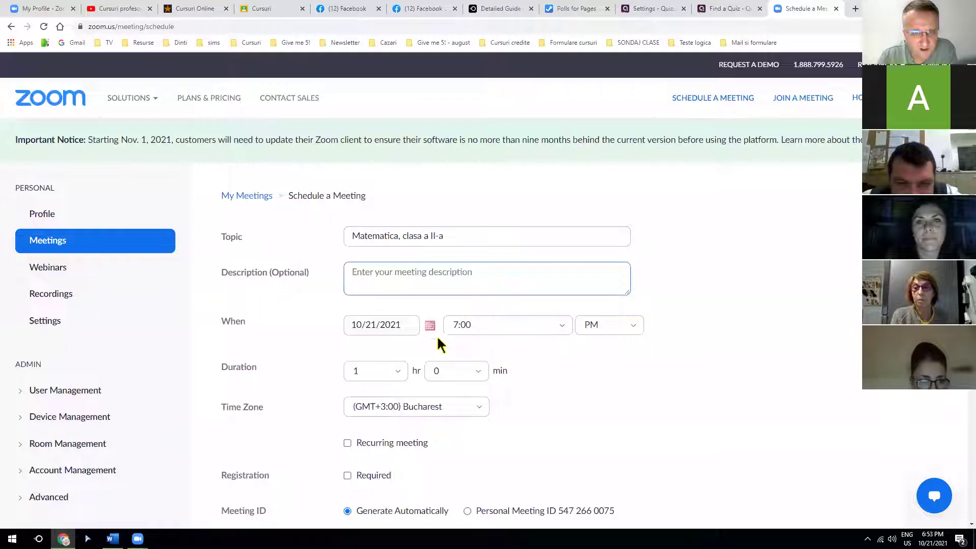
scroll(469, 381, "down", 1)
scroll(470, 384, "down", 1)
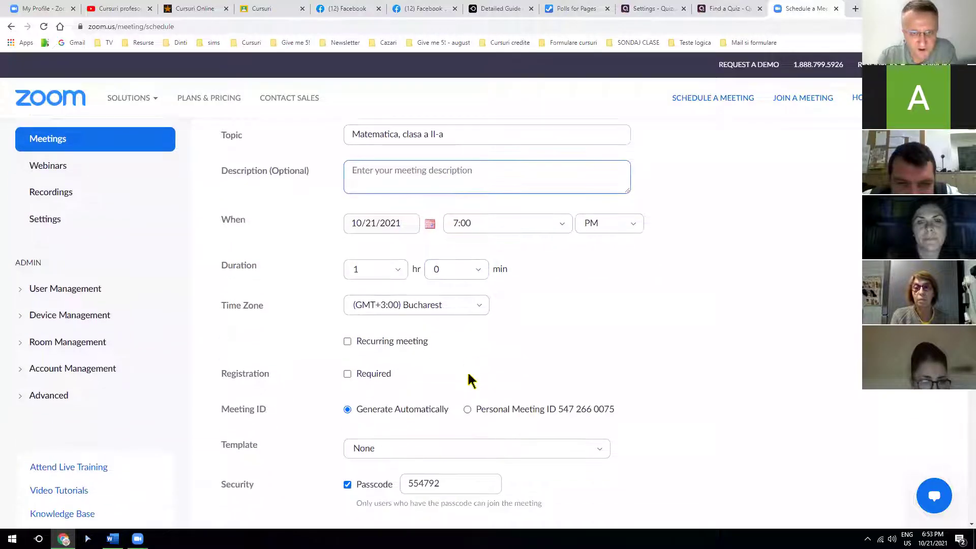
scroll(412, 254, "up", 1)
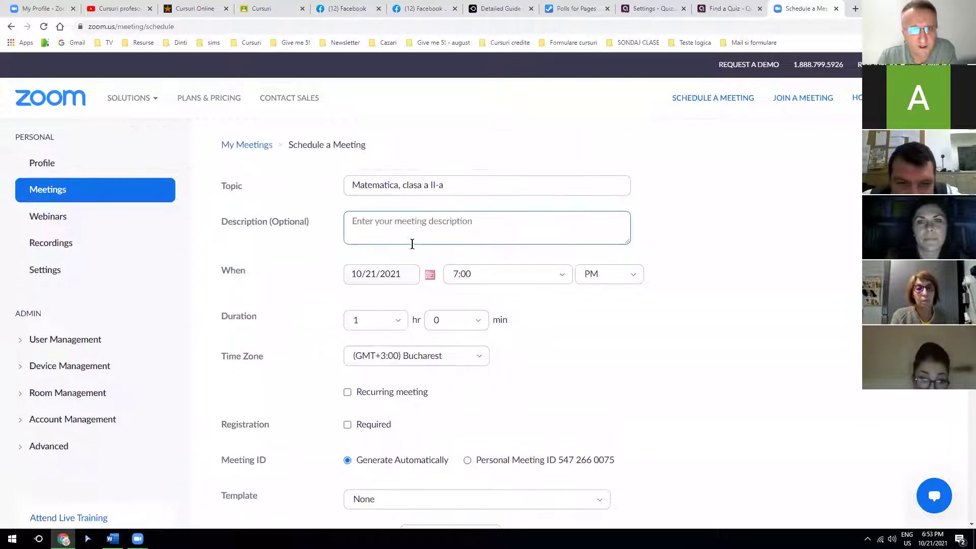
key("shift+Tab")
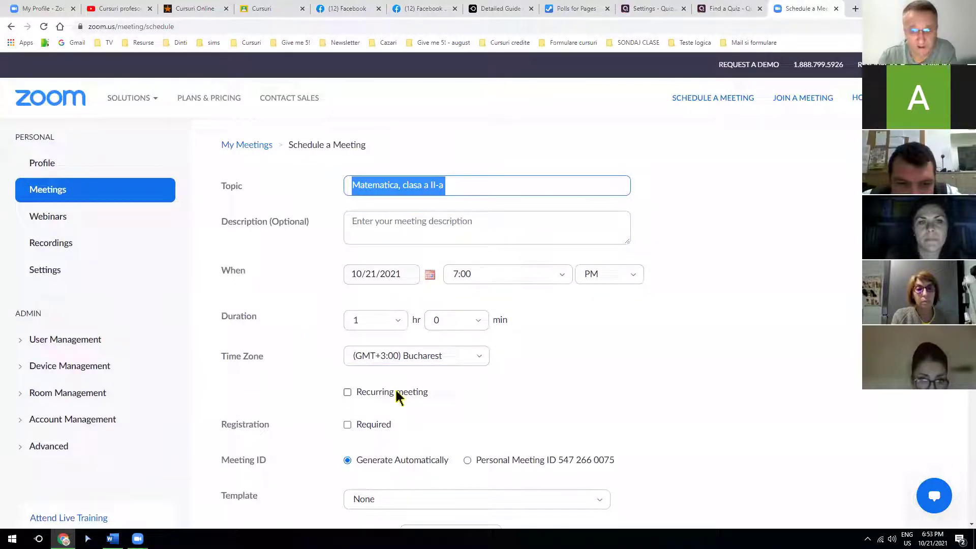
left_click(359, 397)
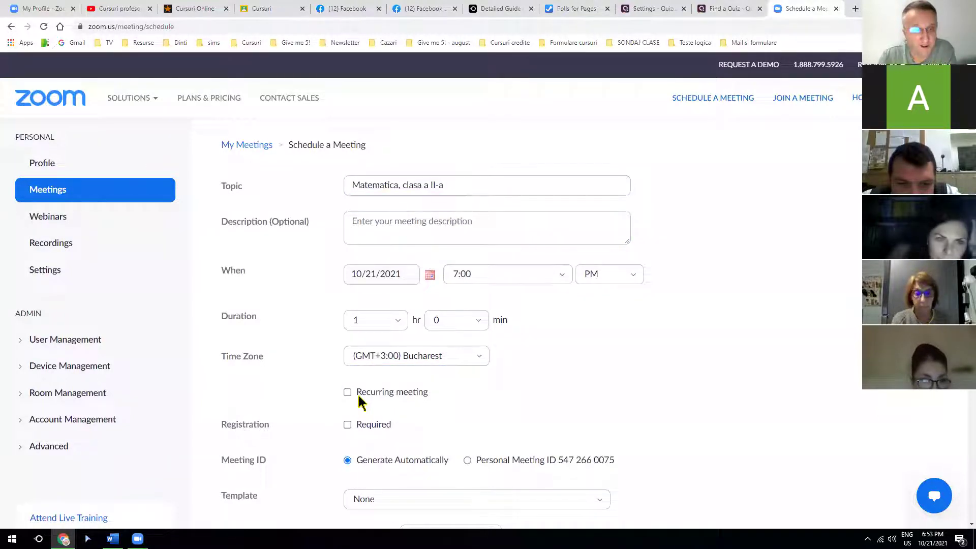
left_click(359, 397)
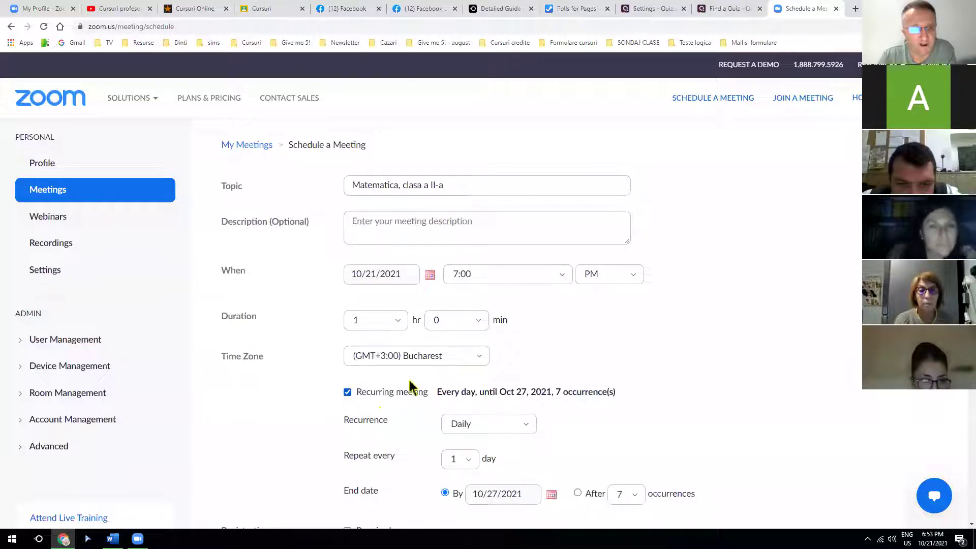
left_click(379, 392)
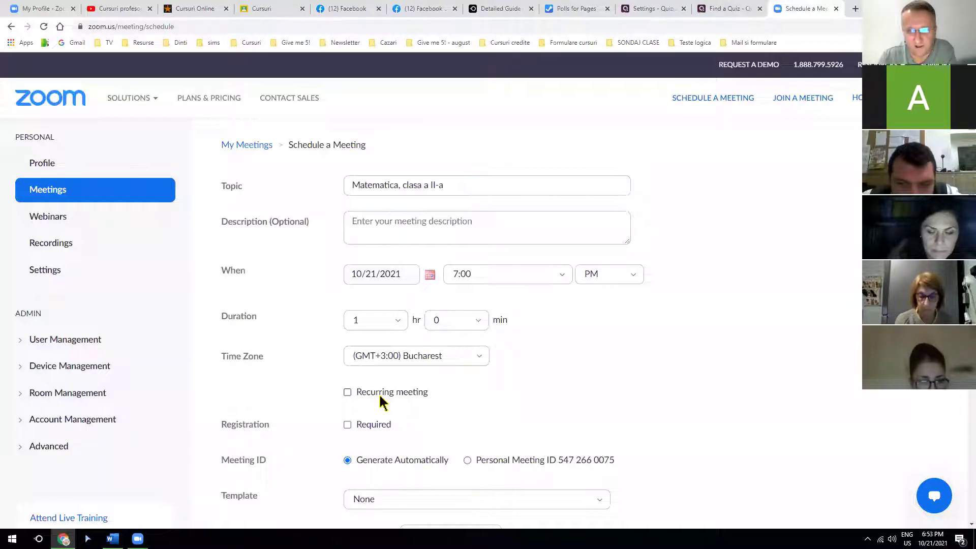
left_click(379, 392)
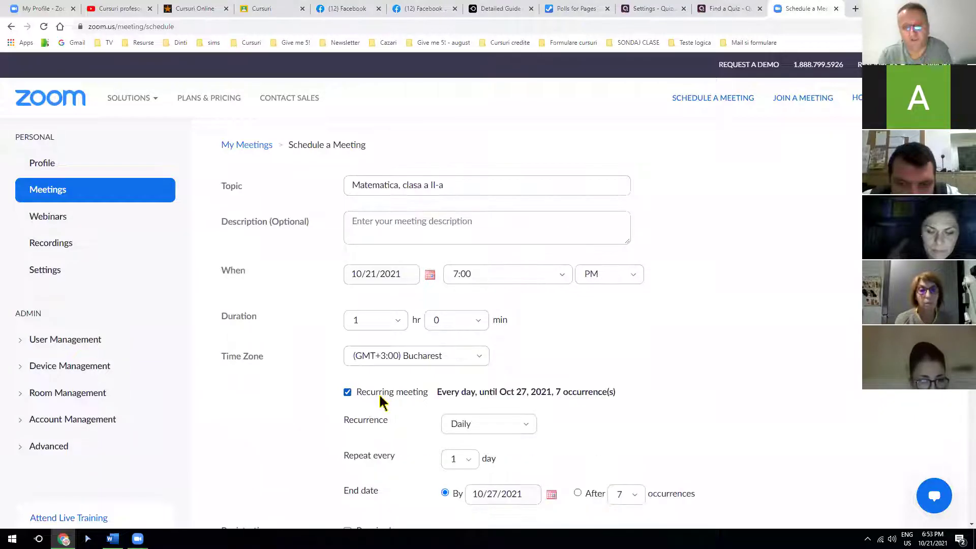
key("ctrl+plus")
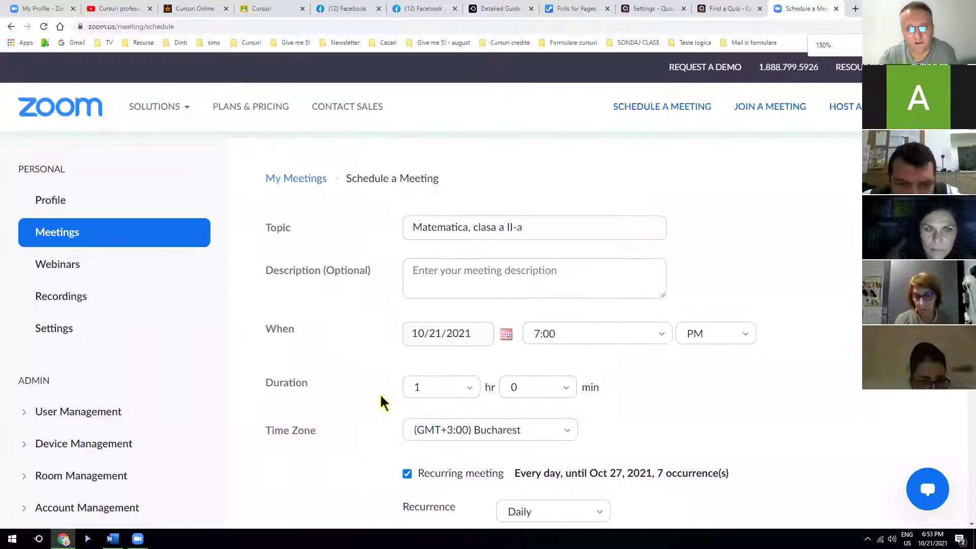
key("ctrl+plus")
scroll(382, 401, "down", 1)
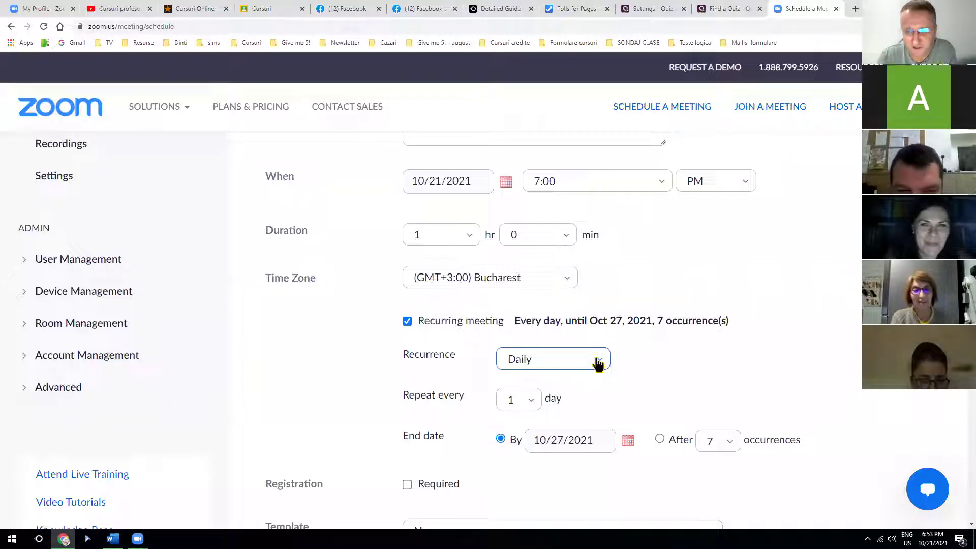
Toggle the Recurring meeting checkbox several times, leaving it switched on.
left_click(422, 327)
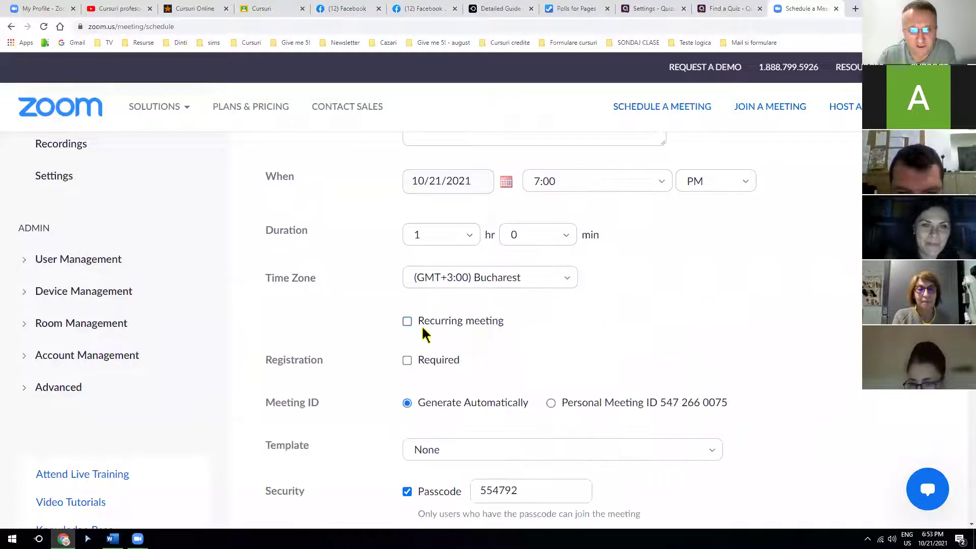
left_click(422, 328)
left_click(423, 328)
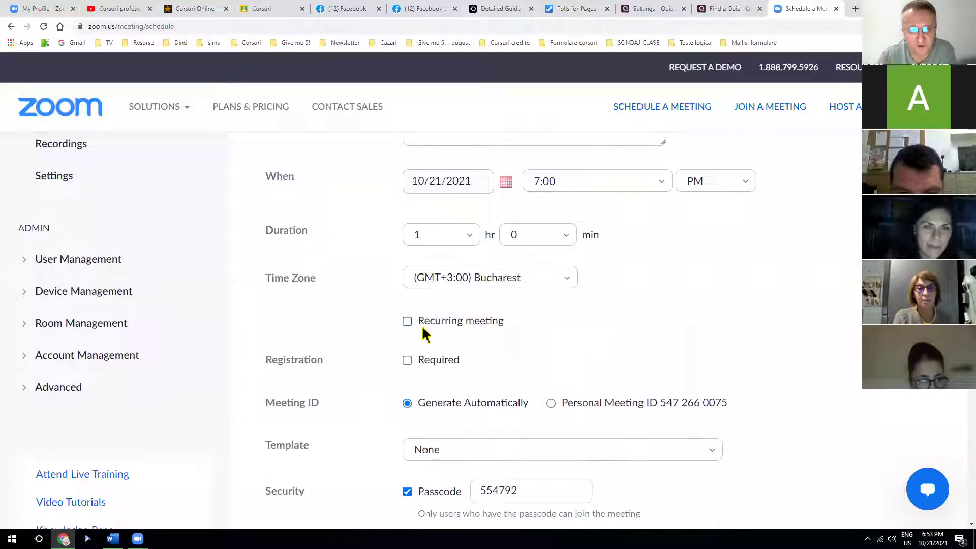
left_click(425, 331)
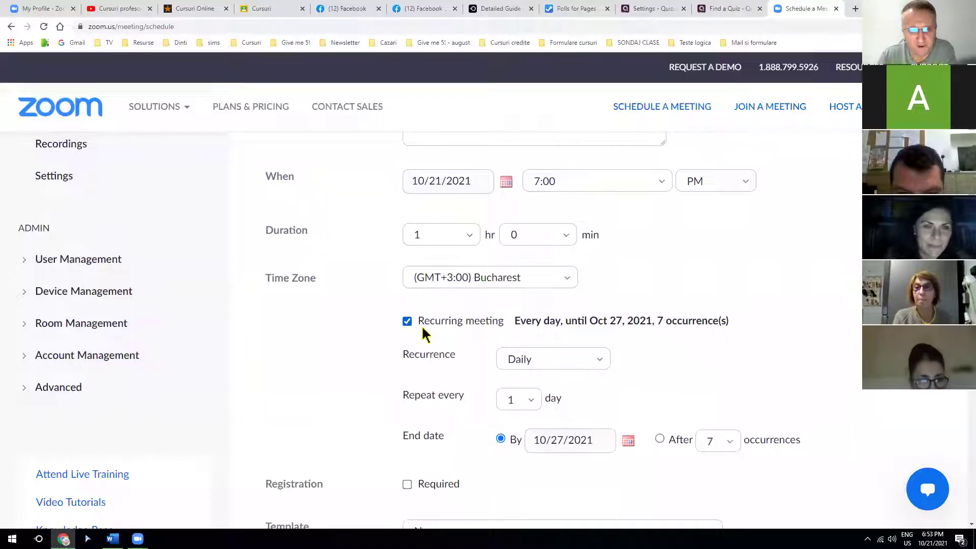
left_click(425, 333)
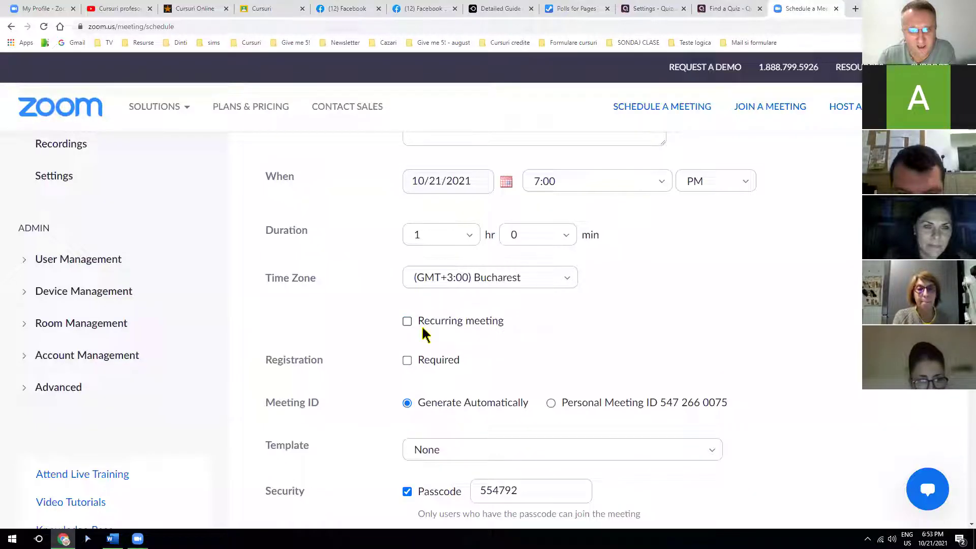
left_click(425, 333)
scroll(450, 211, "up", 1)
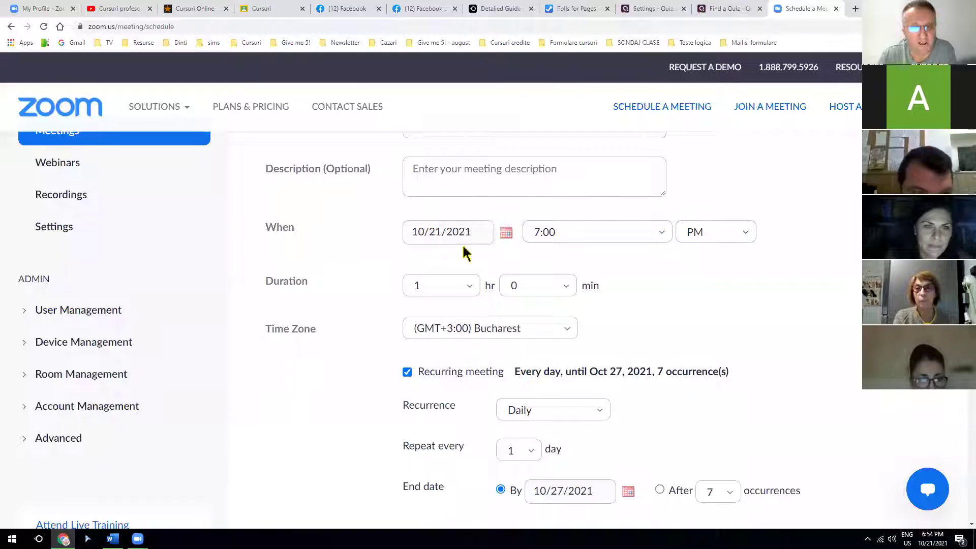
left_click(474, 232)
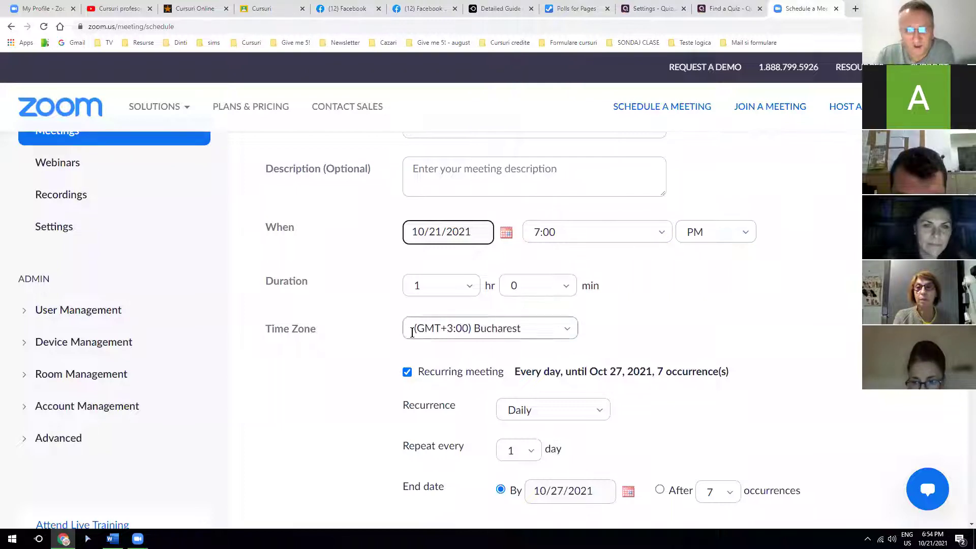
left_click(409, 375)
left_click(410, 375)
scroll(559, 380, "down", 1)
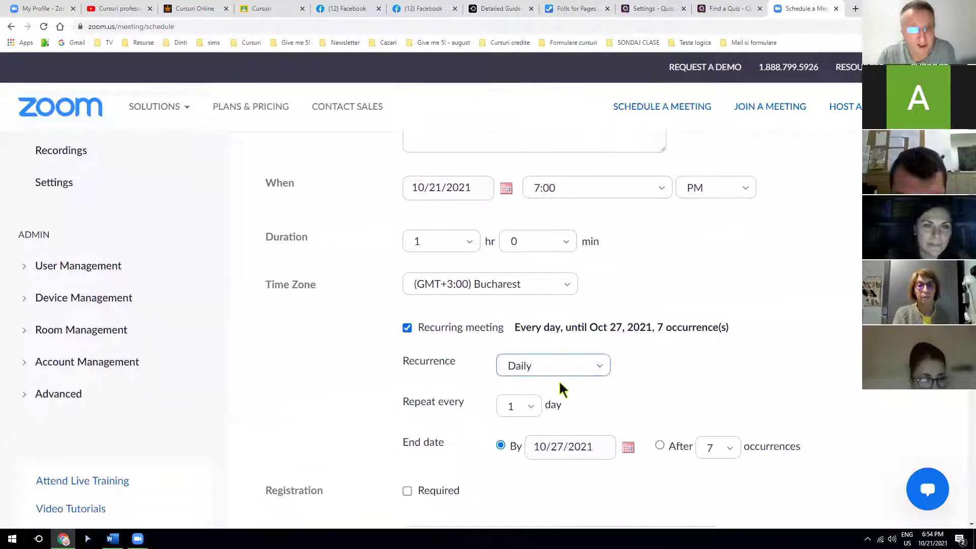
Change the recurrence pattern from Daily to No Fixed Time.
left_click(568, 363)
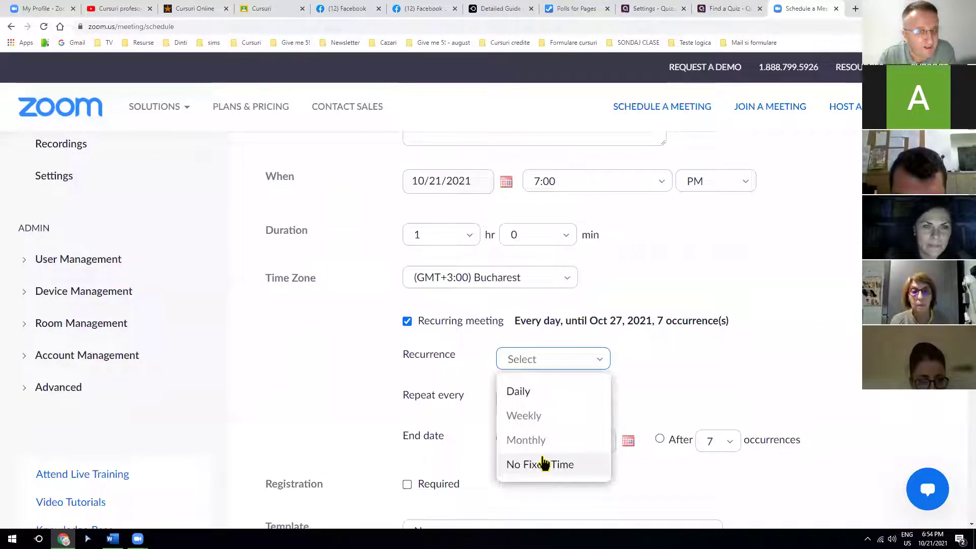
left_click(565, 359)
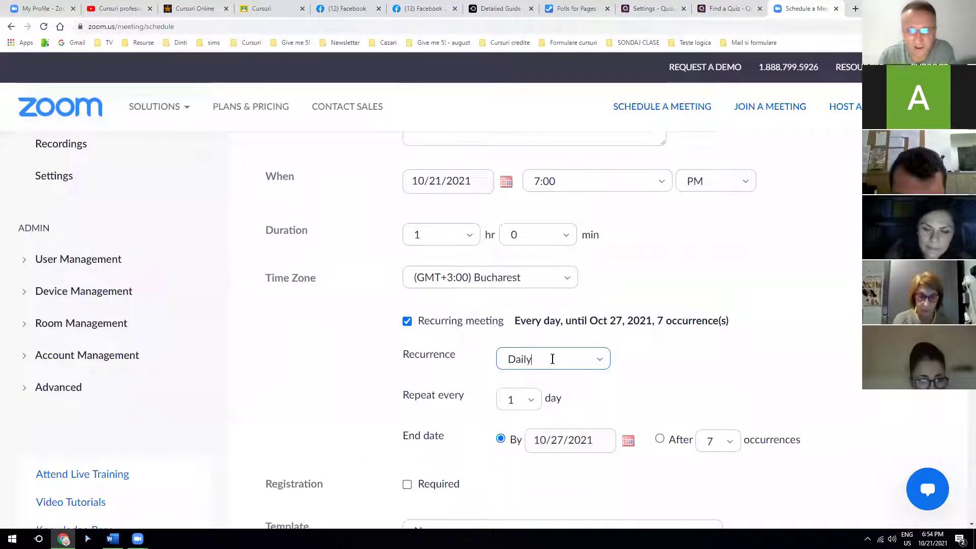
left_click(553, 359)
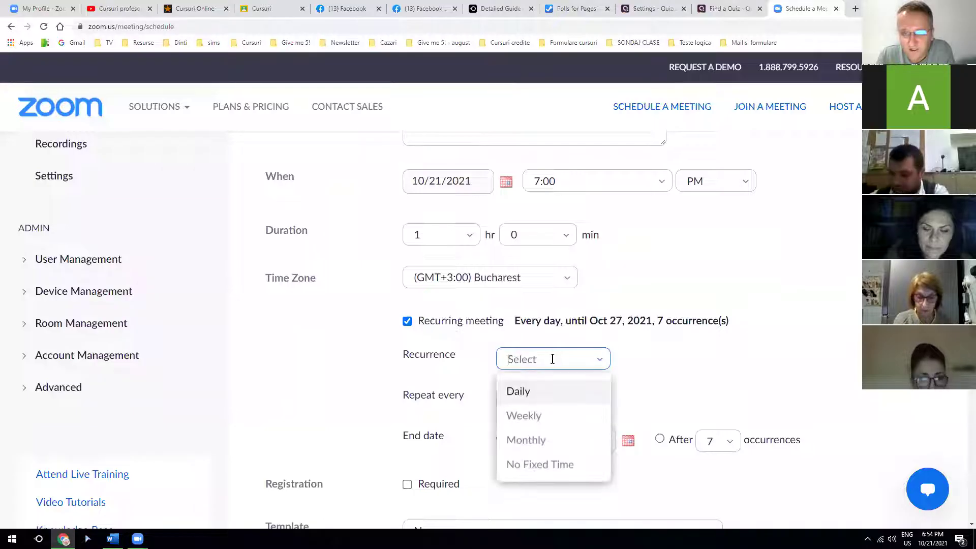
left_click(550, 465)
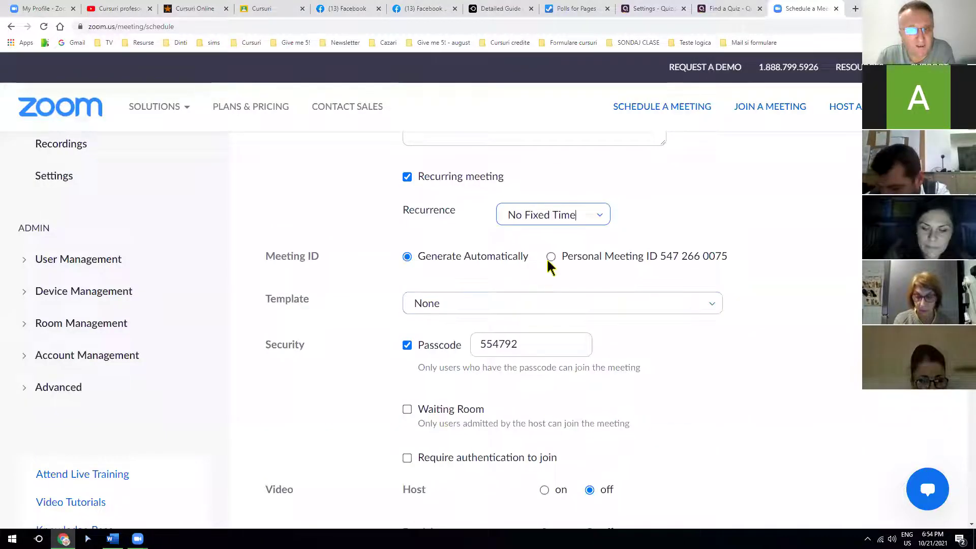
double_click(534, 342)
type("curs")
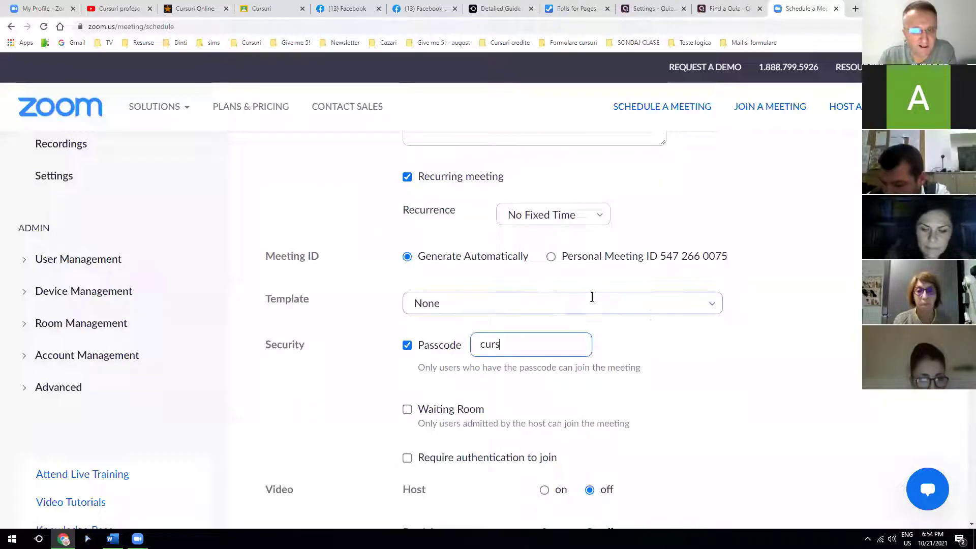
scroll(503, 269, "up", 2)
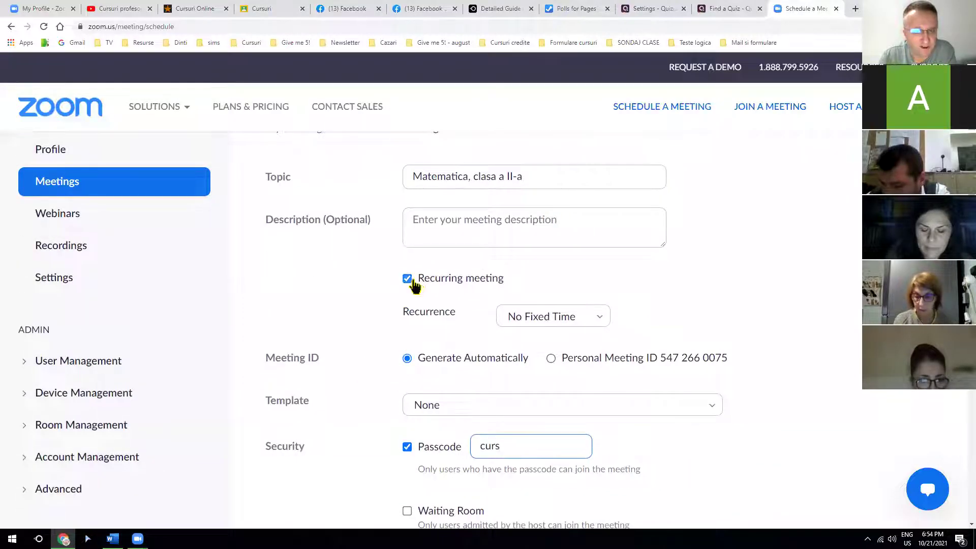
left_click(412, 281)
left_click(432, 425)
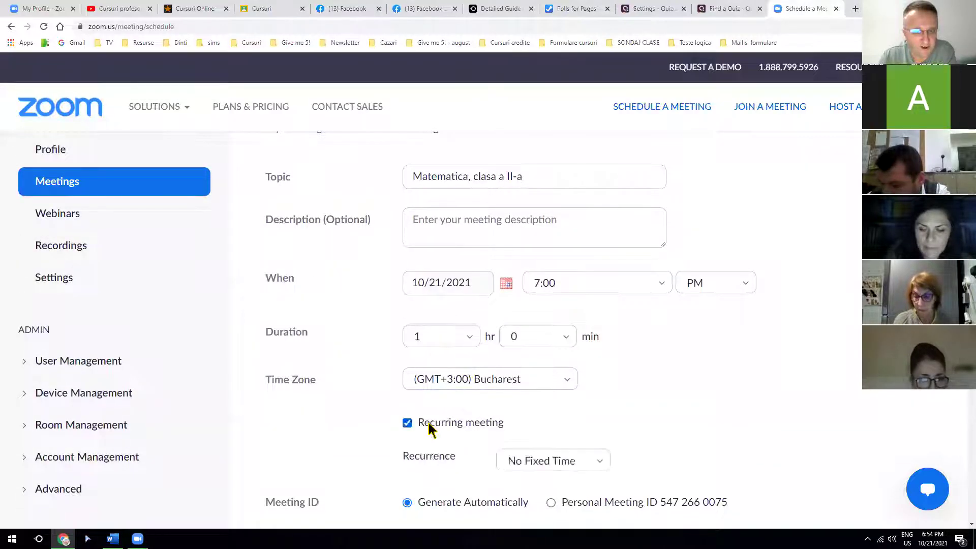
Set the recurrence to No Fixed Time again.
scroll(475, 434, "down", 4)
scroll(546, 366, "down", 2)
left_click(557, 163)
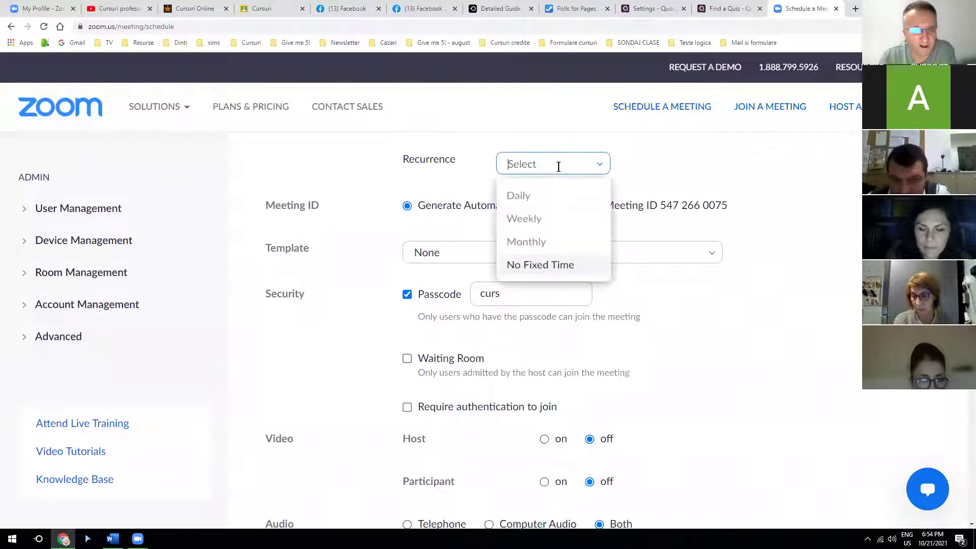
left_click(546, 275)
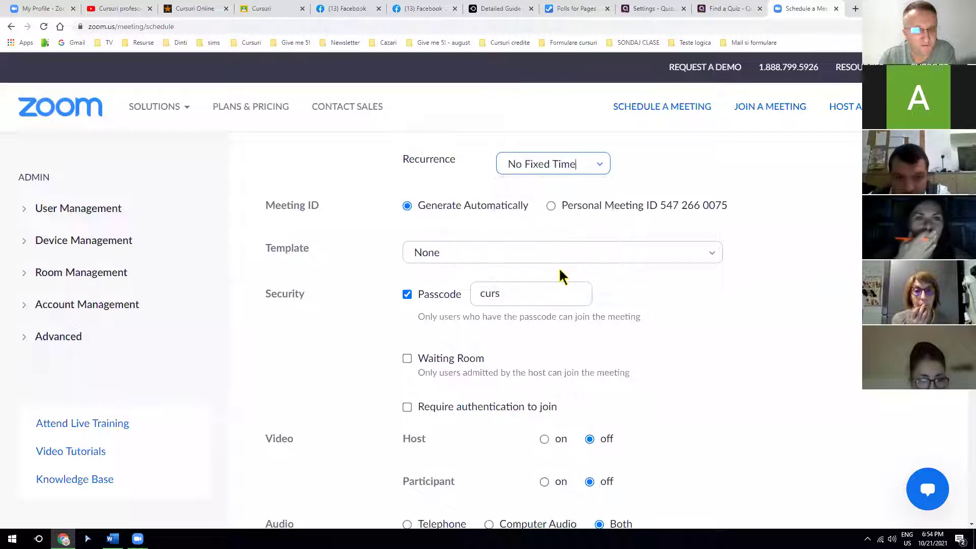
Save the scheduled meeting.
left_click_drag(515, 292, 381, 298)
left_click(528, 287)
scroll(508, 382, "down", 9)
left_click(453, 427)
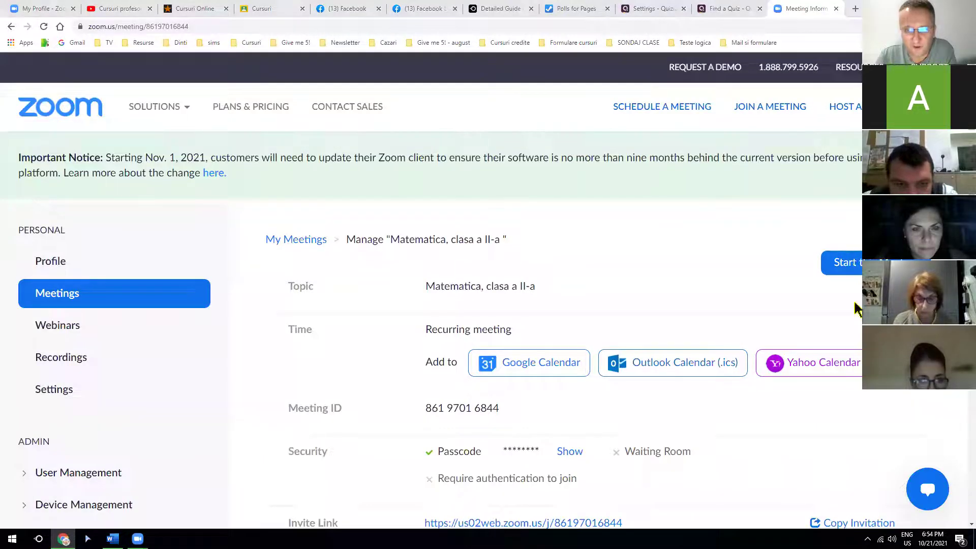
Preview the meeting invitation text and close it with Cancel.
scroll(856, 308, "down", 3)
left_click(847, 370)
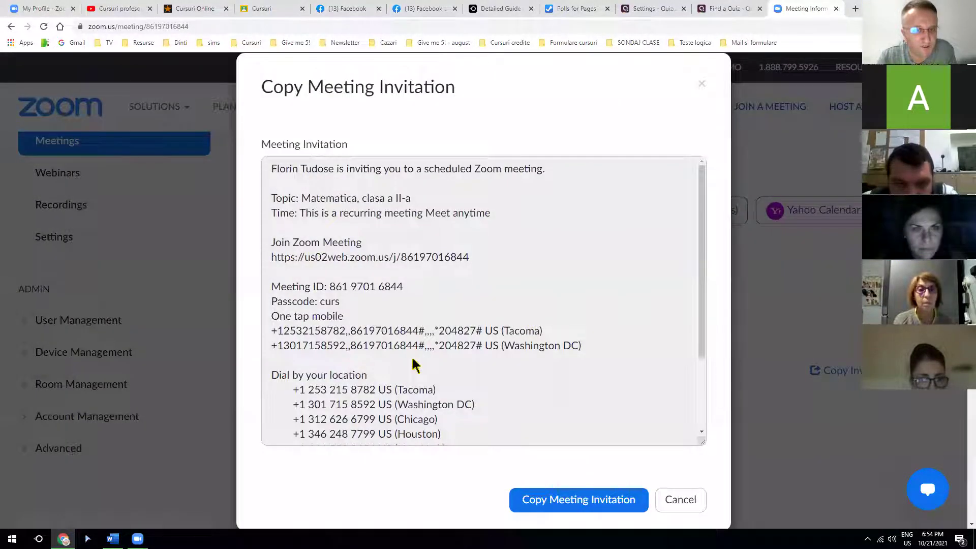
left_click_drag(391, 74, 569, 176)
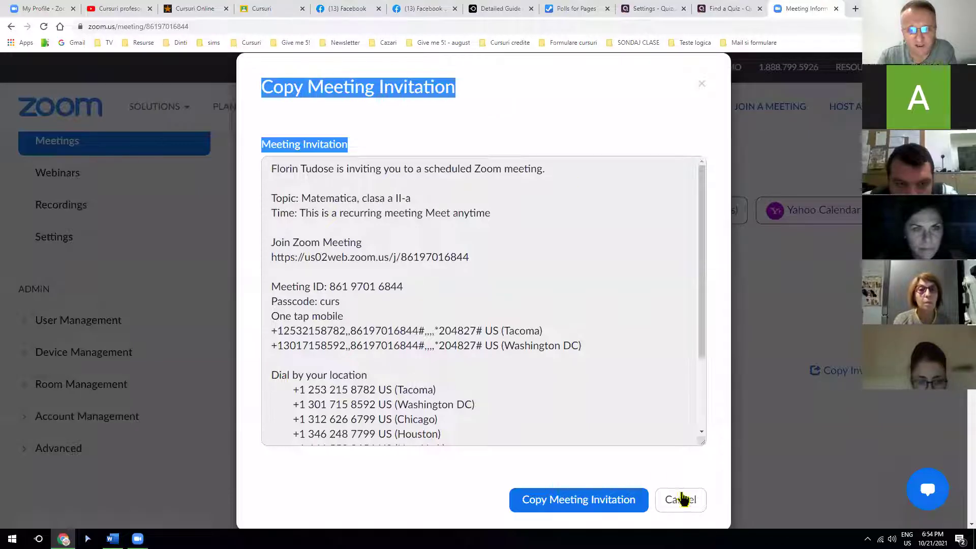
left_click(681, 499)
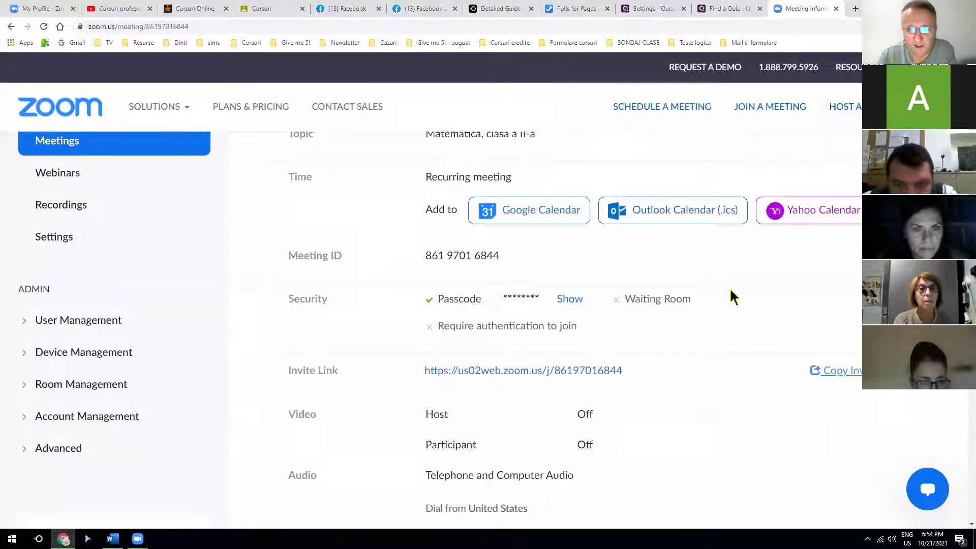
Open the saved meeting's Edit form.
scroll(730, 288, "up", 1)
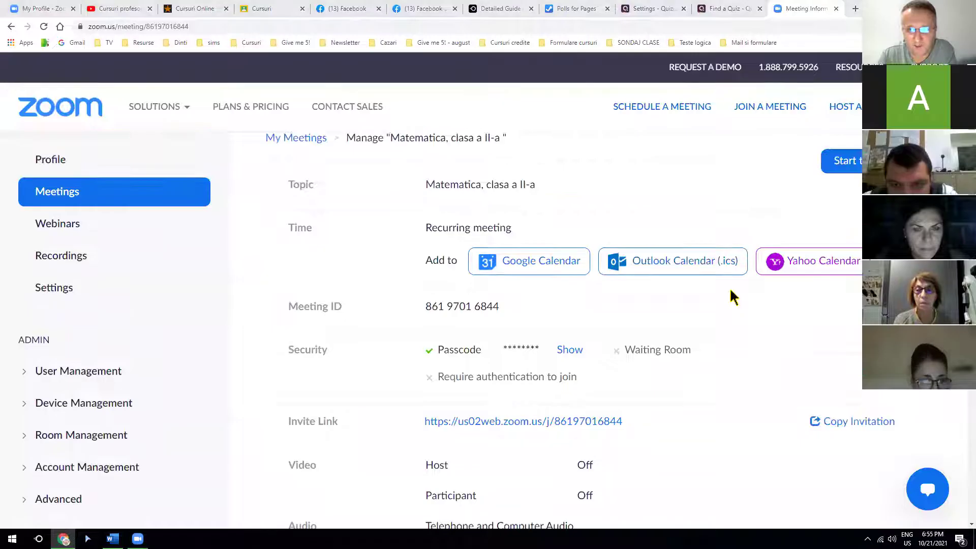
scroll(660, 340, "down", 10)
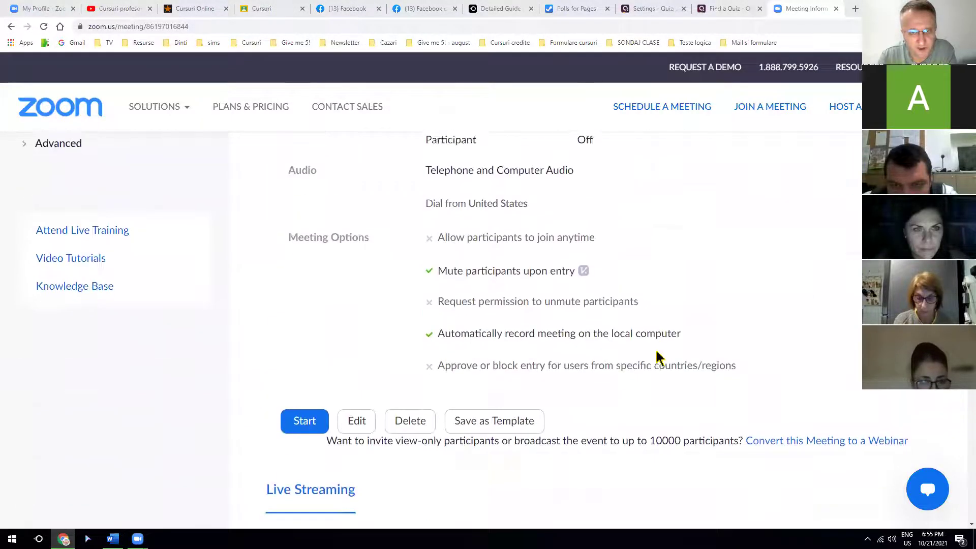
left_click(357, 268)
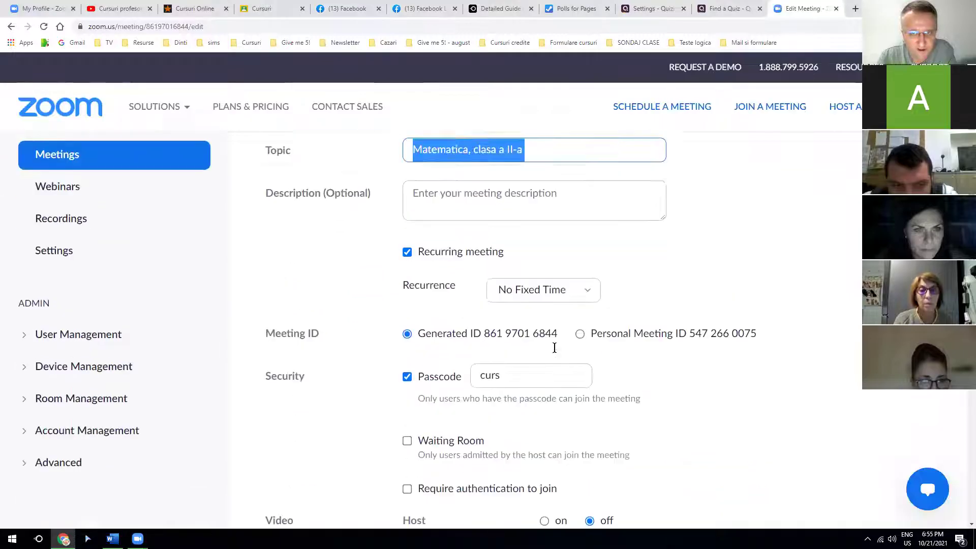
Set meeting audio to Computer Audio only.
scroll(554, 351, "down", 5)
scroll(556, 358, "down", 2)
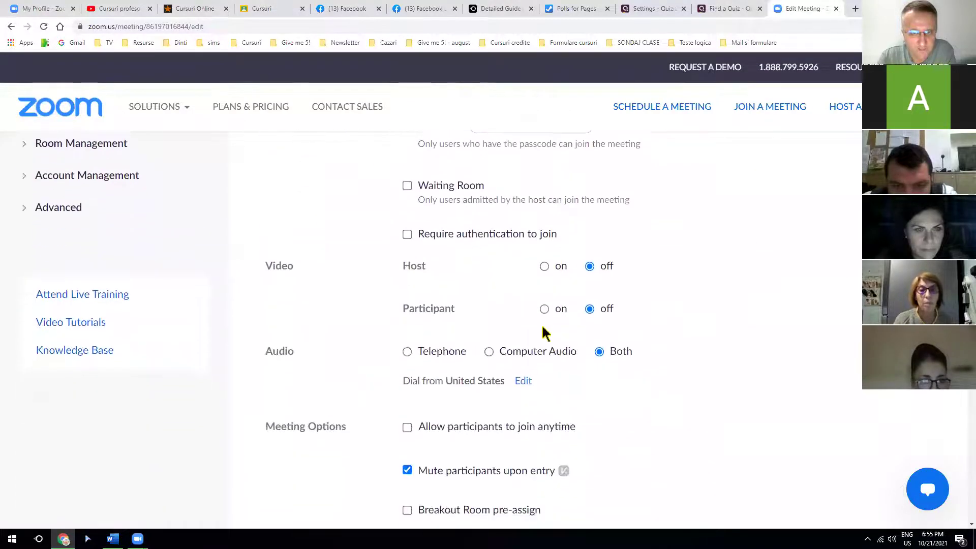
left_click(514, 355)
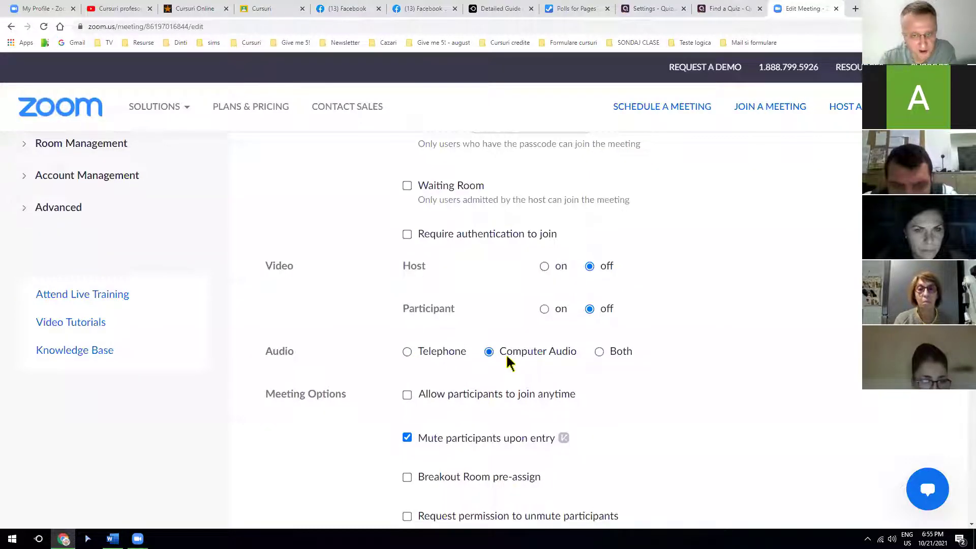
scroll(506, 361, "down", 2)
scroll(447, 325, "down", 1)
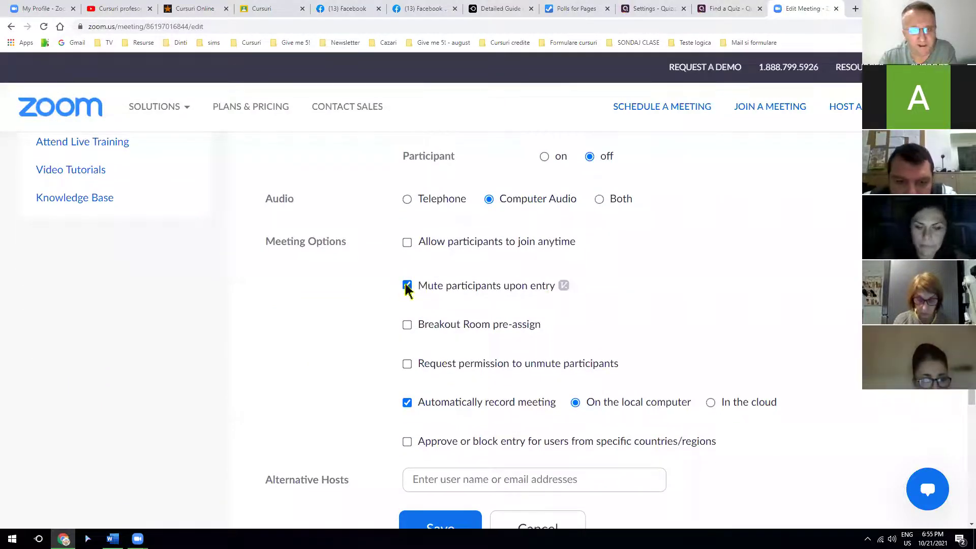
Keep Automatically record meeting on the local computer enabled.
left_click(410, 404)
left_click(410, 403)
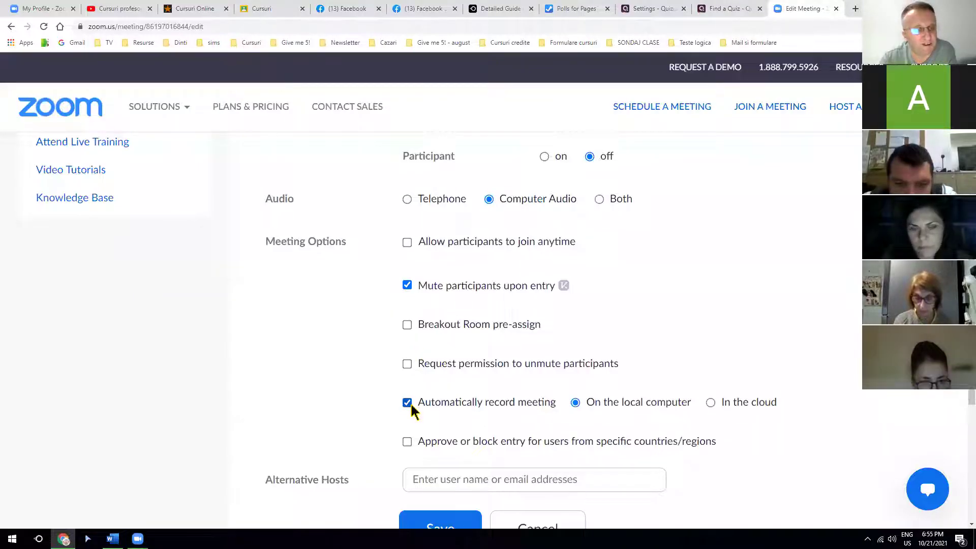
left_click(409, 403)
left_click(410, 404)
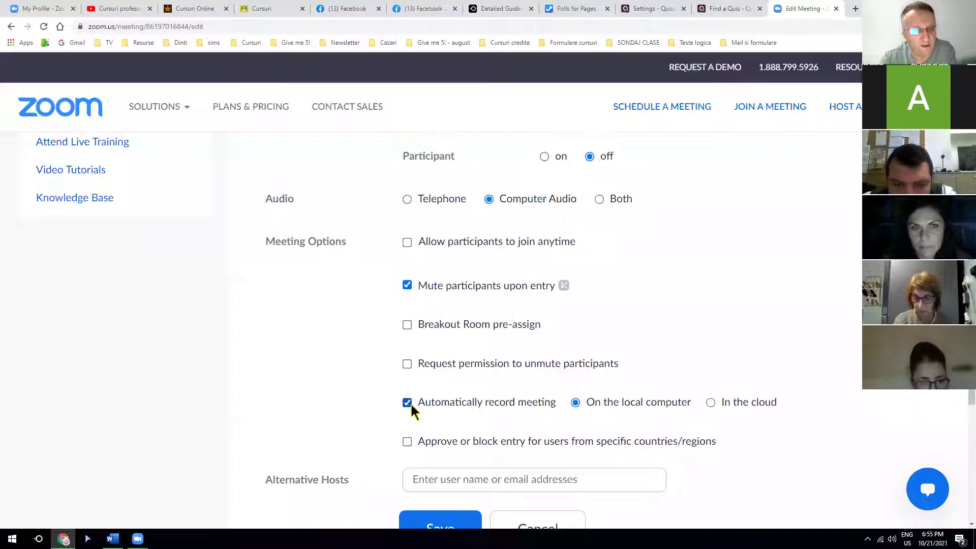
left_click(409, 404)
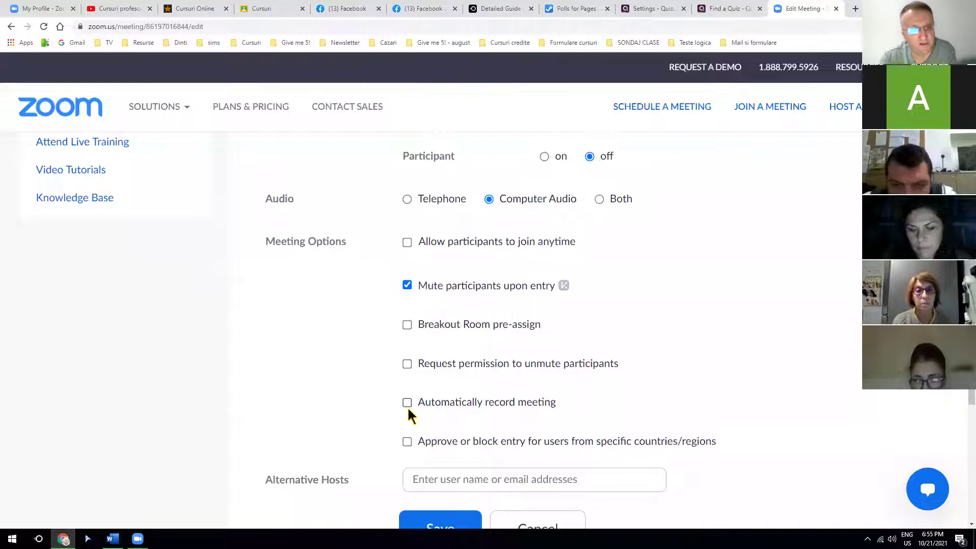
left_click(408, 410)
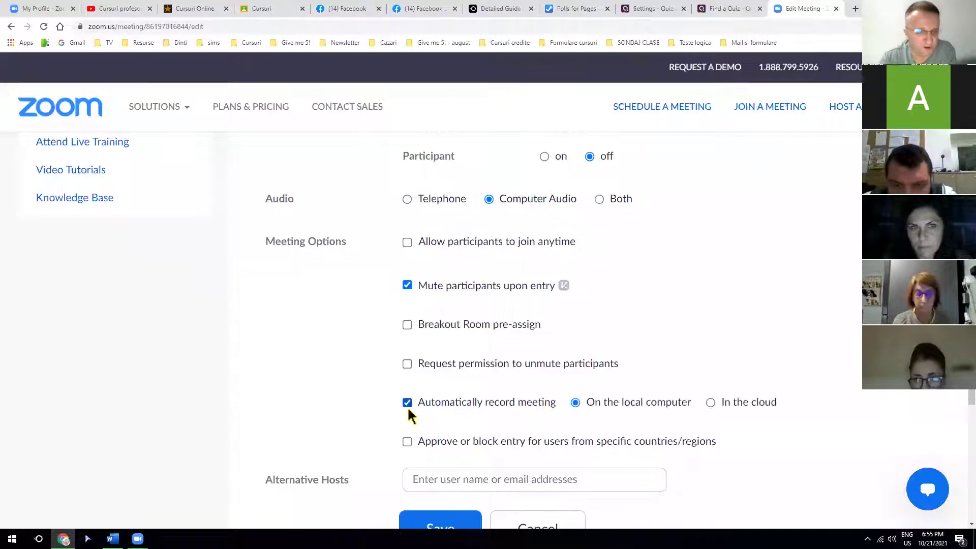
left_click(408, 409)
left_click(409, 410)
Enable breakout room pre-assignment.
scroll(408, 411, "down", 2)
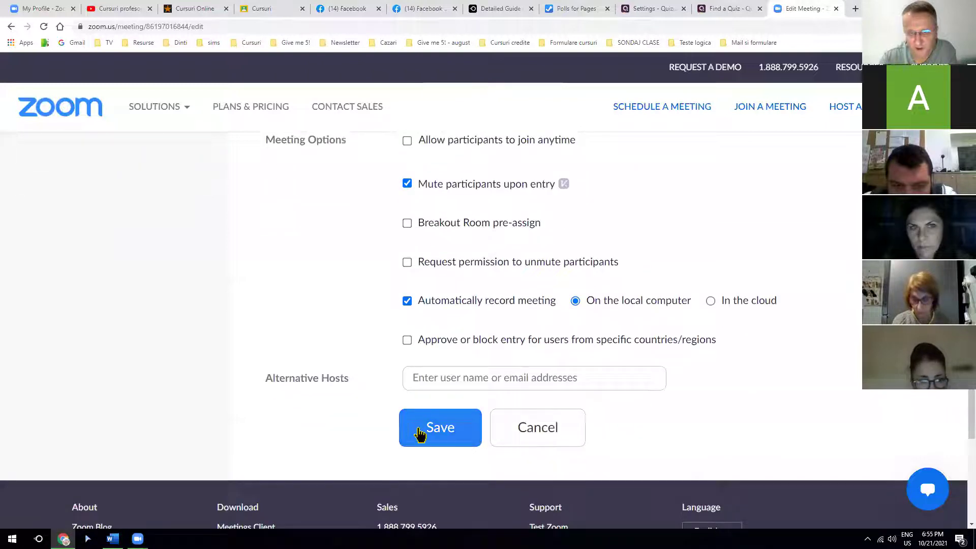
left_click(439, 421)
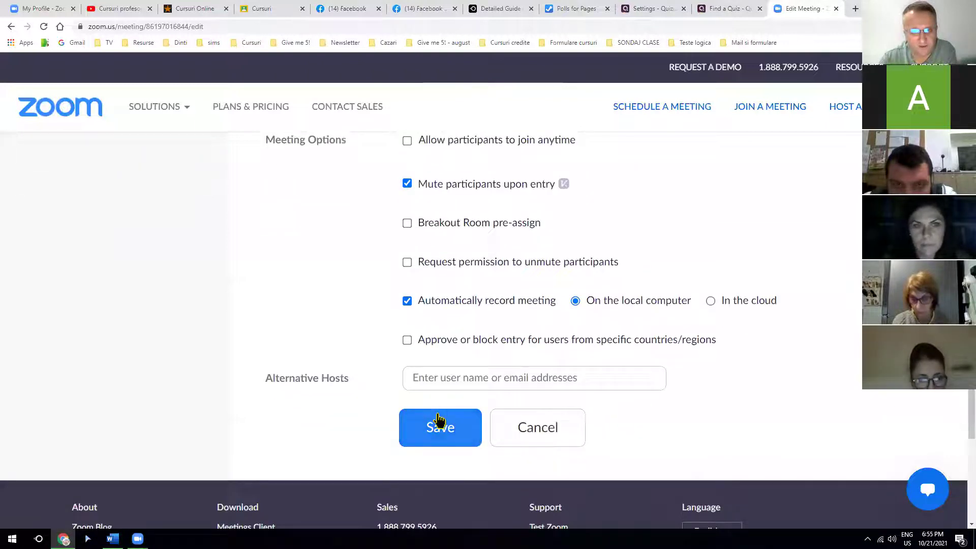
left_click(443, 221)
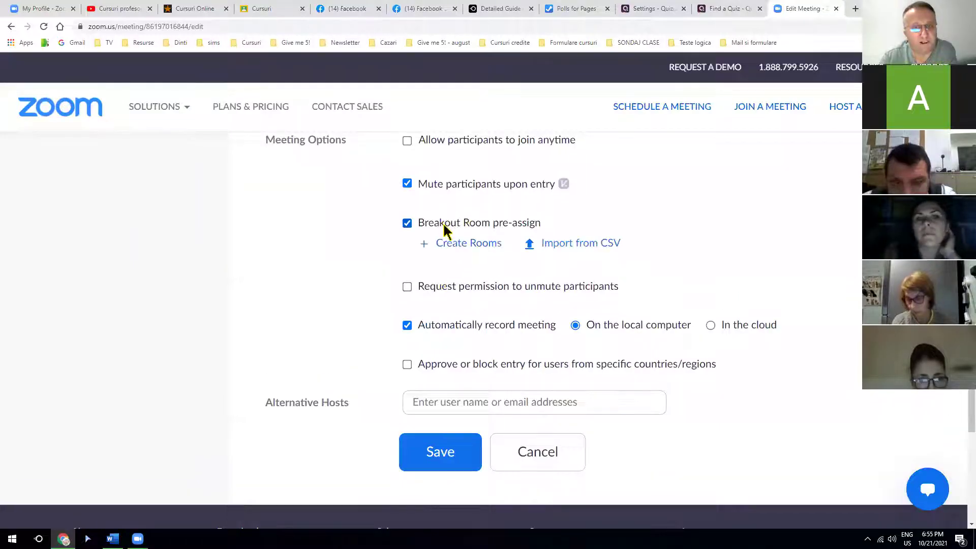
Try adding and removing breakout rooms, then cancel the breakout room assignment.
left_click(473, 246)
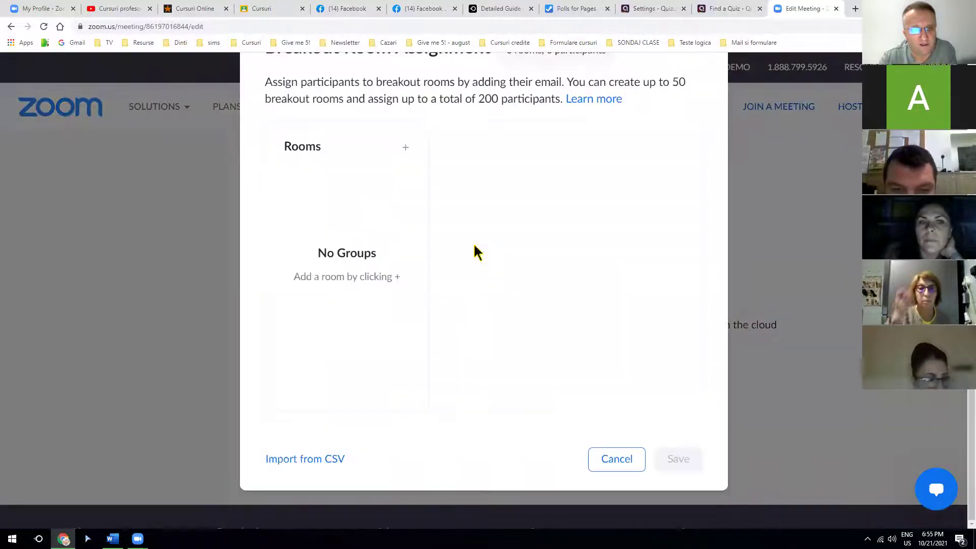
left_click(405, 147)
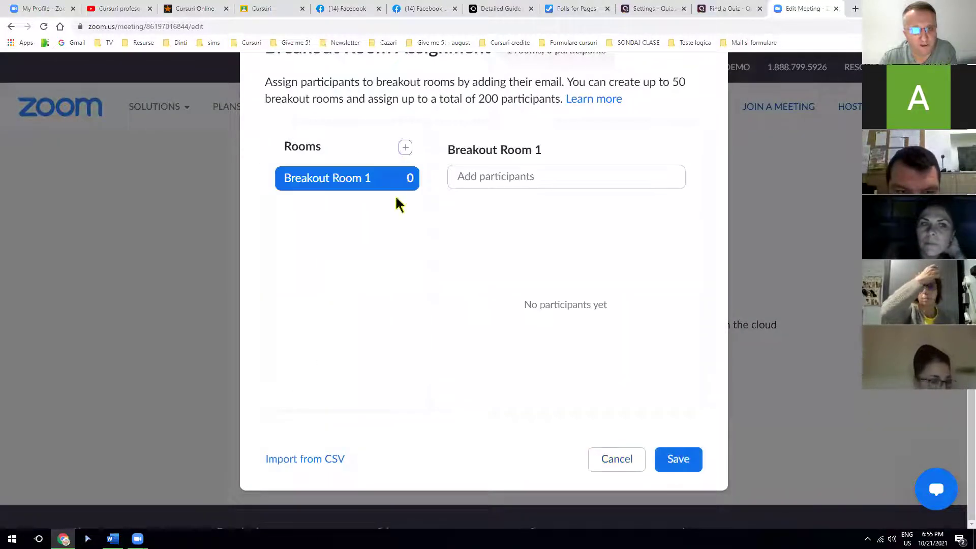
left_click(407, 179)
left_click(405, 148)
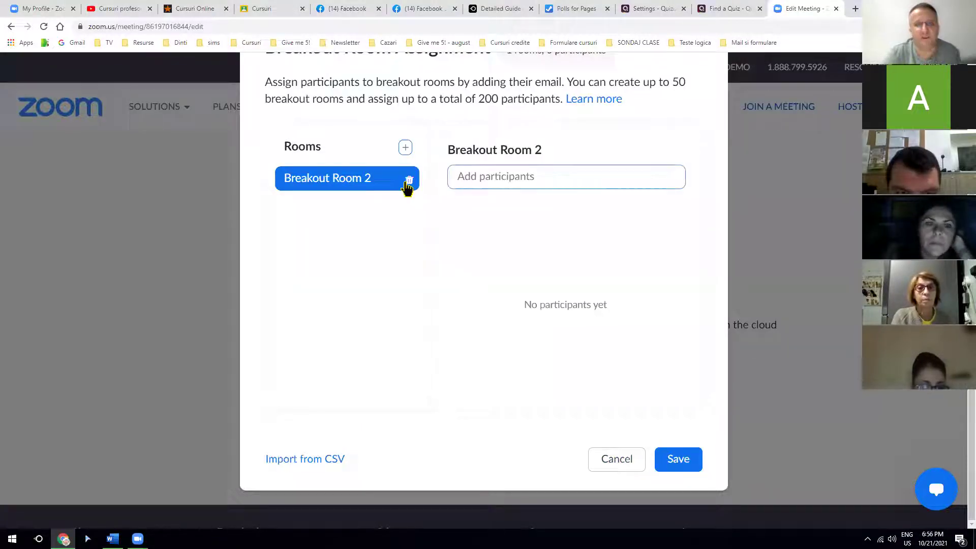
left_click(408, 179)
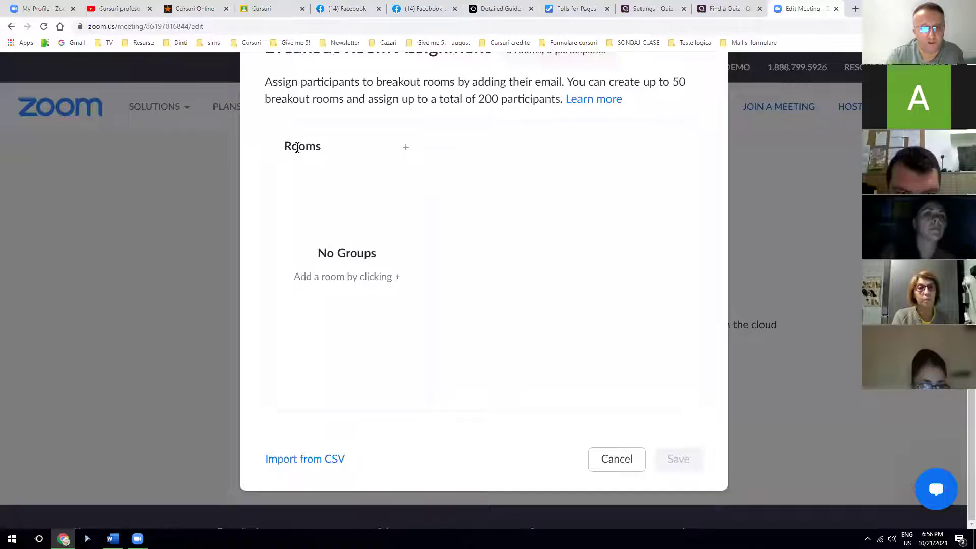
left_click(405, 147)
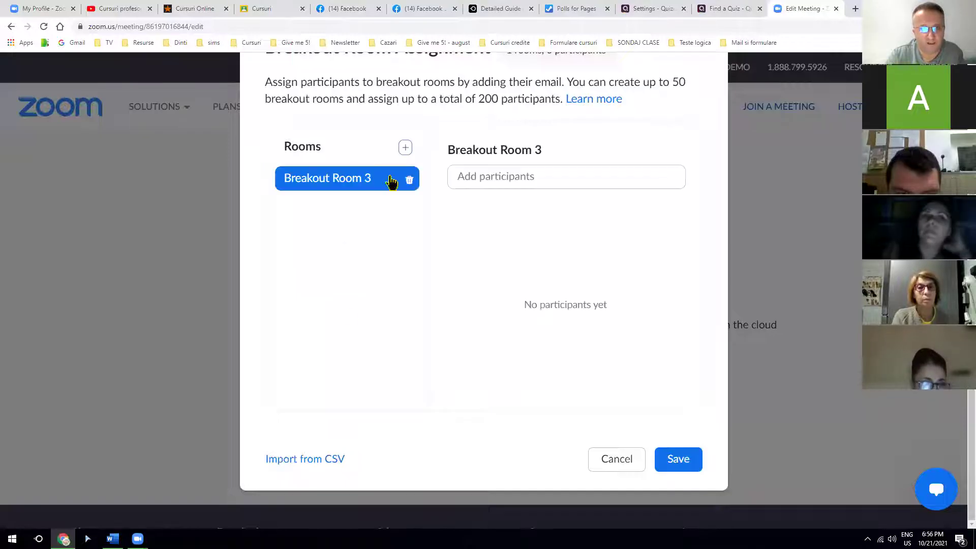
left_click(624, 458)
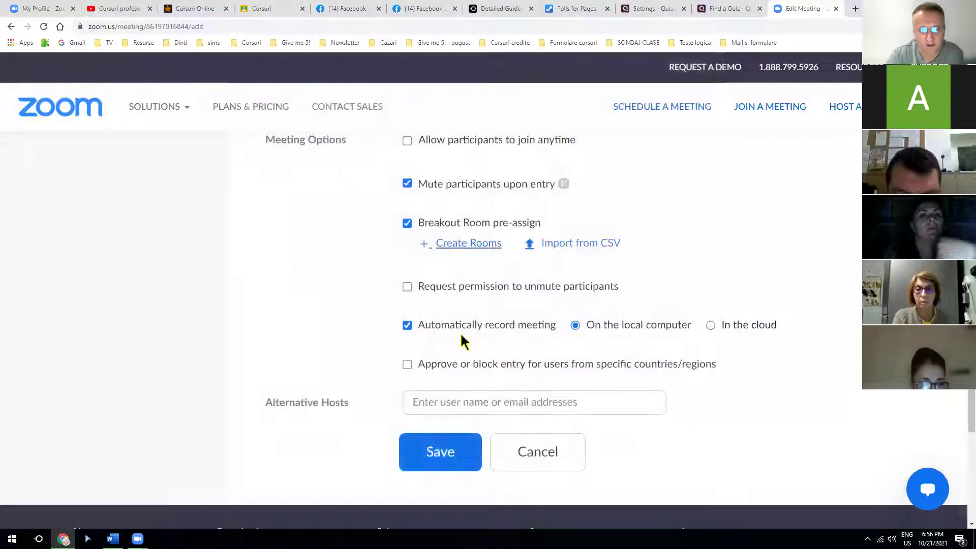
Add Breakout Room 1 with two participant names, then save the assignment and the meeting.
left_click(461, 247)
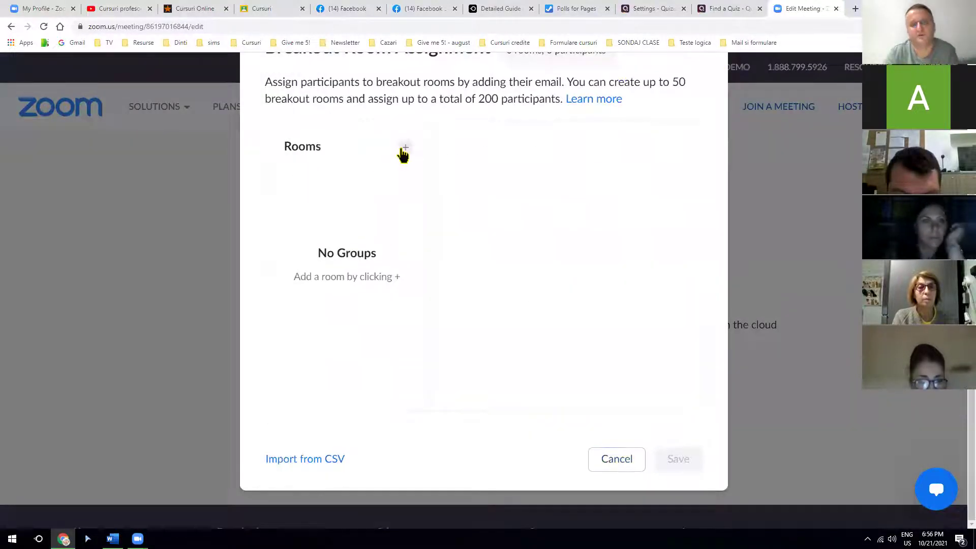
left_click(404, 148)
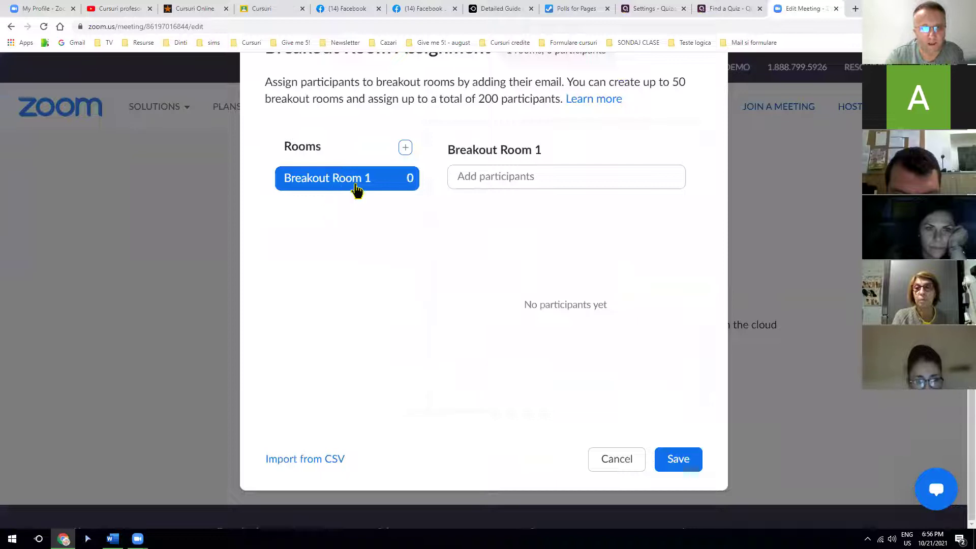
left_click(498, 179)
type("Ma")
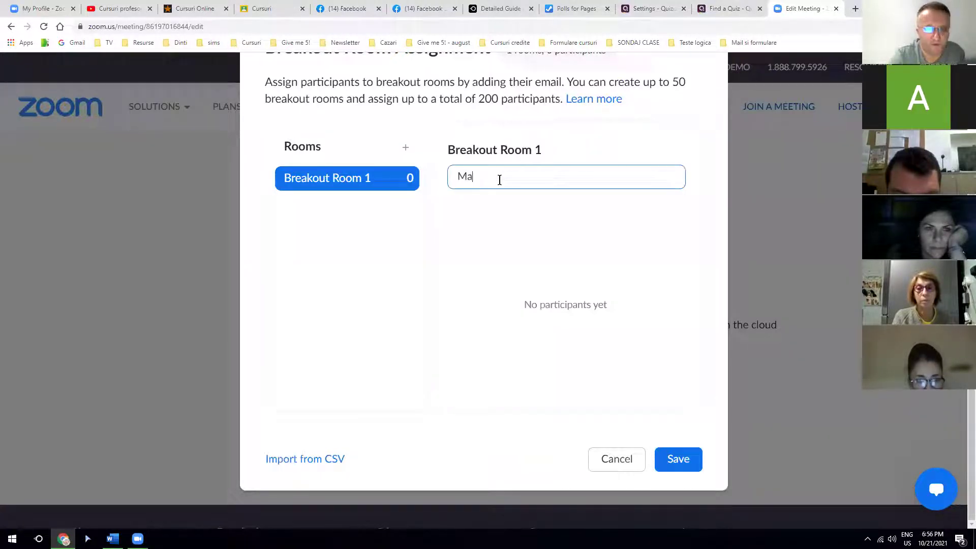
type("ria")
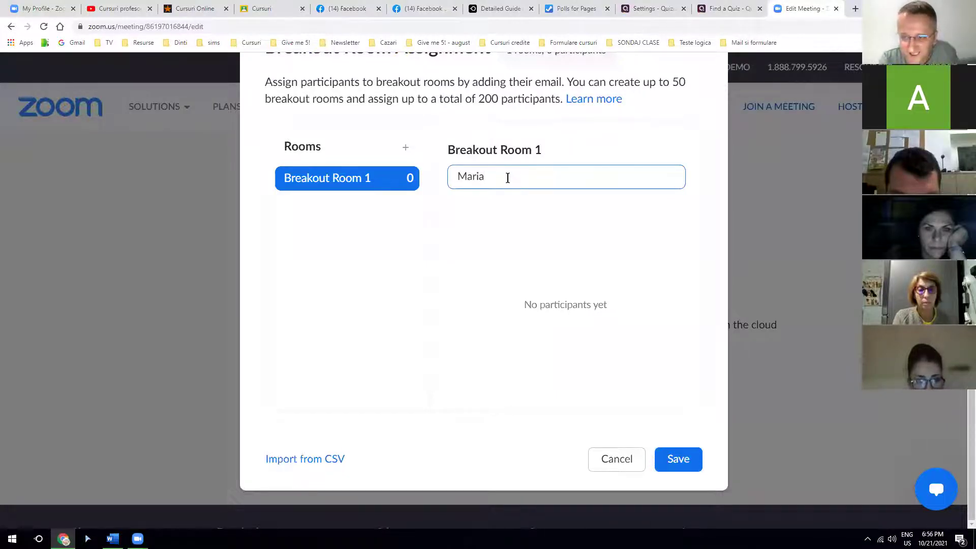
type(", a")
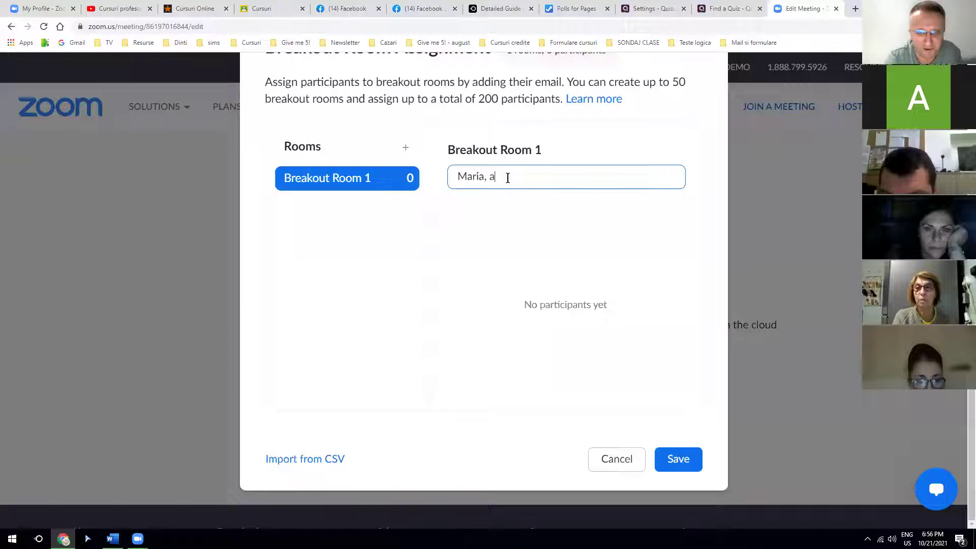
key("BackSpace")
type("An")
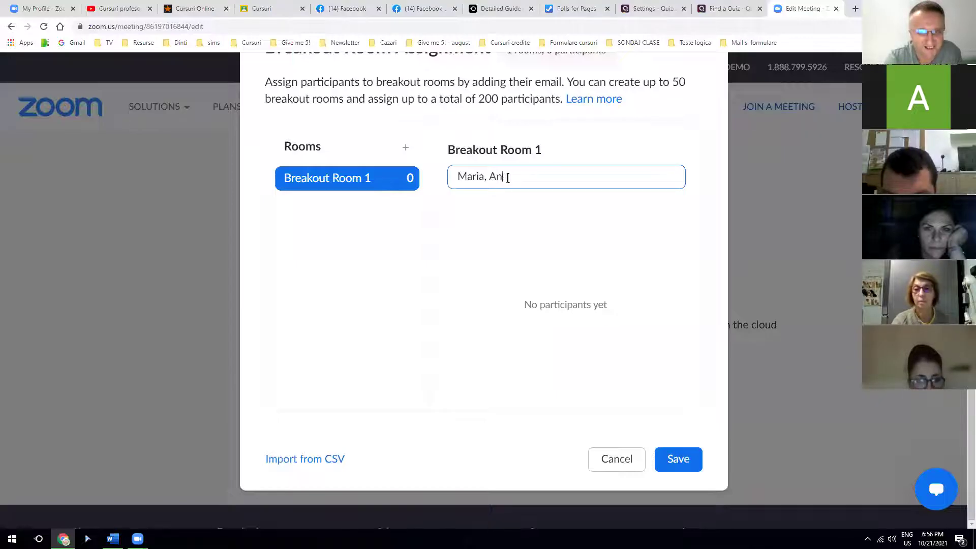
left_click(323, 188)
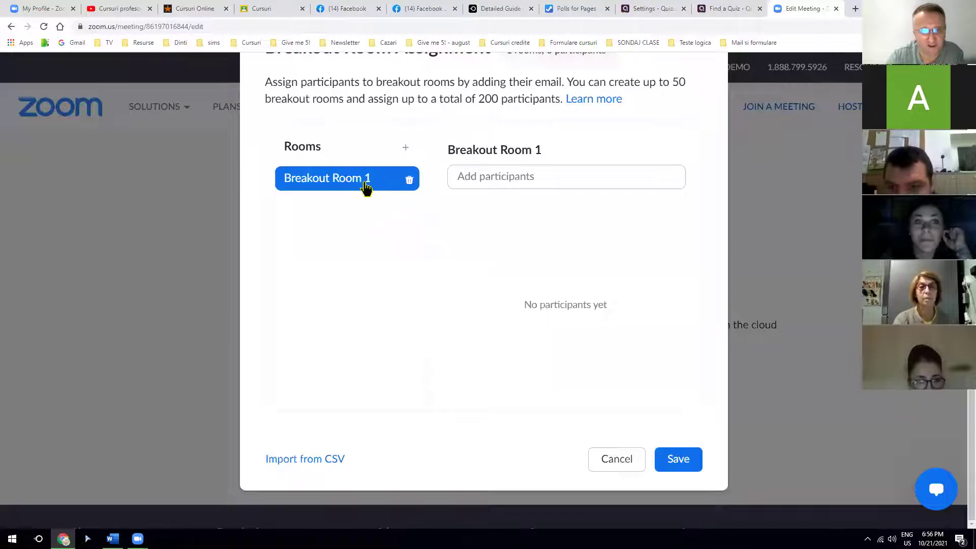
left_click(676, 464)
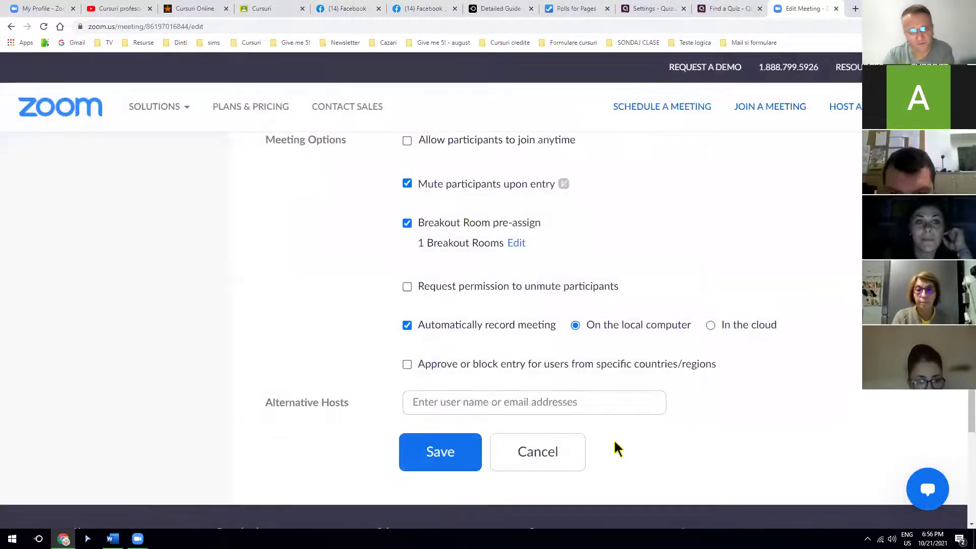
left_click(438, 452)
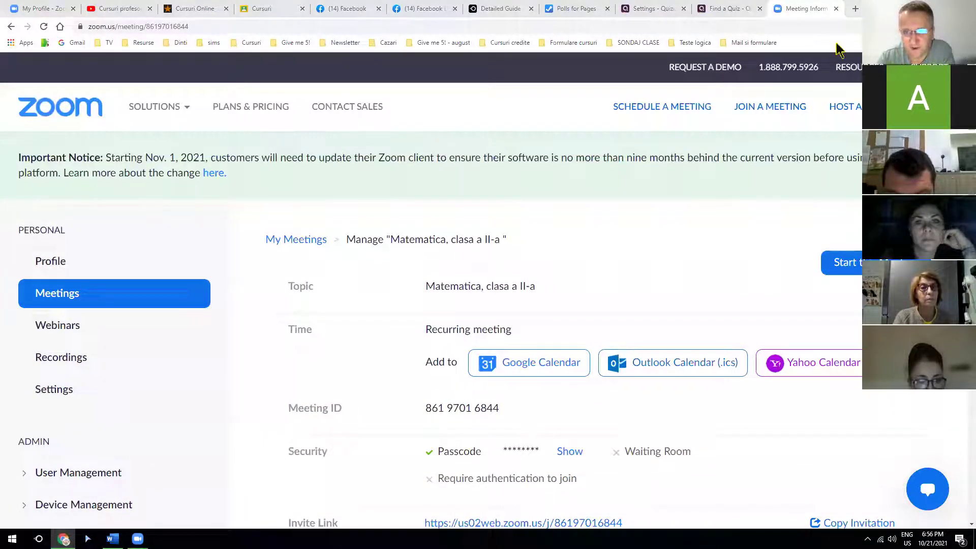
Copy the join link, meeting ID and passcode from the meeting invitation.
scroll(843, 338, "down", 4)
left_click(842, 321)
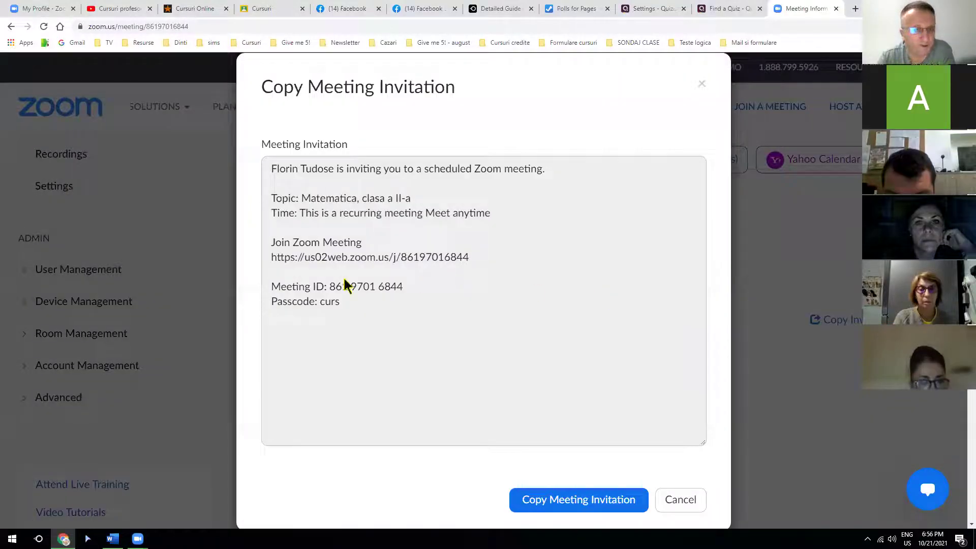
left_click_drag(338, 316, 501, 218)
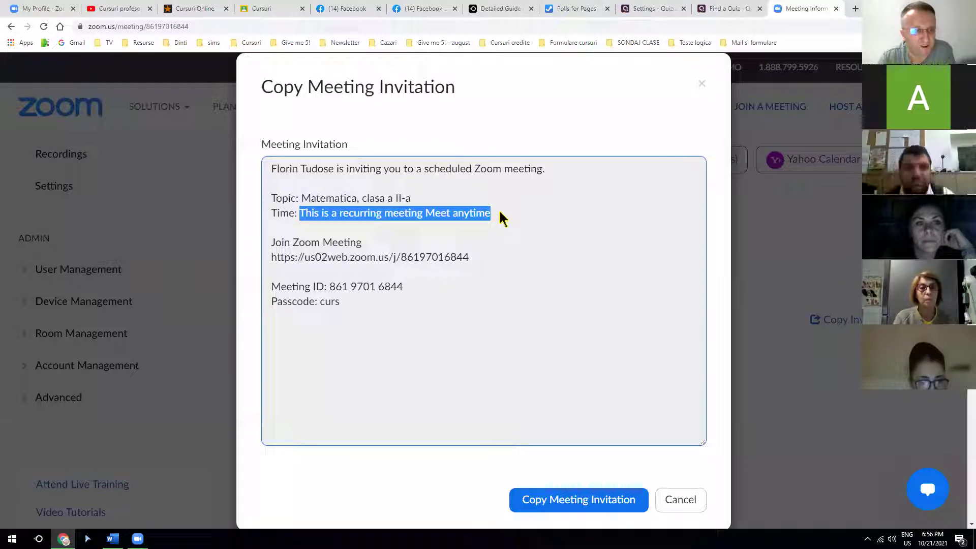
left_click(277, 257)
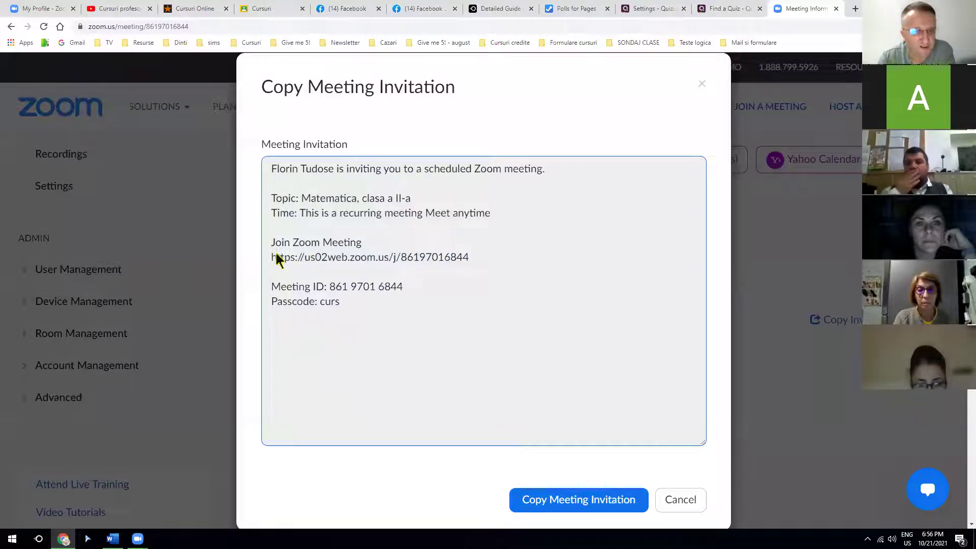
left_click_drag(270, 256, 381, 311)
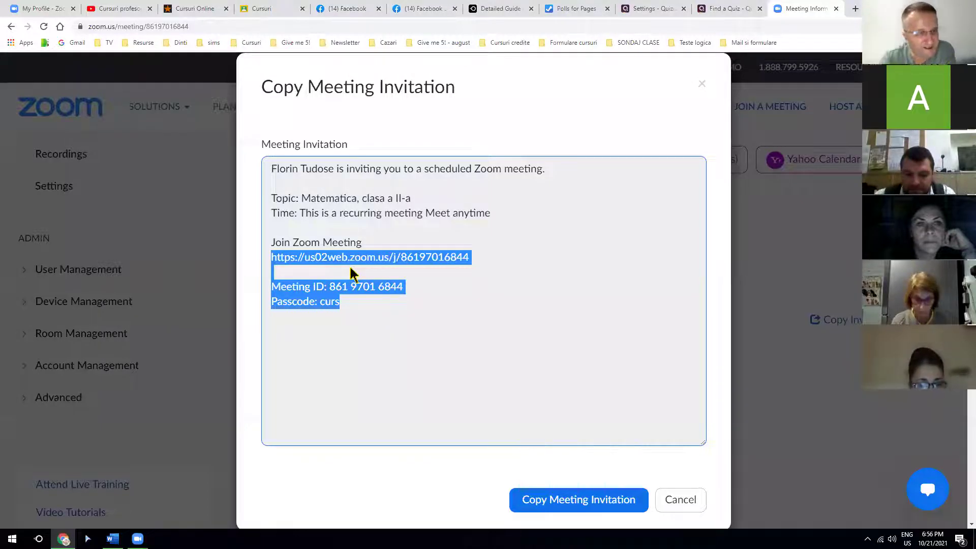
right_click(382, 272)
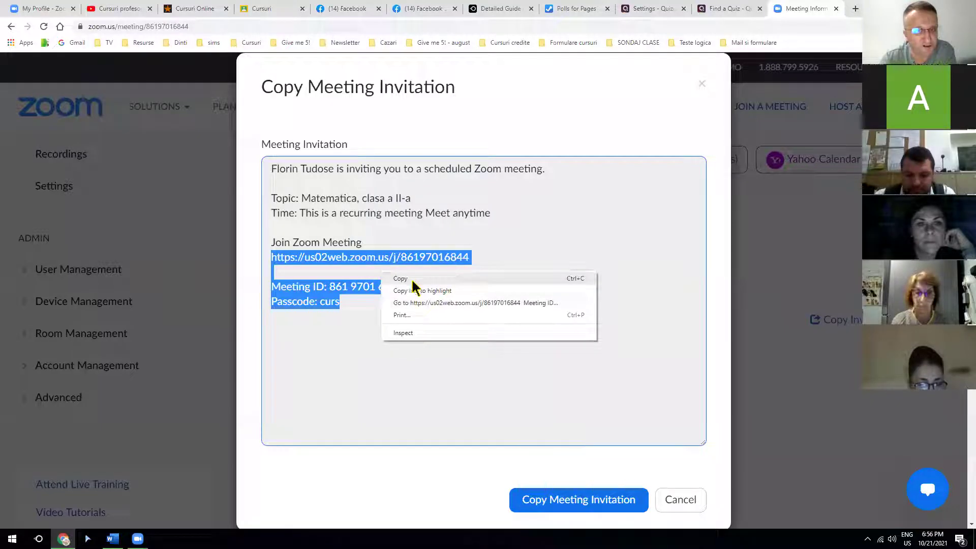
left_click(412, 283)
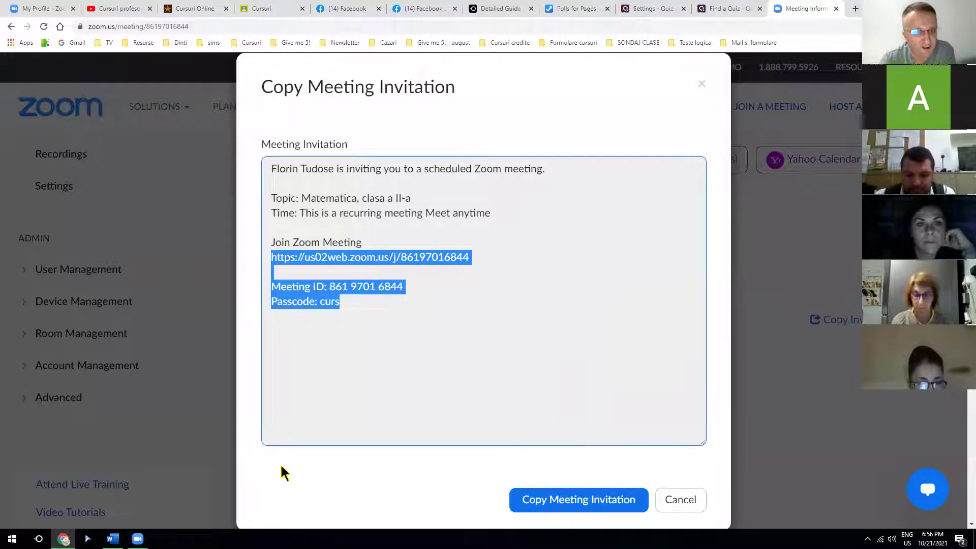
Close the invitation window and bring the Word topic-list document to the front.
left_click(378, 412)
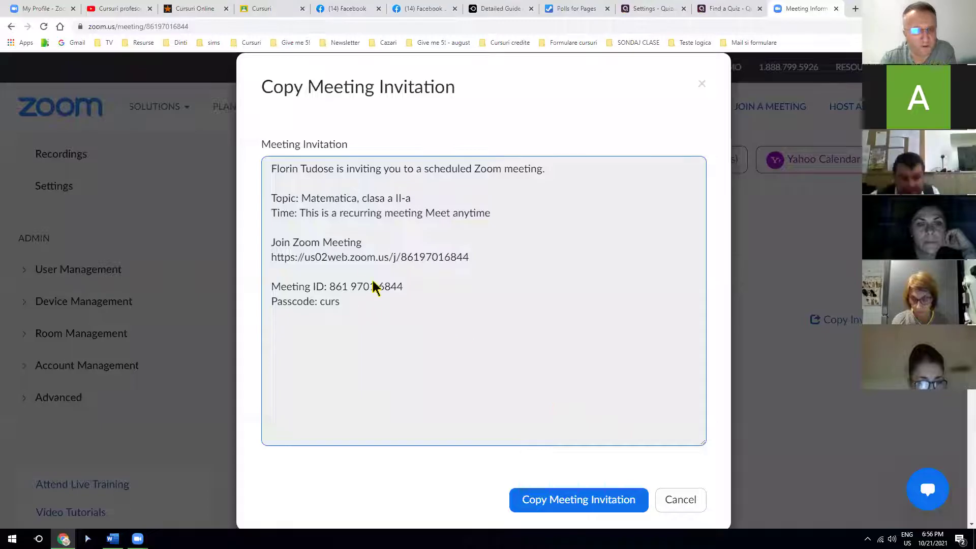
left_click(661, 503)
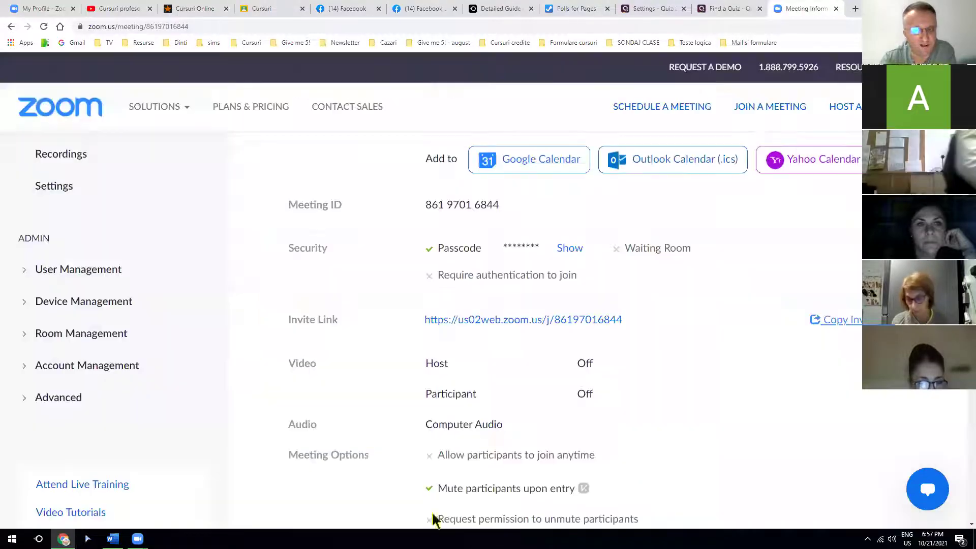
scroll(565, 350, "up", 4)
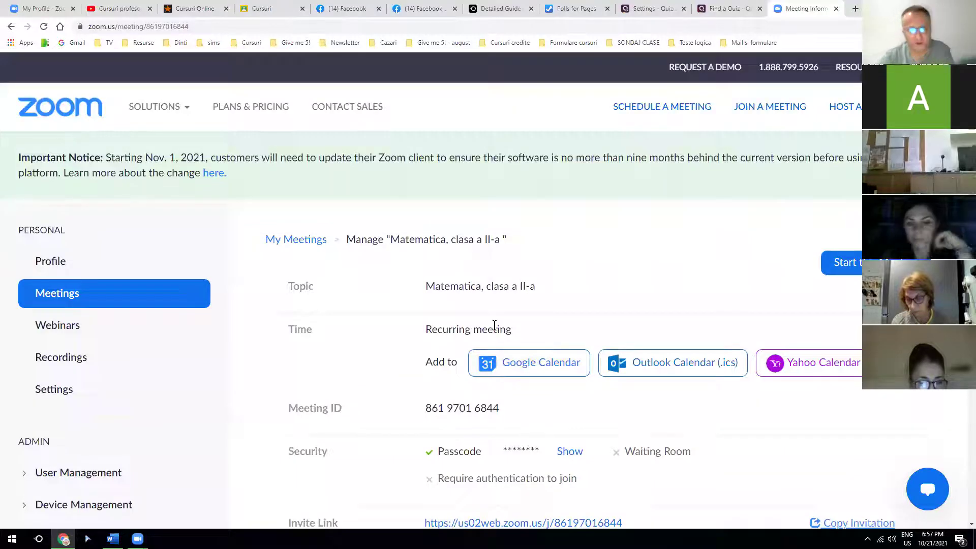
scroll(472, 433, "down", 1)
scroll(474, 435, "down", 3)
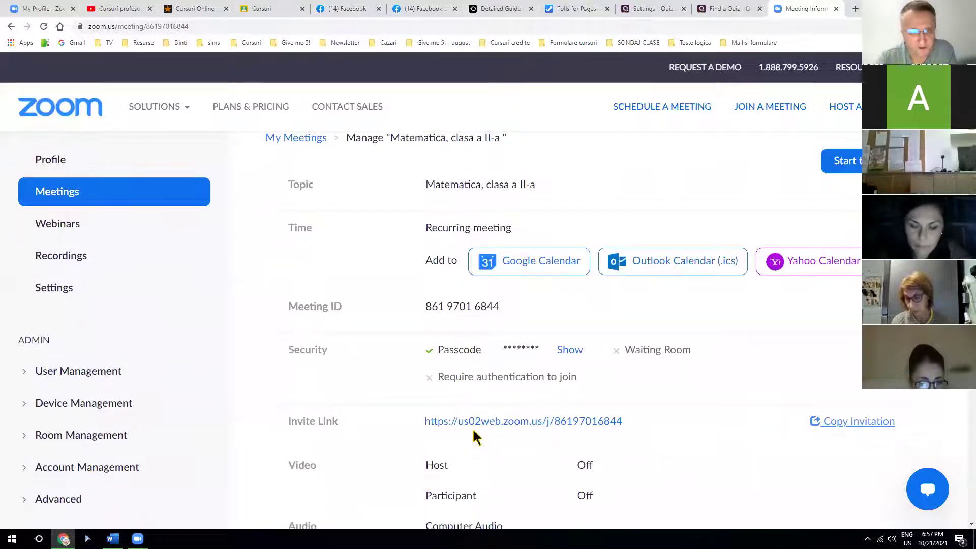
scroll(440, 238, "up", 2)
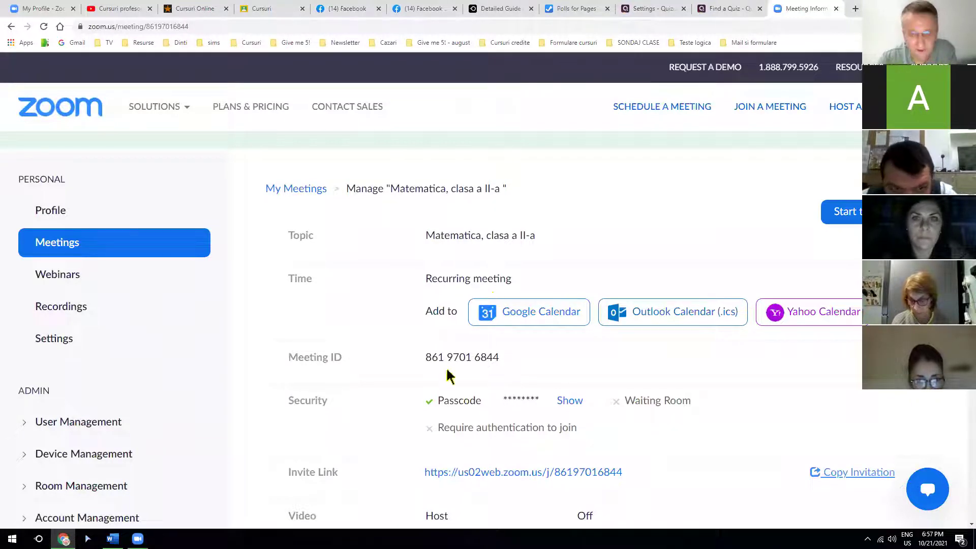
left_click(113, 539)
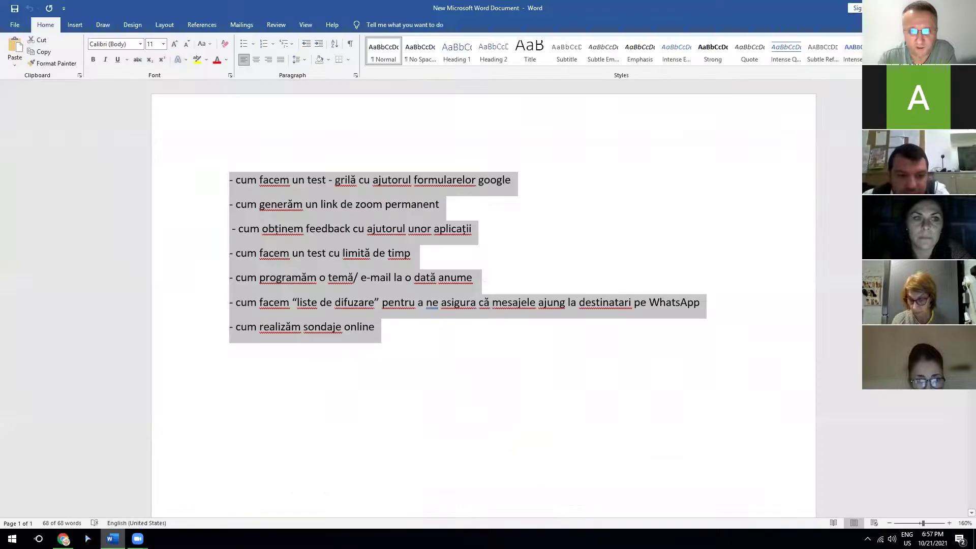
Deselect the Word topic list and return to the Chrome Zoom meeting page.
left_click(349, 410)
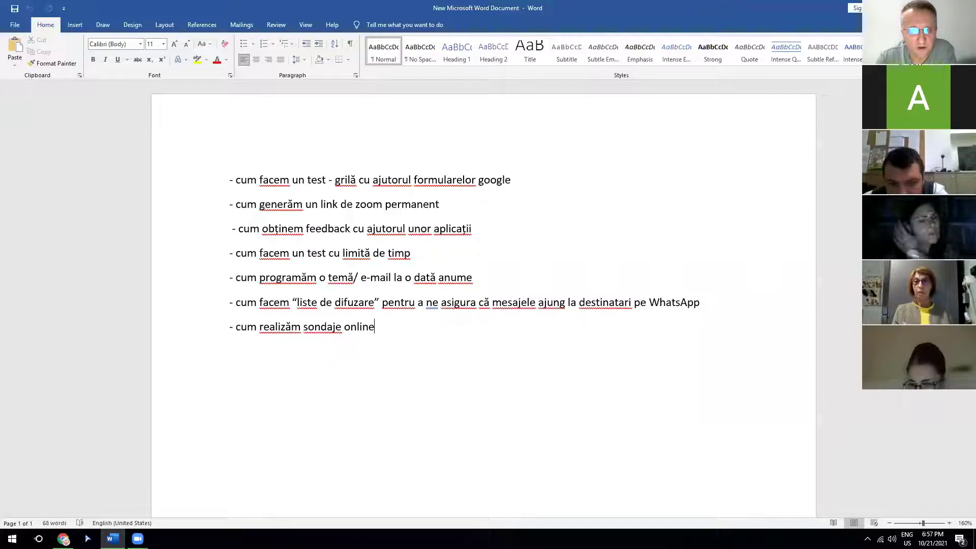
key("alt+Tab")
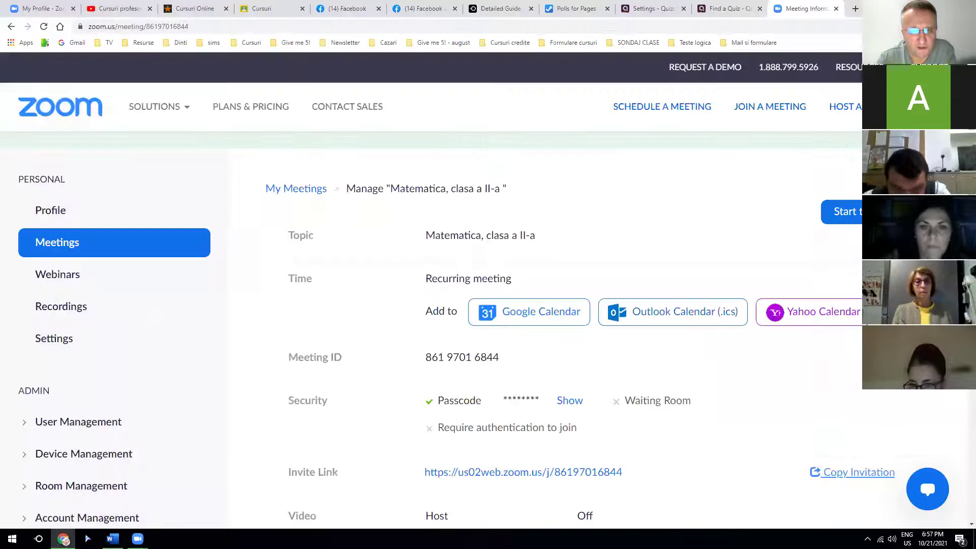
Close the Zoom meeting, two Quizizz, Polls for Pages and guide tabs, leaving a blank new tab.
left_click(836, 8)
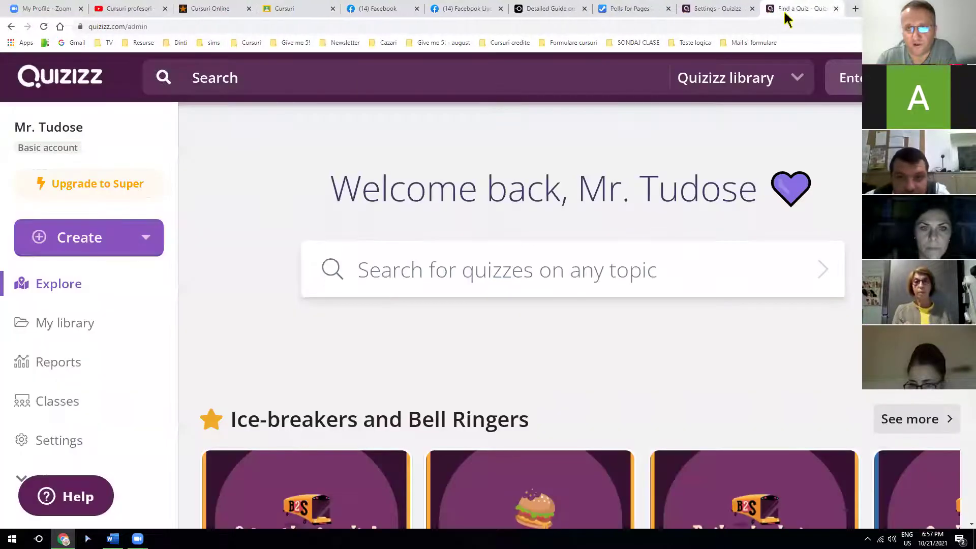
left_click(836, 8)
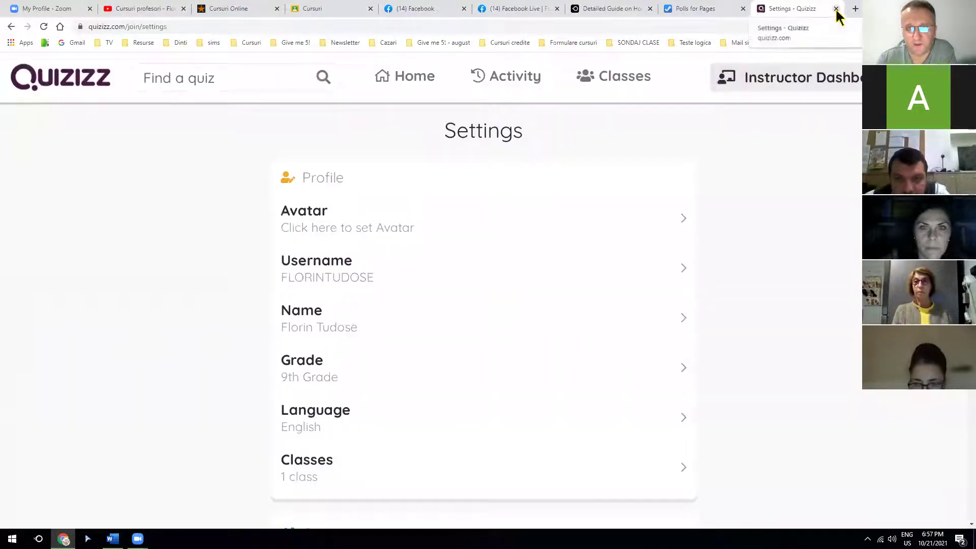
left_click(835, 9)
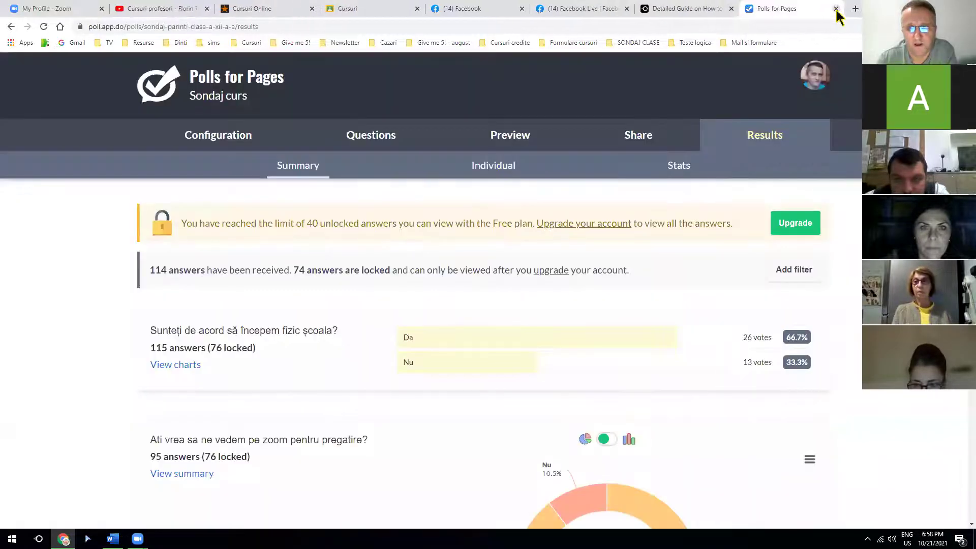
left_click(835, 9)
left_click(845, 8)
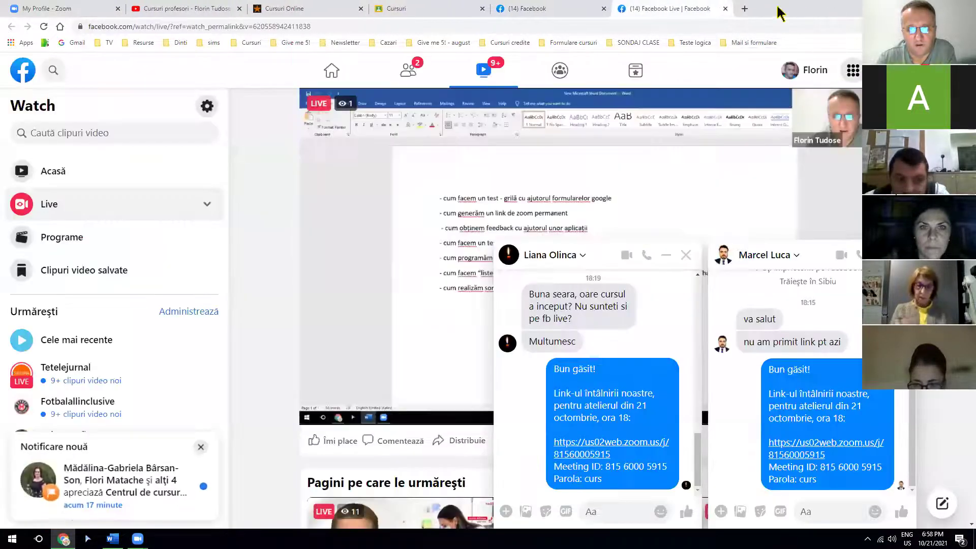
left_click(745, 9)
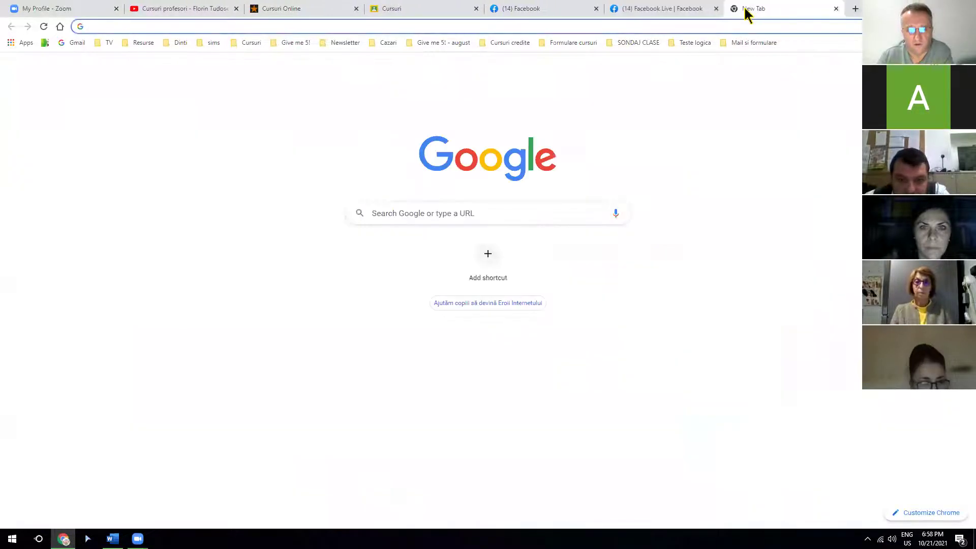
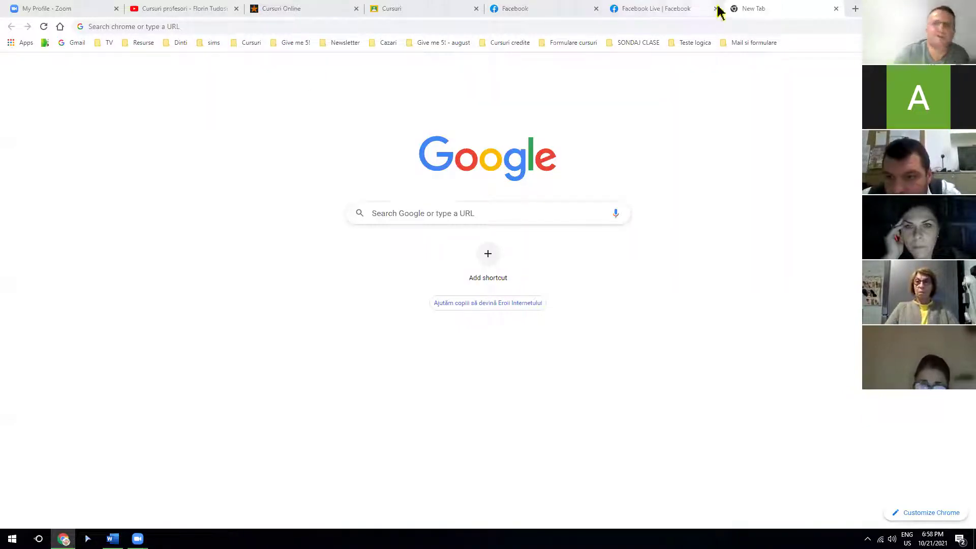
Switch Chrome from the empty new tab to the Google Classroom class list tab.
left_click(773, 9)
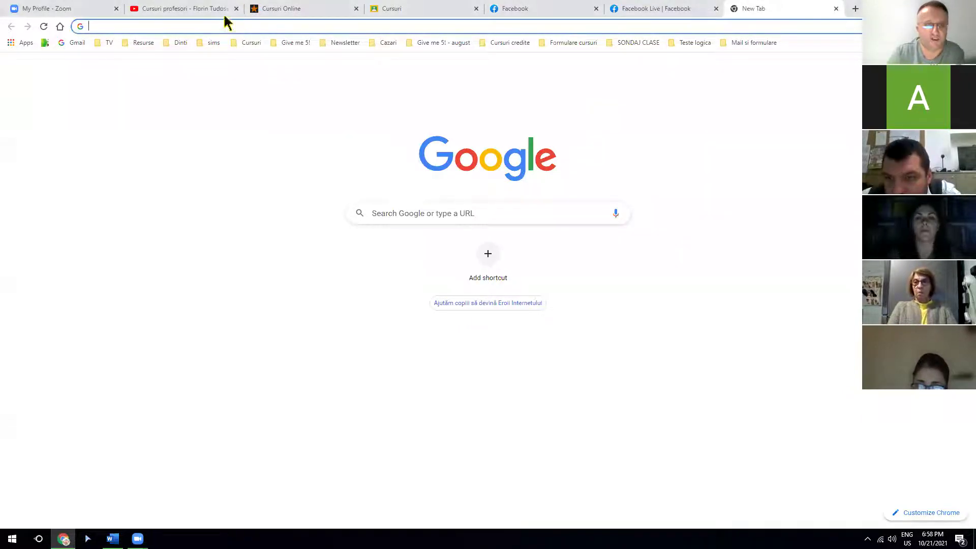
left_click(284, 10)
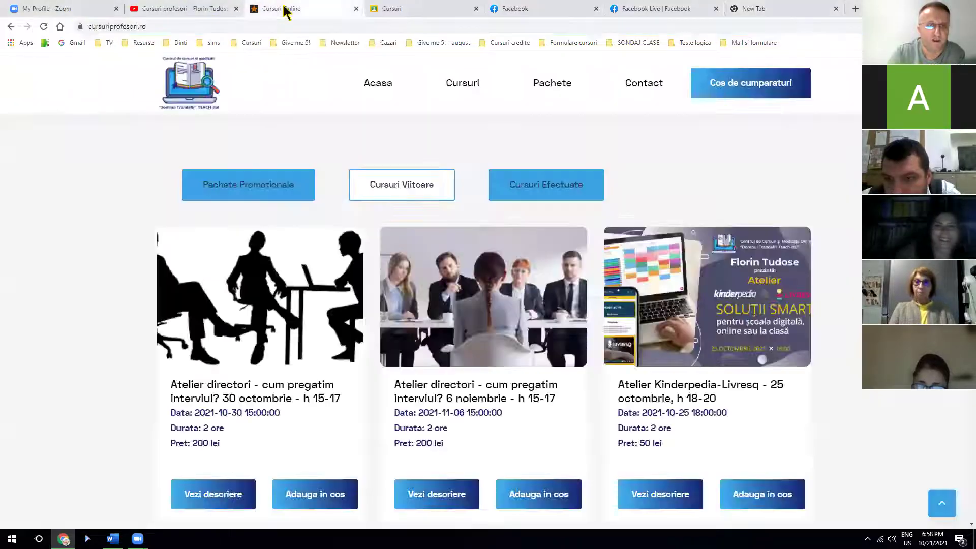
left_click(385, 13)
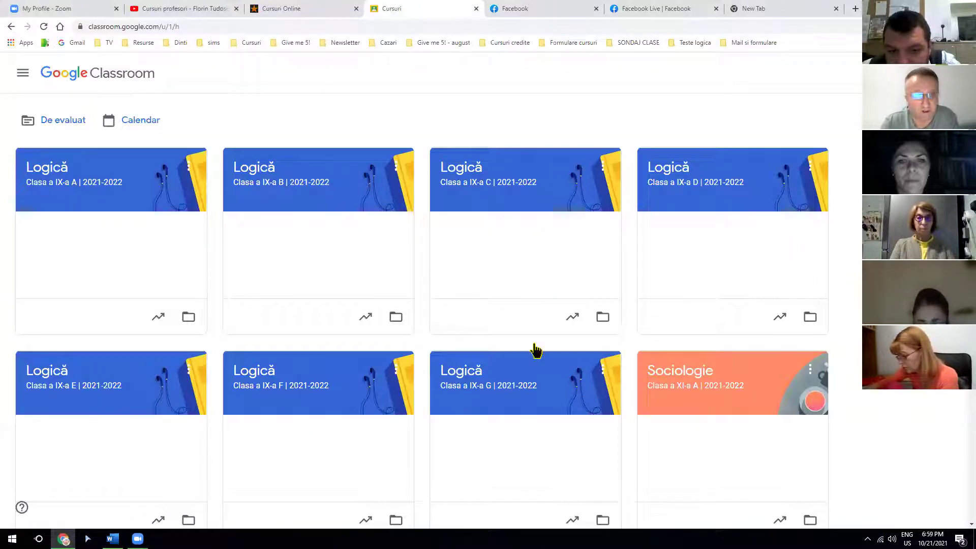
Open the De evaluat page listing the Subiect bac and Tema bac assignments.
left_click(22, 74)
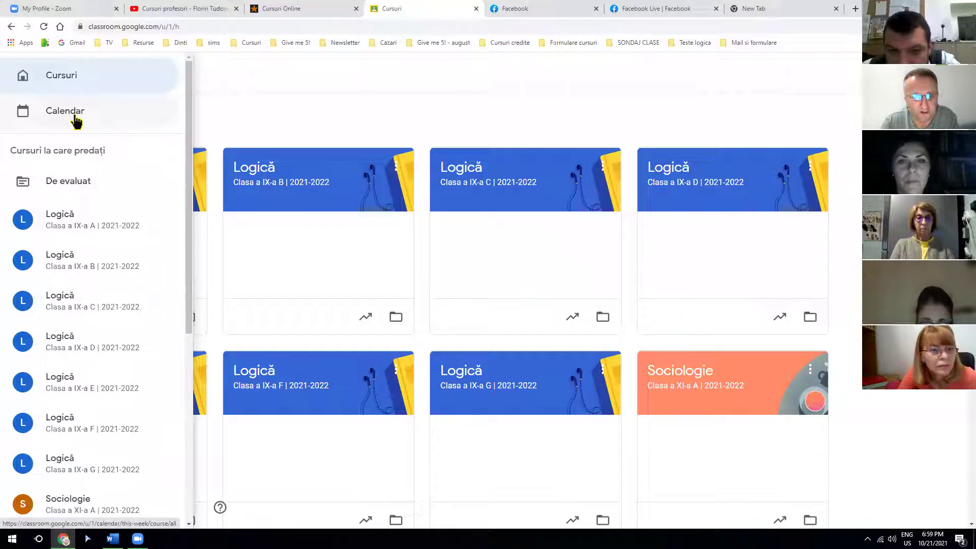
left_click(60, 84)
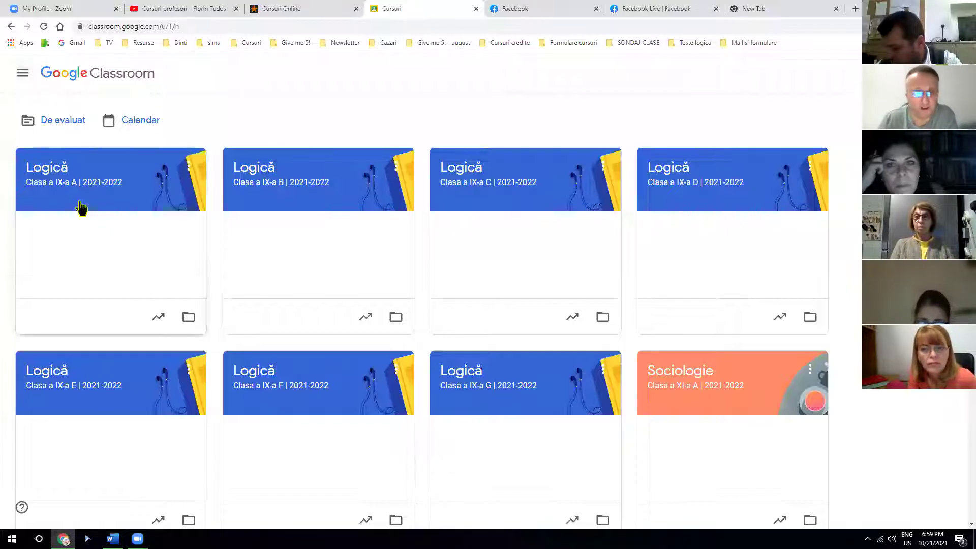
left_click(20, 75)
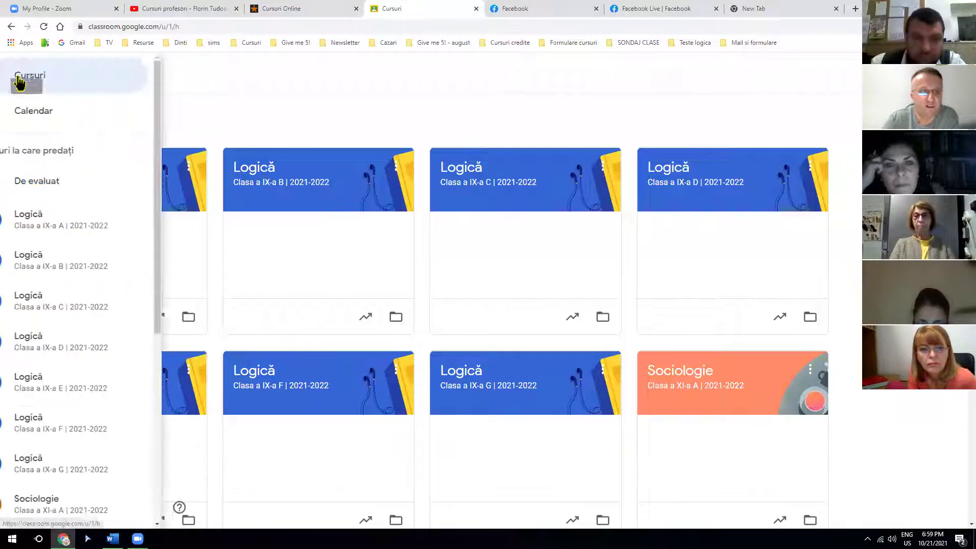
left_click(69, 182)
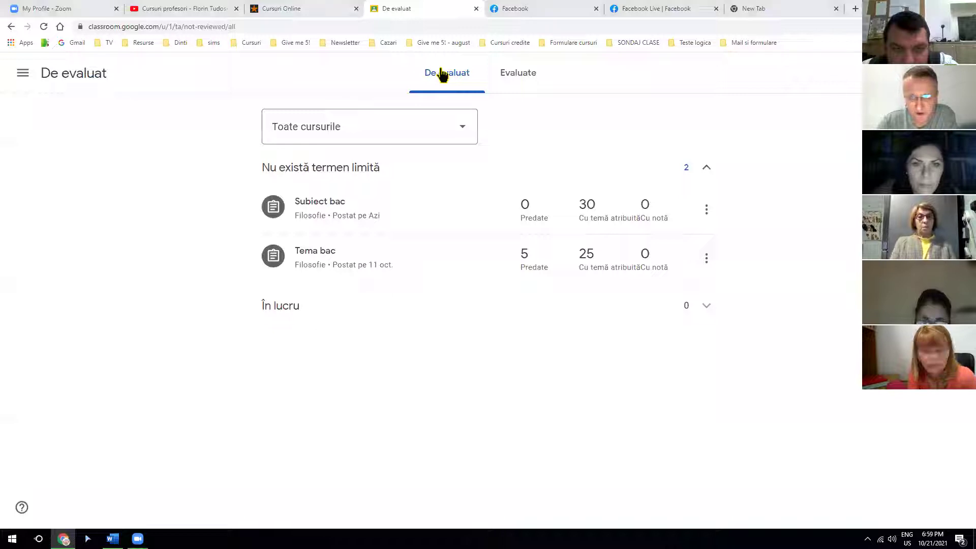
Open the Logică Clasa a IX-a A 2021-2022 class stream from the navigation menu.
left_click(23, 76)
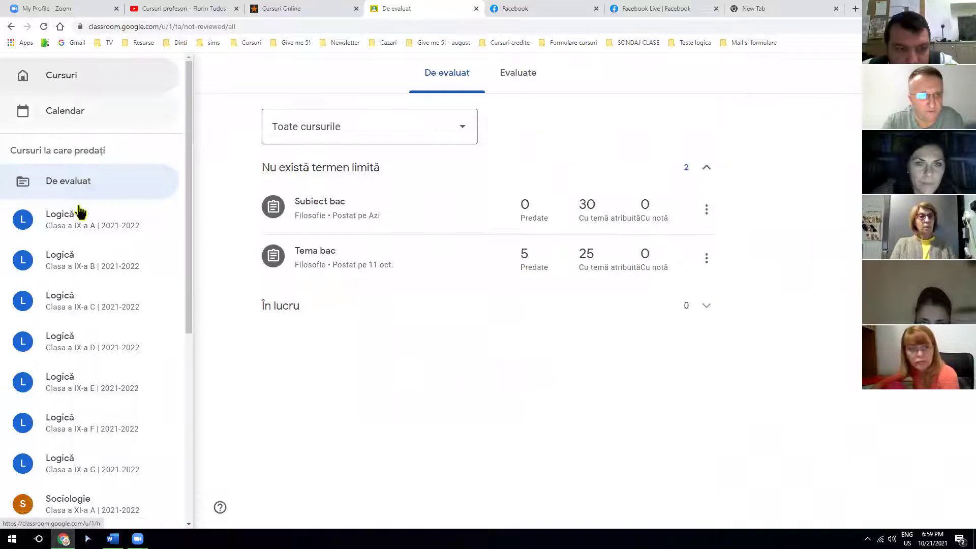
left_click(71, 224)
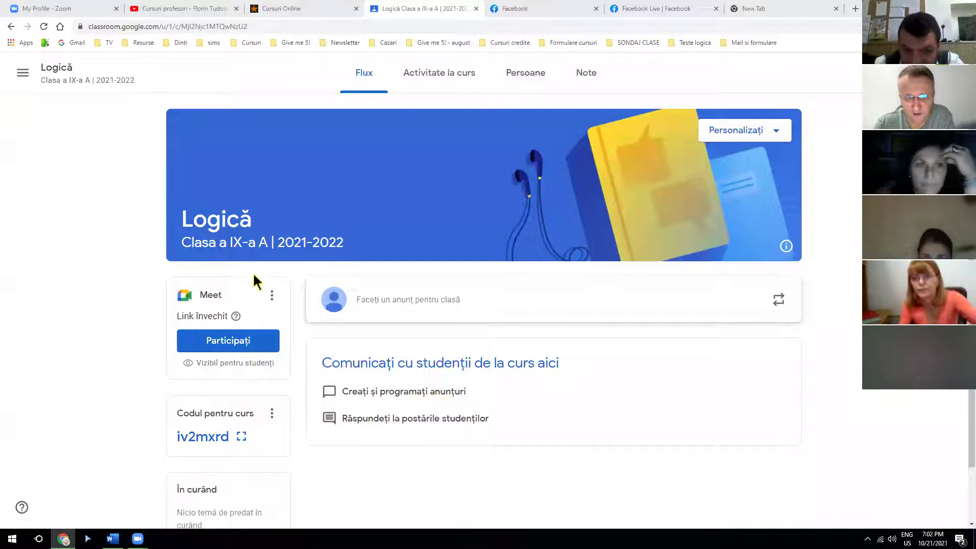
Toggle the Meet link's student visibility off and back on, then confirm with Terminat.
mouse_move(237, 319)
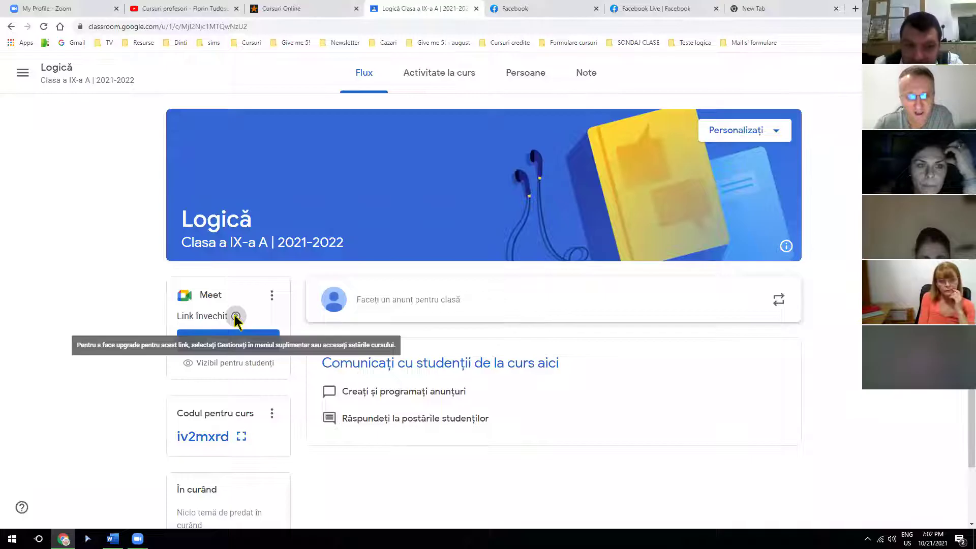
left_click(272, 296)
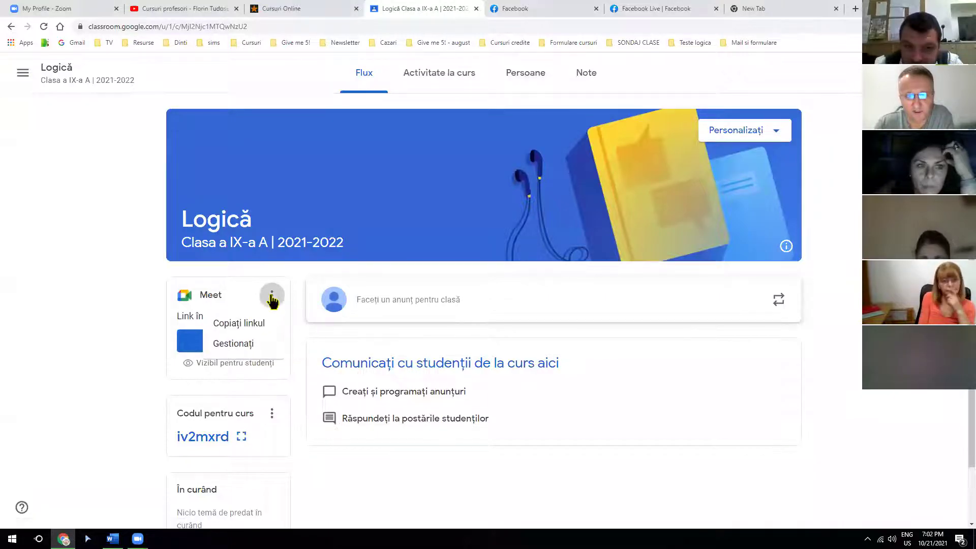
left_click(238, 345)
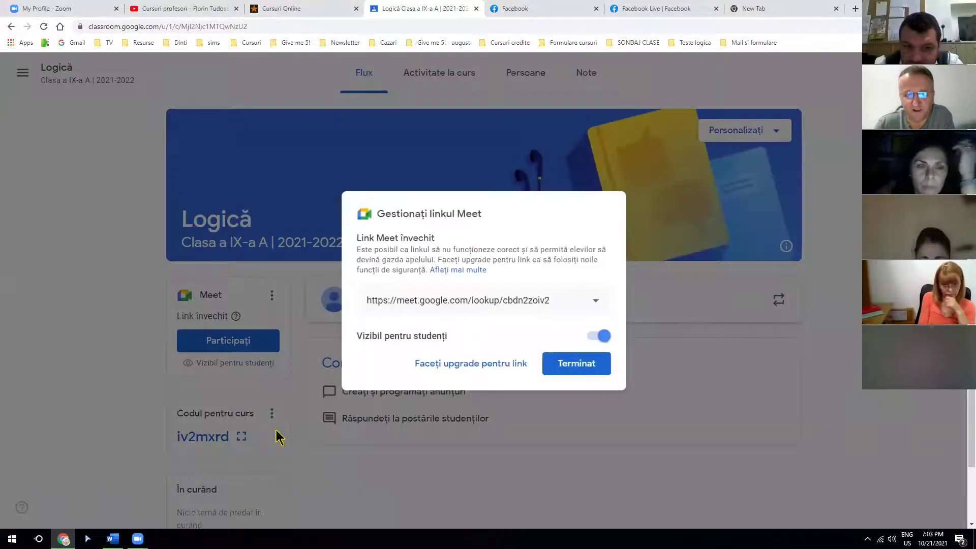
left_click(594, 338)
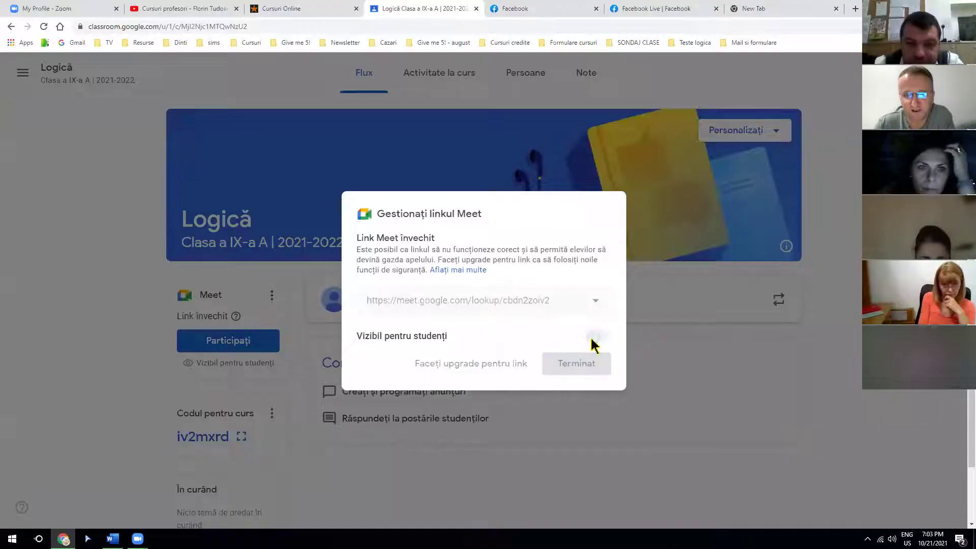
left_click(598, 340)
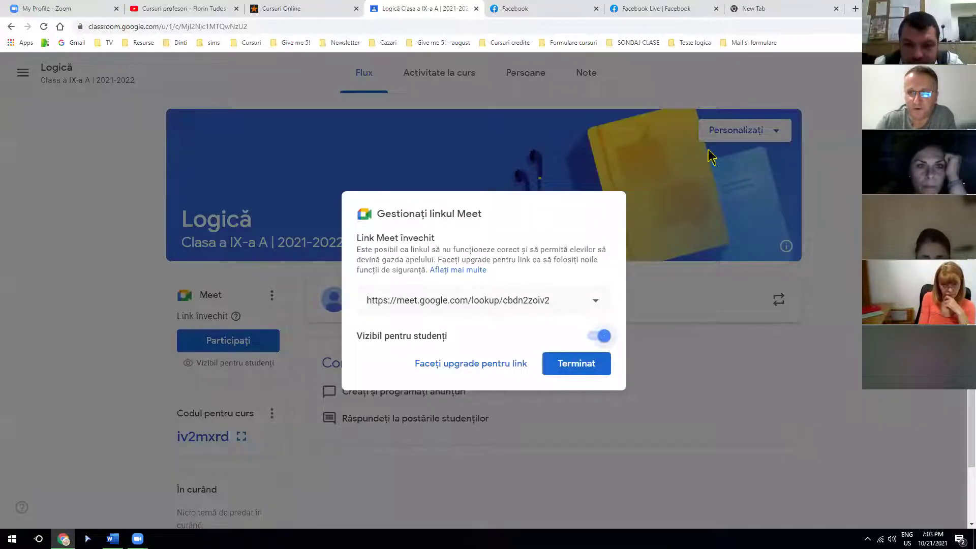
left_click(592, 367)
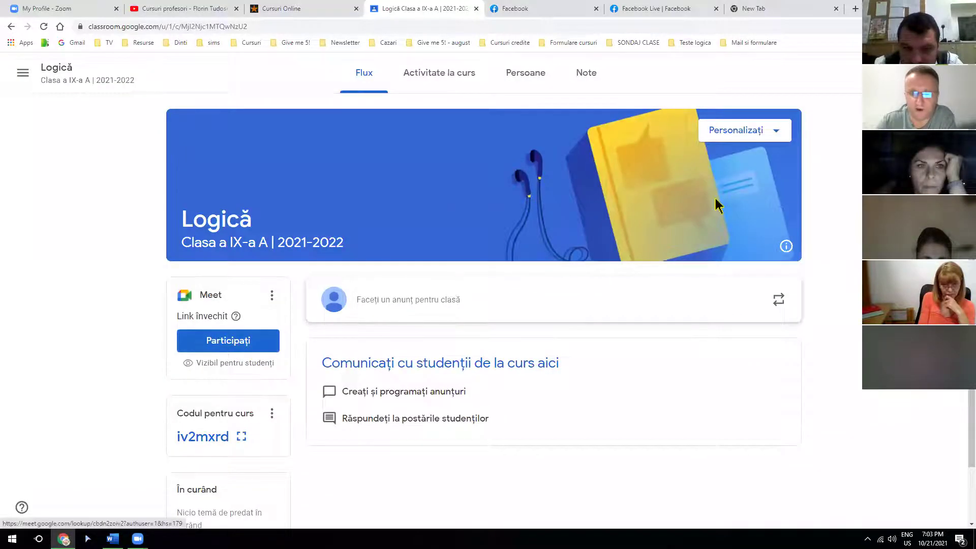
Glance at the course settings, dismiss the notification, and show the class code options.
left_click(838, 72)
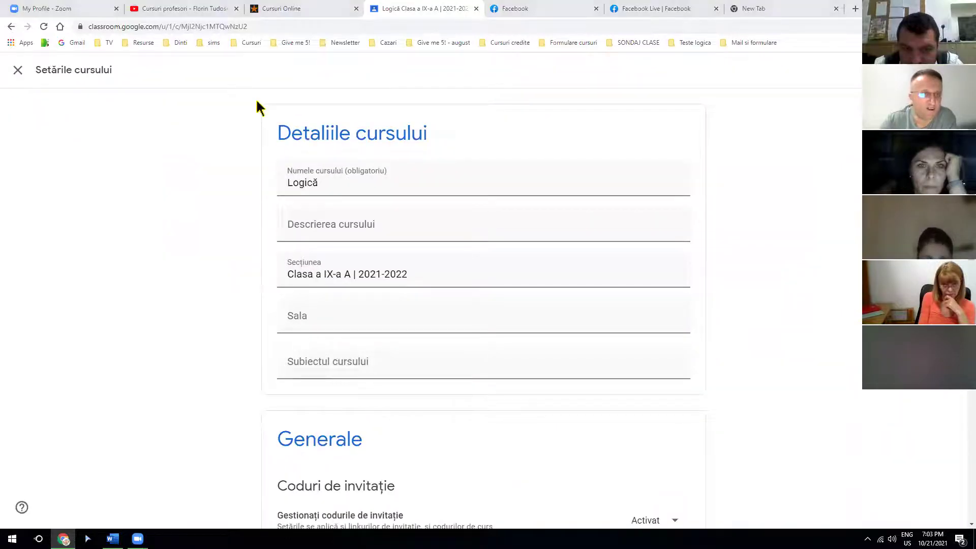
key("alt+Left")
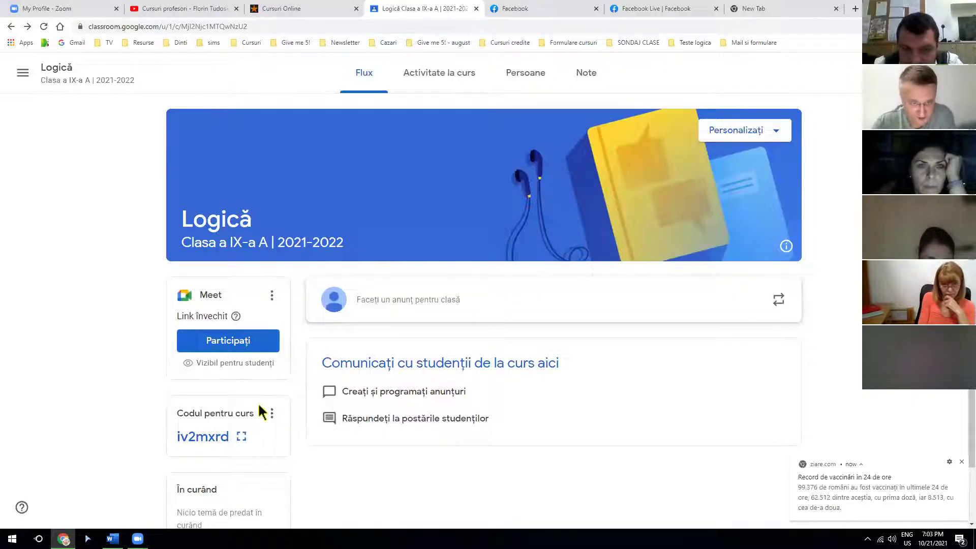
left_click(961, 462)
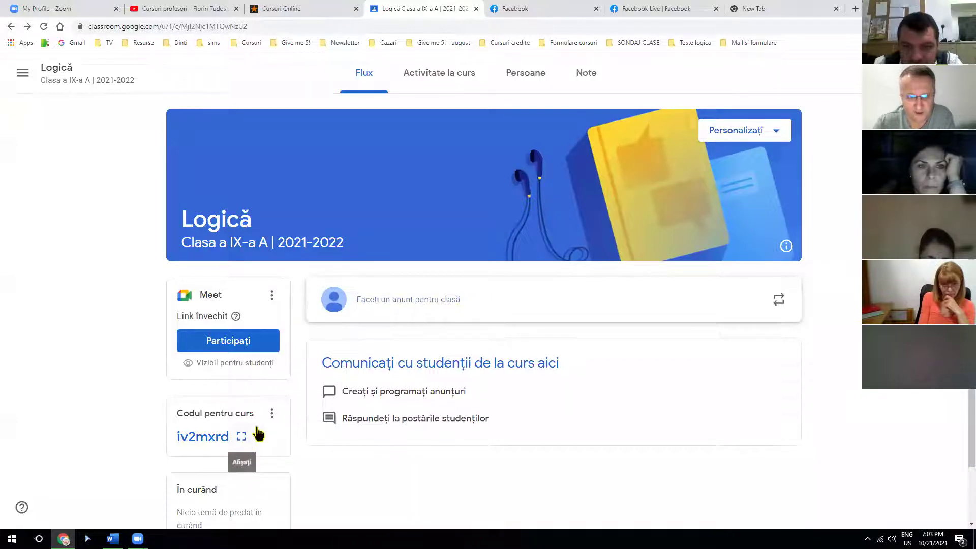
left_click(272, 413)
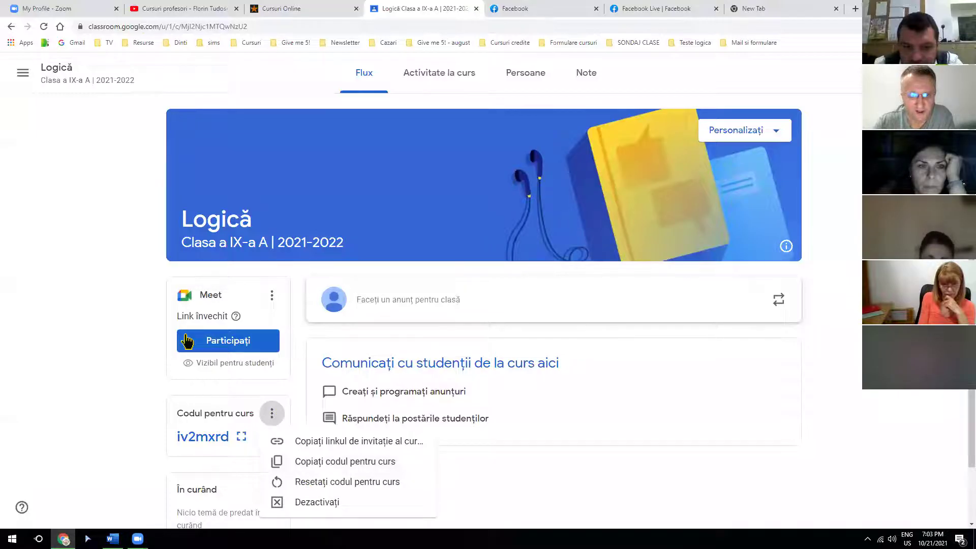
Reset the Logică class code.
left_click(325, 386)
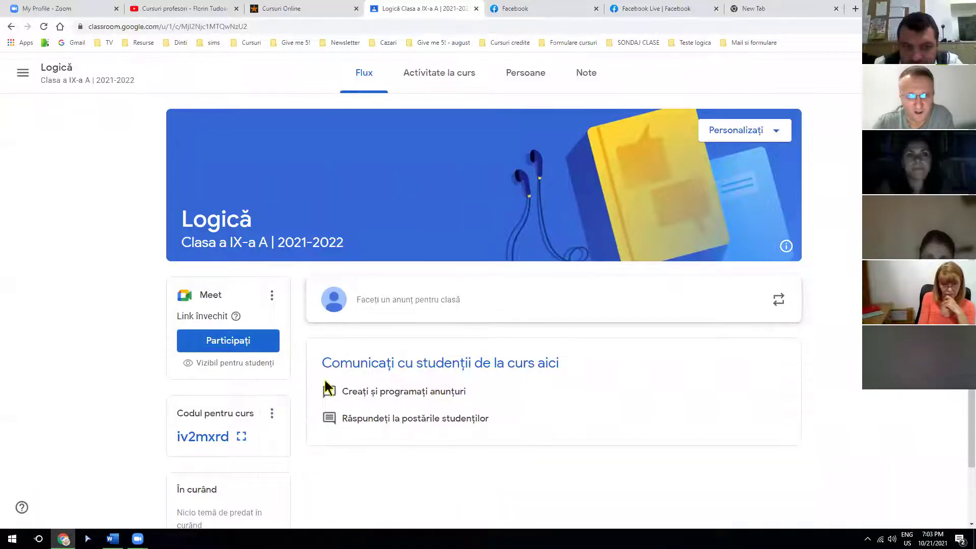
left_click(272, 414)
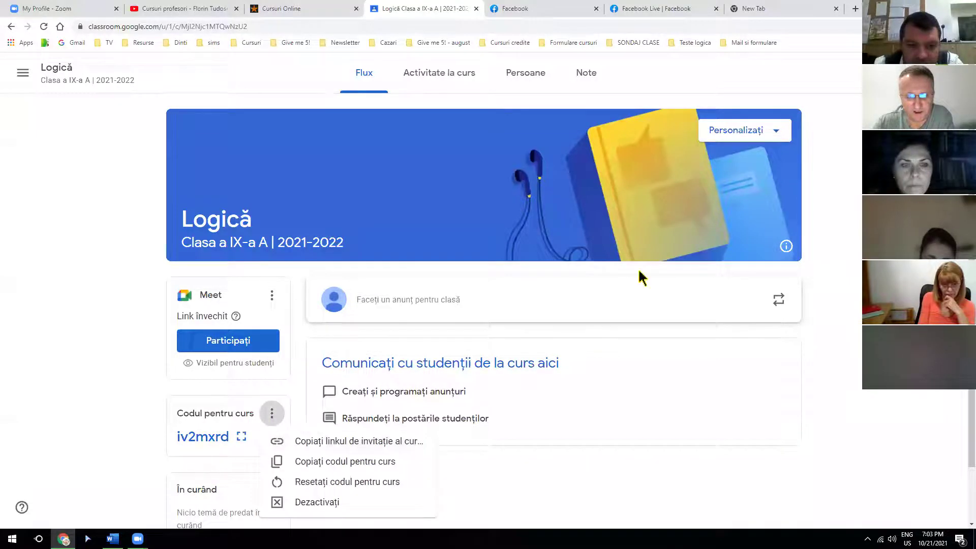
left_click(348, 482)
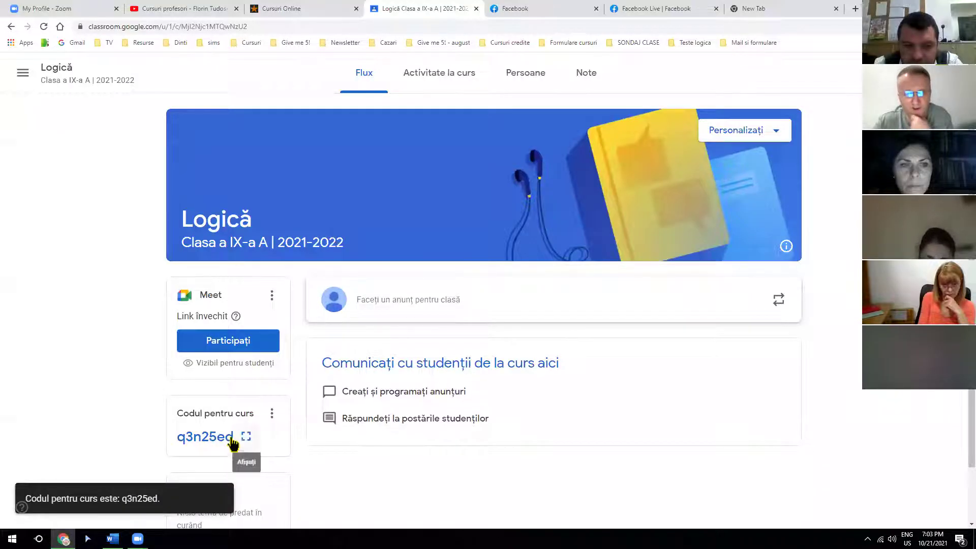
Upgrade the outdated Meet link to a Classroom Meet link and confirm.
left_click(272, 297)
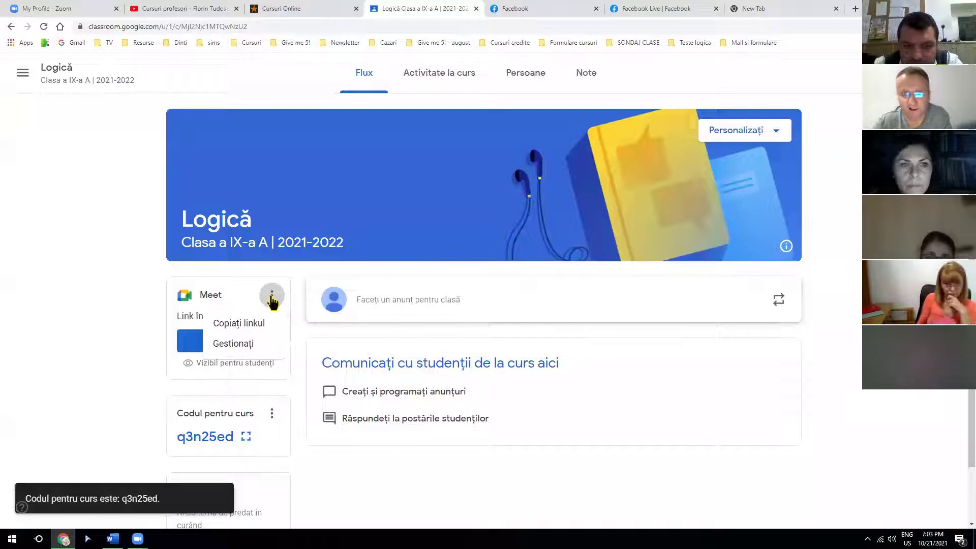
left_click(249, 343)
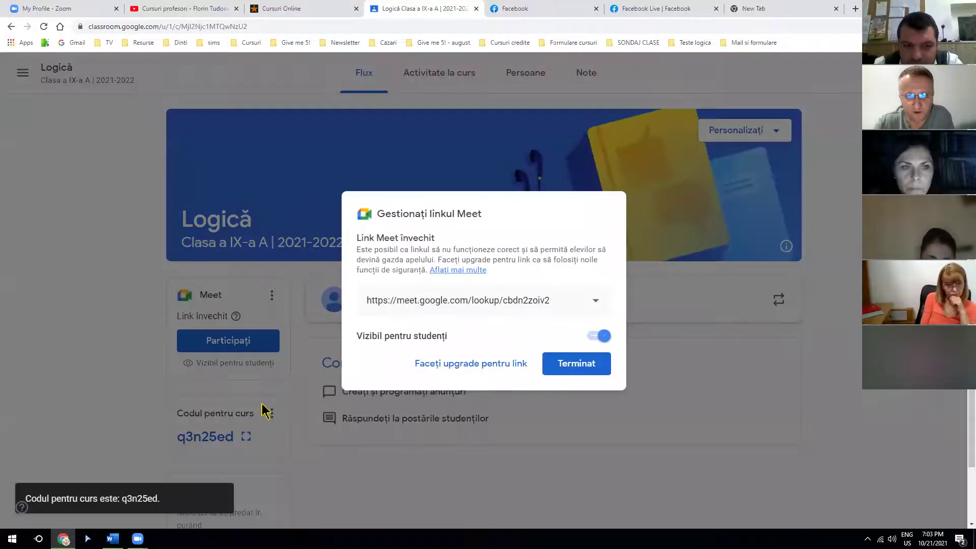
left_click(596, 302)
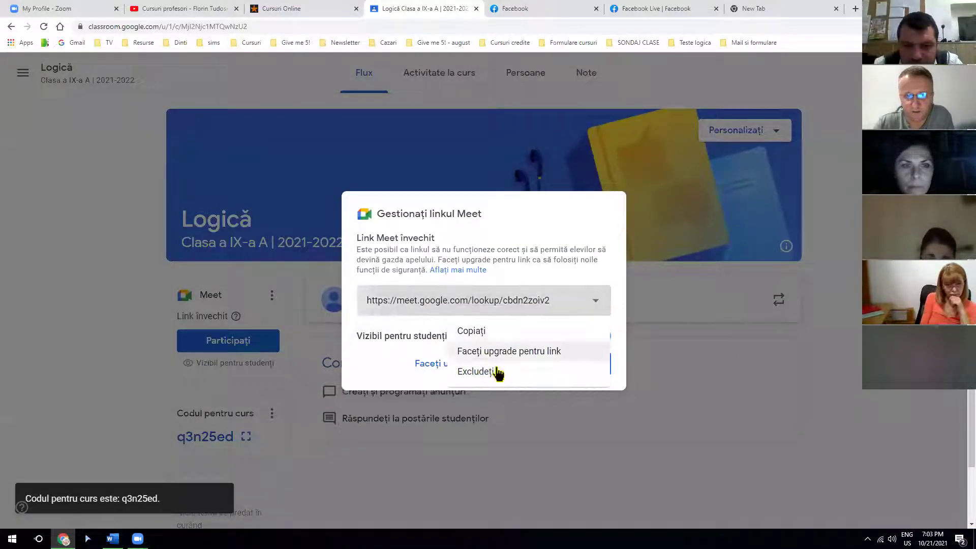
left_click(514, 389)
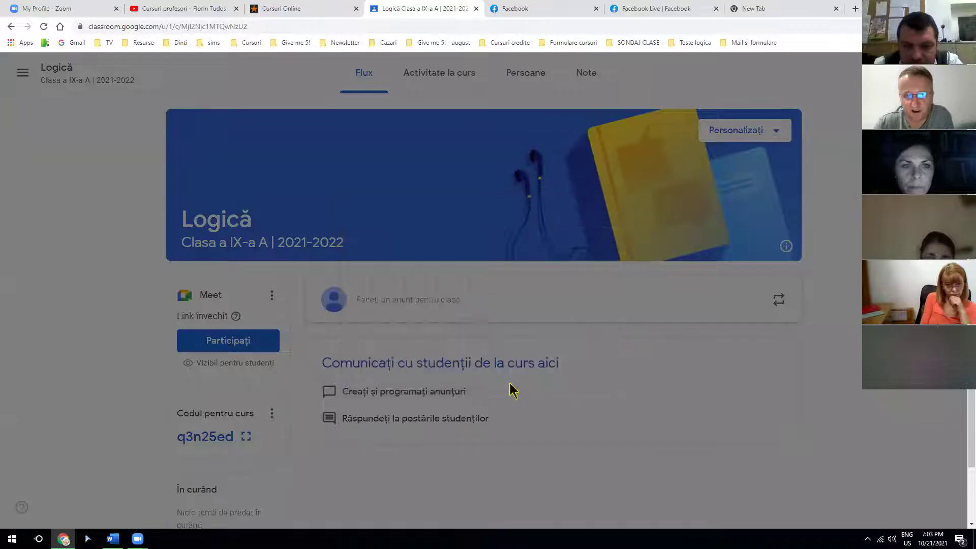
left_click(513, 332)
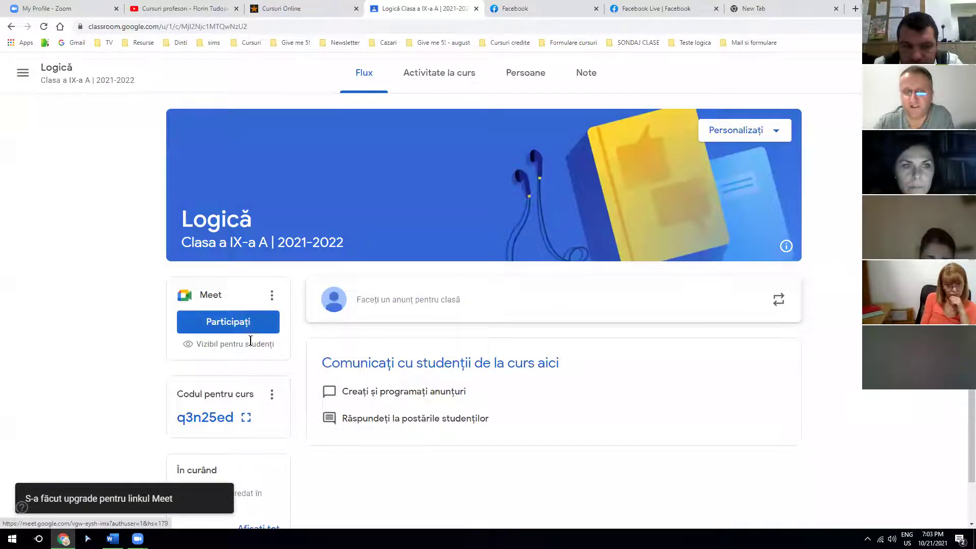
Hide the class Meet link from students and confirm.
left_click(272, 295)
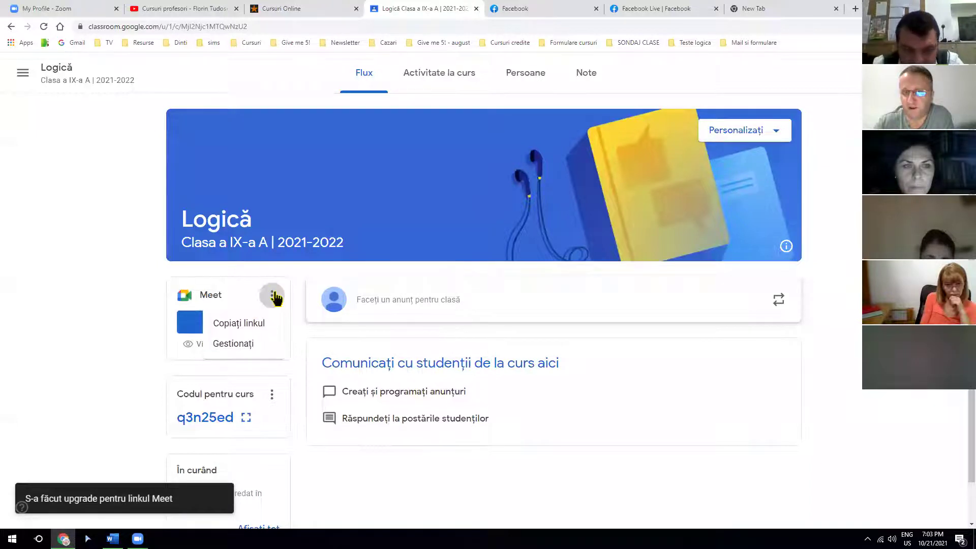
left_click(254, 347)
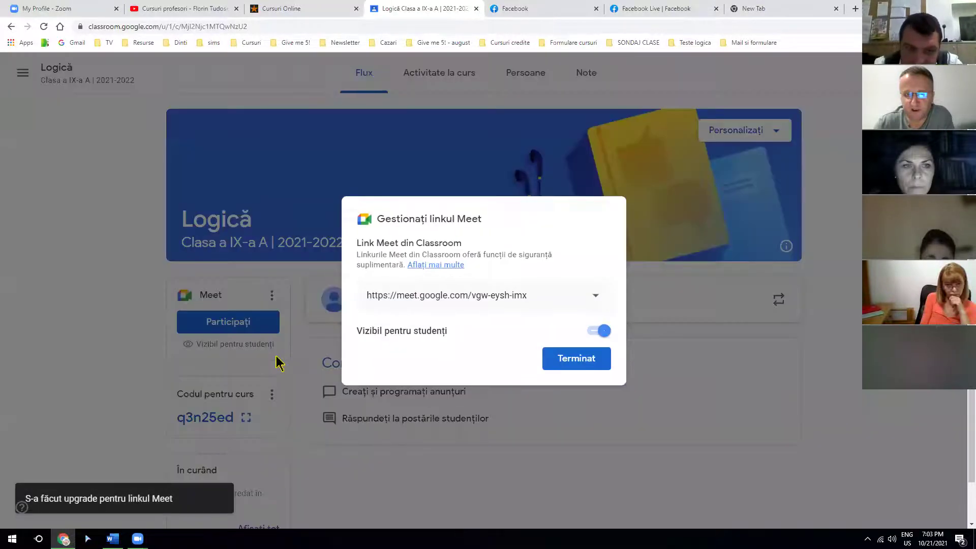
left_click(600, 330)
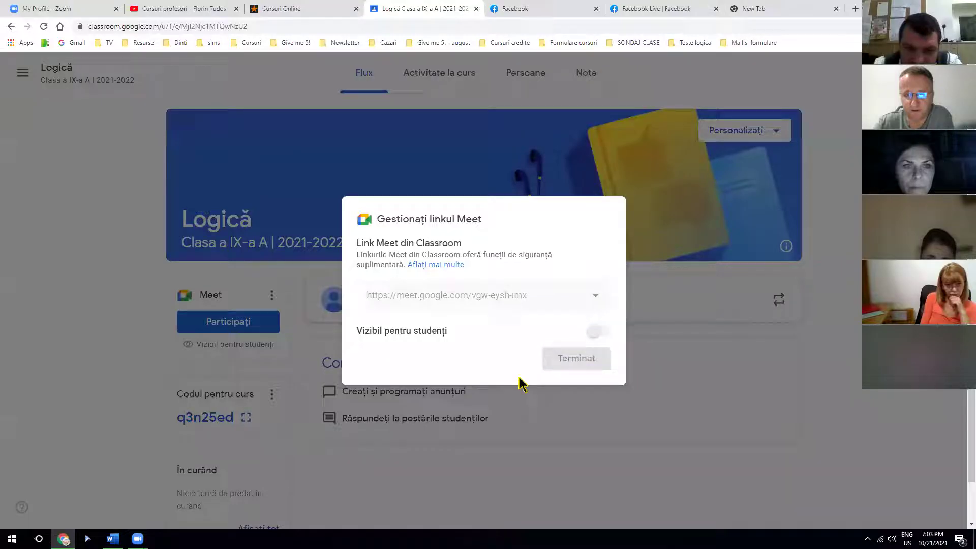
left_click(577, 360)
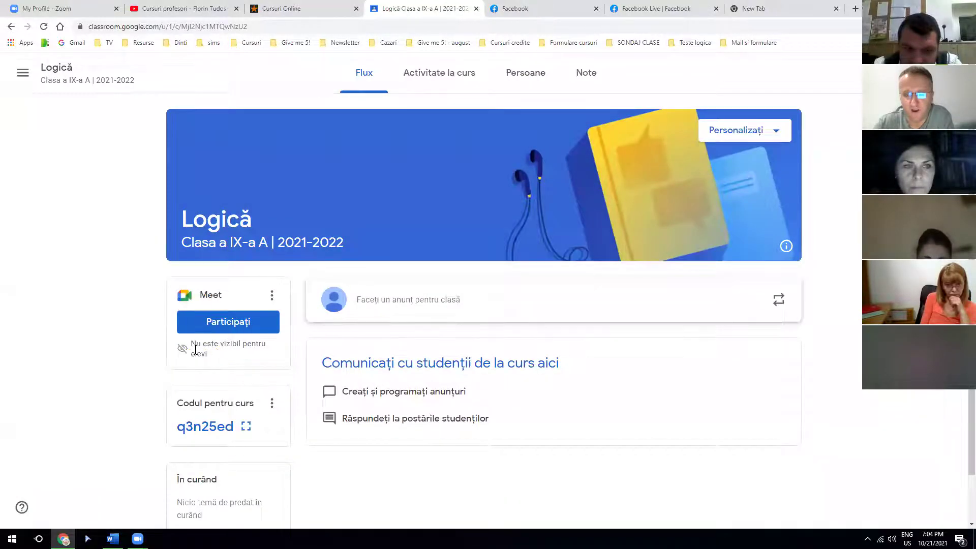
Make the class Meet link visible to students again and confirm.
left_click(272, 296)
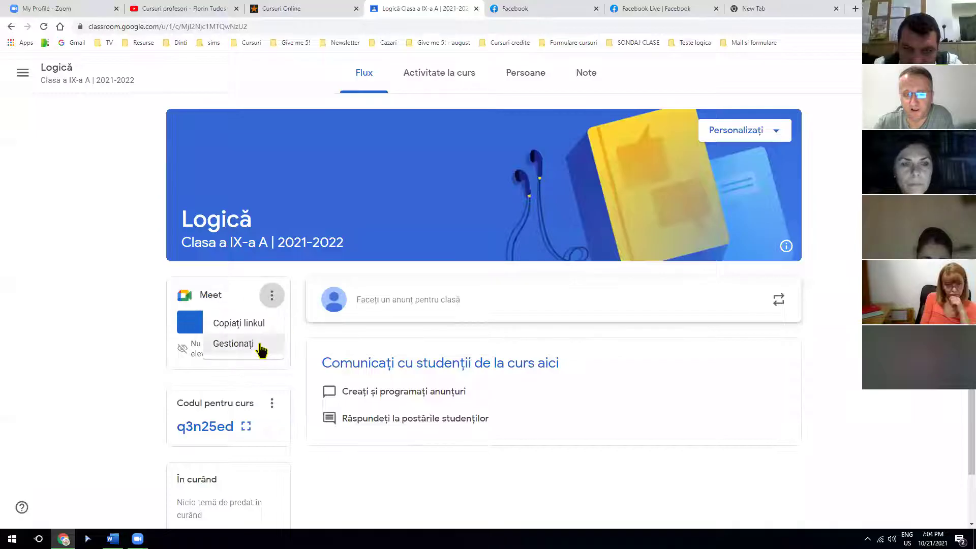
left_click(261, 347)
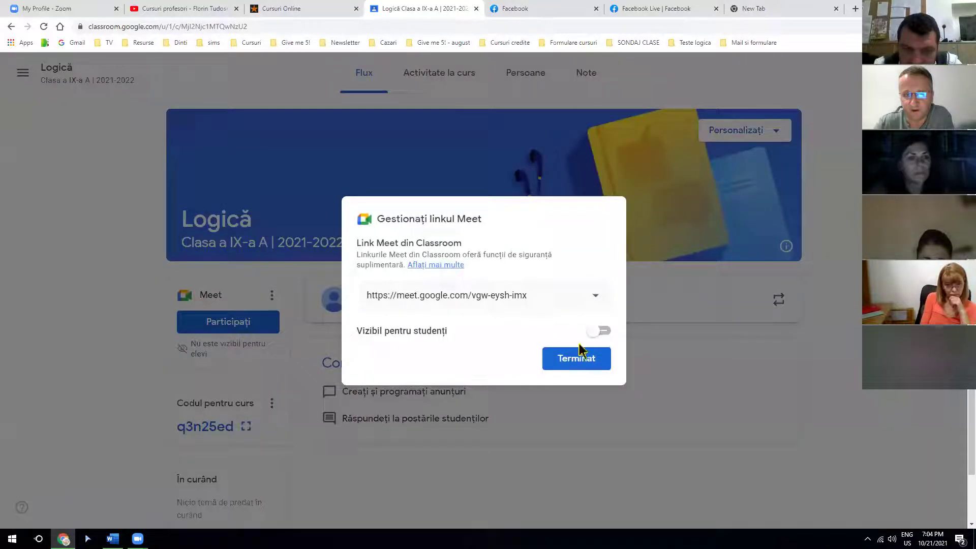
left_click(605, 333)
left_click(575, 363)
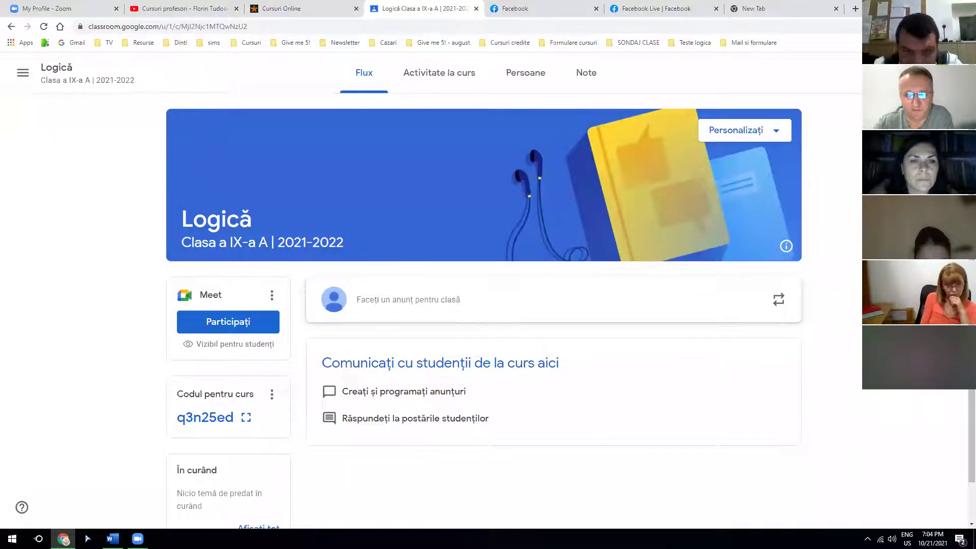
Open the course settings and view the stream posting permissions without changing them.
left_click(951, 72)
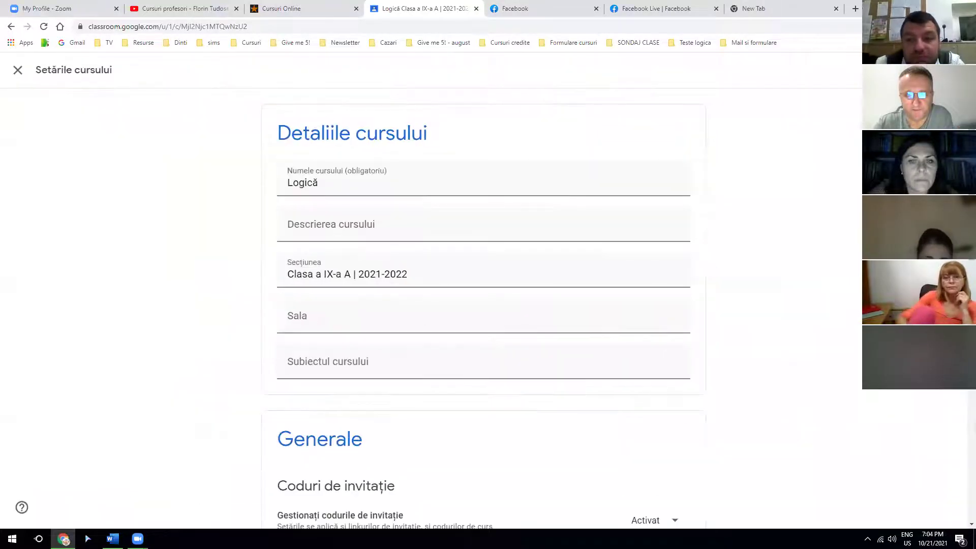
scroll(483, 298, "down", 5)
scroll(482, 300, "down", 1)
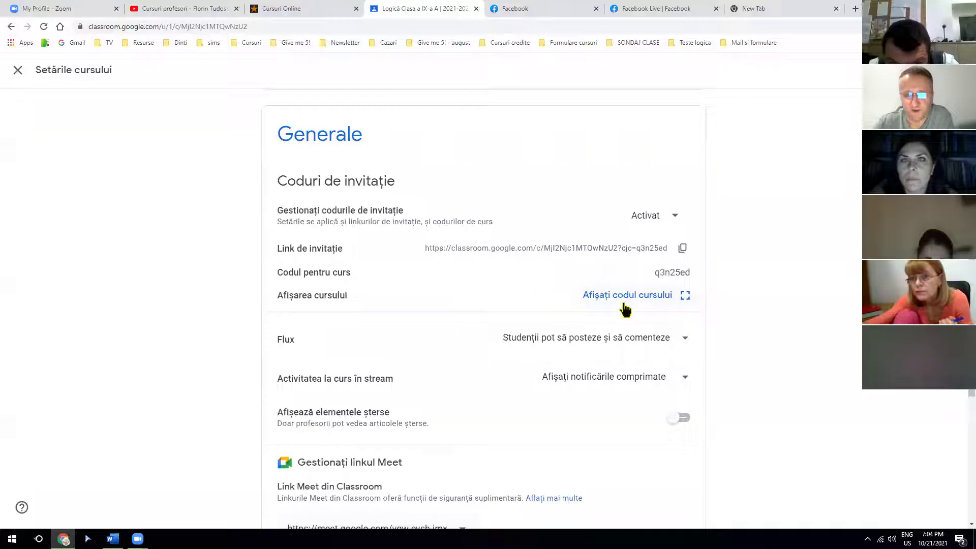
left_click(643, 338)
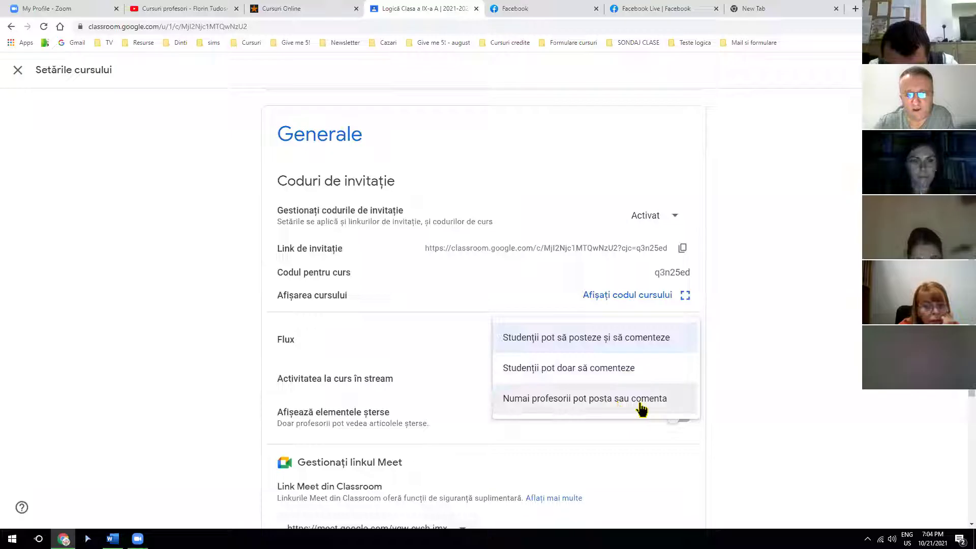
left_click(745, 101)
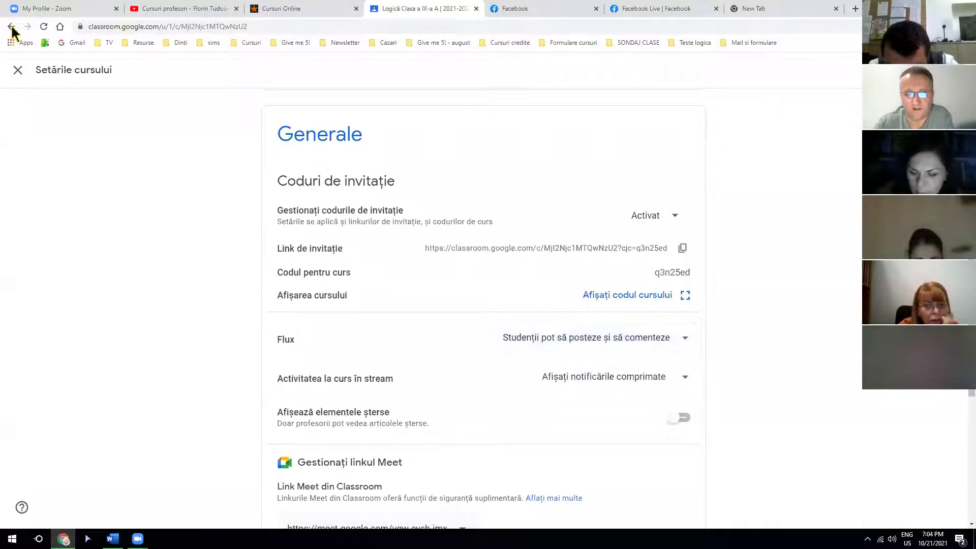
left_click(11, 28)
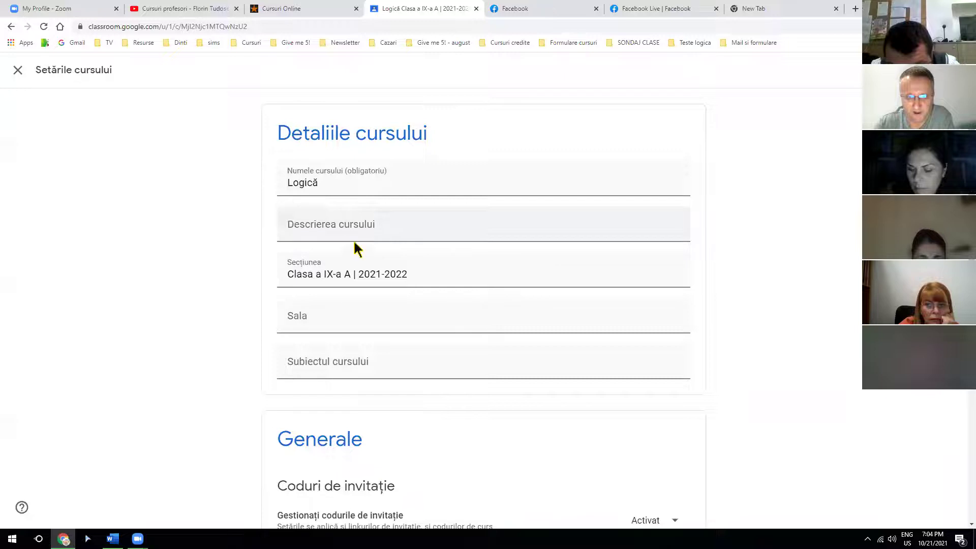
Try teachers-only and comment-only stream permissions, ending on 'Studenții pot să posteze și să comenteze'.
scroll(356, 249, "down", 7)
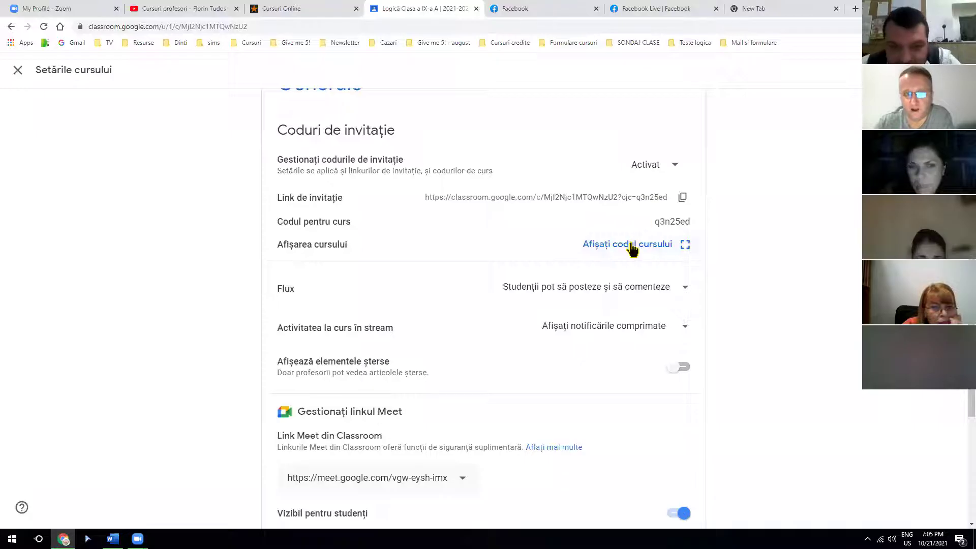
scroll(635, 292, "down", 2)
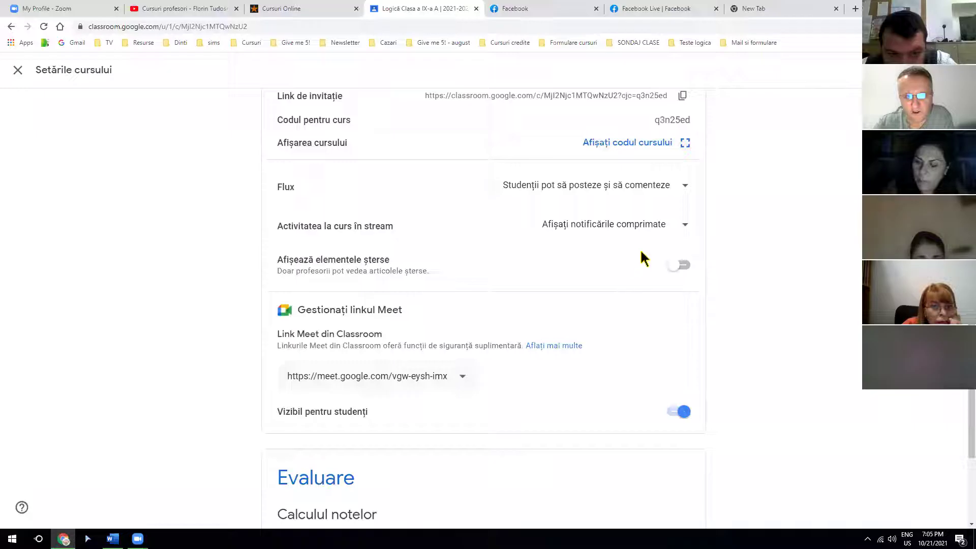
left_click(653, 187)
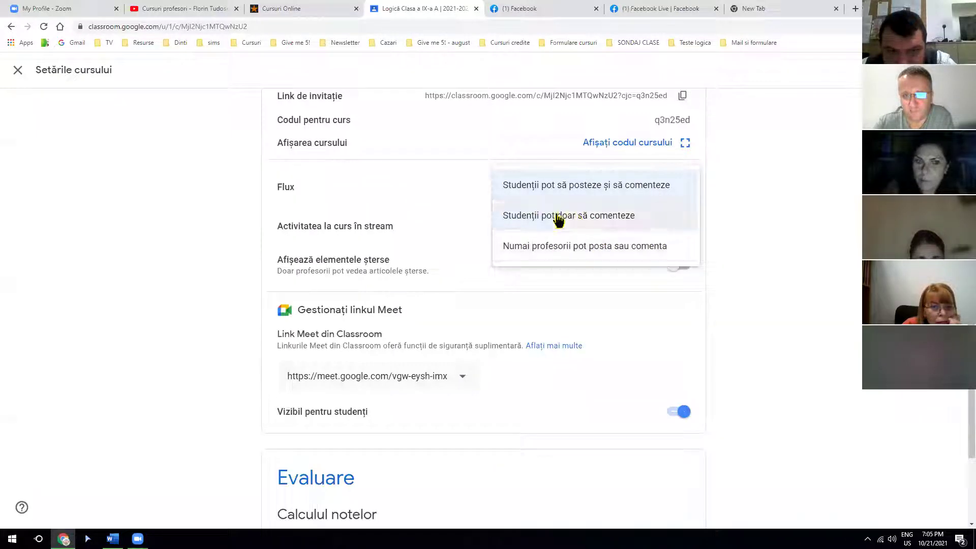
left_click(643, 249)
left_click(666, 194)
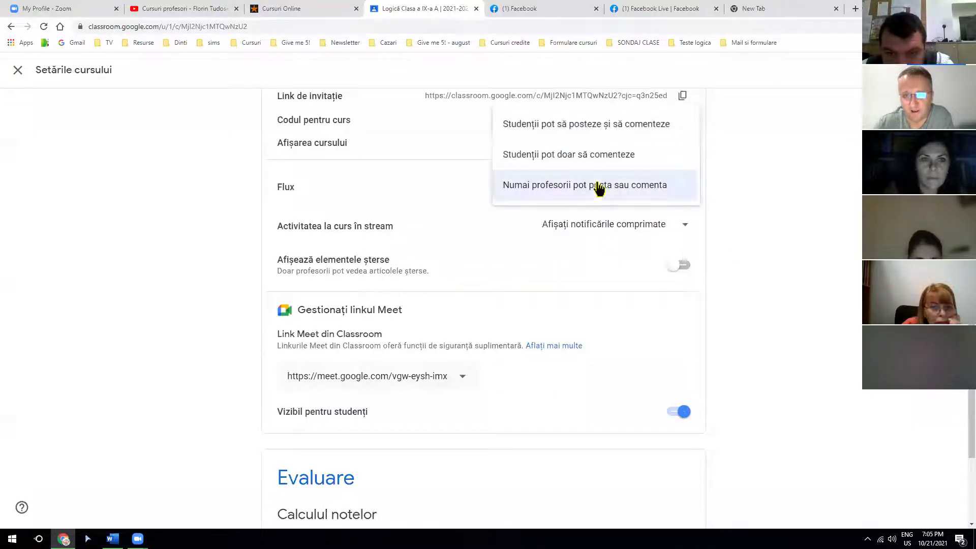
left_click(612, 131)
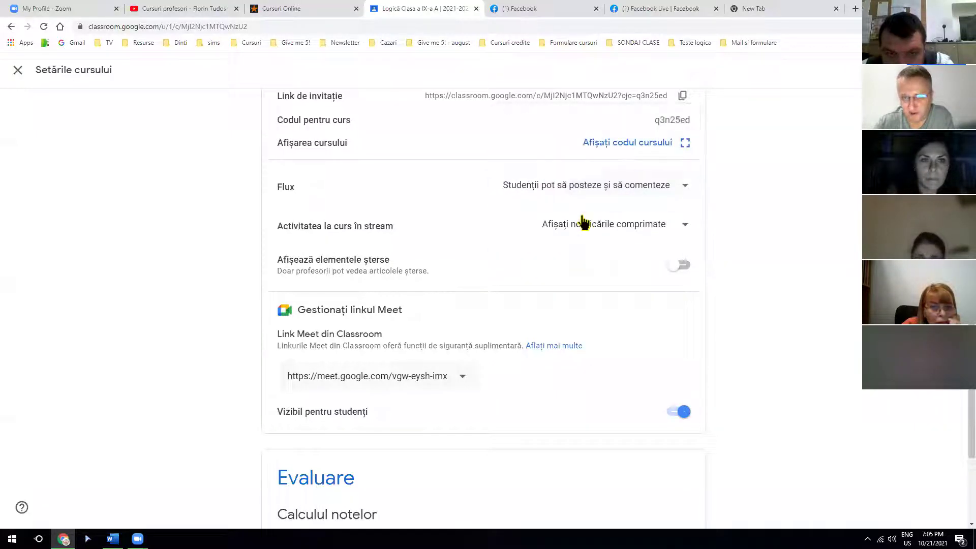
left_click(611, 198)
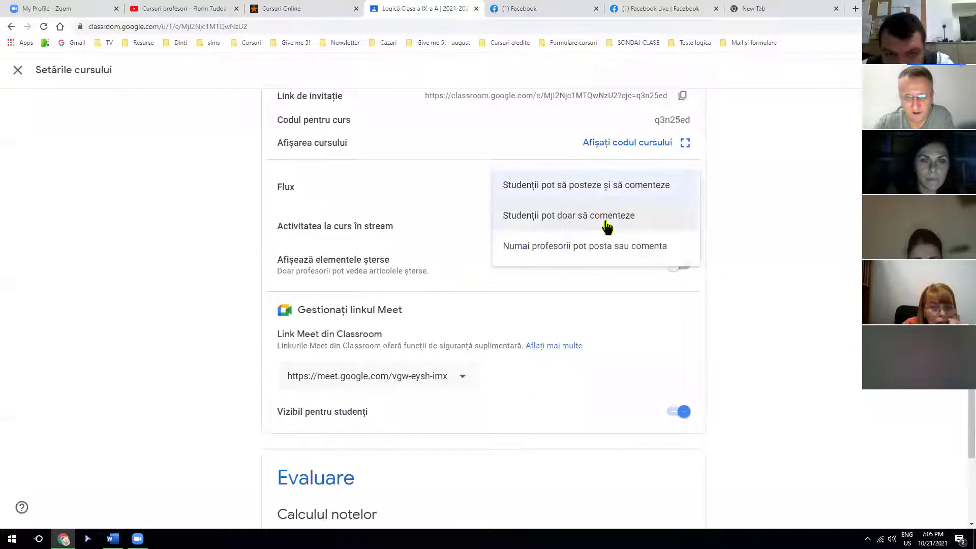
left_click(585, 219)
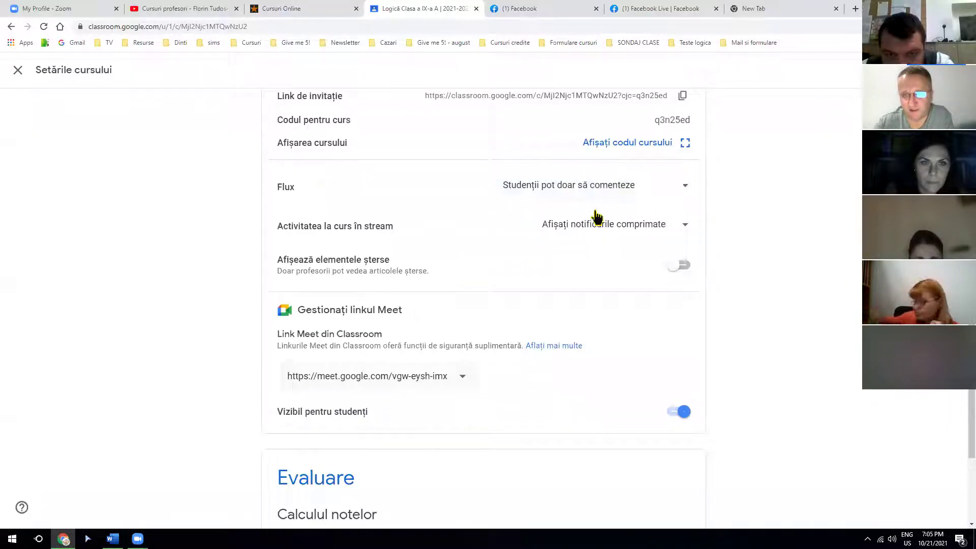
left_click(632, 189)
left_click(614, 237)
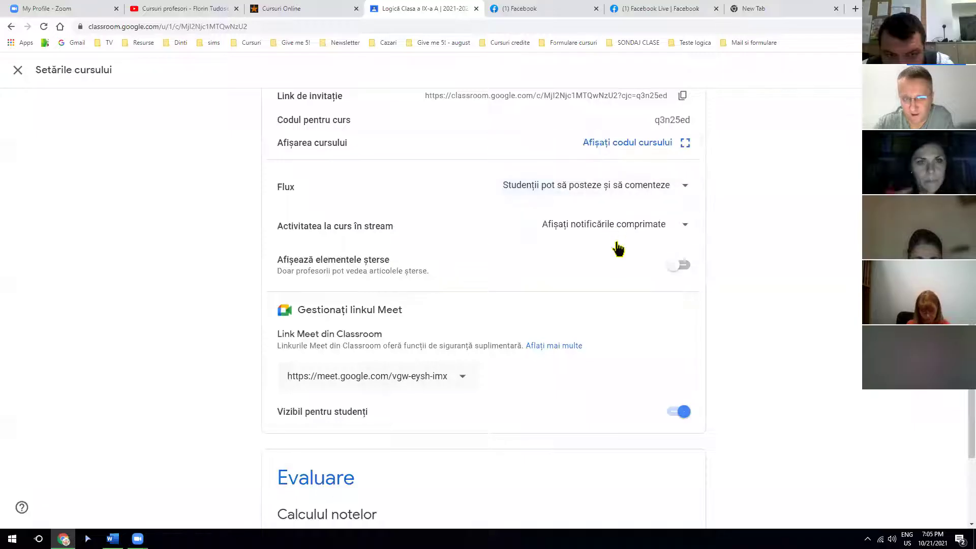
scroll(457, 288, "down", 1)
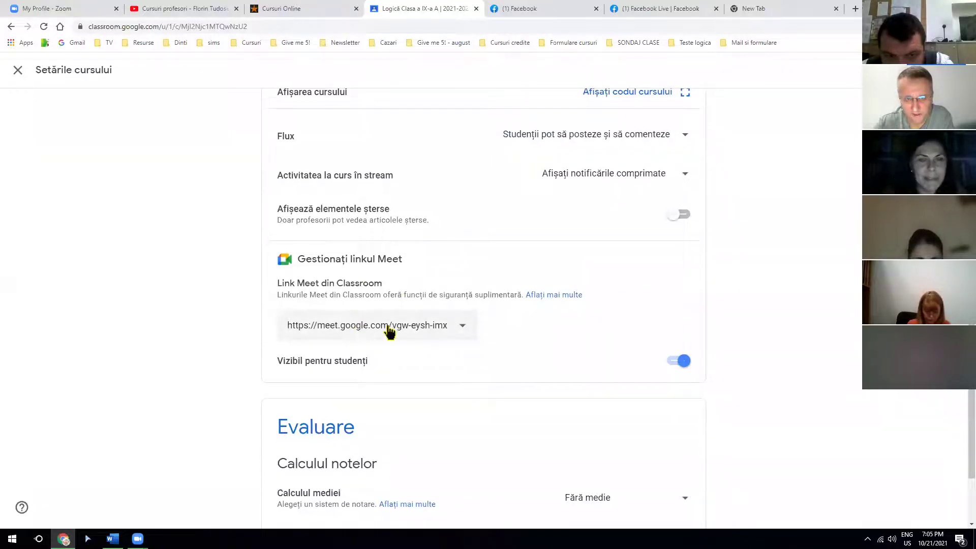
Reset the Meet link twice, then toggle its student visibility on and off.
left_click(462, 331)
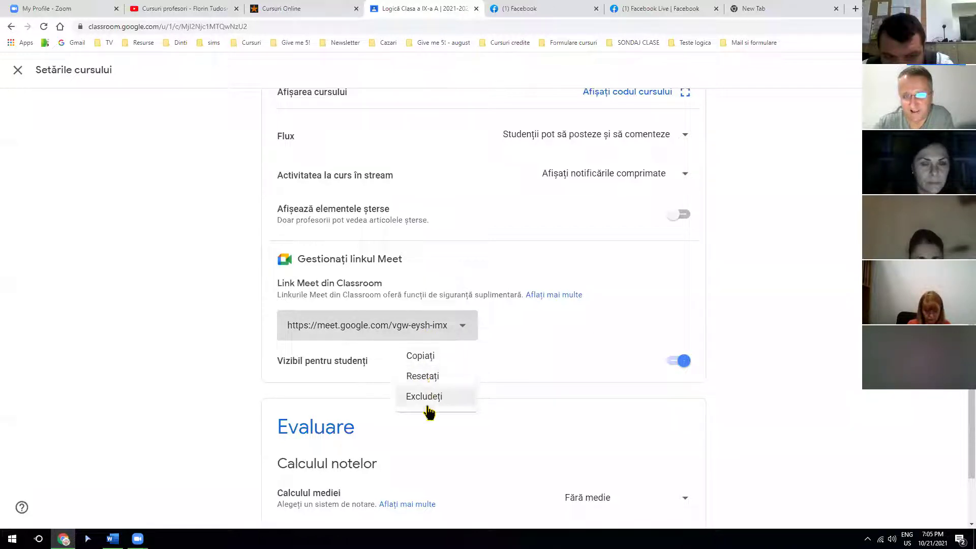
left_click(422, 376)
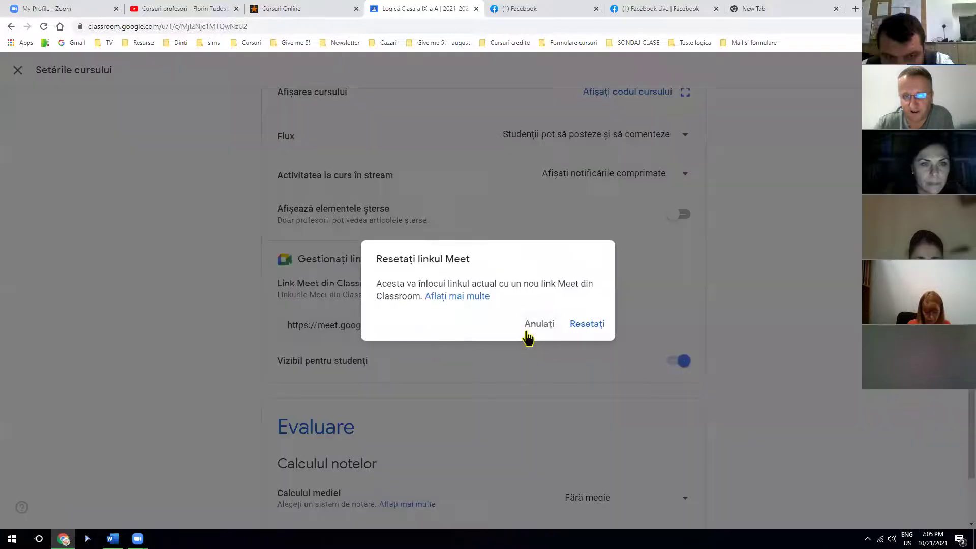
left_click(589, 325)
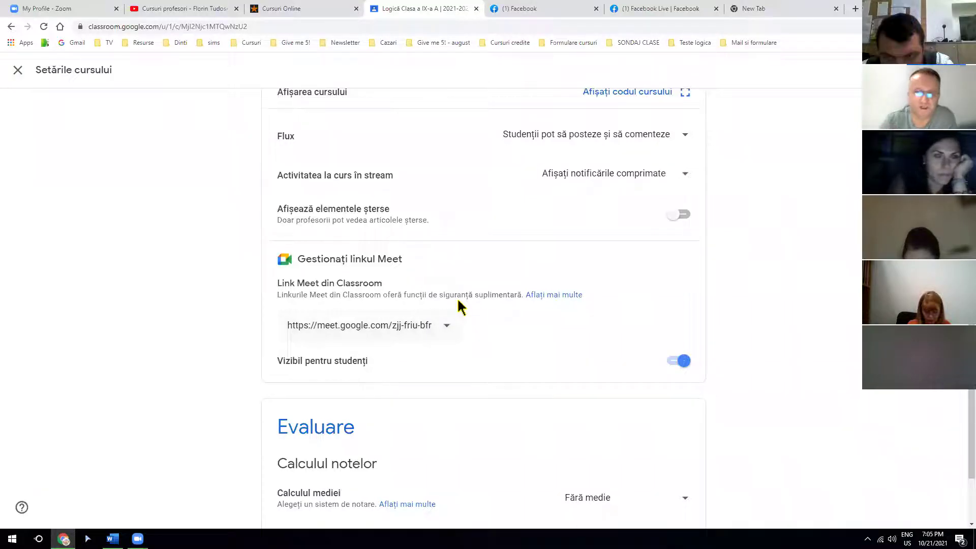
left_click(445, 328)
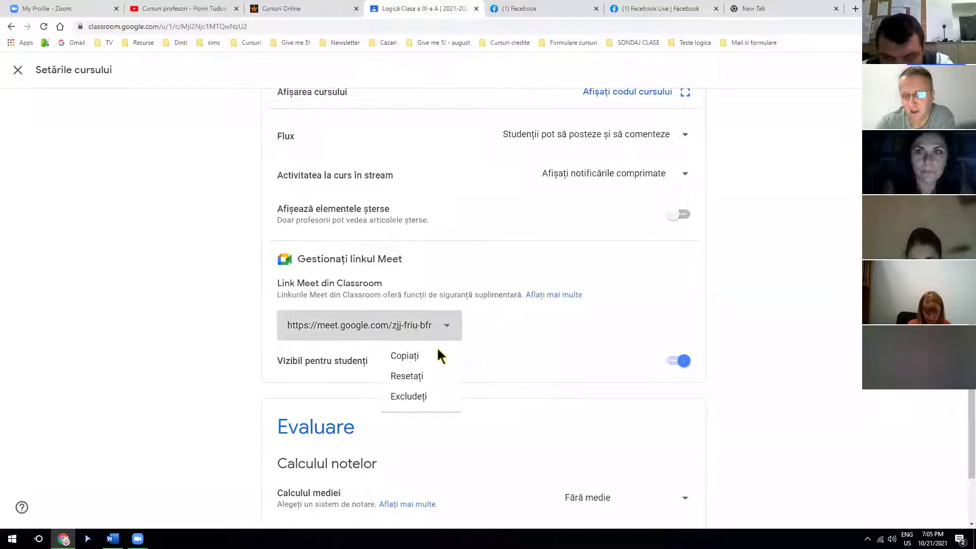
left_click(421, 380)
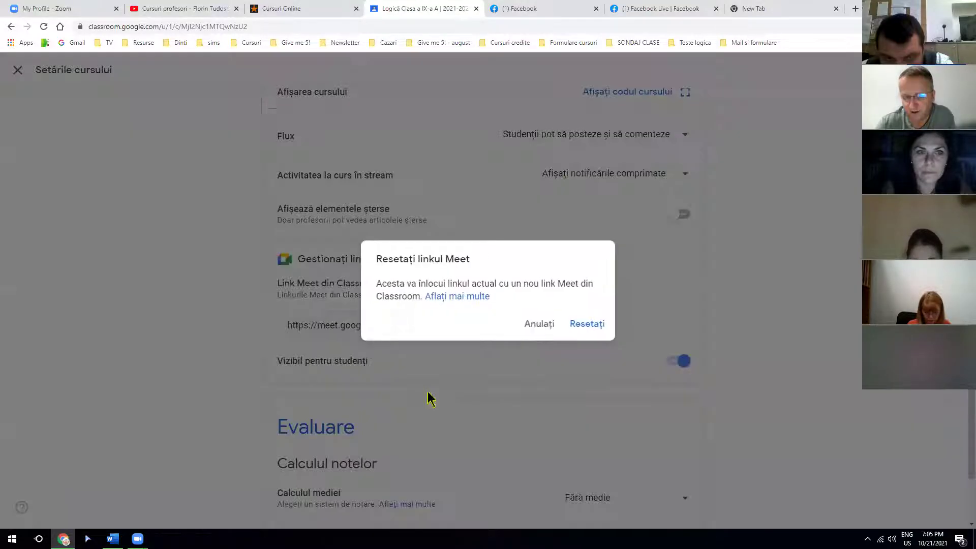
left_click(578, 326)
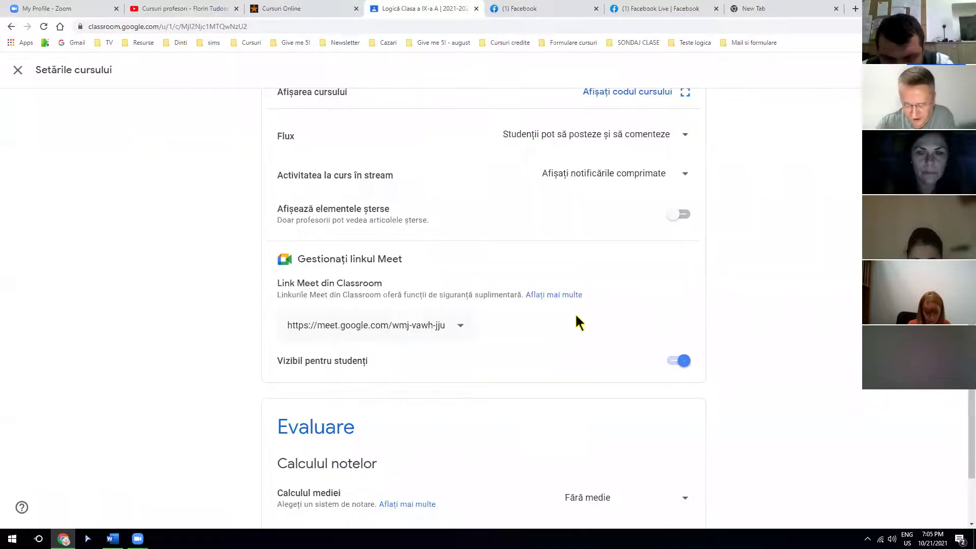
scroll(579, 313, "down", 1)
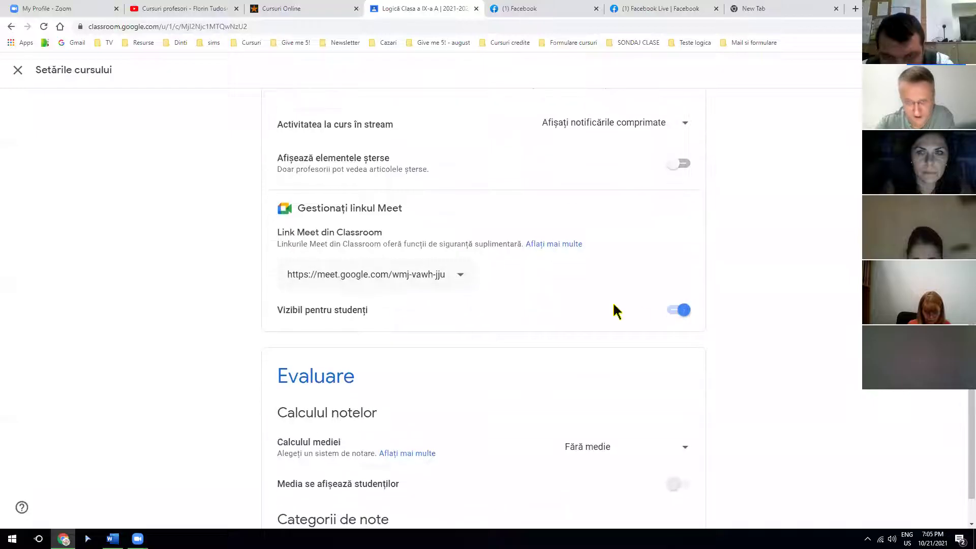
left_click(670, 308)
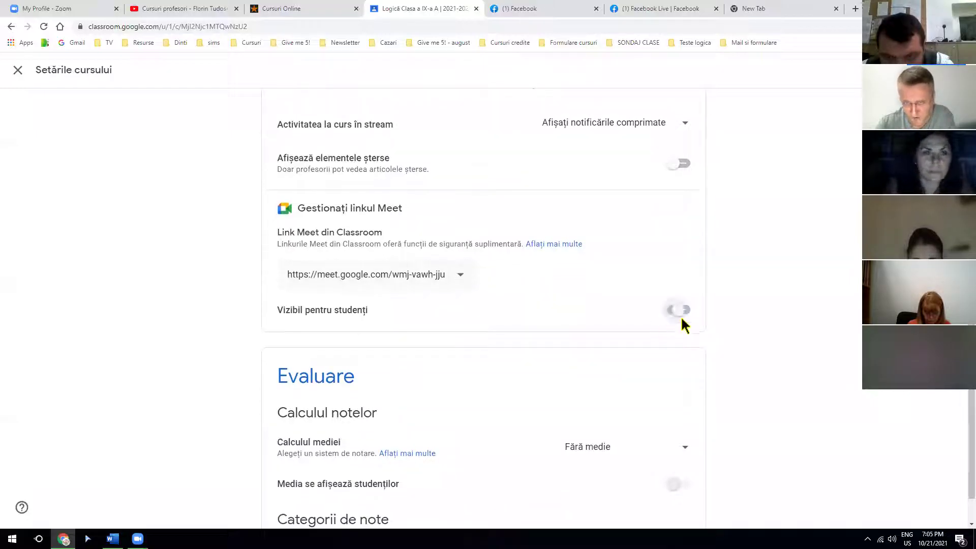
left_click(685, 313)
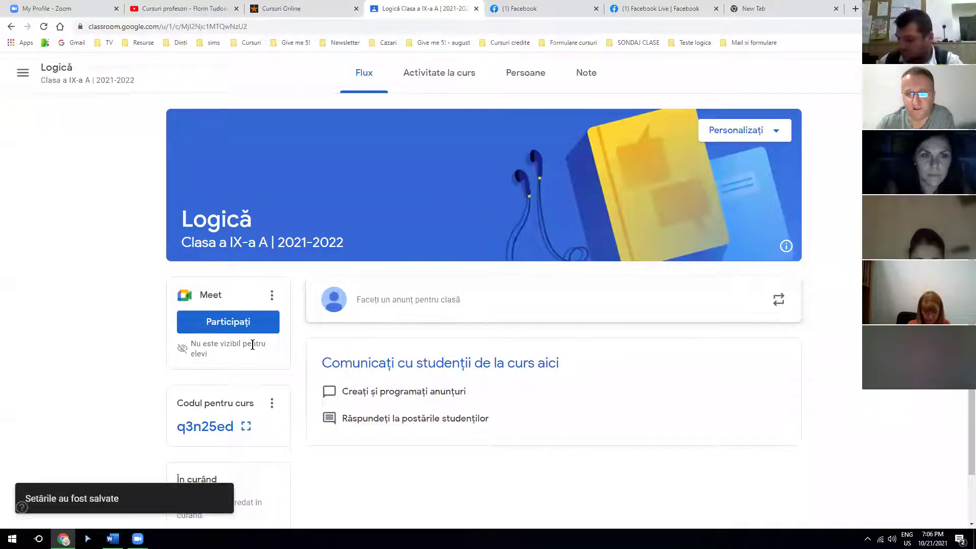
Make the Meet link visible to students and reset it once more.
left_click(272, 295)
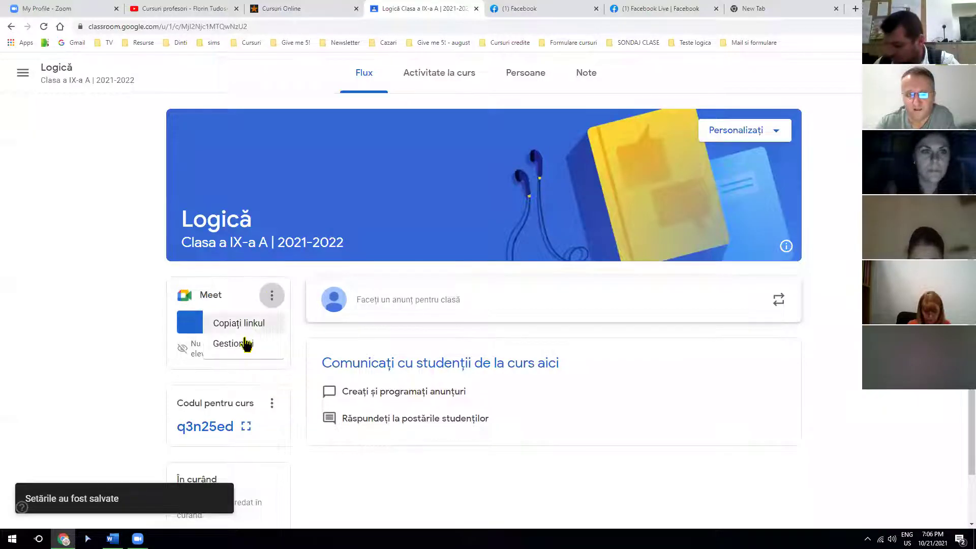
left_click(244, 343)
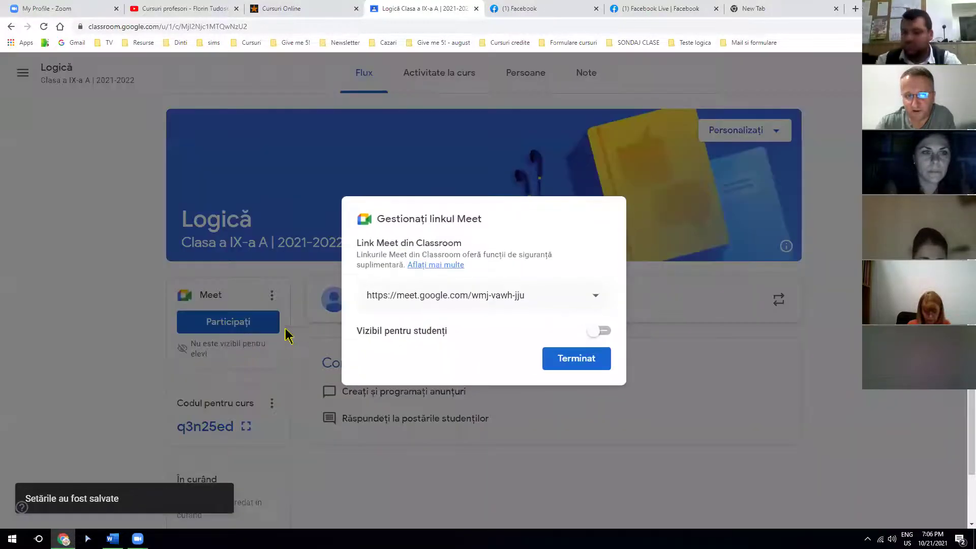
left_click(596, 331)
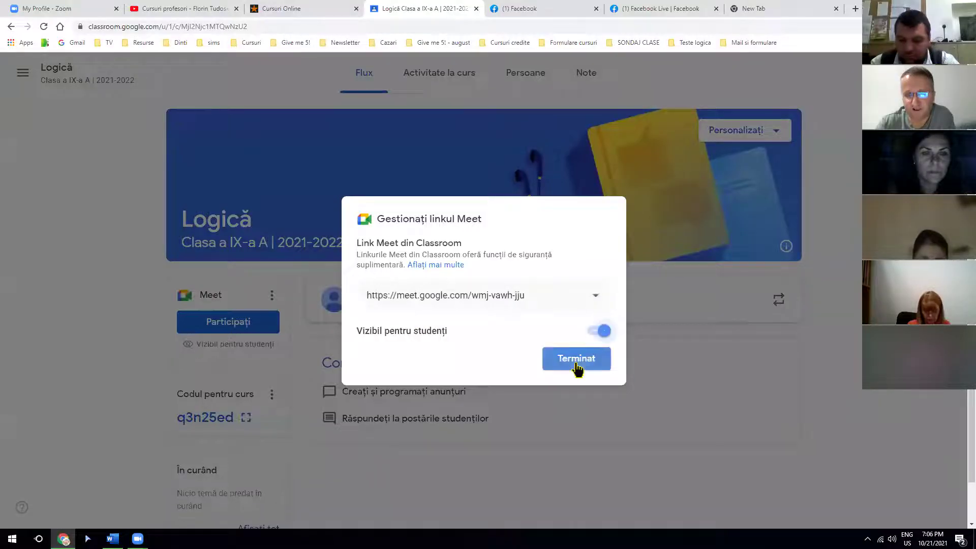
left_click(577, 299)
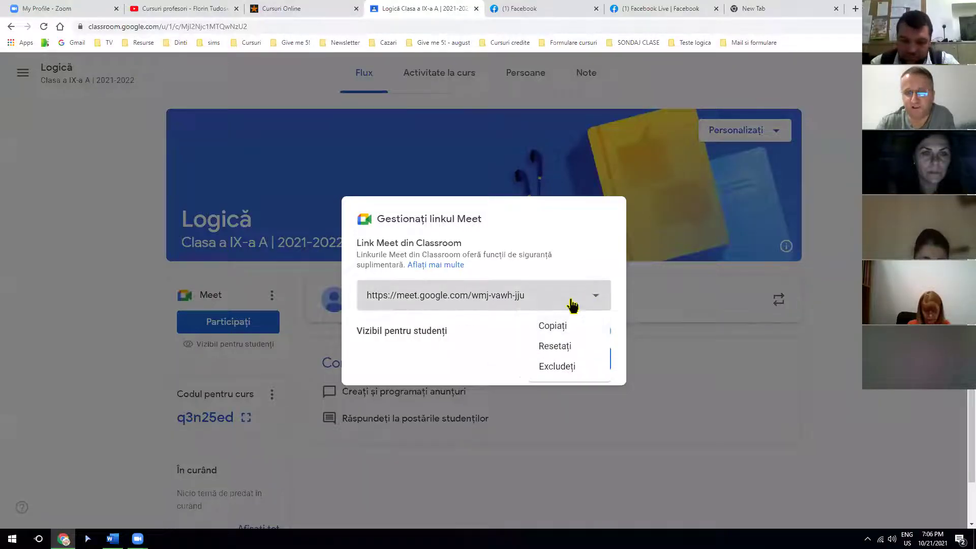
left_click(550, 350)
left_click(579, 325)
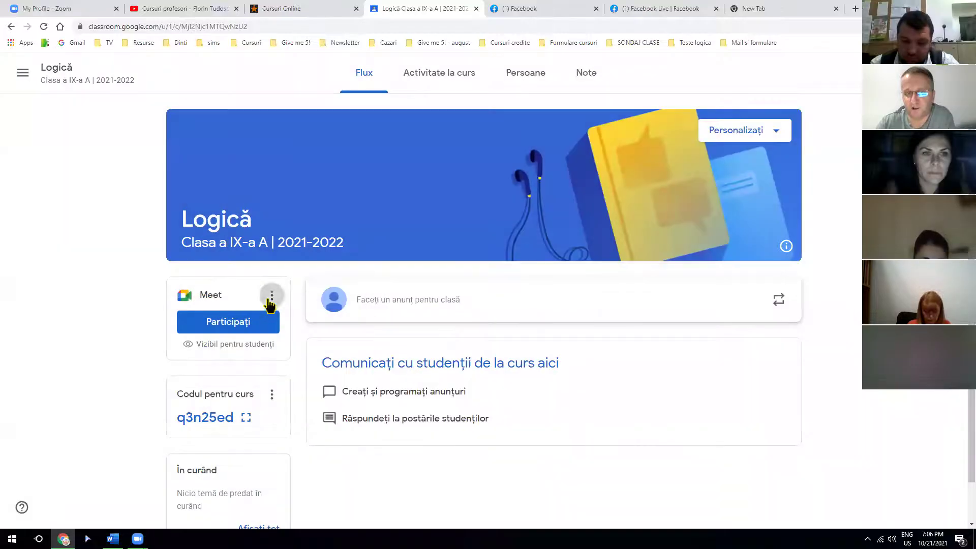
left_click(272, 296)
left_click(290, 369)
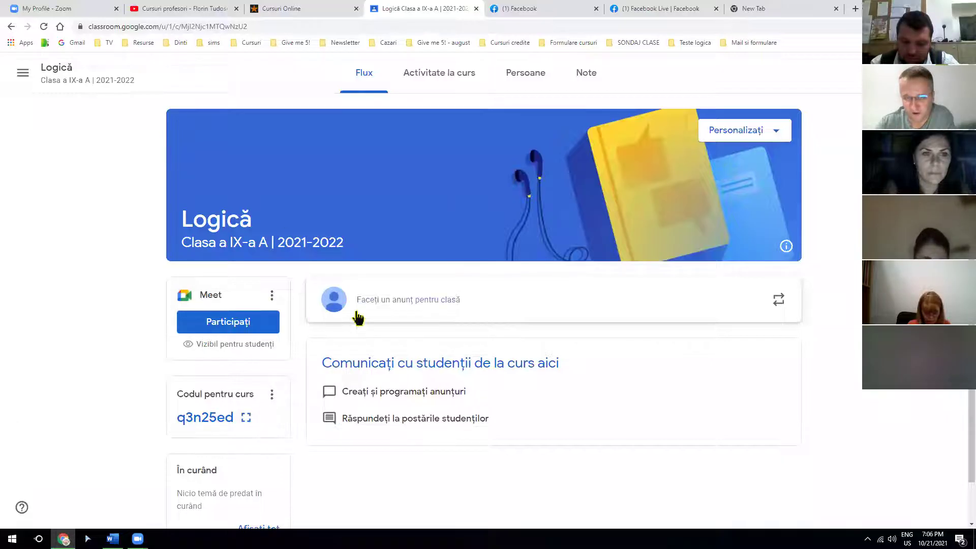
Select all students on the Persoane list, then return to the stream.
left_click(420, 80)
left_click(538, 76)
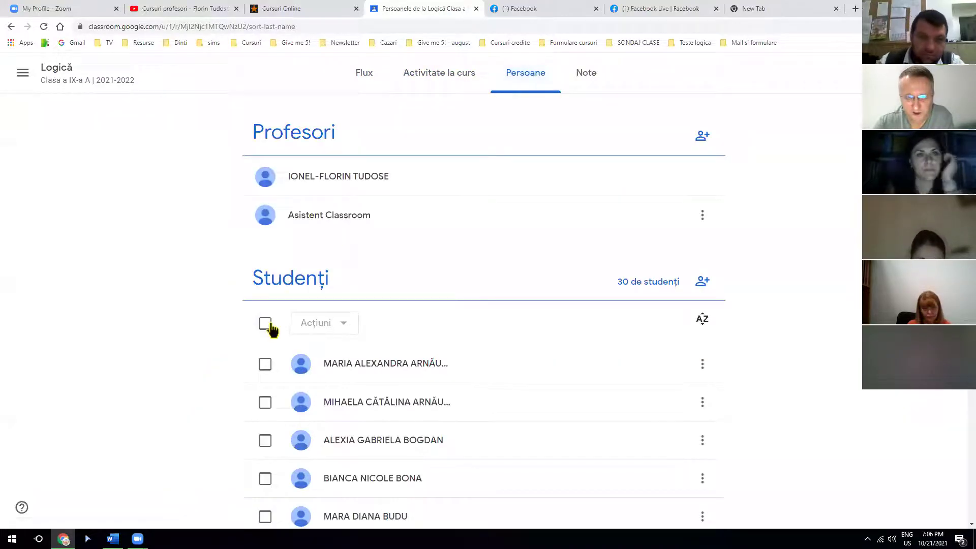
left_click(267, 323)
scroll(267, 323, "down", 1)
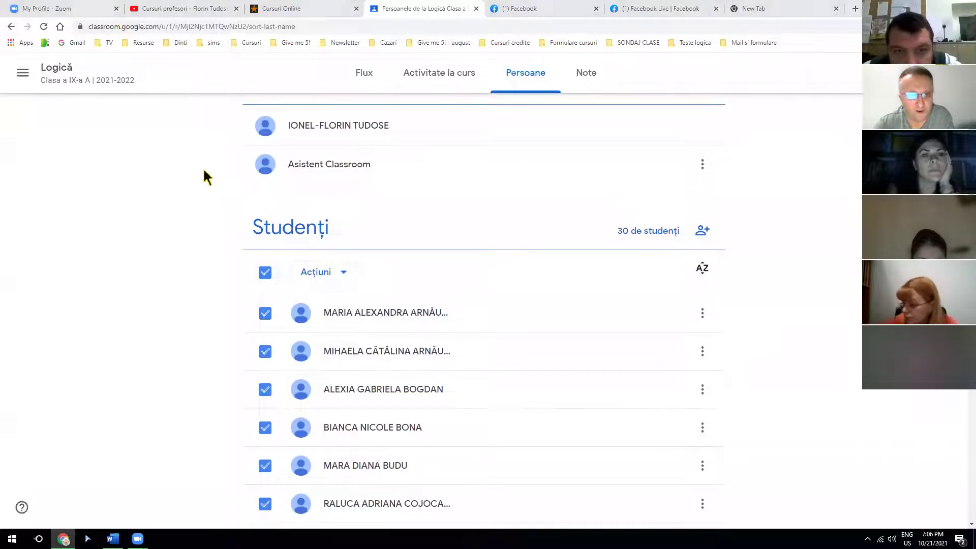
left_click(372, 79)
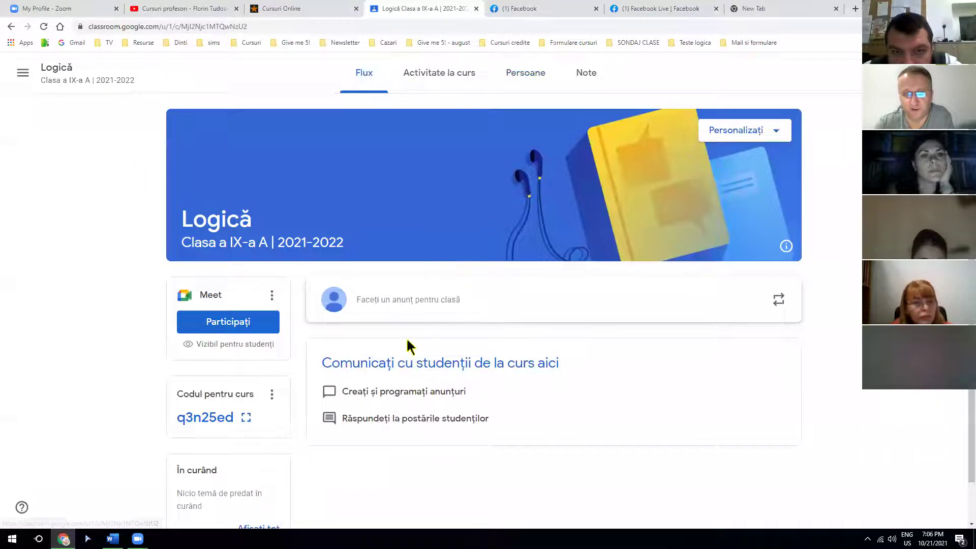
scroll(359, 277, "down", 1)
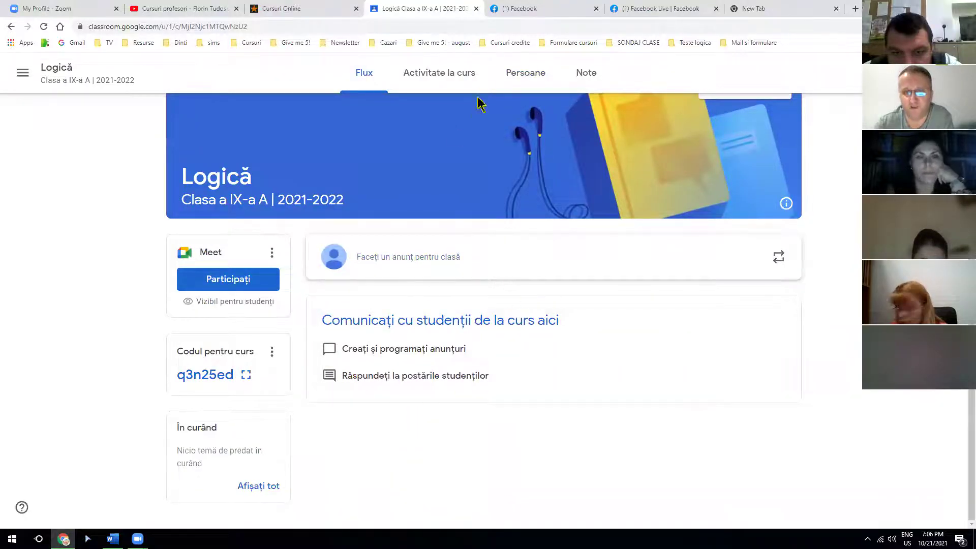
Reselect all 30 students on Persoane and start an email to them from Acțiuni.
left_click(469, 79)
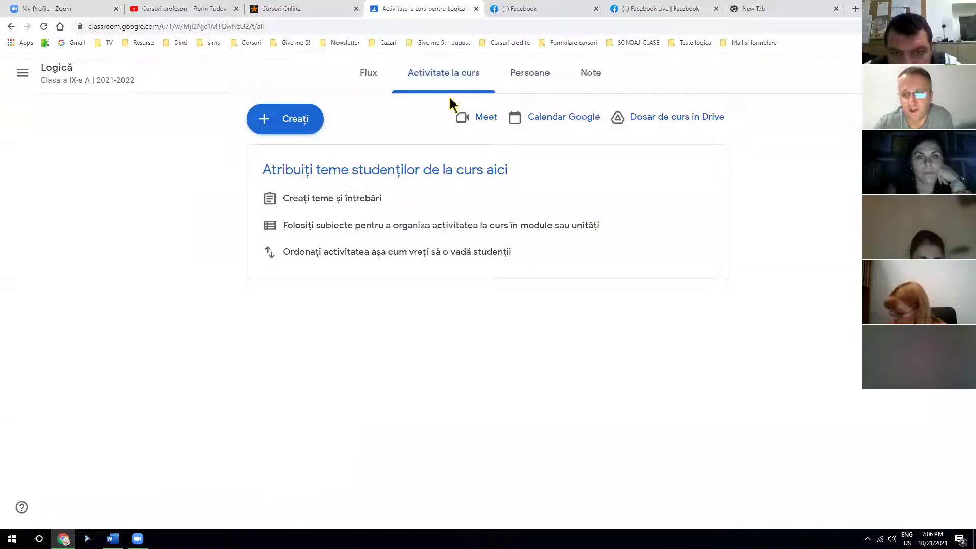
left_click(501, 82)
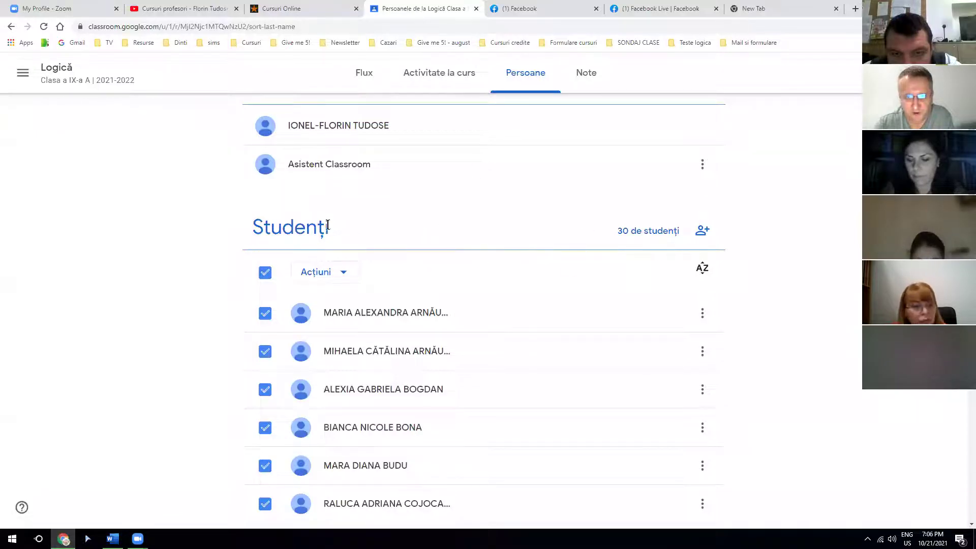
left_click(265, 272)
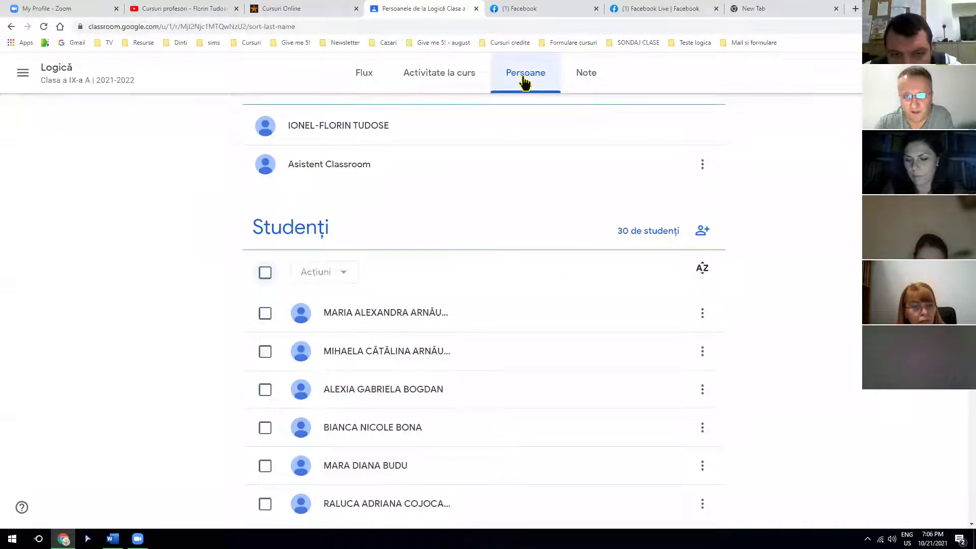
left_click(265, 273)
scroll(283, 337, "down", 10)
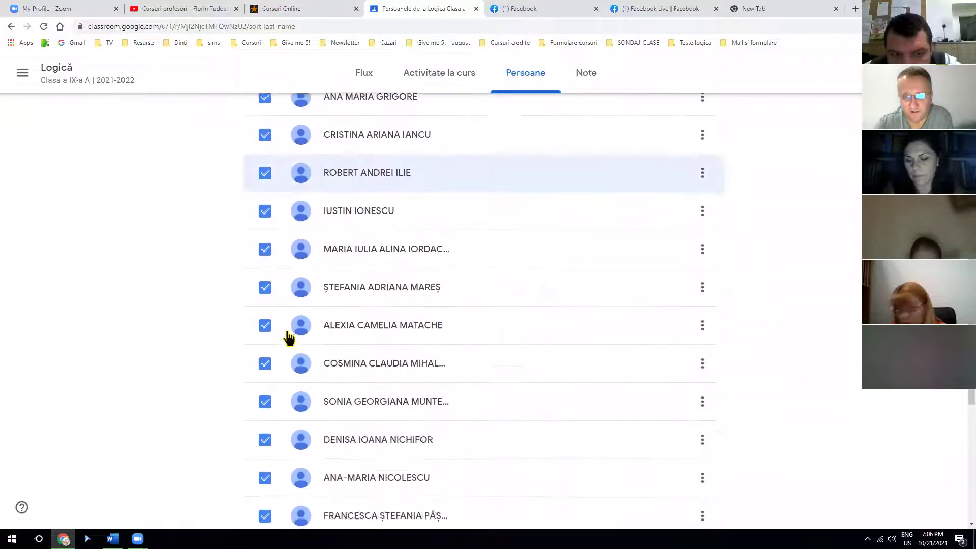
scroll(289, 337, "down", 7)
scroll(289, 337, "up", 8)
scroll(290, 332, "up", 12)
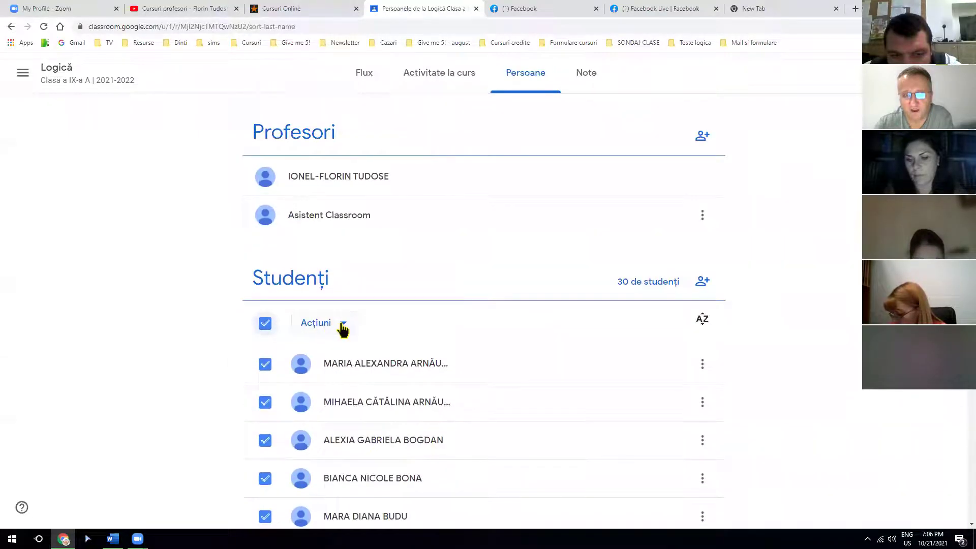
left_click(343, 325)
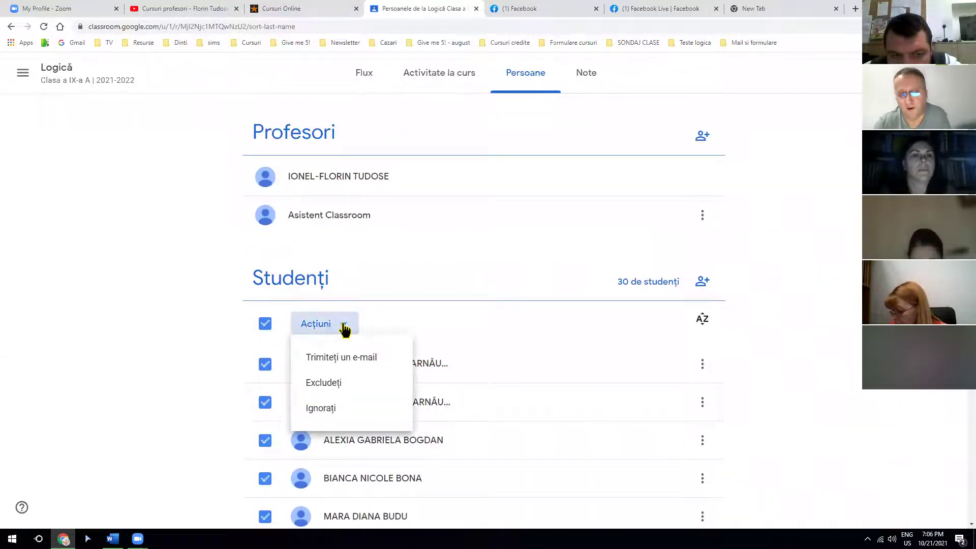
left_click(344, 369)
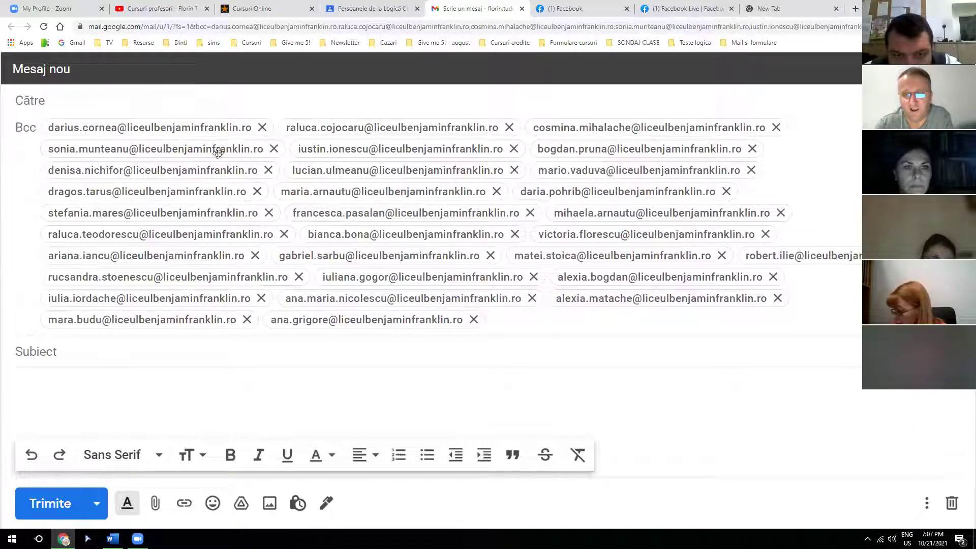
Write the subject 'Salut!' and the body 'Aveti o tema aici.'.
left_click(112, 355)
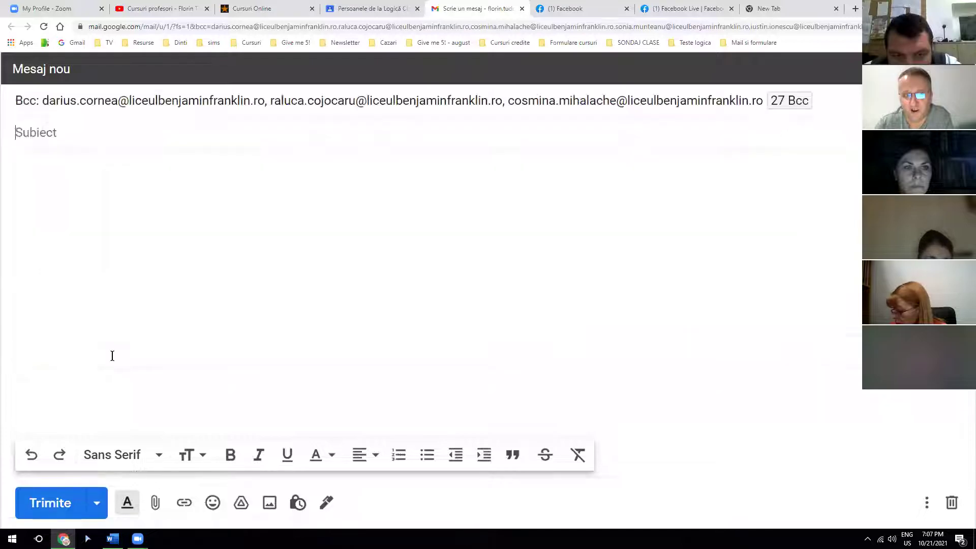
type("Salut!")
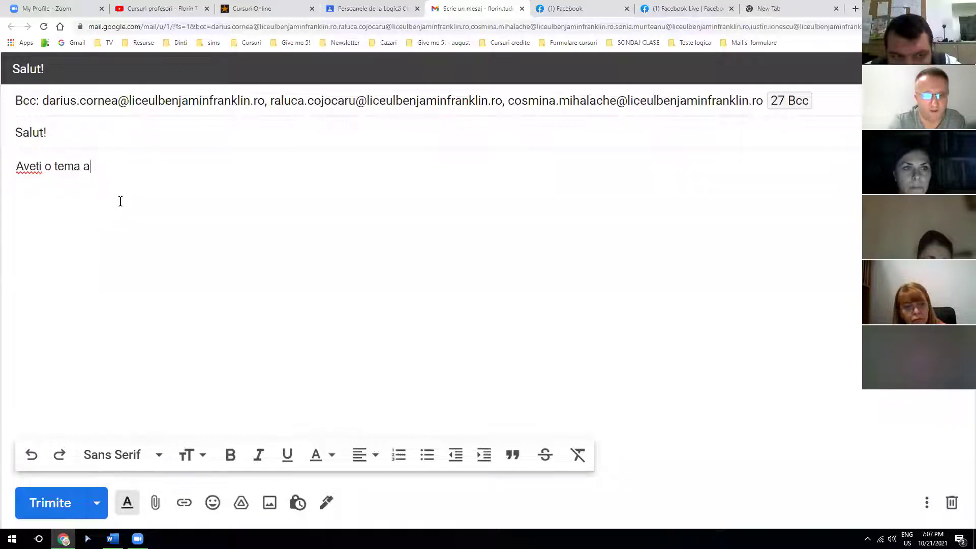
type("ici.")
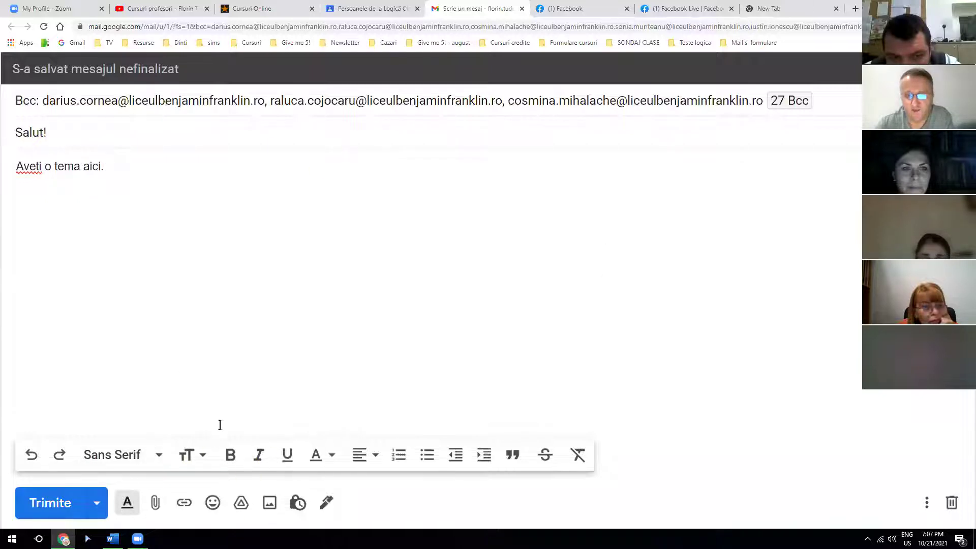
Attach the webinar JPEG image from the computer to the draft.
left_click(158, 504)
scroll(346, 203, "down", 5)
left_click(305, 201)
left_click(395, 257)
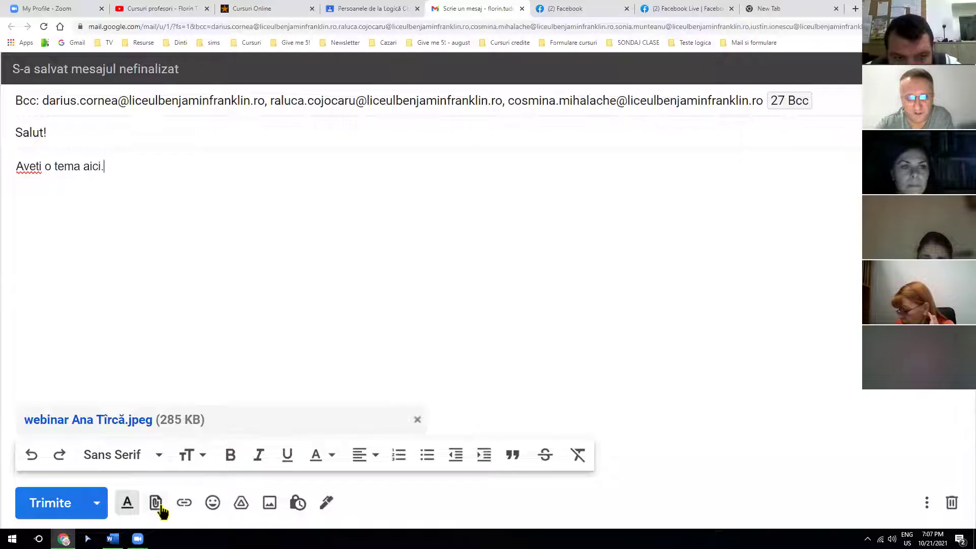
Copy the YouTube channel URL and insert it as a link in the message.
left_click(185, 503)
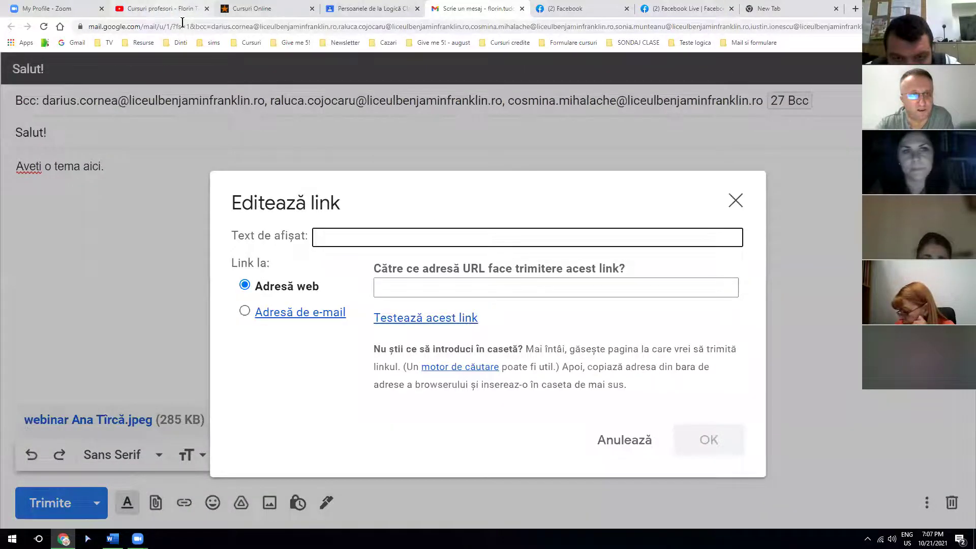
left_click(165, 9)
left_click(168, 30)
right_click(165, 28)
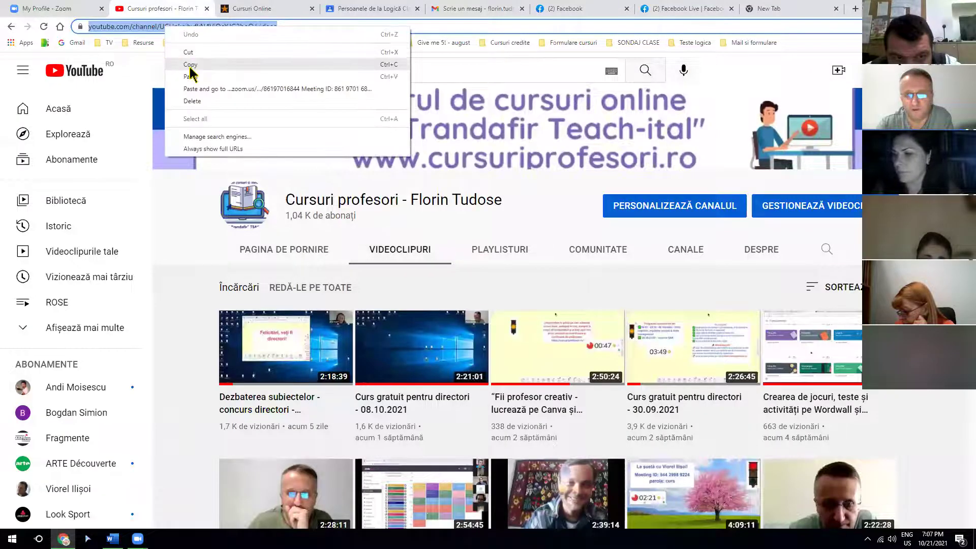
left_click(190, 64)
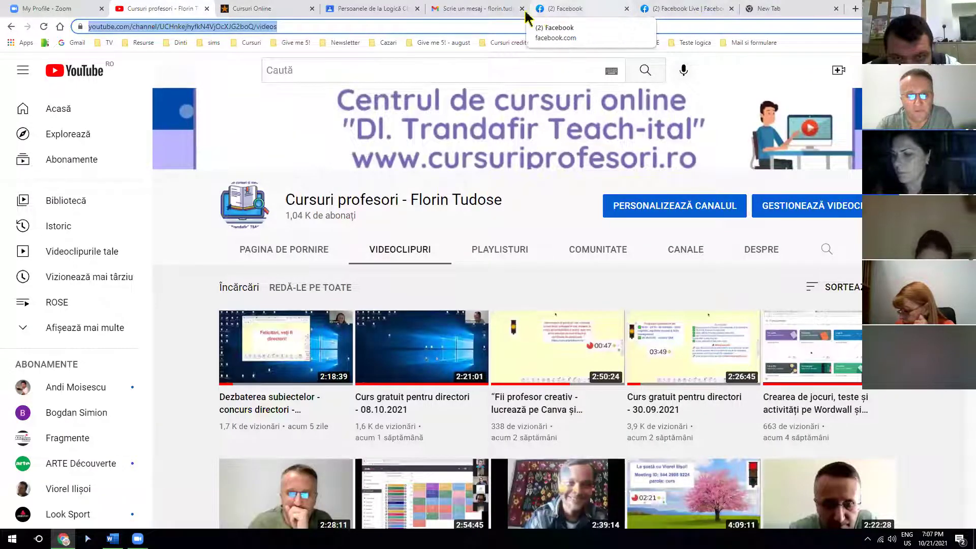
left_click(457, 12)
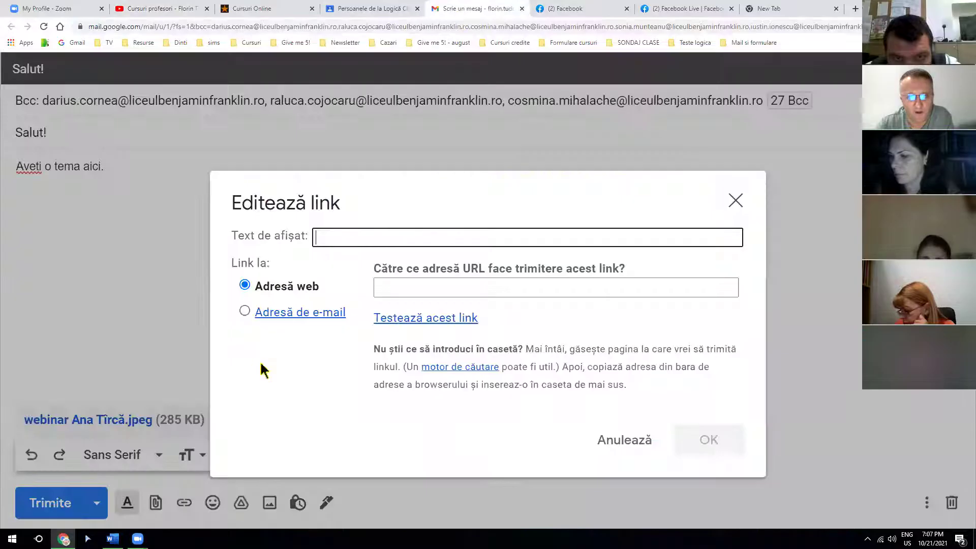
left_click(411, 240)
left_click(409, 290)
right_click(414, 296)
left_click(436, 355)
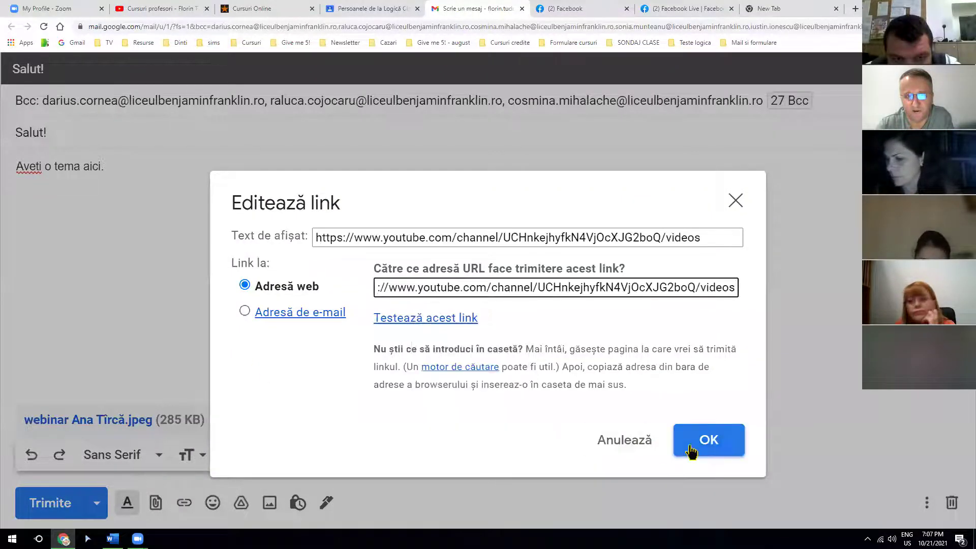
left_click(693, 444)
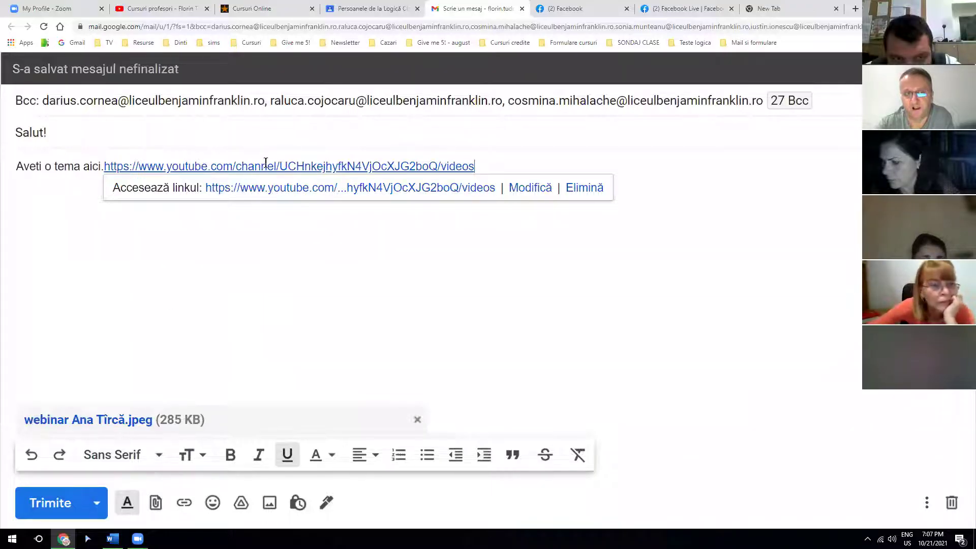
left_click(115, 244)
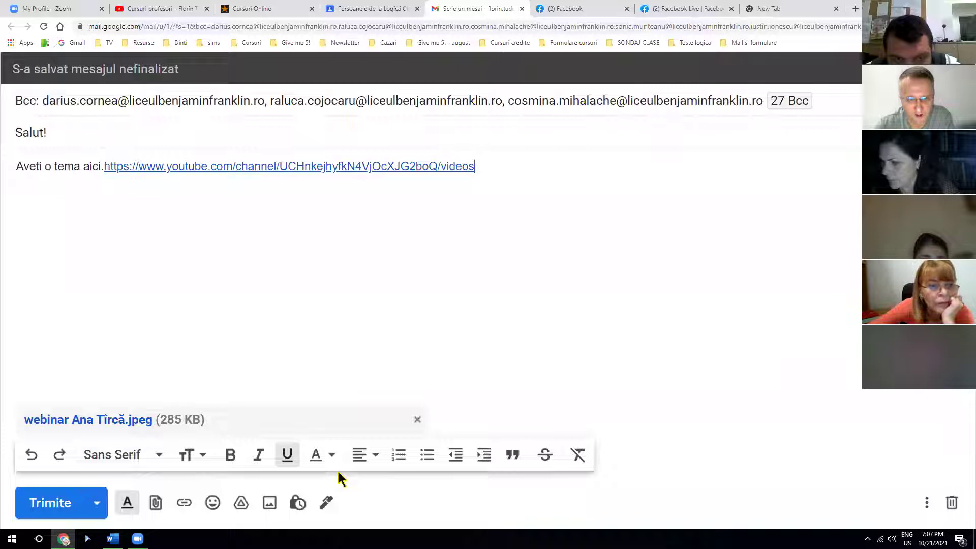
left_click(270, 504)
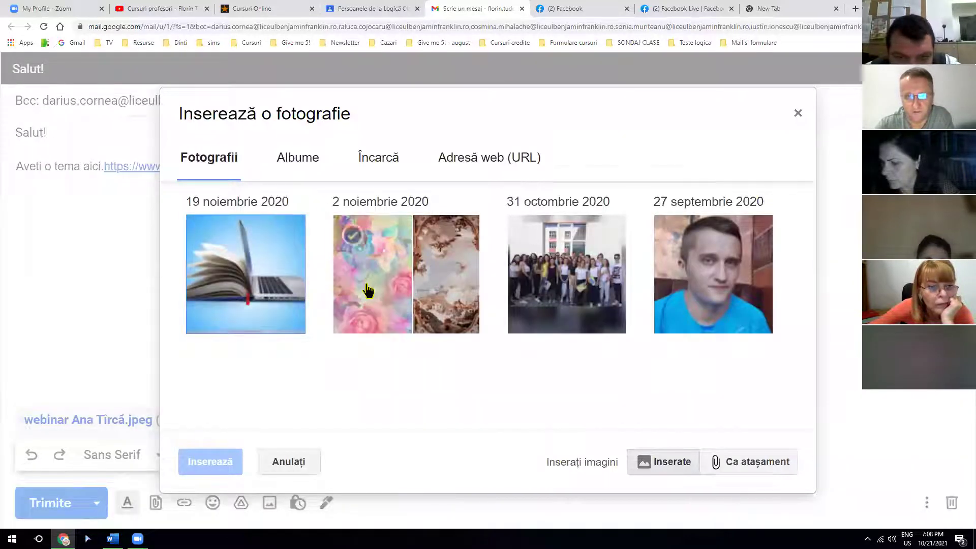
Insert the floral photo from 2 noiembrie into the message.
left_click(366, 285)
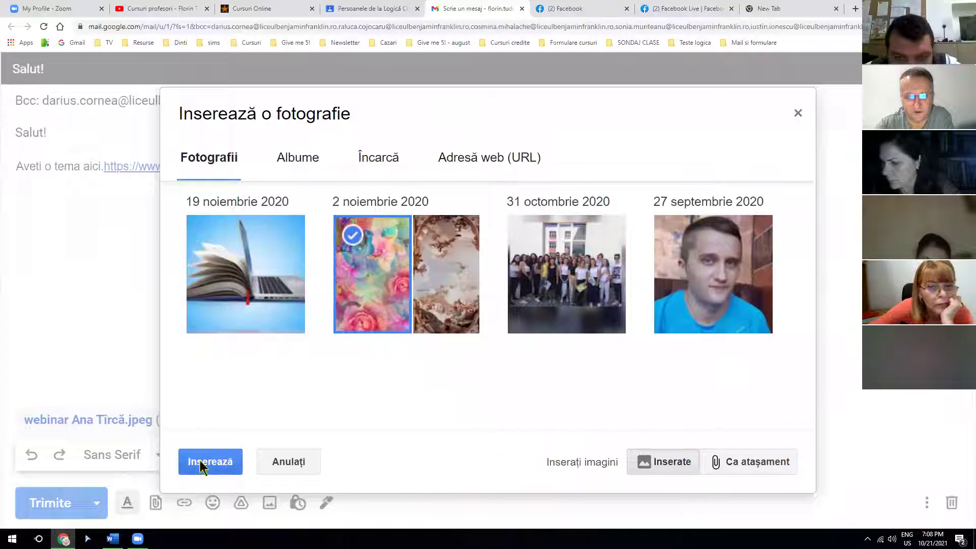
left_click(200, 461)
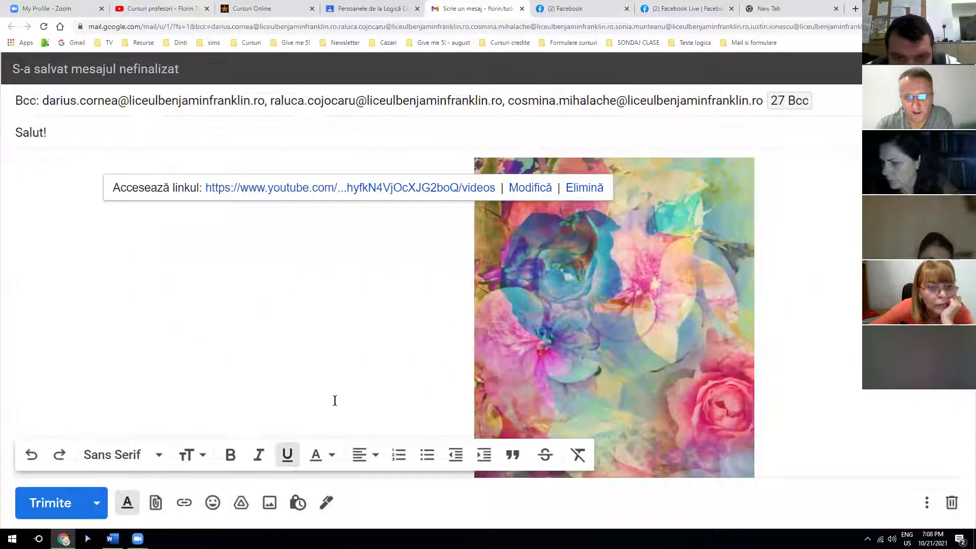
left_click(332, 456)
left_click(272, 237)
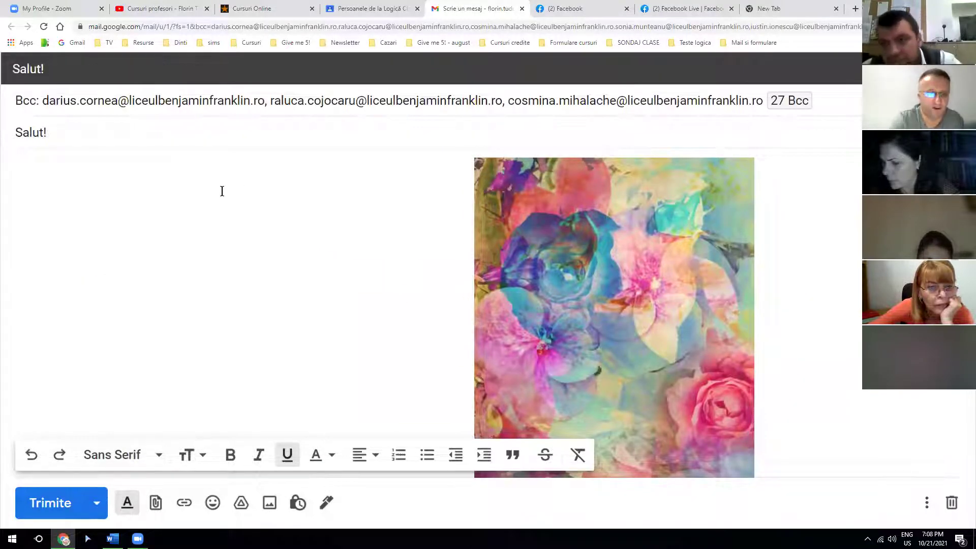
Shrink the rose image to the Mică size, then drag its corner smaller still.
scroll(220, 190, "down", 3)
scroll(222, 191, "down", 1)
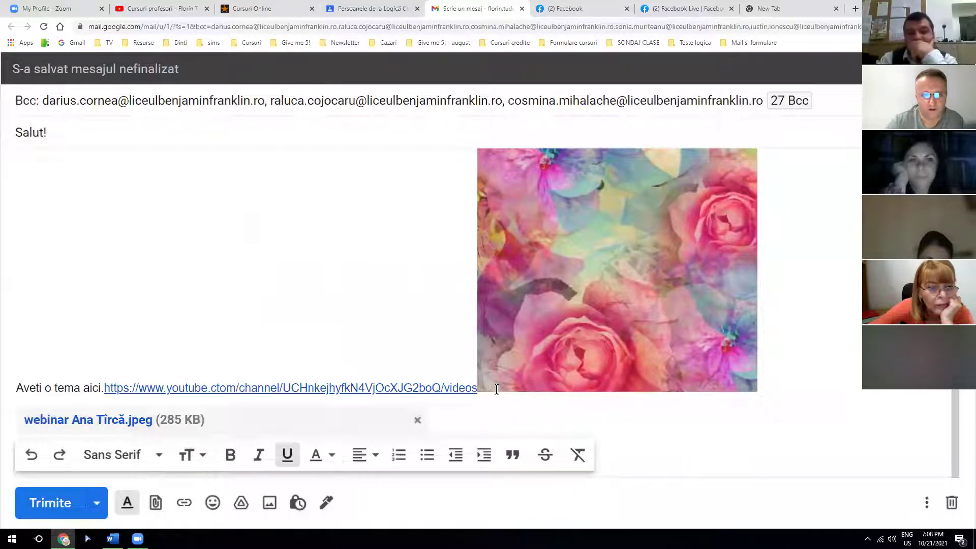
left_click(479, 389)
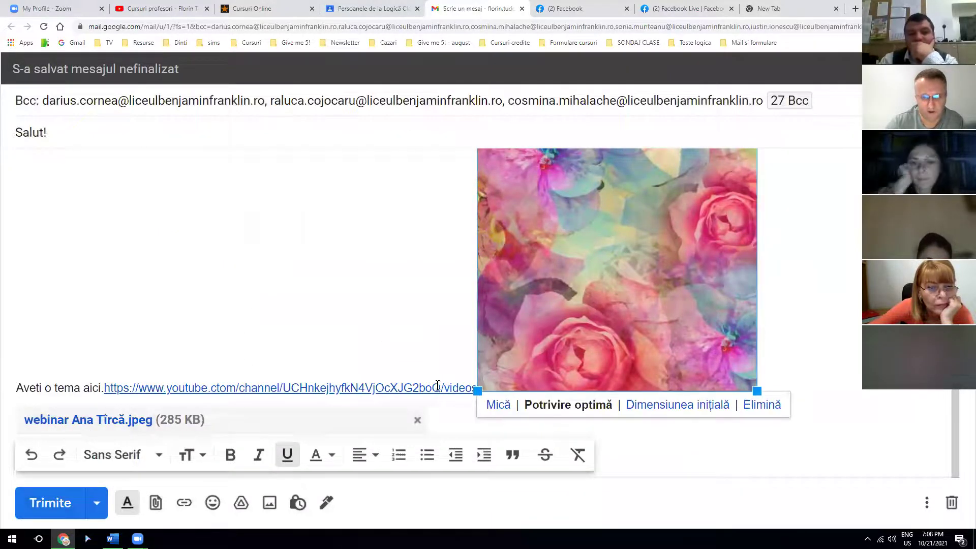
left_click(477, 404)
left_click(484, 382)
left_click(492, 405)
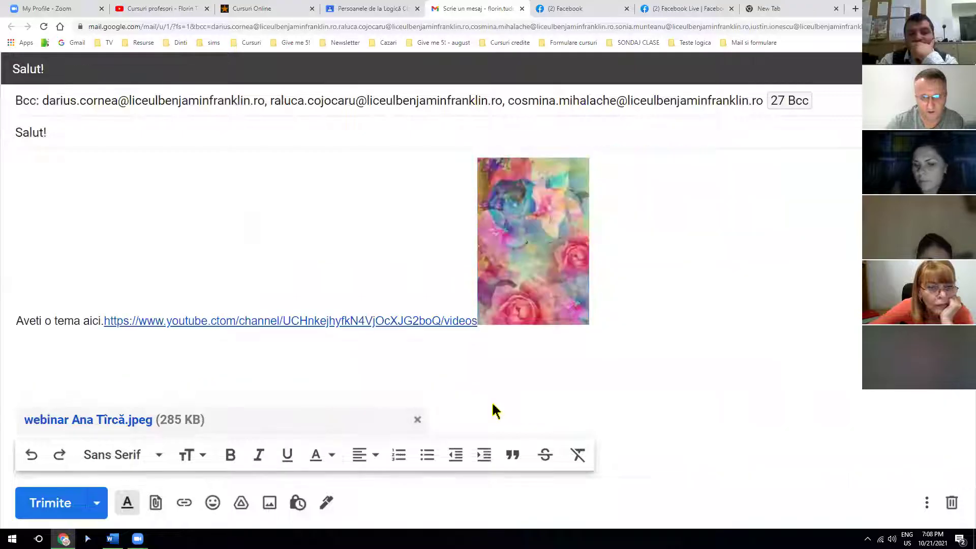
double_click(593, 265)
left_click(565, 287)
left_click_drag(477, 158, 501, 192)
left_click_drag(538, 218, 600, 326)
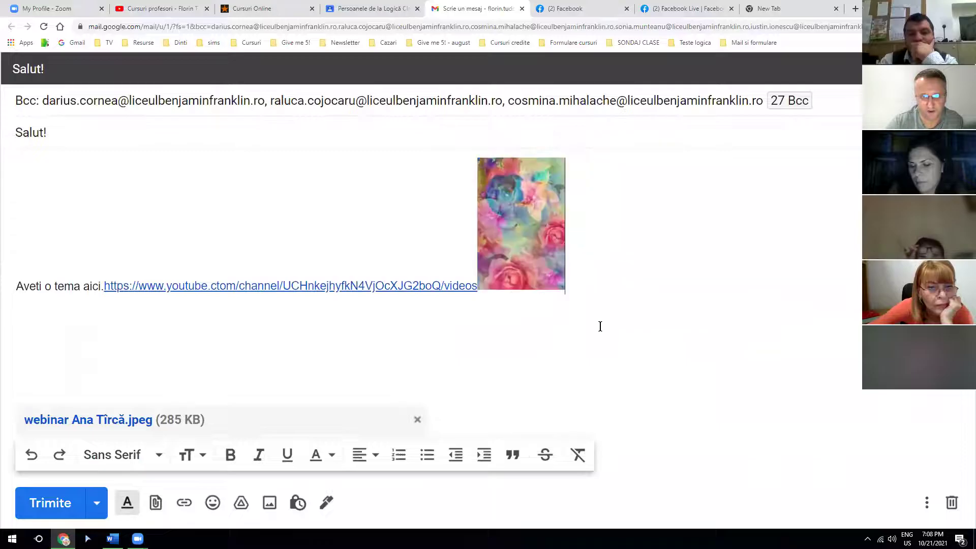
Fix the line breaks around the link, add a period after 'aici', and open the YouTube channel link.
left_click(477, 287)
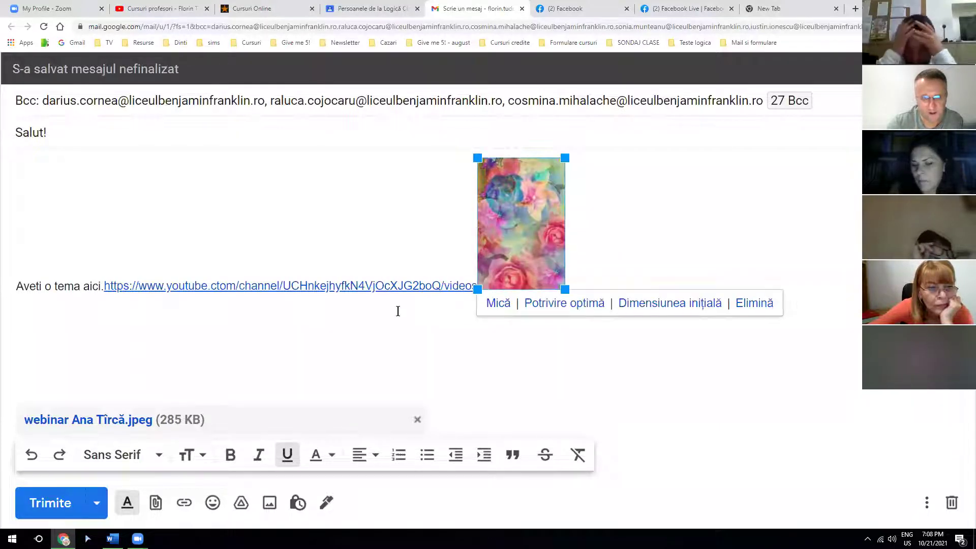
left_click(170, 358)
key("Return")
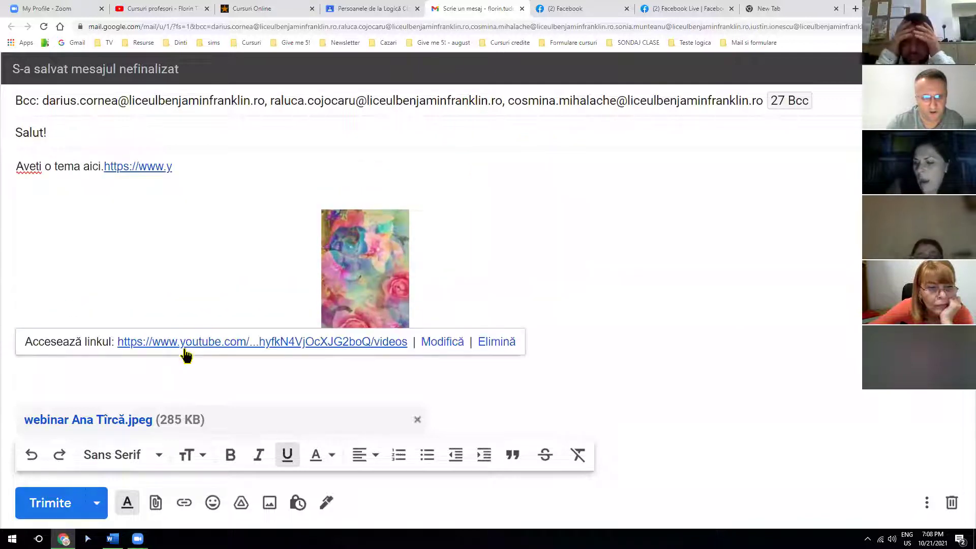
left_click(188, 171)
key("Return")
key("BackSpace")
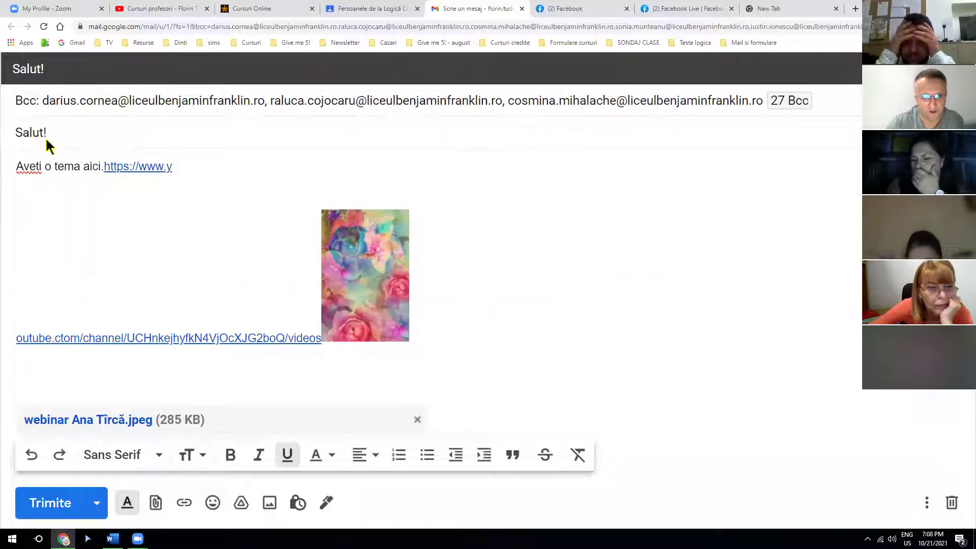
left_click(102, 168)
type(".")
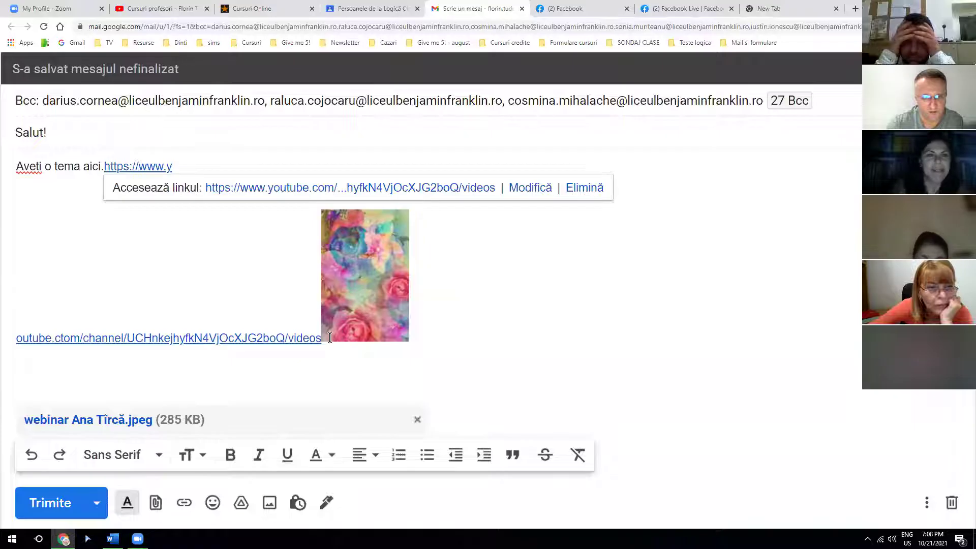
left_click(294, 189)
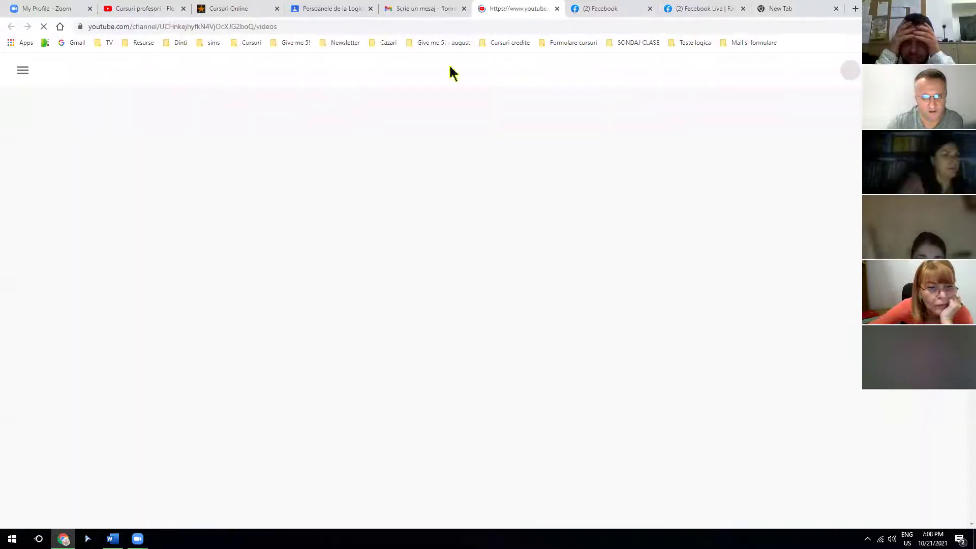
Copy the YouTube channel's full URL from the address bar and return to the draft.
left_click(228, 26)
key("ctrl+c")
right_click(227, 26)
left_click(261, 67)
left_click(400, 9)
Delete the broken link text and paste the channel URL on the empty line below the sentence.
left_click_drag(323, 340, 9, 229)
key("BackSpace")
left_click_drag(172, 166, 98, 167)
key("BackSpace")
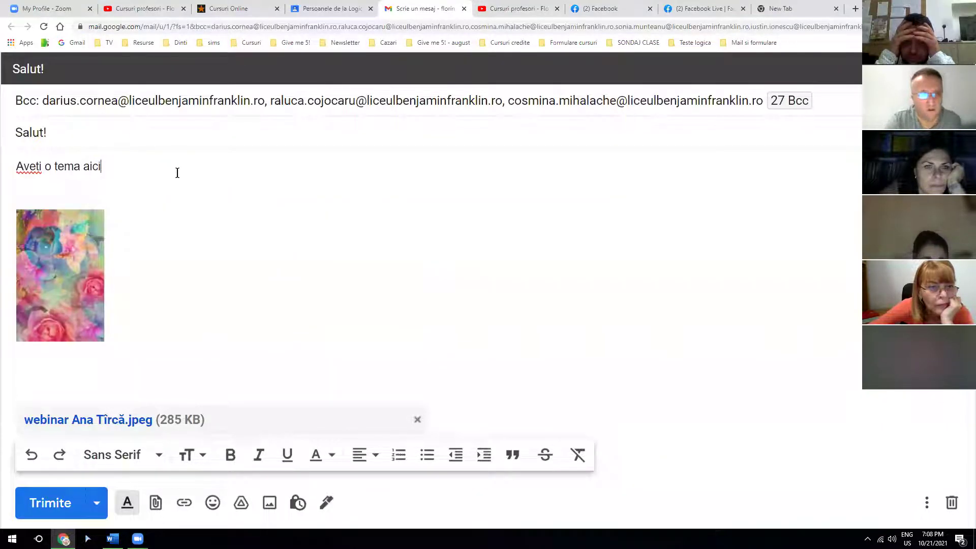
right_click(273, 202)
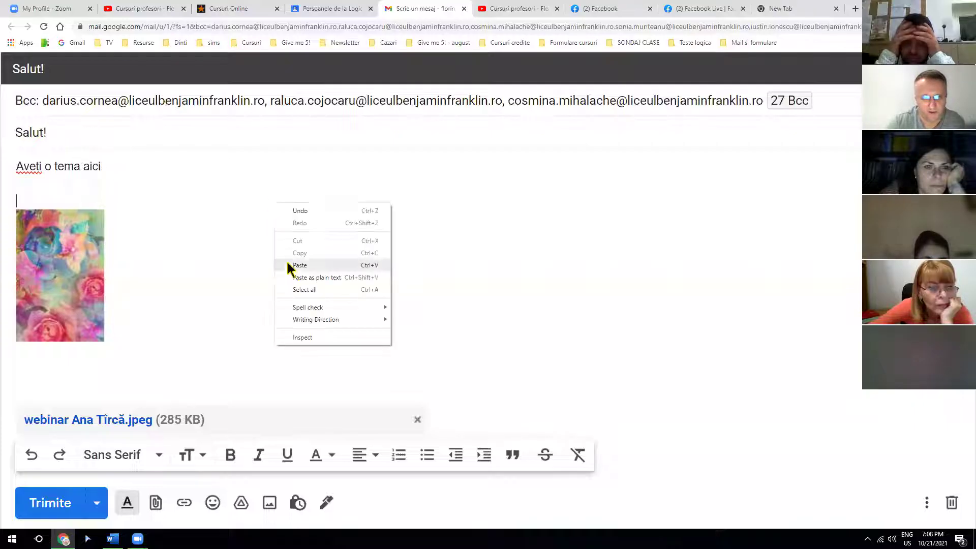
left_click(293, 264)
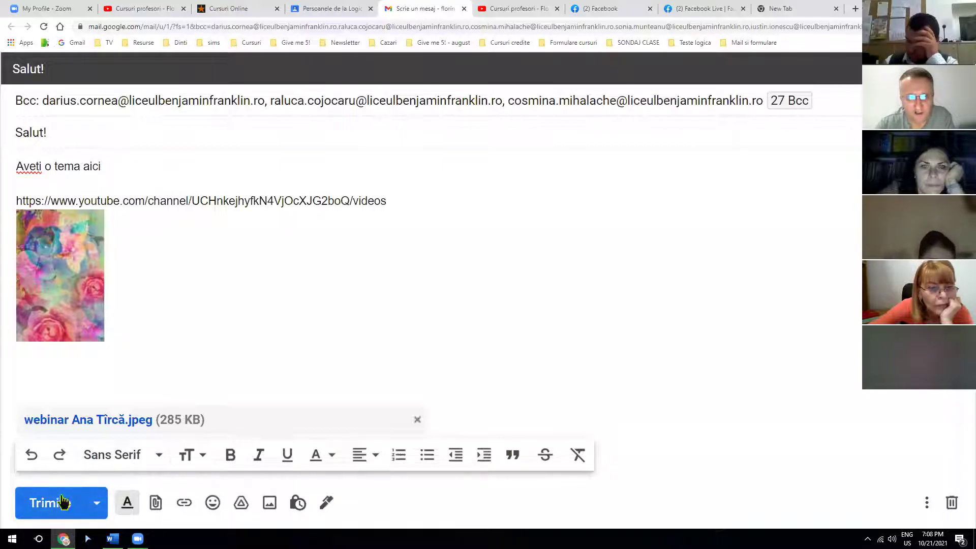
left_click(97, 505)
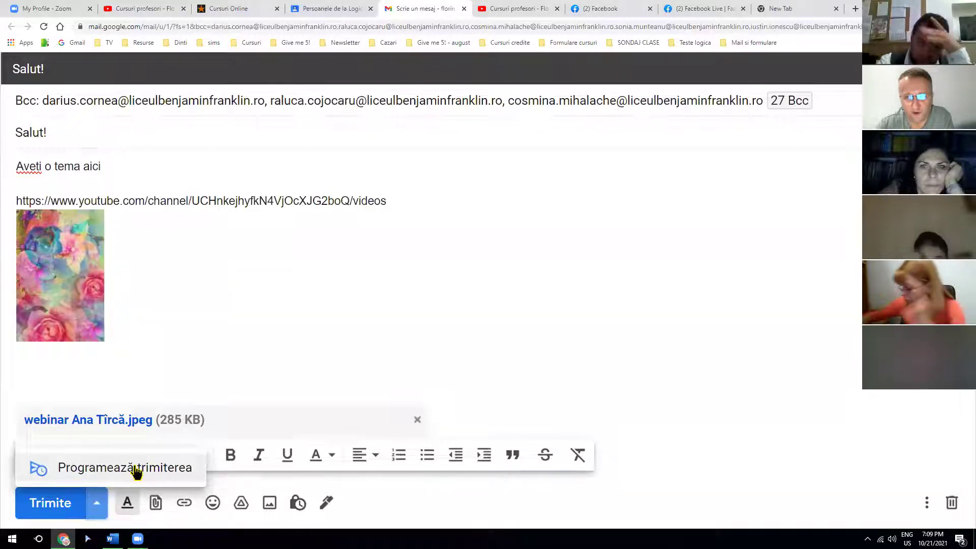
left_click(98, 506)
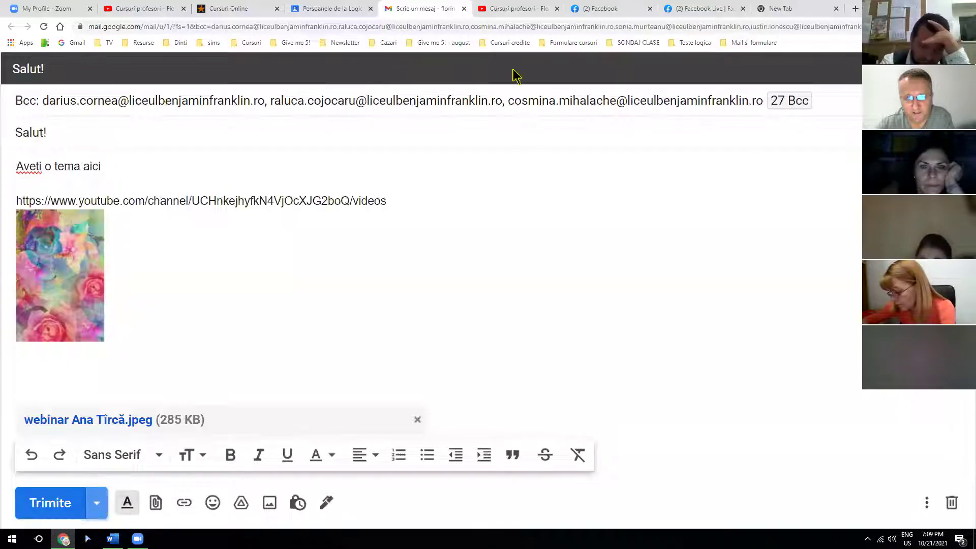
left_click(97, 504)
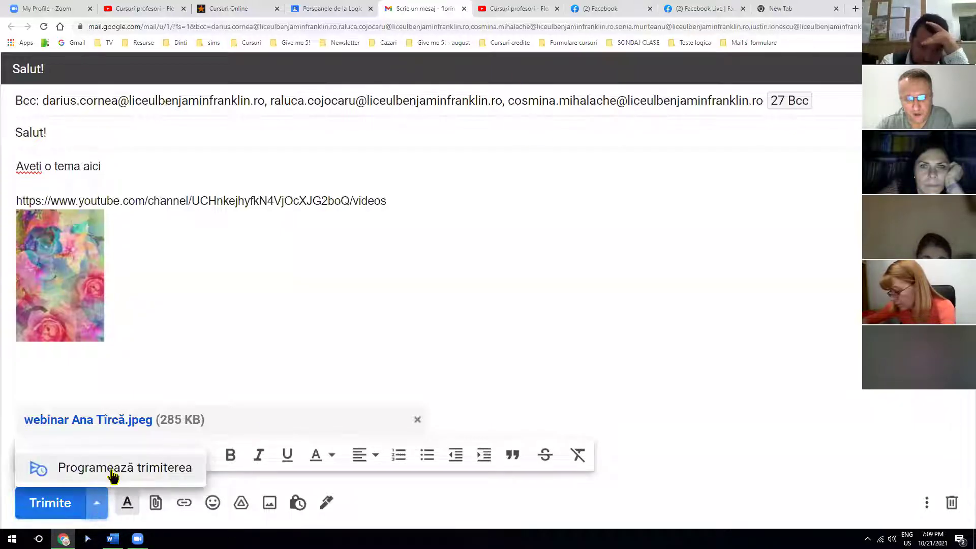
left_click(113, 475)
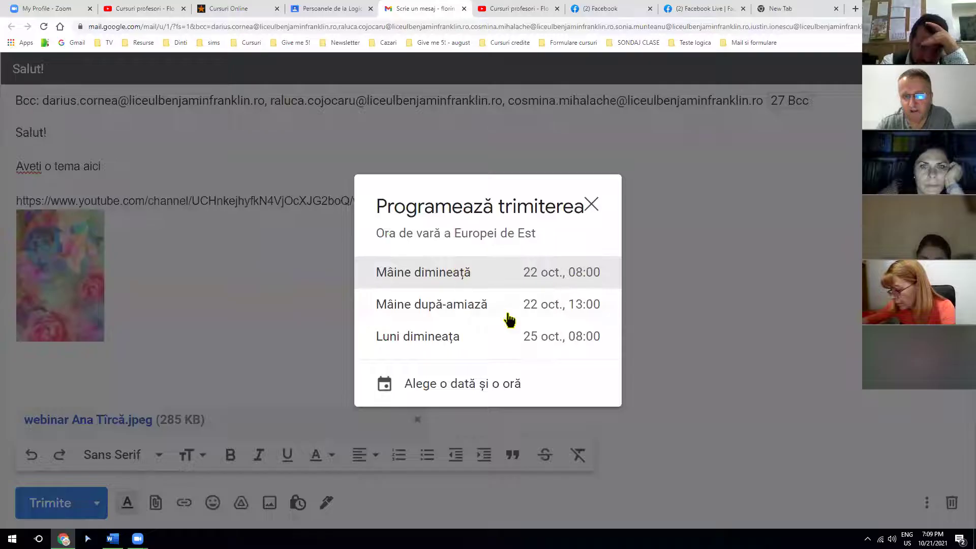
left_click(450, 385)
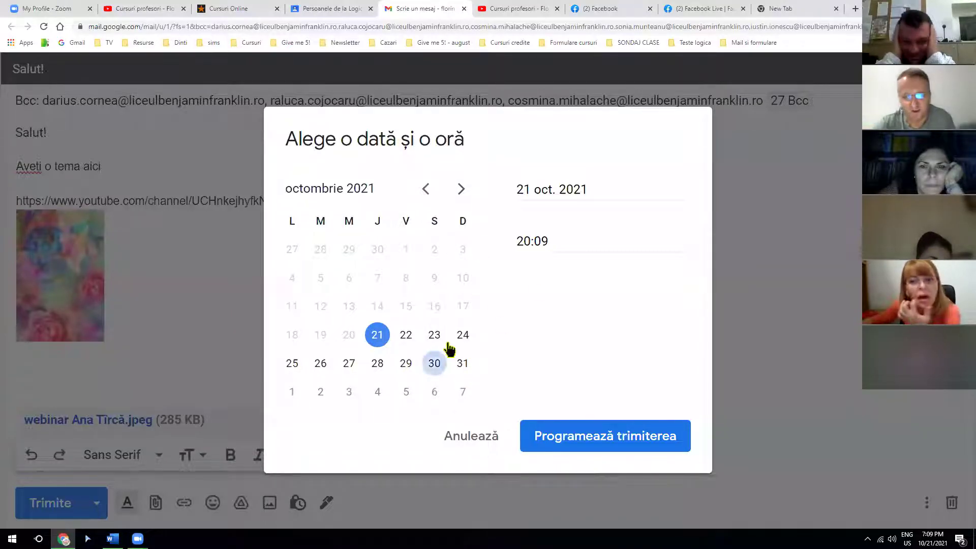
left_click(460, 191)
left_click(460, 190)
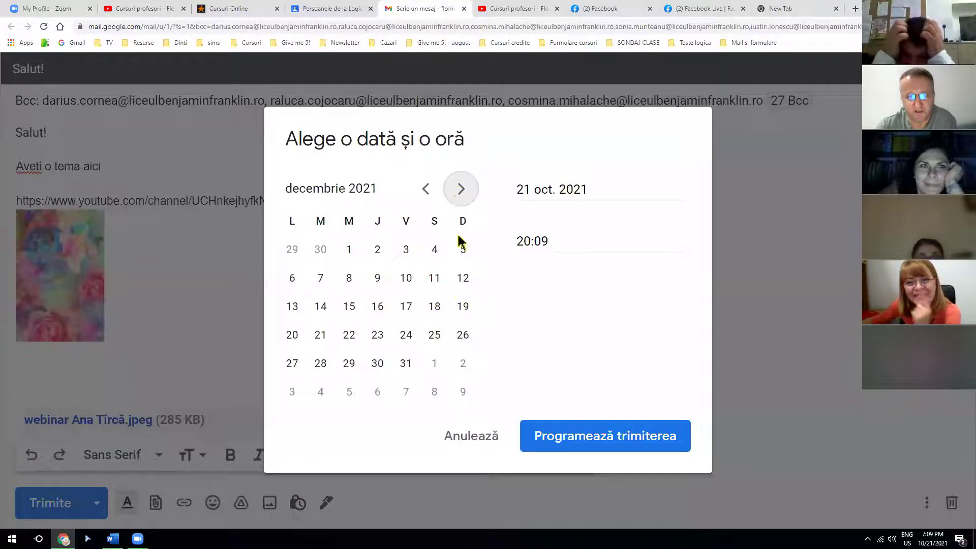
left_click(405, 334)
left_click(559, 242)
type("20:00")
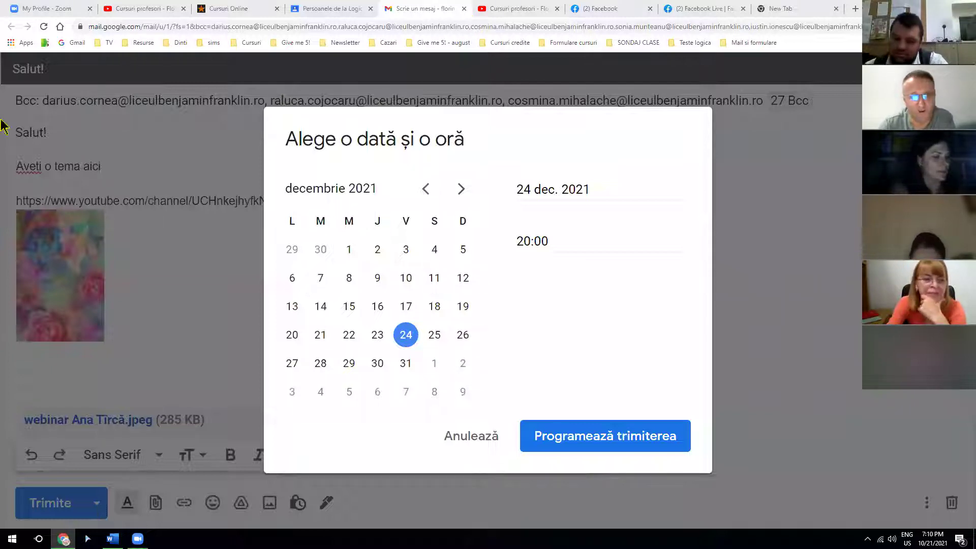
left_click(89, 97)
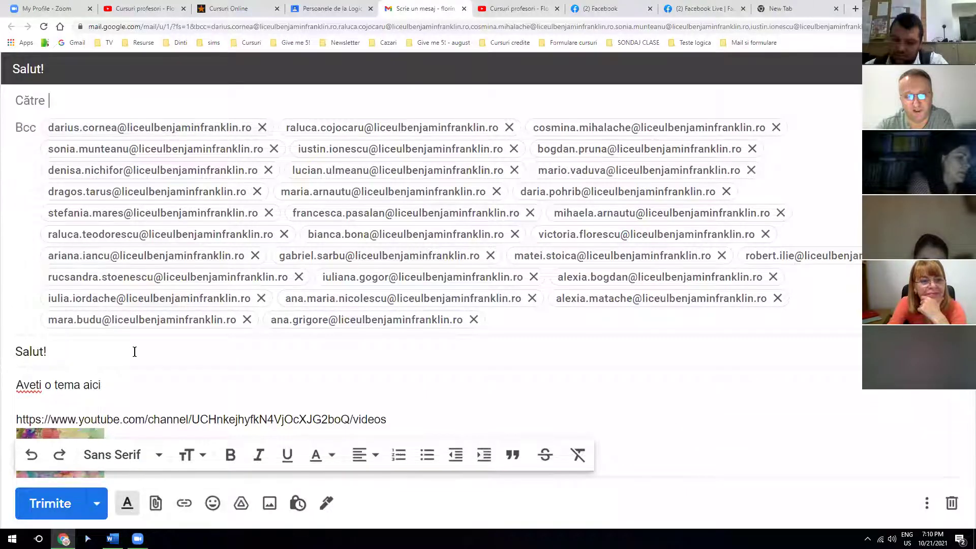
Schedule the message for a custom time of 21 oct. 2021 at 20:10.
left_click(214, 386)
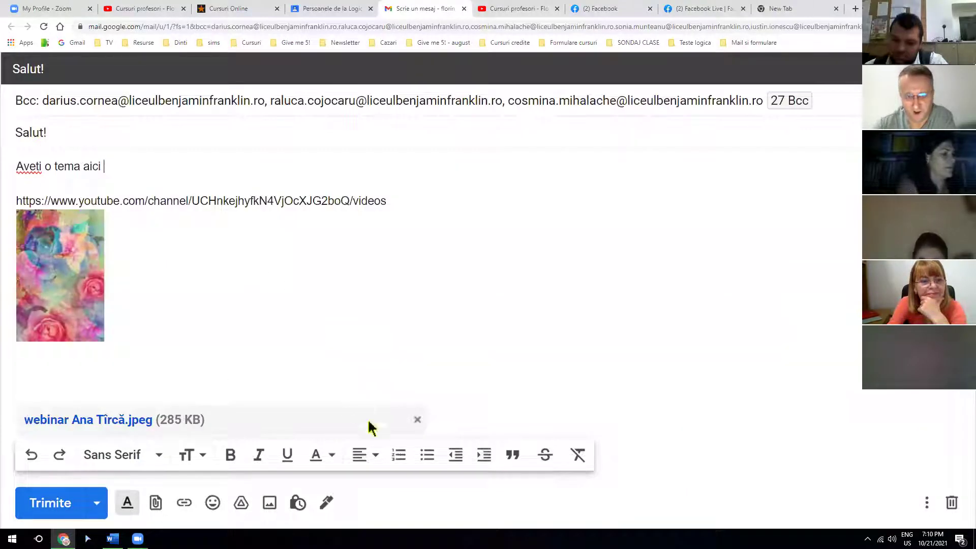
left_click(97, 503)
left_click(118, 477)
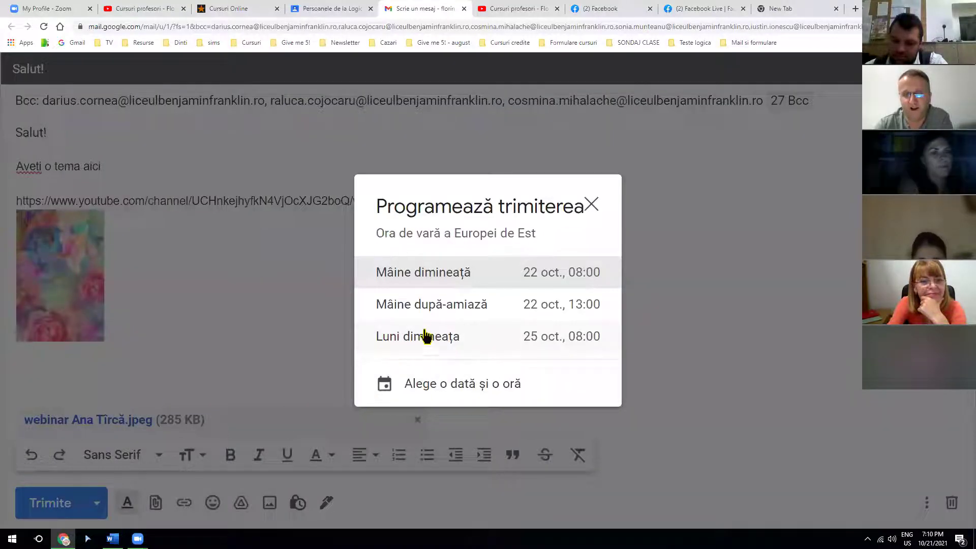
left_click(452, 383)
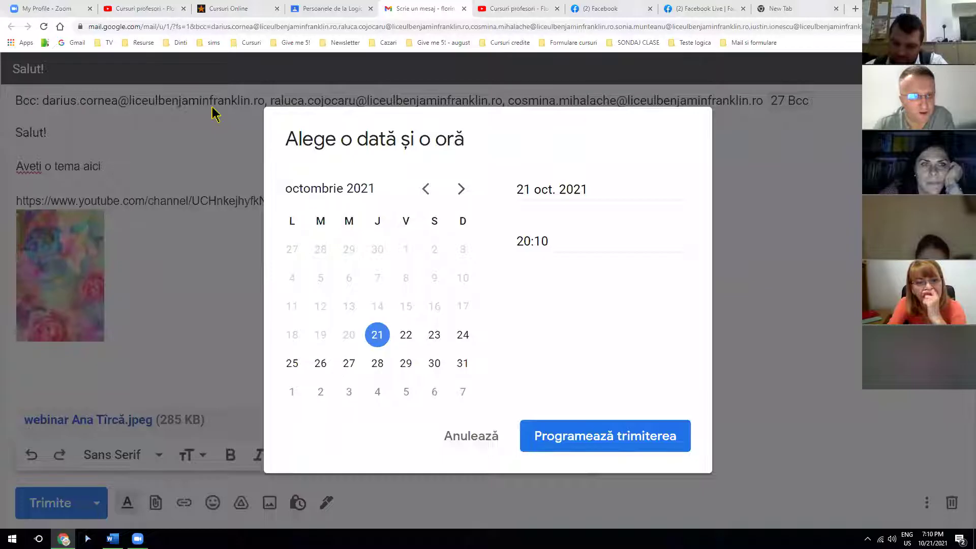
left_click(458, 436)
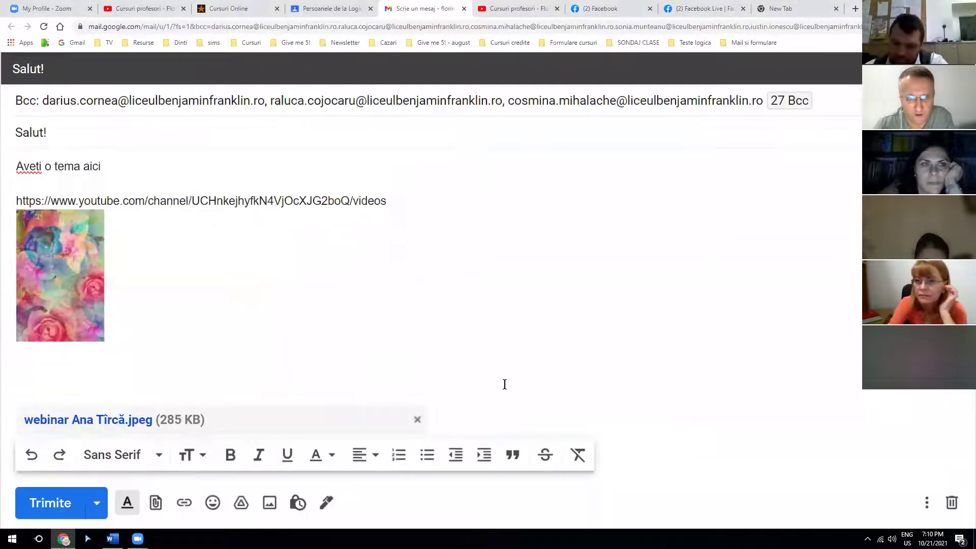
left_click(107, 507)
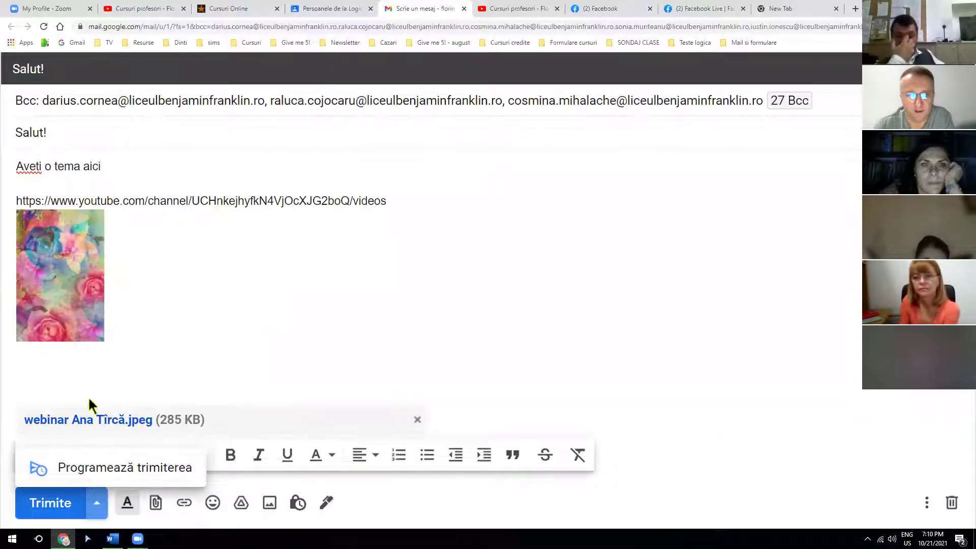
left_click(130, 468)
left_click(478, 384)
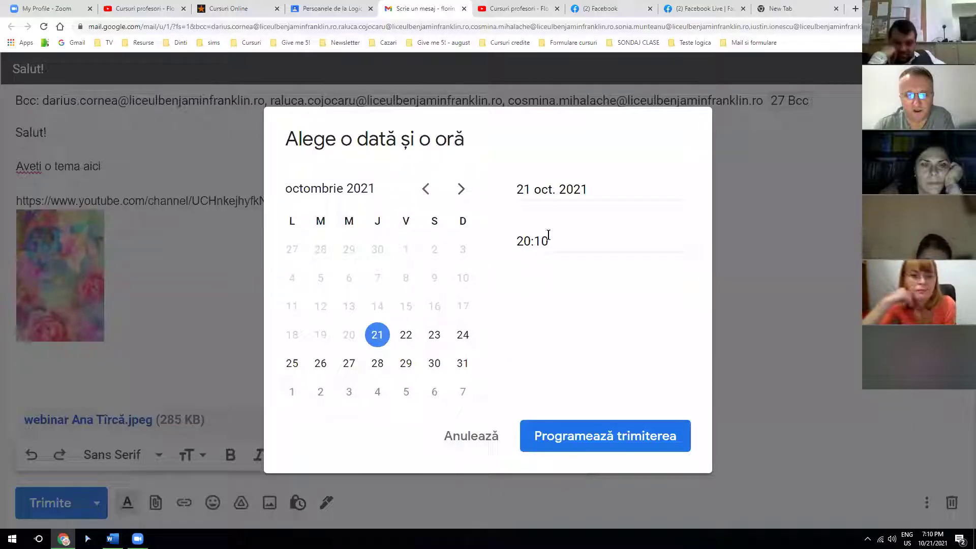
left_click(590, 436)
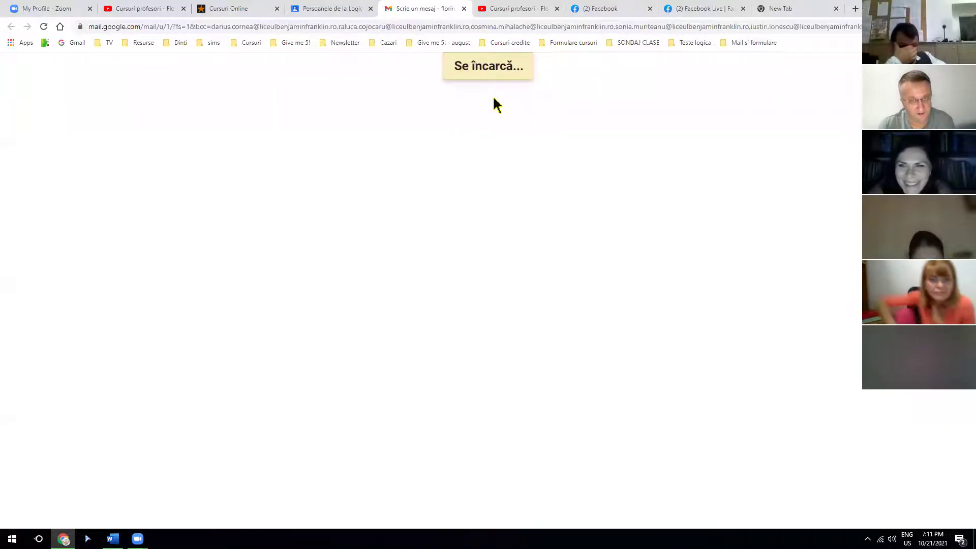
Close the Gmail draft tab and open Gmail from the Logică class page's apps launcher.
key("ctrl+w")
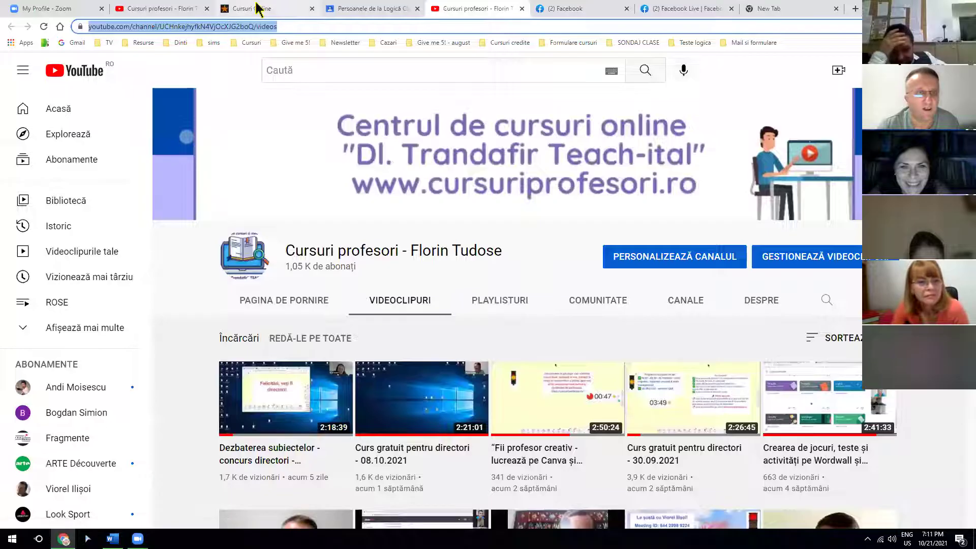
left_click(355, 10)
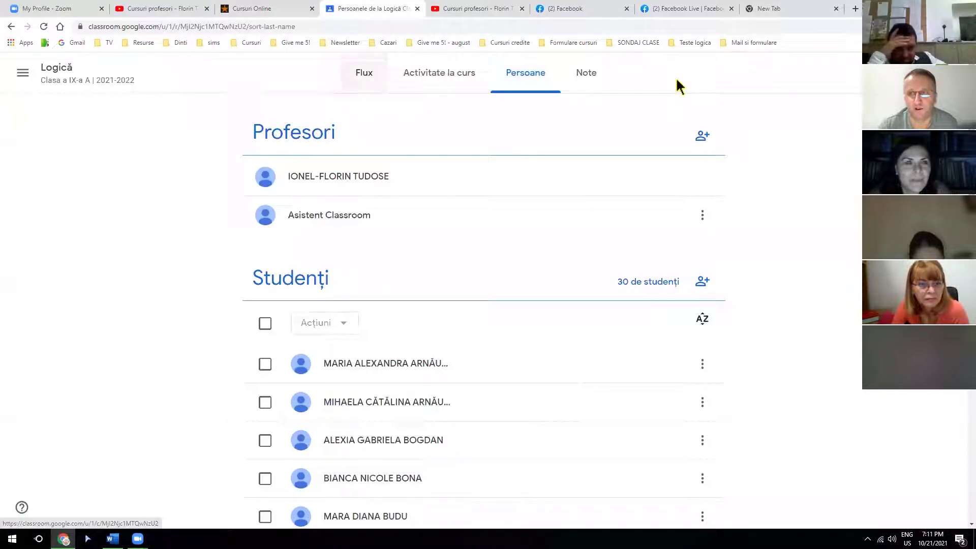
left_click(912, 72)
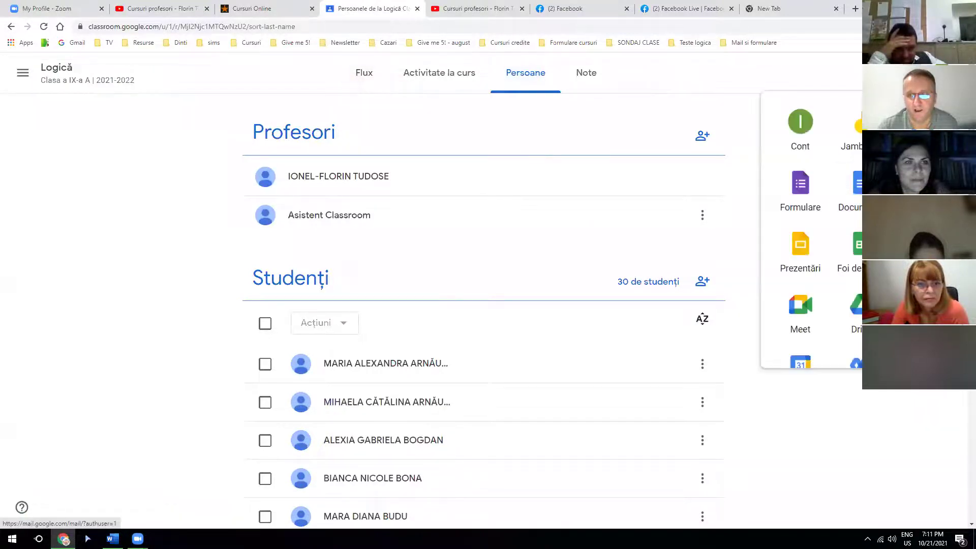
left_click(836, 186)
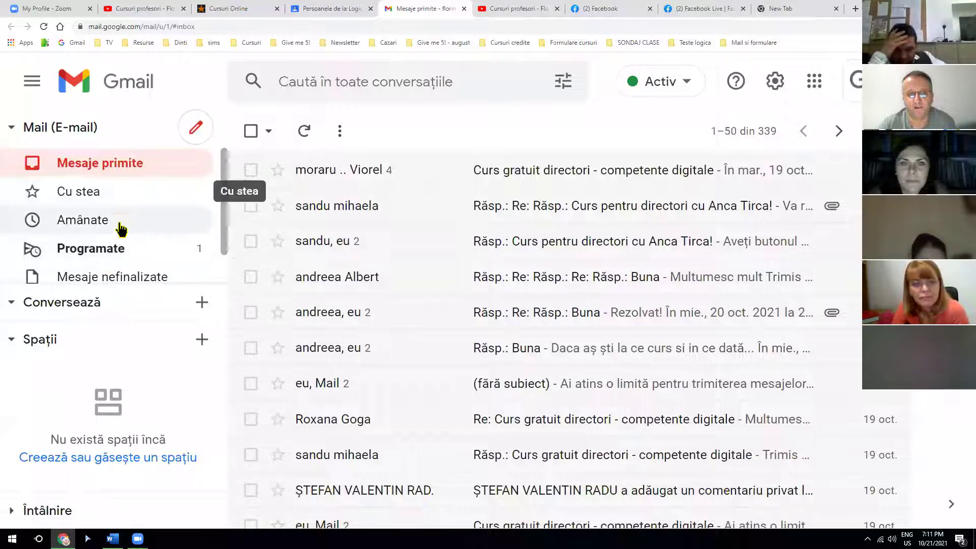
Cancel sending of the Salut! message in the Programate folder.
scroll(120, 252, "down", 1)
scroll(122, 250, "up", 1)
left_click(122, 250)
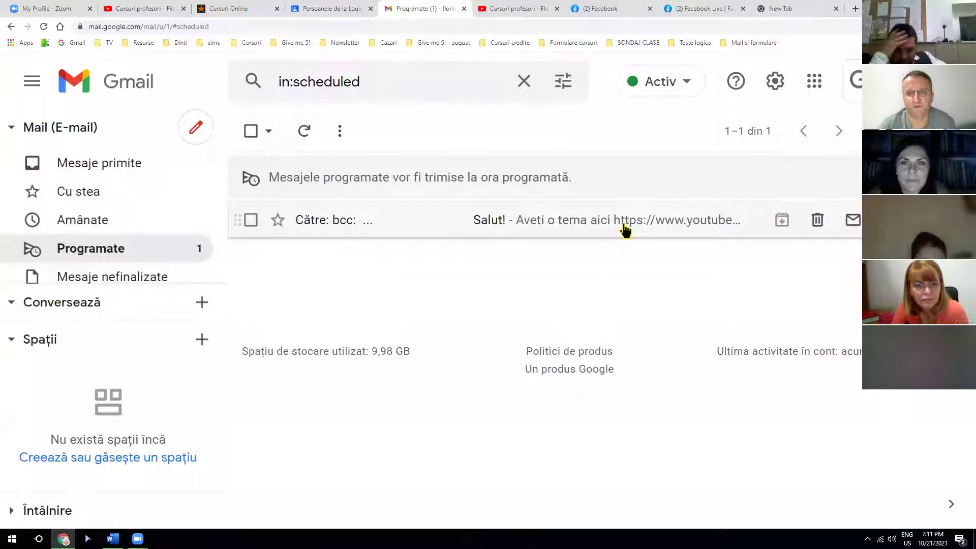
left_click(249, 222)
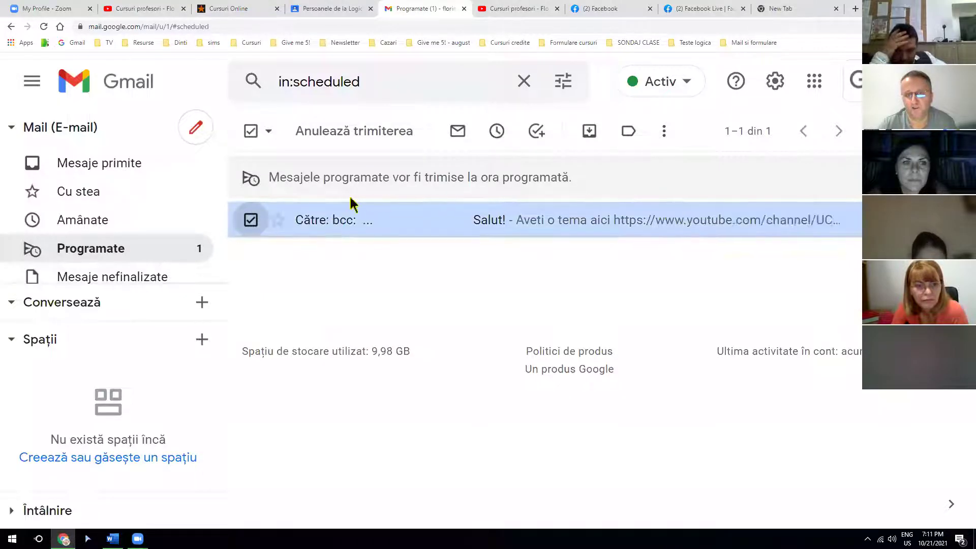
left_click(269, 132)
left_click(475, 288)
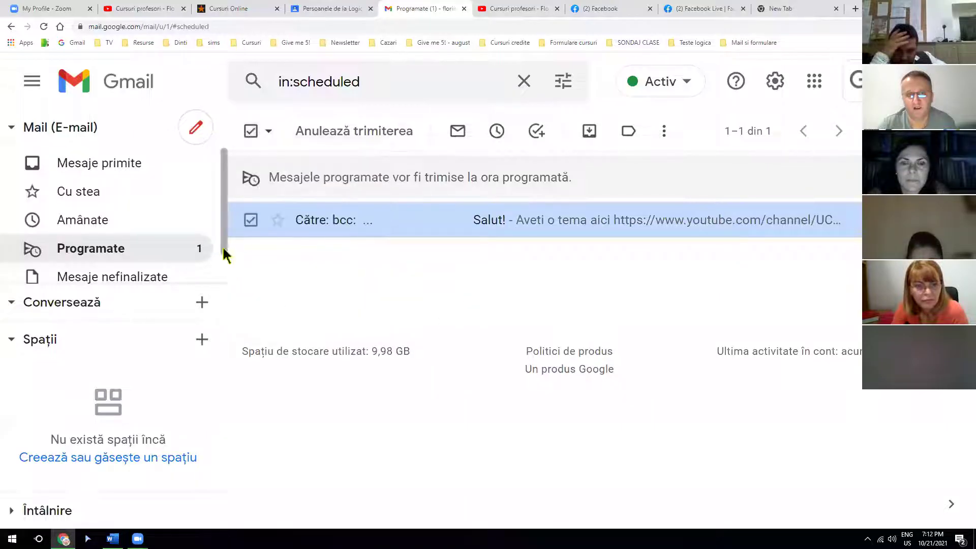
left_click(248, 223)
left_click(258, 129)
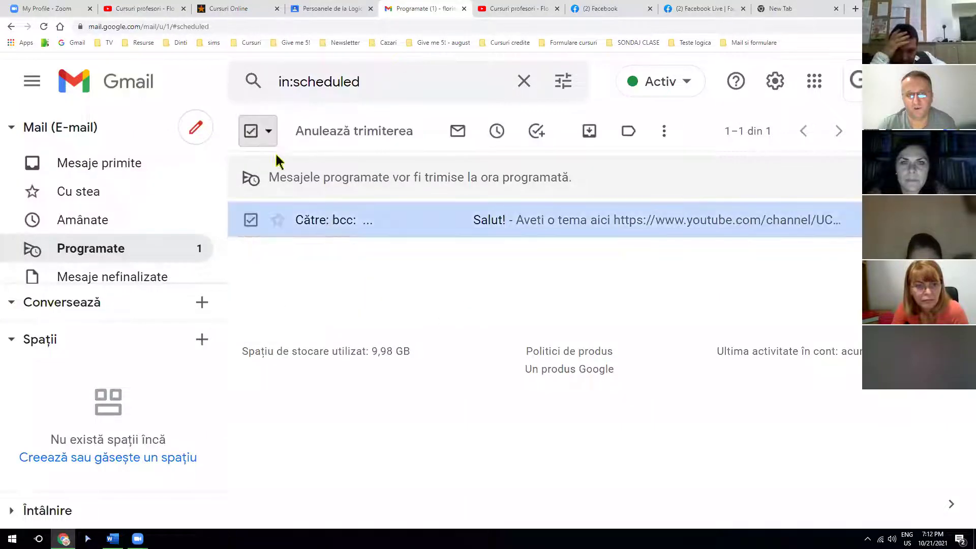
left_click(355, 133)
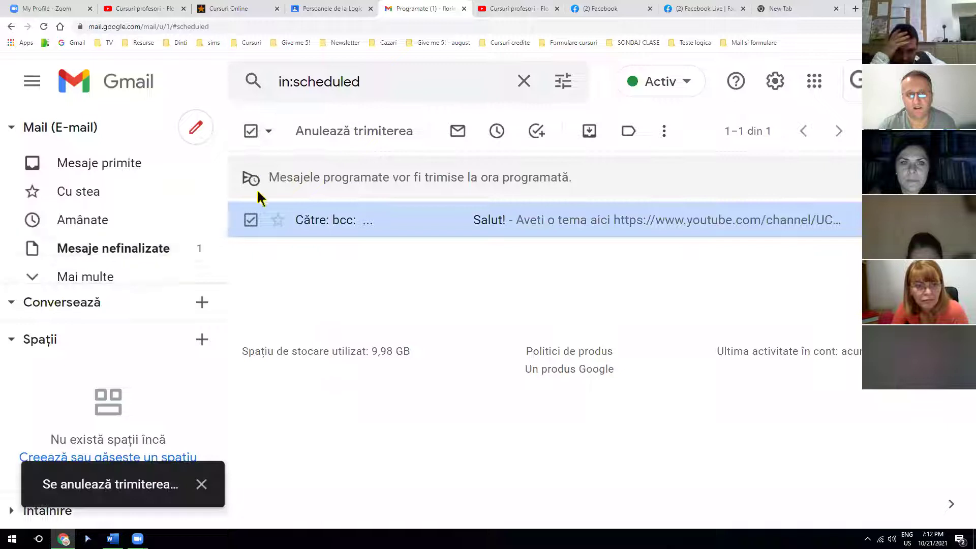
Delete the Salut! draft from Mesaje nefinalizate.
left_click(167, 250)
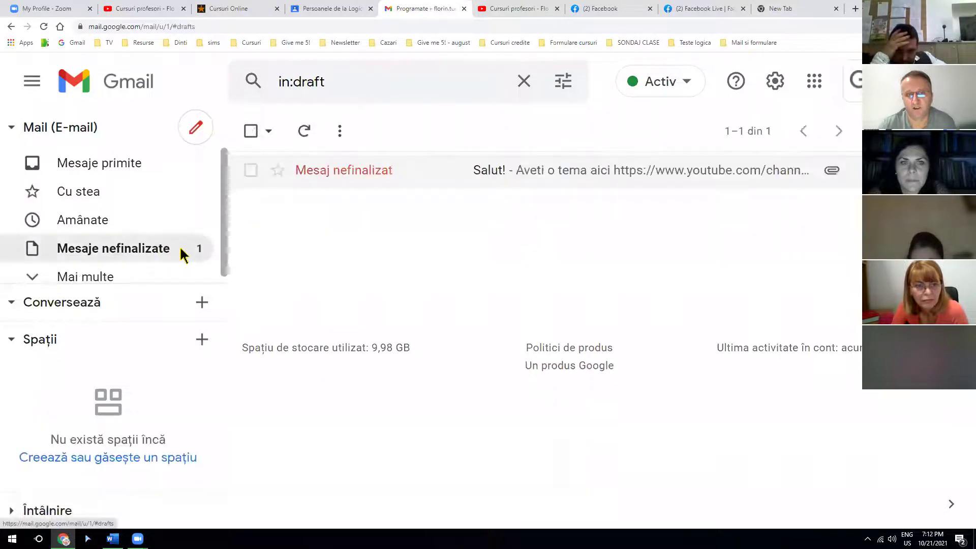
left_click(251, 171)
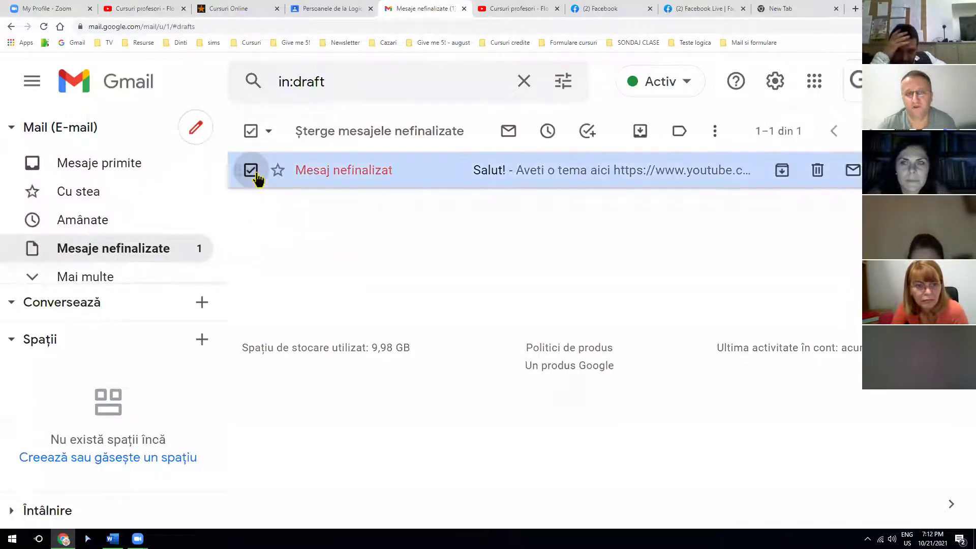
left_click(380, 133)
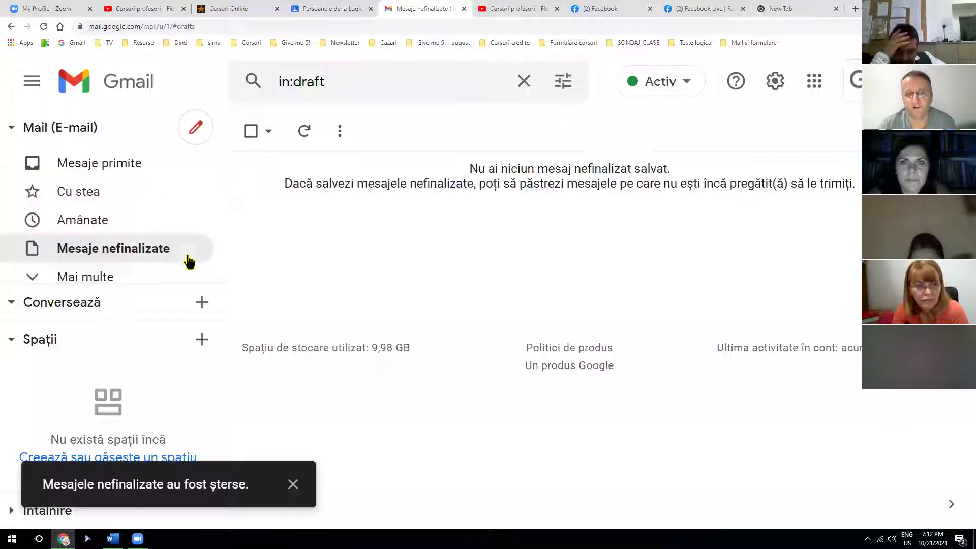
Permanently delete all 50 conversations on the trash page, then return to the inbox.
left_click(153, 278)
scroll(109, 275, "down", 4)
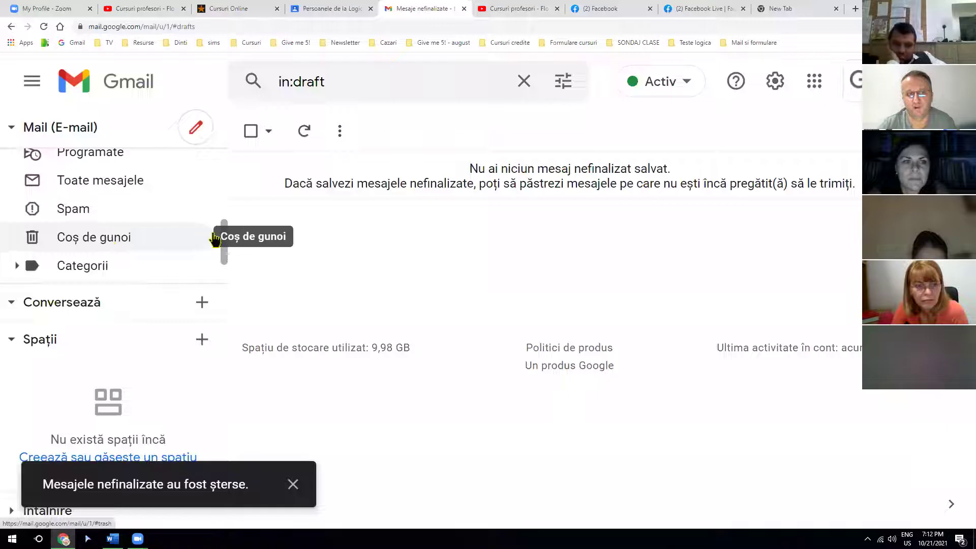
left_click(126, 235)
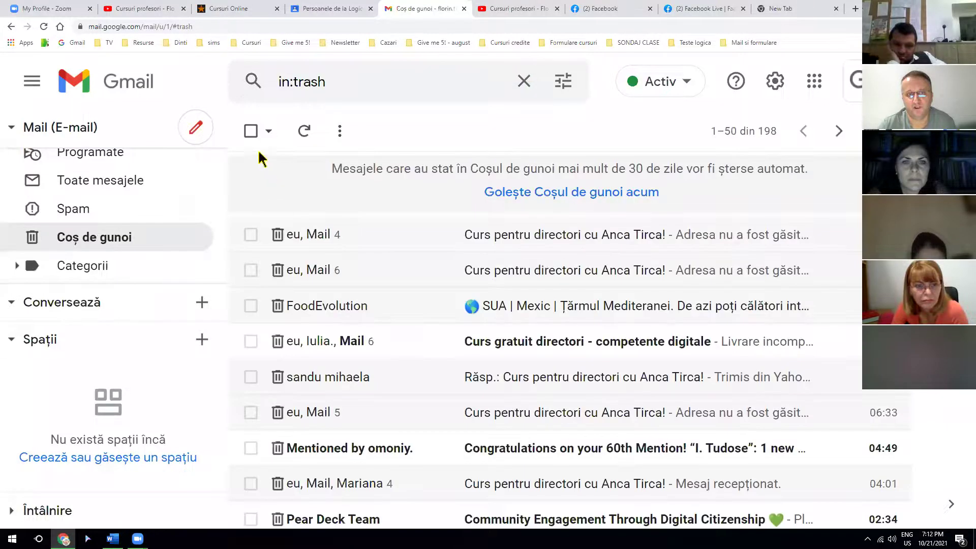
left_click(251, 131)
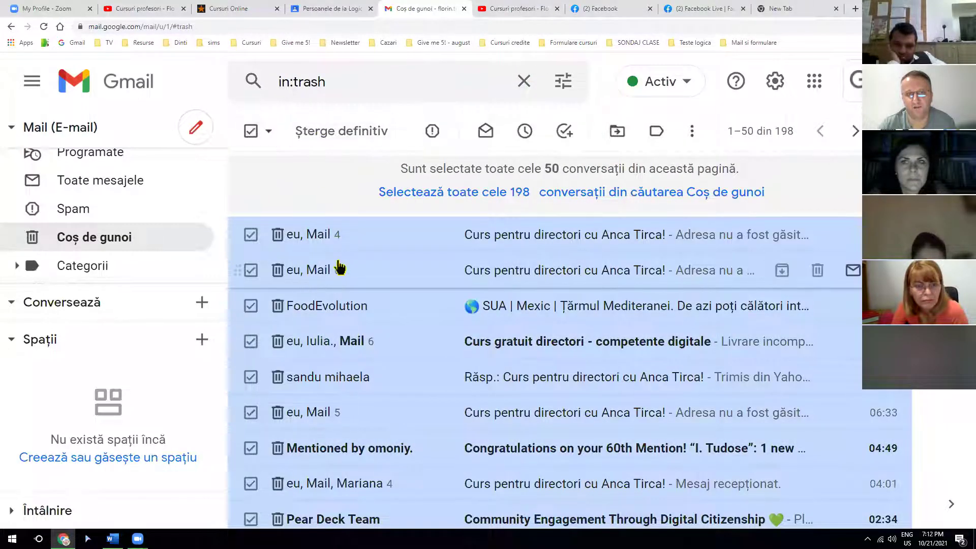
left_click(327, 141)
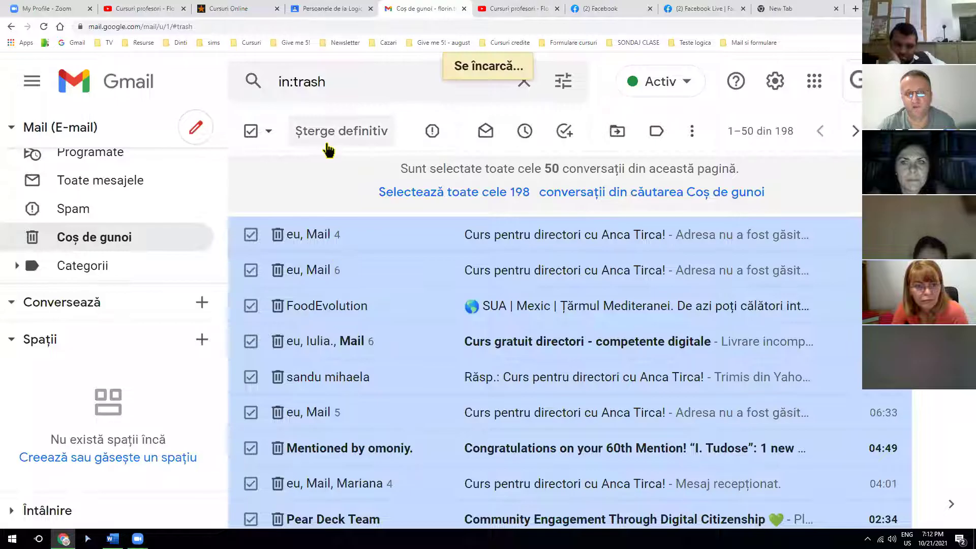
scroll(154, 208, "up", 3)
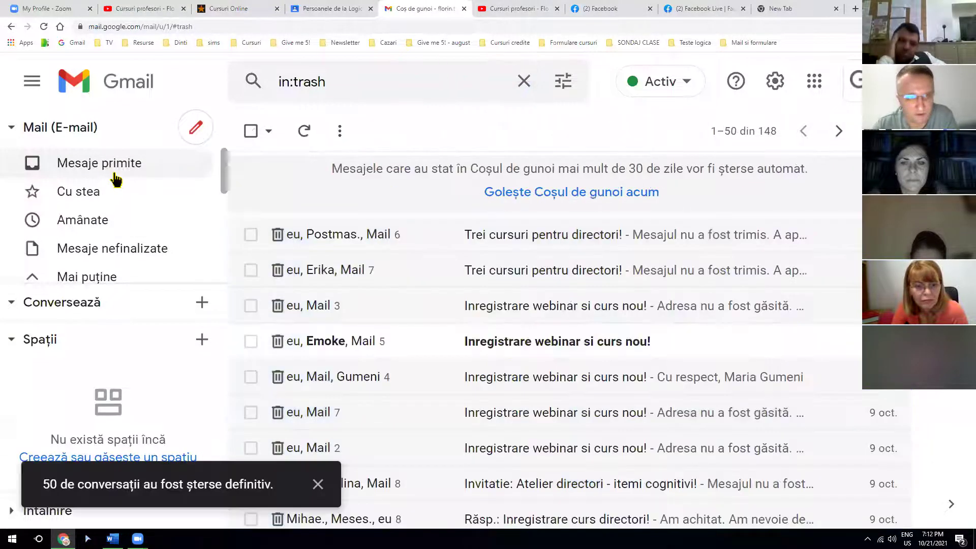
left_click(113, 174)
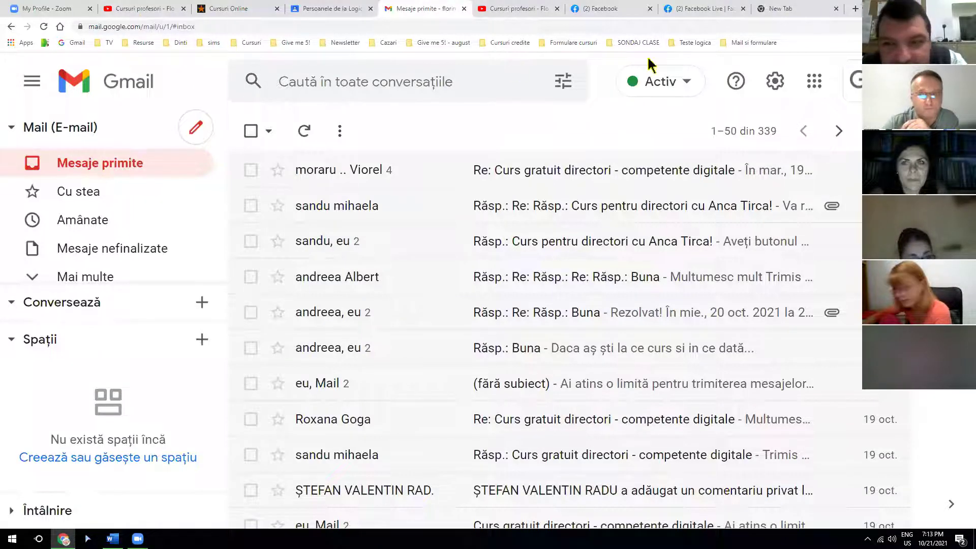
Open the Google apps list from the Gmail inbox.
left_click(816, 81)
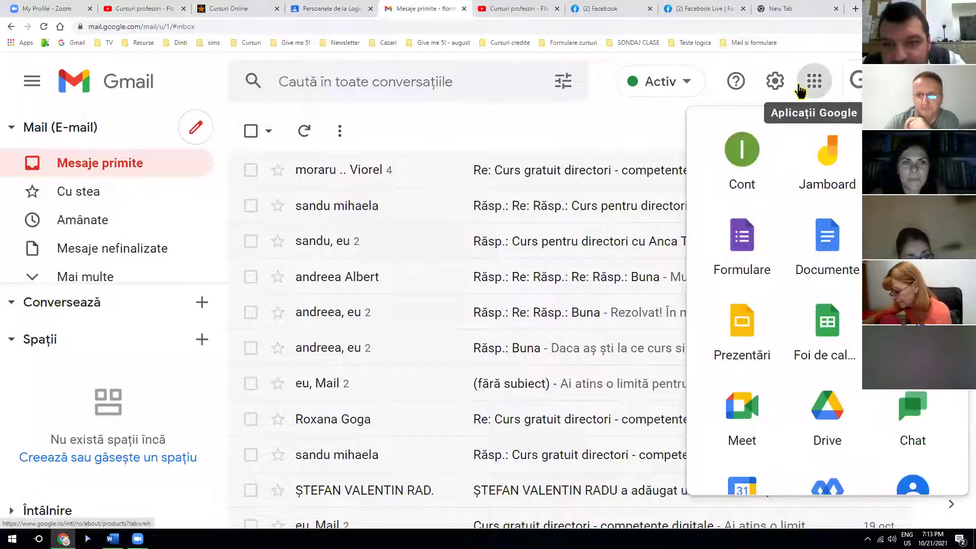
Launch Jamboard, move the existing untitled Jam to the trash, and start a new Jam.
left_click(813, 88)
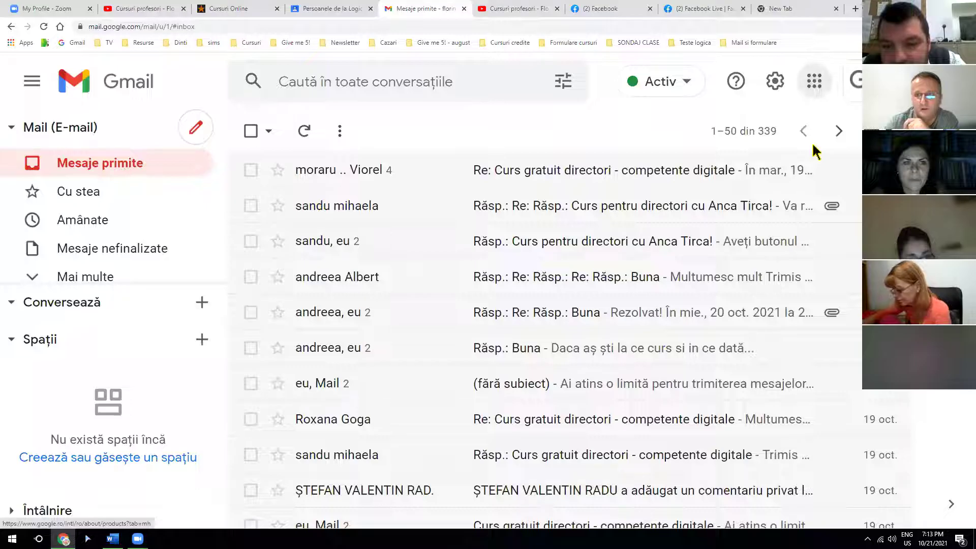
left_click(813, 84)
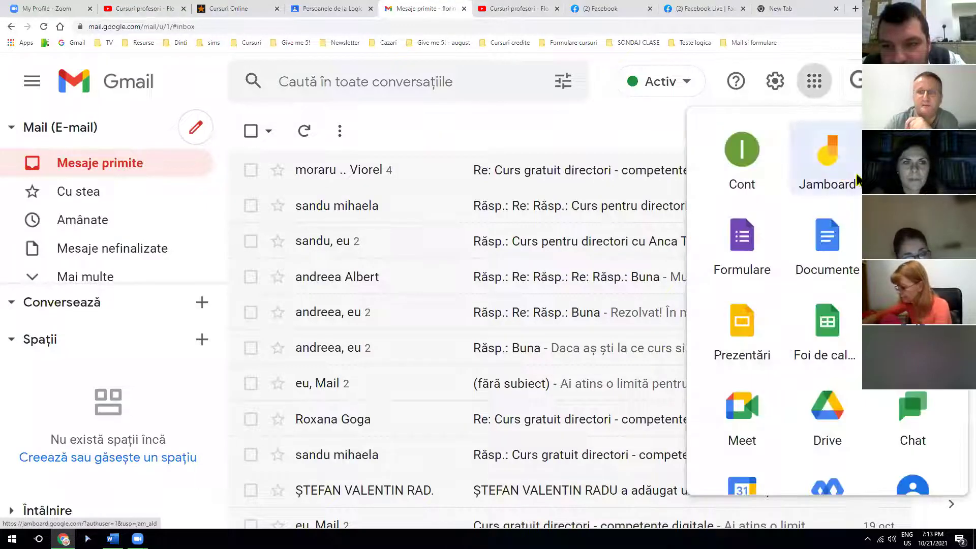
left_click(841, 172)
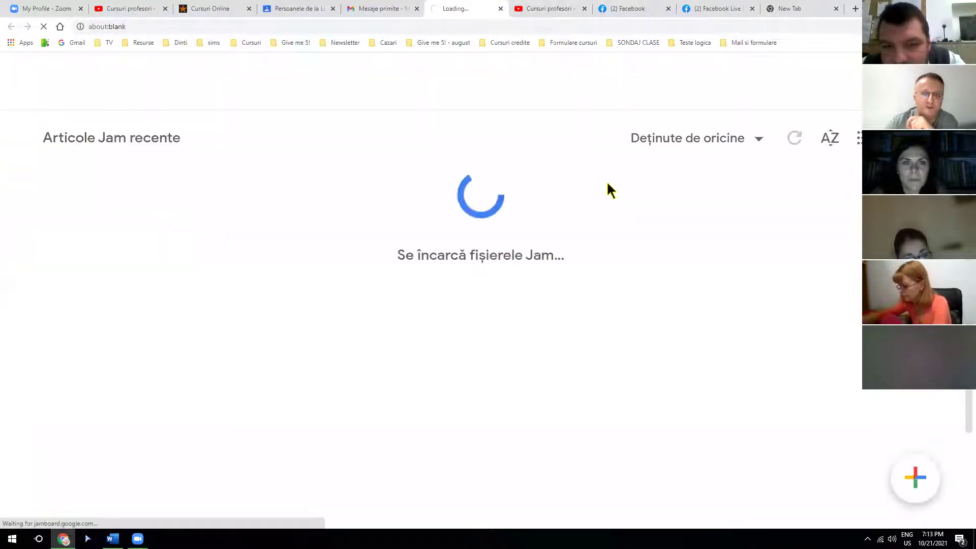
left_click(318, 351)
left_click(331, 459)
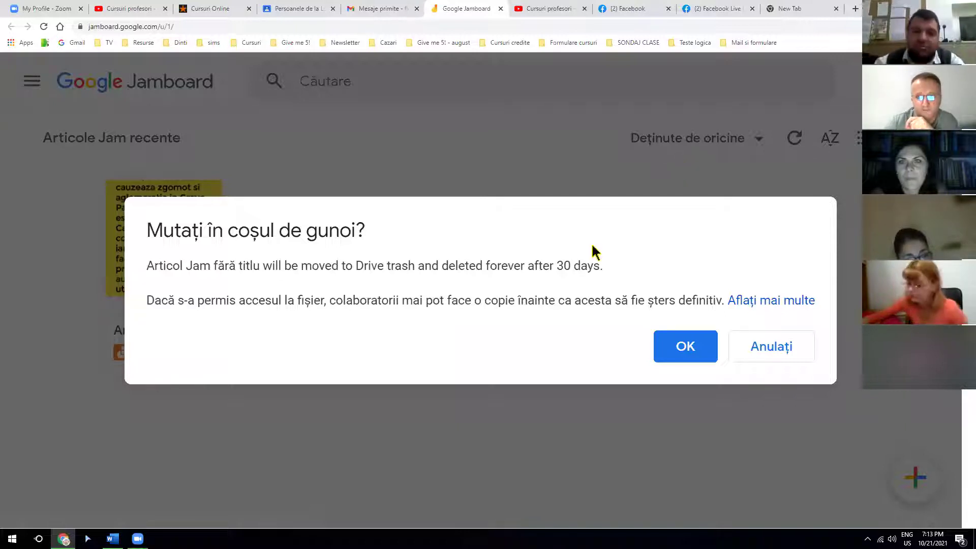
key("Return")
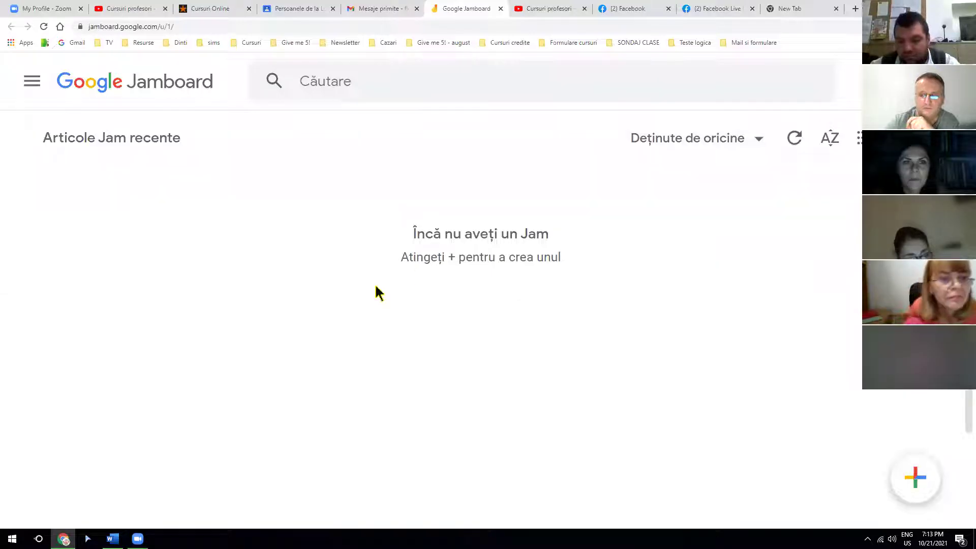
left_click(915, 478)
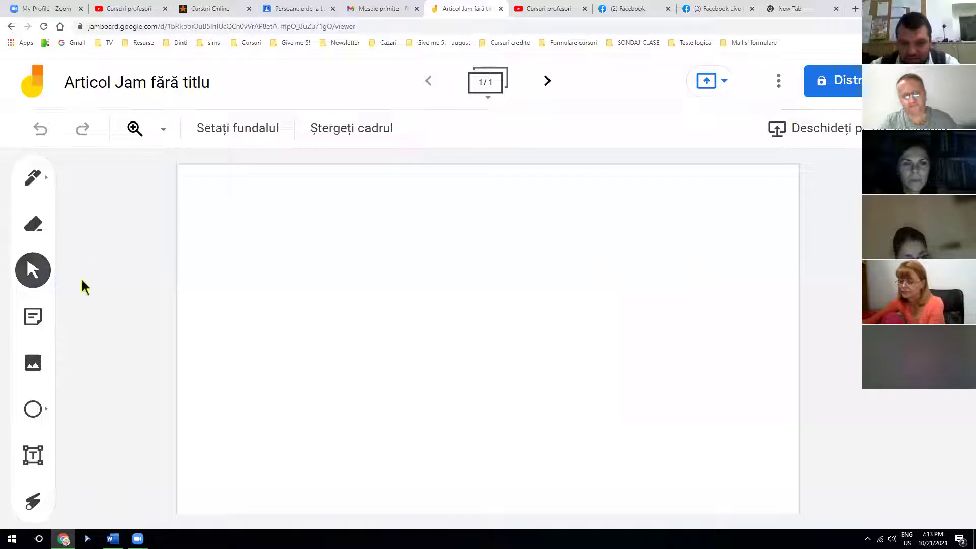
Add a sticky note reading 'Salut!' to the frame, discarding the extra empty note.
left_click(30, 328)
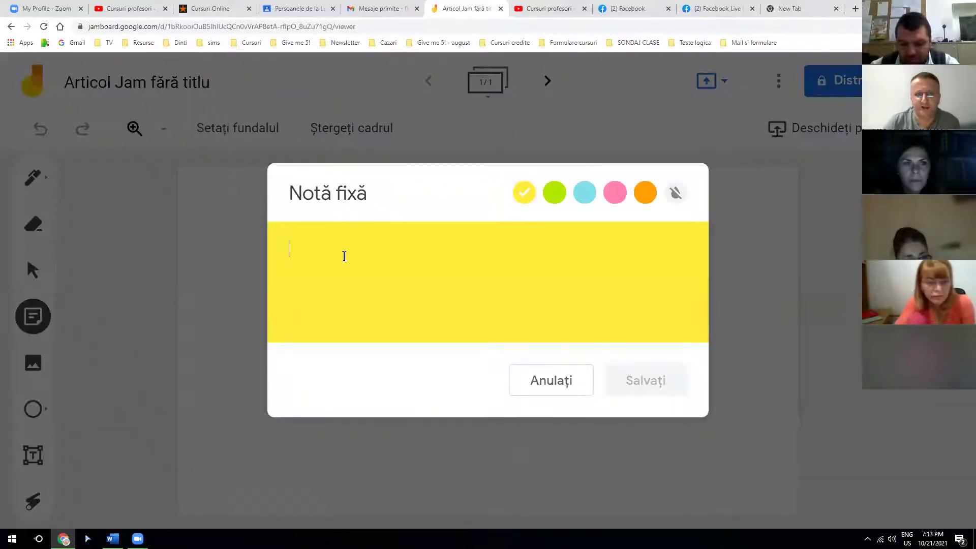
type("Salut!")
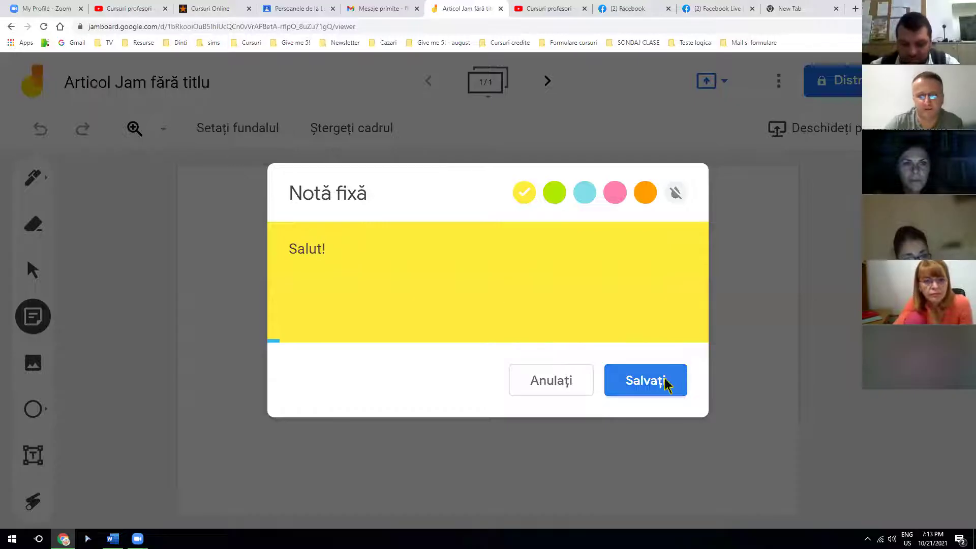
left_click(665, 381)
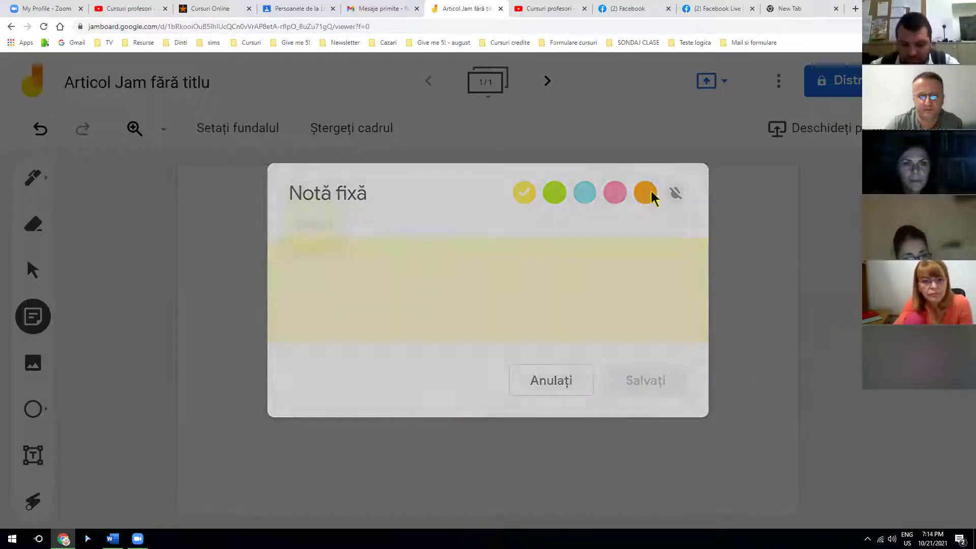
left_click(576, 385)
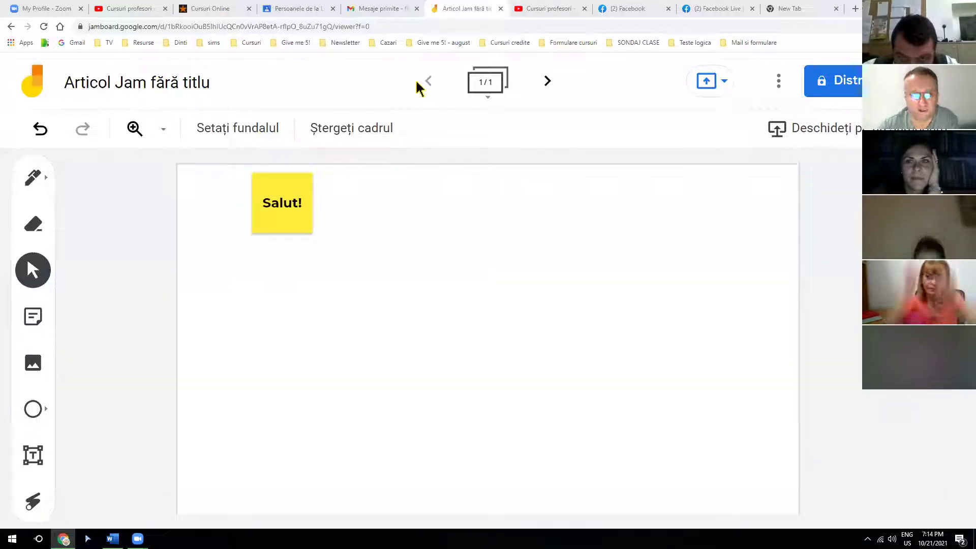
Bring up the Zoom meetings window from the taskbar and hide it again.
mouse_move(138, 538)
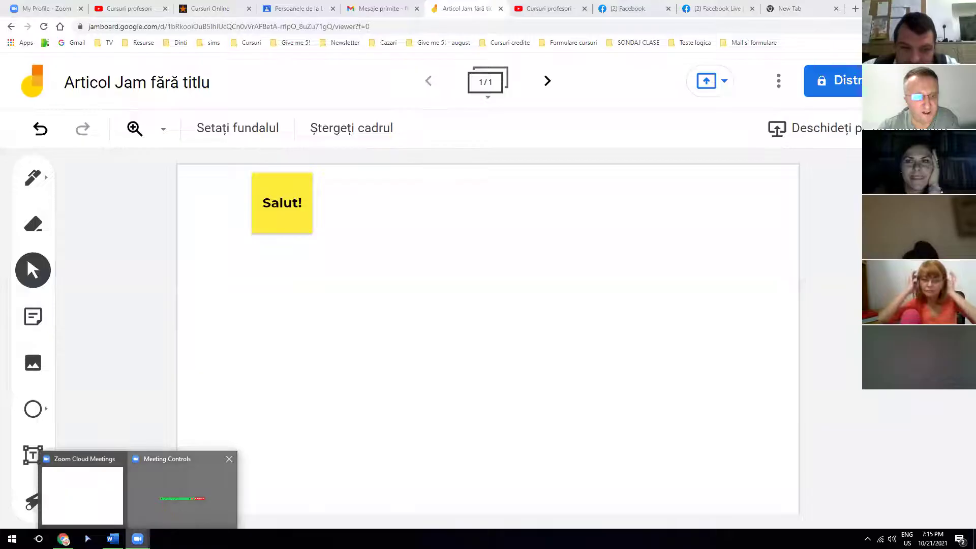
left_click(114, 510)
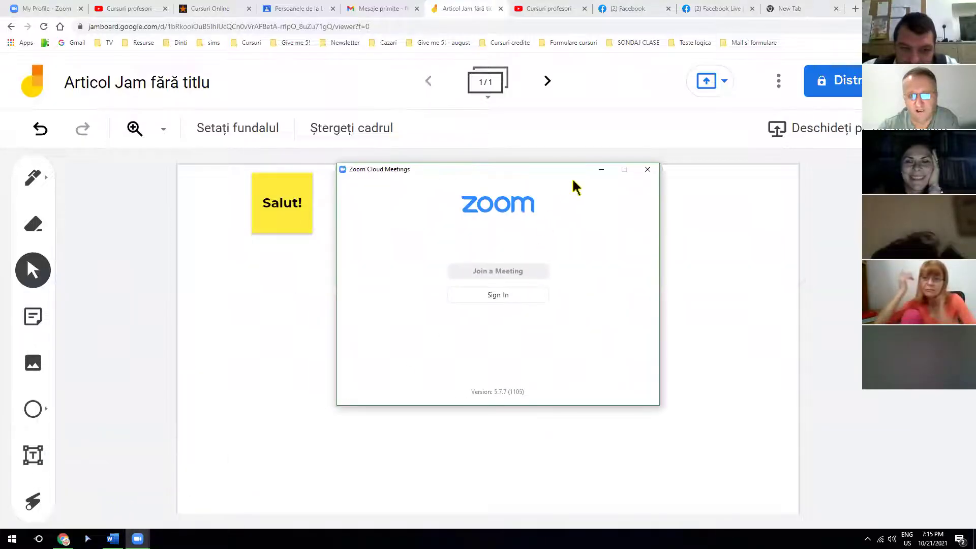
left_click(601, 171)
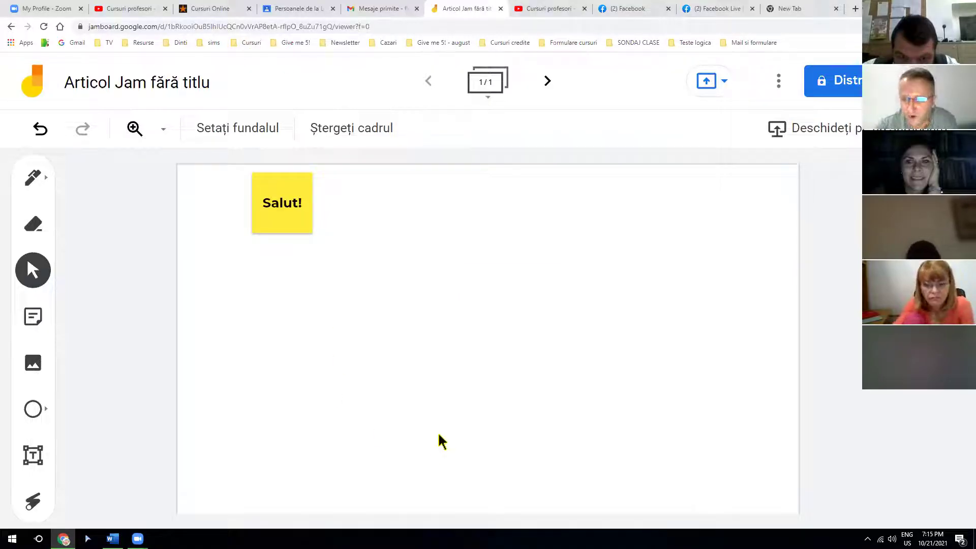
Return to the Jams list and reorder the apps launcher, moving Gmail, Prezentări and Meet higher.
left_click(11, 27)
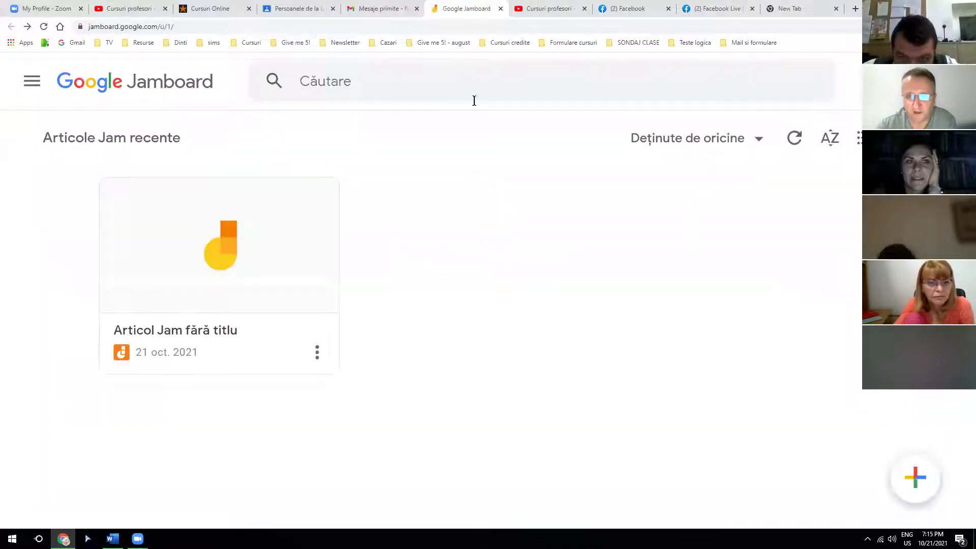
left_click(910, 81)
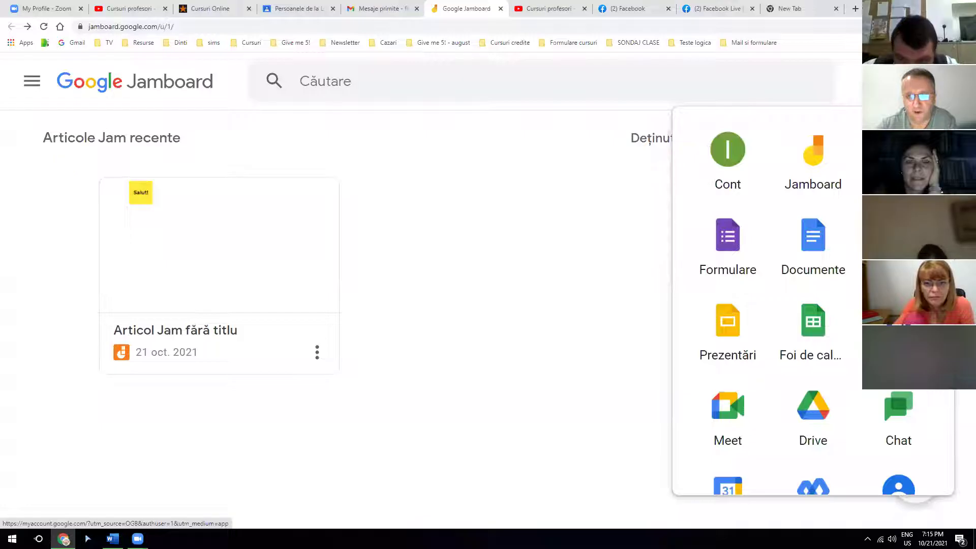
left_click(910, 82)
left_click(910, 81)
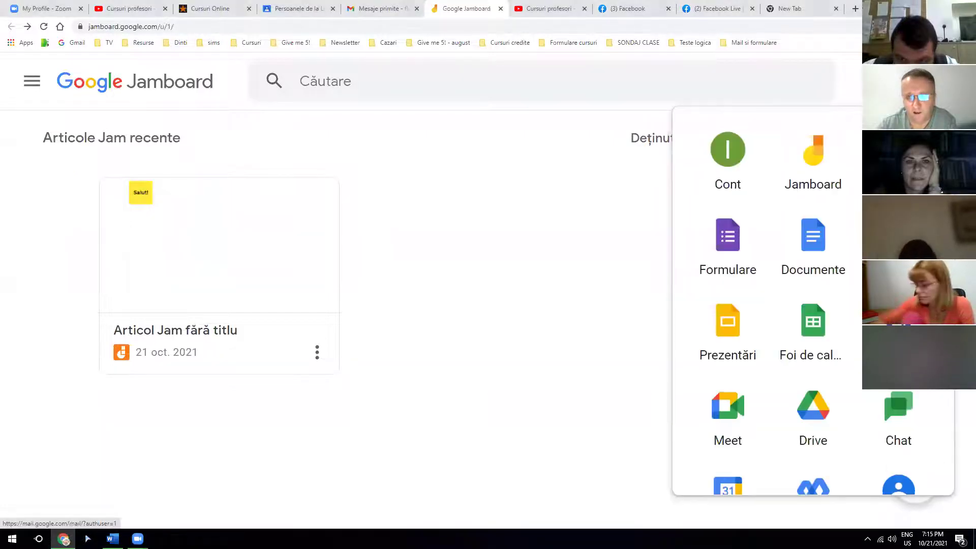
mouse_move(898, 153)
left_mouse_down()
mouse_move(808, 157)
mouse_move(808, 234)
mouse_move(894, 239)
mouse_move(811, 153)
mouse_move(899, 153)
left_mouse_up()
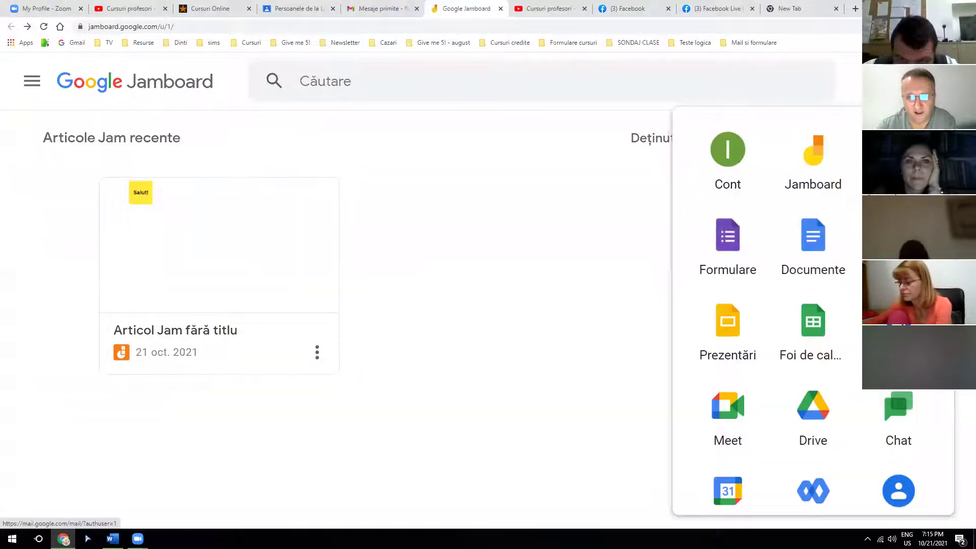
left_click_drag(730, 322, 899, 320)
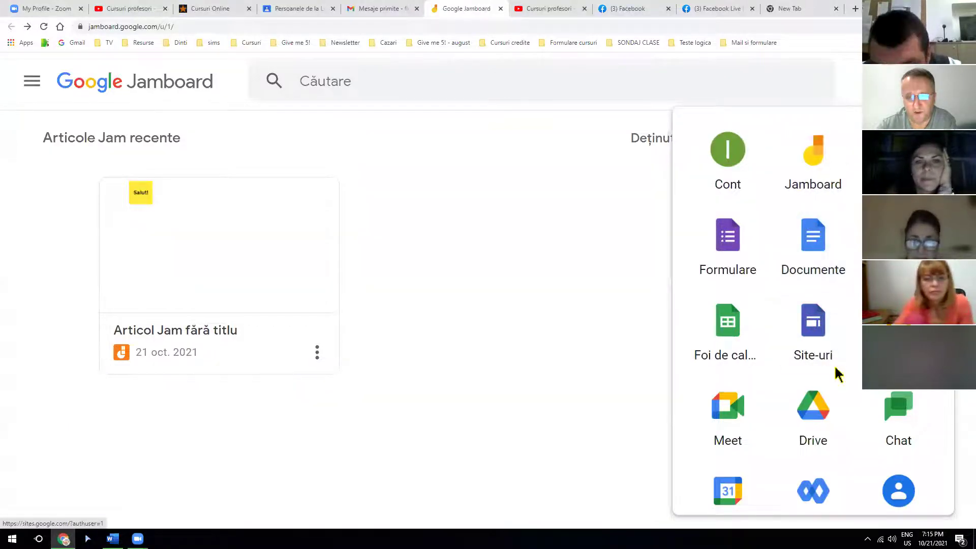
left_click_drag(747, 413, 747, 249)
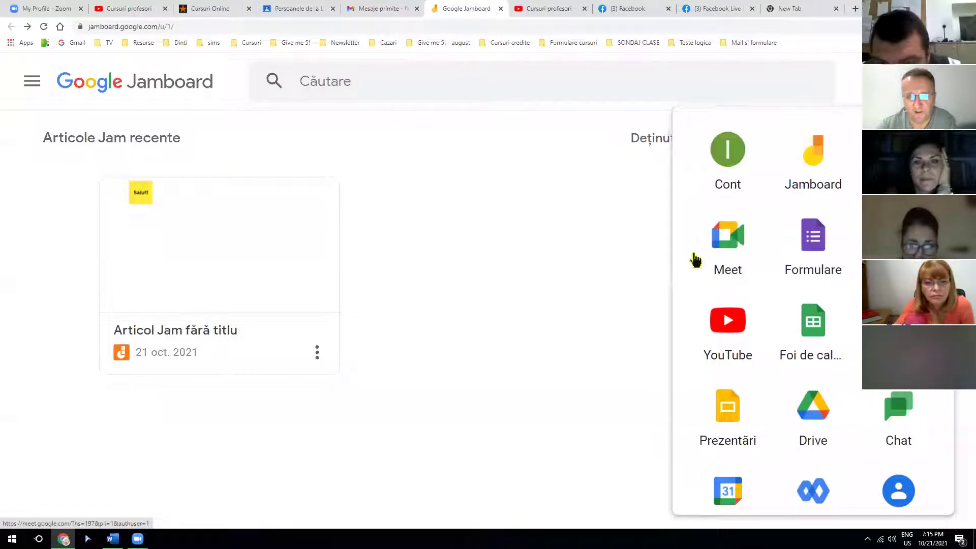
left_click(31, 148)
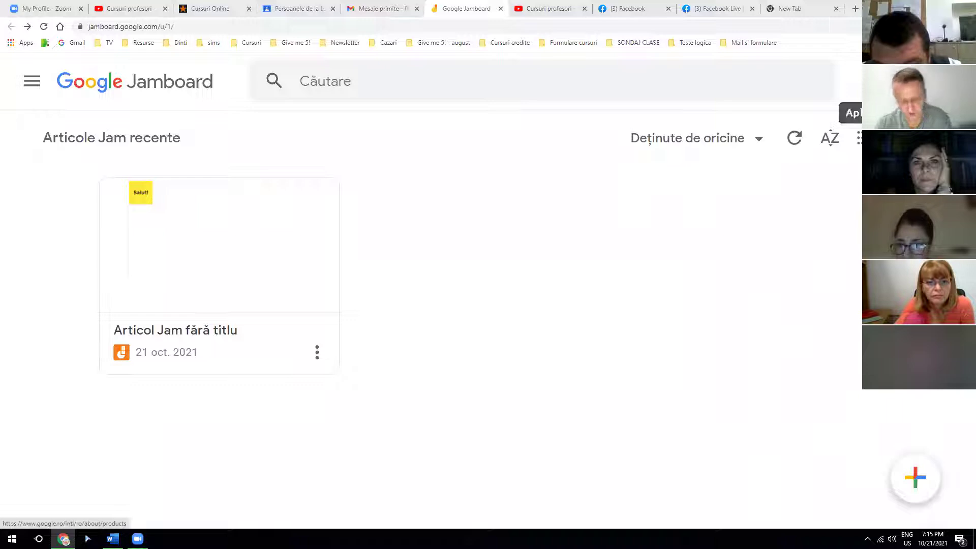
Open Jamboard in a new tab from the apps launcher, closing a stray loading tab.
left_click(877, 81)
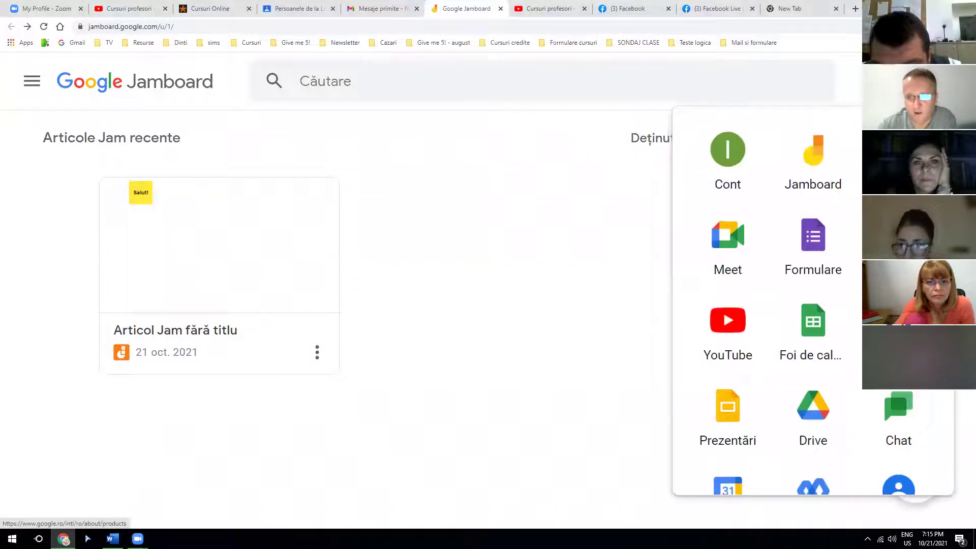
scroll(814, 300, "down", 6)
scroll(810, 209, "down", 5)
left_click(812, 284)
left_click(531, 9)
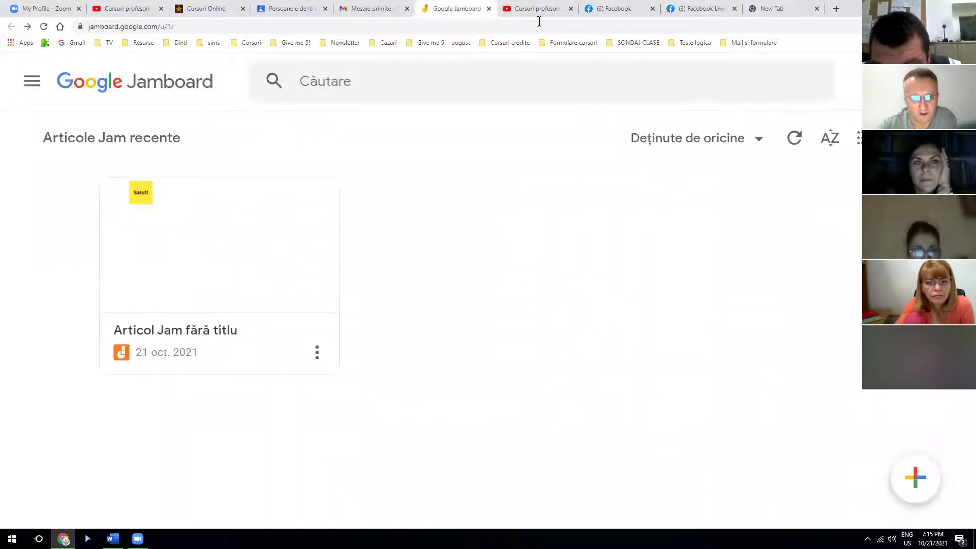
left_click(919, 82)
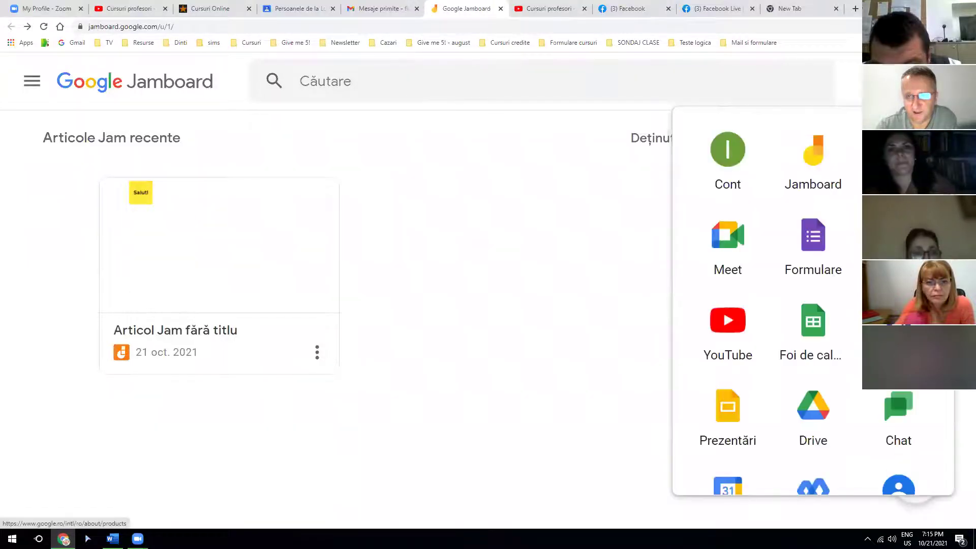
left_click(834, 158)
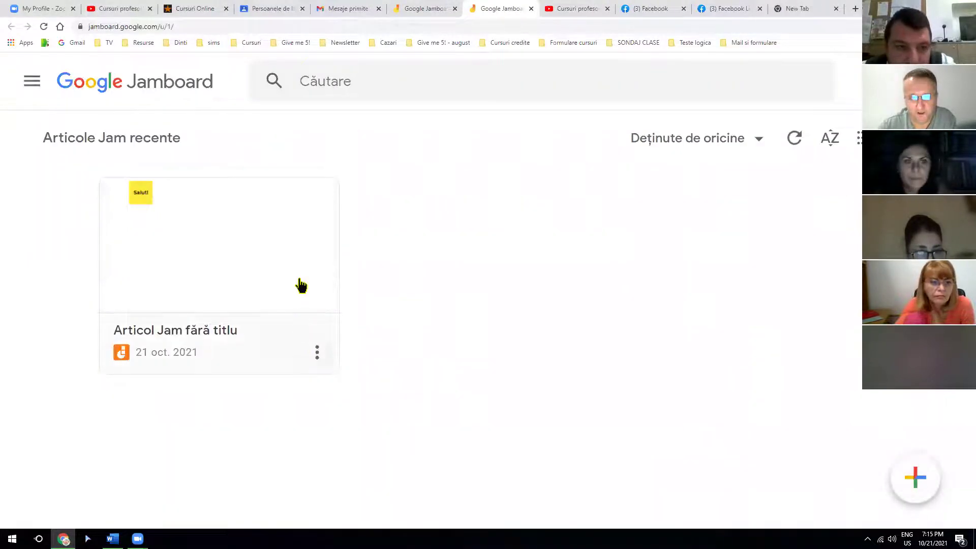
Open the untitled Salut! jam and draw a temporary laser-pointer stroke on the canvas.
left_click(269, 246)
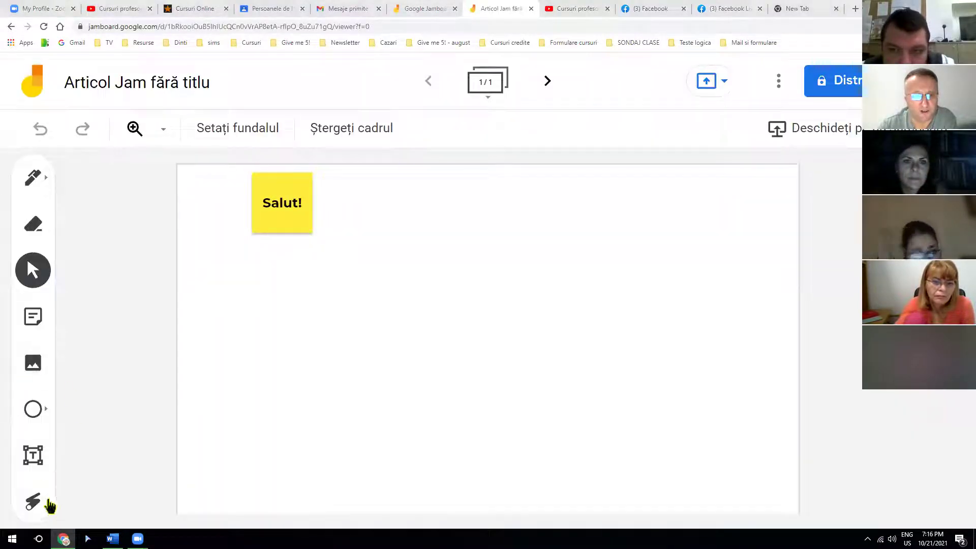
left_click(35, 506)
left_click_drag(416, 316, 414, 437)
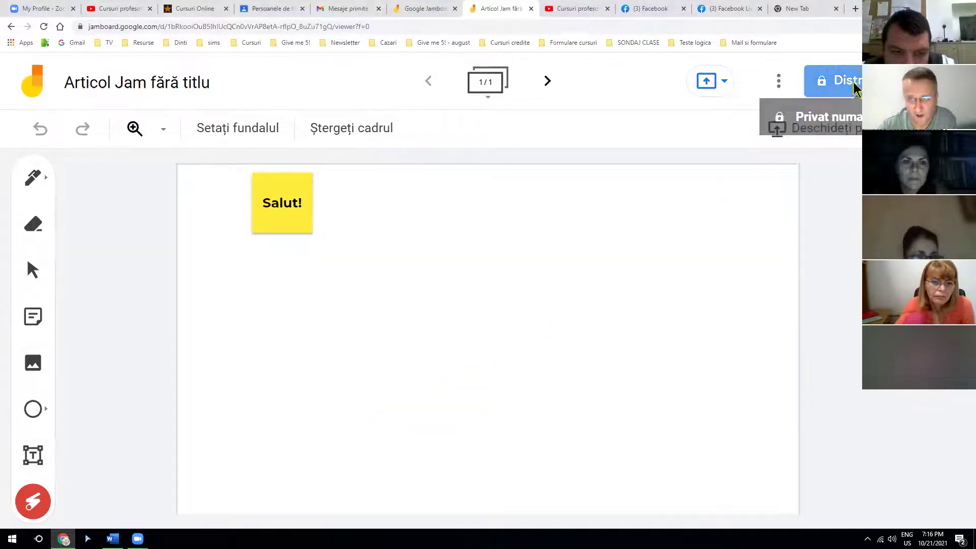
Share the jam so anyone with the link can edit it, trying the domain-only option first.
left_click(813, 84)
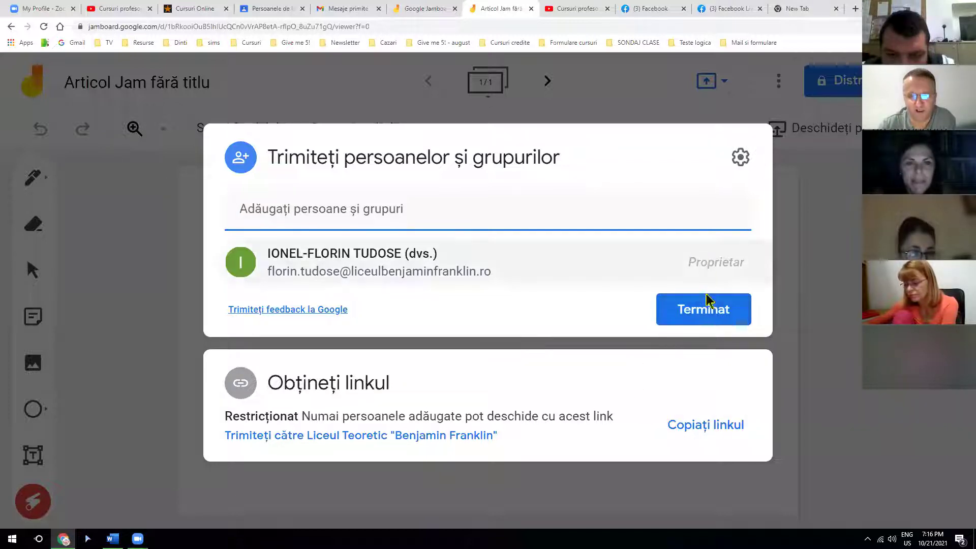
left_click(368, 386)
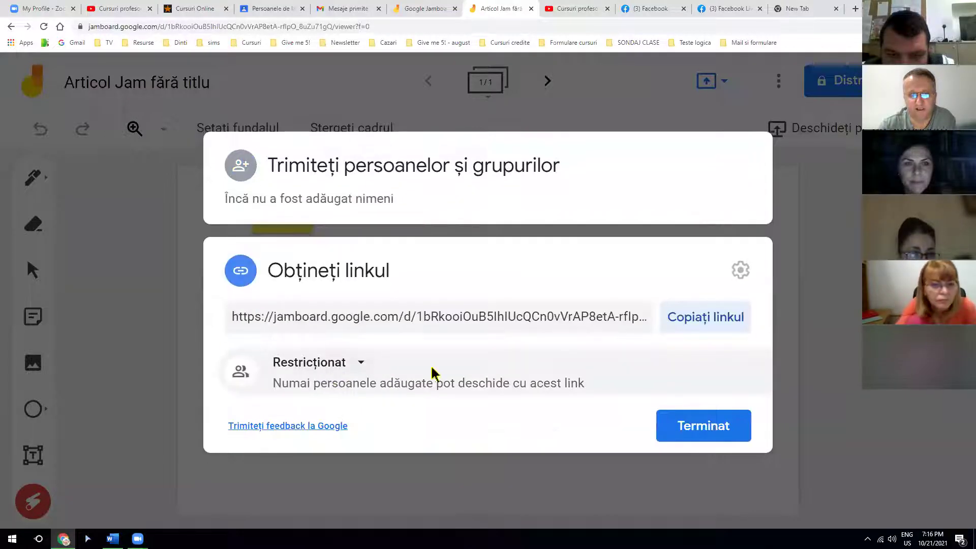
left_click(566, 321)
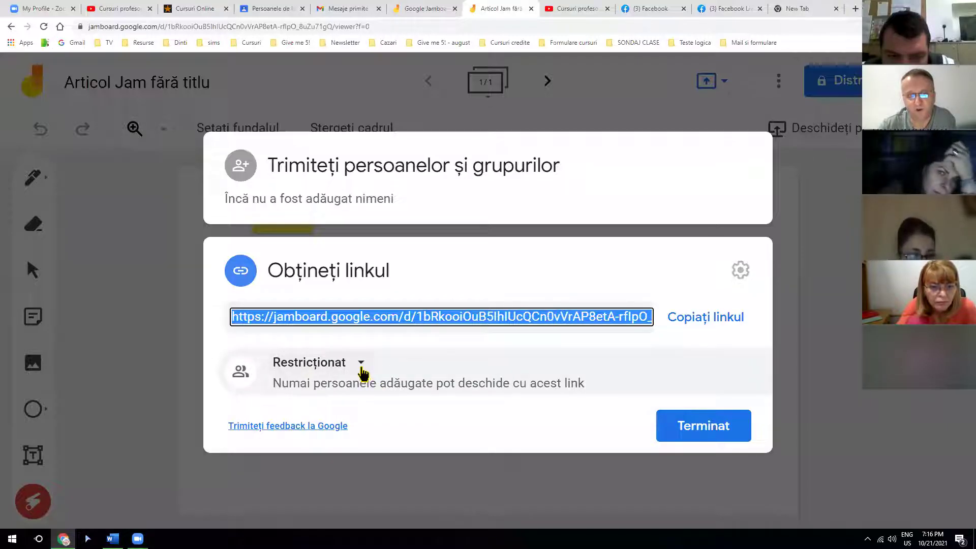
left_click(361, 363)
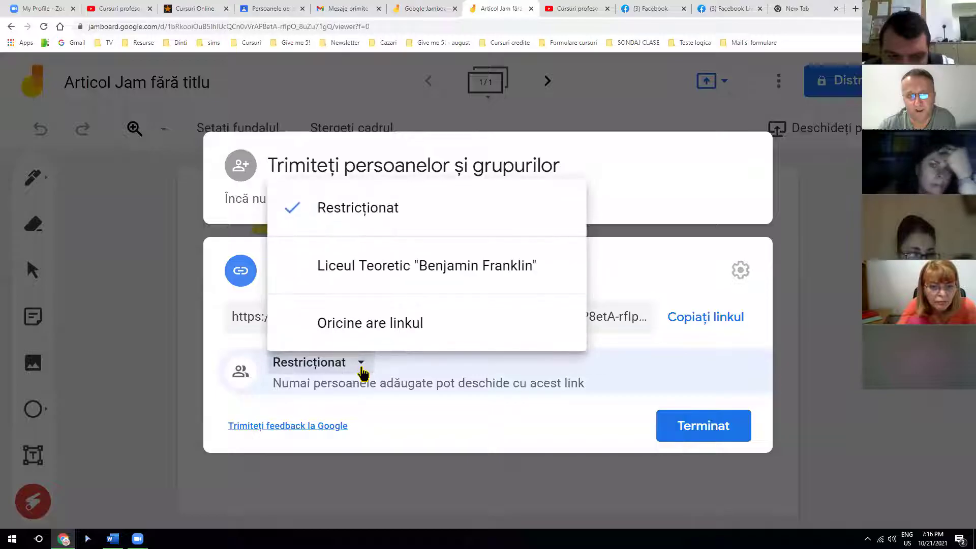
left_click(375, 328)
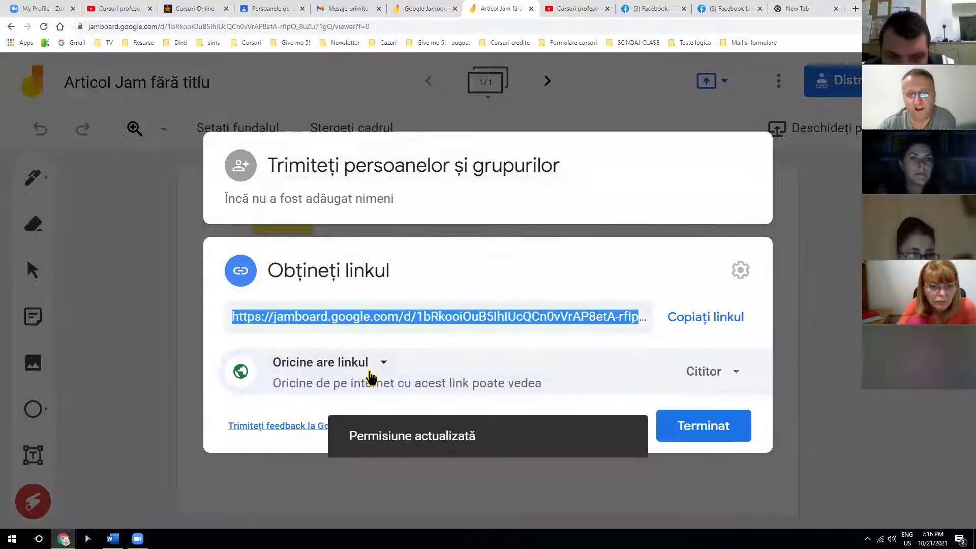
left_click(372, 366)
left_click(377, 285)
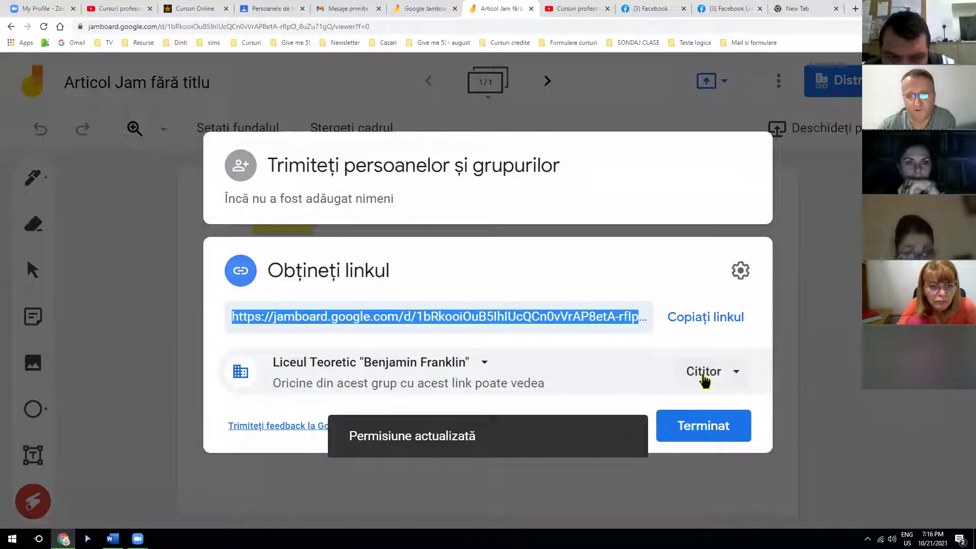
left_click(487, 364)
left_click(422, 345)
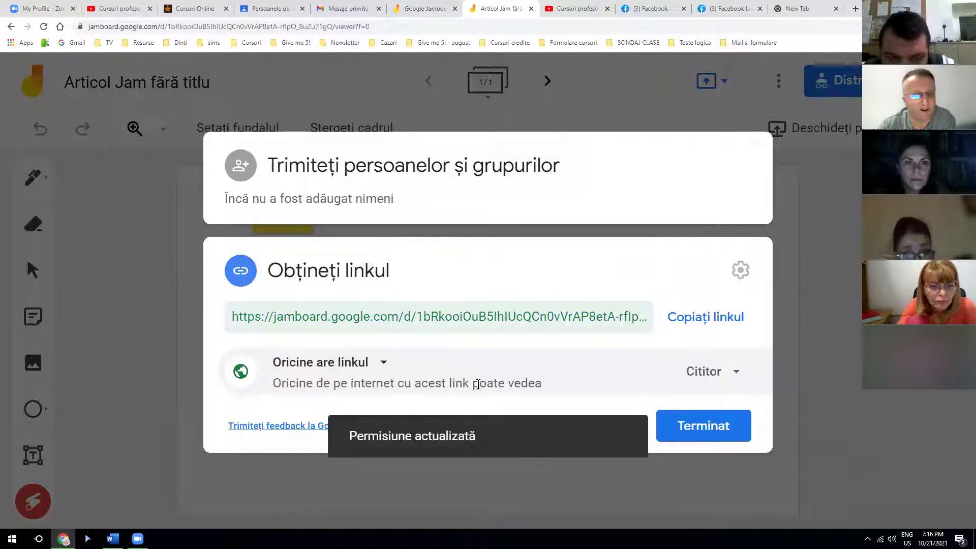
left_click(718, 381)
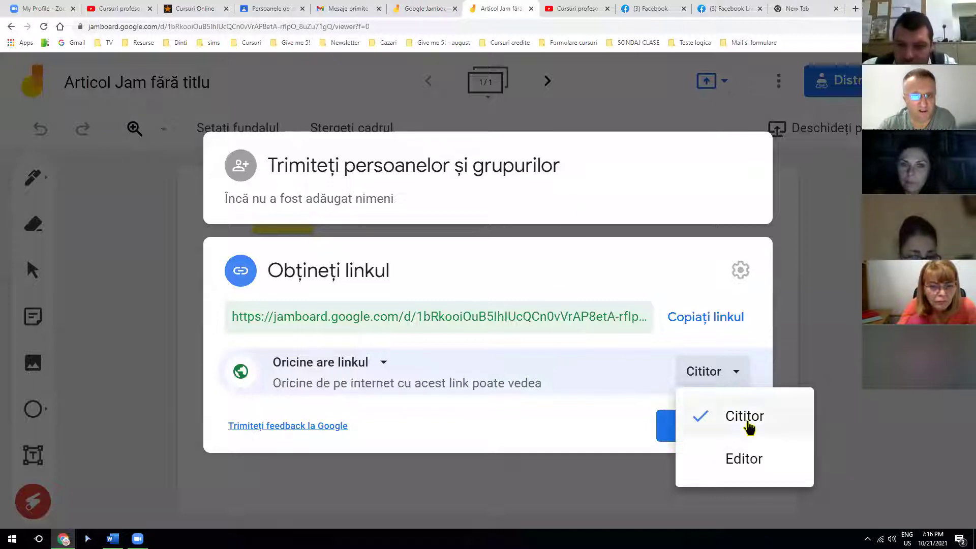
left_click(754, 464)
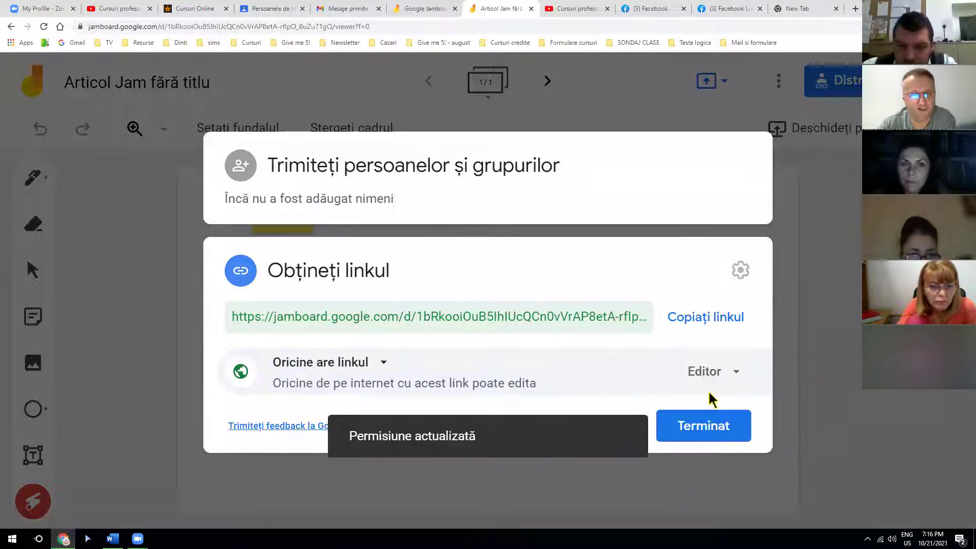
left_click(711, 426)
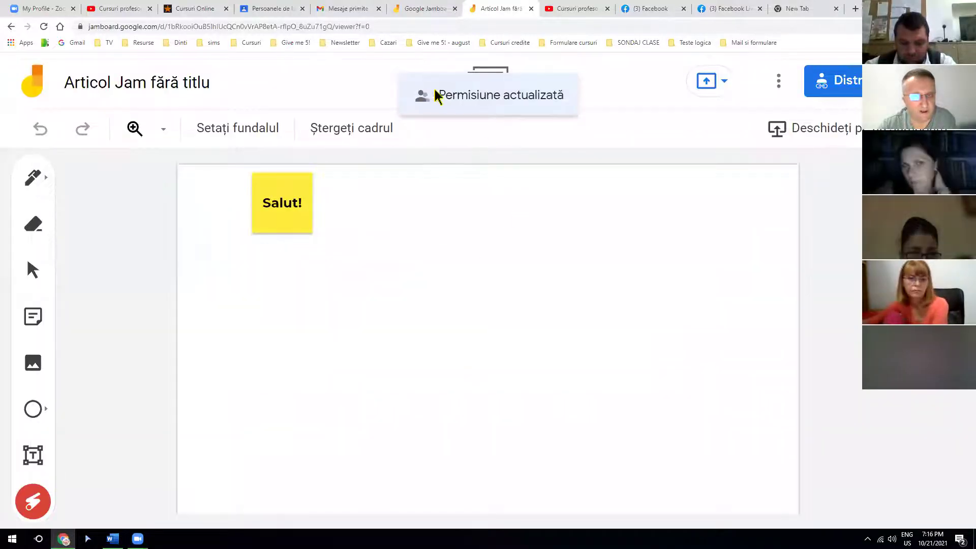
Copy the jam's link and set access to Oricine are linkul with the Cititor role.
left_click(836, 81)
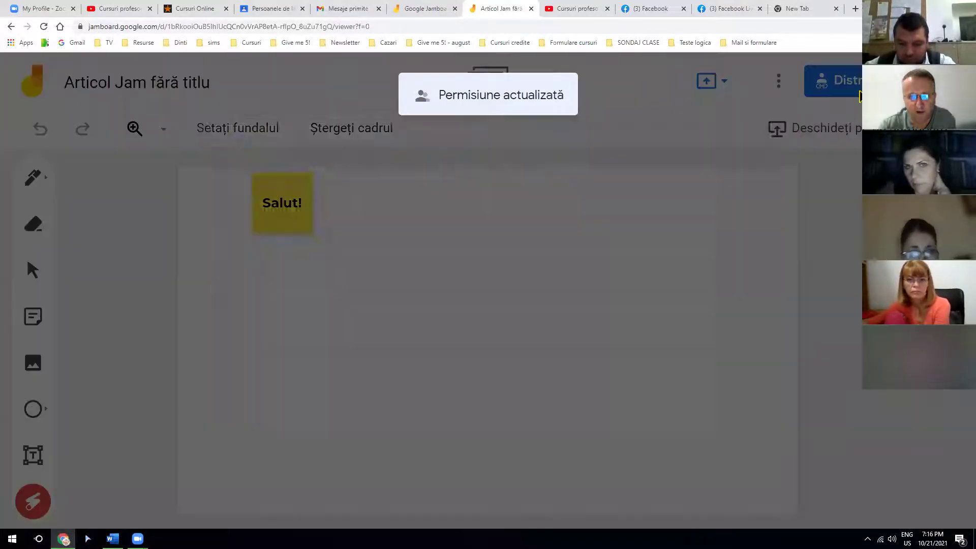
left_click(704, 427)
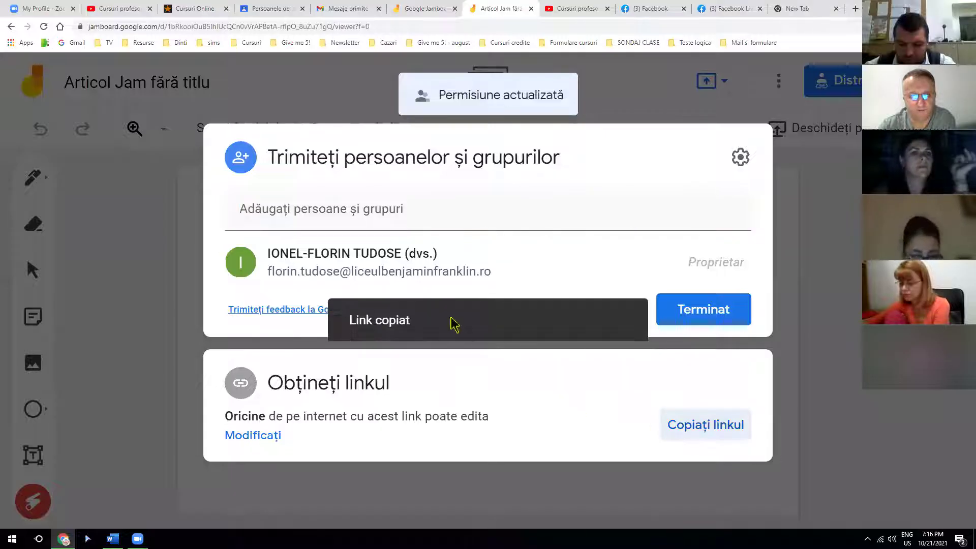
left_click(417, 414)
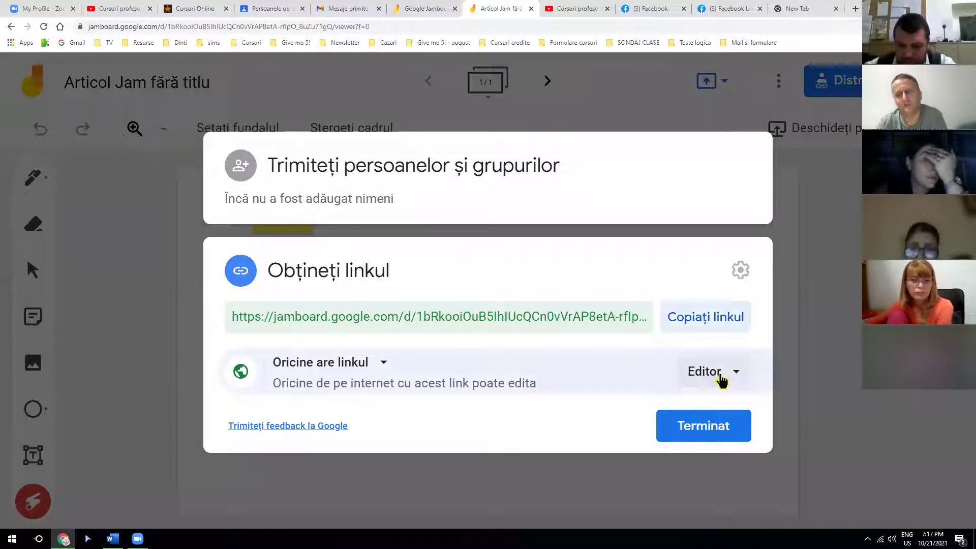
left_click(722, 380)
left_click(720, 414)
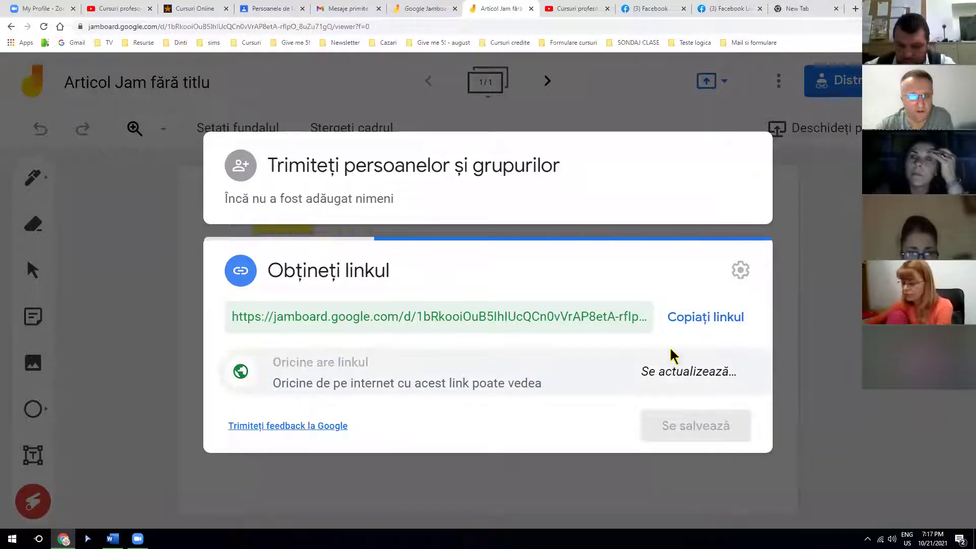
left_click(374, 365)
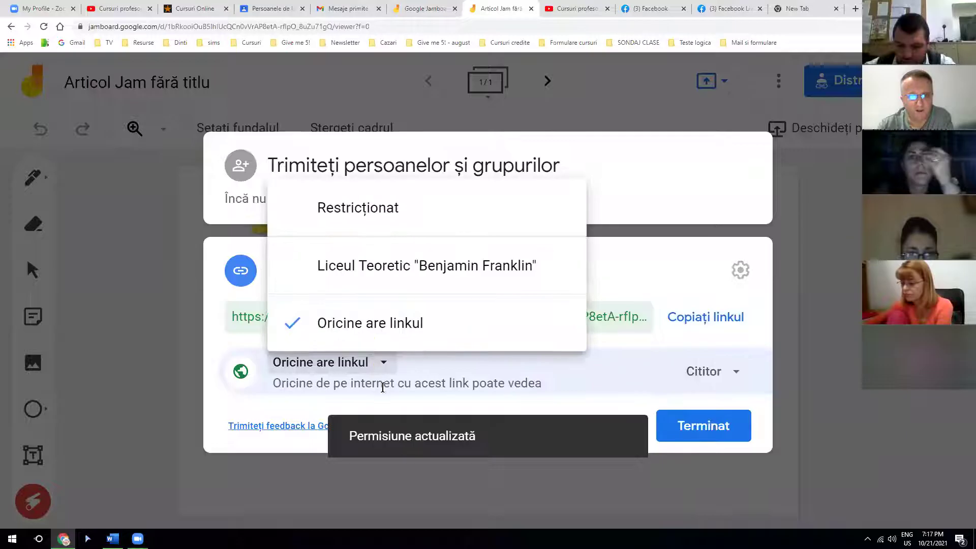
left_click(385, 216)
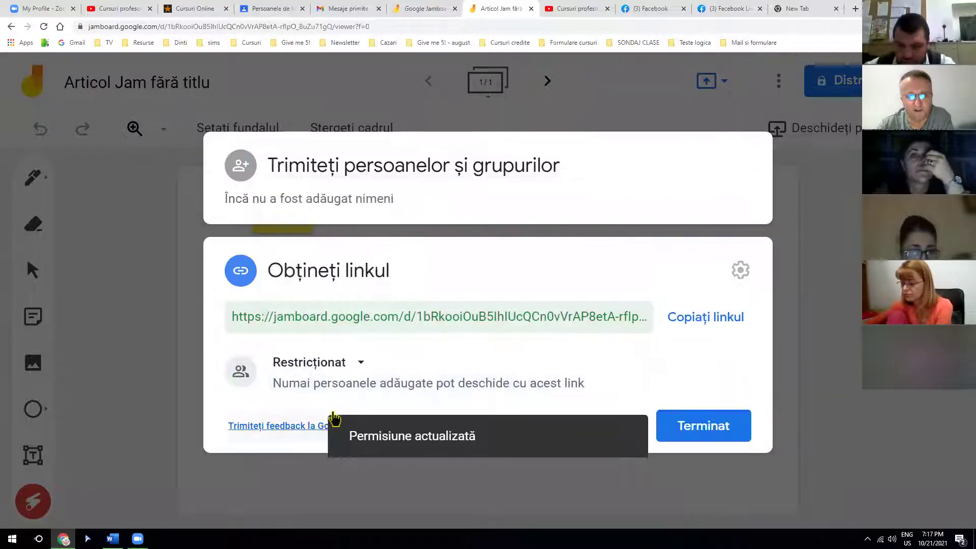
left_click(359, 367)
left_click(385, 317)
key("Escape")
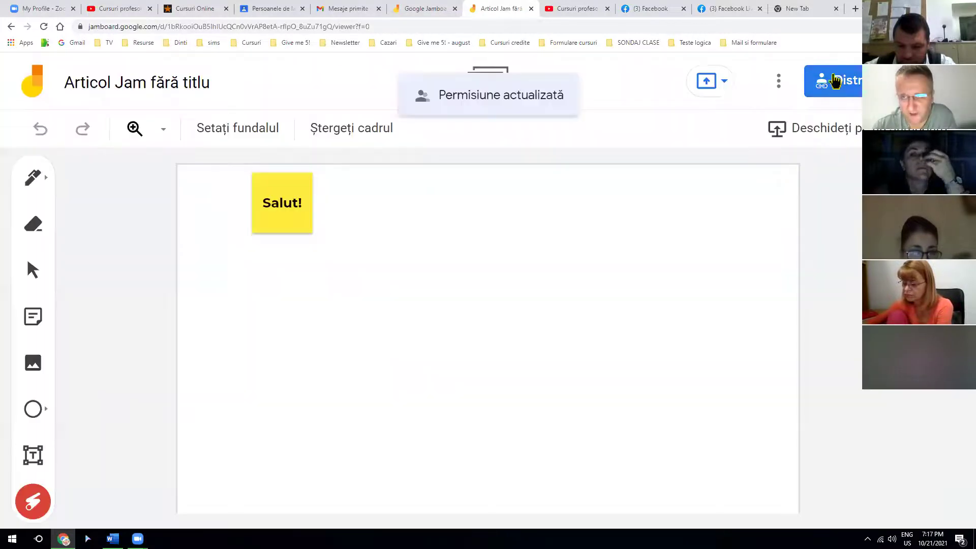
left_click(840, 82)
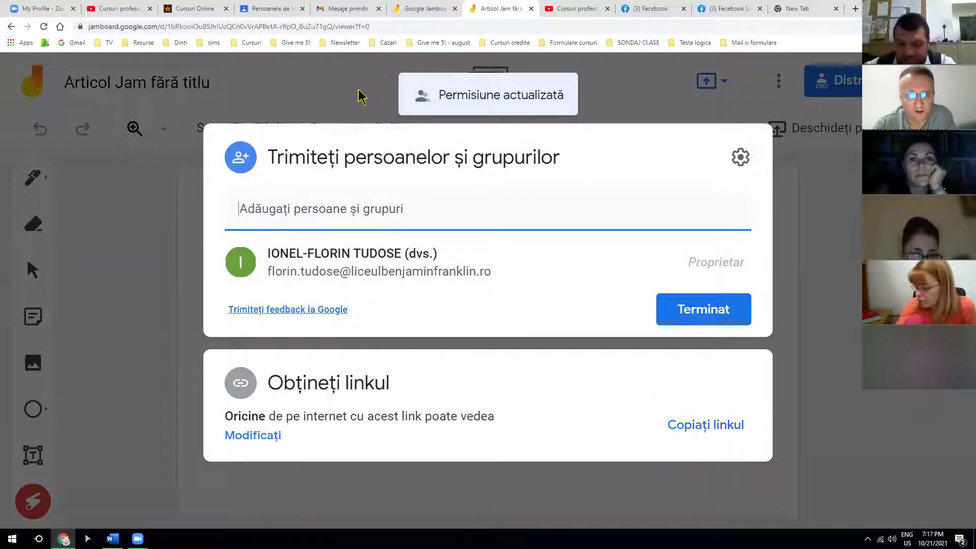
left_click(855, 208)
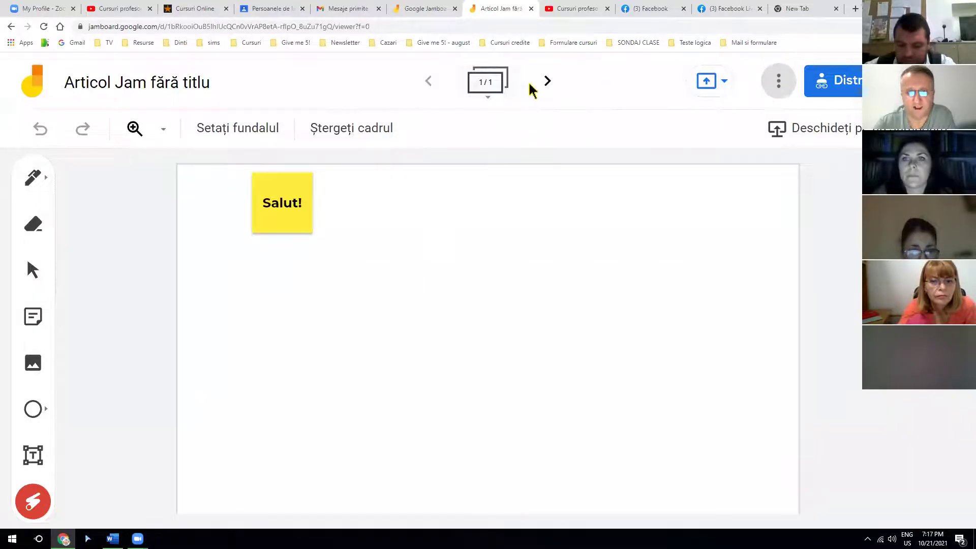
Add three new frames to the Jam and go back to frame 1.
left_click(542, 87)
left_click(542, 87)
left_click(541, 87)
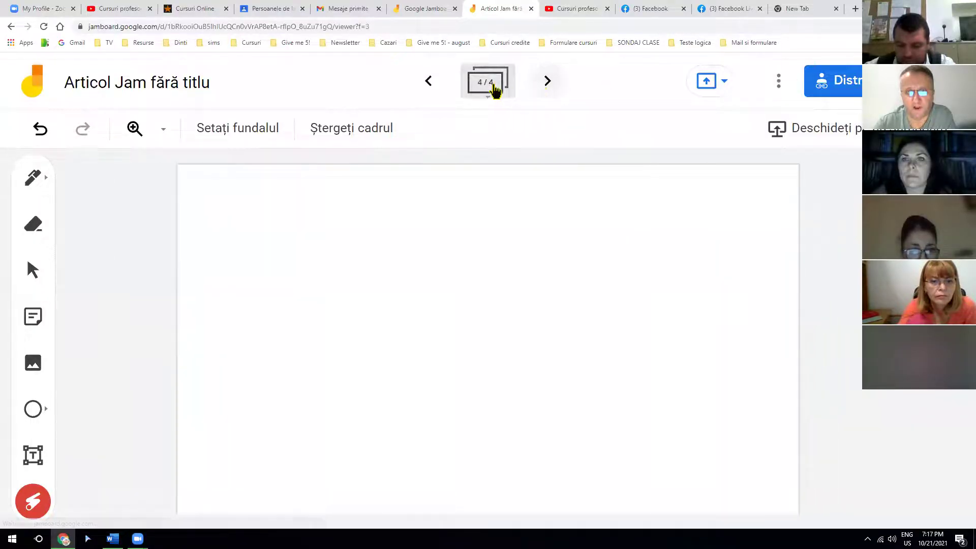
left_click(444, 86)
left_click(444, 87)
left_click(444, 86)
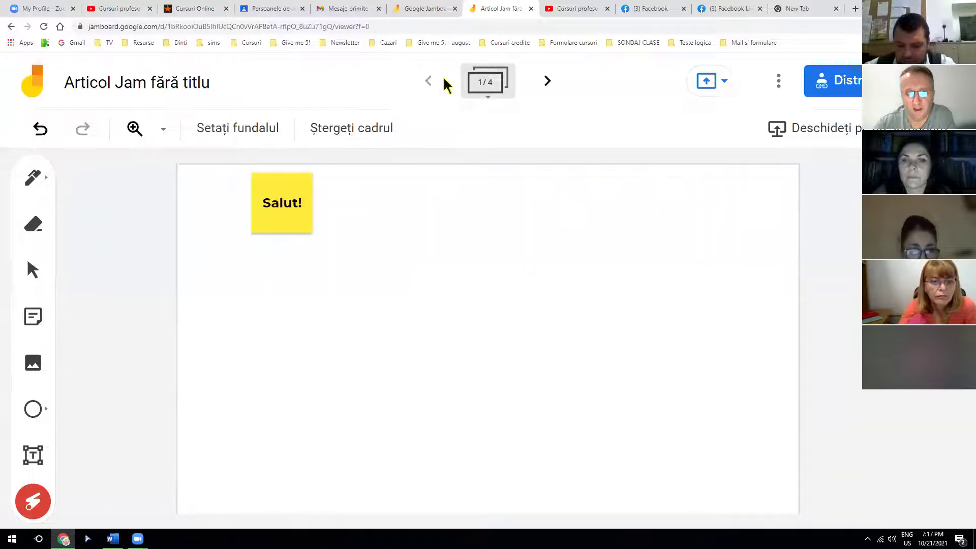
Try a dark blue background on frame 1, then reset it to plain white.
left_click(246, 128)
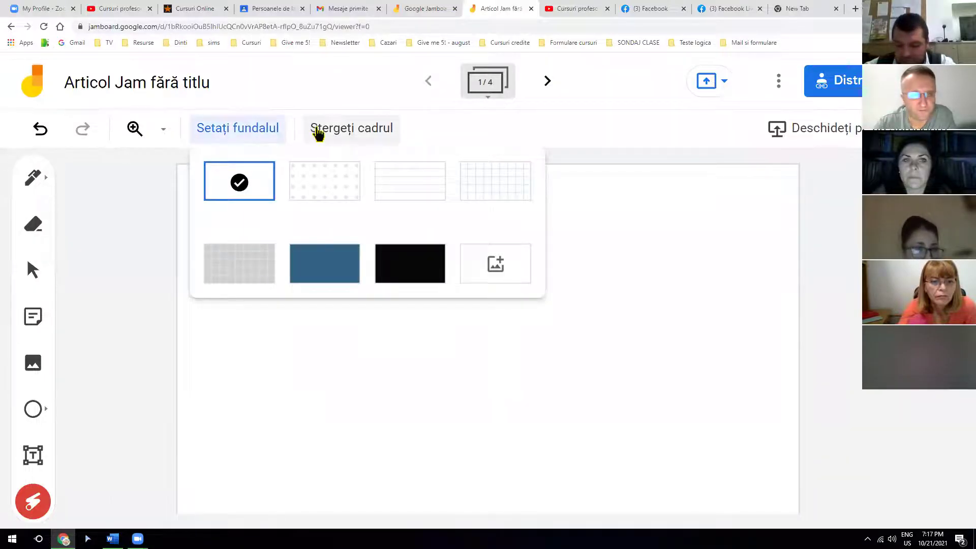
left_click(330, 268)
left_click(290, 134)
left_click(244, 181)
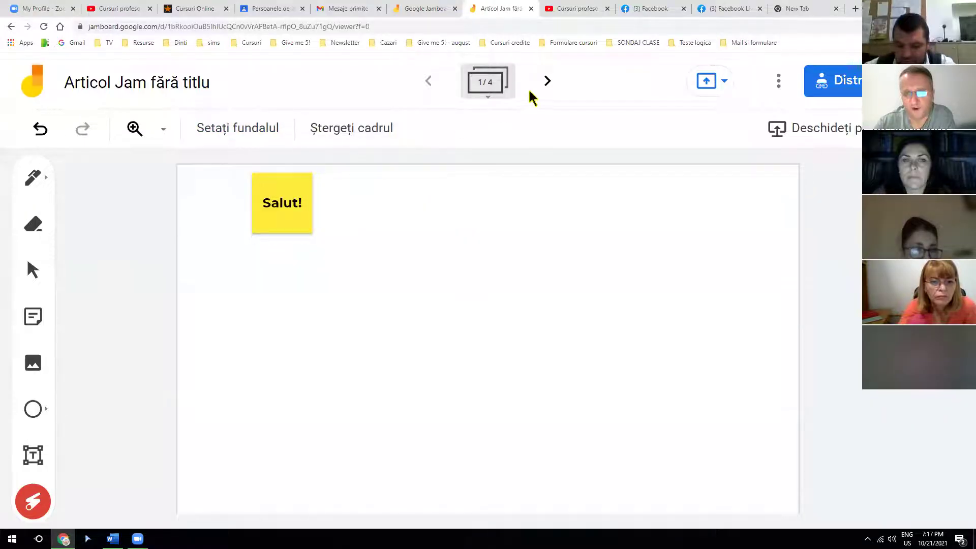
Check the meeting-presenting options, then open the Jam's rename dialog.
left_click(724, 81)
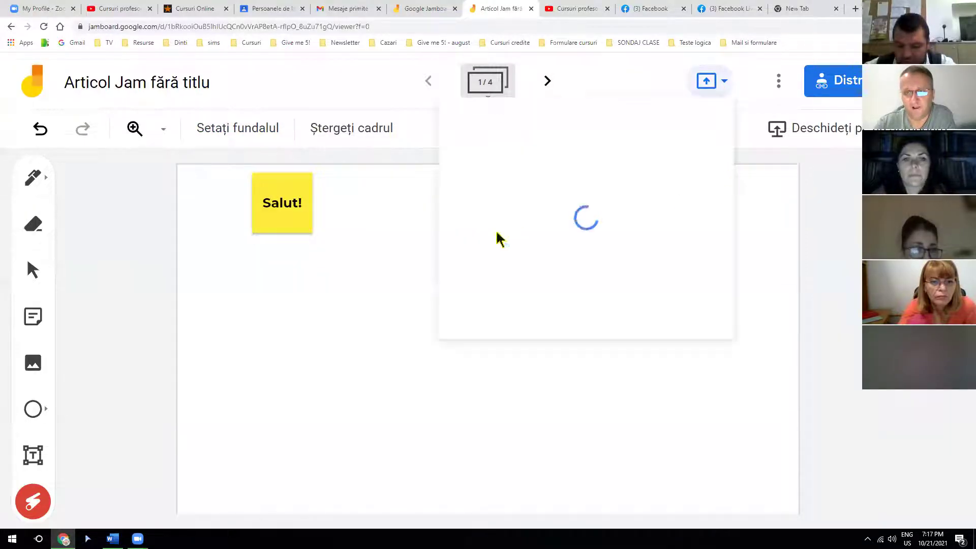
left_click(746, 96)
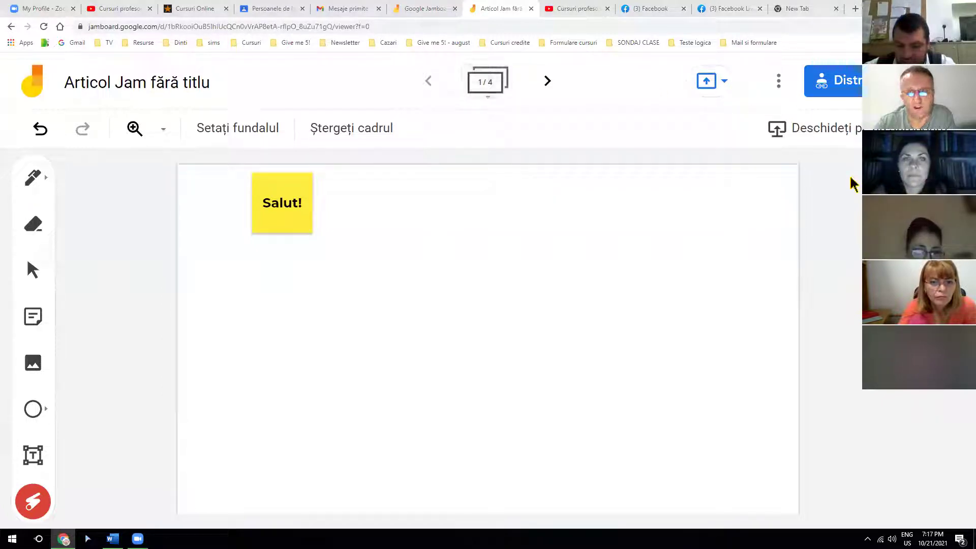
left_click(778, 83)
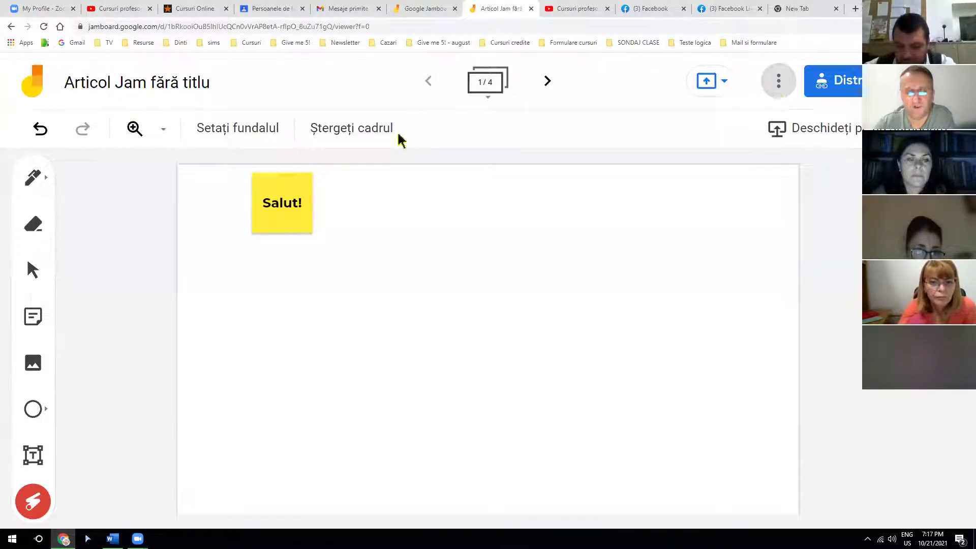
left_click(159, 92)
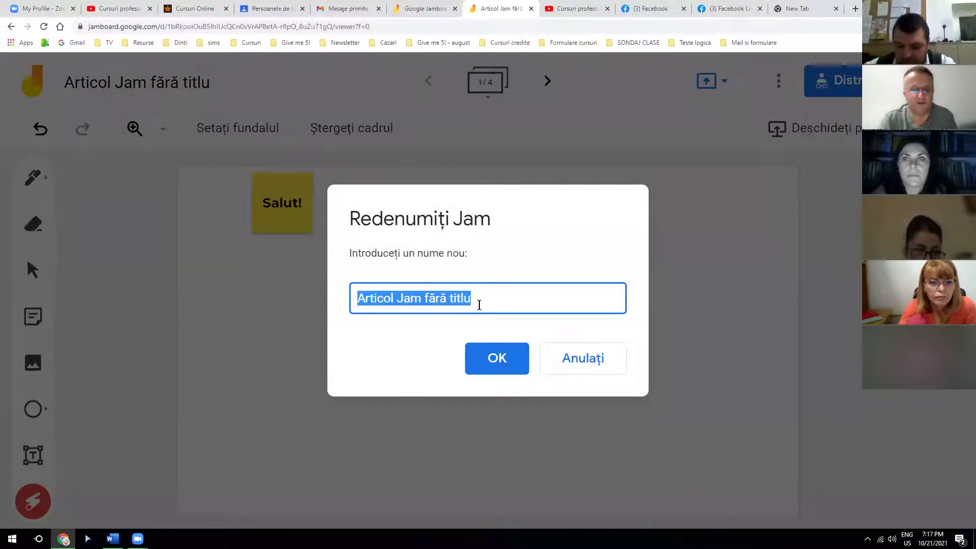
Rename the Jam to 'matematica' and switch to the recent Jams tab.
type("matematica")
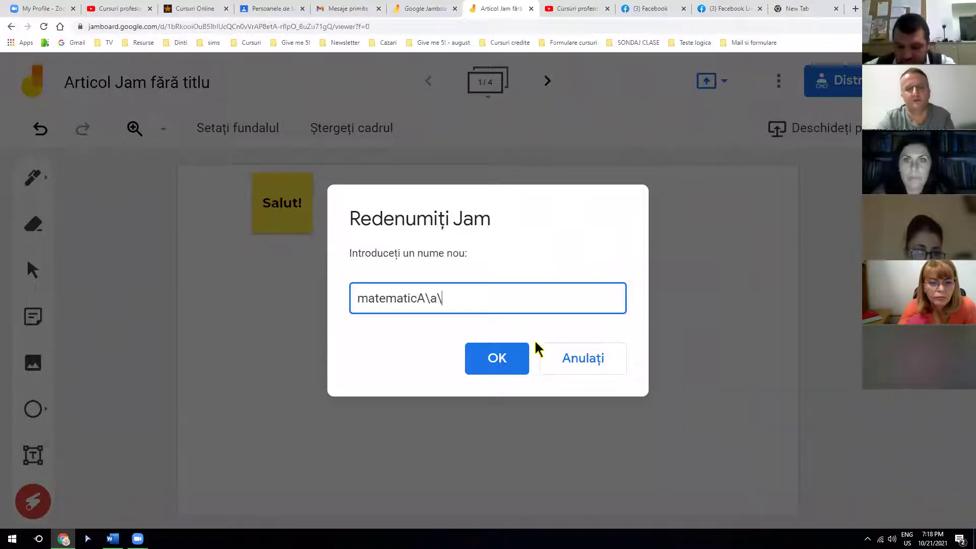
left_click(498, 363)
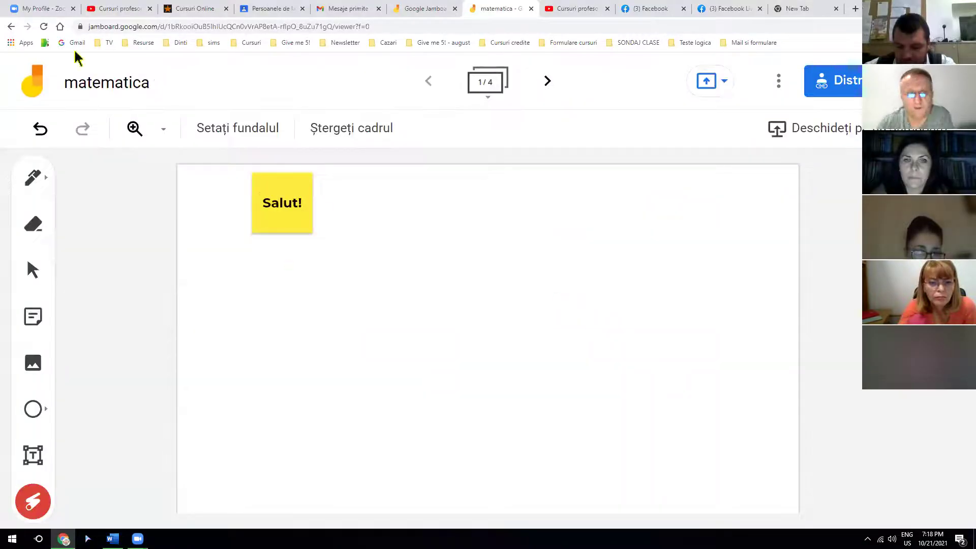
left_click(394, 11)
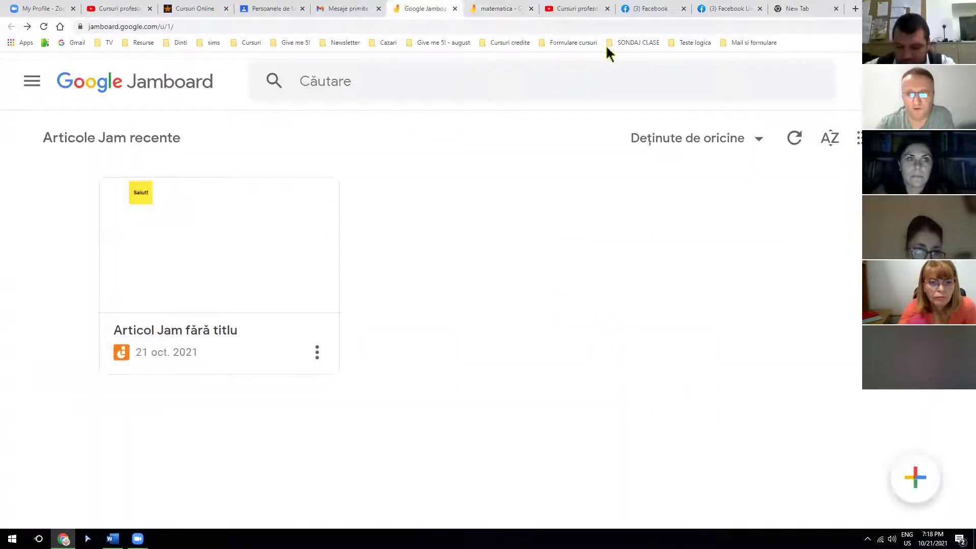
Launch Google Drive in a new tab from the Google apps grid, dismissing a browser notification.
left_click(910, 81)
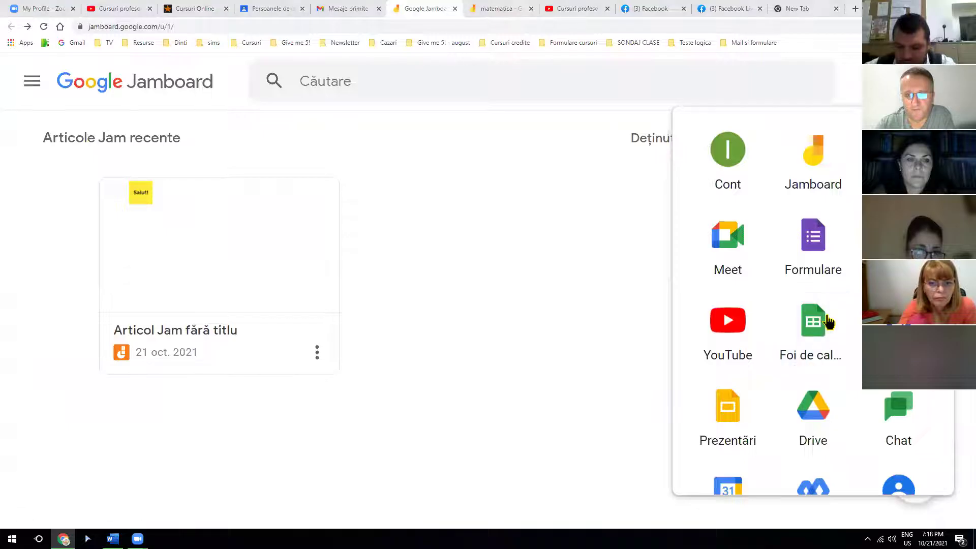
key("Escape")
left_click(910, 82)
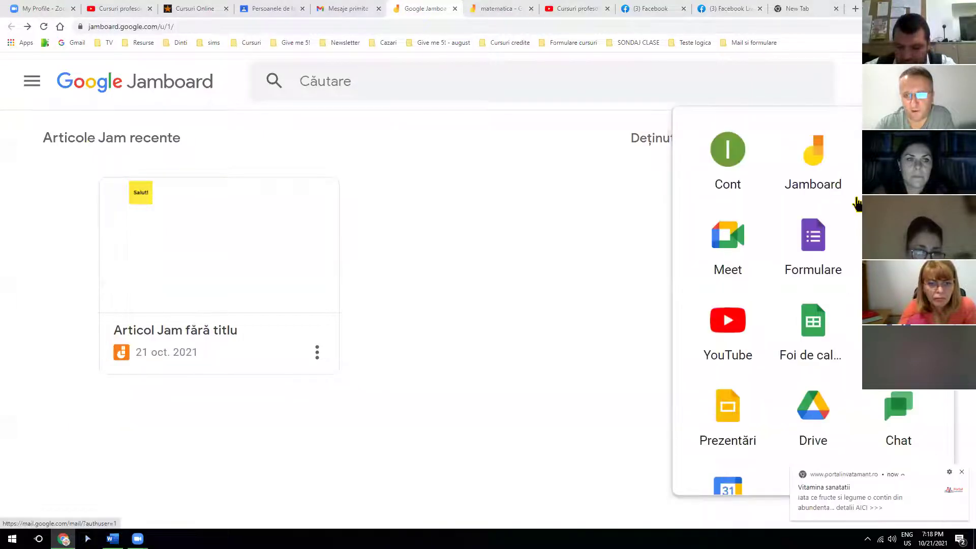
left_click(962, 472)
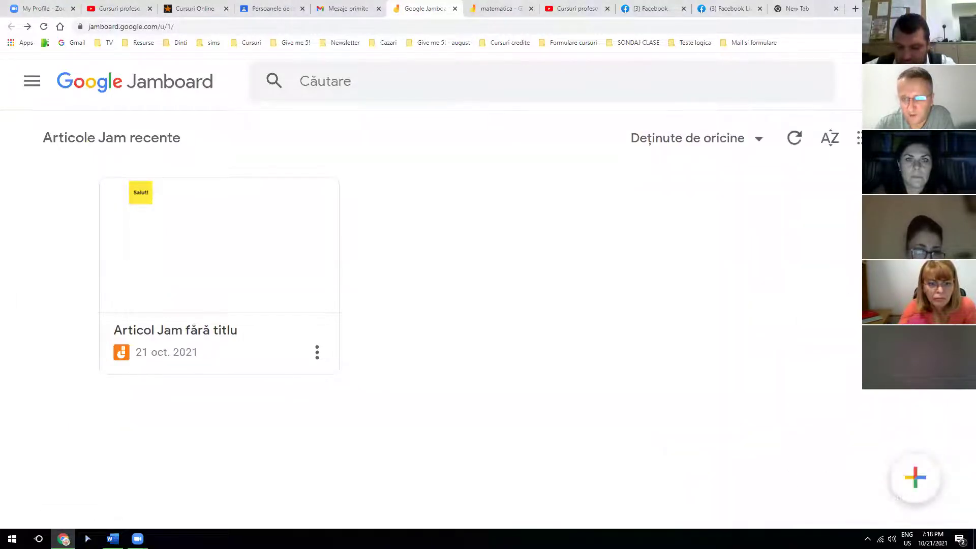
left_click(910, 81)
scroll(898, 142, "down", 7)
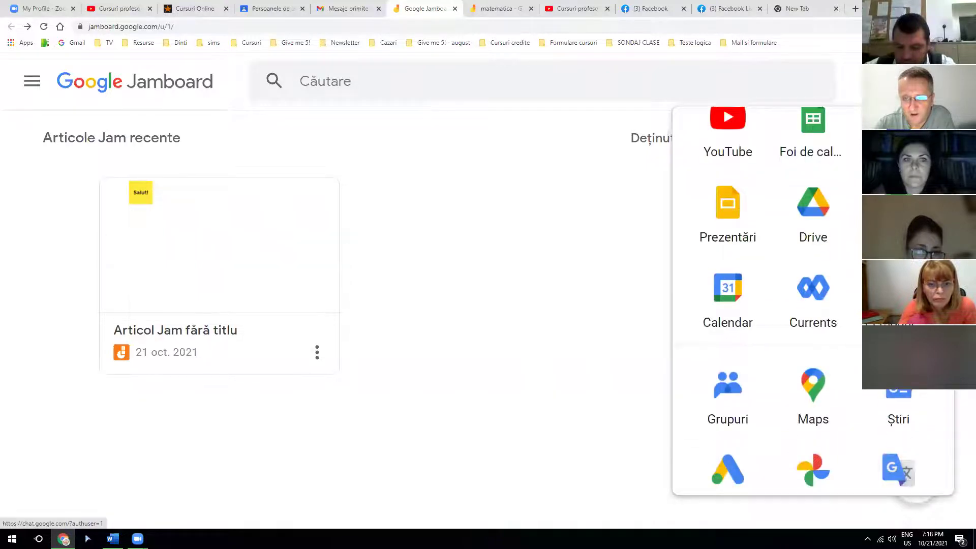
scroll(899, 228, "down", 6)
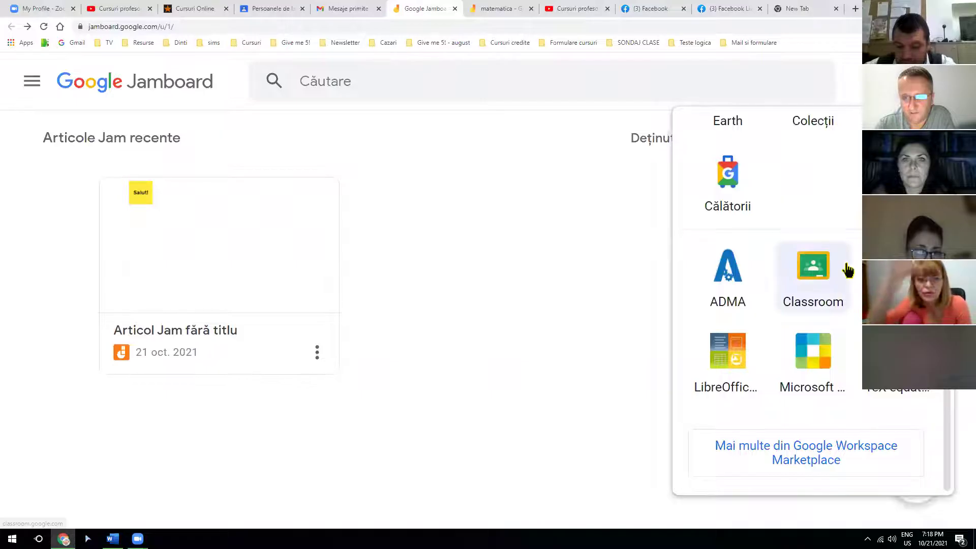
scroll(842, 264, "up", 5)
scroll(838, 239, "up", 8)
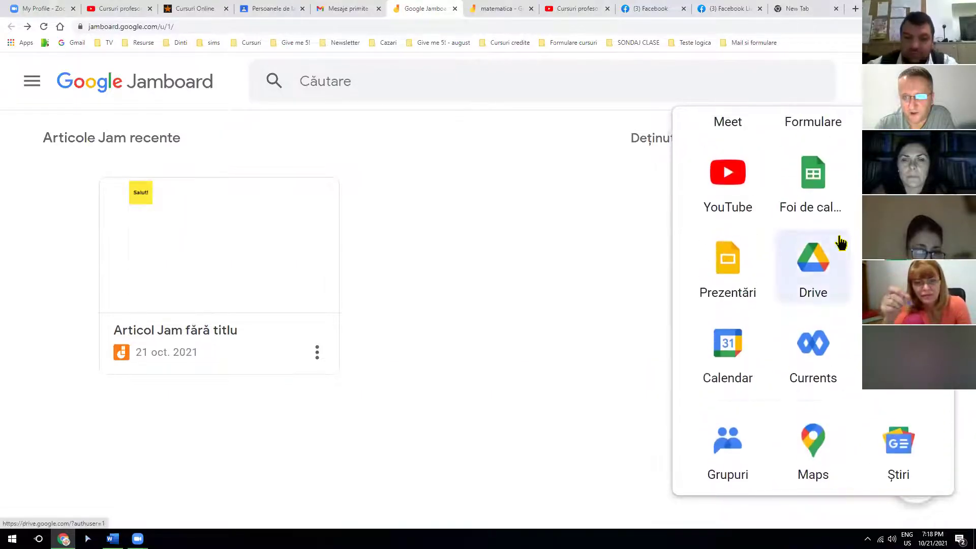
left_click(825, 287)
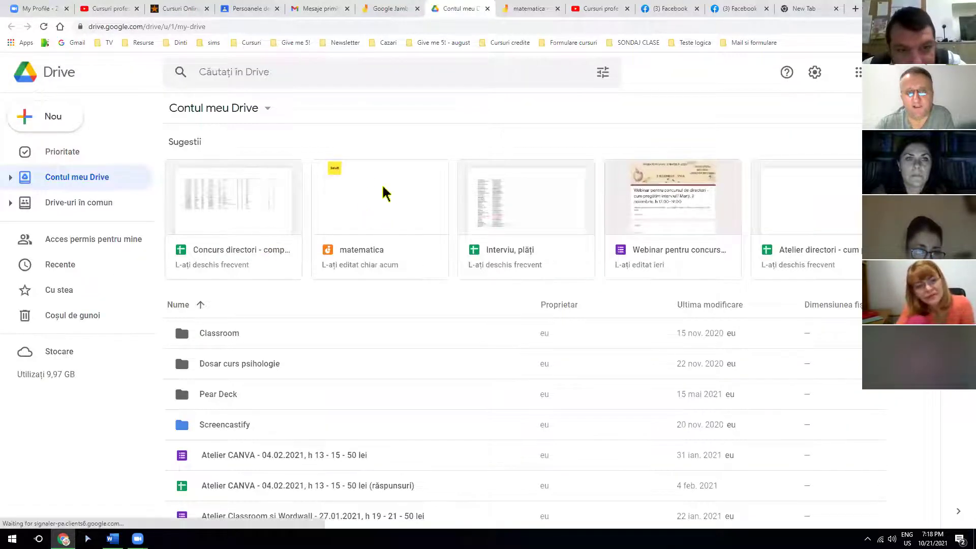
Open the matematica Jam from Drive's suggestions in its own tab.
left_click(370, 219)
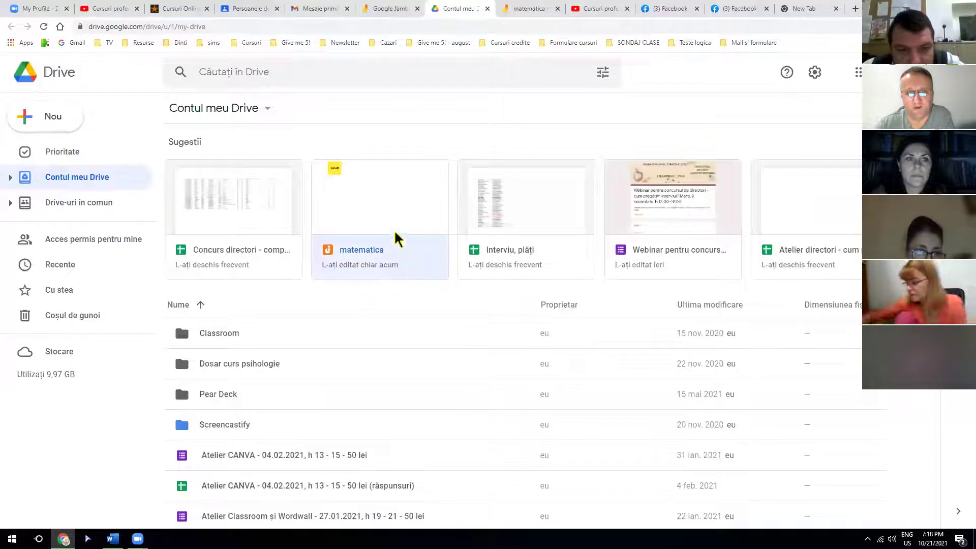
double_click(362, 233)
right_click(361, 227)
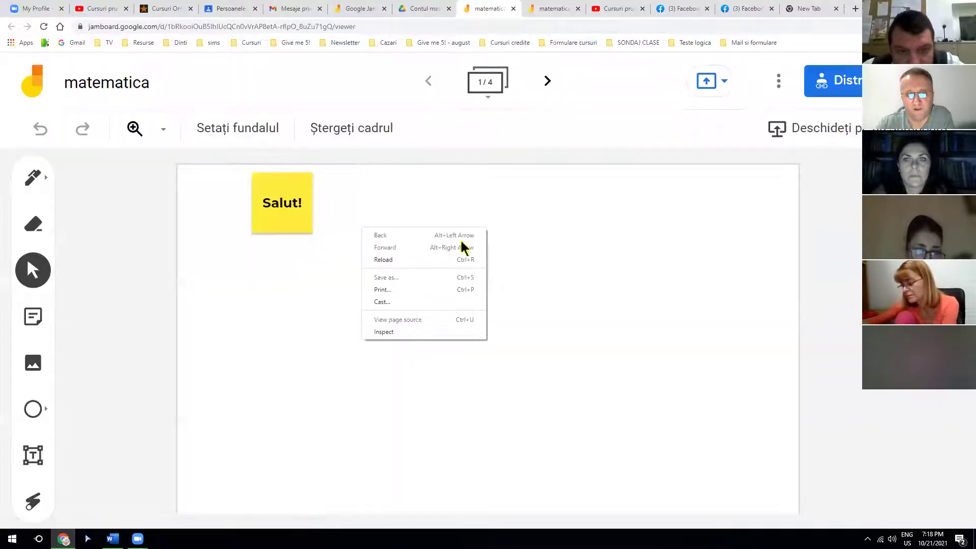
left_click(908, 405)
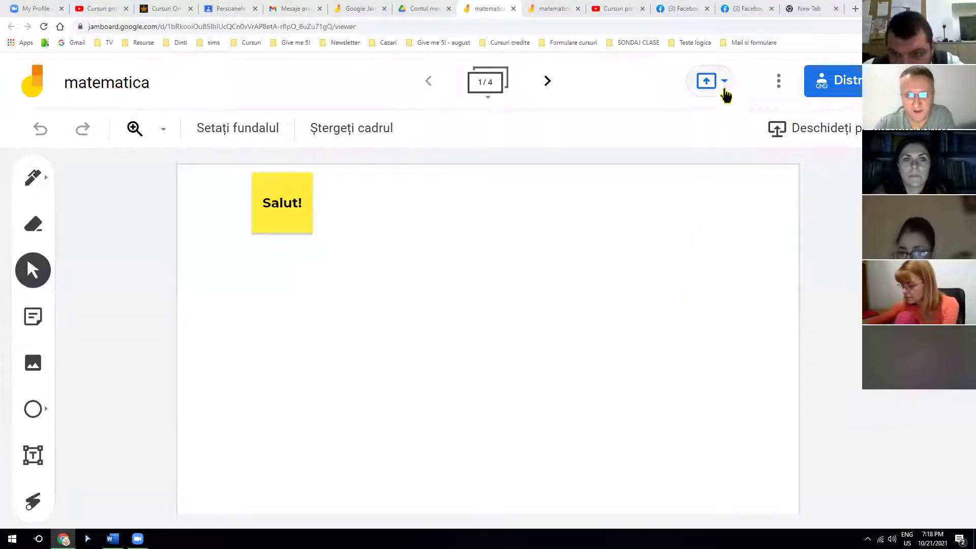
Review Drive storage on the Stocare page (9,97 GB used), then return to the Jams tab.
left_click(411, 9)
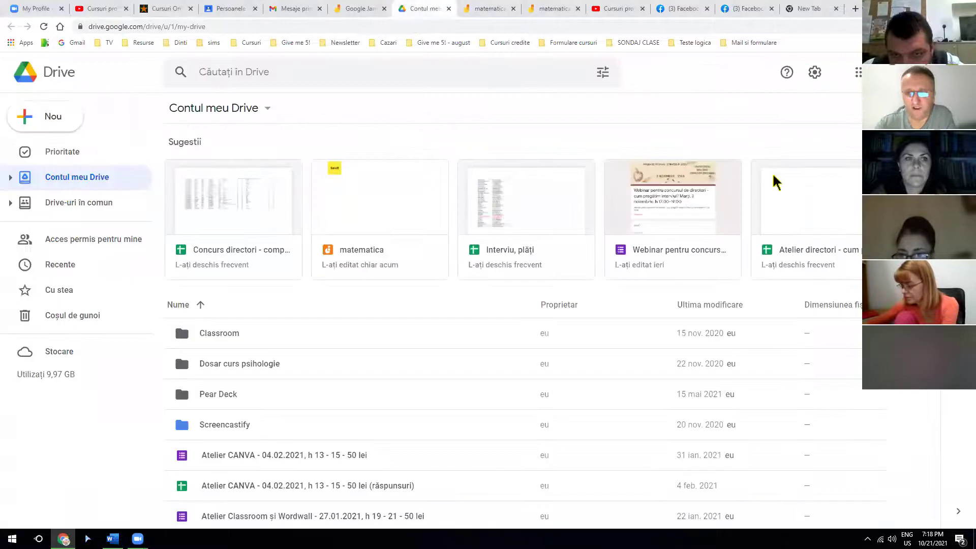
scroll(509, 293, "down", 10)
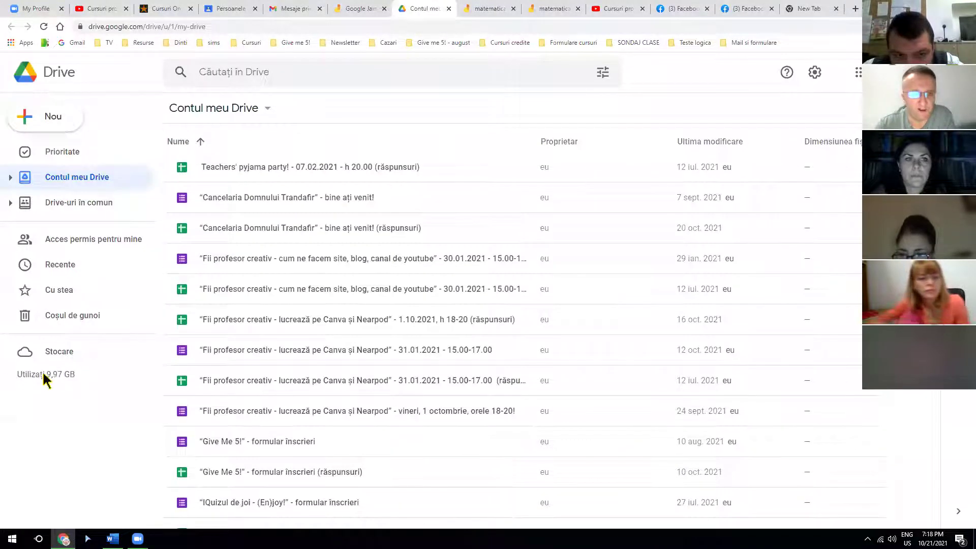
scroll(68, 383, "down", 5)
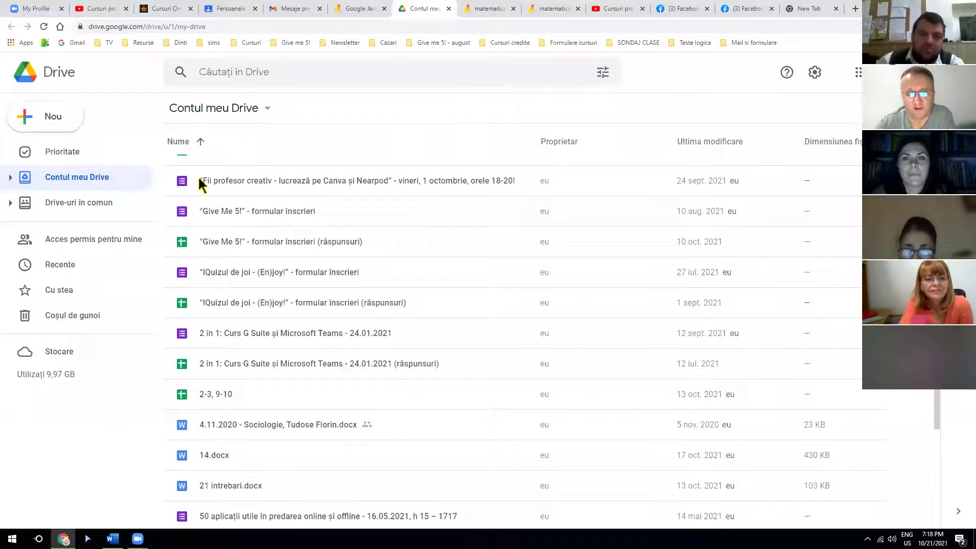
scroll(276, 279, "up", 1)
scroll(196, 312, "down", 3)
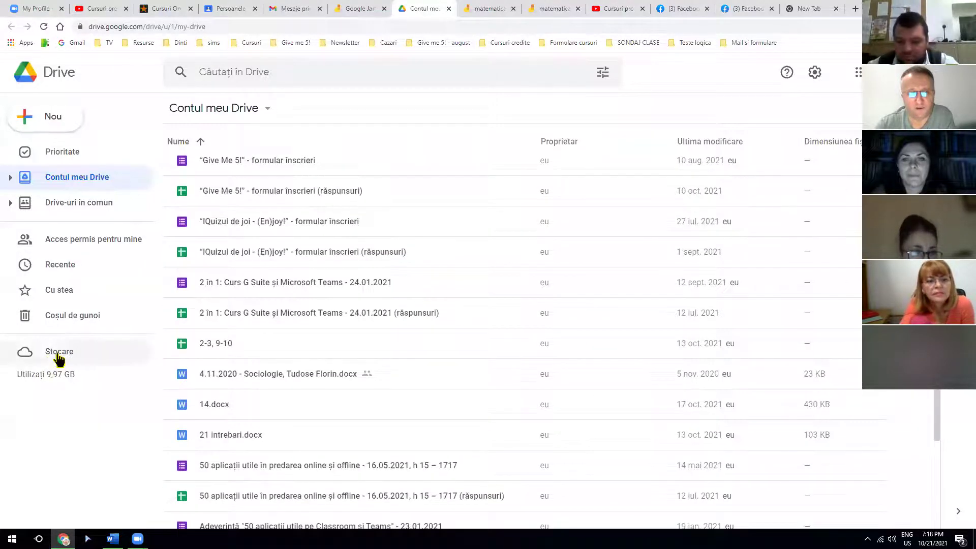
left_click(59, 355)
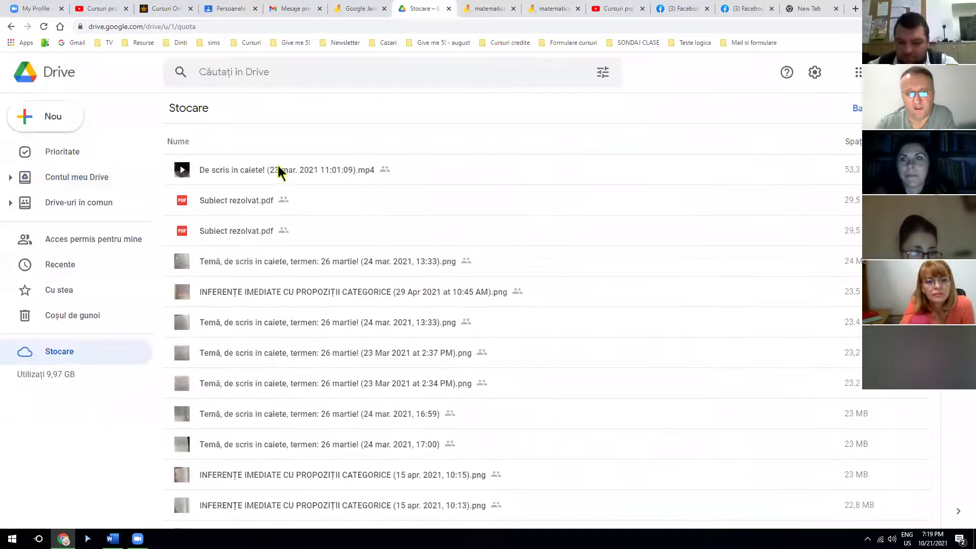
scroll(381, 361, "down", 10)
scroll(381, 356, "down", 10)
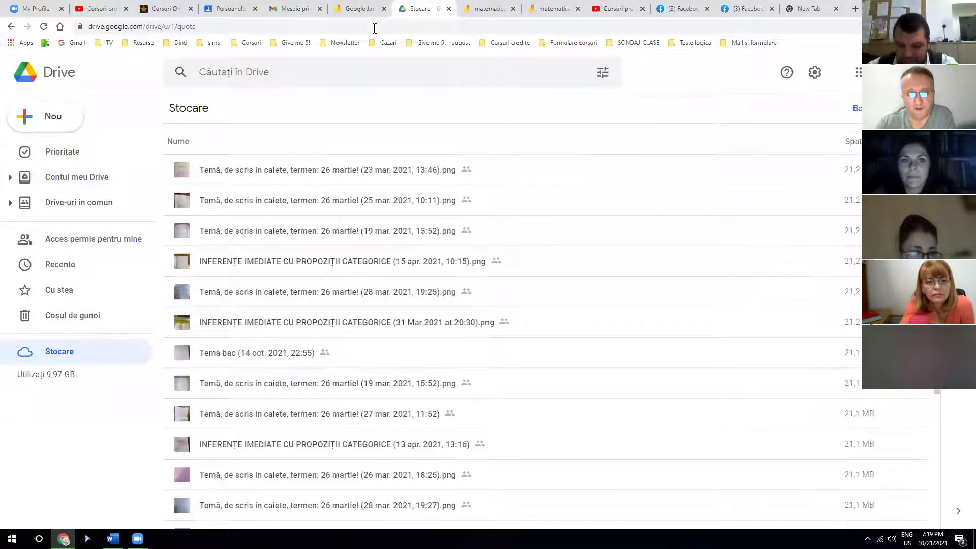
left_click(374, 7)
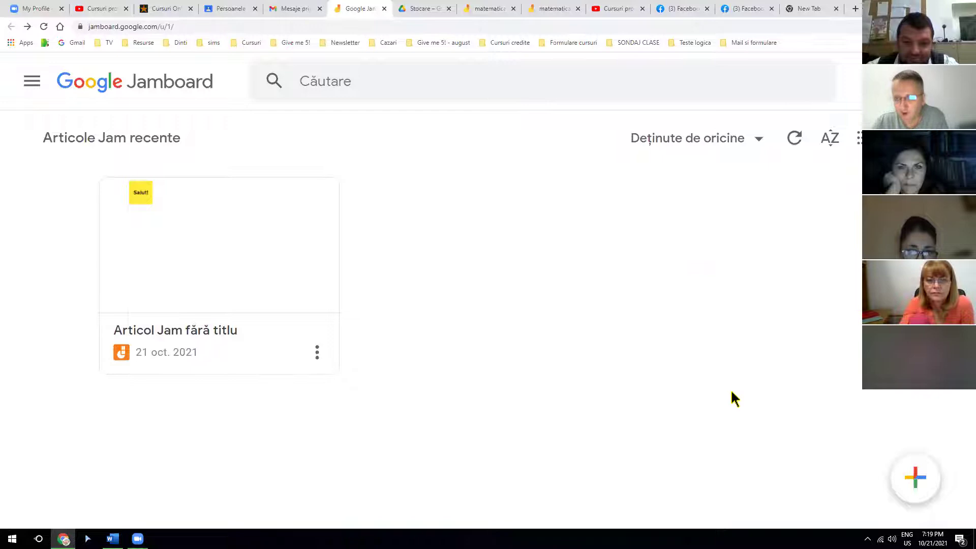
left_click(32, 90)
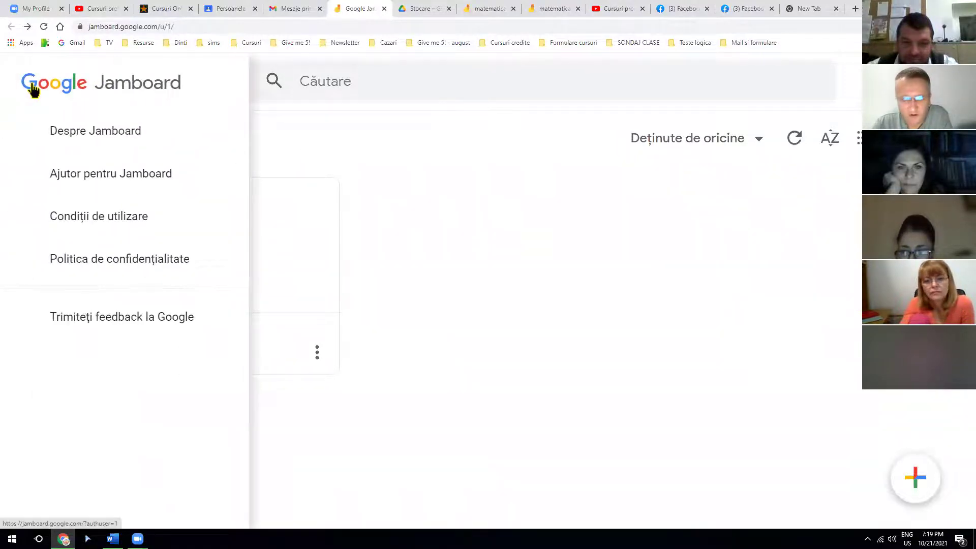
left_click(546, 171)
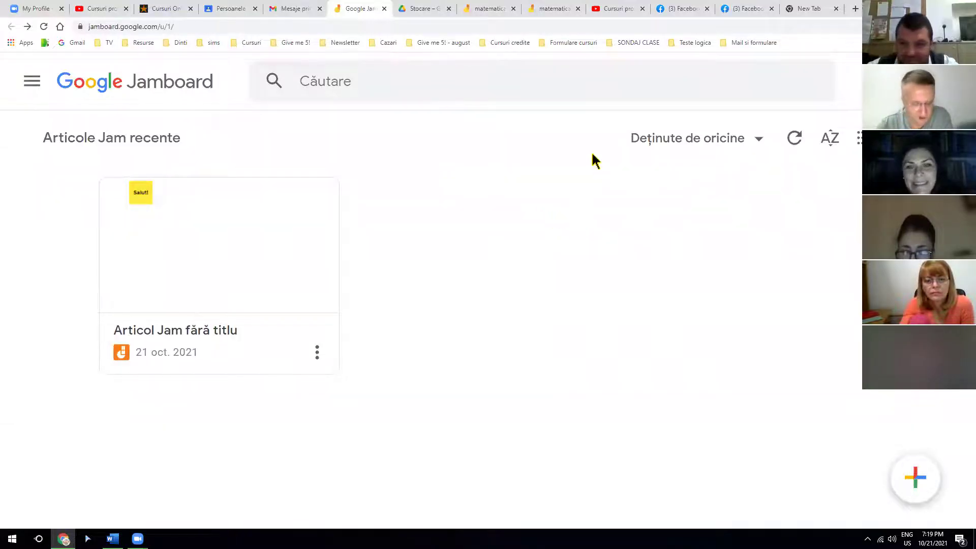
Download the Jam as matematica.pdf and view it, after cancelling a first delete attempt.
left_click(317, 352)
left_click(311, 460)
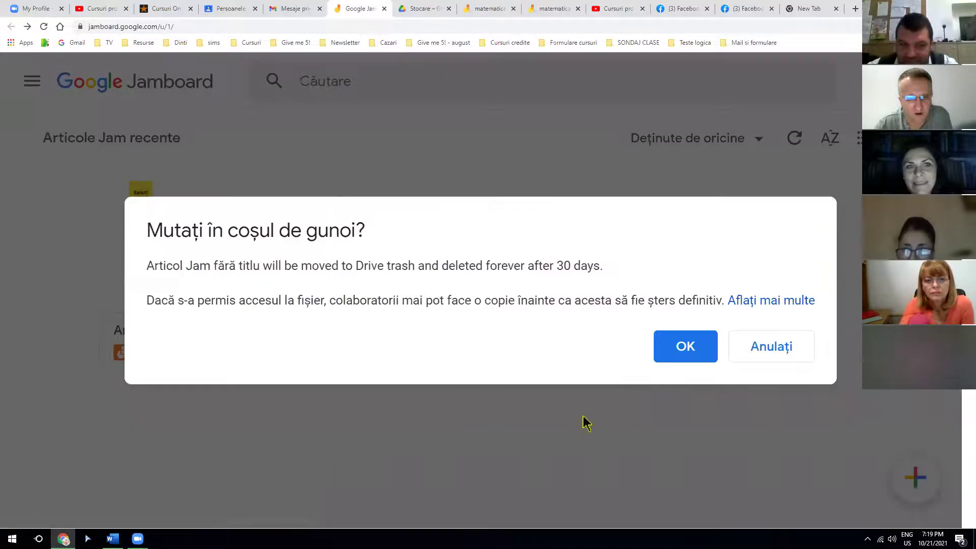
left_click(795, 348)
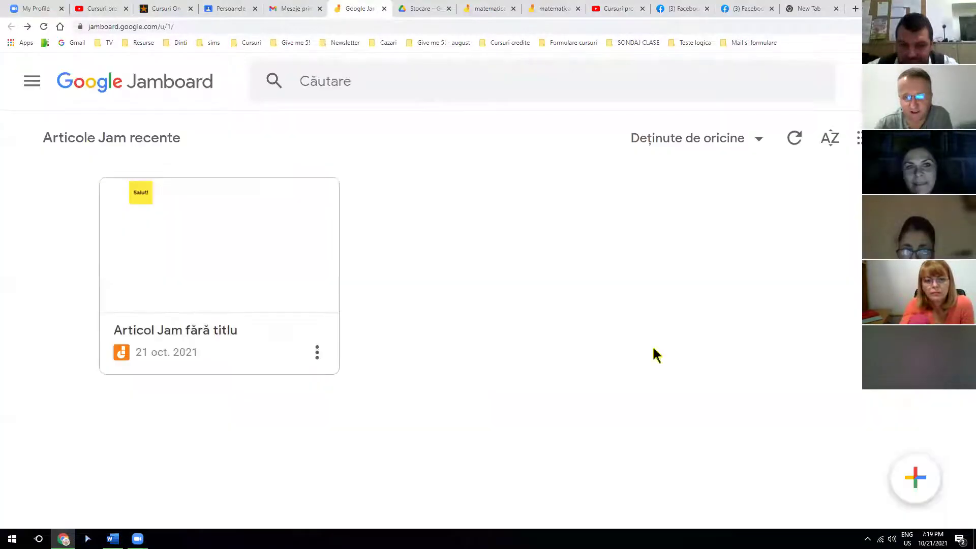
left_click(315, 353)
left_click(318, 430)
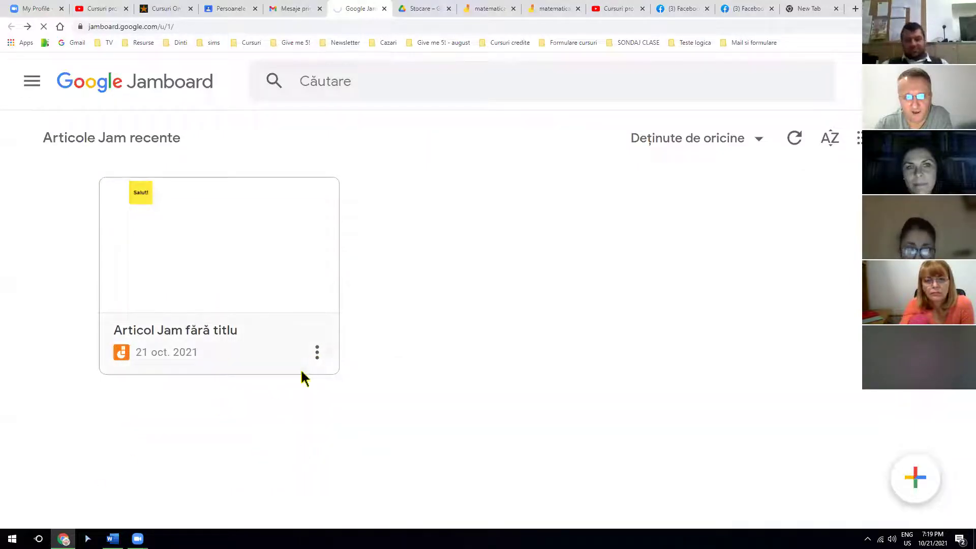
left_click(19, 520)
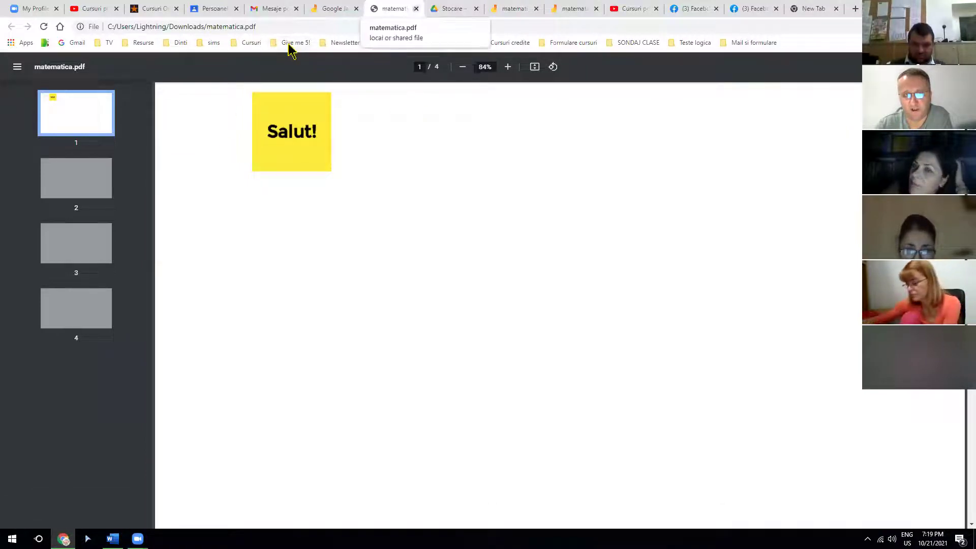
left_click(416, 8)
Move the untitled Jam to the trash with Eliminați and confirm with OK.
left_click(317, 352)
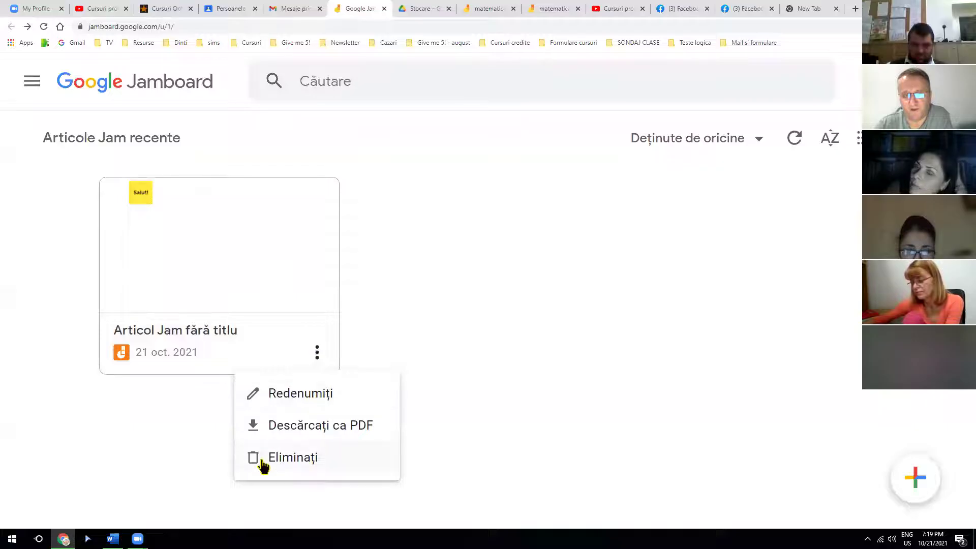
left_click(316, 459)
left_click(684, 347)
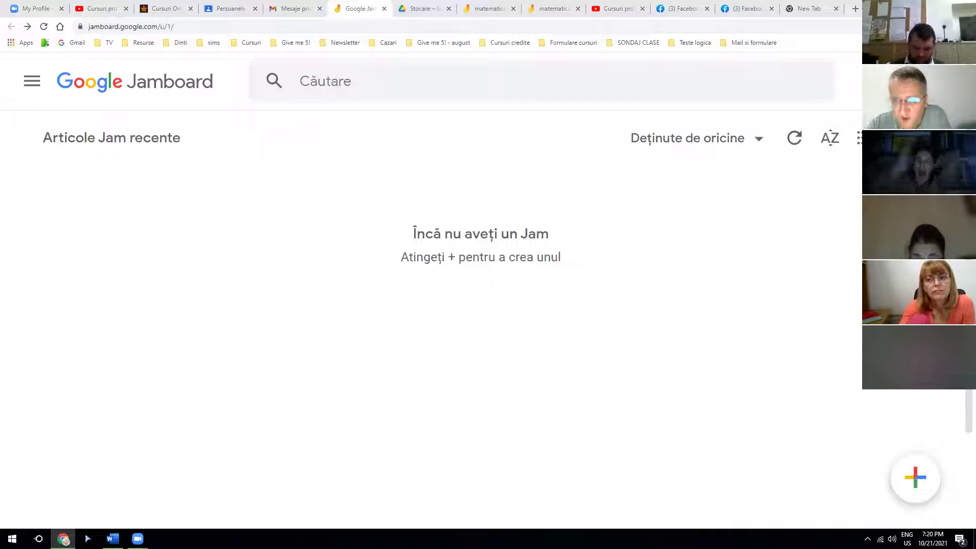
left_click(859, 137)
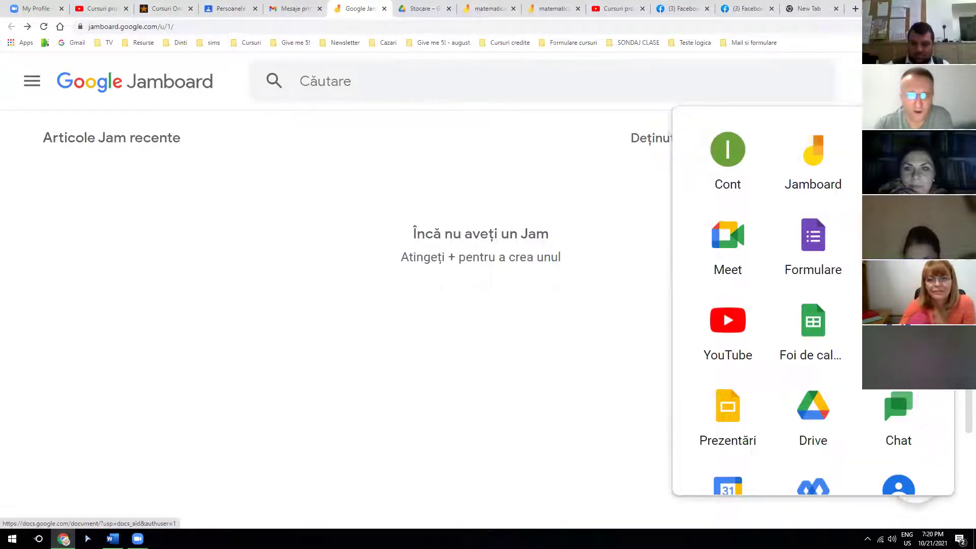
Create a blank Google Docs document from the Documente app.
left_click(899, 244)
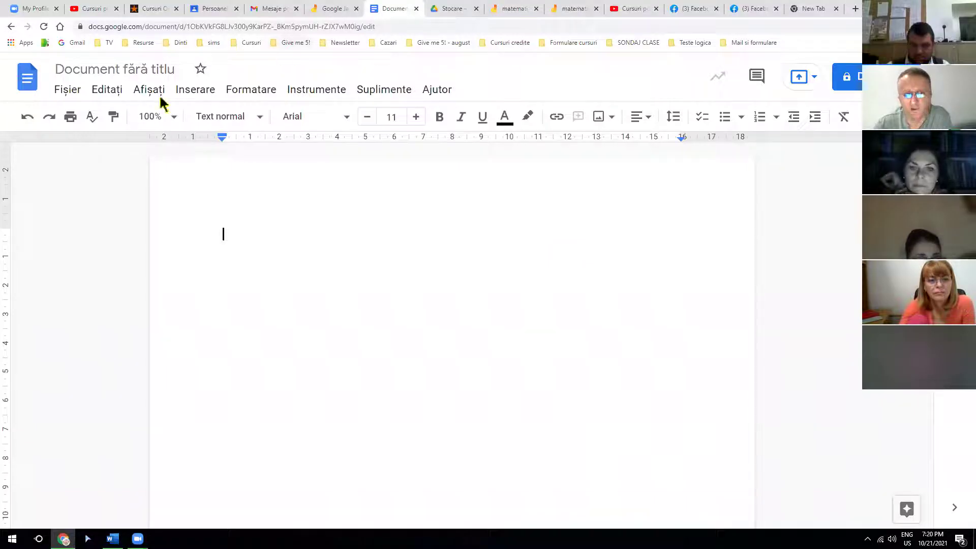
Title the blank document 'tema'.
left_click(148, 70)
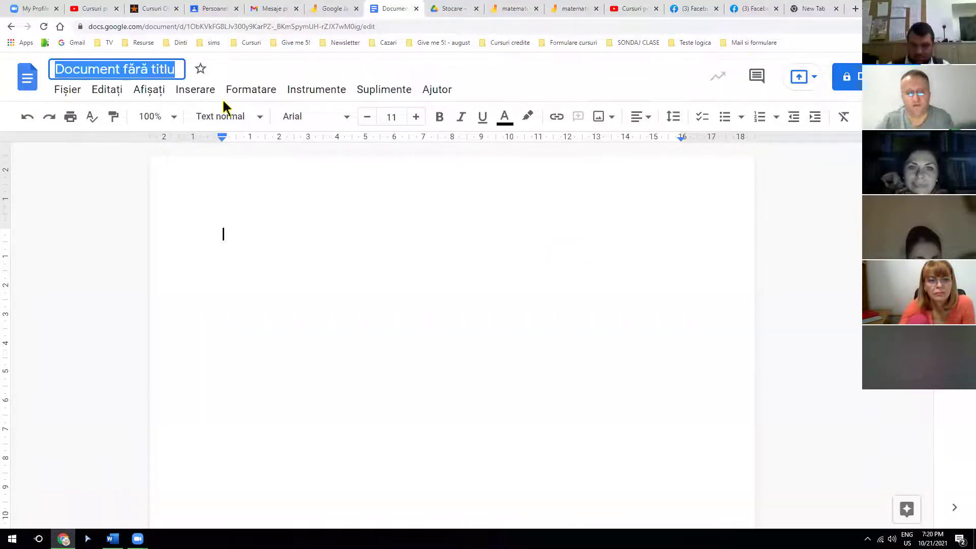
type("tema")
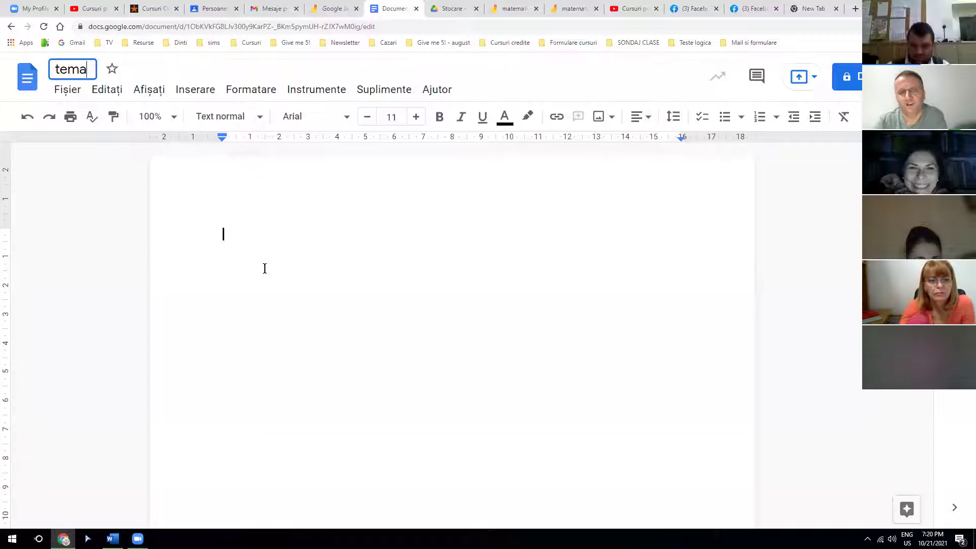
left_click(272, 275)
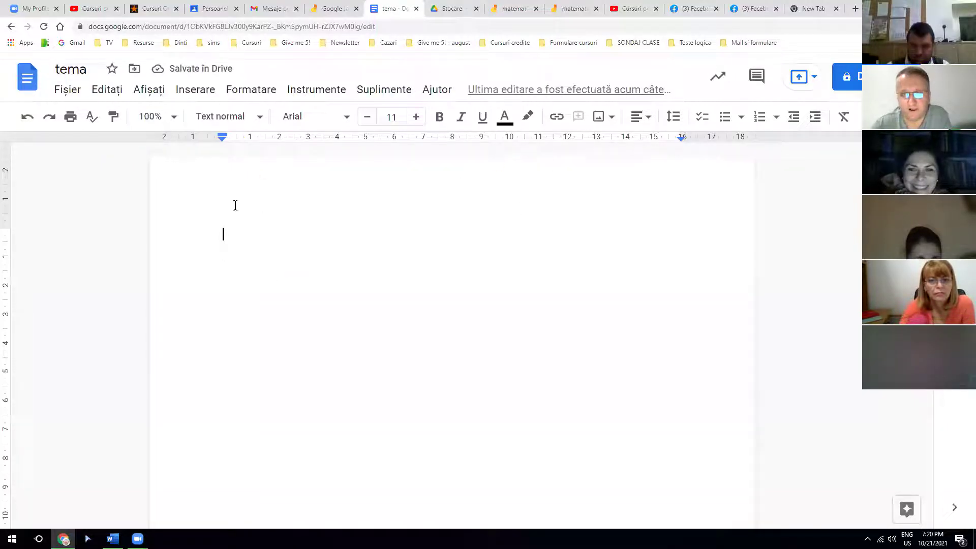
Look at the insert-link box and paragraph alignment options, then dismiss them.
left_click(553, 118)
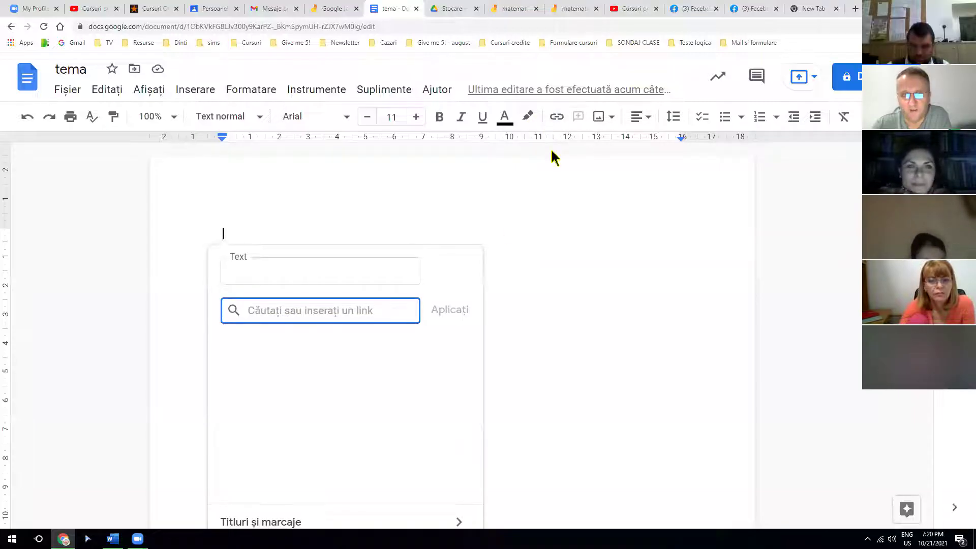
left_click(492, 220)
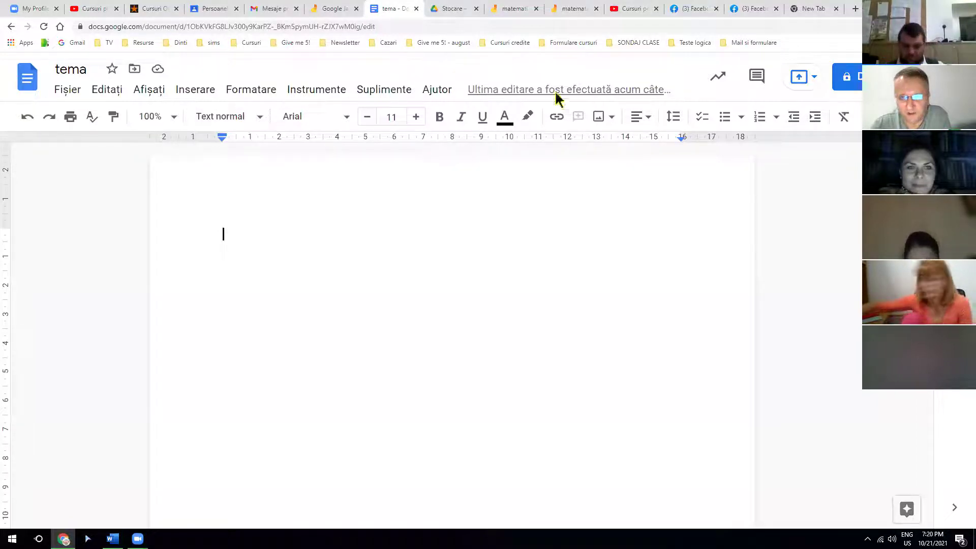
left_click(649, 123)
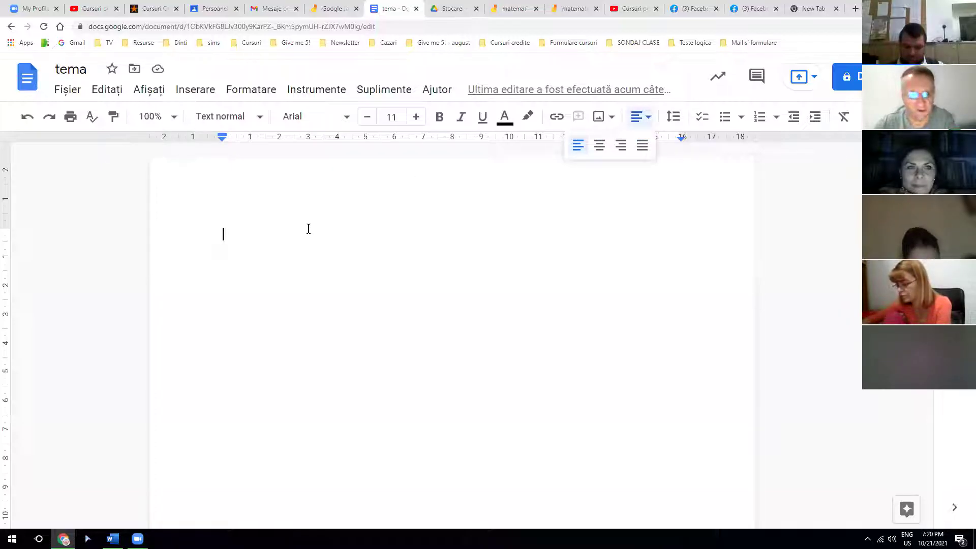
left_click(190, 198)
Write 'Astazi vom vorbi despre moluște!' using a Romanian keyboard for ș, then start a new line.
type("Astazi vom vorn")
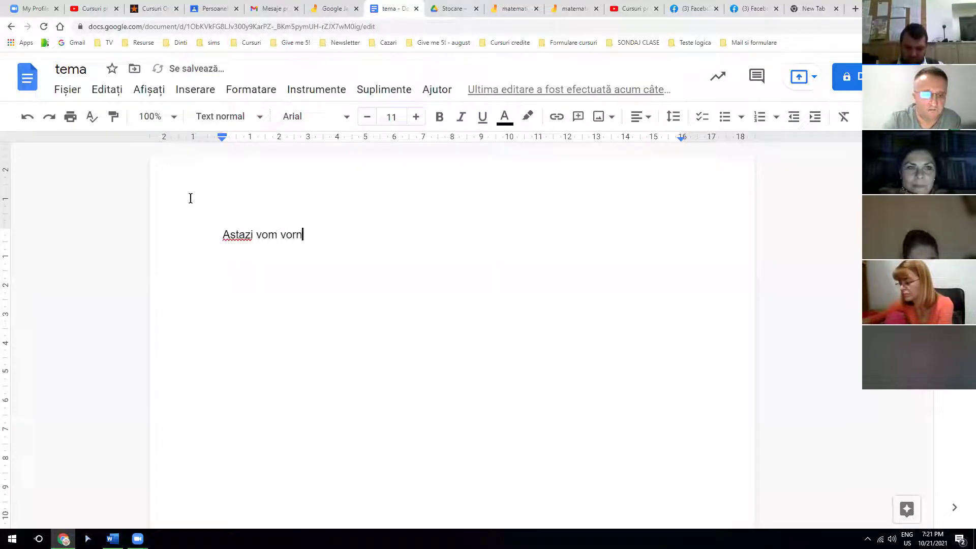
key("BackSpace")
type("bi")
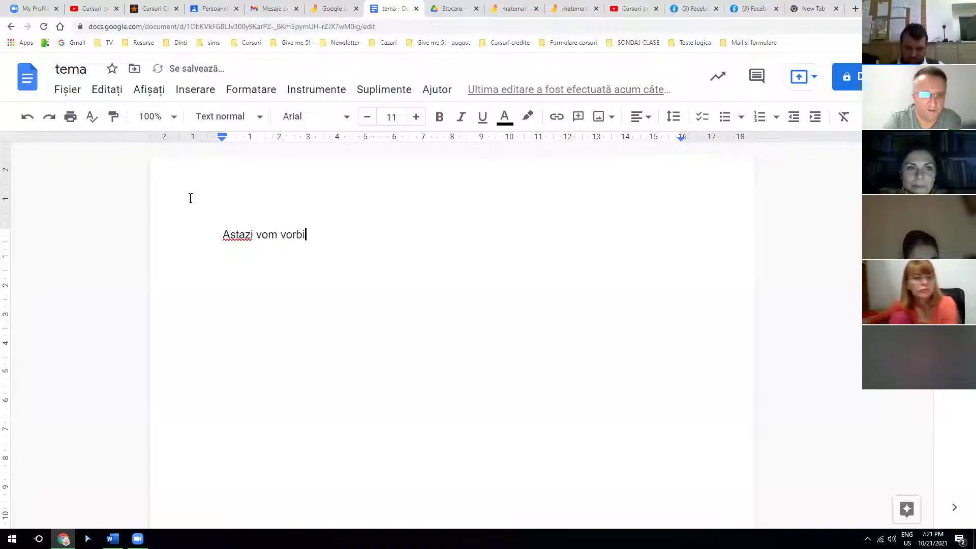
type(" despre molu")
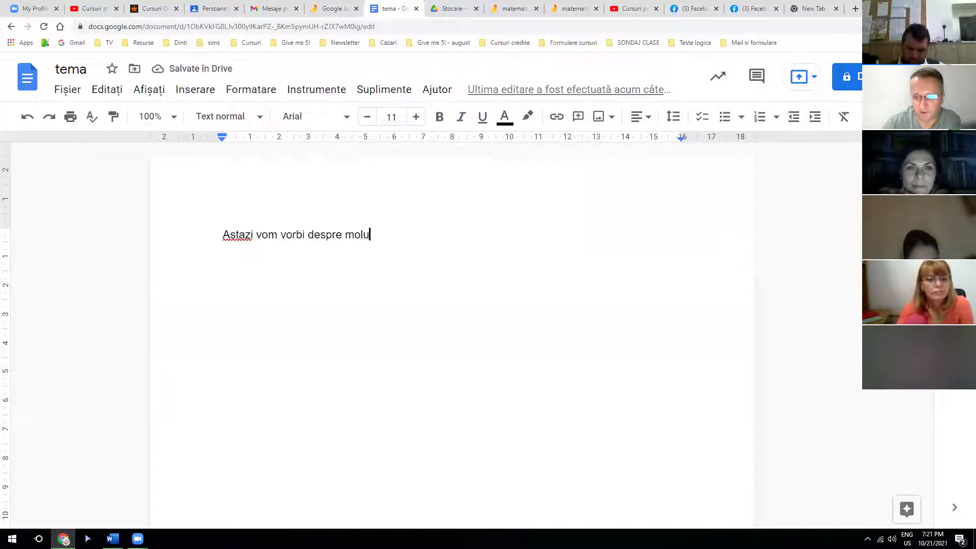
left_click(906, 538)
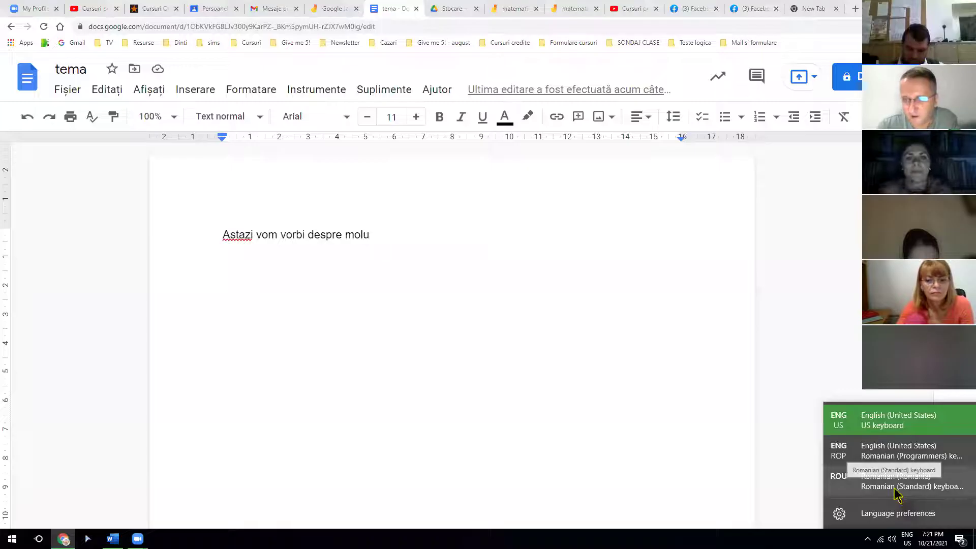
left_click(897, 494)
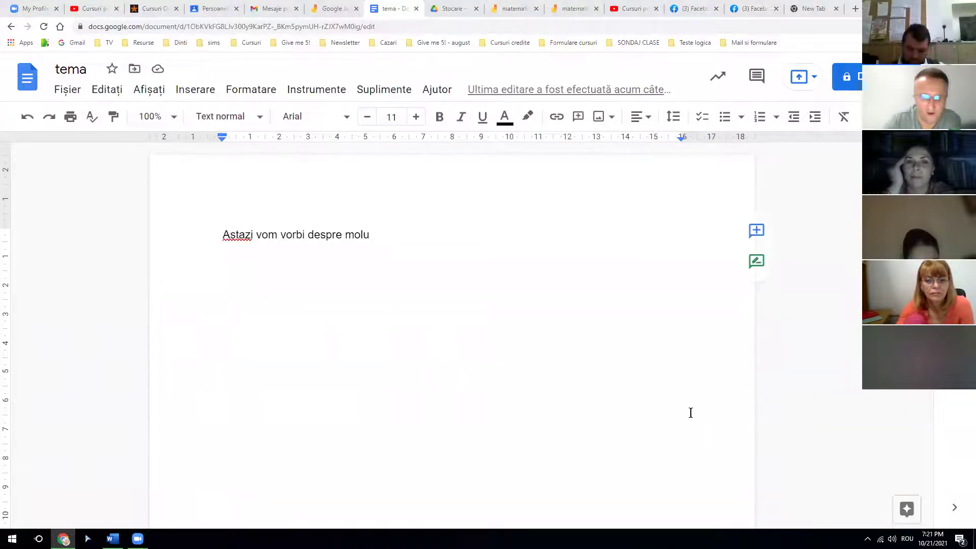
left_click(458, 259)
type("ște!")
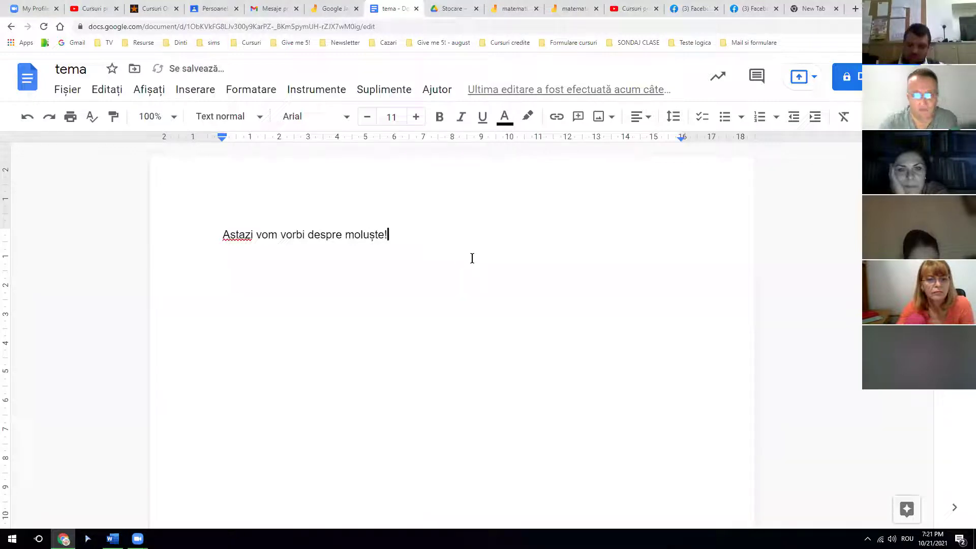
key("Return")
key("Return")
key("Return")
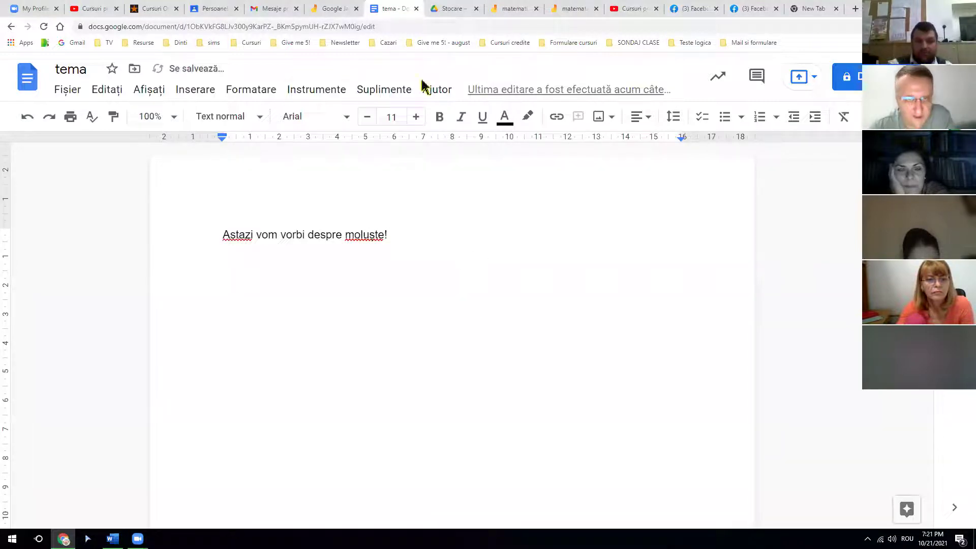
Turn on Tastare vocală and dictate a welcome line about digital platforms.
left_click(311, 96)
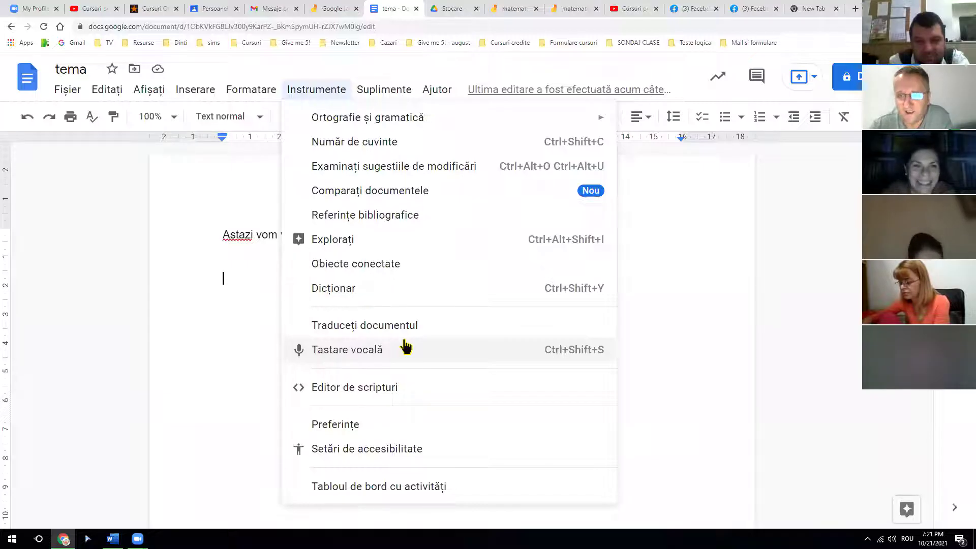
left_click(385, 355)
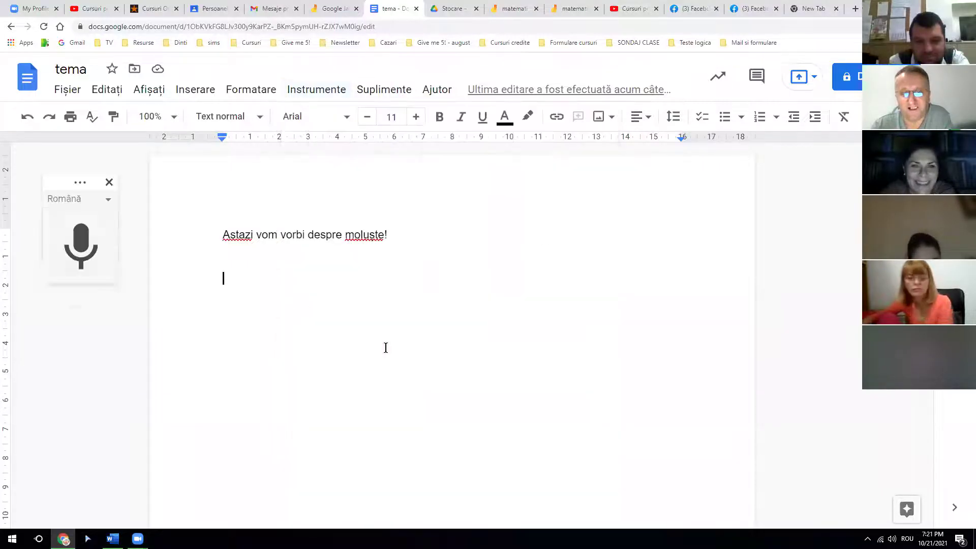
left_click(83, 257)
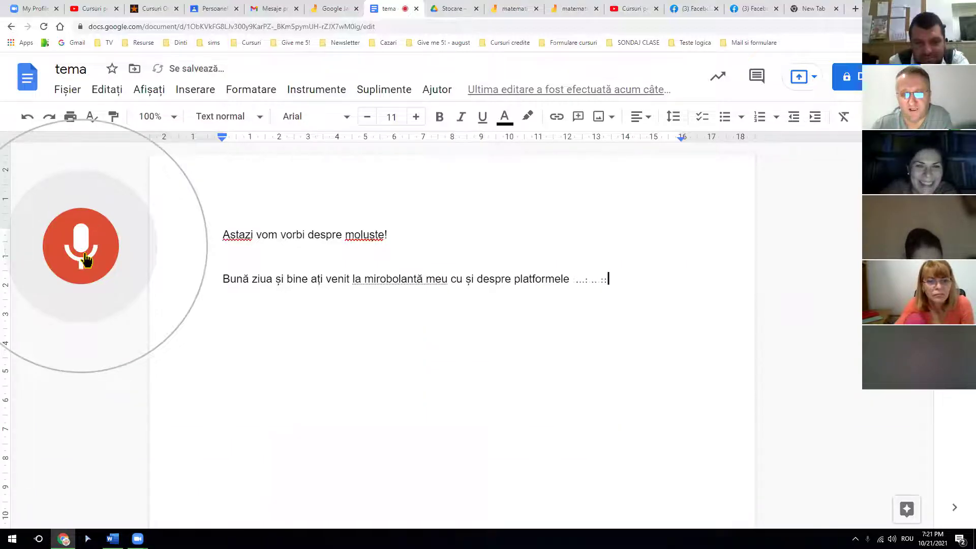
left_click(85, 260)
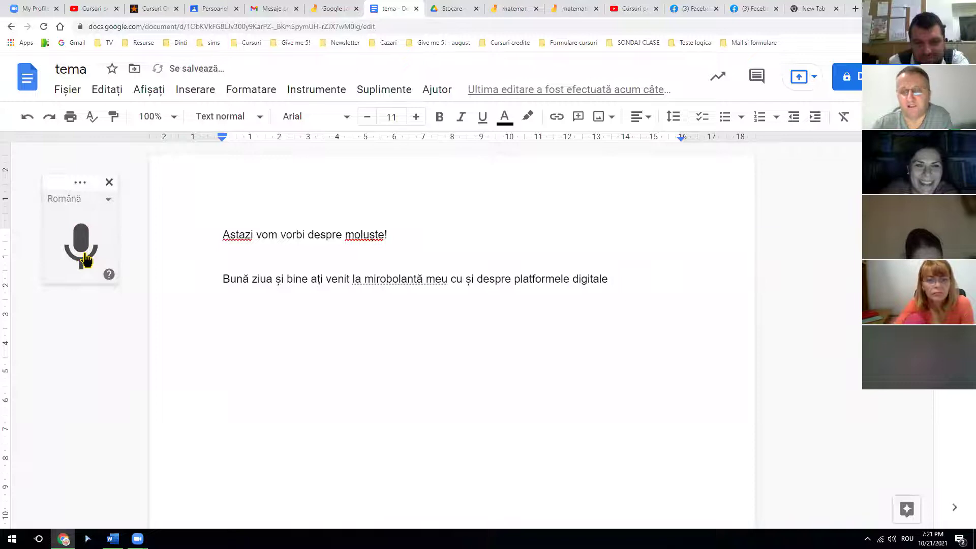
Correct mirobolantă to mirobolantul, end the line with a period, and select it.
left_click(424, 280)
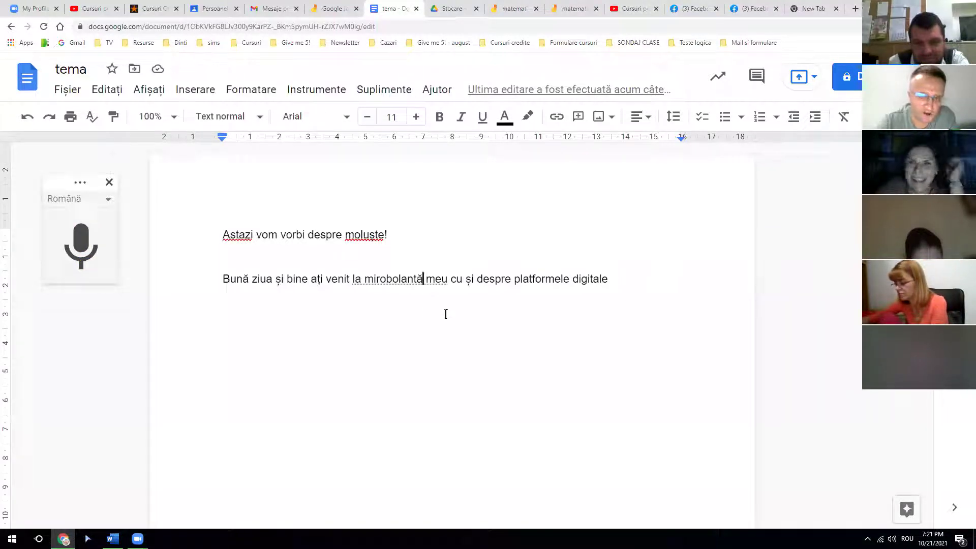
key("BackSpace")
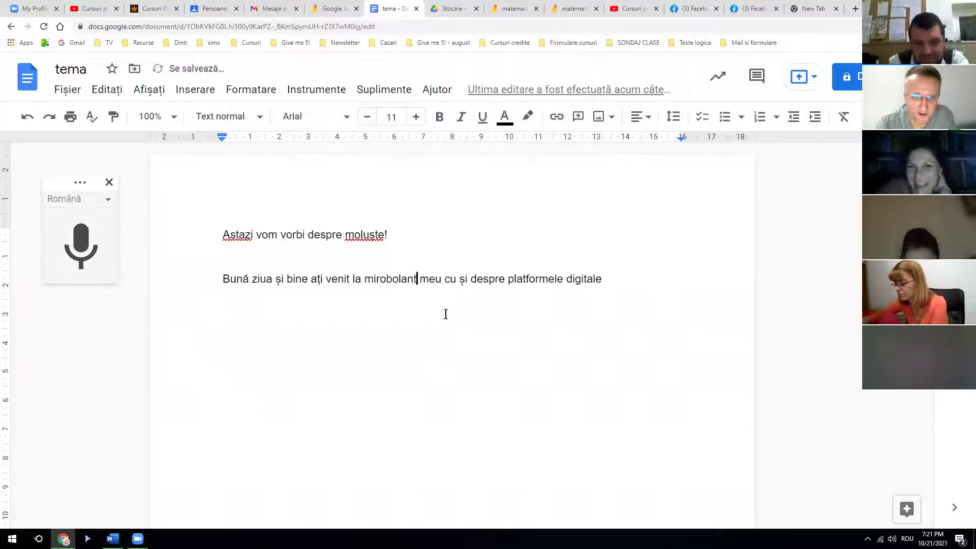
type("ul")
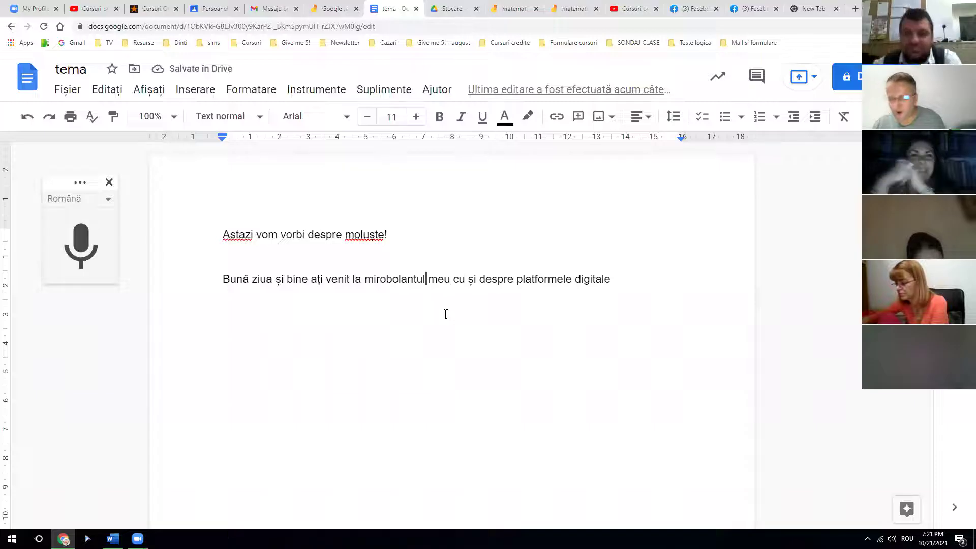
left_click(615, 281)
type(".")
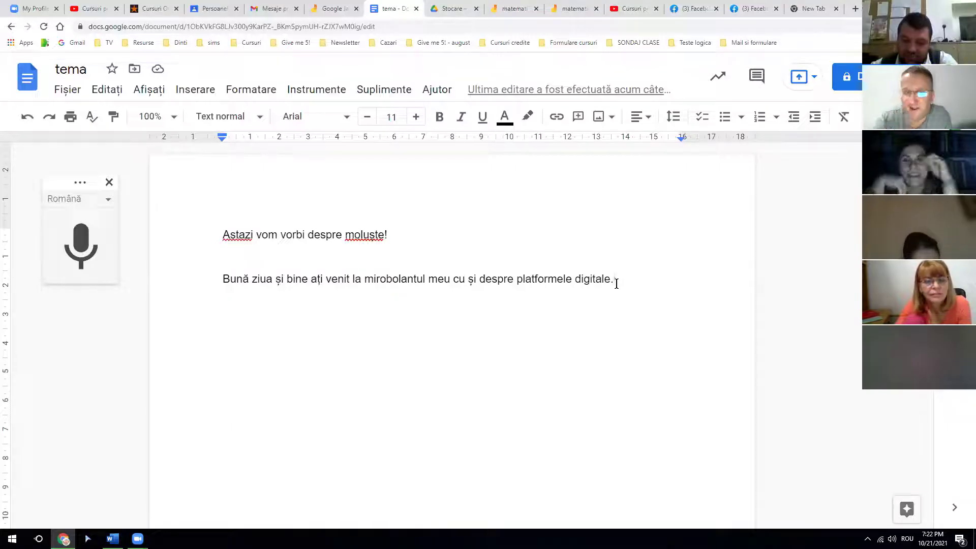
left_click_drag(639, 281, 144, 289)
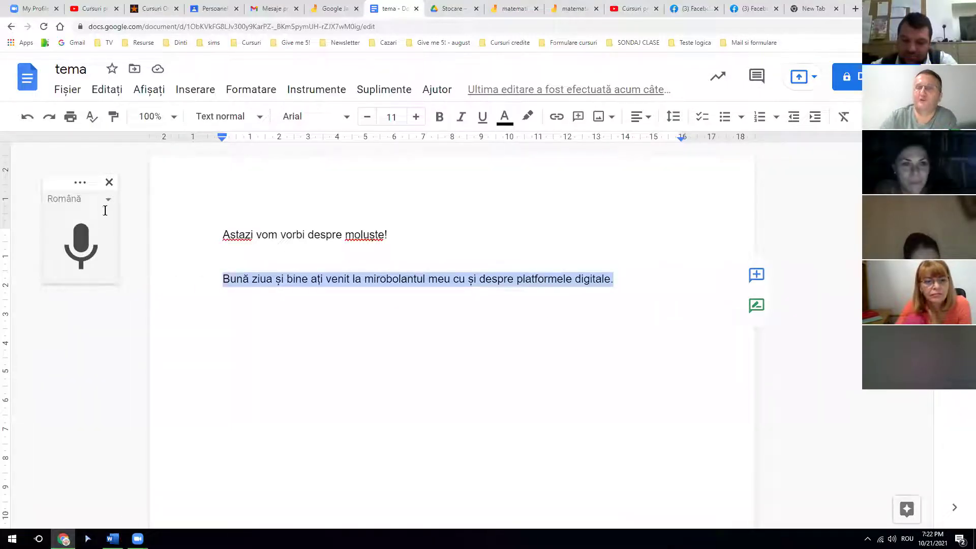
Add a new line below the greeting and dictate into it, erasing the misheard word 'Distrezi'.
left_click(616, 291)
key("Return")
left_click(108, 246)
left_click(80, 258)
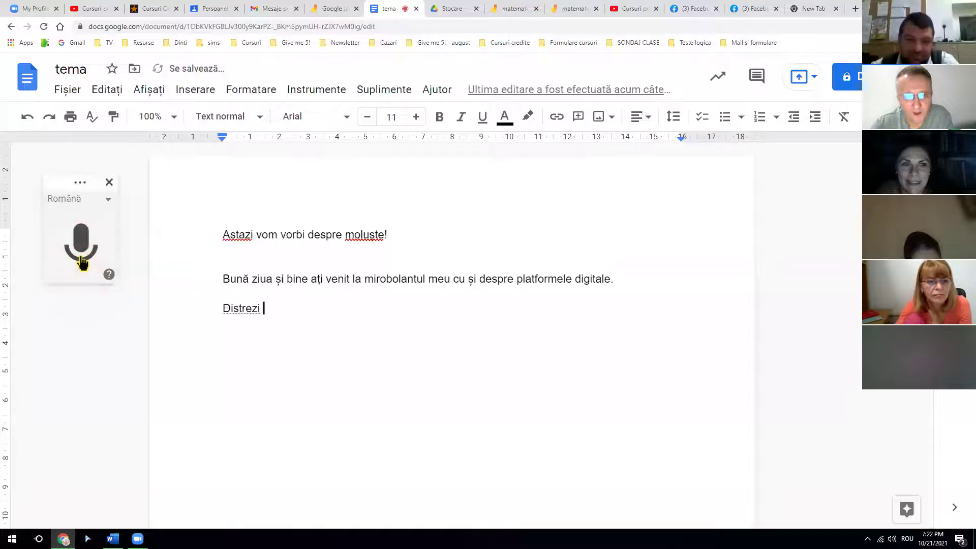
key("ctrl+shift+s")
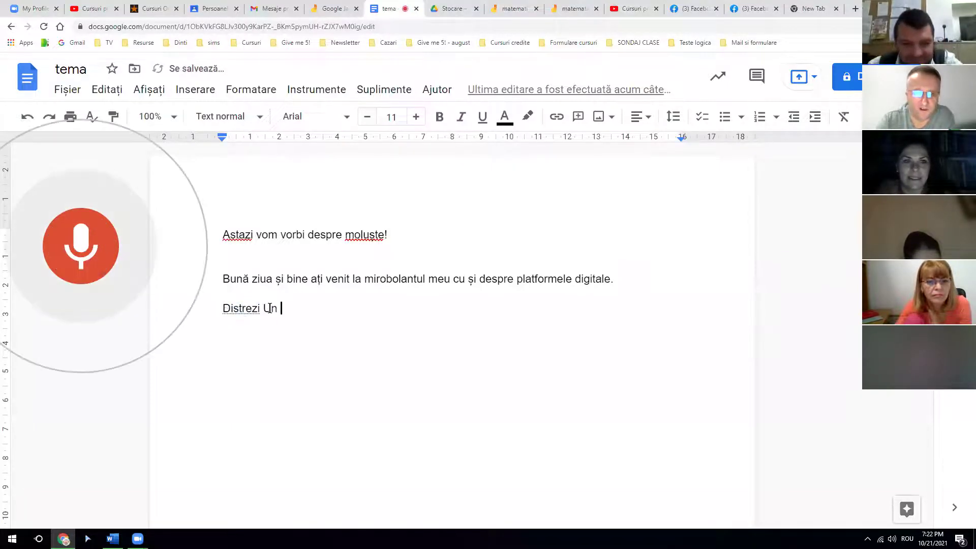
key("BackSpace")
key("BackSpace")
key("BackSpace")
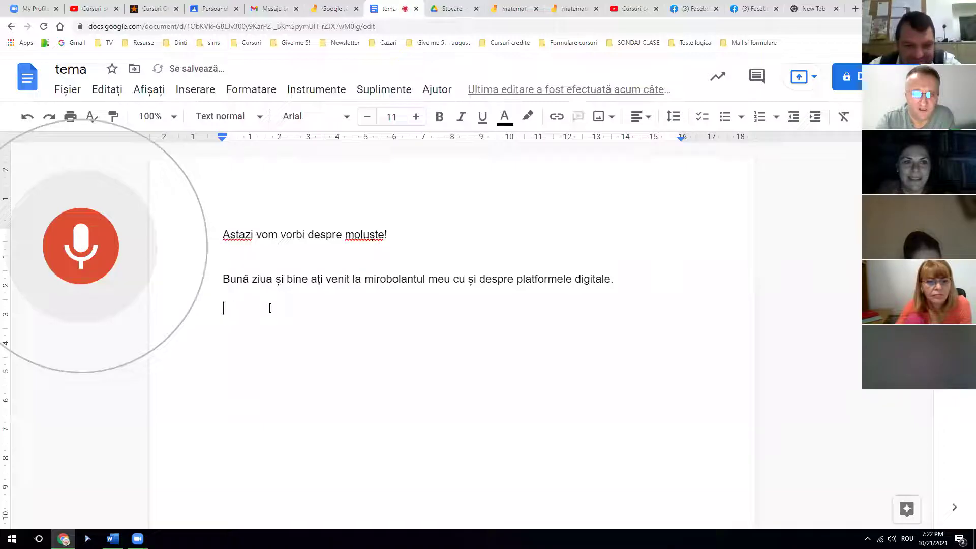
left_click(83, 258)
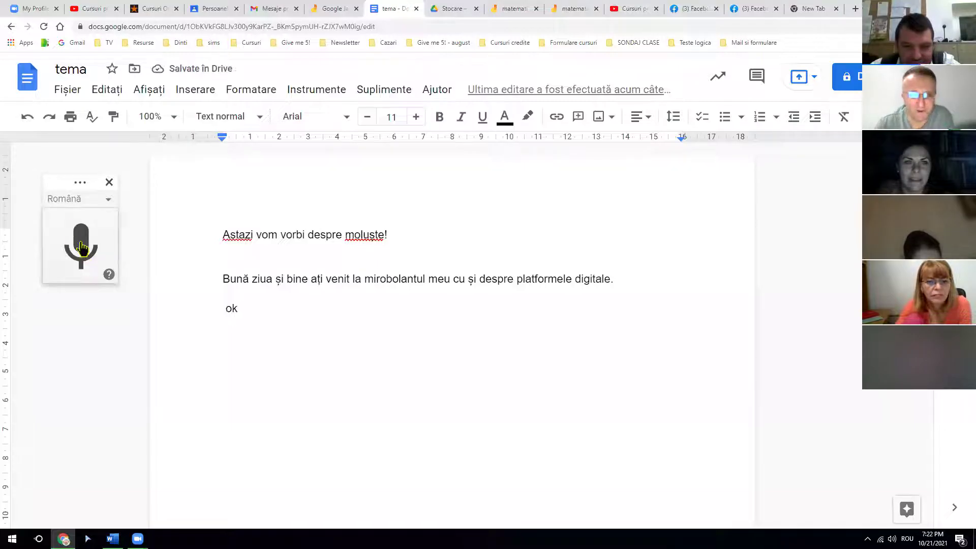
Turn voice typing off, then back on with the caret on the empty line above 'ok'.
left_click(315, 91)
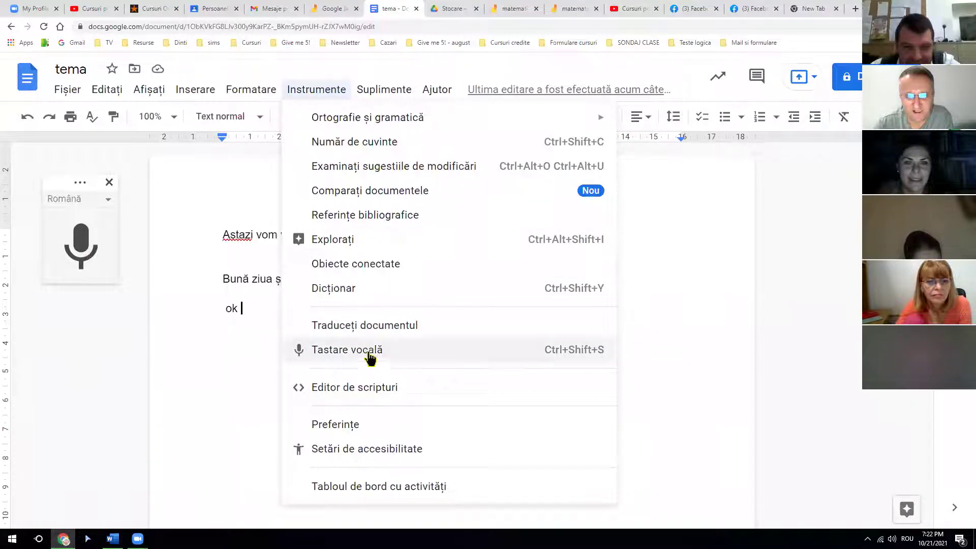
left_click(371, 353)
left_click(224, 293)
left_click(316, 91)
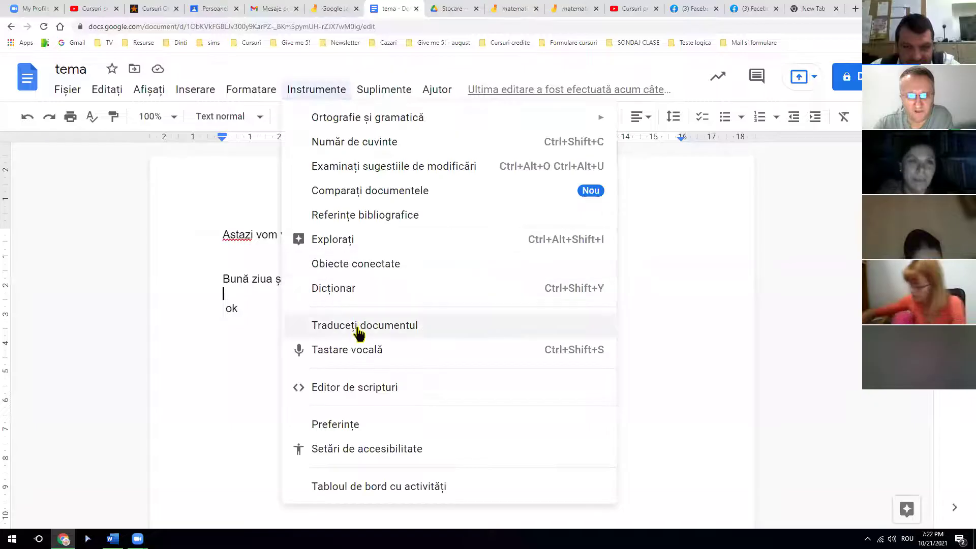
left_click(337, 350)
Dictate a new sentence and correct its misheard ending to 'classroom'.
left_click(80, 258)
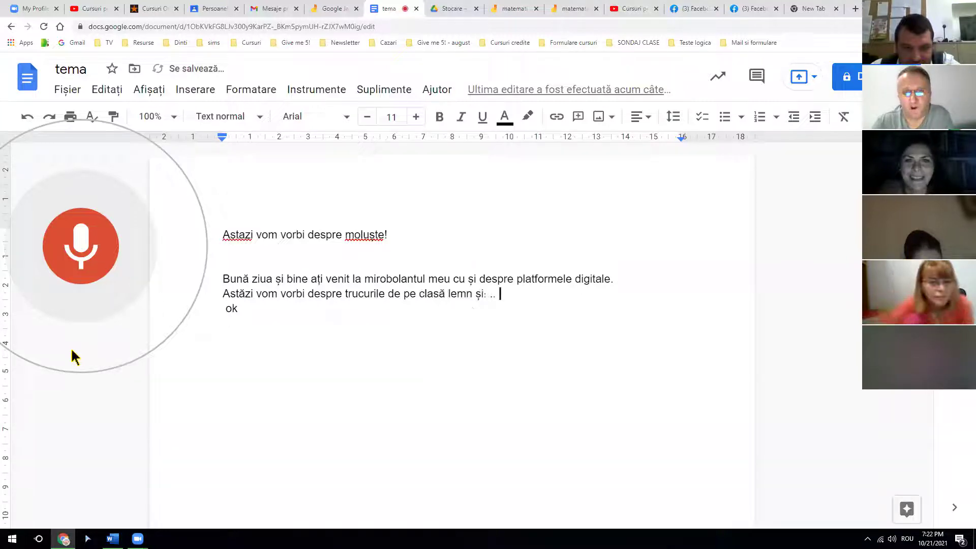
left_click(84, 278)
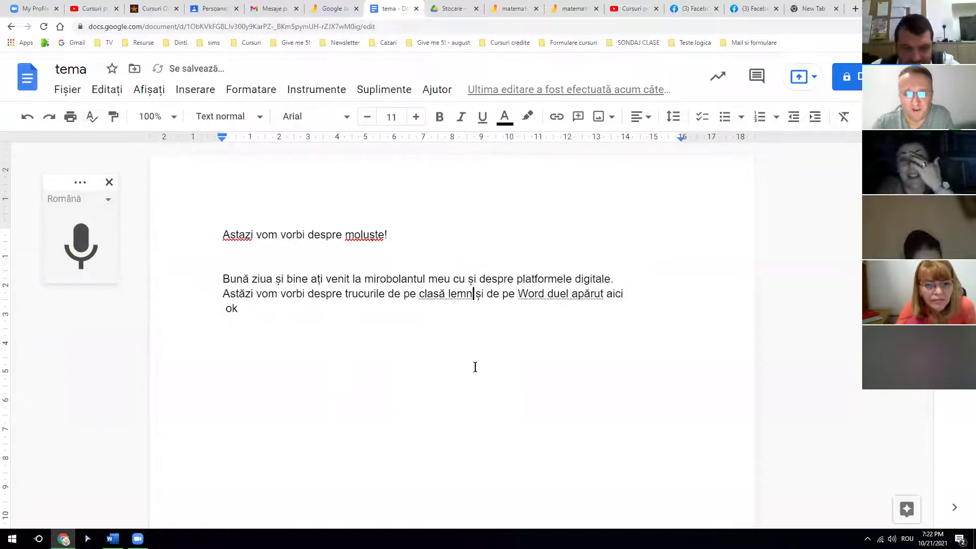
key("BackSpace")
key("BackSpace")
key("BackSpace")
key("BackSpace")
key("BackSpace")
key("BackSpace")
key("BackSpace")
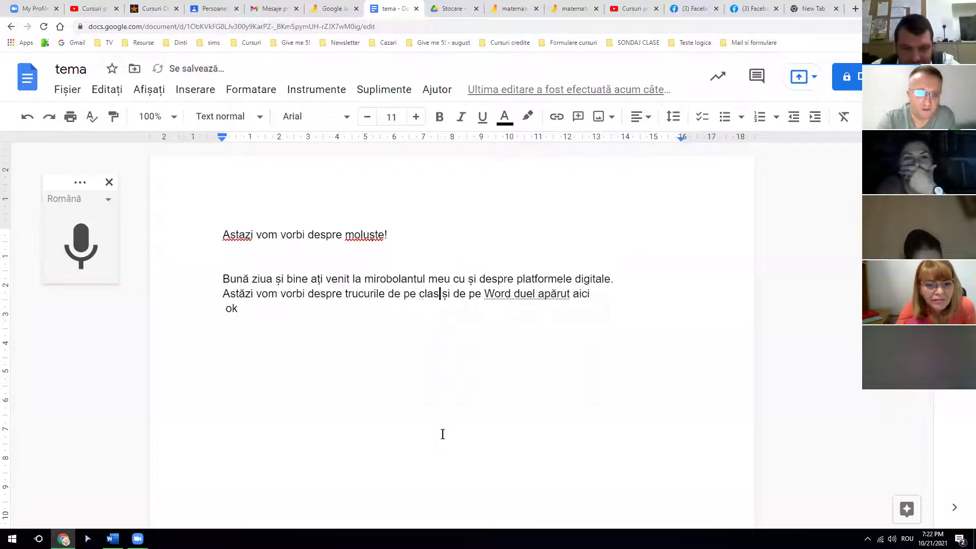
type("sroom")
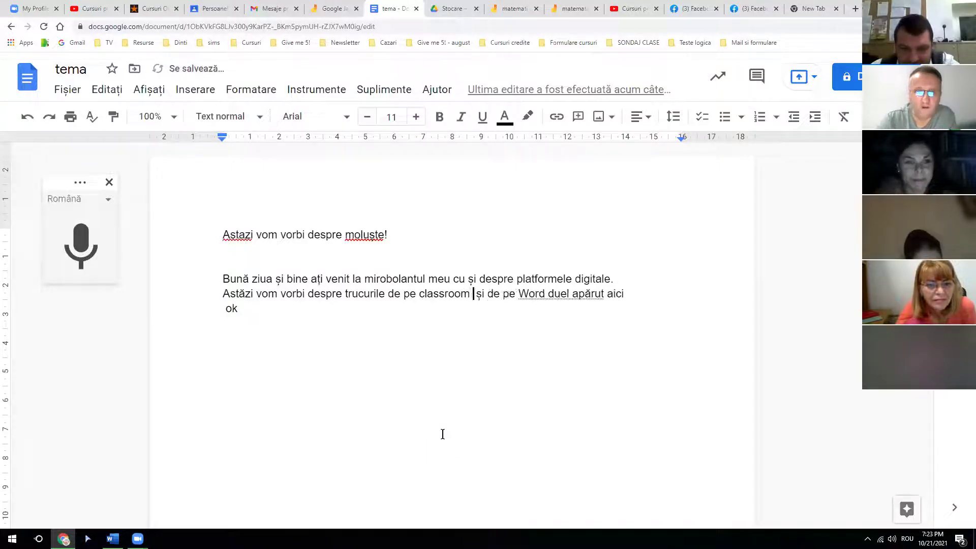
Delete the extra dictated text back to 'plat', add an 'i', and open the sharing dialog.
left_click_drag(627, 302, 513, 281)
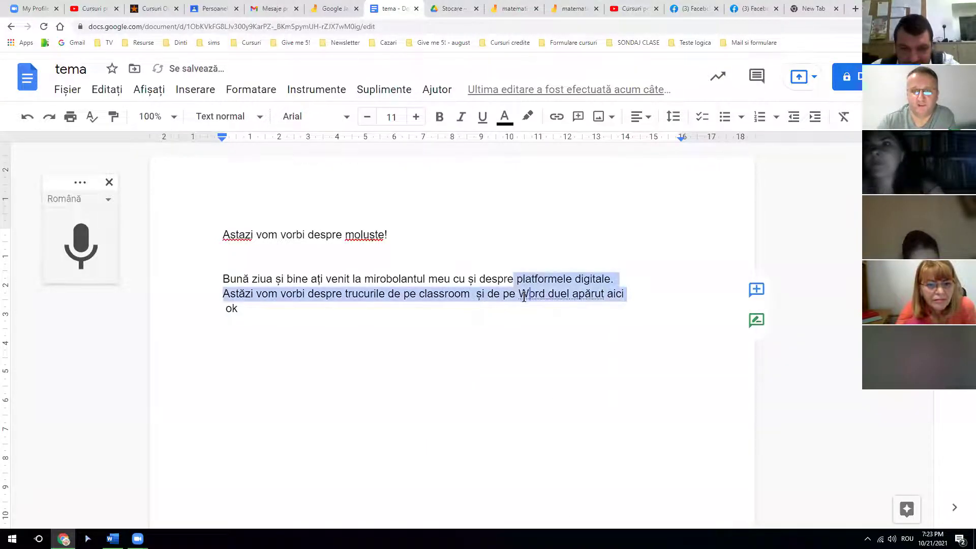
left_click(524, 295)
left_click_drag(622, 298, 534, 276)
key("BackSpace")
type("i")
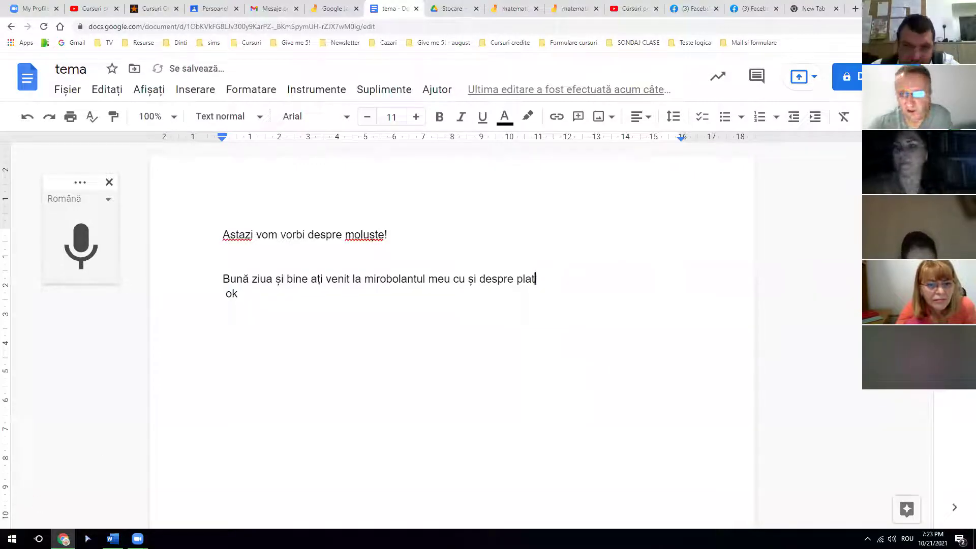
key("ctrl+o")
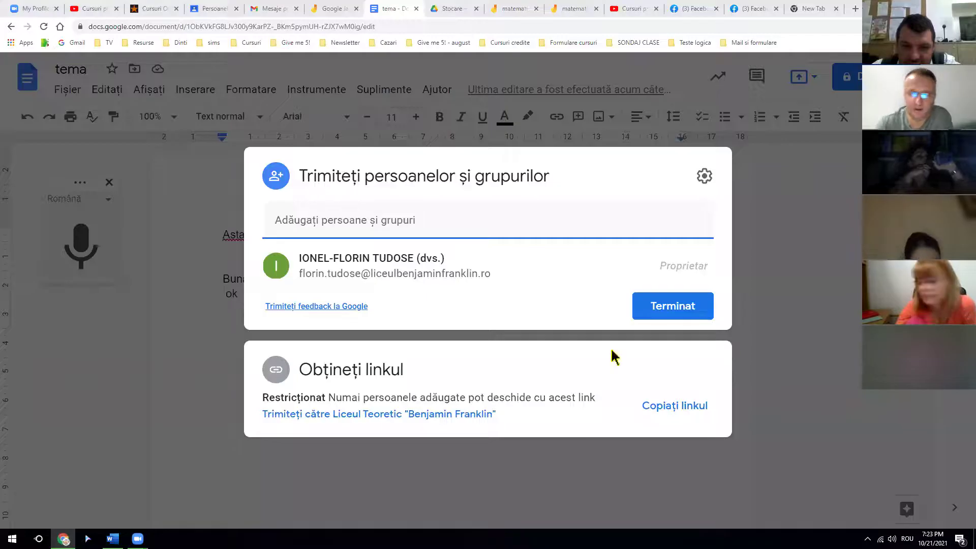
Copy the tema document's link, give anyone with the link Editor access, and close sharing.
left_click(650, 406)
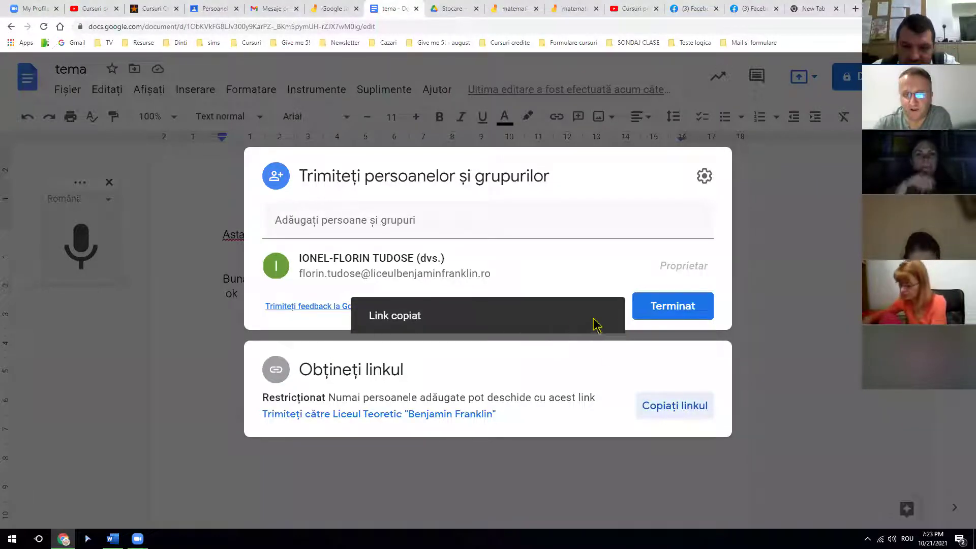
left_click(381, 387)
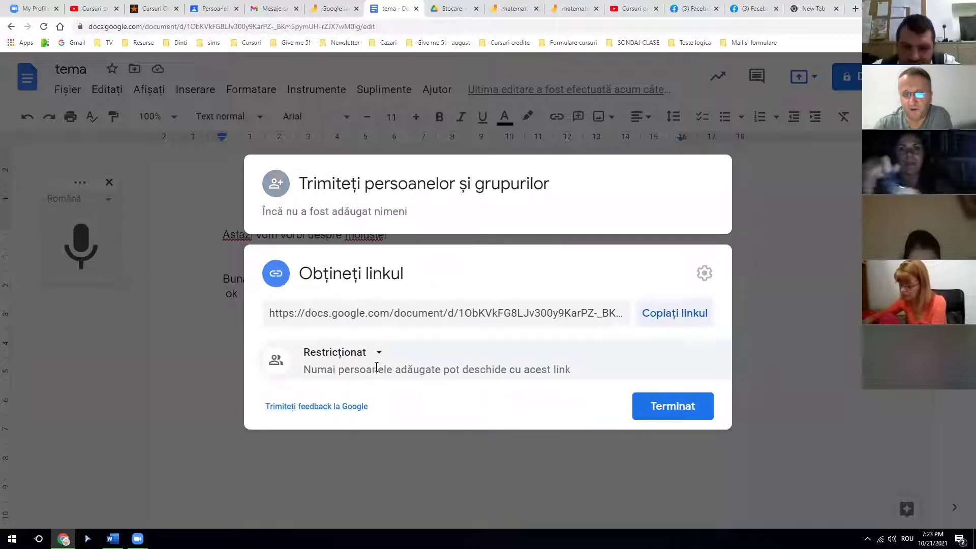
left_click(385, 358)
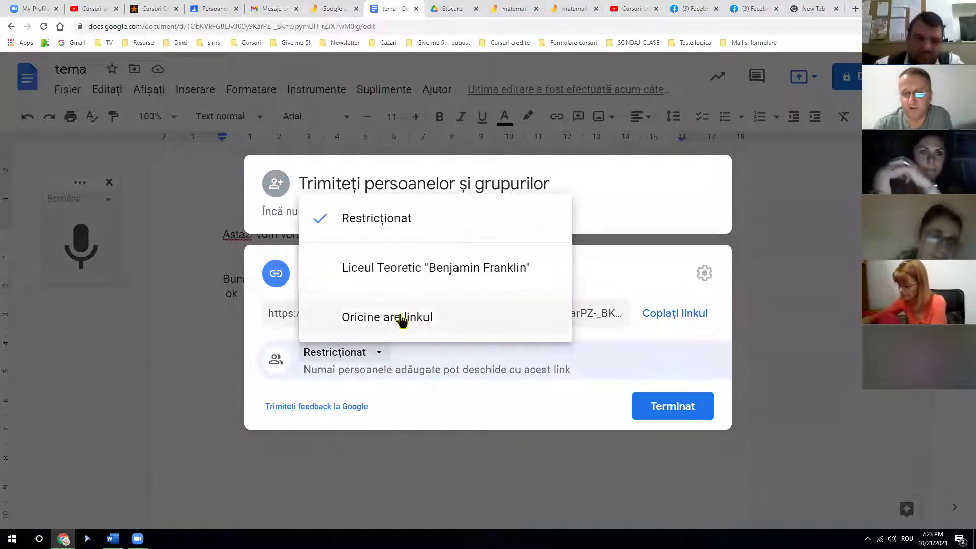
left_click(399, 319)
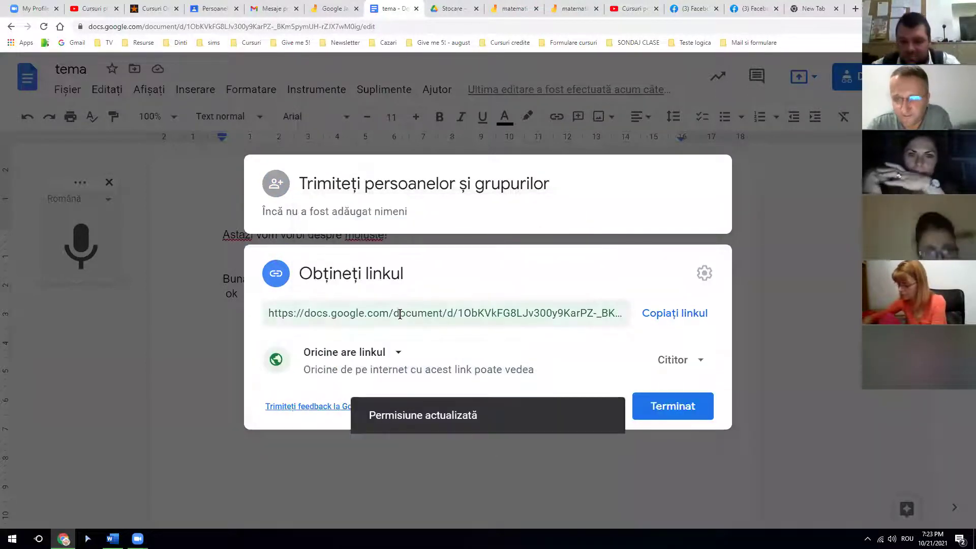
left_click(689, 364)
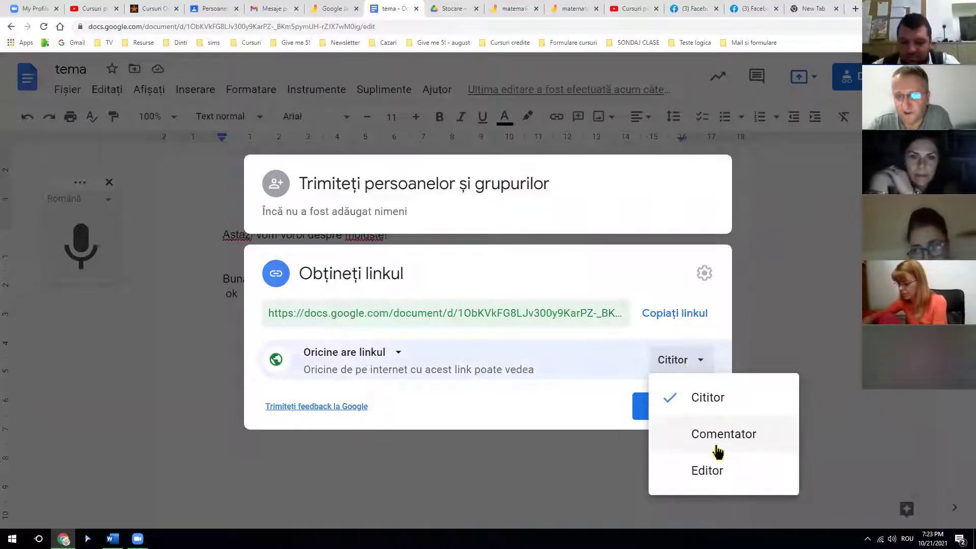
left_click(711, 459)
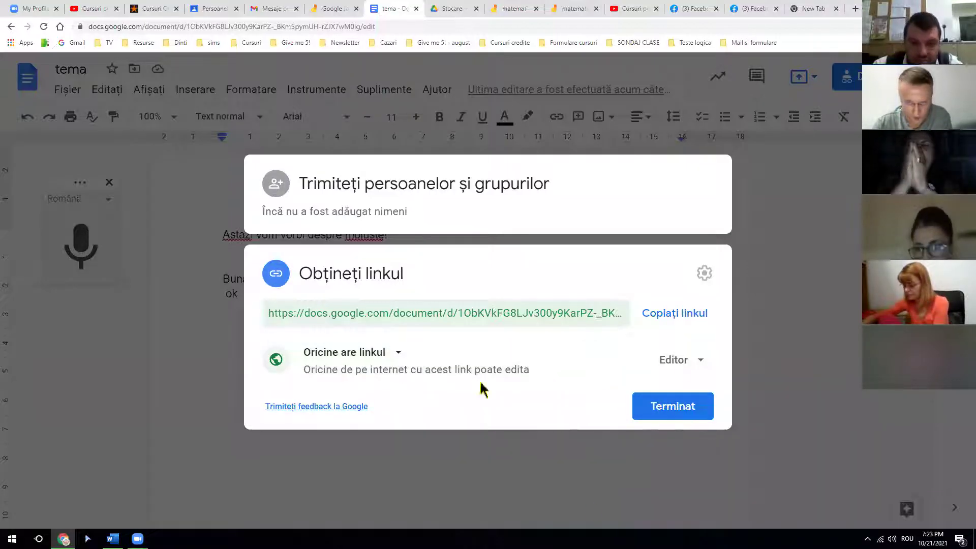
left_click(154, 264)
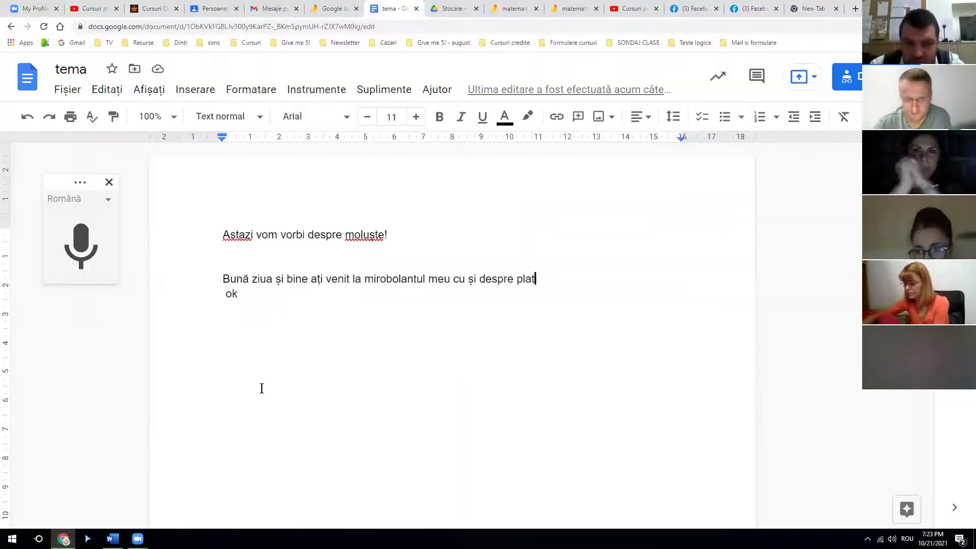
Delete all text in the tema document with Ctrl+A and Delete, then browse the Edit and File menus.
key("ctrl+a")
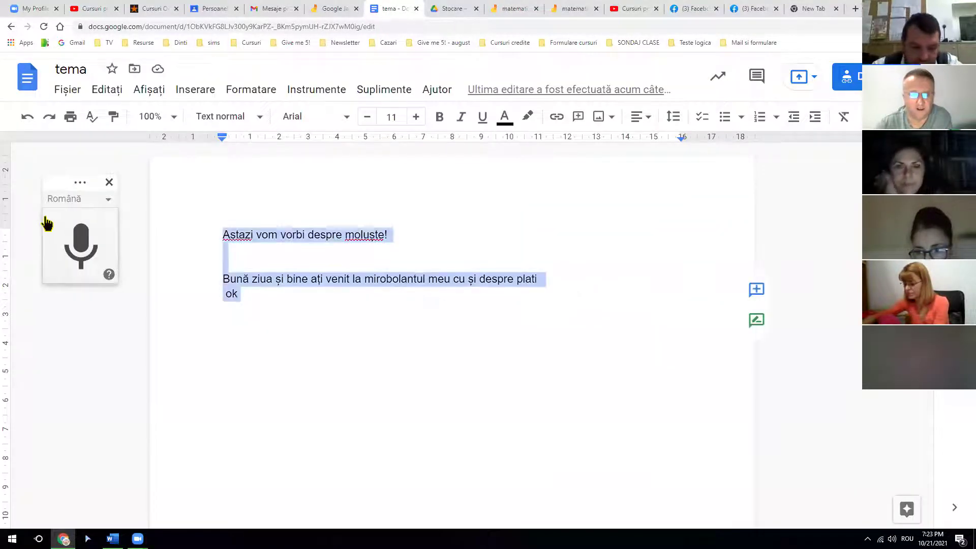
key("Delete")
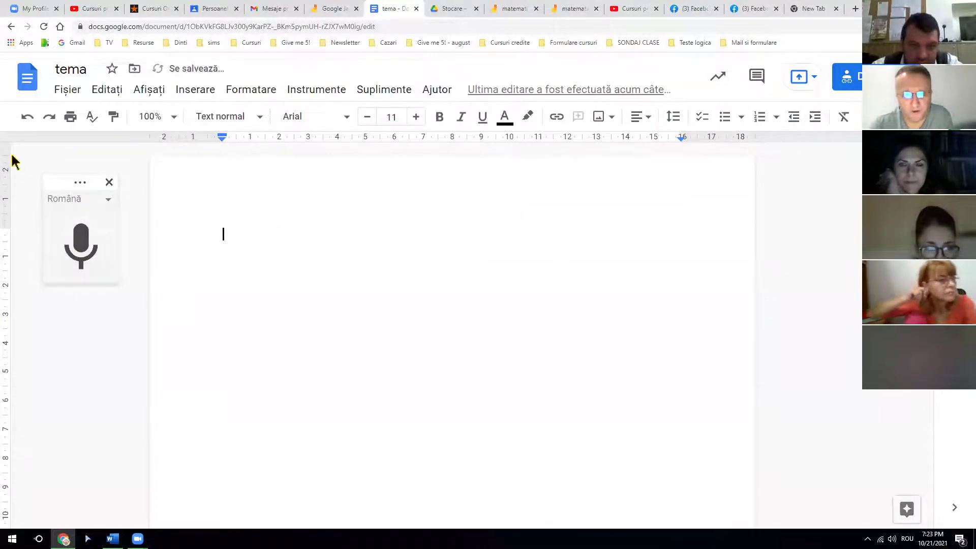
left_click(113, 97)
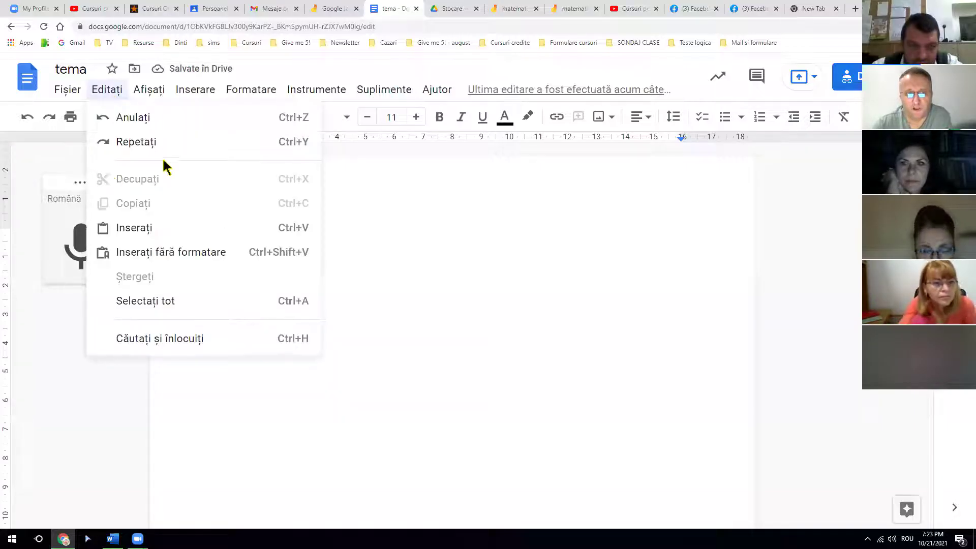
left_click(70, 91)
left_click(71, 92)
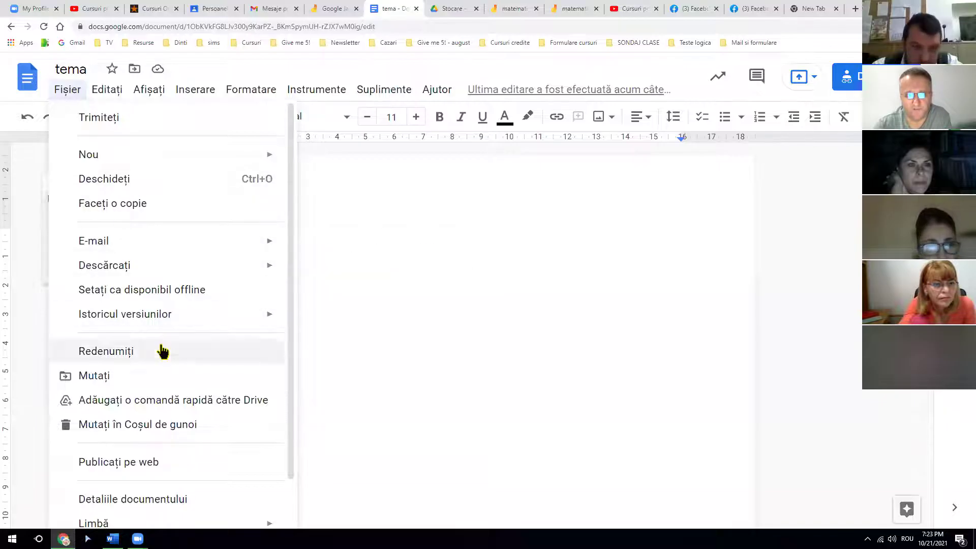
mouse_move(220, 264)
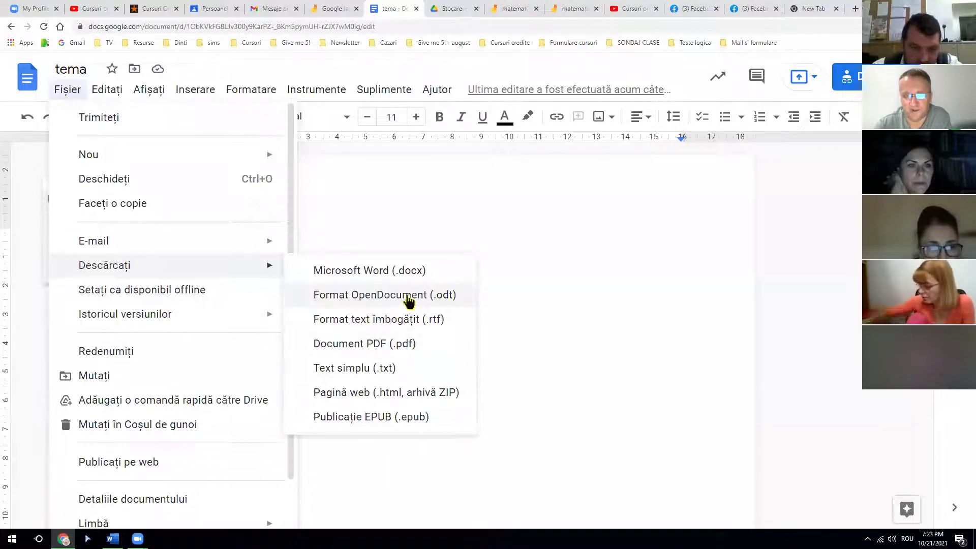
mouse_move(171, 242)
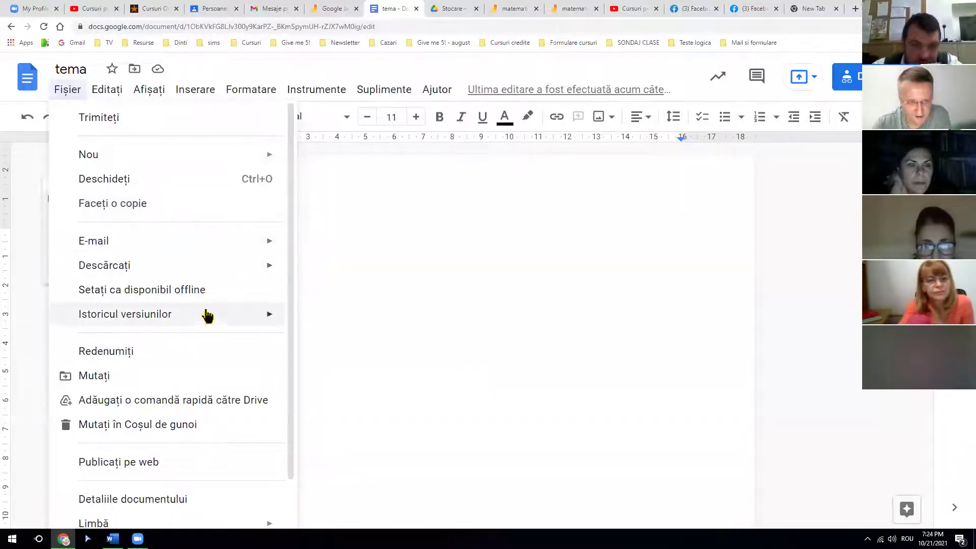
scroll(218, 375, "down", 1)
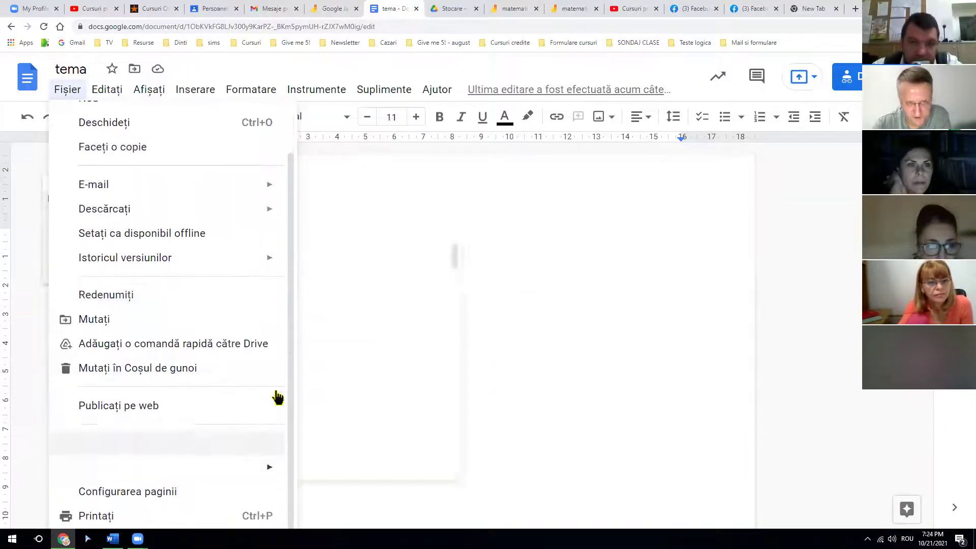
key("ctrl+shift+s")
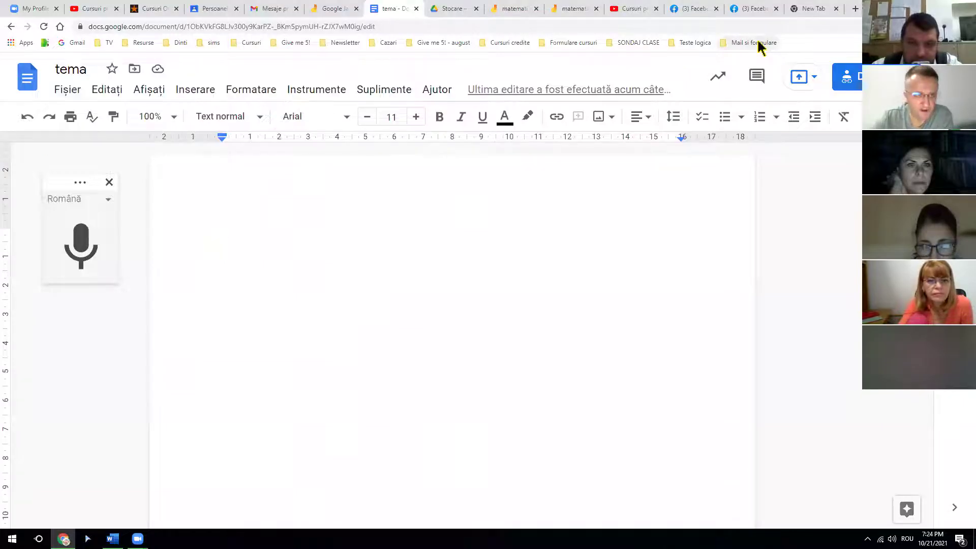
left_click(12, 27)
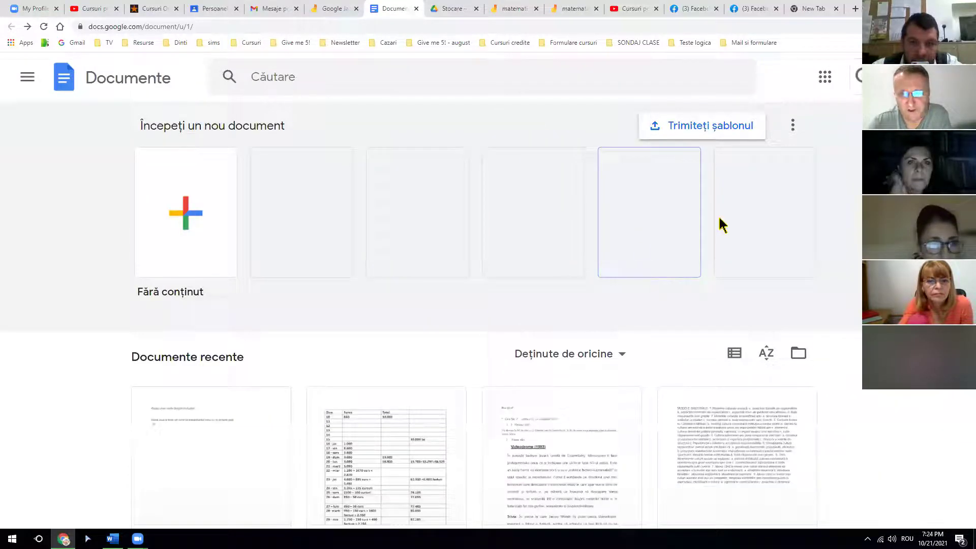
left_click(828, 79)
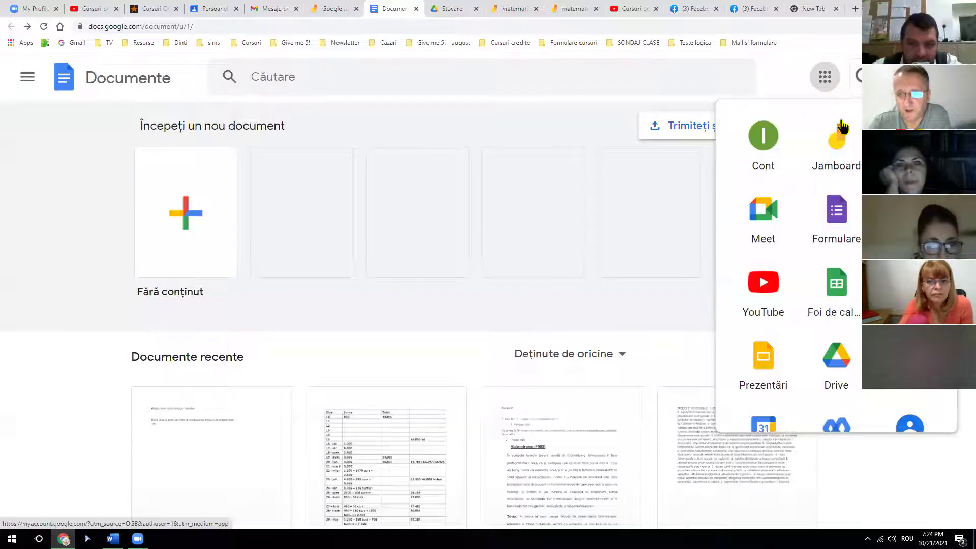
left_click(829, 81)
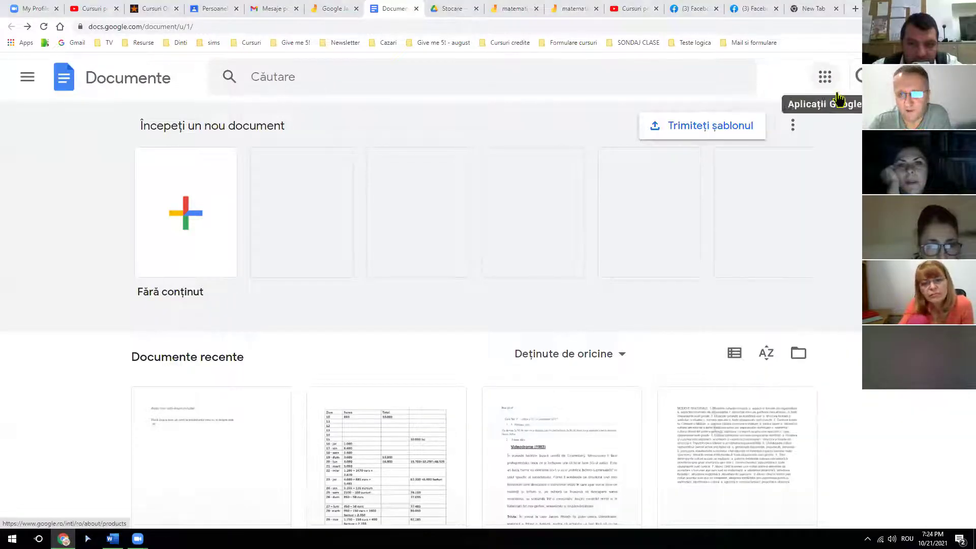
left_click(827, 84)
scroll(836, 264, "down", 6)
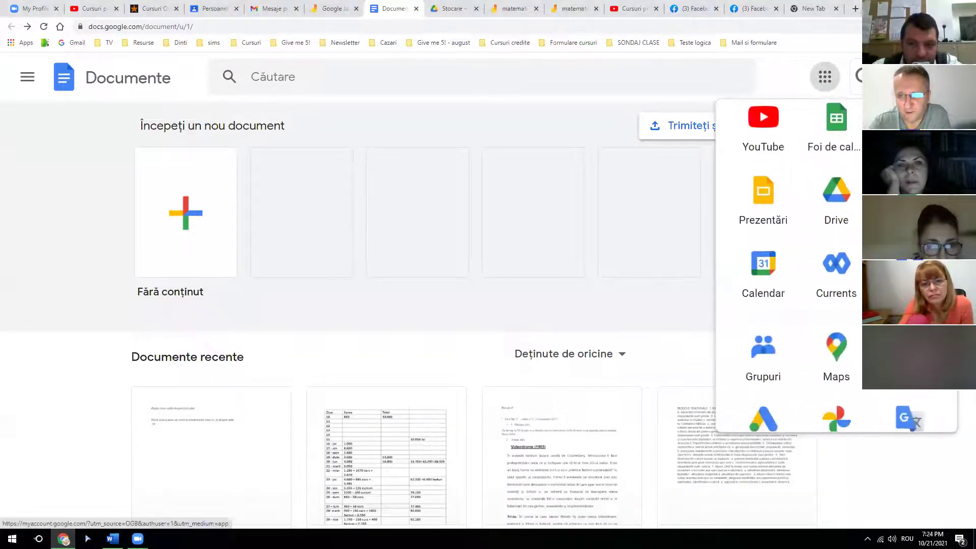
scroll(836, 264, "up", 6)
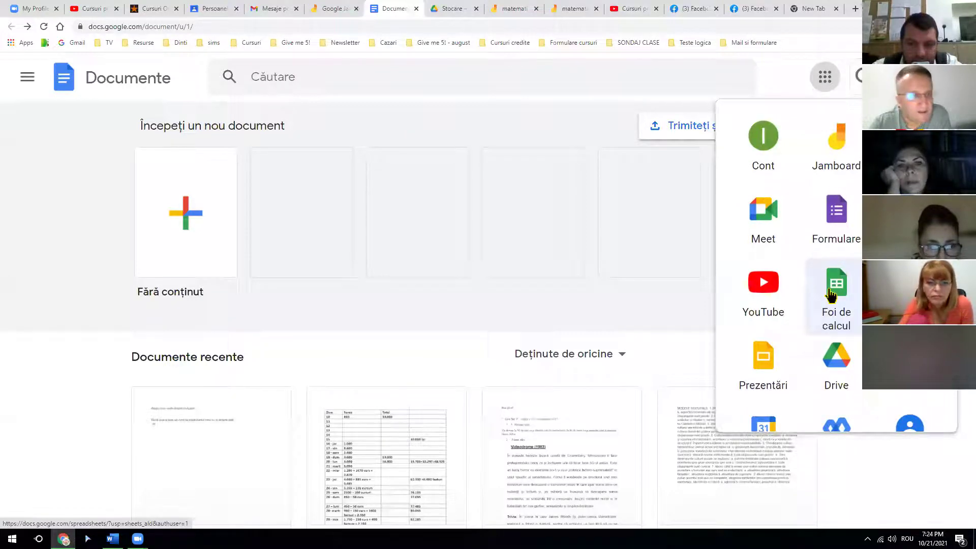
left_click(241, 83)
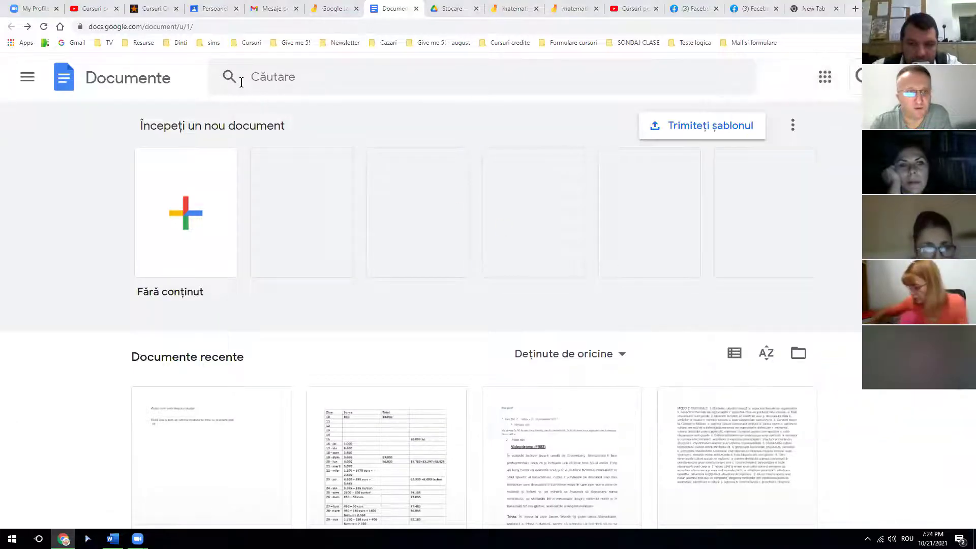
Create a blank document, type 'asa asacasa', and close its tab with Ctrl+W.
left_click(203, 219)
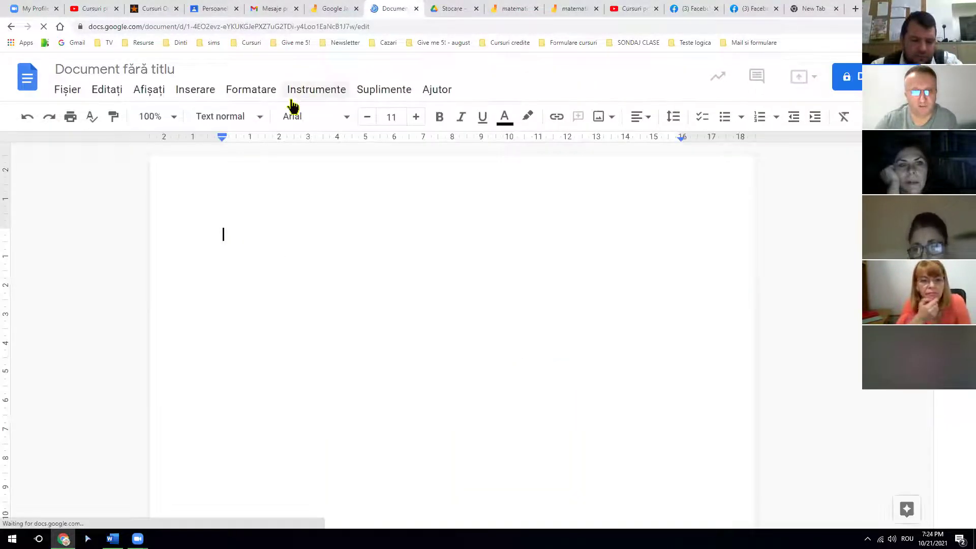
type("asa asa")
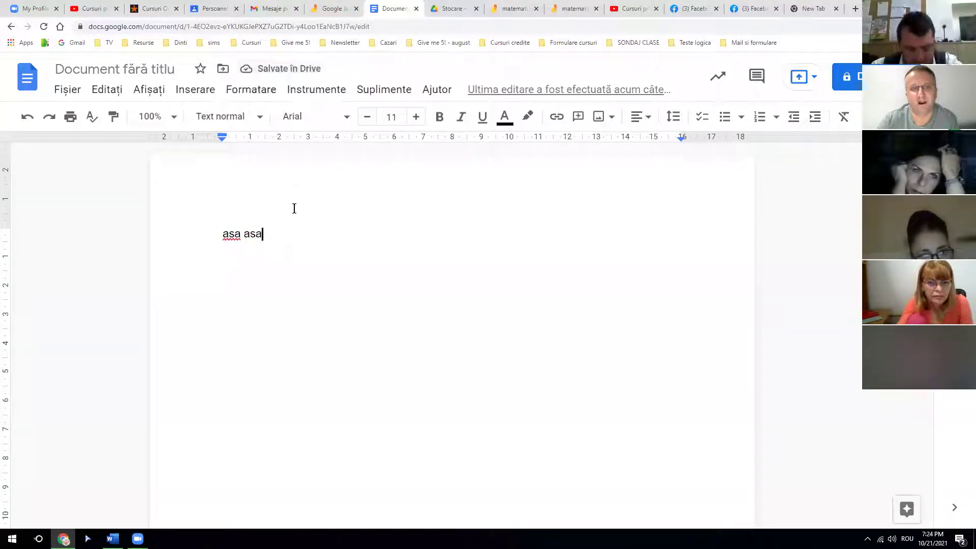
type("casa")
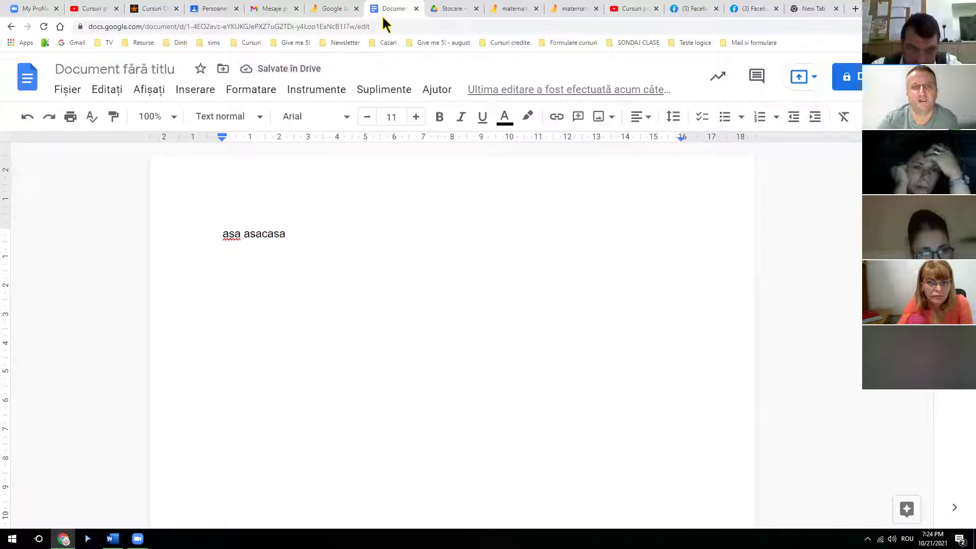
key("ctrl+w")
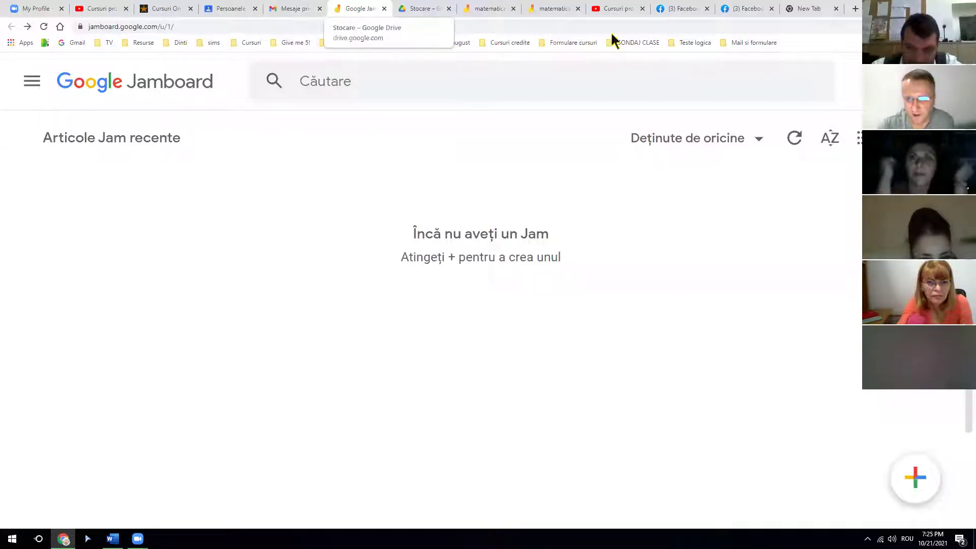
Open Google Forms (Formulare) from the Google apps grid in a new tab.
left_click(926, 82)
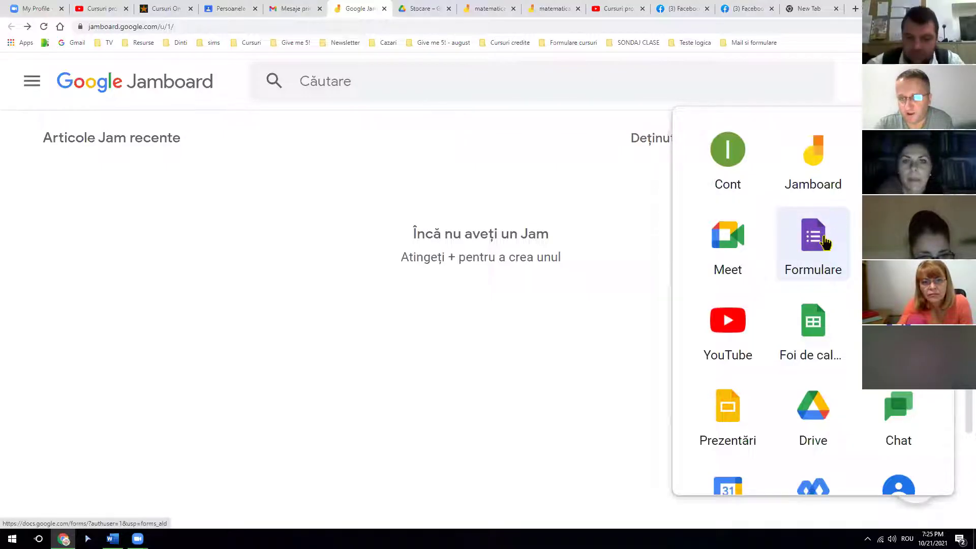
left_click(822, 241)
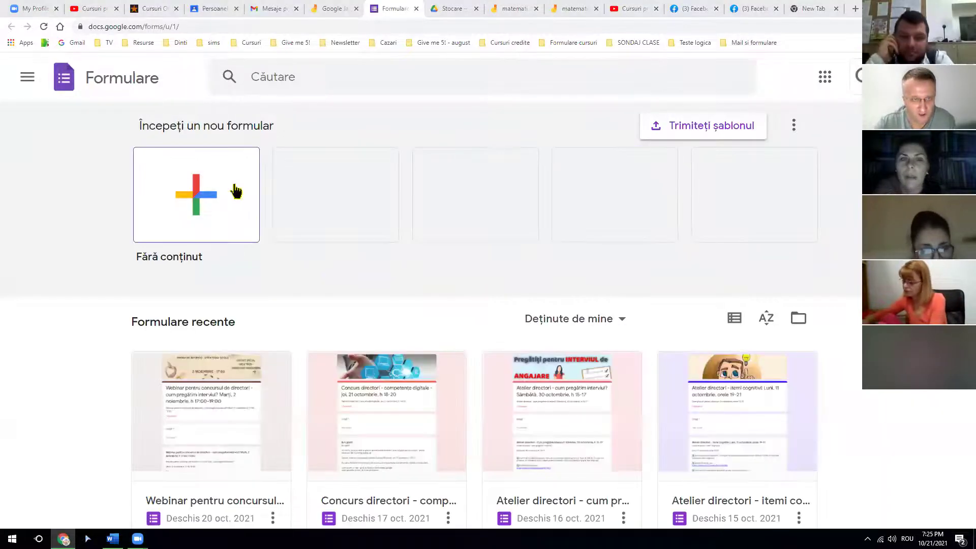
Start a blank form and replace its default title with 'Formular de feedback'.
left_click(209, 197)
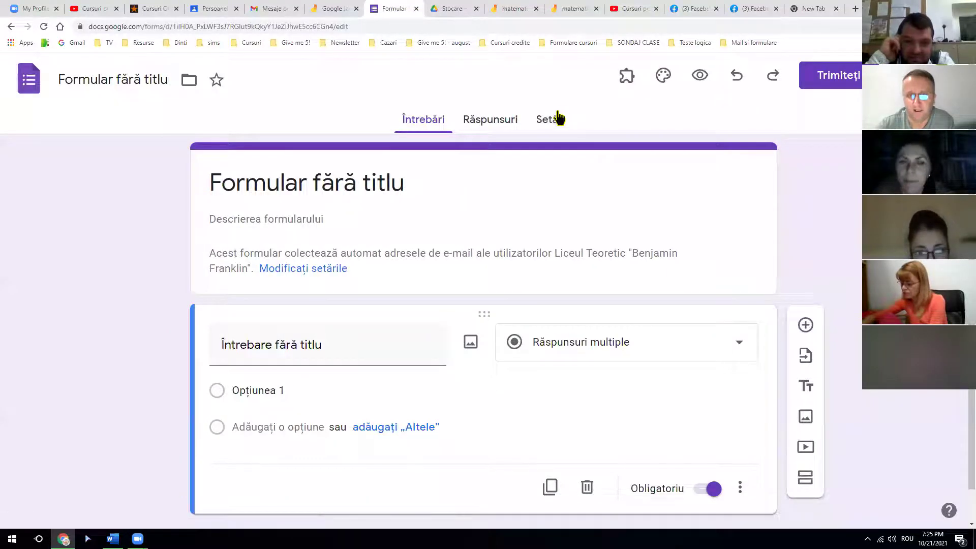
left_click(436, 185)
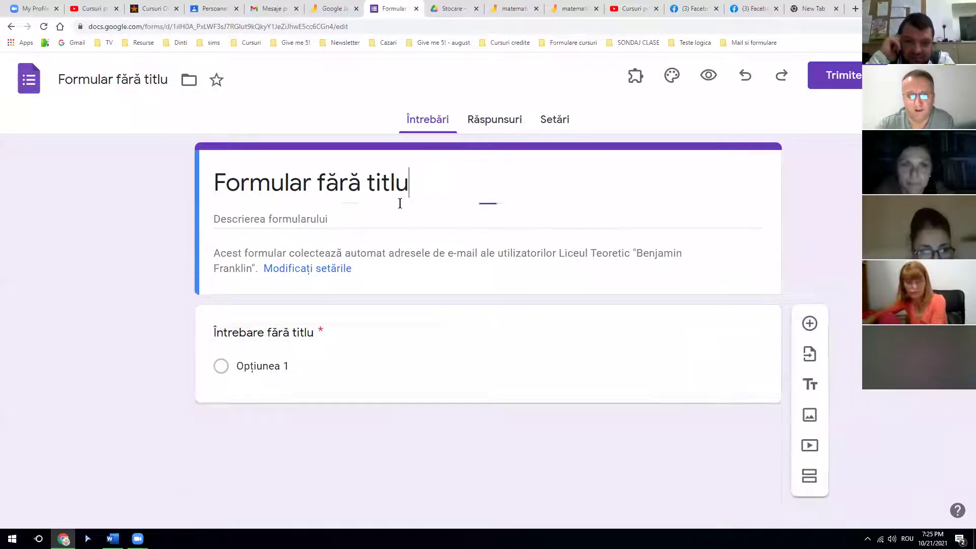
triple_click(435, 185)
key("BackSpace")
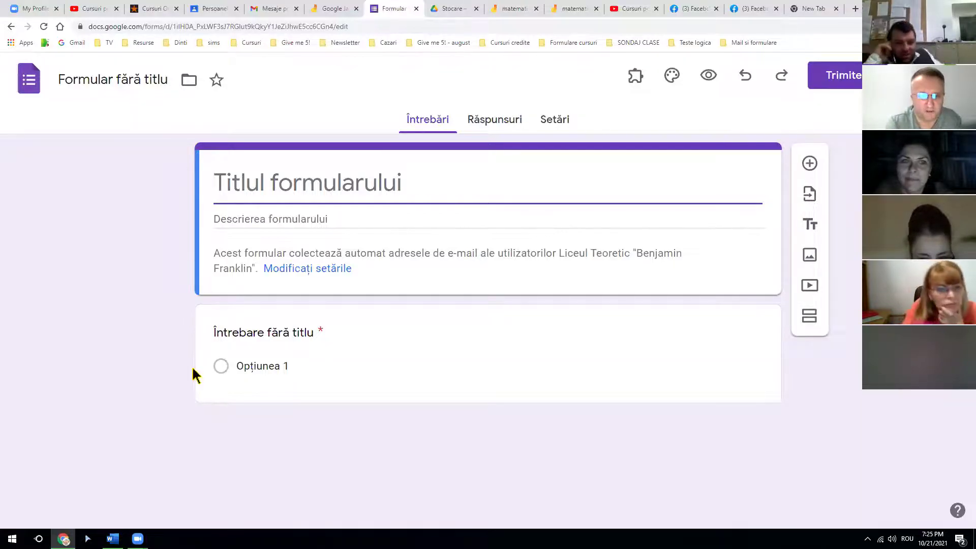
type("Formular de fee")
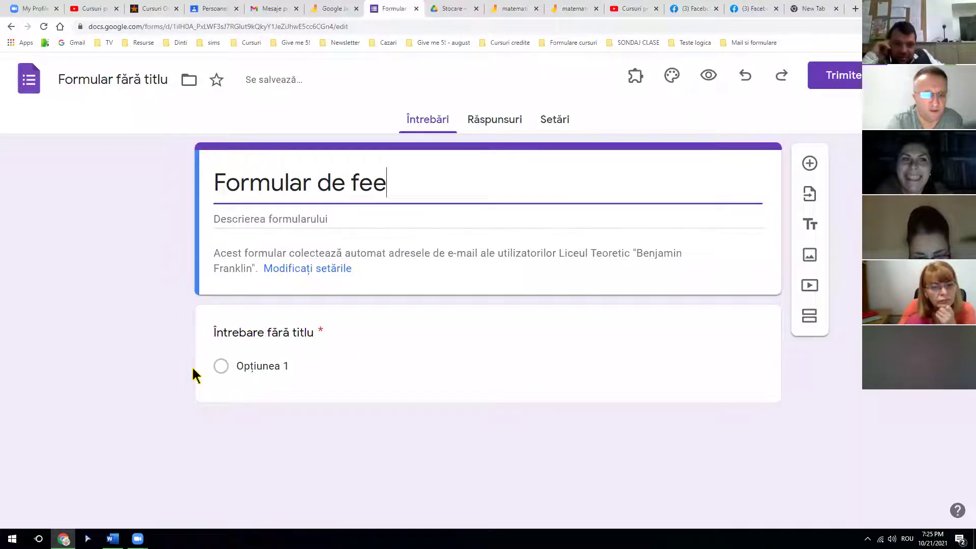
type("dback")
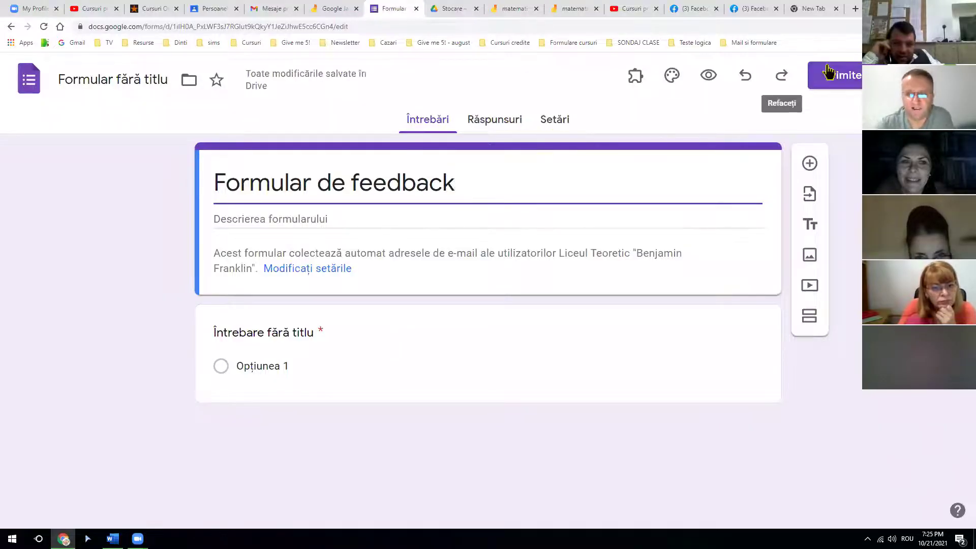
left_click(565, 121)
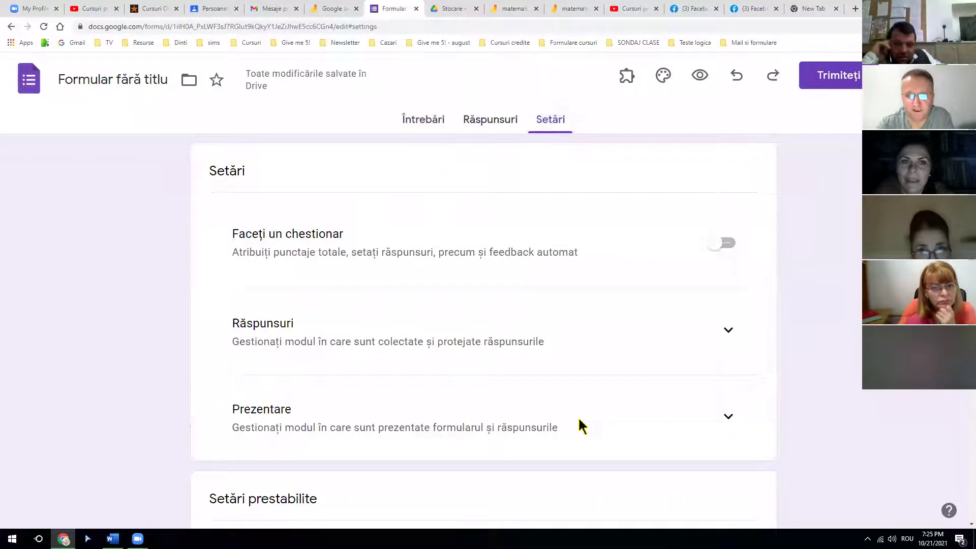
left_click(712, 252)
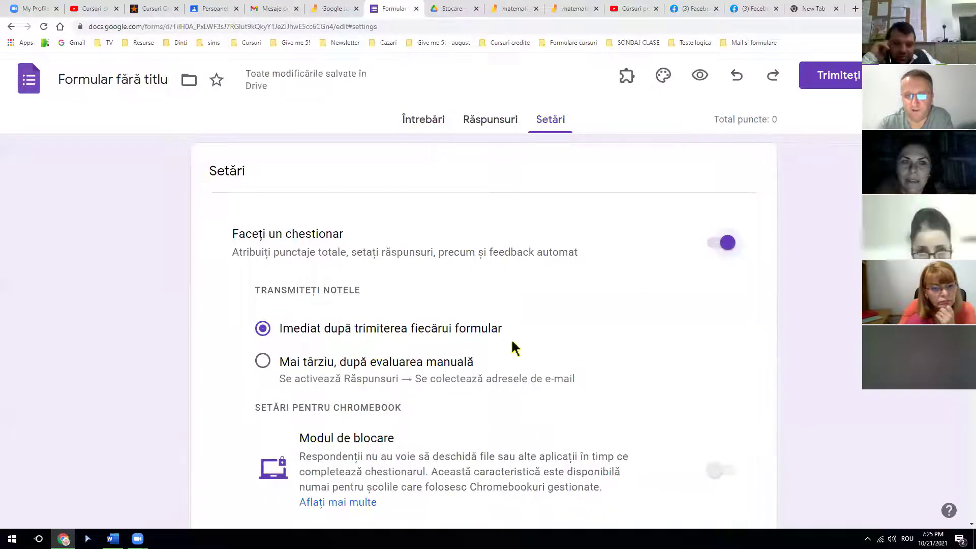
scroll(505, 349, "down", 3)
scroll(506, 371, "down", 2)
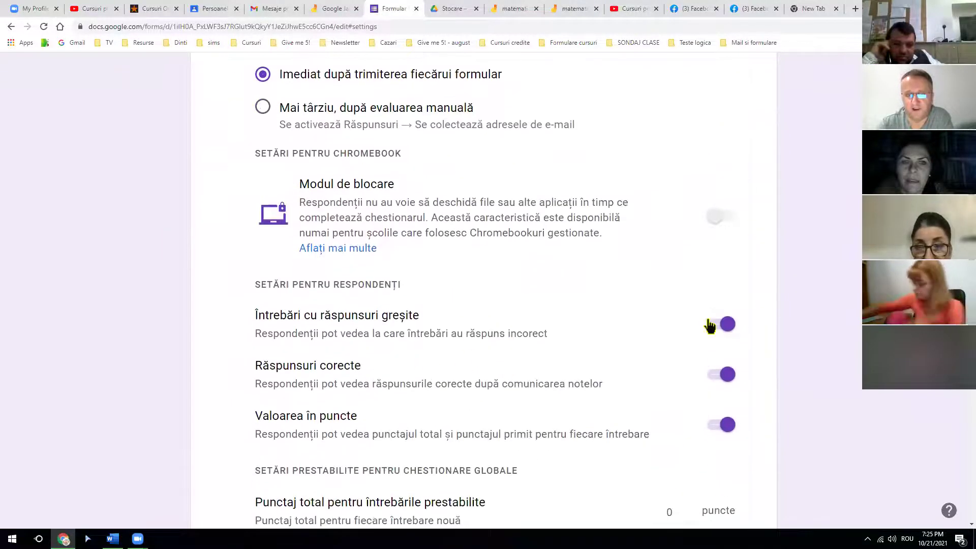
scroll(508, 453, "down", 4)
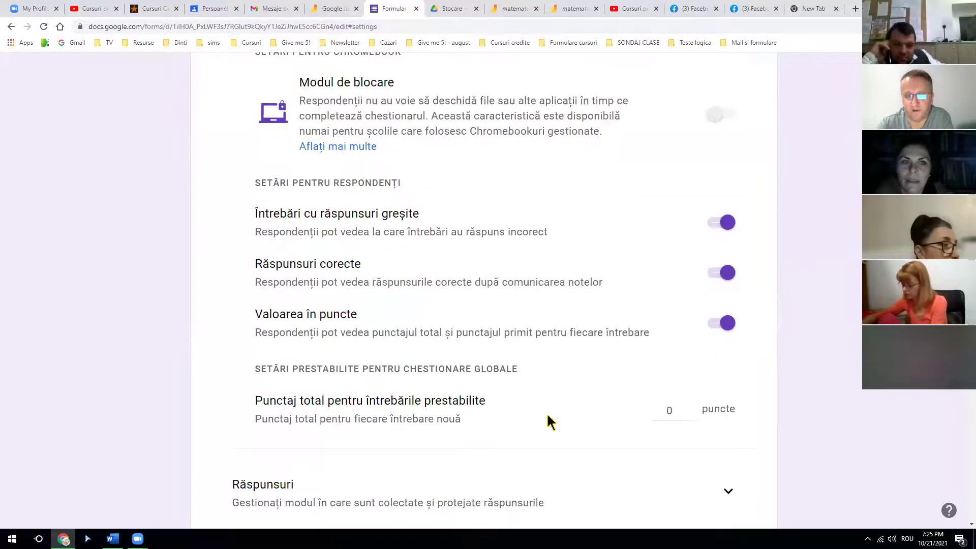
scroll(554, 366, "up", 6)
scroll(560, 328, "up", 3)
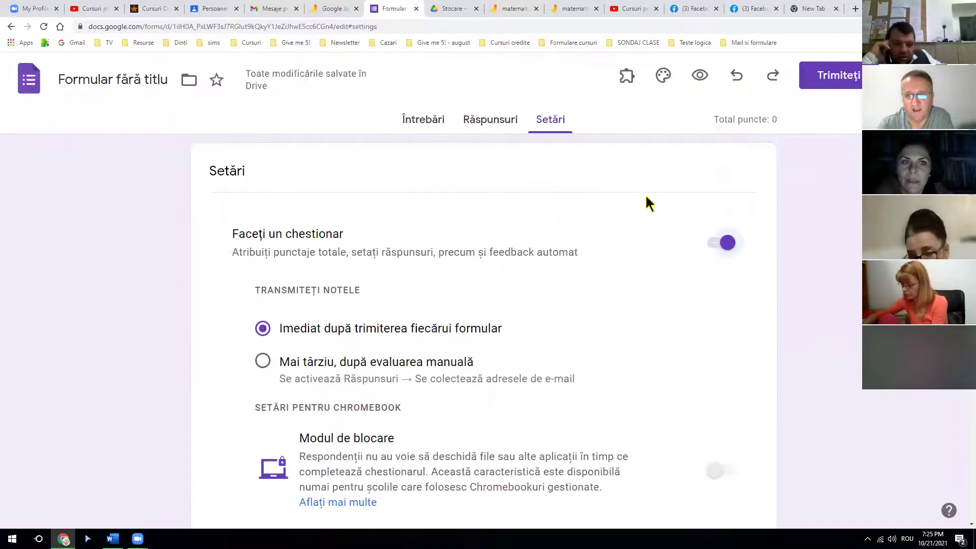
left_click(719, 242)
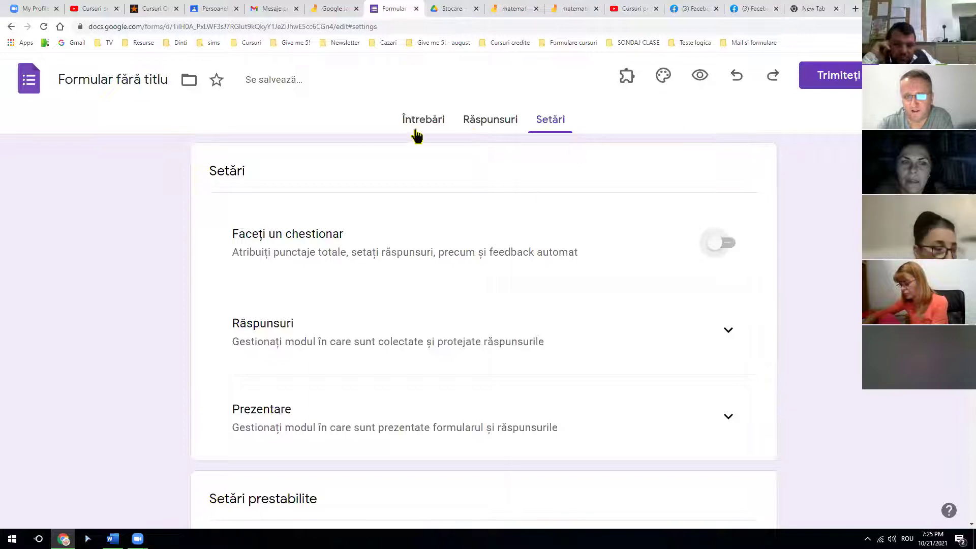
left_click(415, 126)
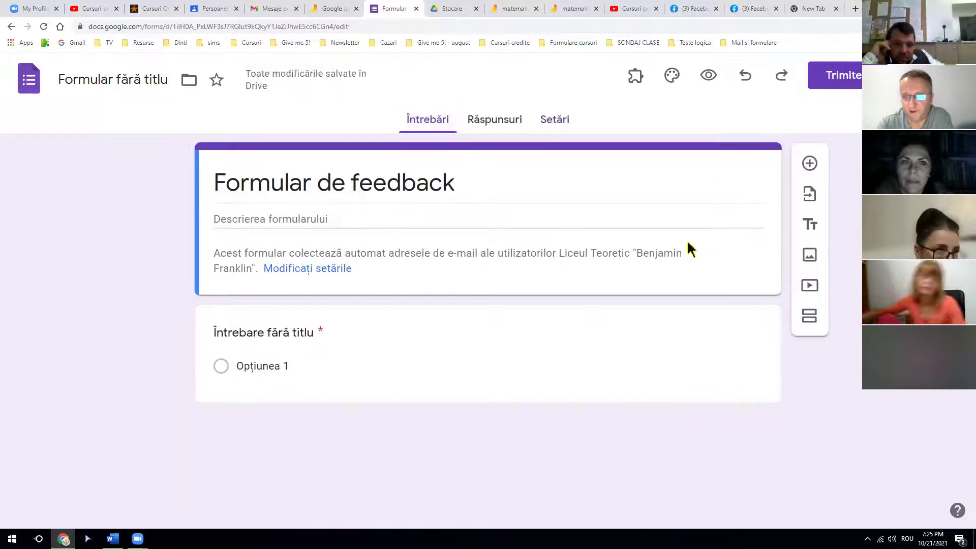
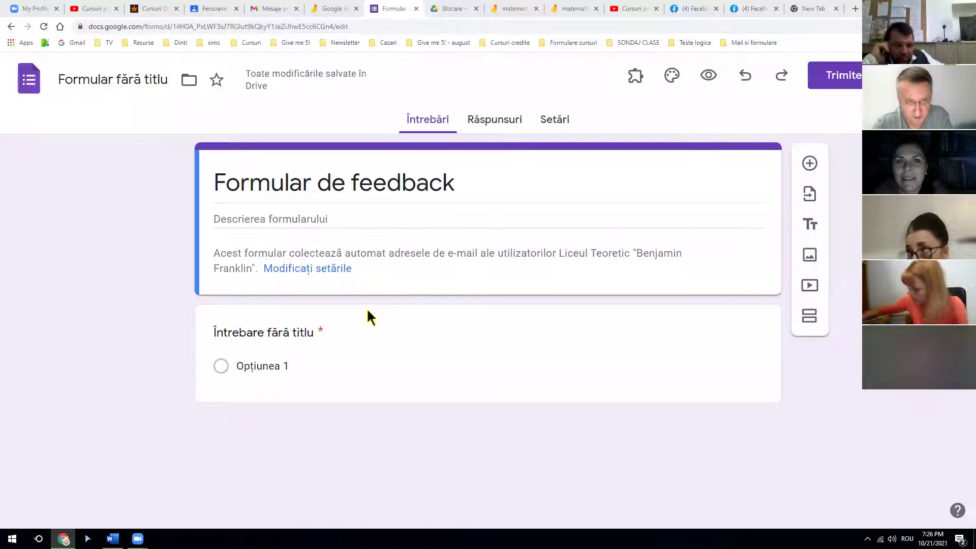
Title the first question 'V-a placut acest curs?'.
left_click(295, 344)
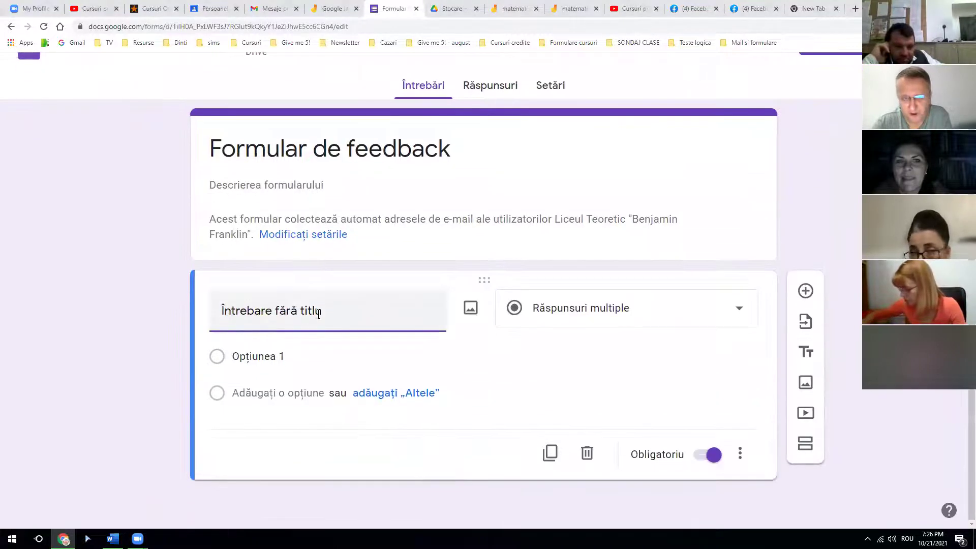
type("V-")
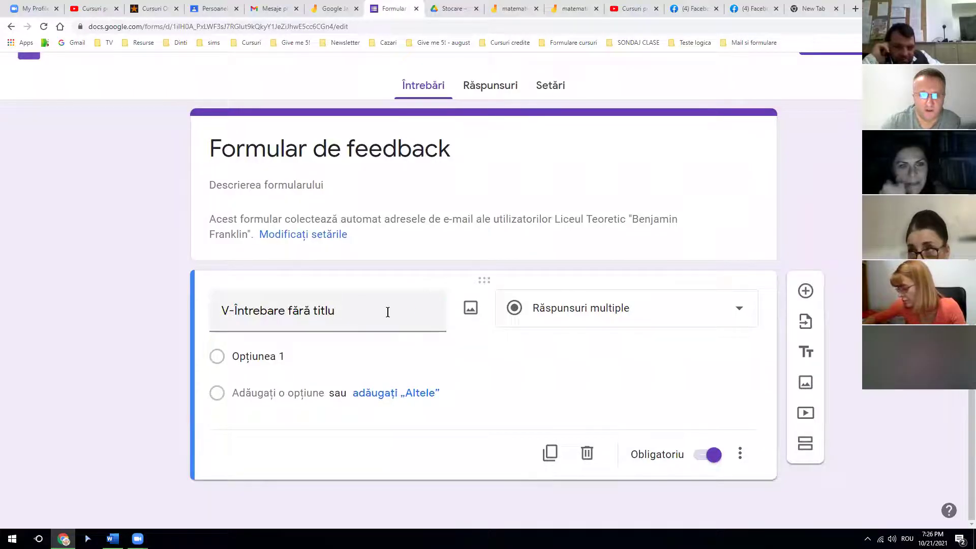
triple_click(388, 312)
type("V-a")
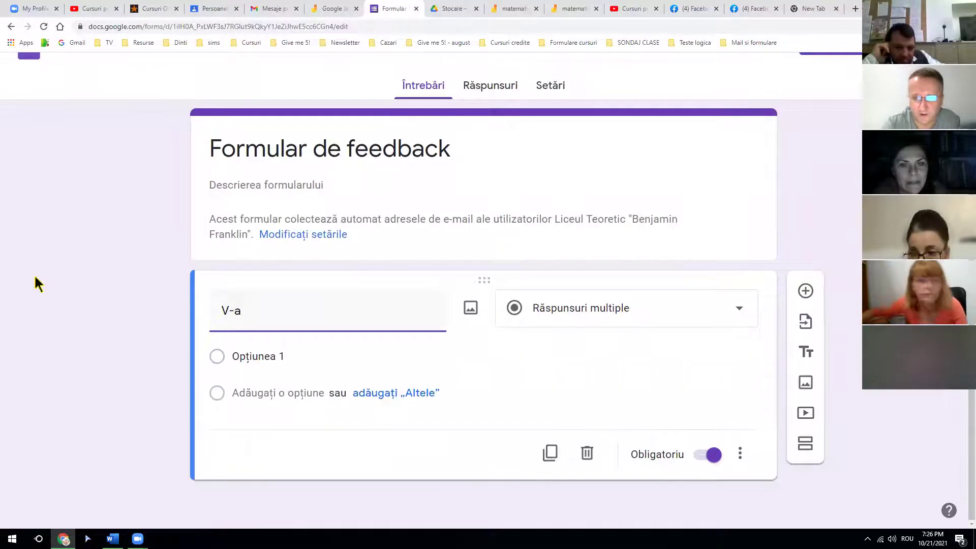
type(" a")
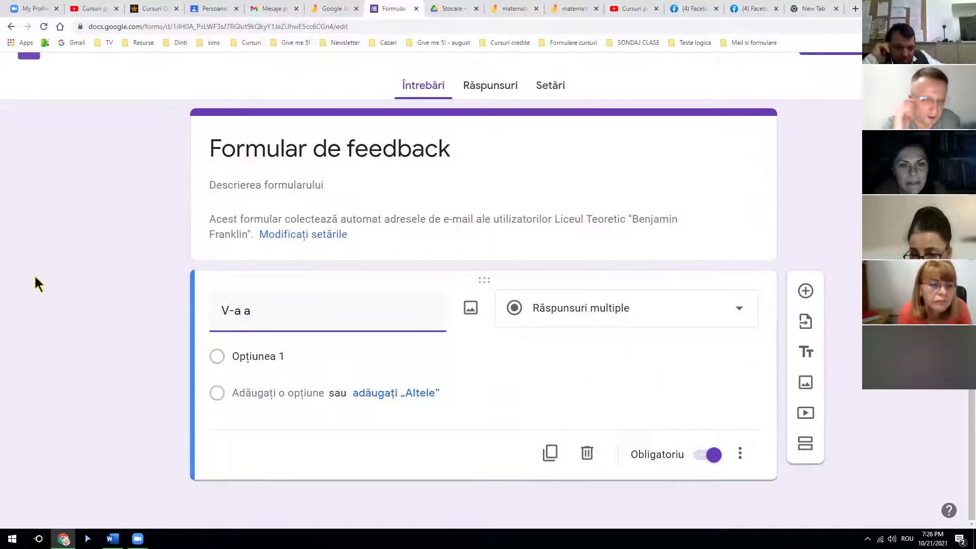
type("c")
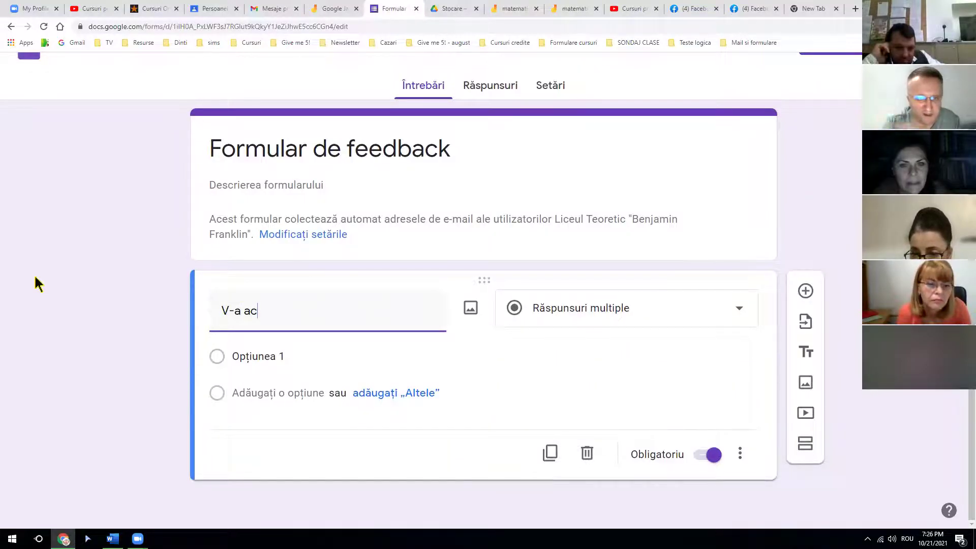
type("h")
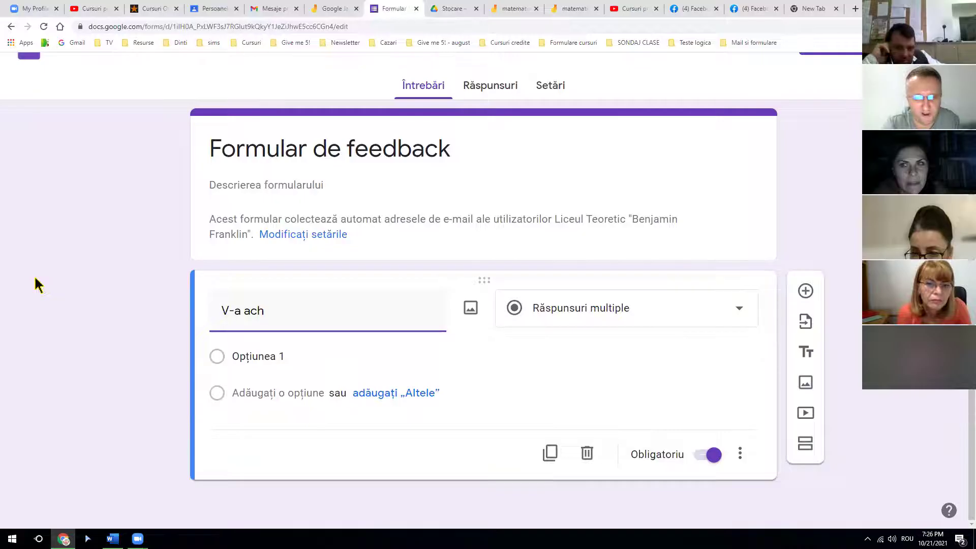
type("ita")
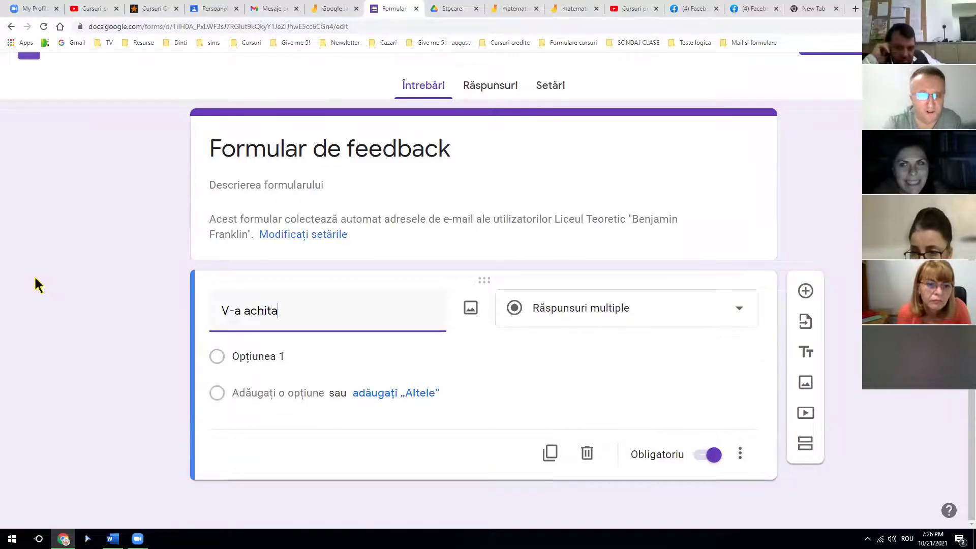
key("BackSpace")
key("BackSpace")
key("BackSpace")
key("BackSpace")
key("BackSpace")
key("BackSpace")
type("placut")
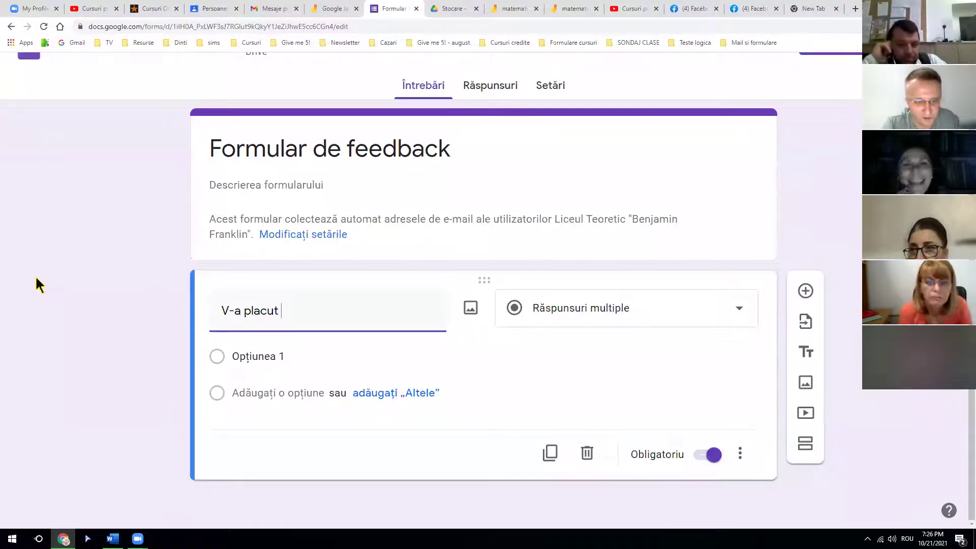
type("s")
key("BackSpace")
type("acest c")
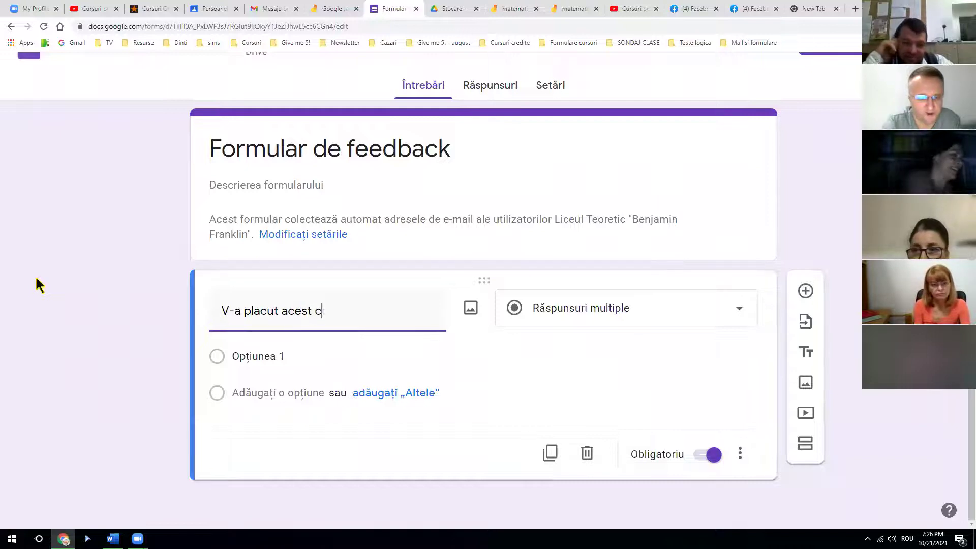
type("urs?")
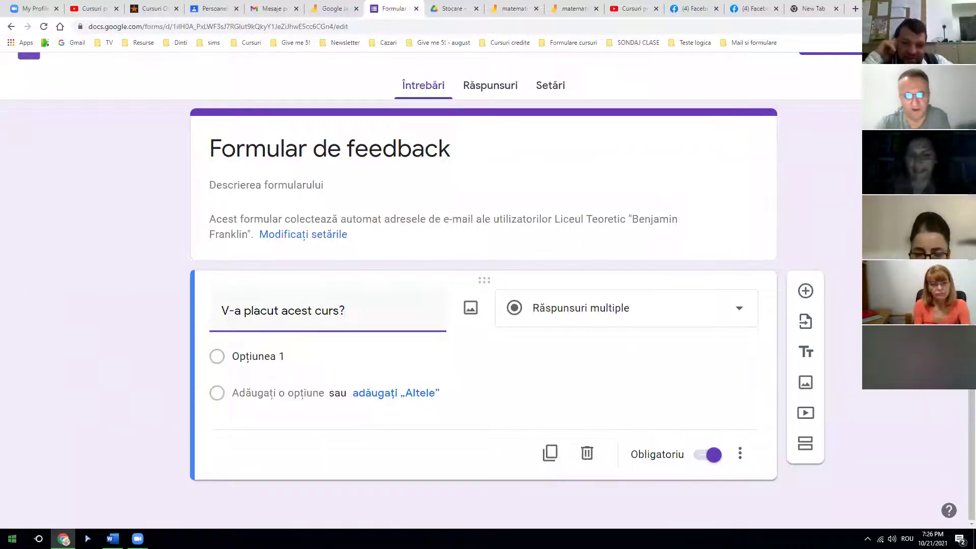
Name the two answer options Da and NU.
left_click(266, 349)
type("Da")
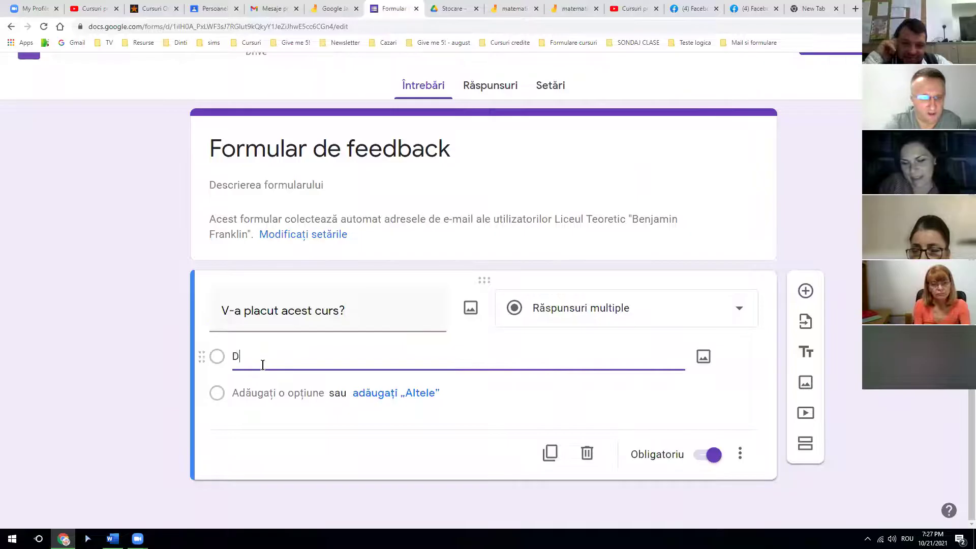
left_click(264, 400)
type("nu")
key("BackSpace")
key("BackSpace")
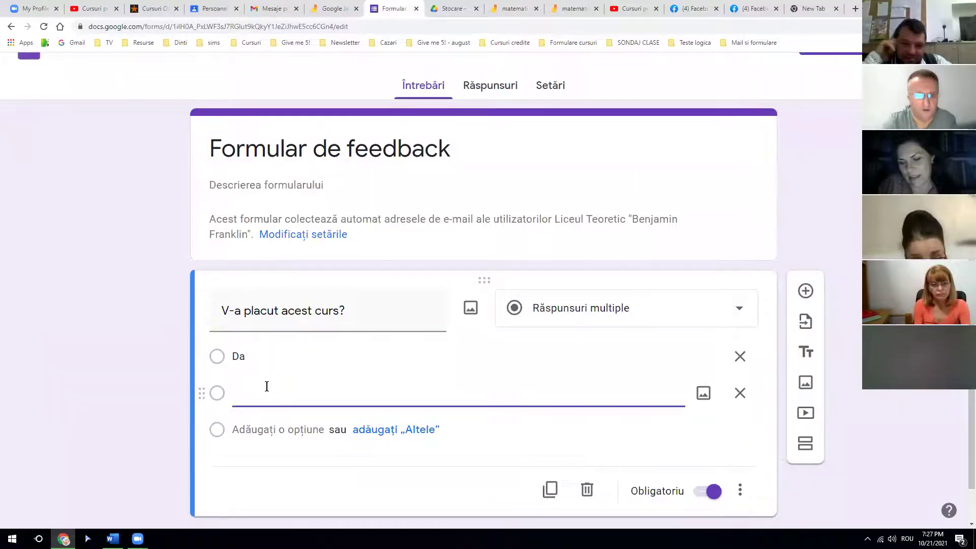
type("nu")
key("BackSpace")
key("BackSpace")
type("NU")
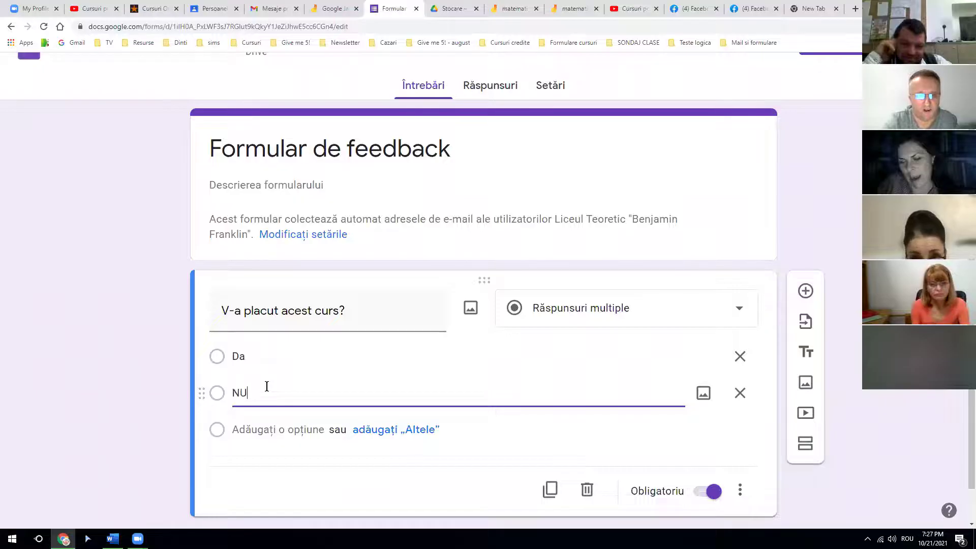
scroll(461, 192, "down", 1)
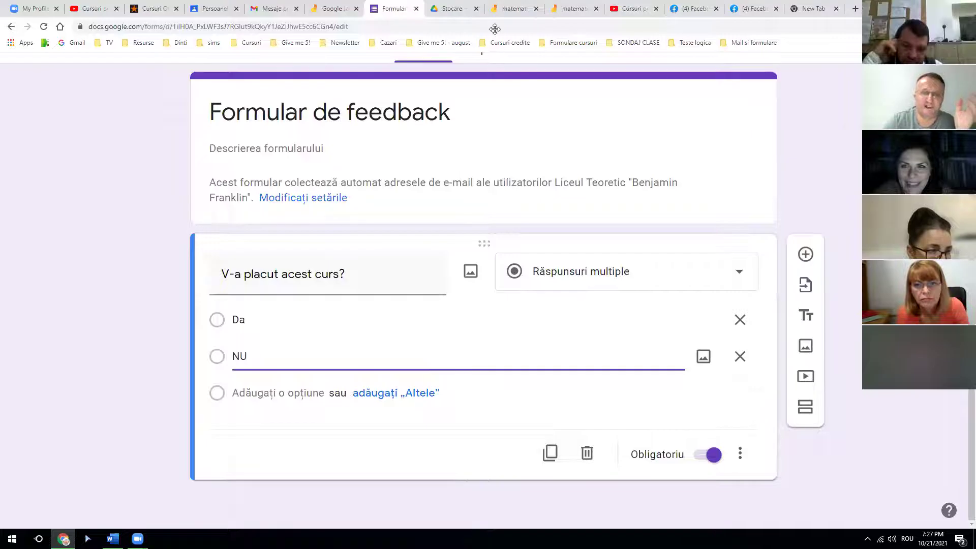
mouse_move(137, 539)
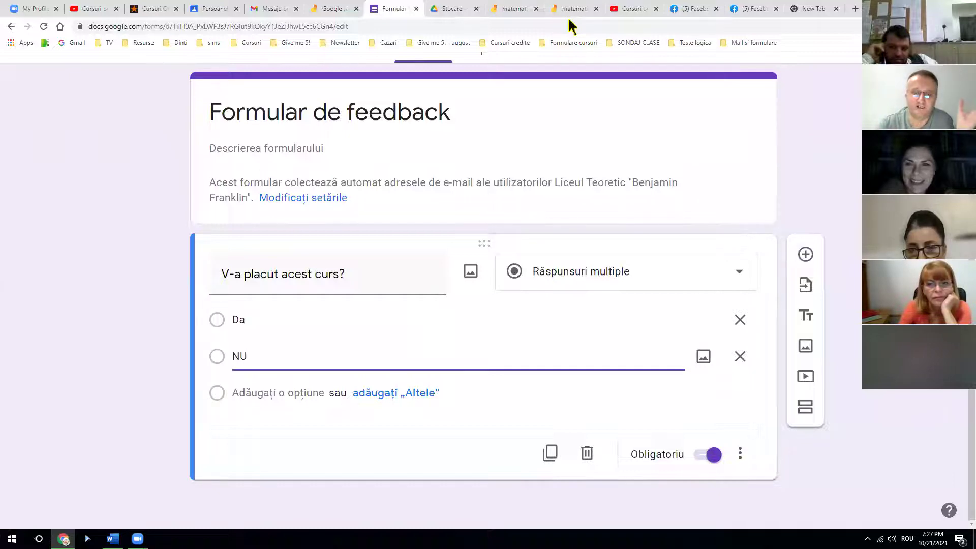
left_click(138, 538)
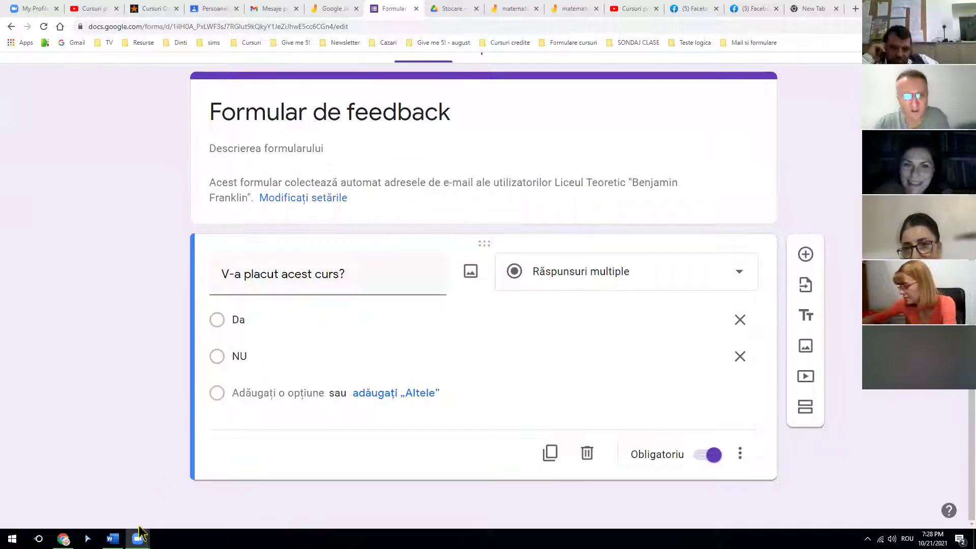
mouse_move(137, 539)
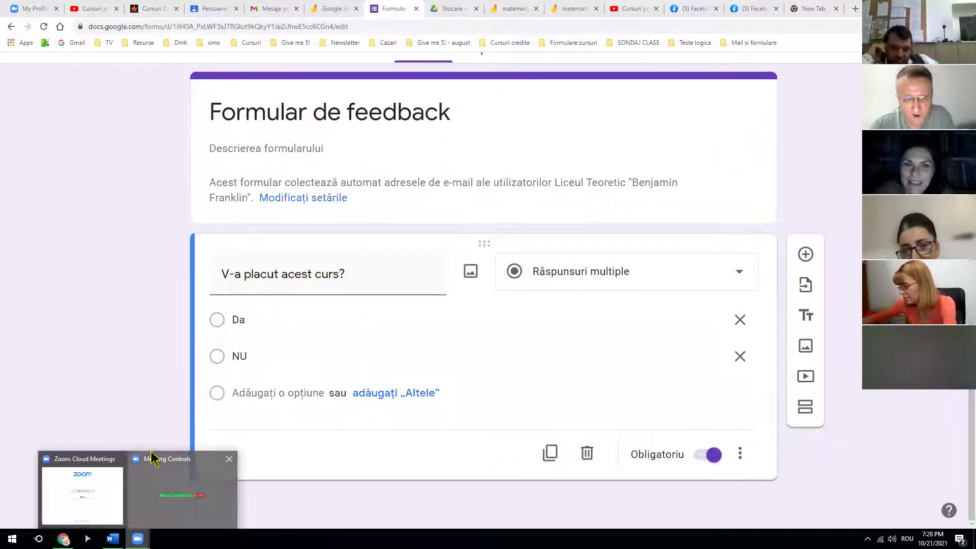
left_click(113, 489)
left_click(600, 171)
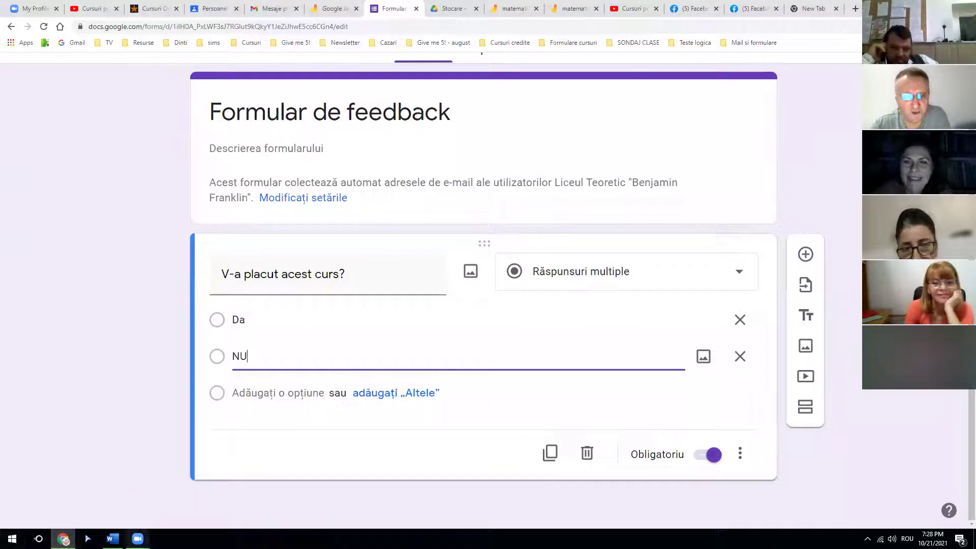
left_click(137, 539)
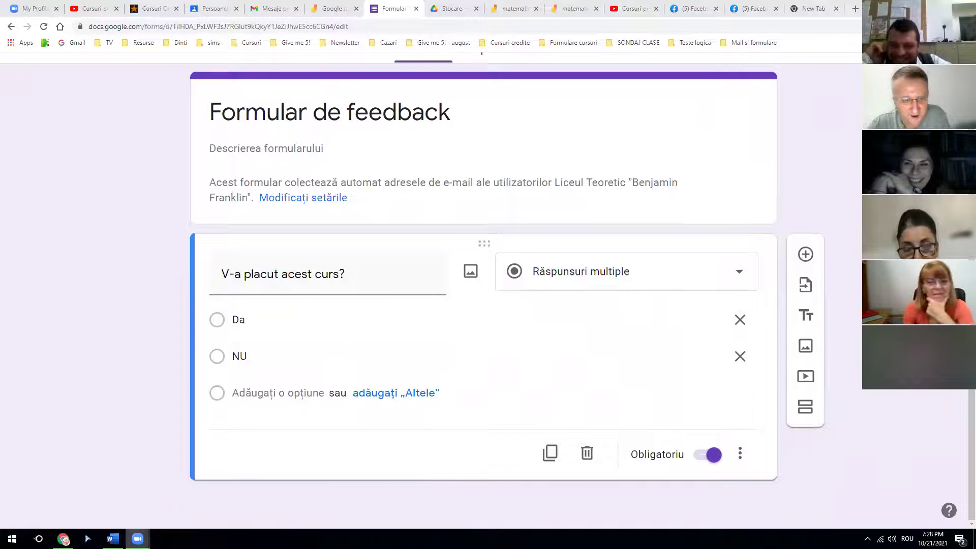
mouse_move(145, 533)
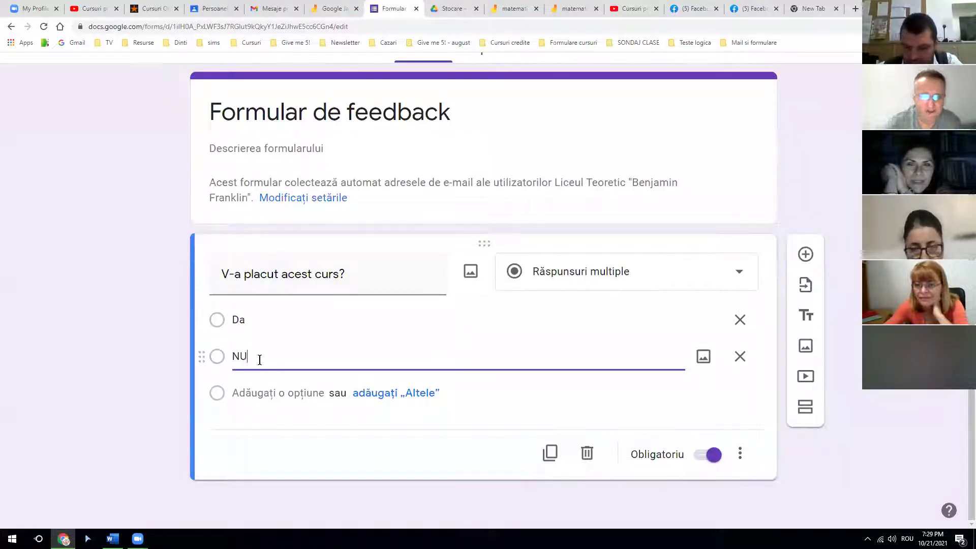
Correct the second answer to Nu and bring up the meeting app's windows.
key("BackSpace")
key("BackSpace")
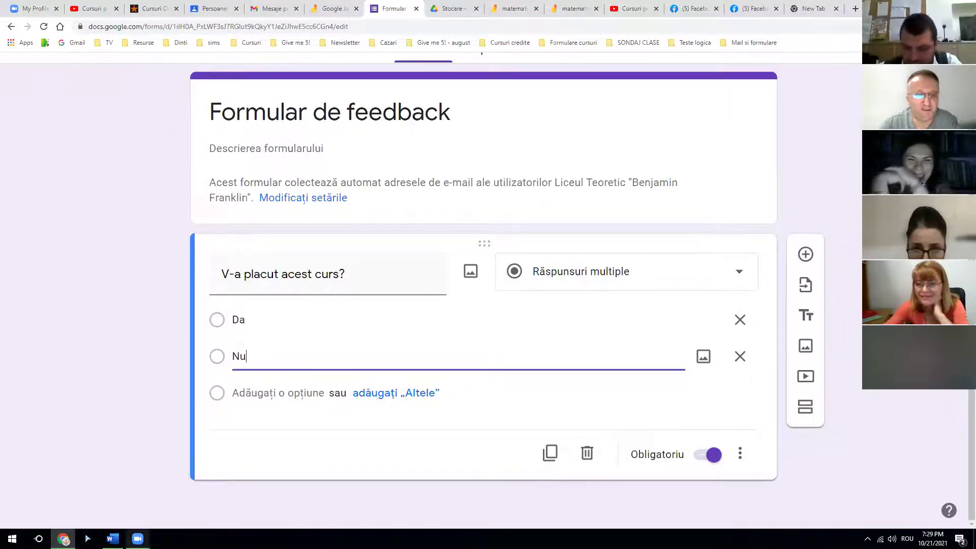
left_click(138, 539)
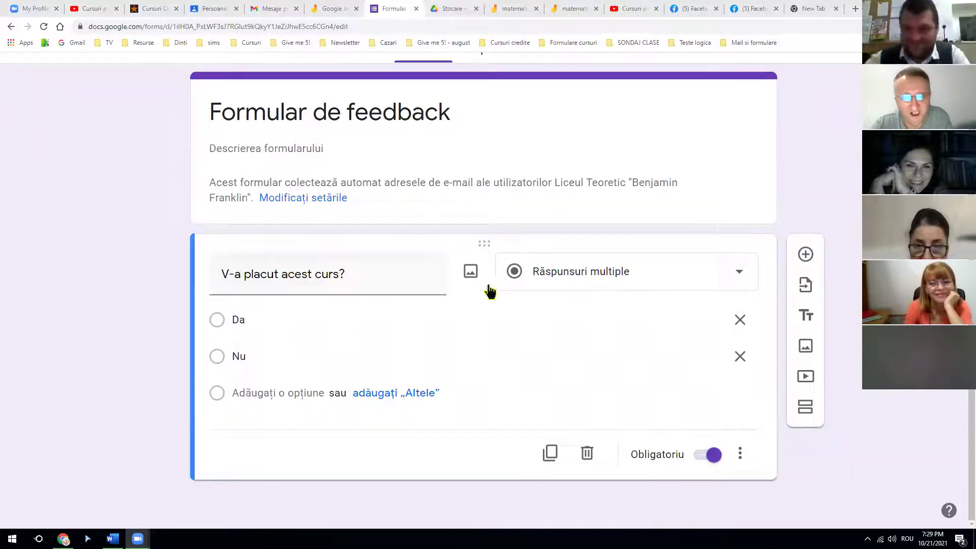
Add a second question titled 'Ce sugestii aveti de facut?'.
left_click(550, 454)
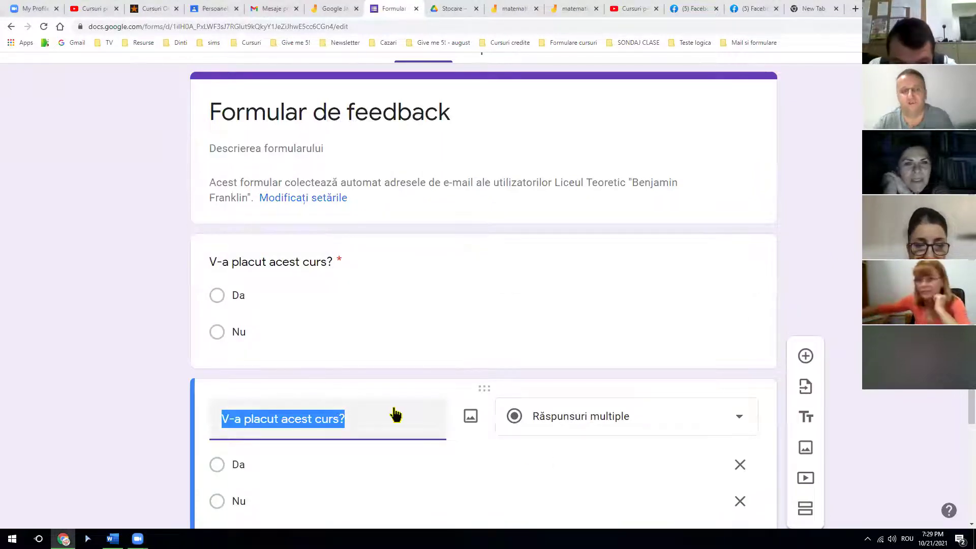
key("BackSpace")
type("cE")
key("BackSpace")
key("BackSpace")
type("Ce suge")
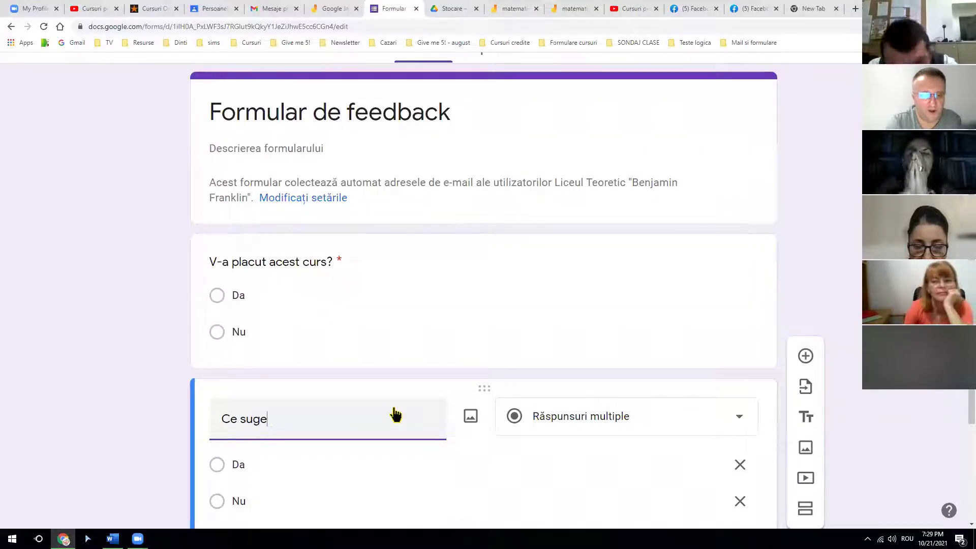
type("stii aveto")
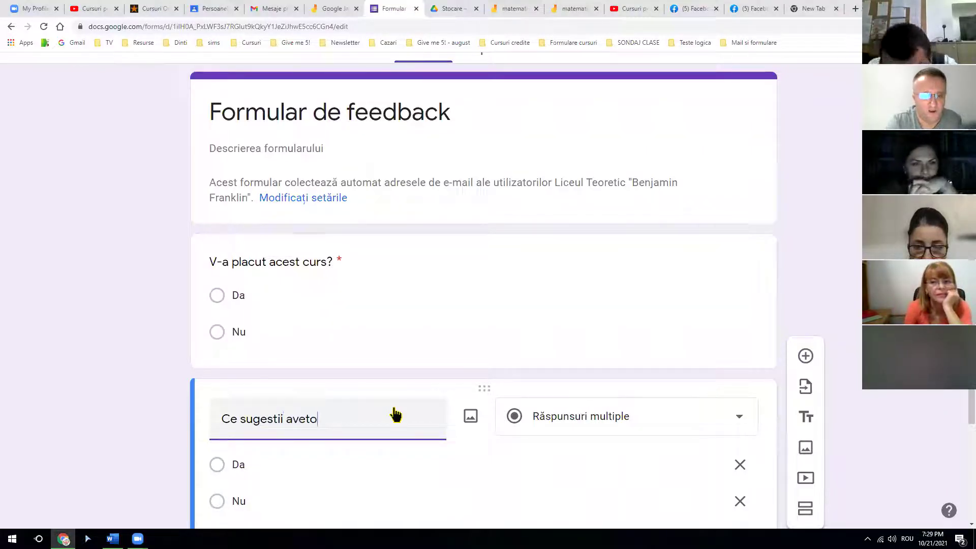
key("BackSpace")
type("i d")
key("BackSpace")
type("e")
key("BackSpace")
type("de fcut")
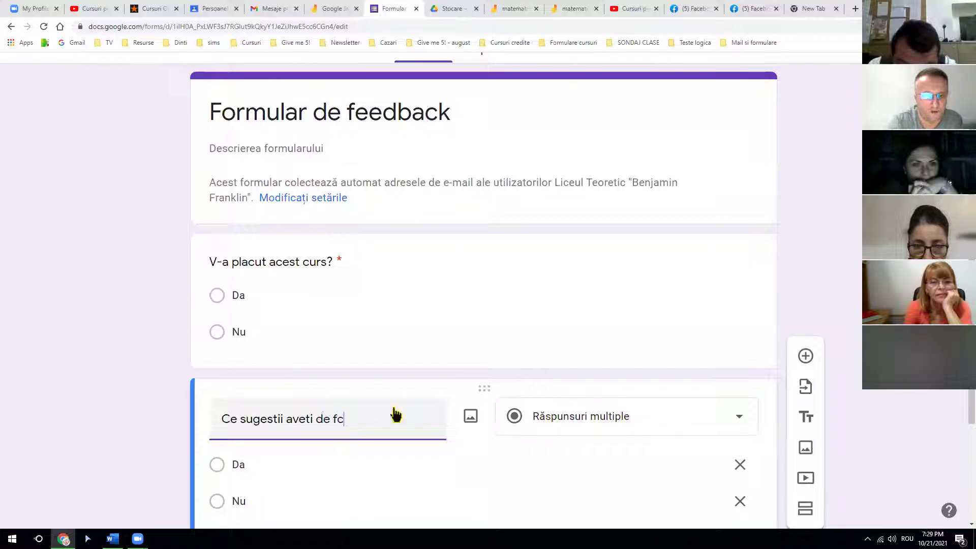
key("BackSpace")
key("BackSpace")
key("BackSpace")
type("acut")
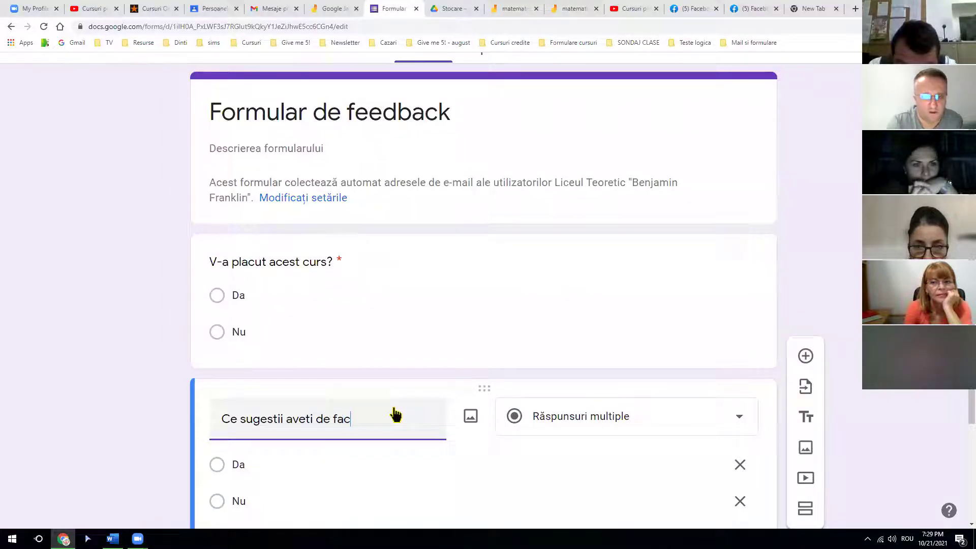
type("â?")
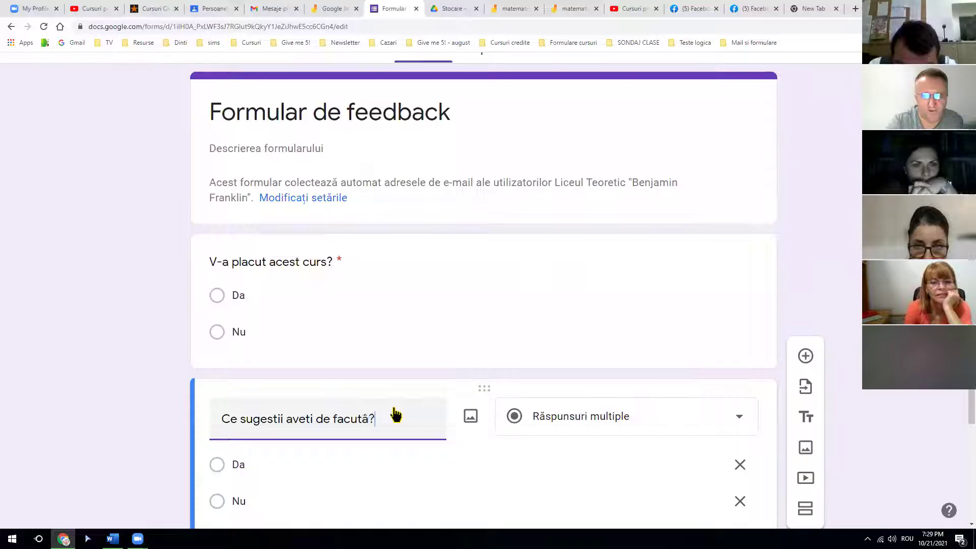
type("ââ")
key("BackSpace")
key("BackSpace")
key("BackSpace")
key("BackSpace")
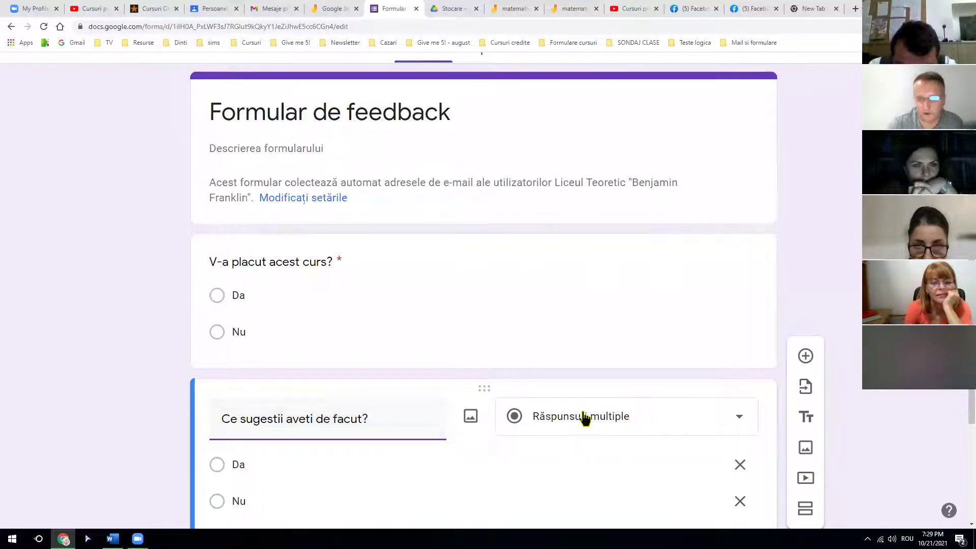
Make it a required Paragraf question and return to the top of the form.
left_click(589, 418)
left_click(571, 144)
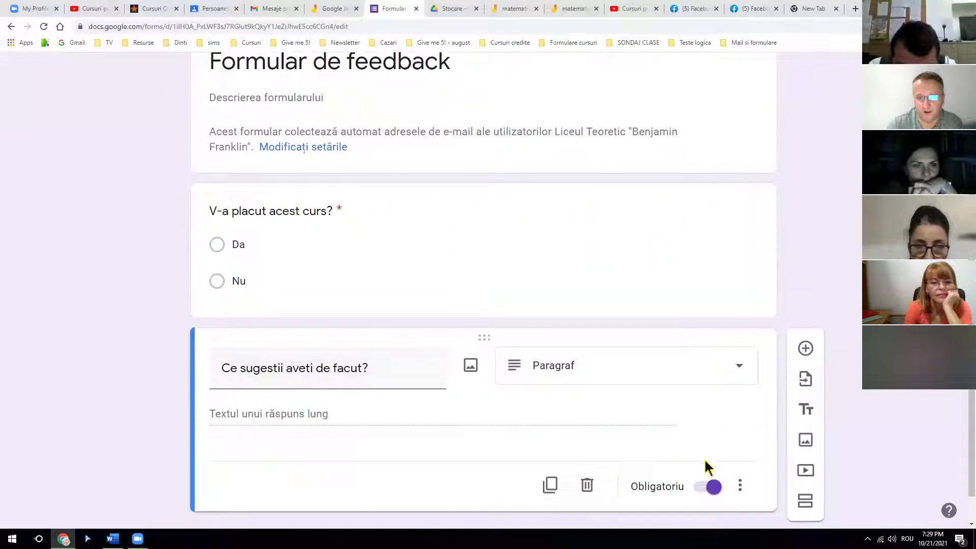
left_click(704, 488)
left_click(707, 487)
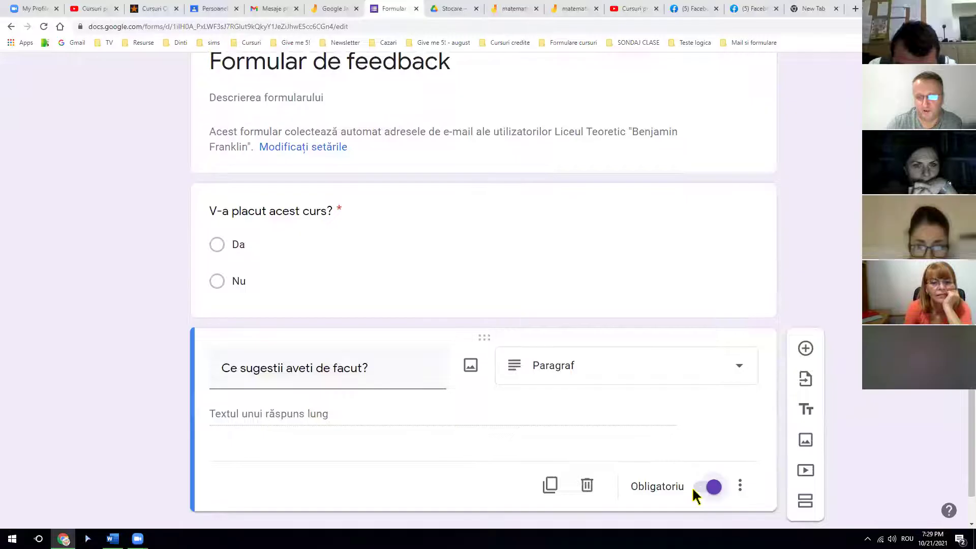
scroll(669, 471, "up", 3)
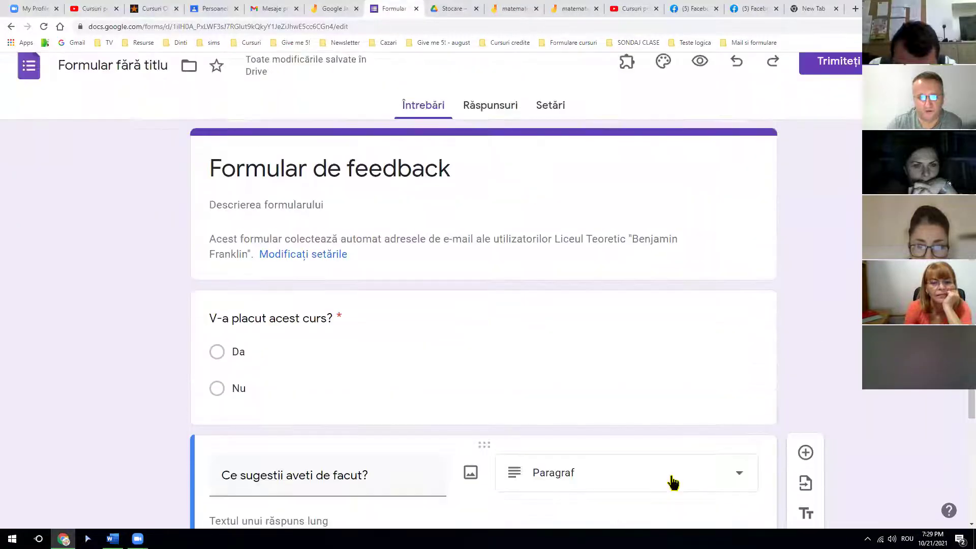
scroll(473, 344, "down", 3)
scroll(471, 334, "up", 3)
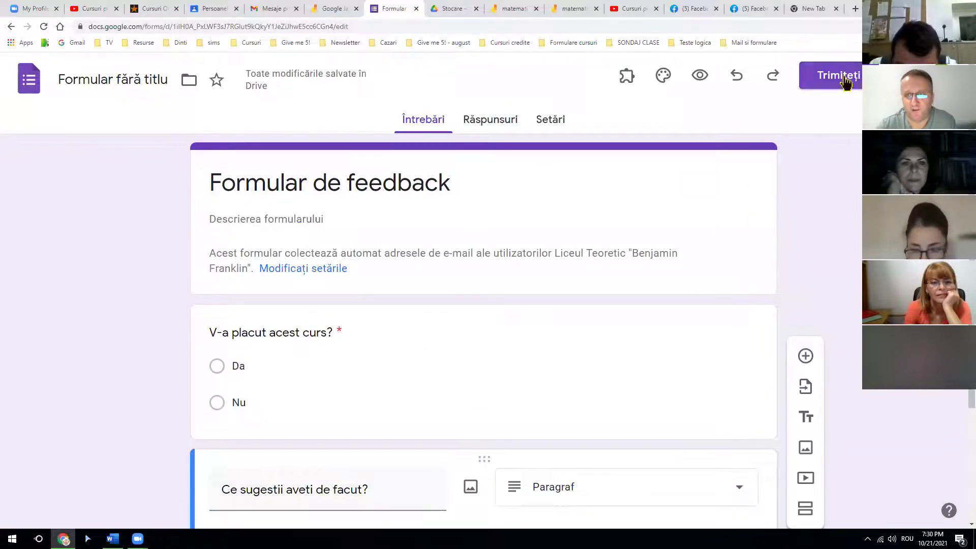
Copy the form's shortened forms.gle link, then view the Răspunsuri page.
left_click(839, 80)
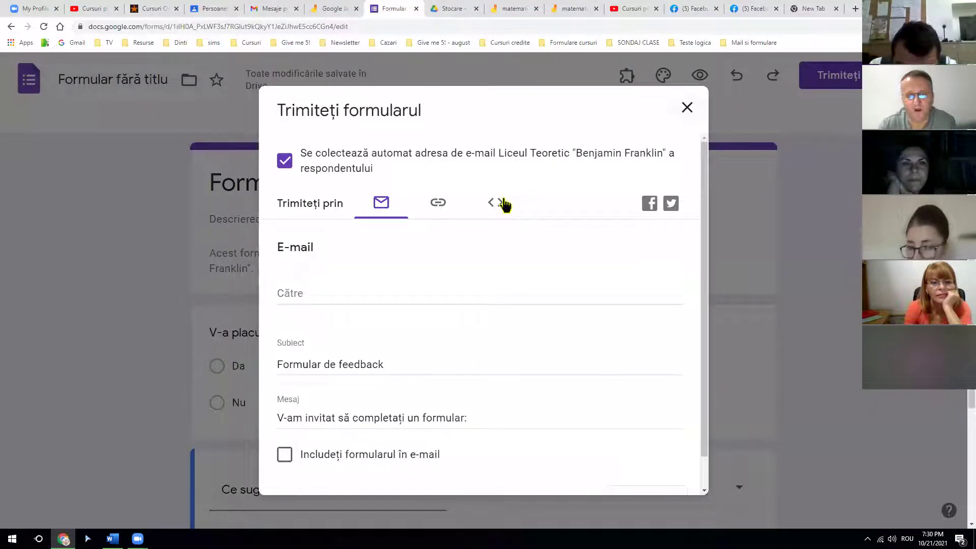
left_click(440, 204)
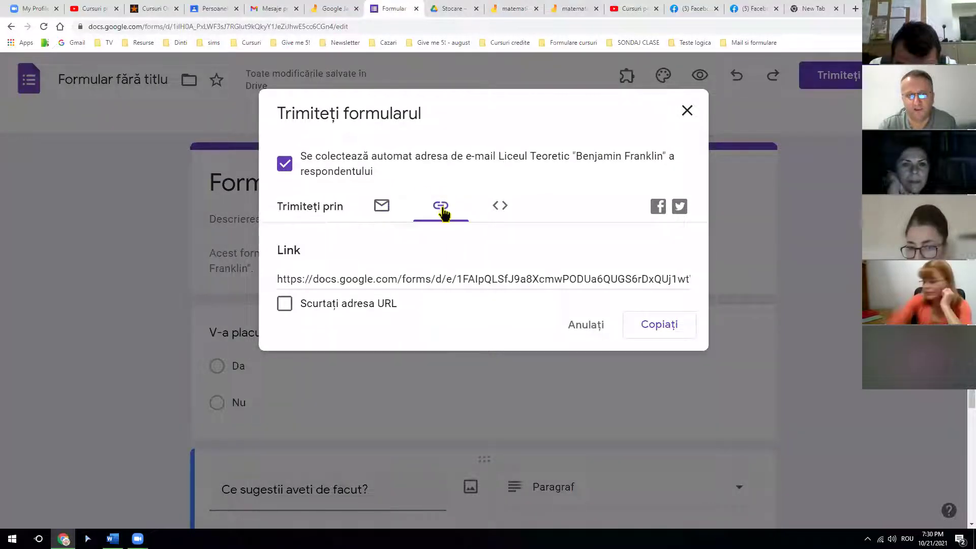
left_click(313, 304)
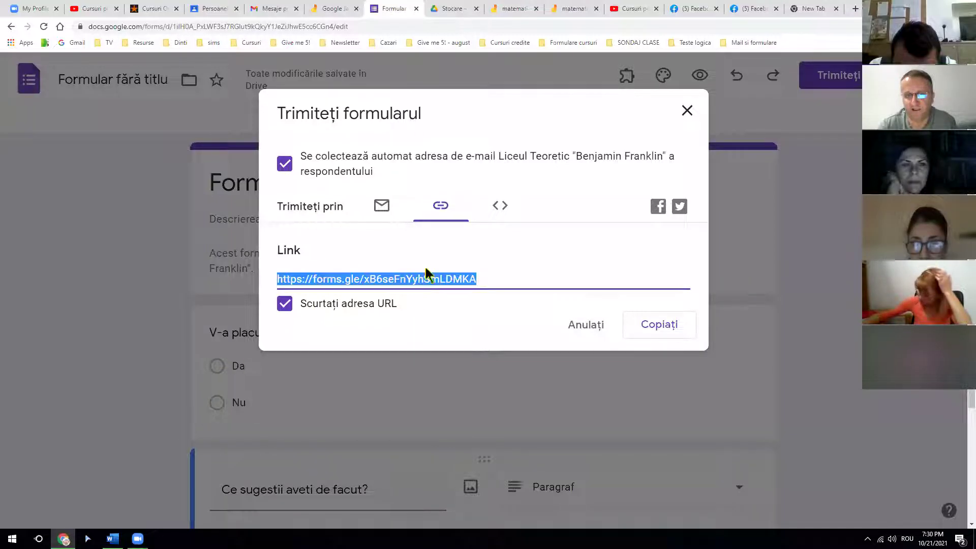
left_click(286, 305)
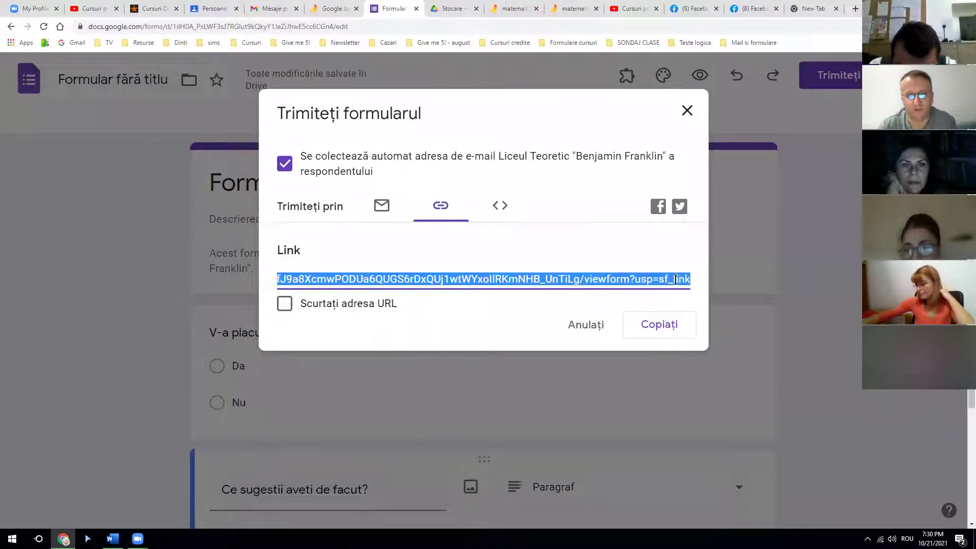
left_click(286, 305)
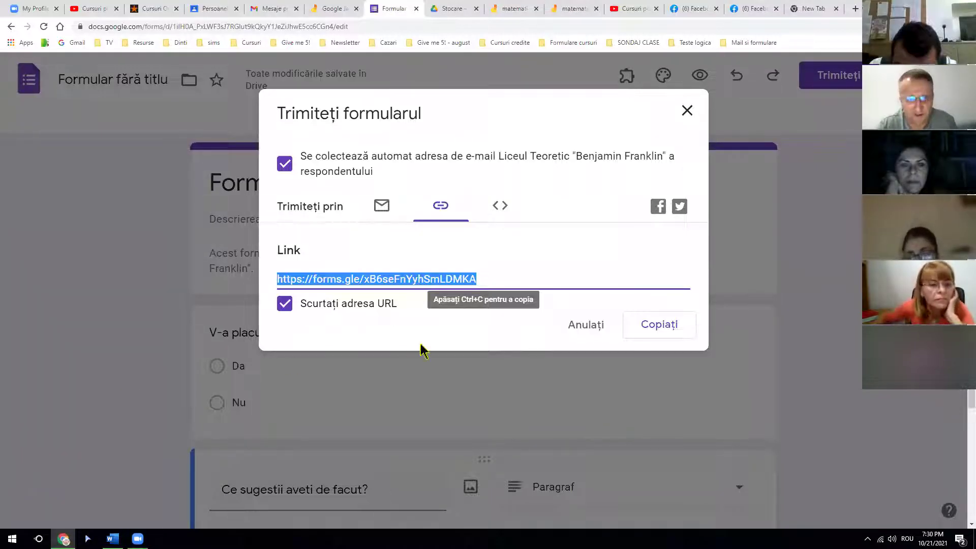
left_click(656, 329)
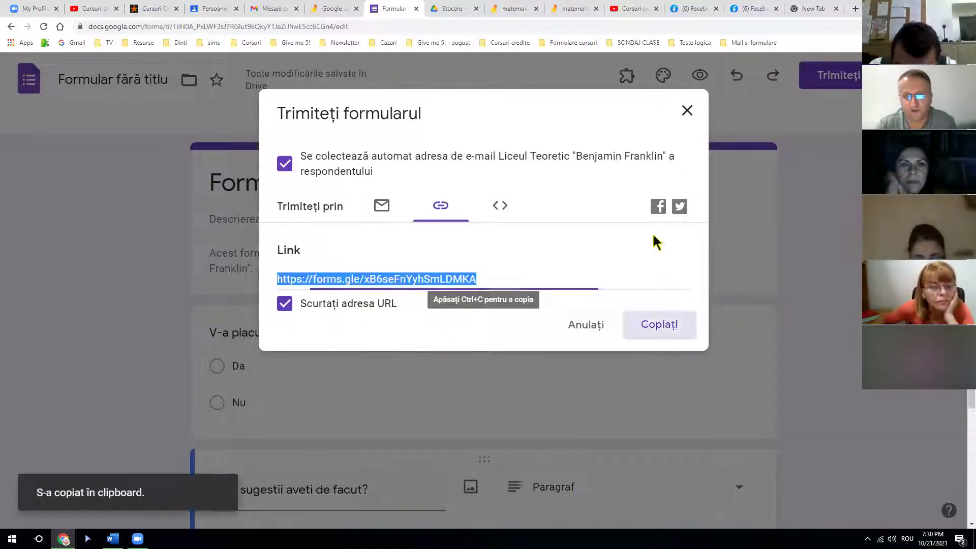
left_click(685, 112)
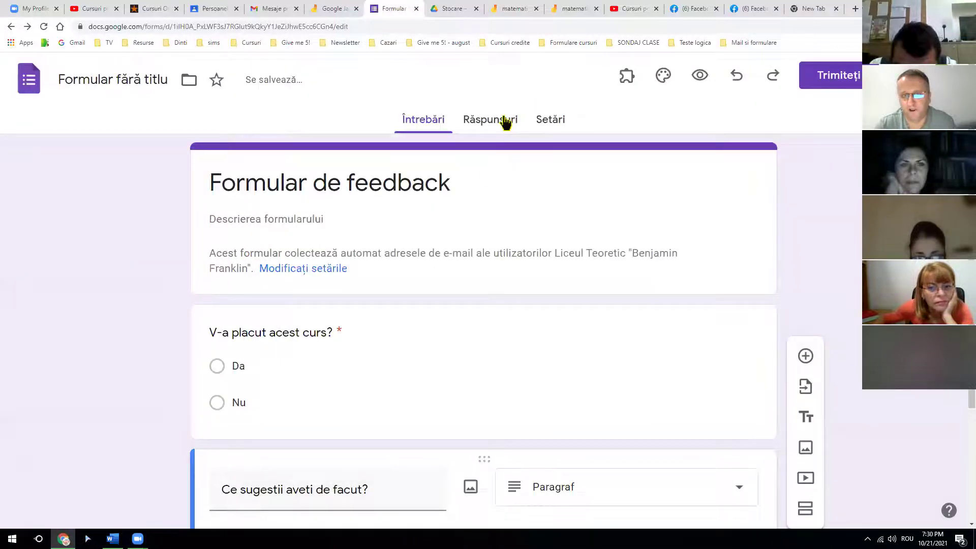
left_click(505, 122)
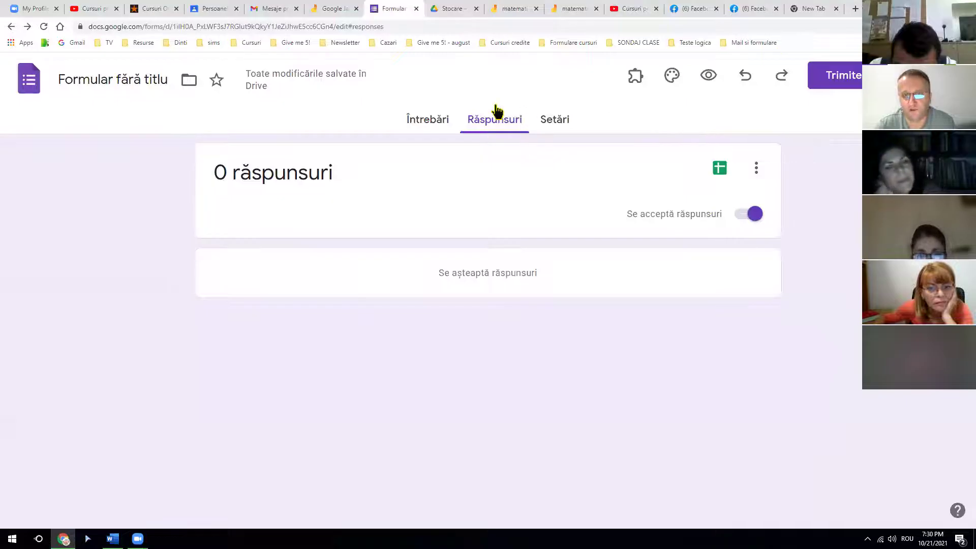
Link responses to a new spreadsheet, Formular fără titlu (răspunsuri).
left_click(720, 167)
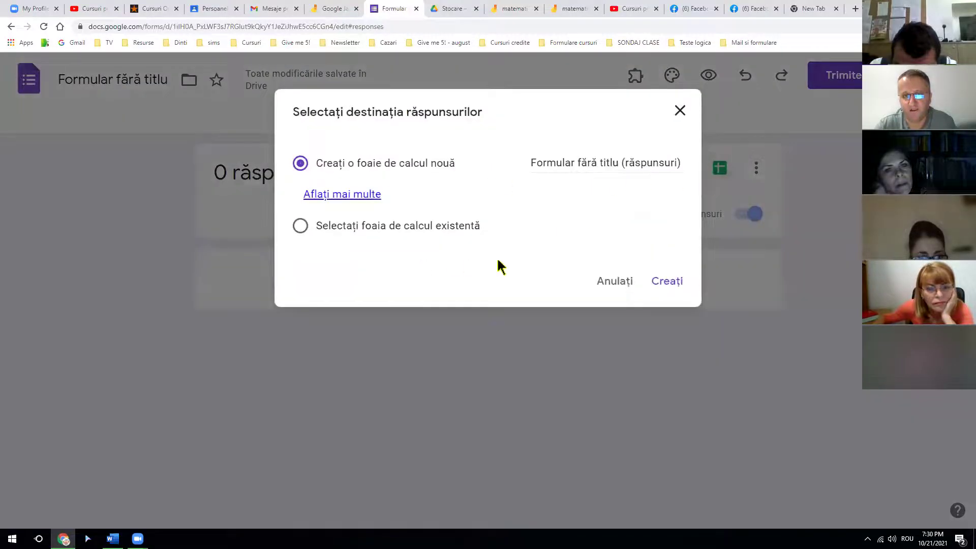
left_click(671, 284)
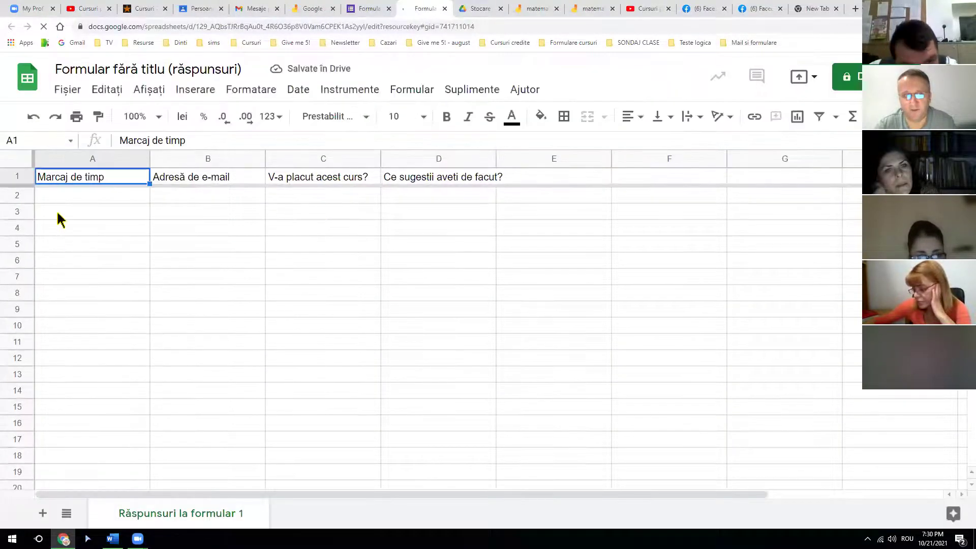
Check the empty response row in the sheet, then switch to the blank New Tab.
left_click(56, 194)
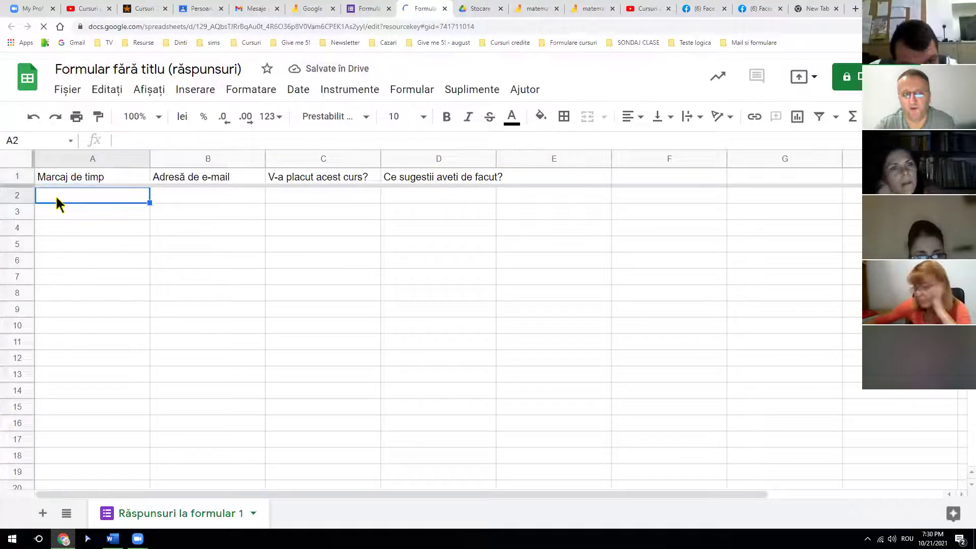
left_click(228, 202)
left_click(323, 202)
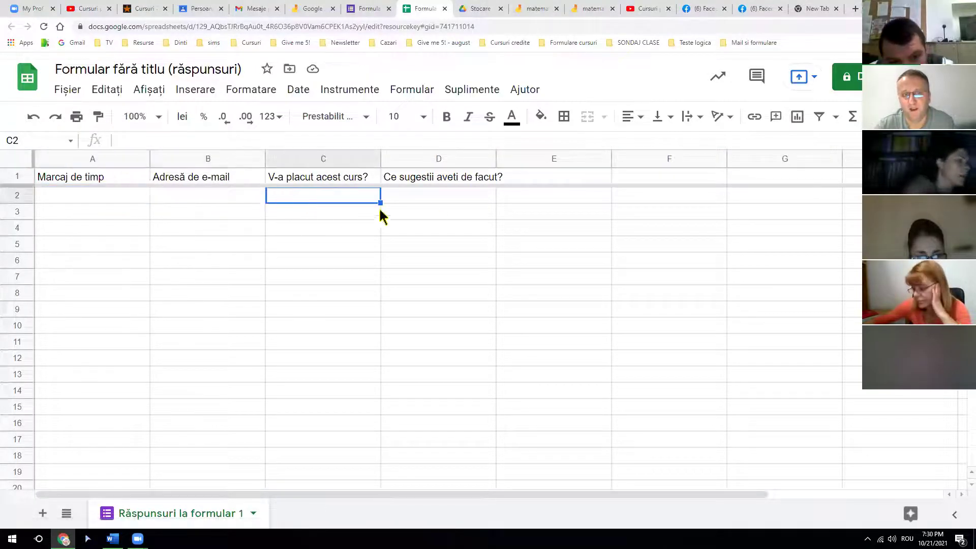
left_click(499, 208)
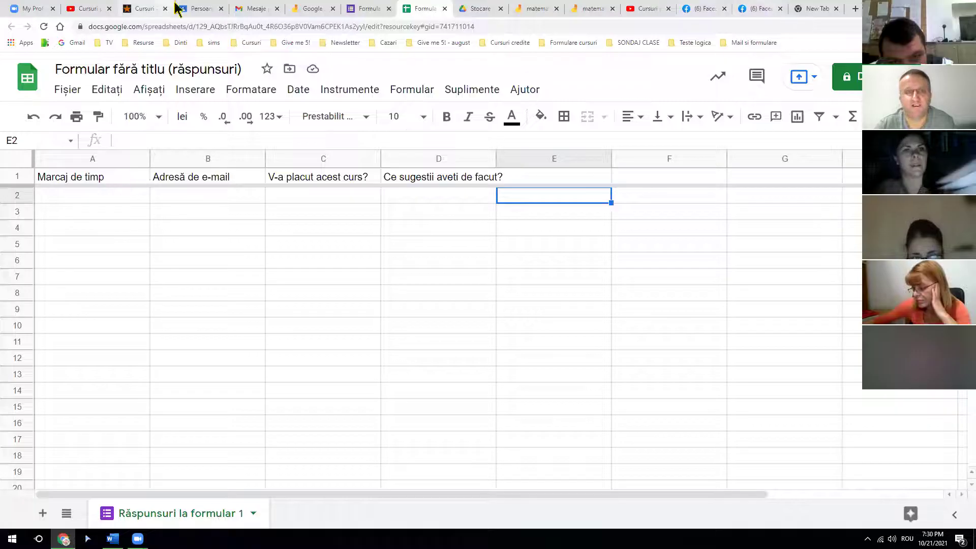
left_click(819, 8)
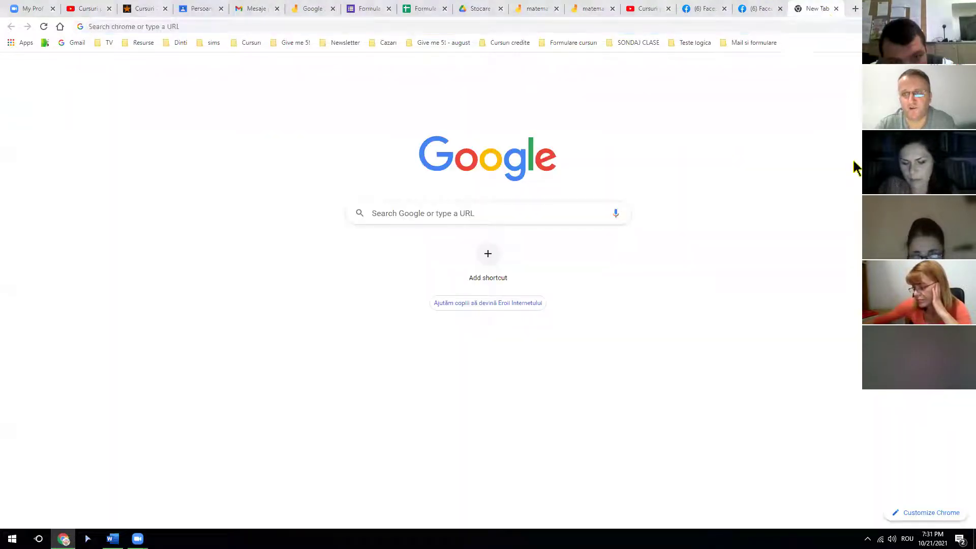
Open the bookmarked Webinar form's 11 responses in their linked spreadsheet.
left_click(753, 43)
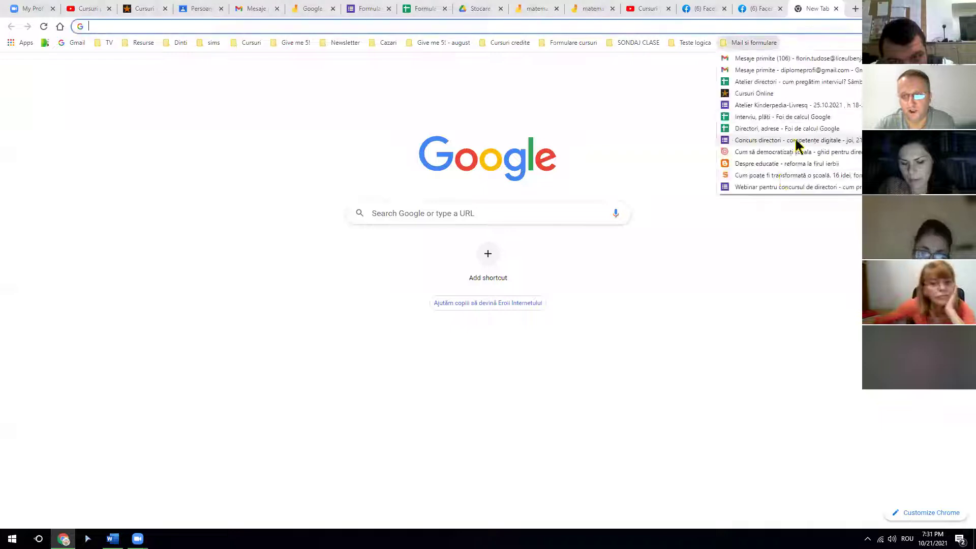
left_click(778, 189)
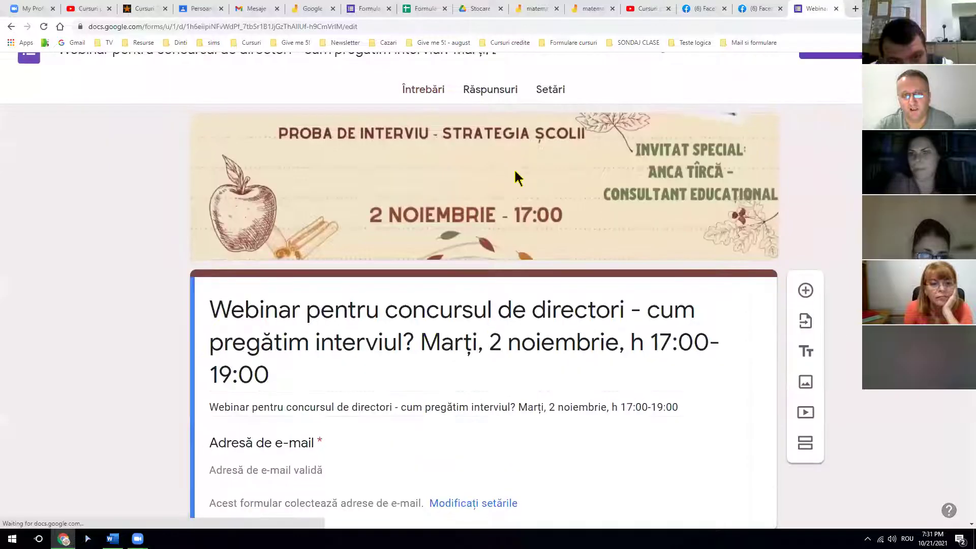
left_click(505, 89)
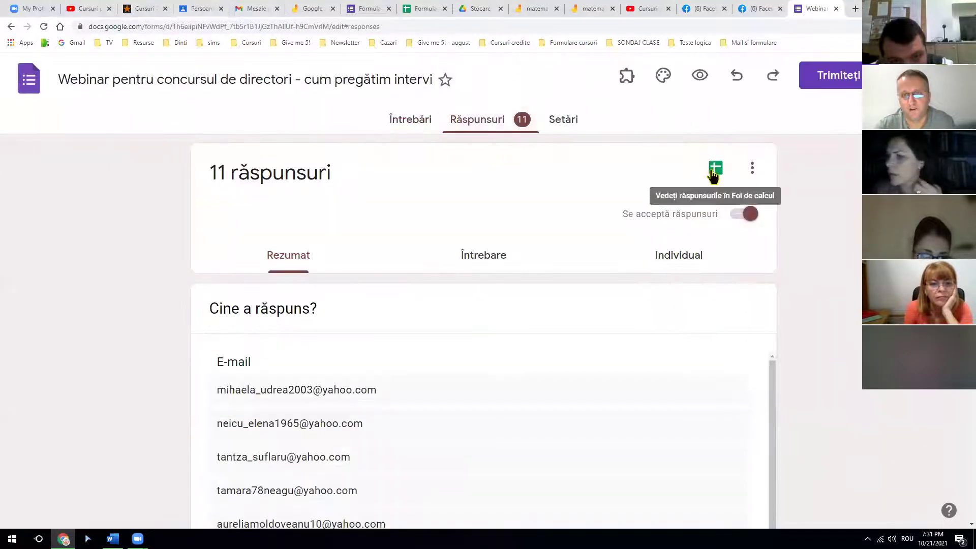
left_click(712, 176)
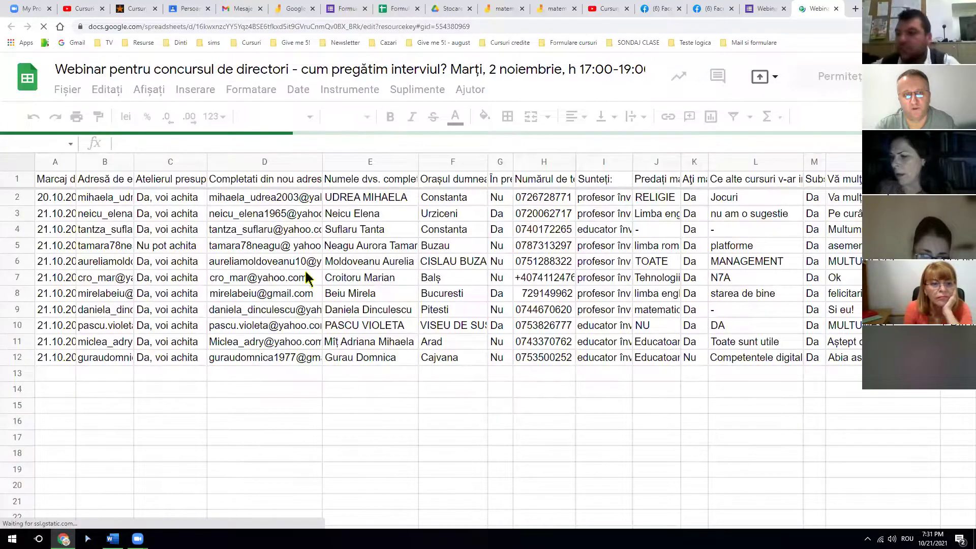
Scroll through the webinar responses sheet, then close its tab.
scroll(661, 257, "down", 2)
scroll(685, 252, "down", 3)
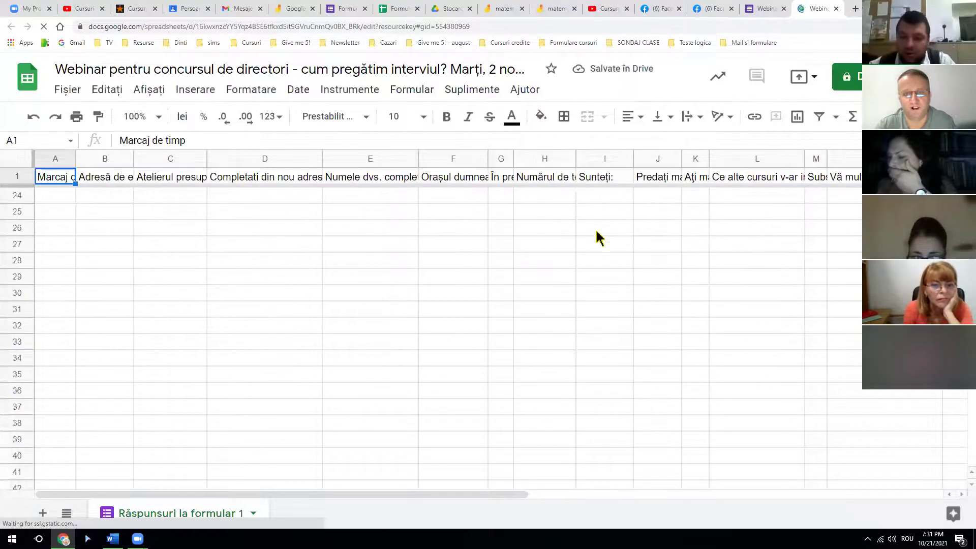
scroll(623, 255, "up", 2)
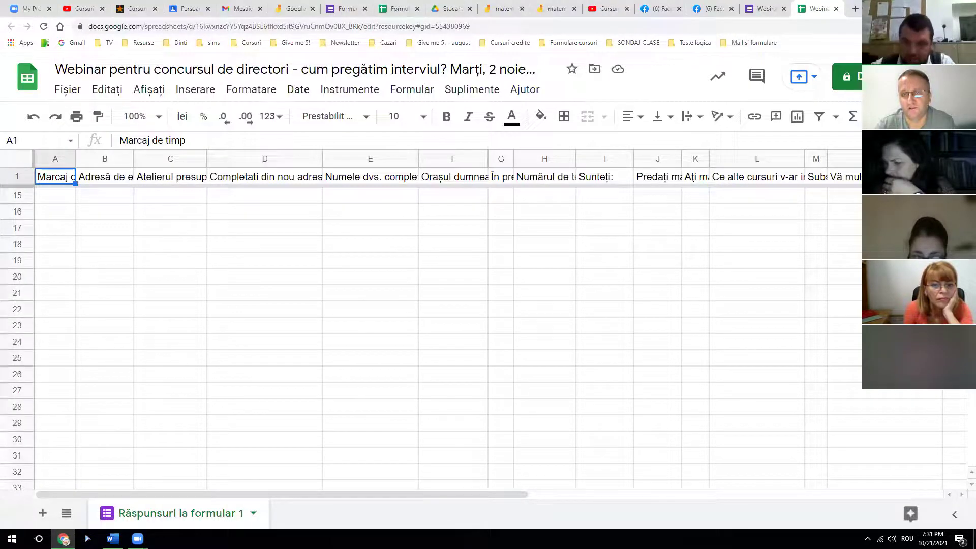
left_click(836, 8)
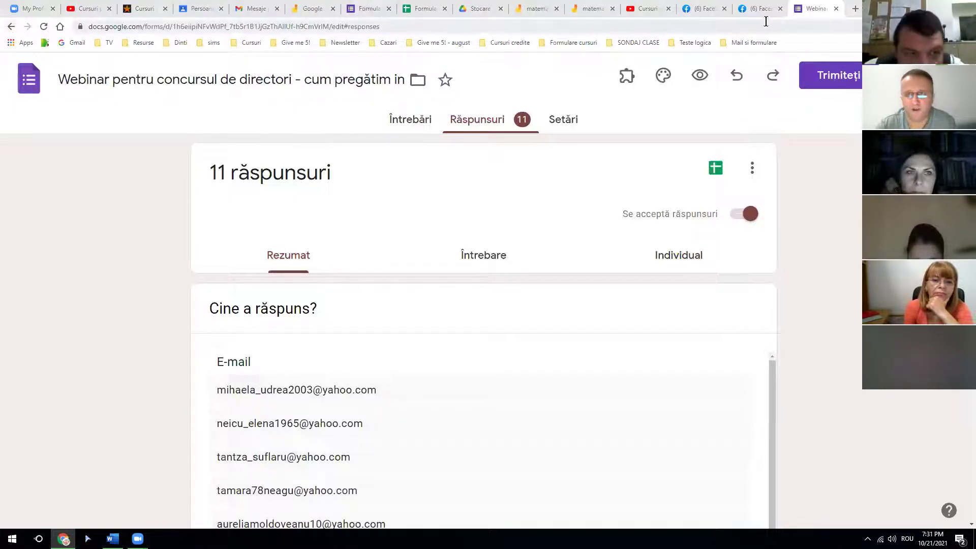
Open and dismiss the form's More menu, then switch to the YouTube channel tab.
left_click(887, 75)
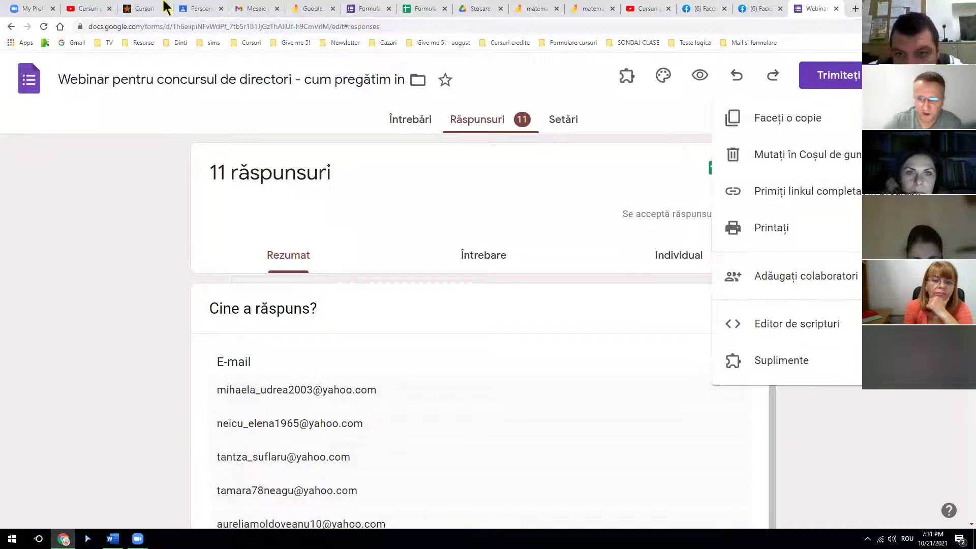
key("Escape")
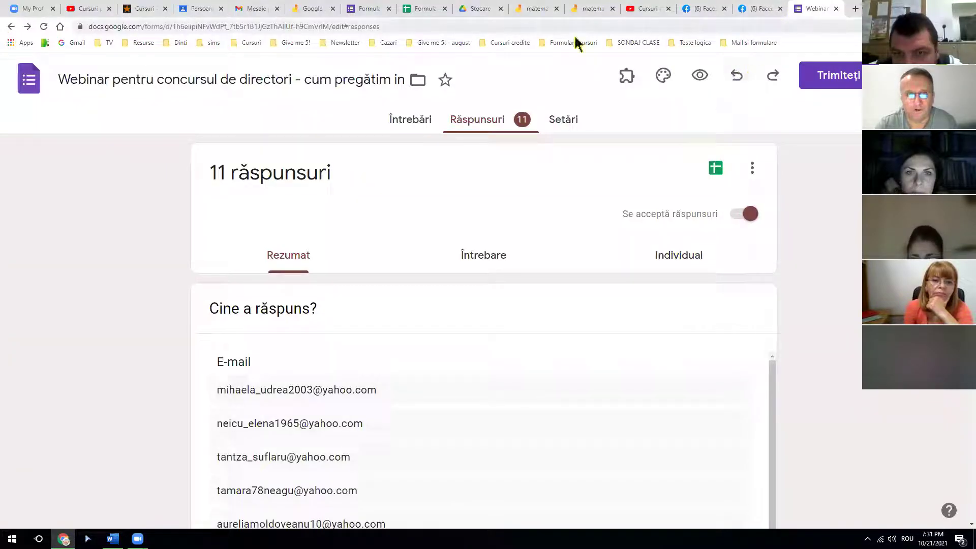
left_click(86, 8)
Open Google Classroom with the teacher account and enter the Logică Clasa a IX-a A class.
left_click(197, 9)
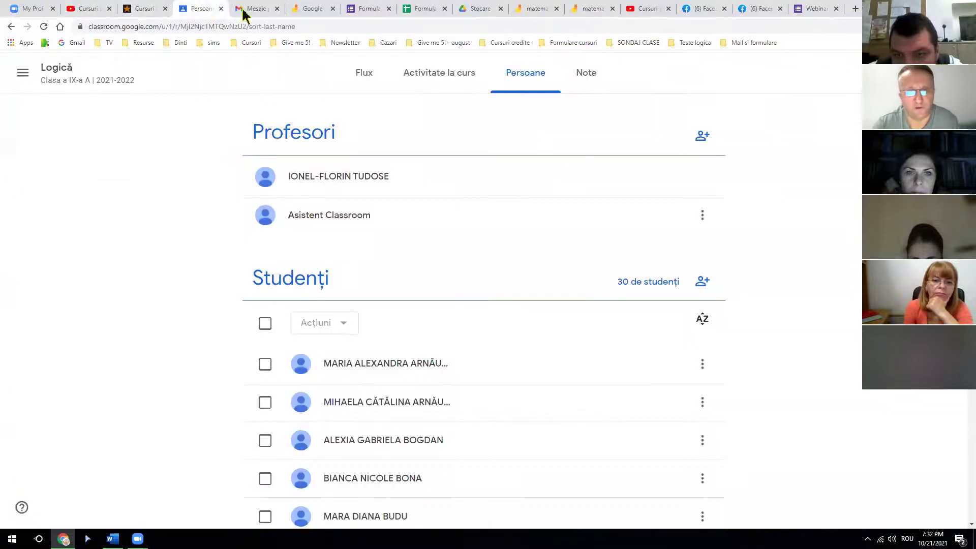
left_click(930, 73)
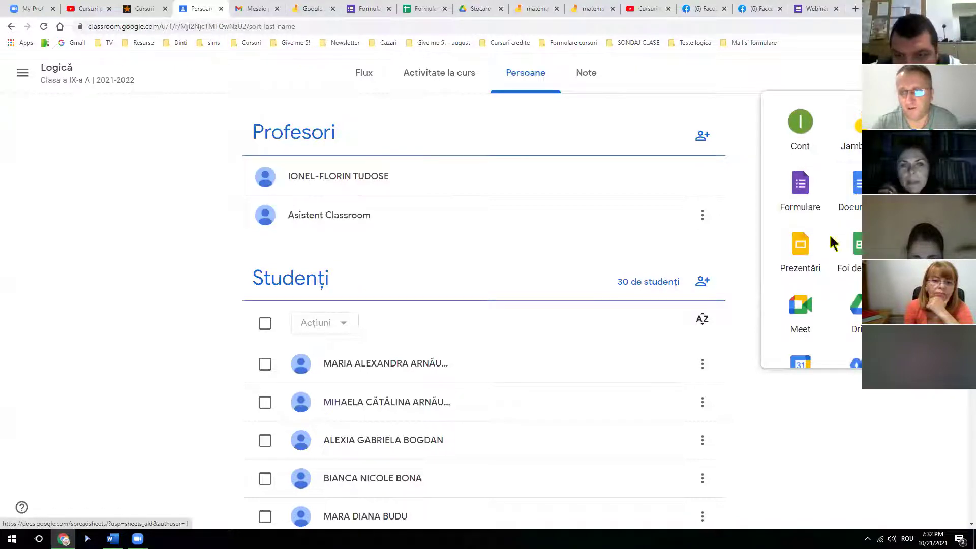
scroll(870, 229, "down", 3)
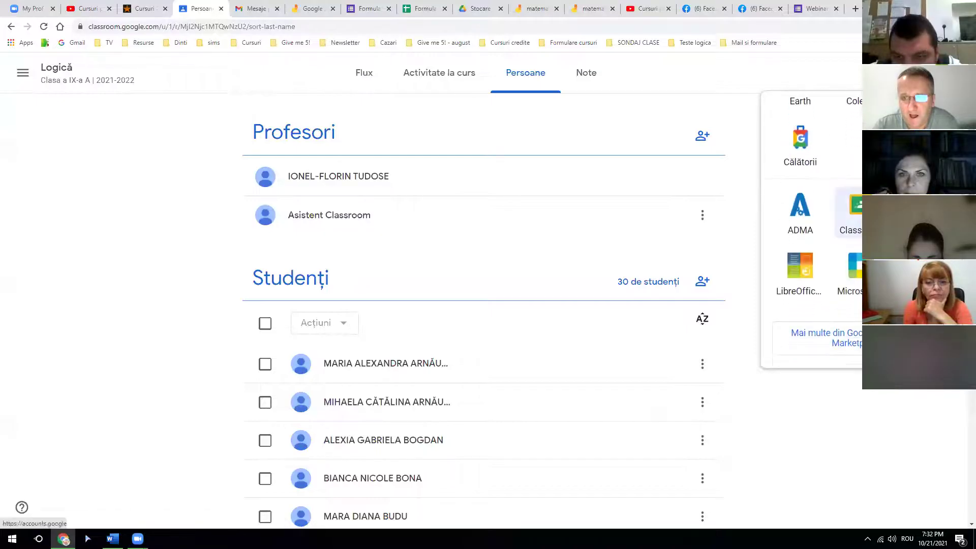
left_click(849, 252)
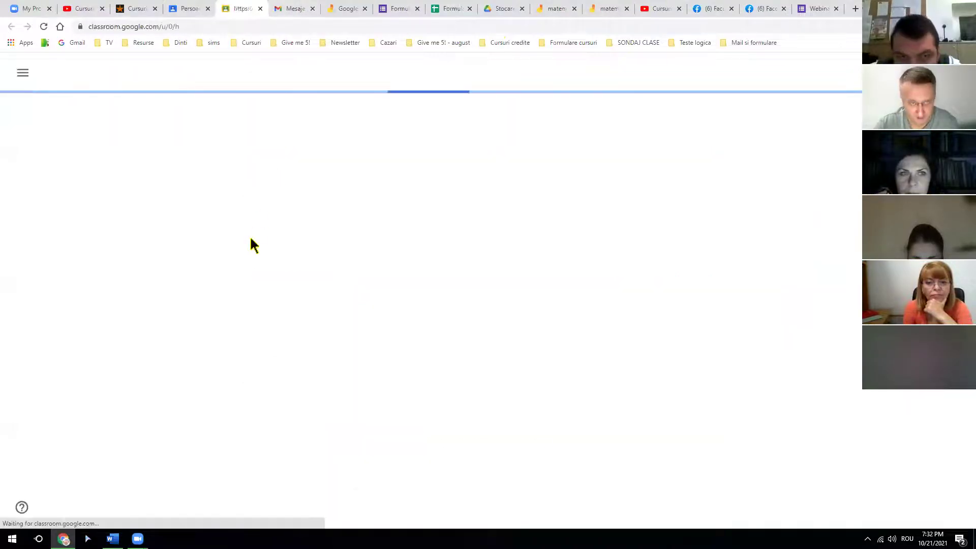
left_click(483, 459)
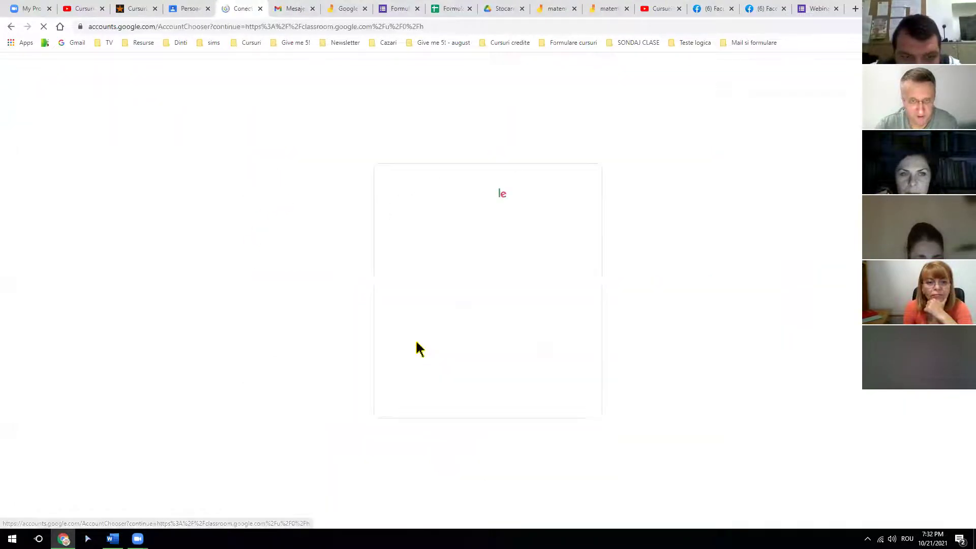
left_click(462, 262)
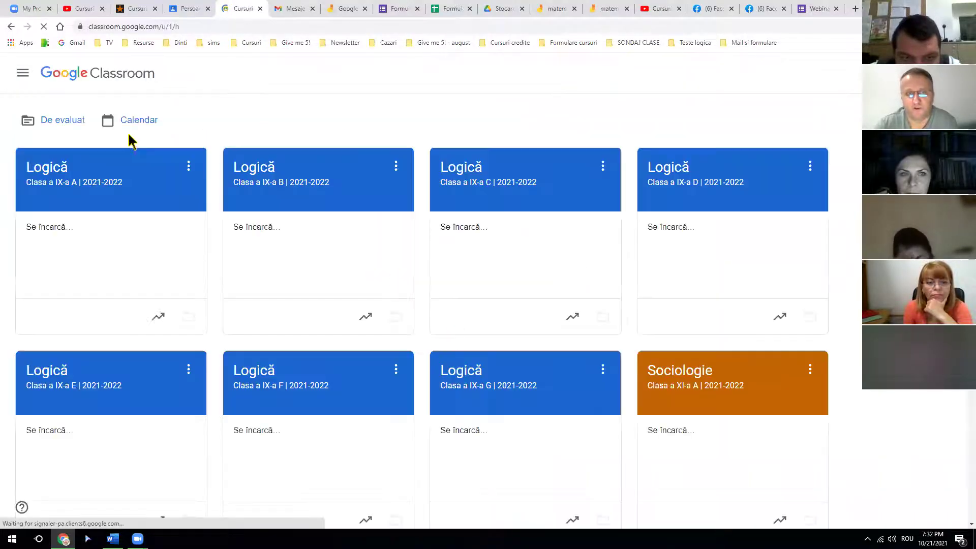
left_click(68, 186)
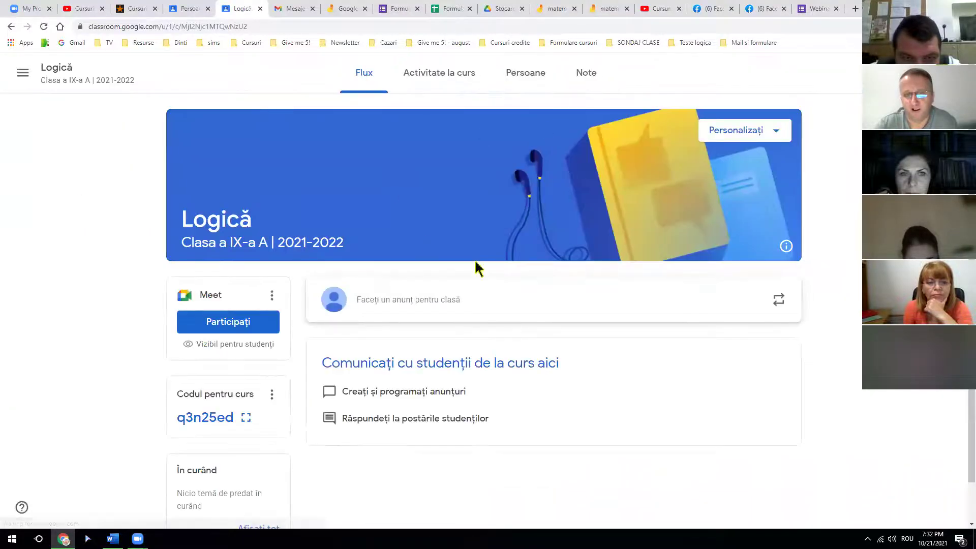
Apply the red book gallery image as the Logică Clasa a IX-a A header theme.
left_click(776, 132)
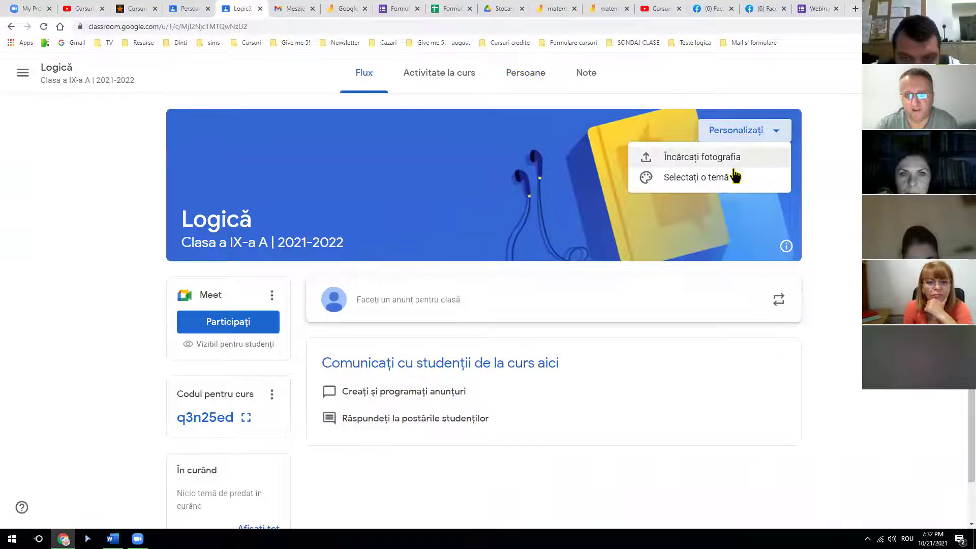
left_click(757, 178)
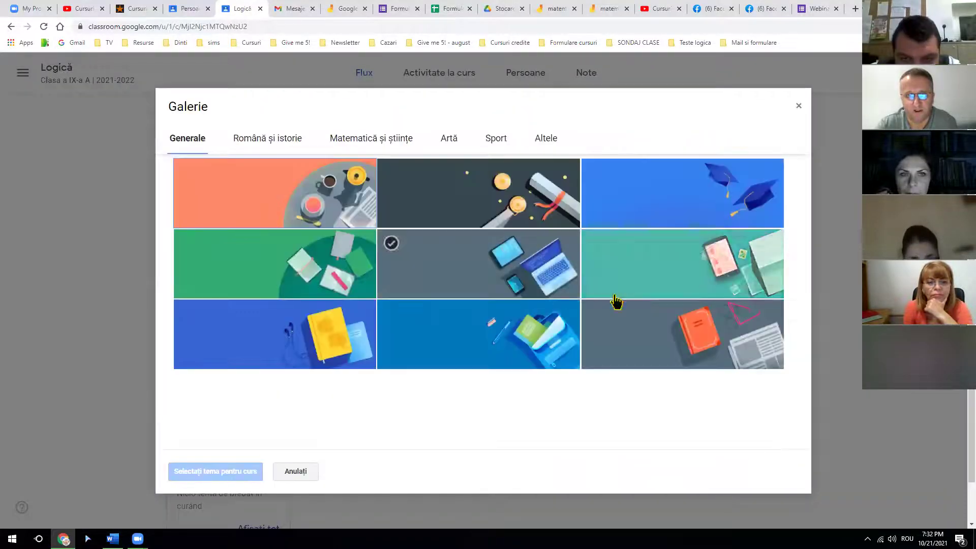
left_click(592, 310)
left_click(217, 477)
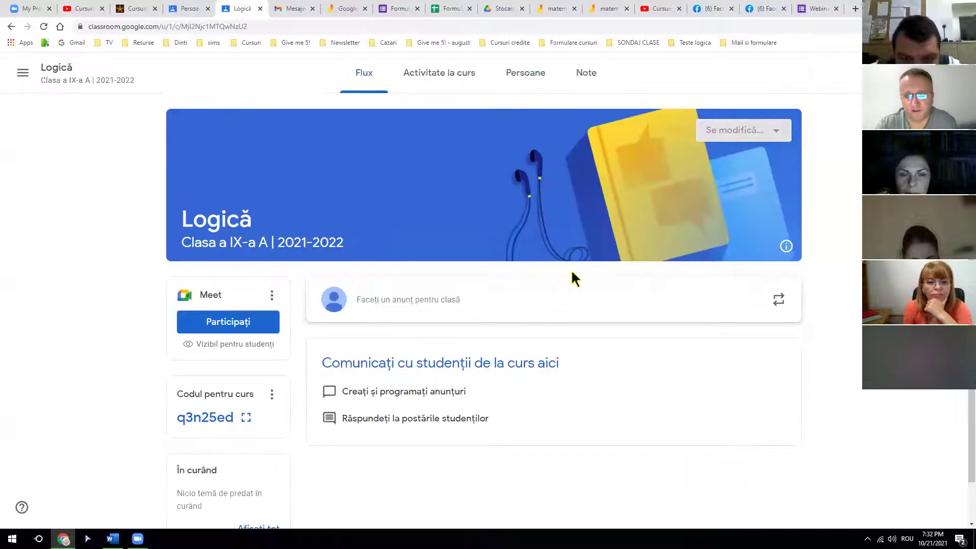
Start uploading a custom header photo, then cancel the upload.
left_click(743, 131)
left_click(708, 162)
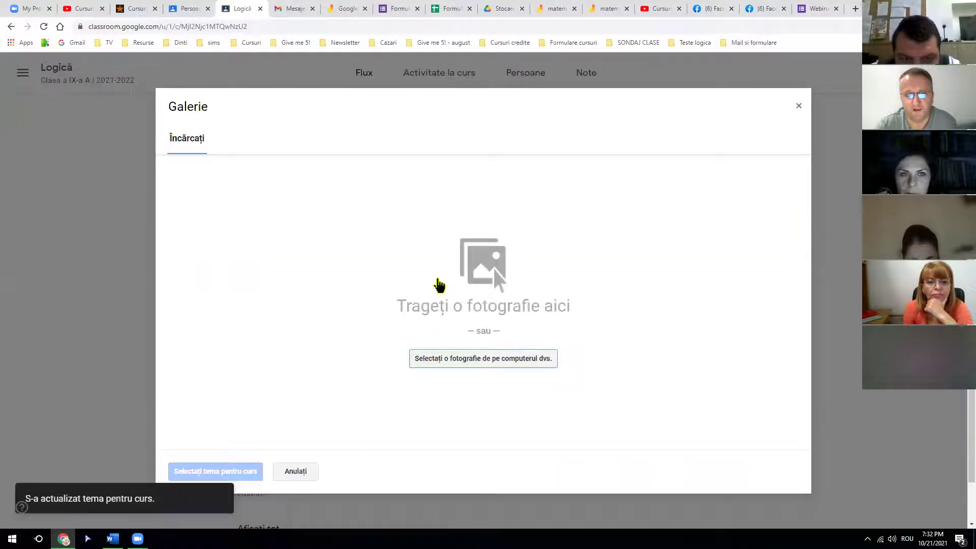
left_click(295, 471)
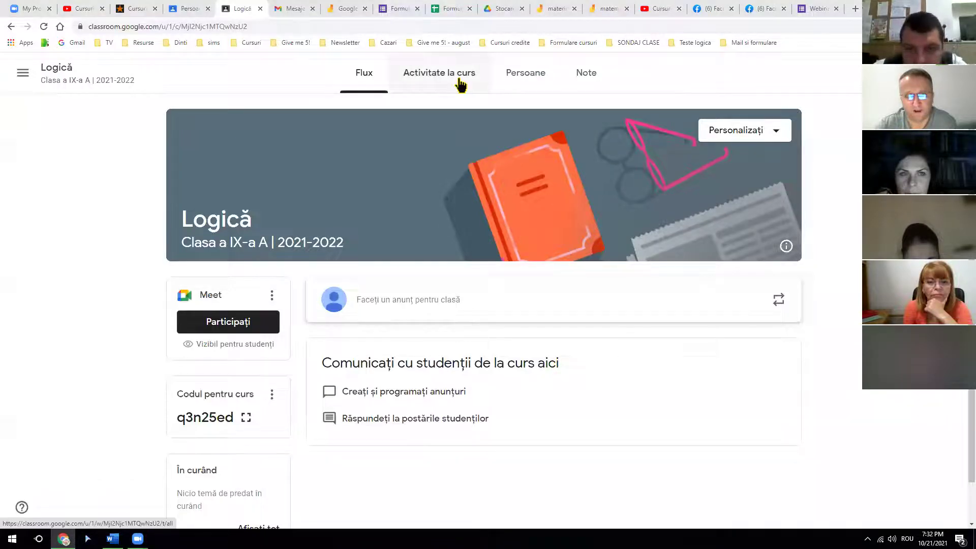
left_click(23, 72)
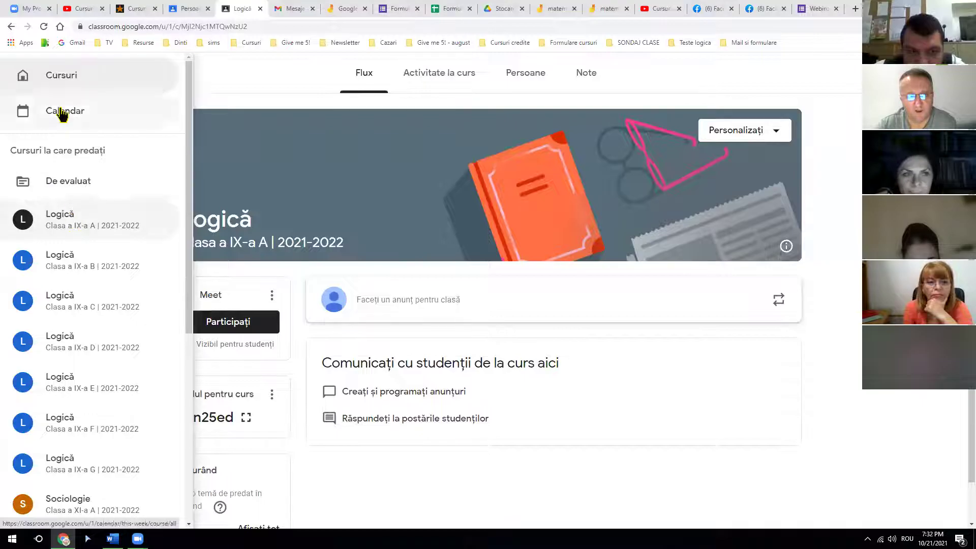
From the Cursuri overview, archive the Logică IX-a A class through its card menu and confirm.
left_click(60, 76)
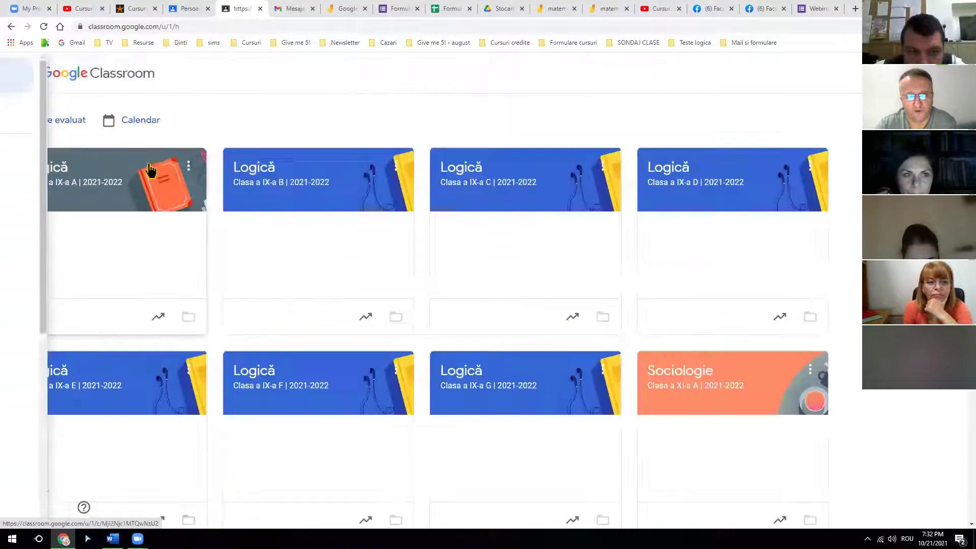
left_click(187, 167)
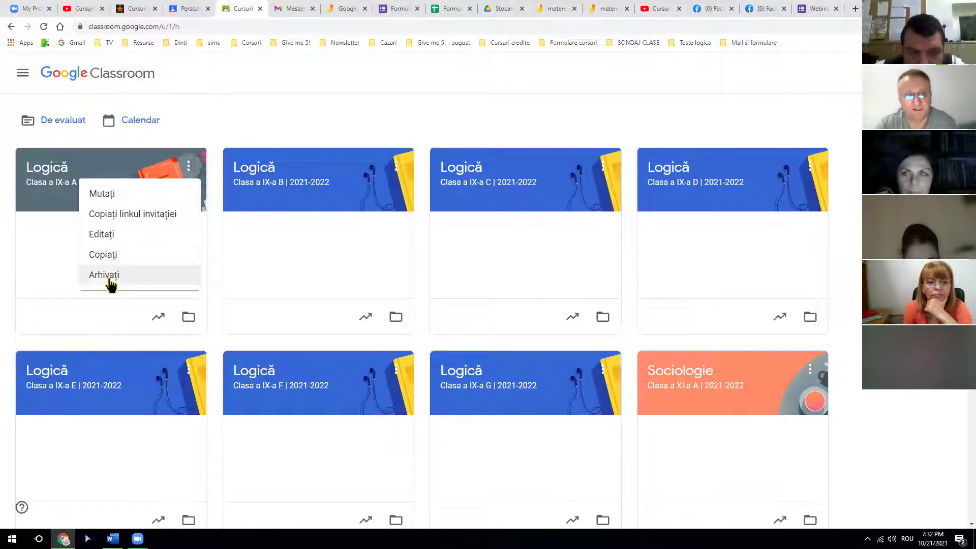
left_click(112, 278)
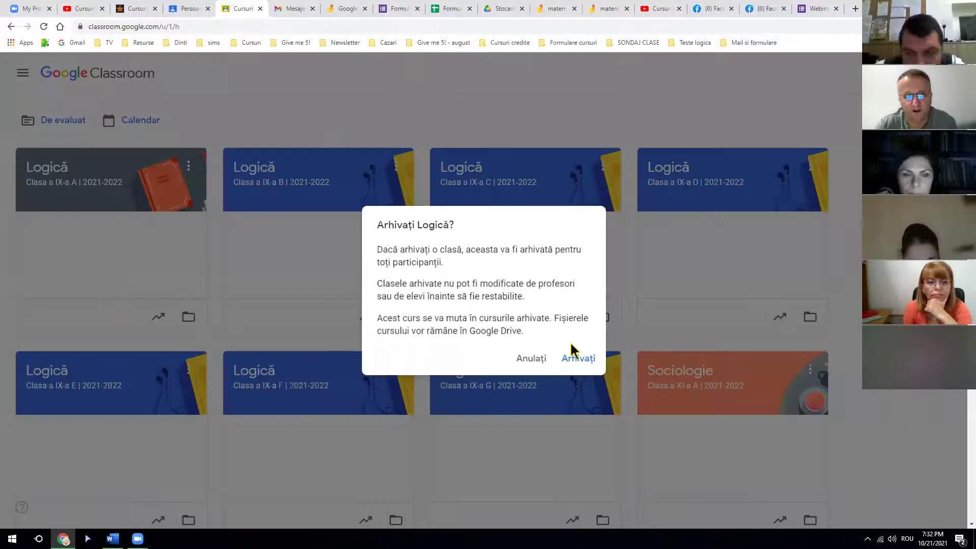
left_click(579, 358)
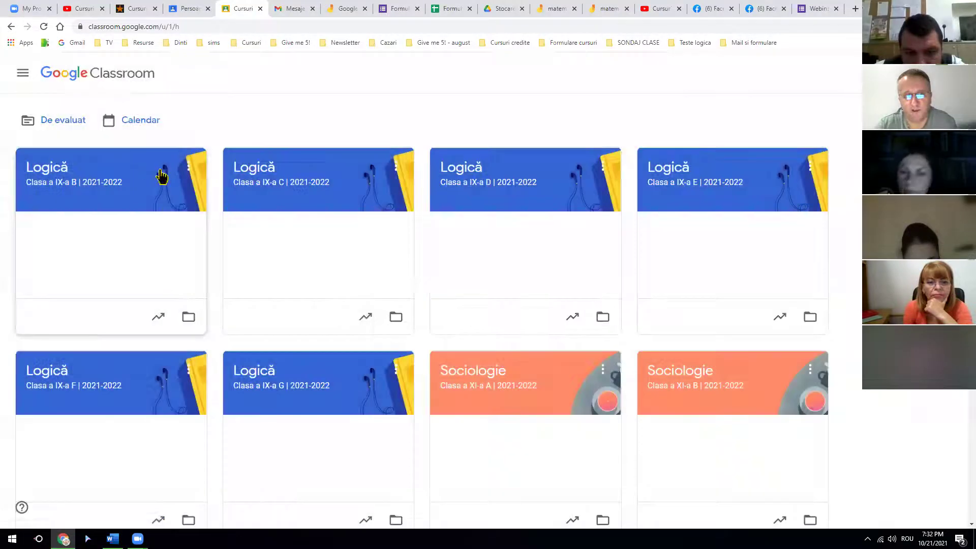
Restore the Logică IX-a A class from Cursuri arhivate using its card menu and confirm Restabiliți.
left_click(23, 74)
scroll(48, 339, "down", 10)
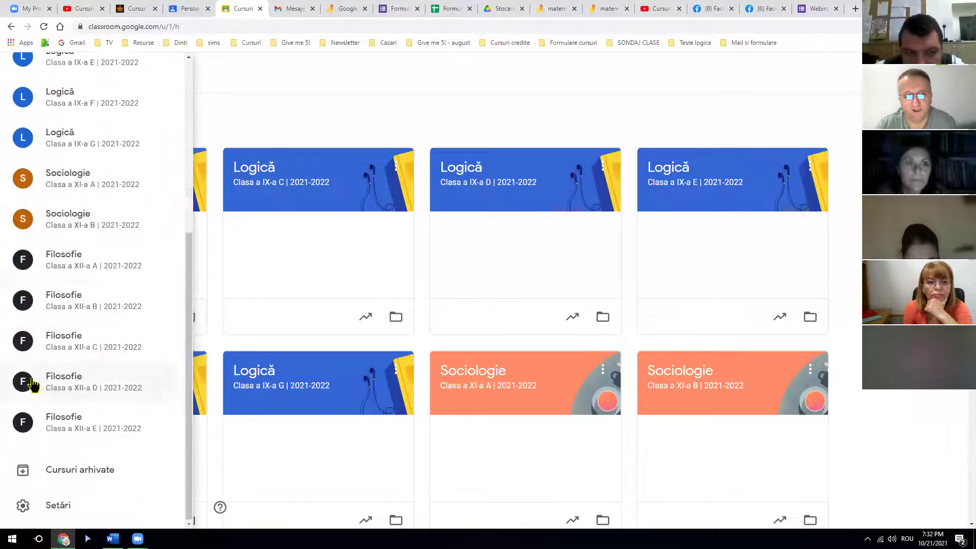
left_click(31, 472)
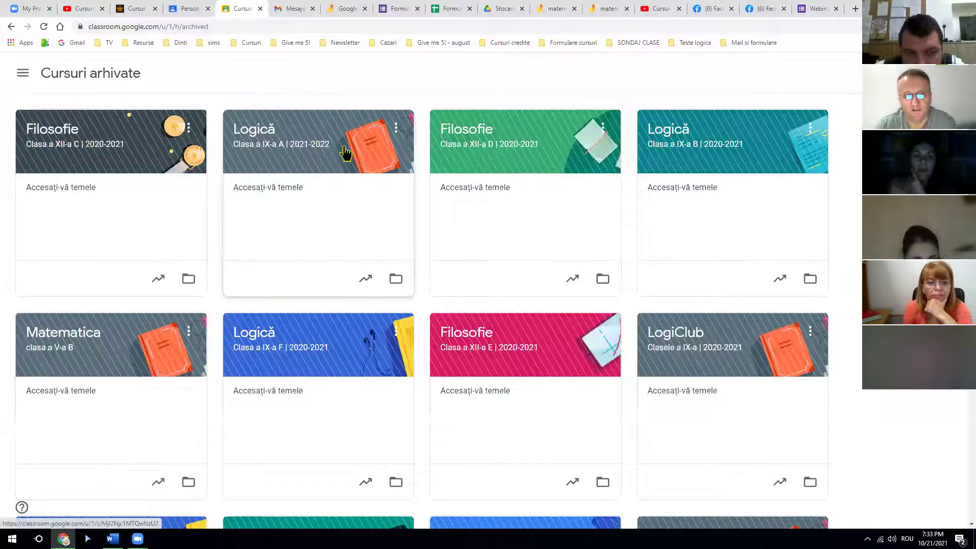
left_click(396, 132)
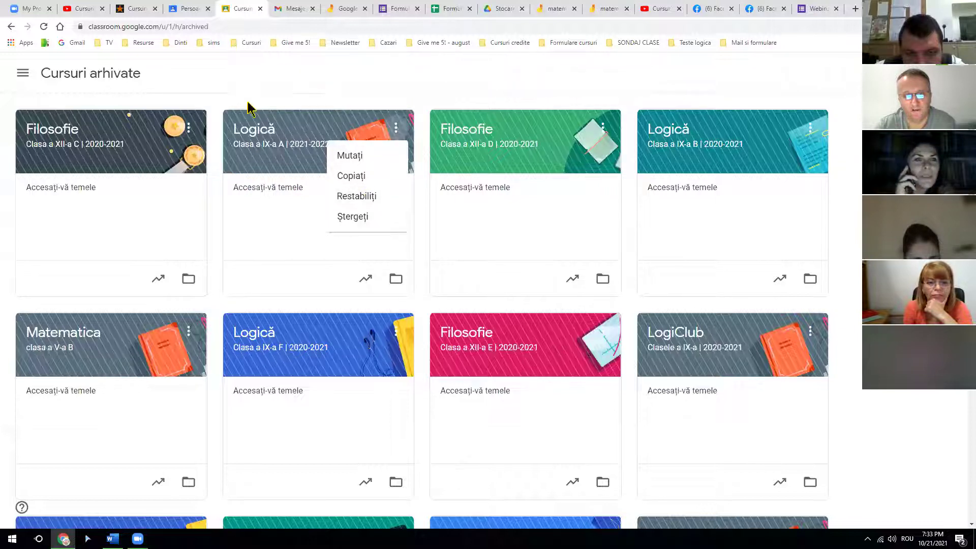
scroll(571, 223, "down", 5)
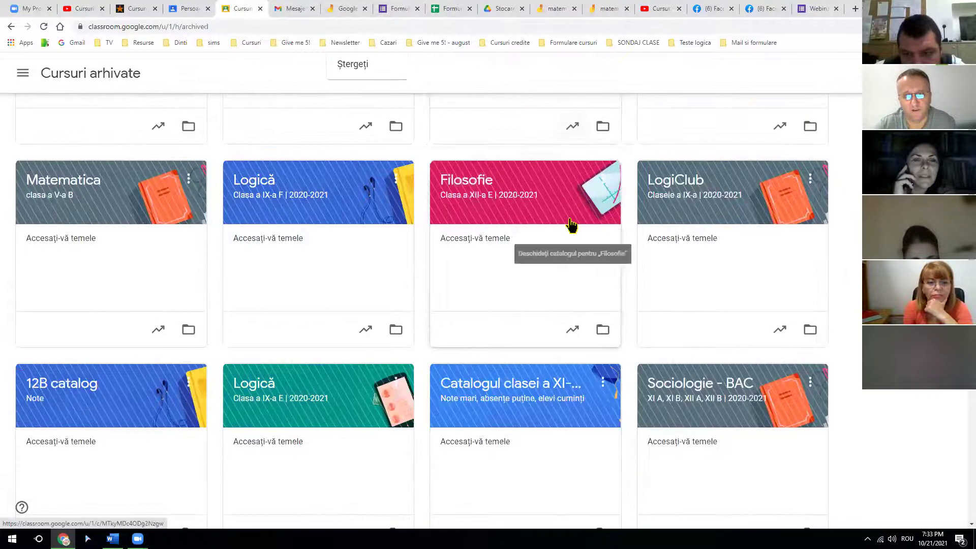
scroll(397, 295, "down", 10)
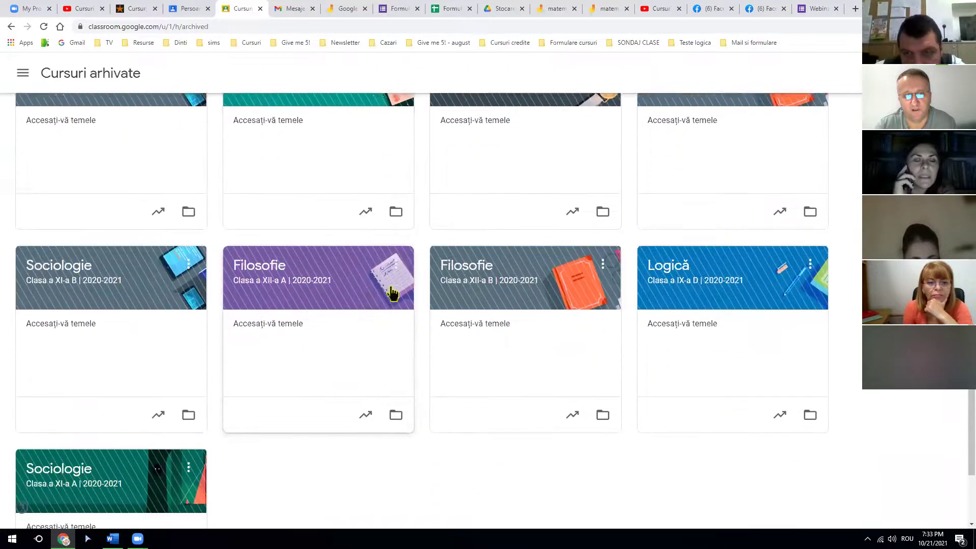
scroll(388, 288, "up", 15)
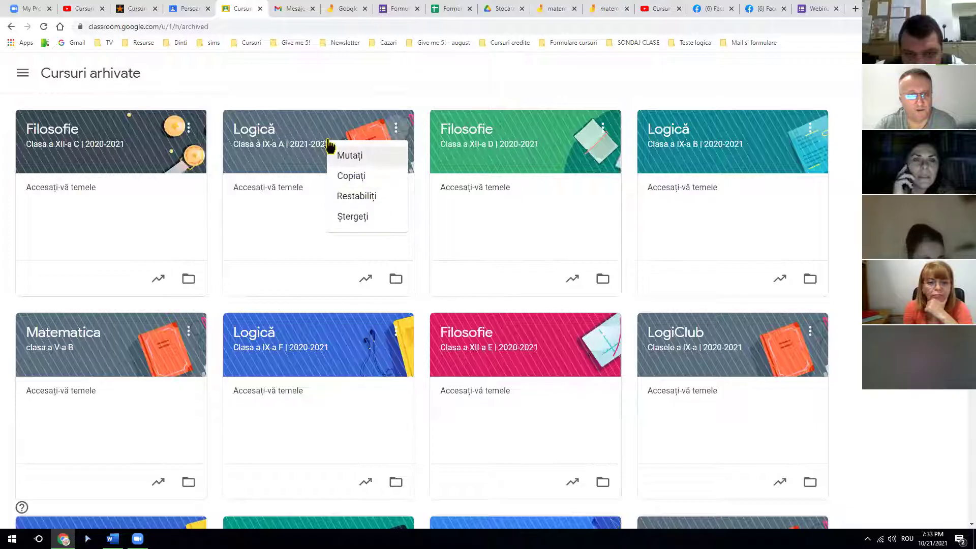
left_click(372, 201)
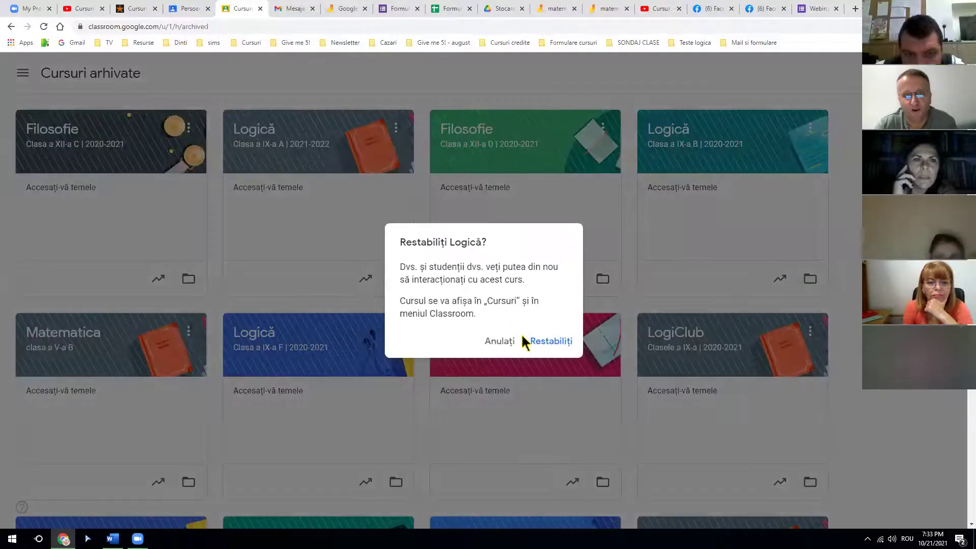
left_click(558, 343)
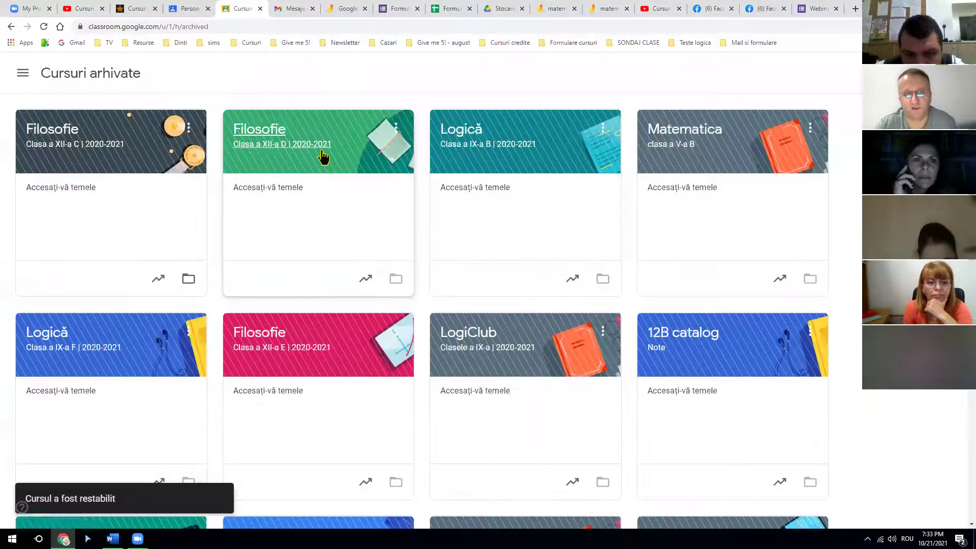
left_click(22, 73)
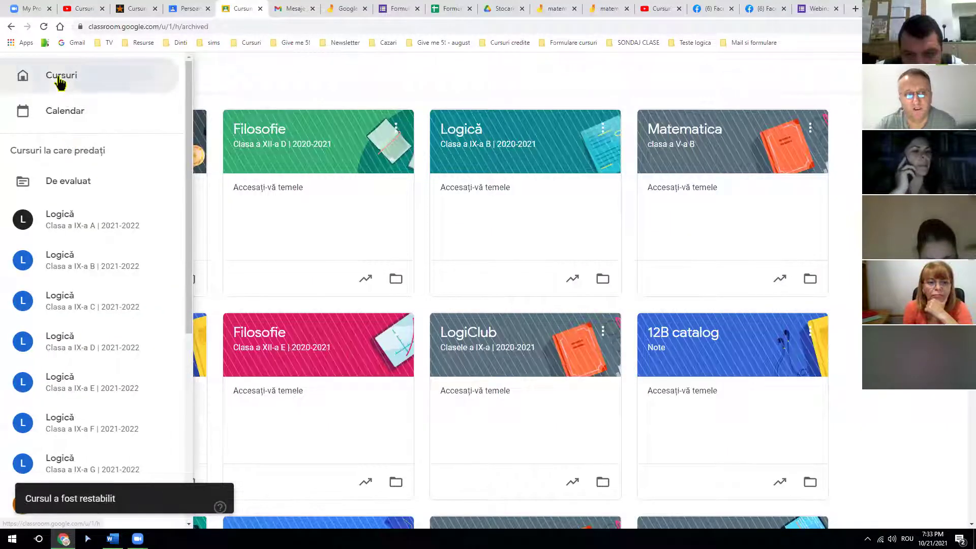
Open the Logică Clasa a IX-a A Activitate la curs page and create a new Material.
left_click(28, 79)
scroll(153, 223, "up", 10)
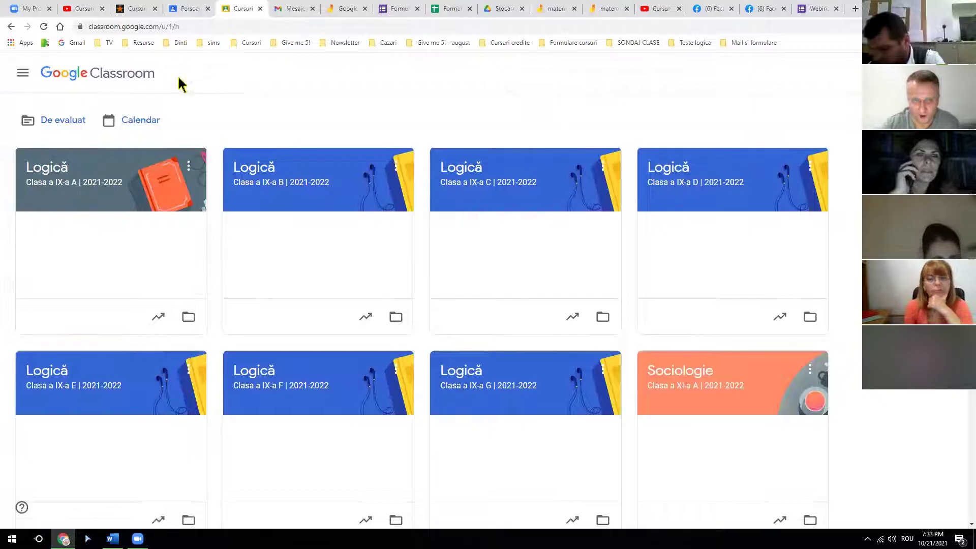
left_click(58, 190)
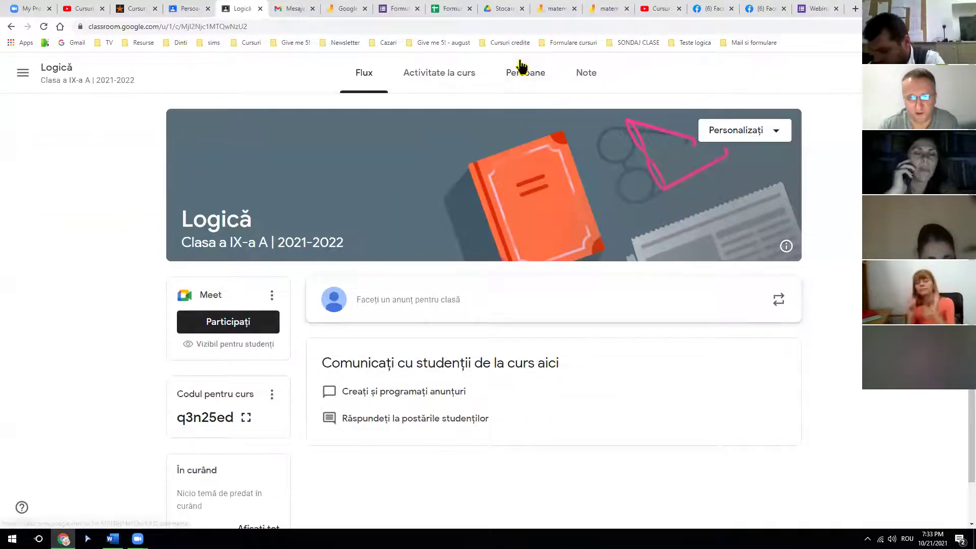
left_click(429, 86)
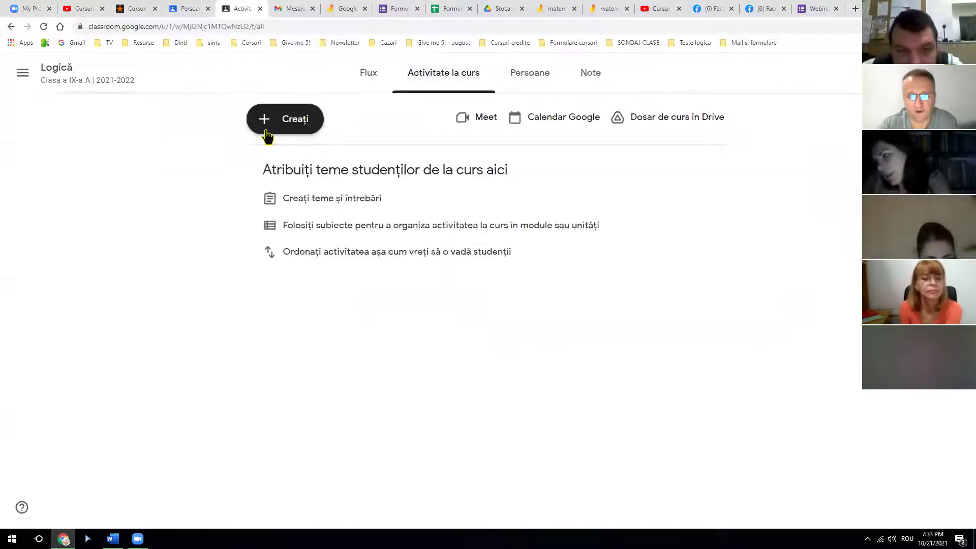
left_click(264, 127)
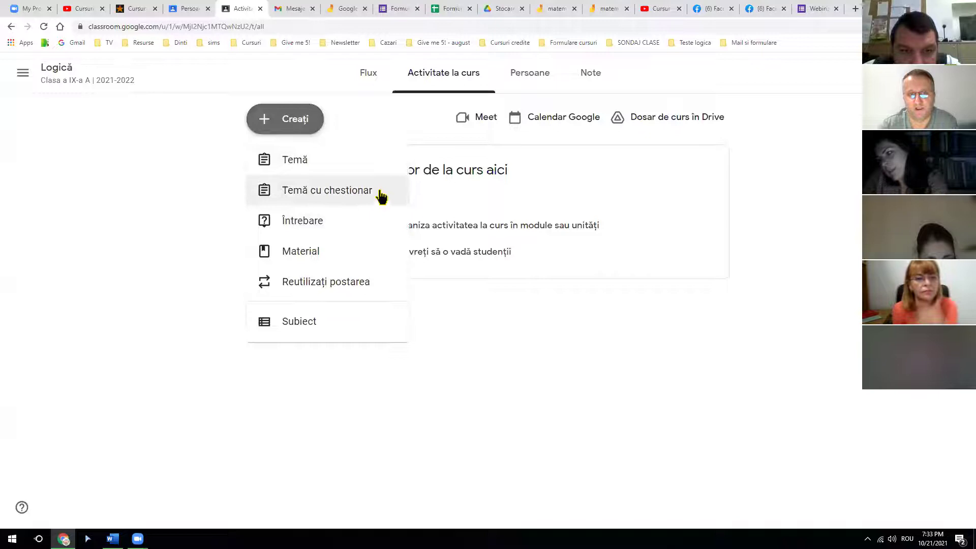
left_click(308, 254)
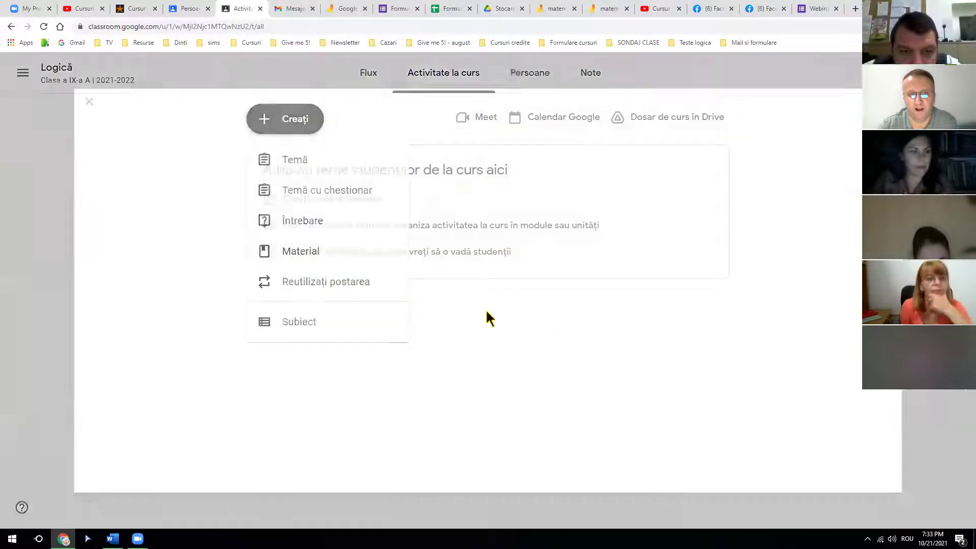
Enter the title 'sdsa' and the description 'dsd', leaving the class selection unchanged.
type("sdsa")
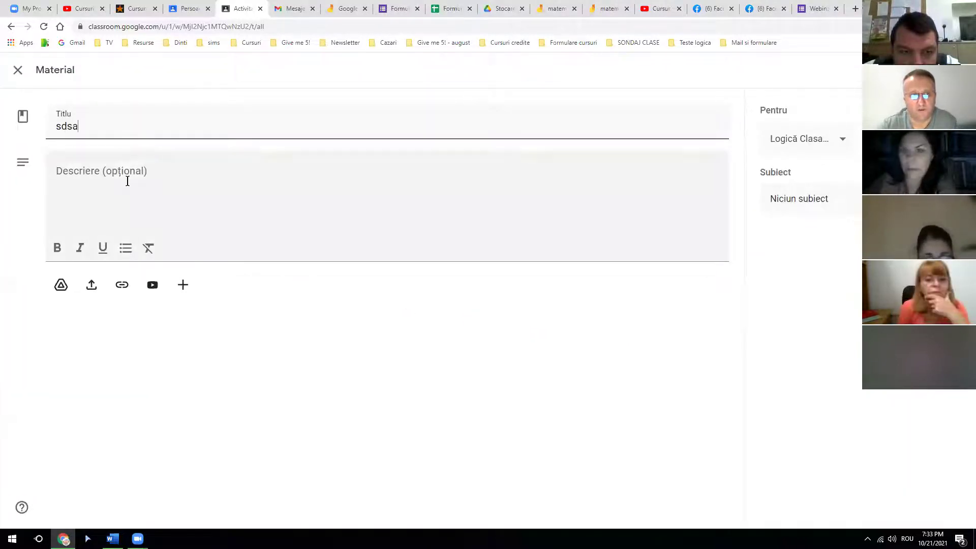
left_click(127, 181)
type("dsds")
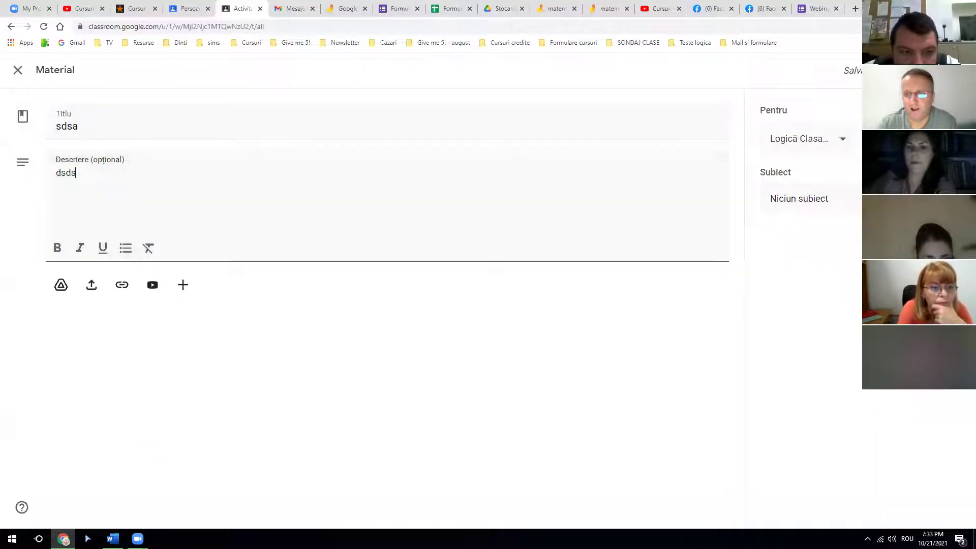
left_click(842, 140)
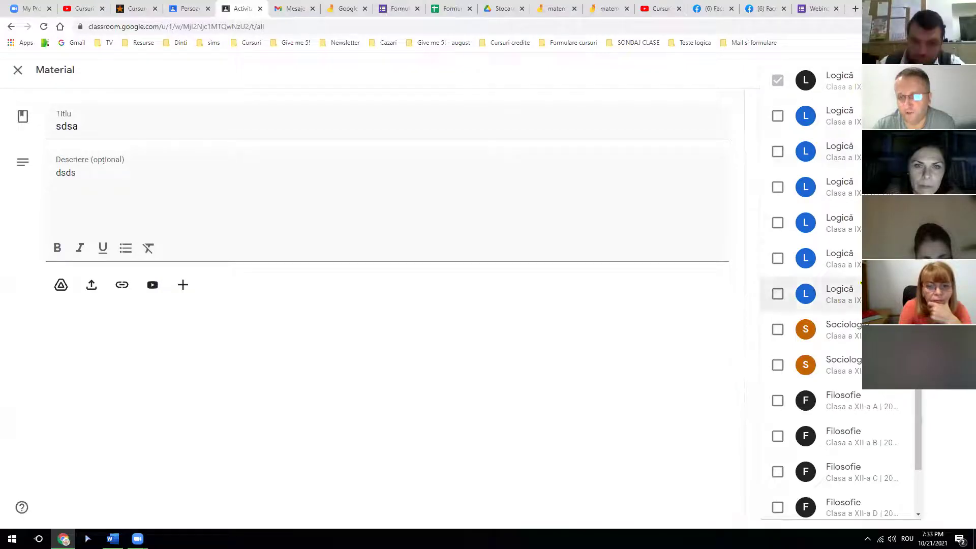
left_click(751, 331)
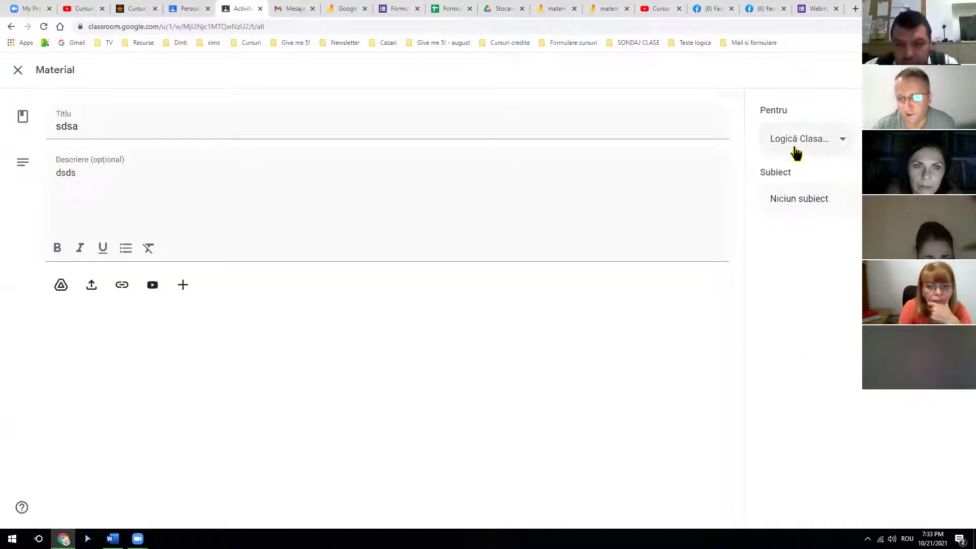
Address the material to five chosen students, then begin replacing the old title.
left_click(895, 139)
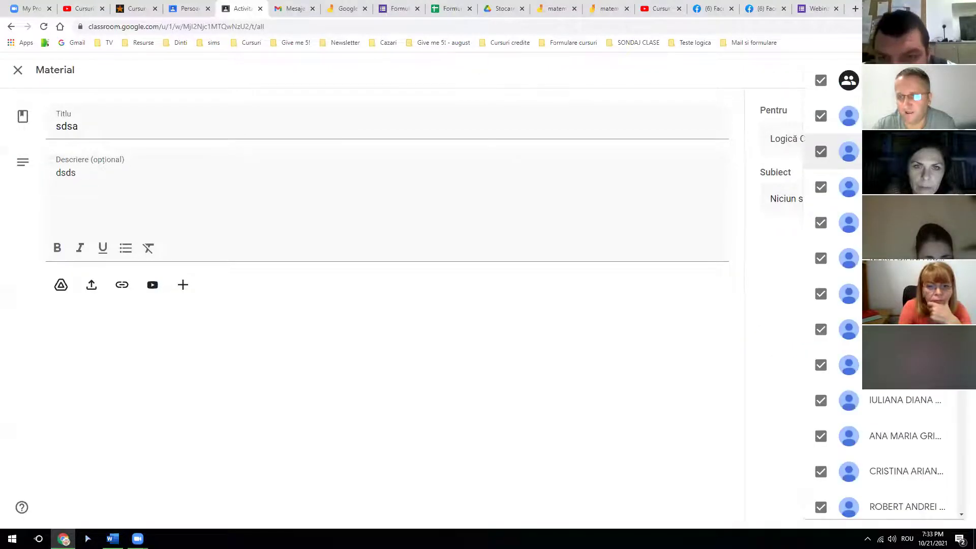
left_click(821, 81)
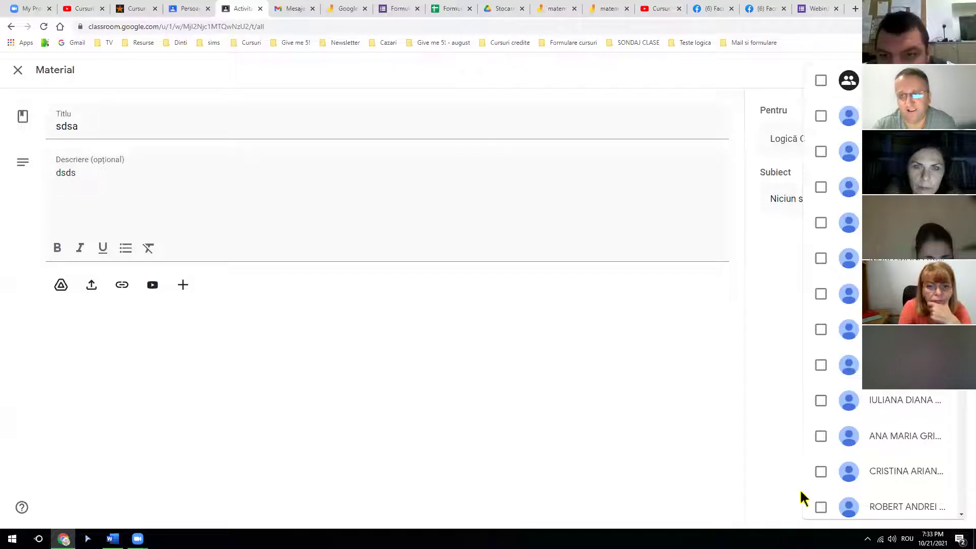
left_click(821, 187)
left_click(821, 258)
left_click(821, 365)
left_click(820, 436)
left_click(821, 471)
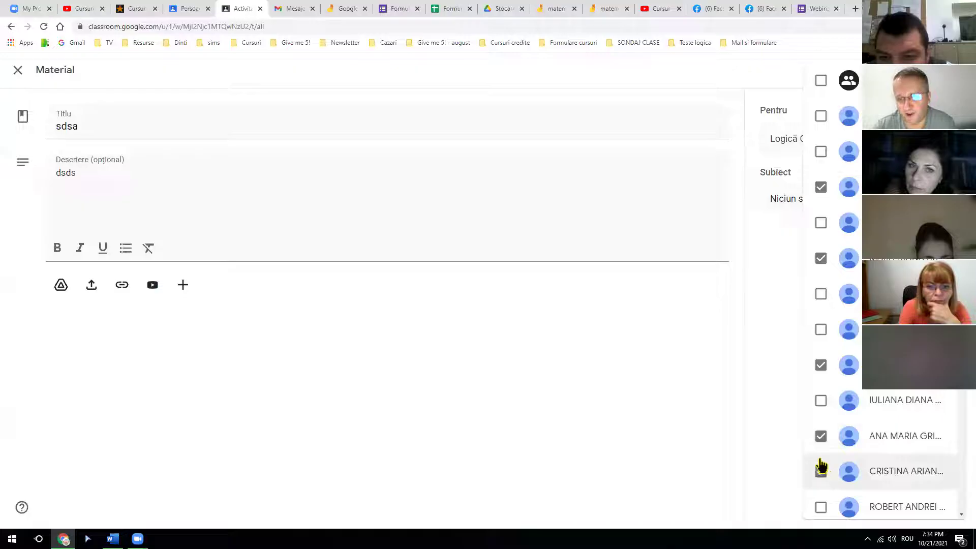
left_click(772, 395)
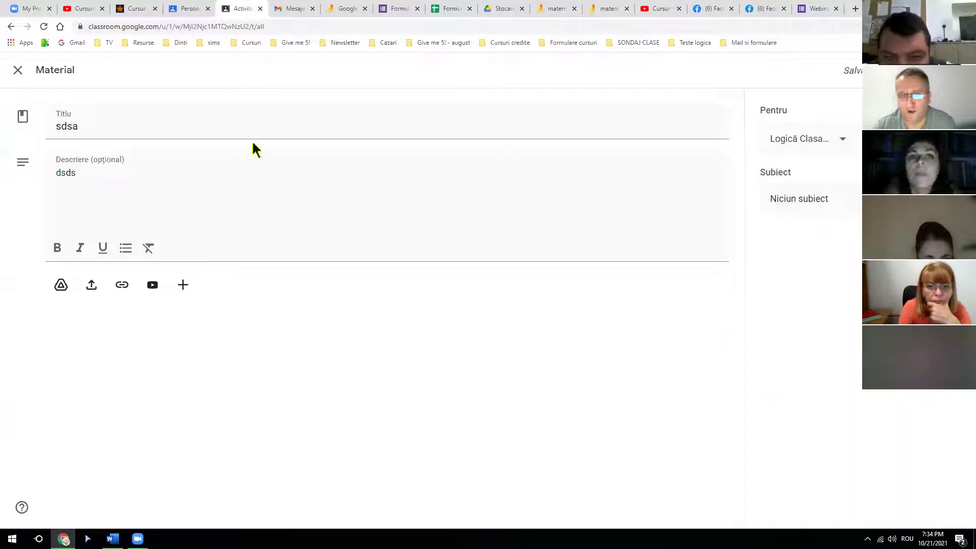
key("BackSpace")
type("u")
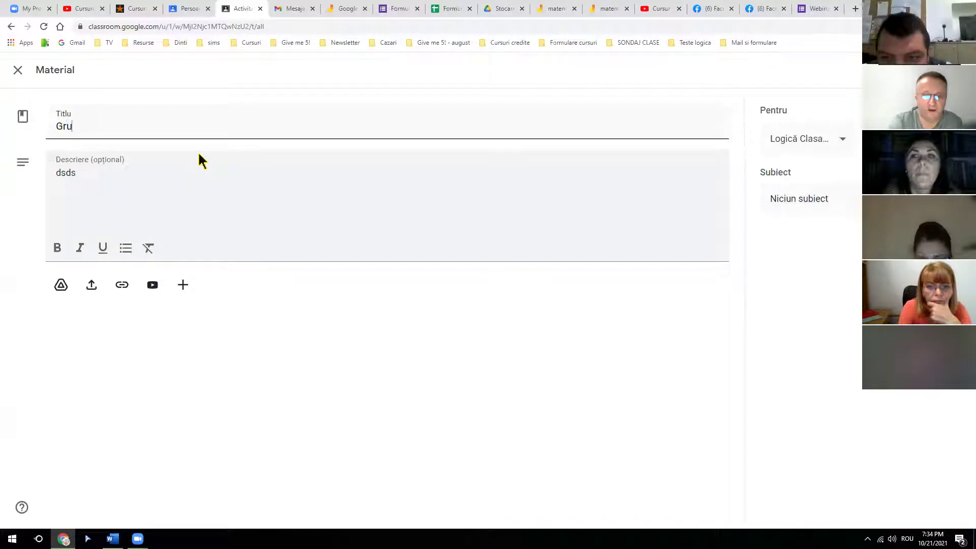
type("pa")
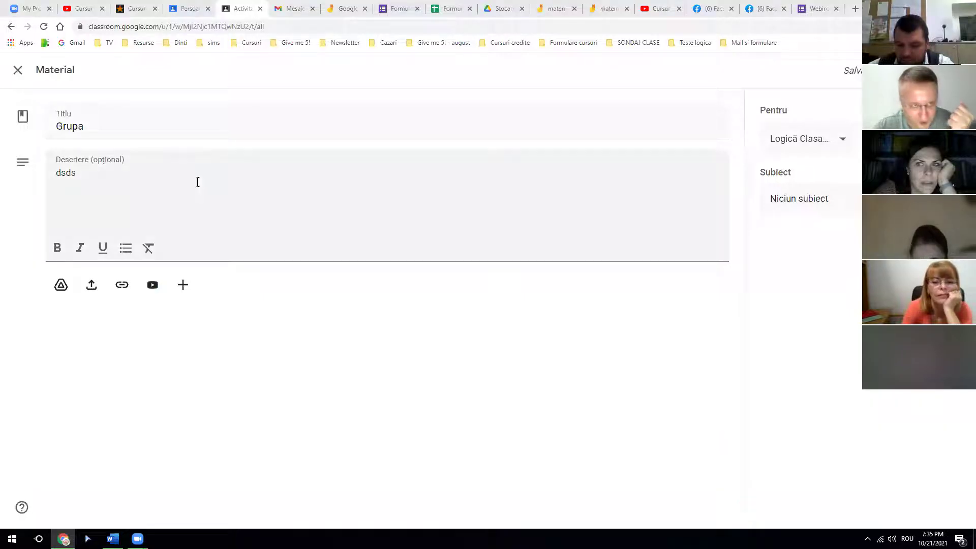
Finish the title as 'Grupa A' and show the posting options beside Postați.
left_click(179, 131)
type("A")
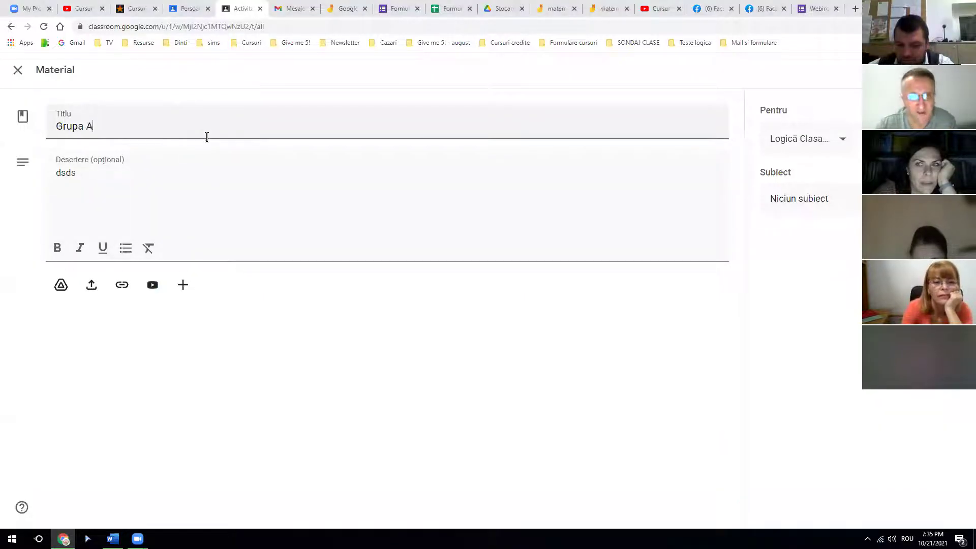
left_click(167, 182)
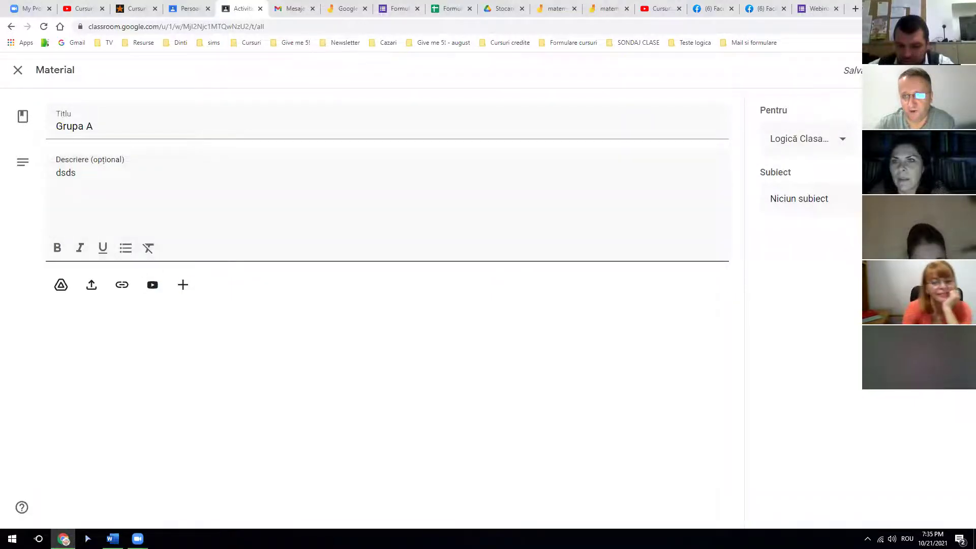
left_click(895, 70)
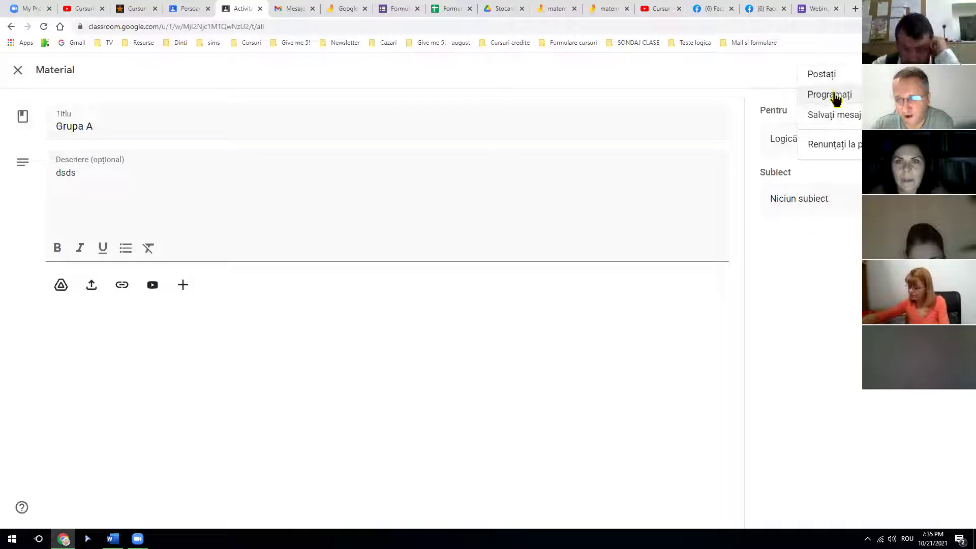
Dismiss the post menu and retitle the material 'Grupa marire de nota'.
left_click(645, 315)
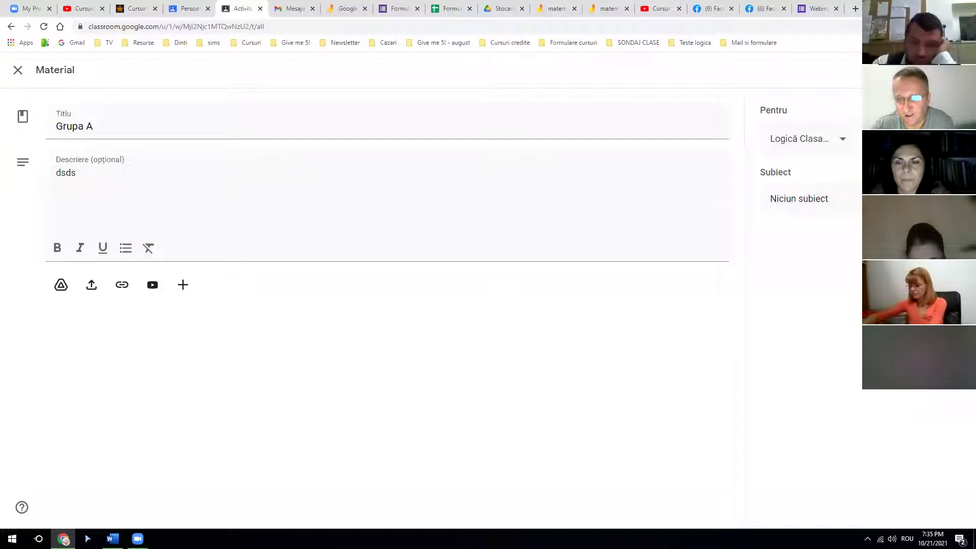
left_click(160, 125)
type("b")
key("Tab")
type("b")
left_click(182, 131)
key("BackSpace")
key("BackSpace")
type("A")
key("BackSpace")
type("marire de nota")
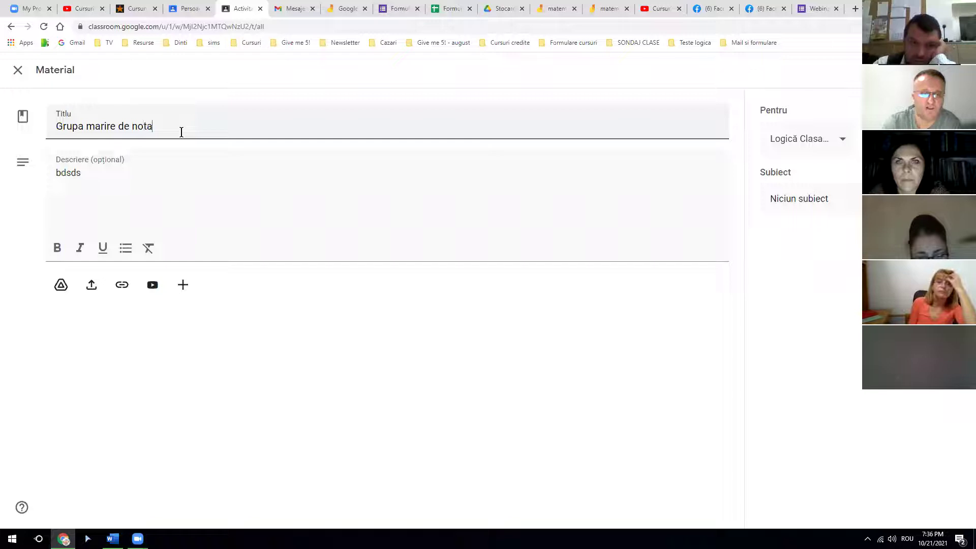
Address the material only to the first four students in the Pentru list.
left_click(854, 139)
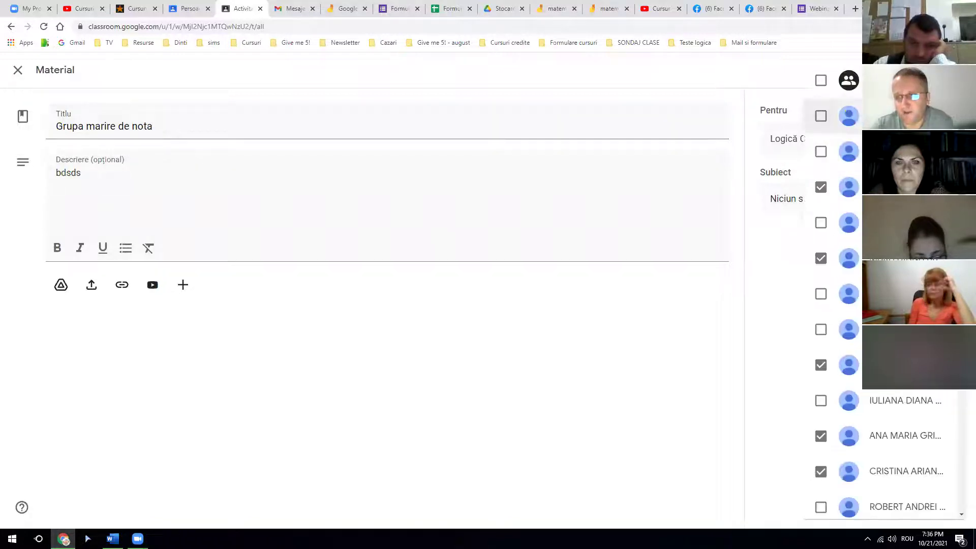
left_click(821, 80)
left_click(821, 80)
left_click(820, 152)
left_click(821, 118)
left_click(821, 188)
left_click(821, 221)
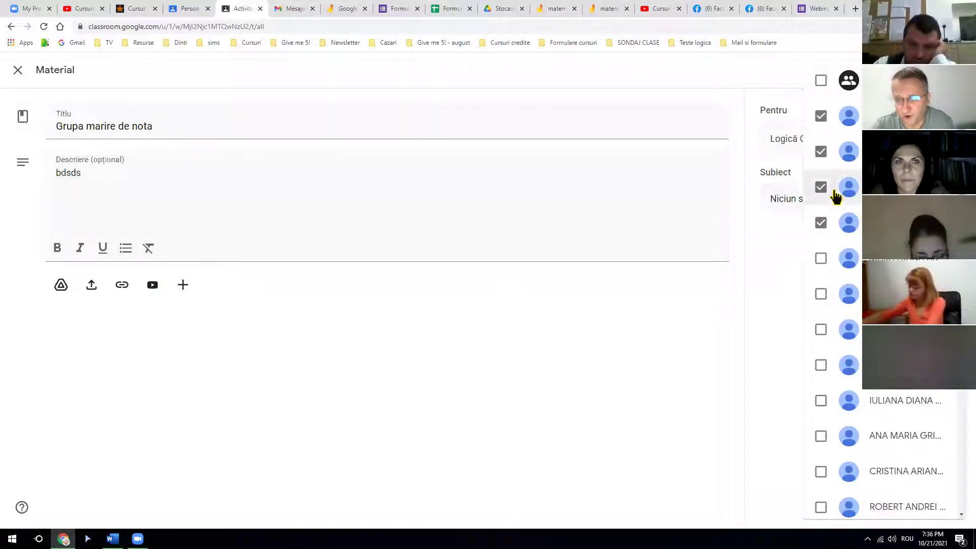
left_click(708, 300)
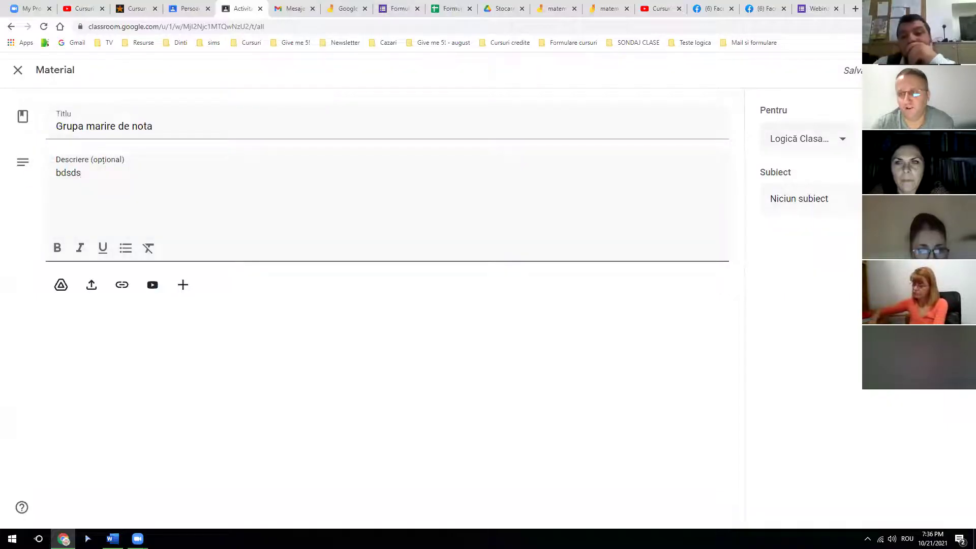
left_click_drag(219, 127, 41, 123)
left_click(168, 128)
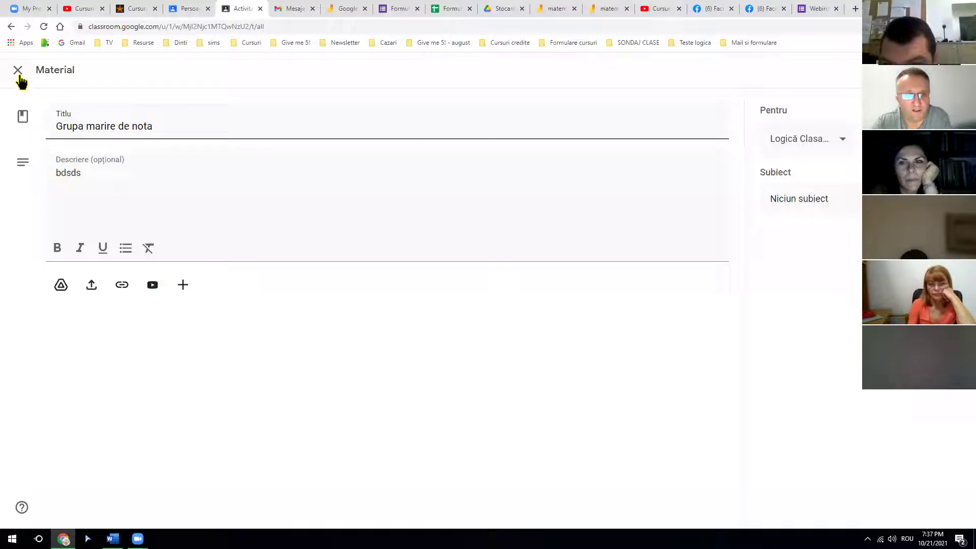
Delete the title and clear all student selections in the Pentru list.
left_click_drag(165, 127, 1, 99)
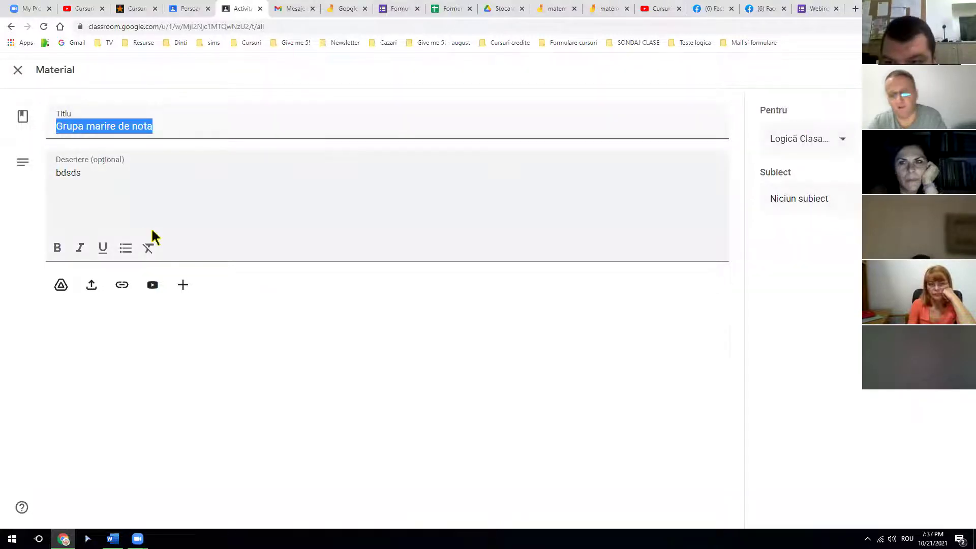
key("BackSpace")
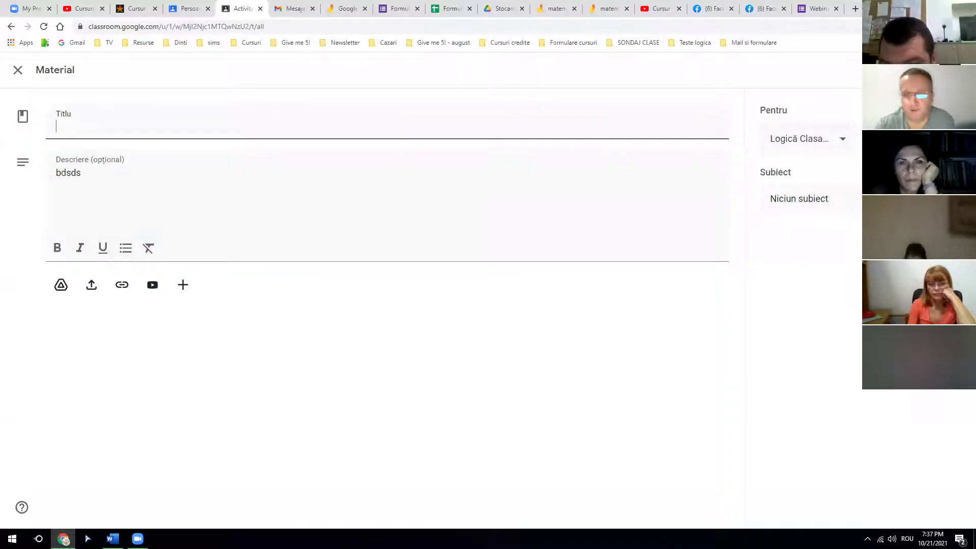
left_click(823, 139)
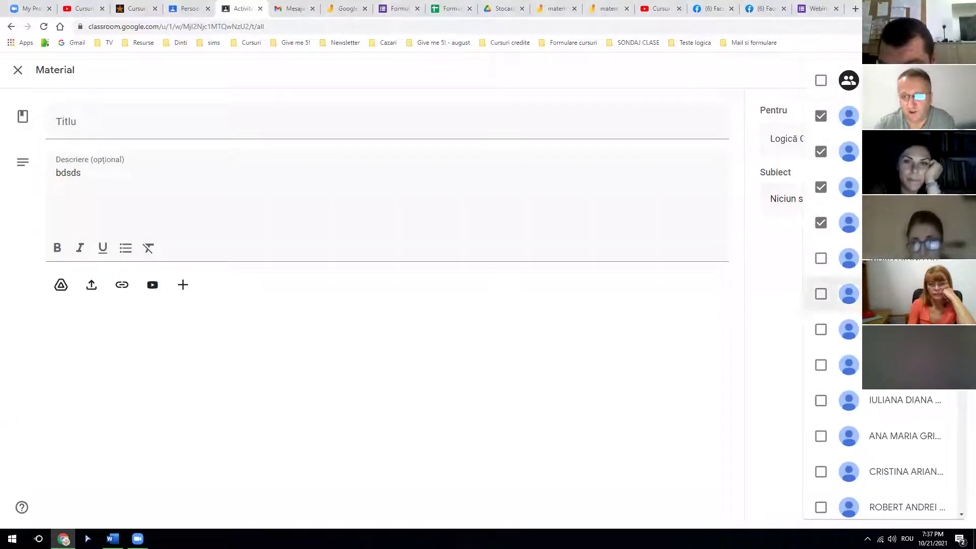
left_click(821, 83)
left_click(820, 84)
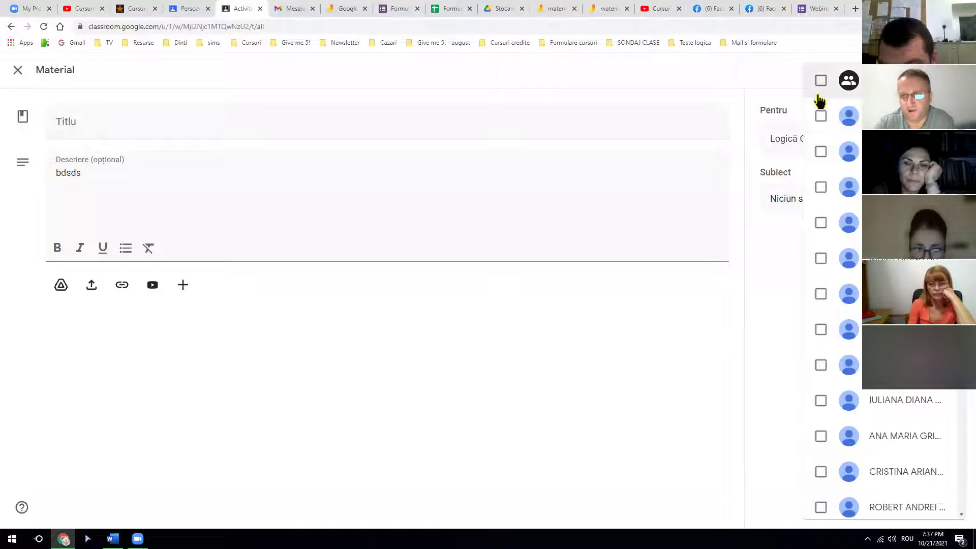
scroll(849, 364, "down", 3)
scroll(849, 369, "down", 3)
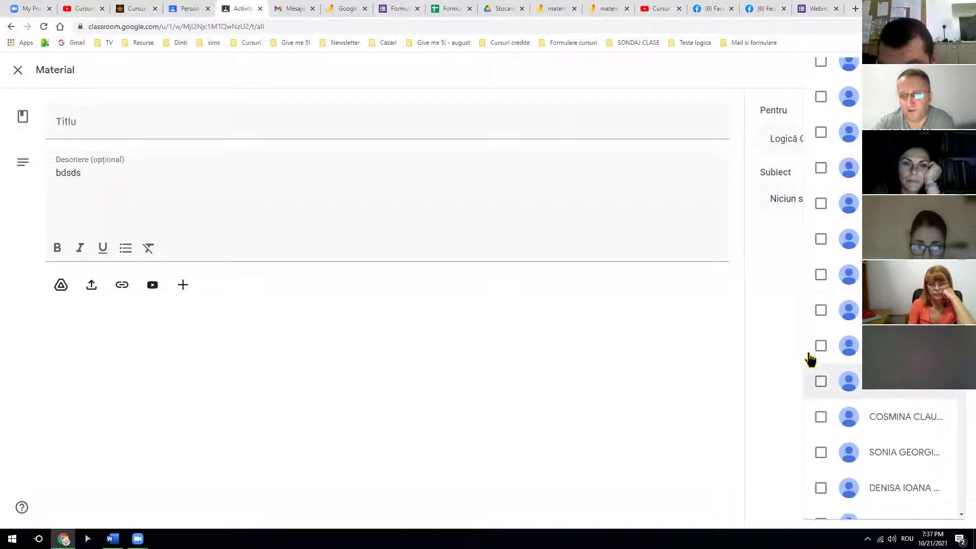
scroll(805, 352, "up", 2)
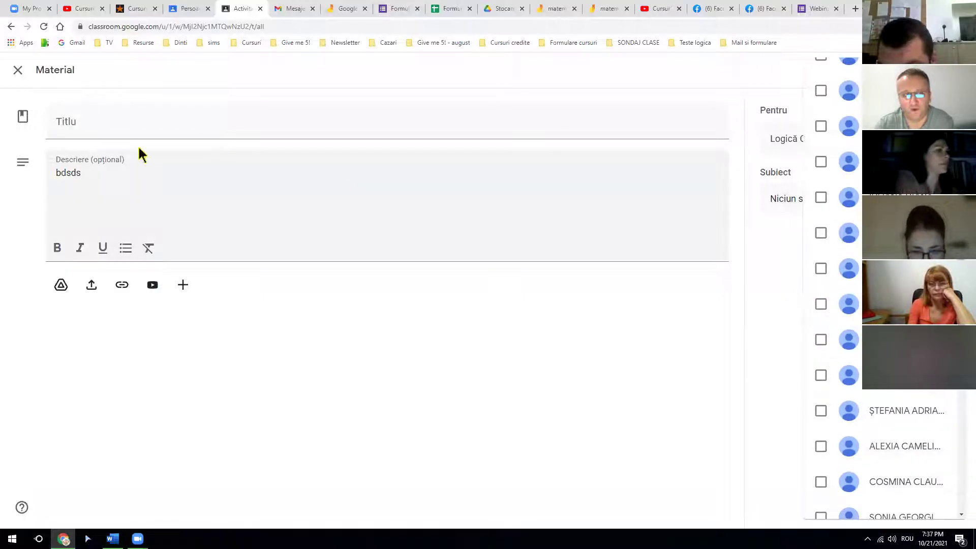
Tick four students, untick the same four, and close the student list.
left_click(821, 126)
left_click(821, 233)
left_click(821, 304)
left_click(821, 375)
left_click(821, 126)
left_click(821, 233)
left_click(821, 304)
left_click(821, 375)
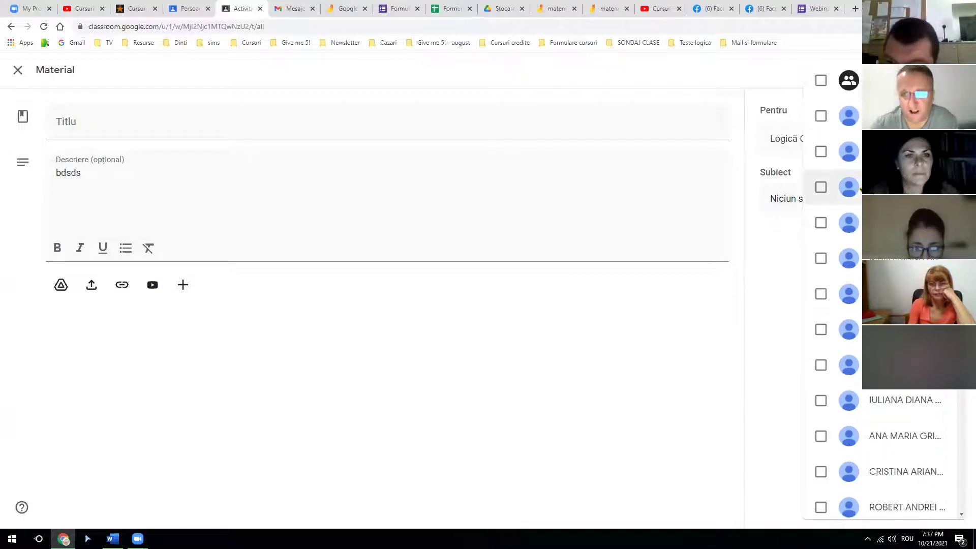
left_click(252, 354)
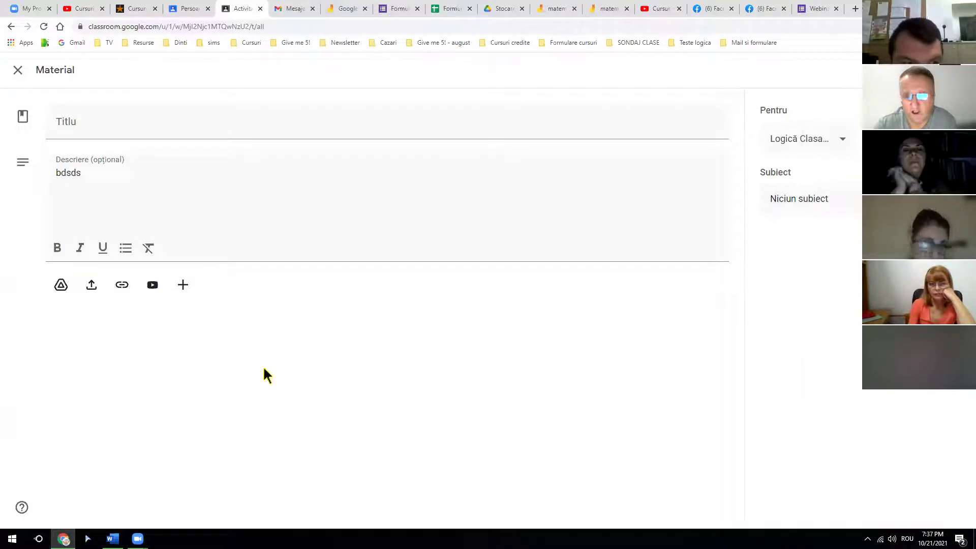
Dismiss the Postați options and close the editor, leaving an unfinished draft.
left_click(957, 70)
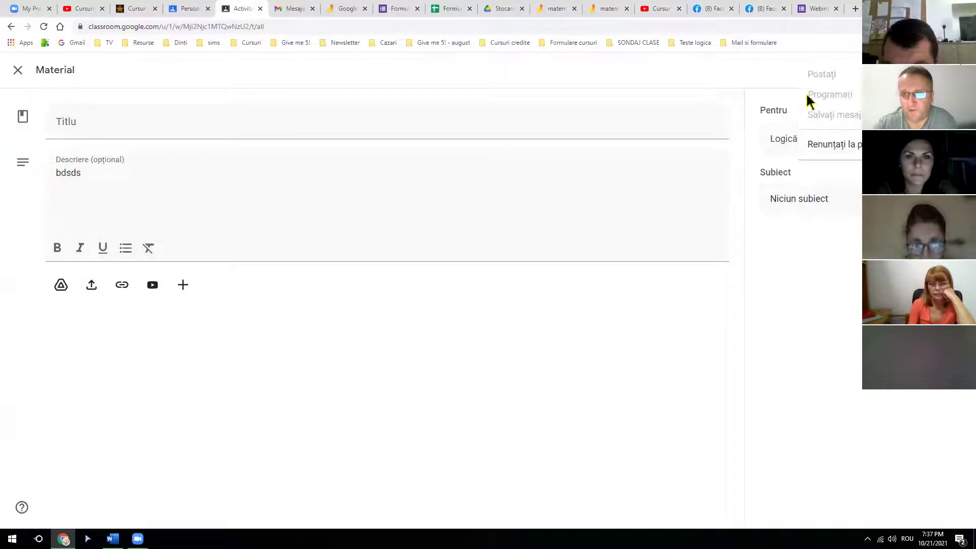
left_click(23, 71)
left_click(22, 72)
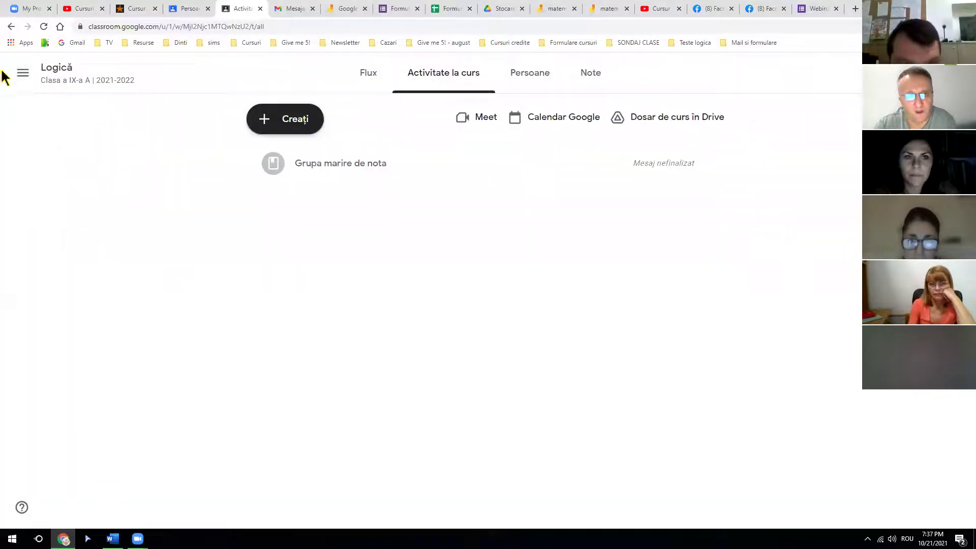
Show the navigation panel, dismiss the Zoom window previews, and close the panel.
left_click(23, 73)
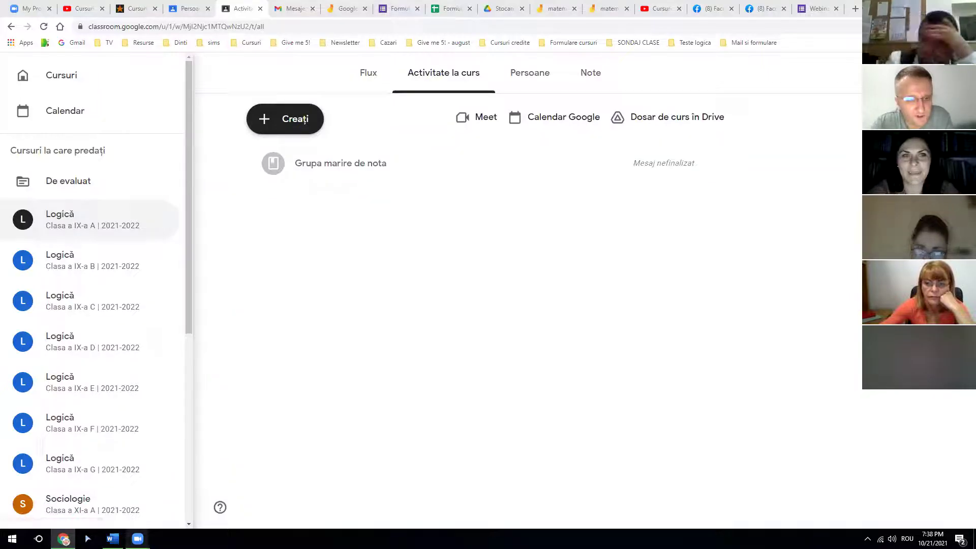
mouse_move(137, 537)
left_click(157, 501)
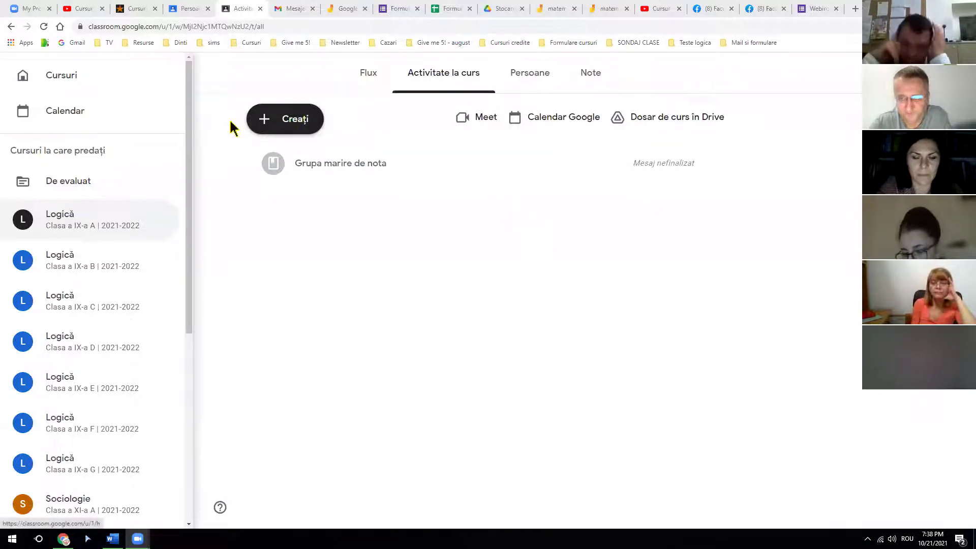
left_click(358, 339)
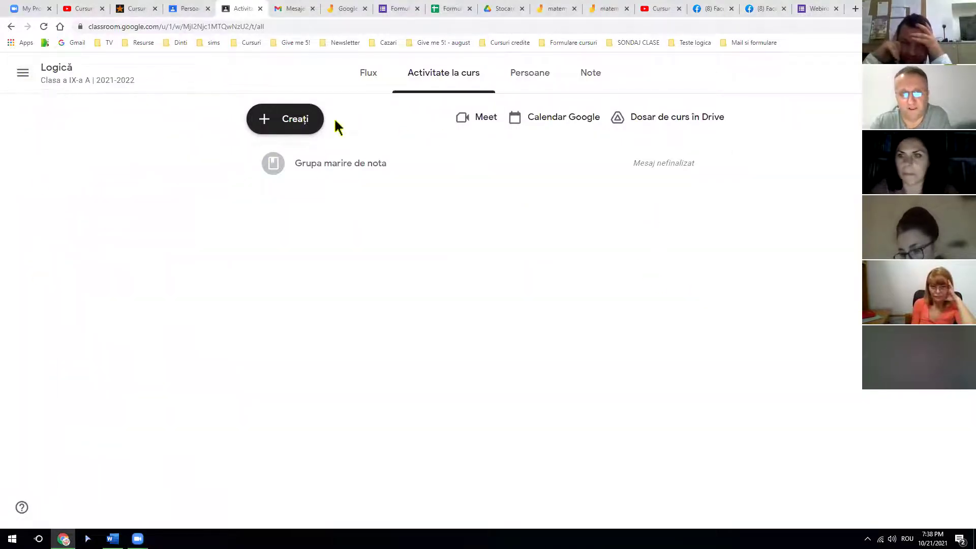
Open and cancel the Creați menu, reopen the navigation panel, and bring up Zoom.
left_click(295, 123)
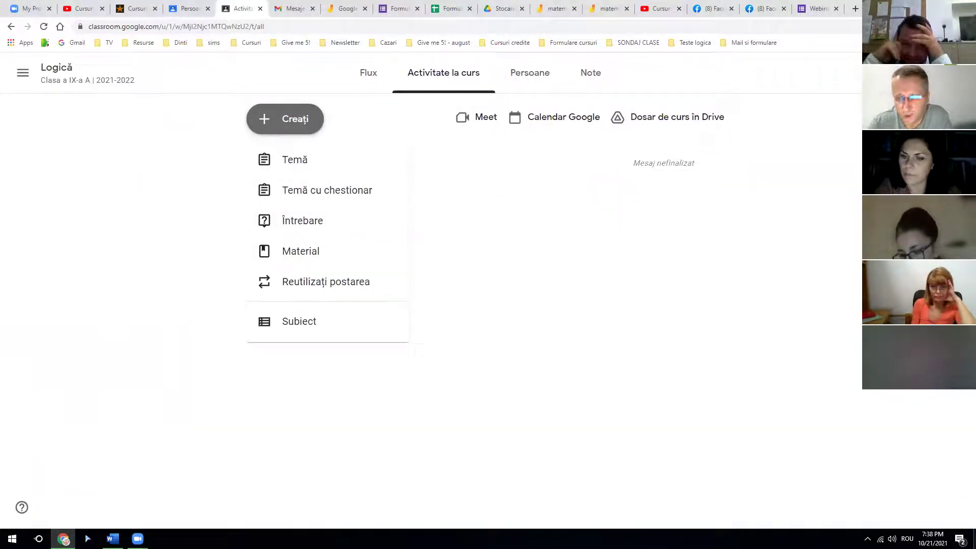
left_click(22, 74)
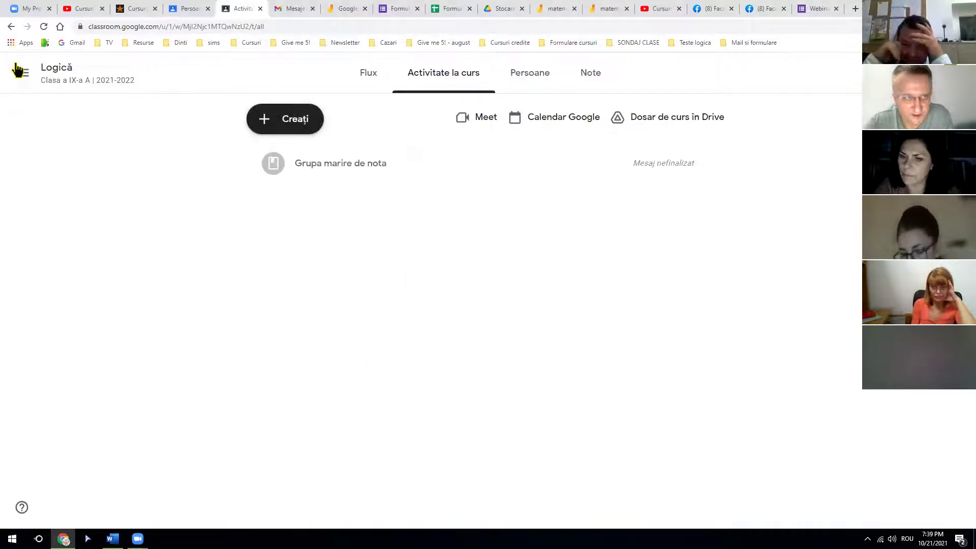
left_click(21, 76)
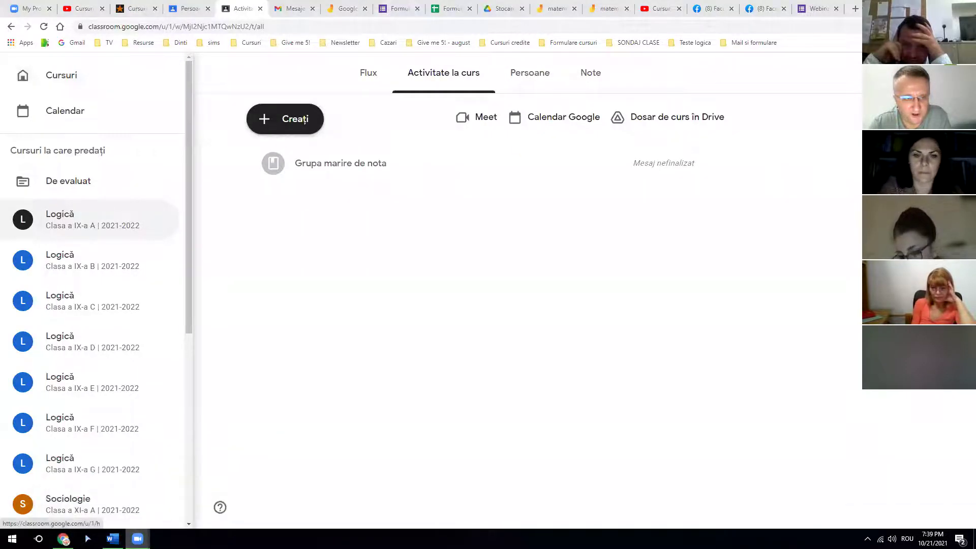
left_click(112, 508)
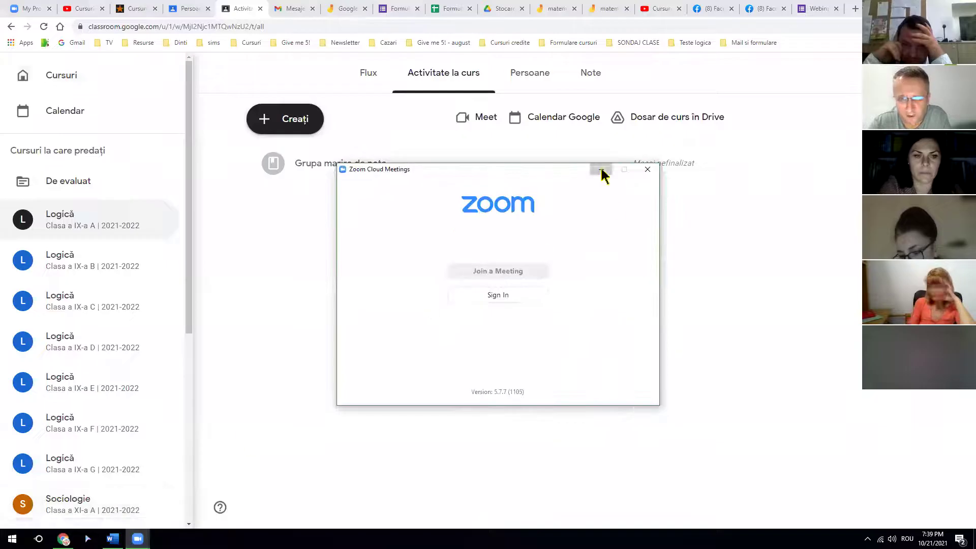
Minimize Zoom, look through the open tabs, and close both Jamboard matematica pages.
left_click(601, 170)
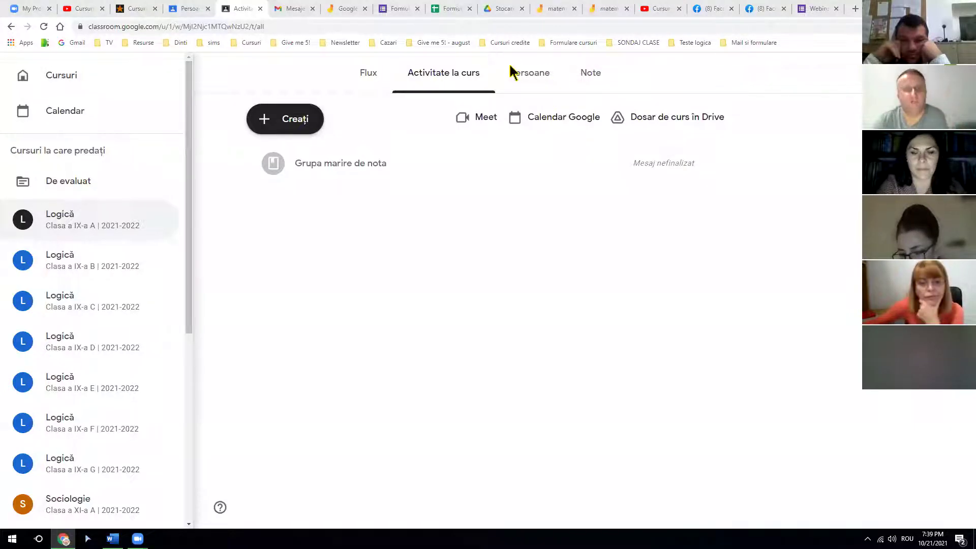
left_click(84, 11)
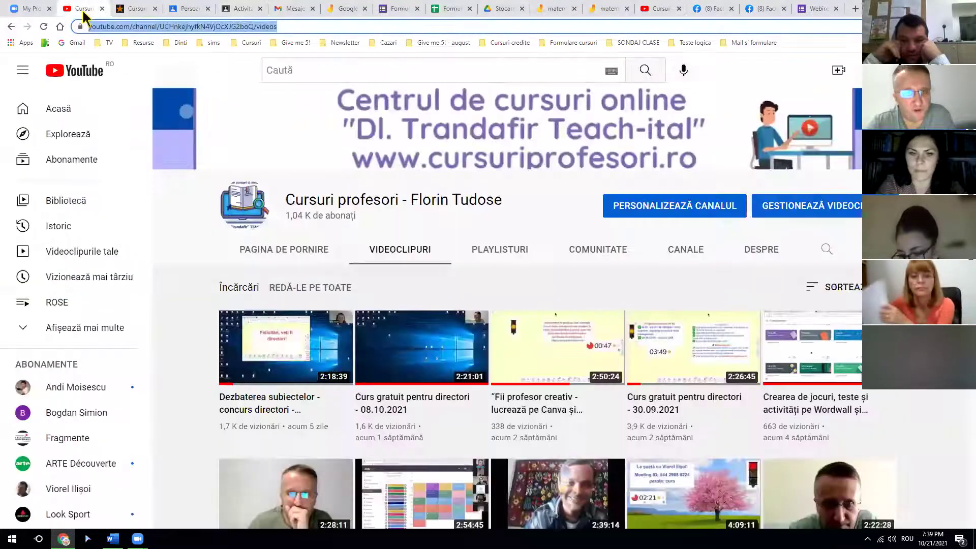
left_click(294, 10)
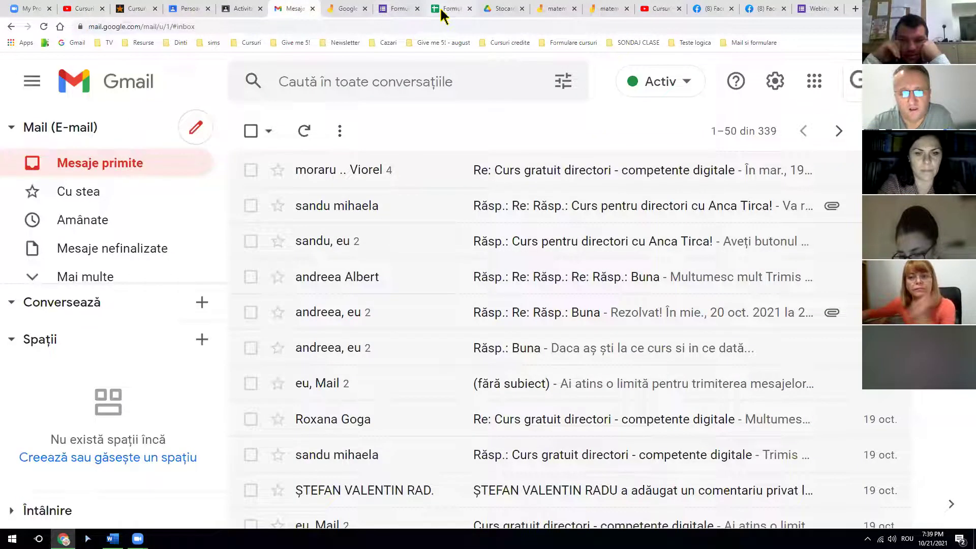
left_click(450, 10)
key("ctrl+Tab")
key("ctrl+Tab")
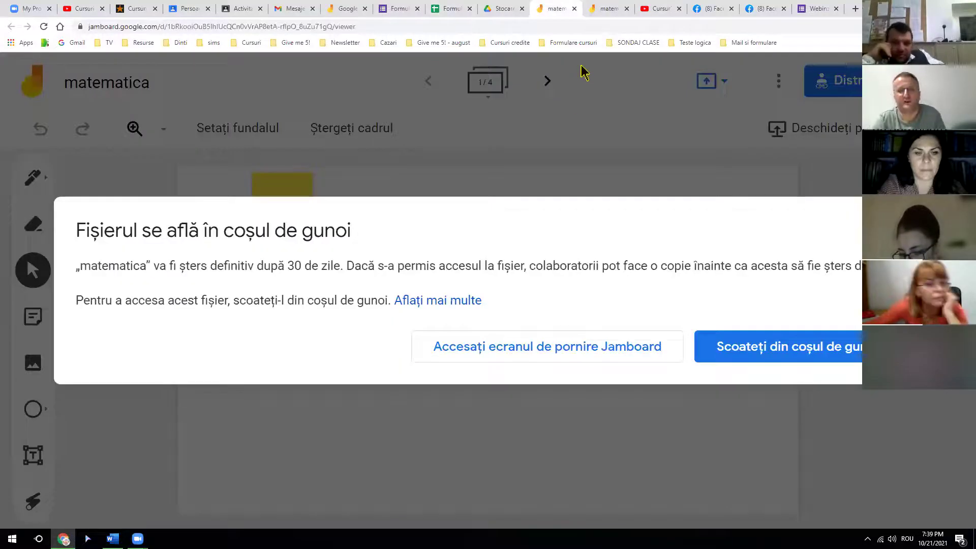
left_click(574, 9)
left_click(574, 9)
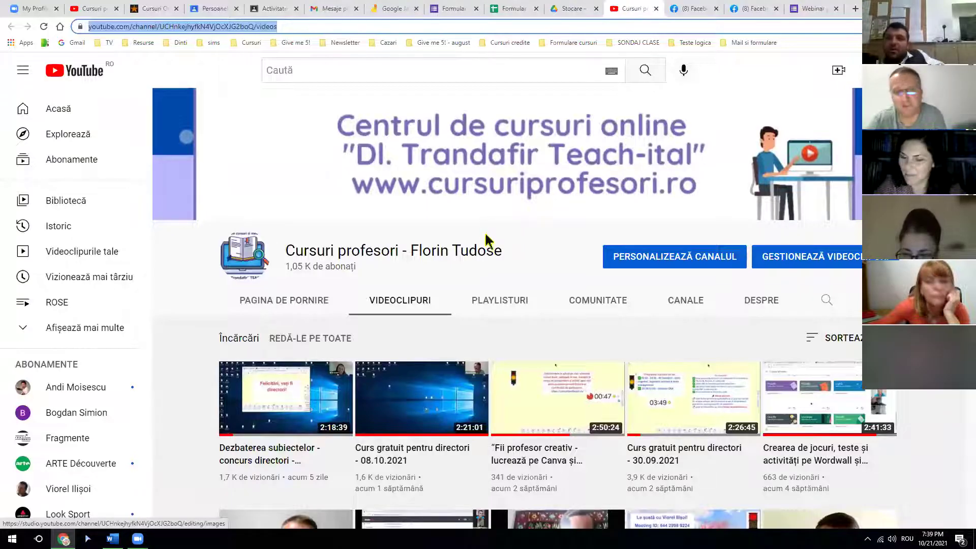
Close the Drive storage tab, the untitled form and its responses spreadsheet.
left_click(580, 13)
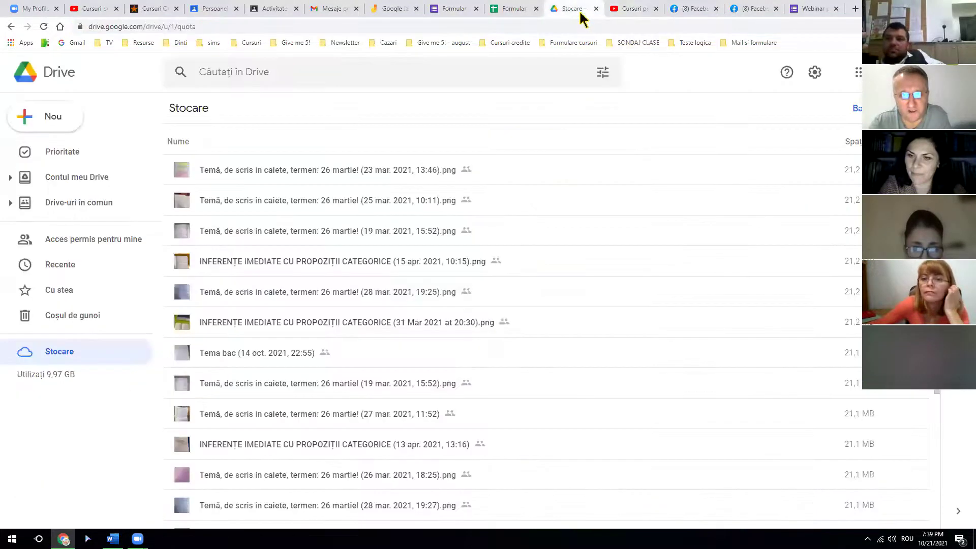
left_click(596, 9)
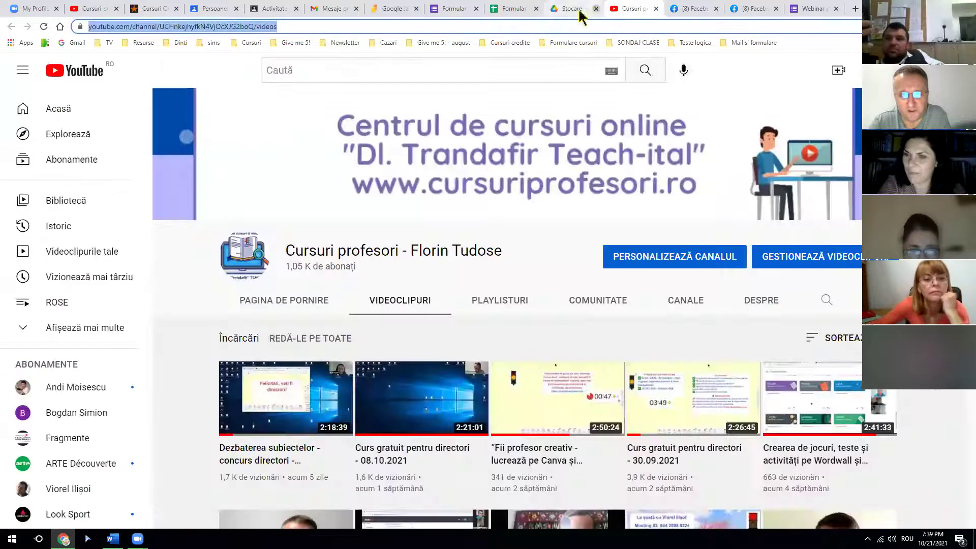
left_click(501, 8)
left_click(481, 9)
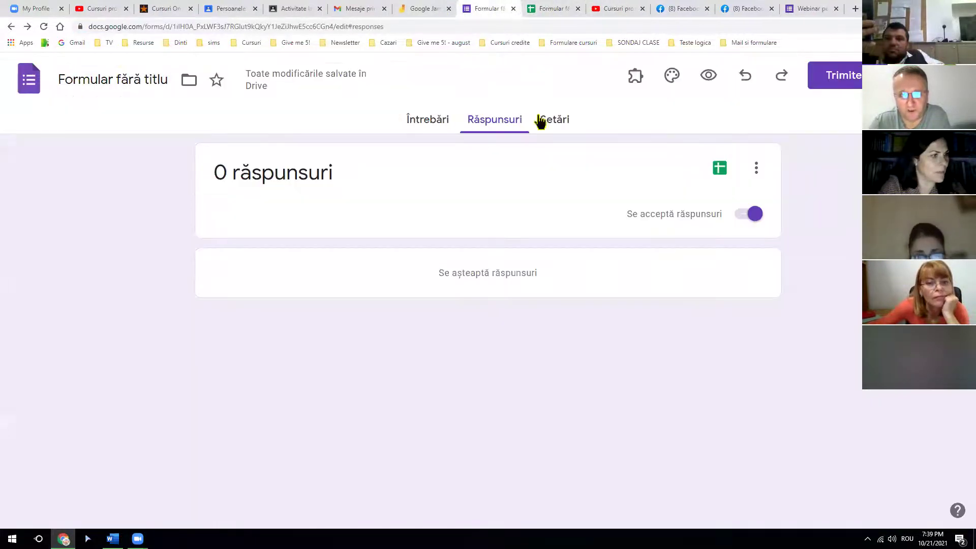
left_click(514, 9)
left_click(514, 10)
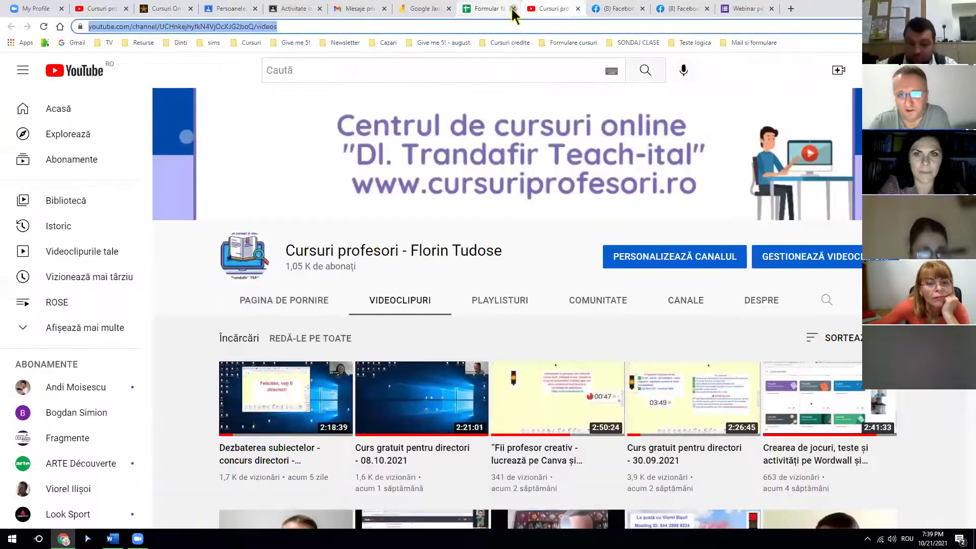
Close the Jamboard home, Gmail and duplicate Facebook tabs, leaving Facebook Live showing.
left_click(416, 12)
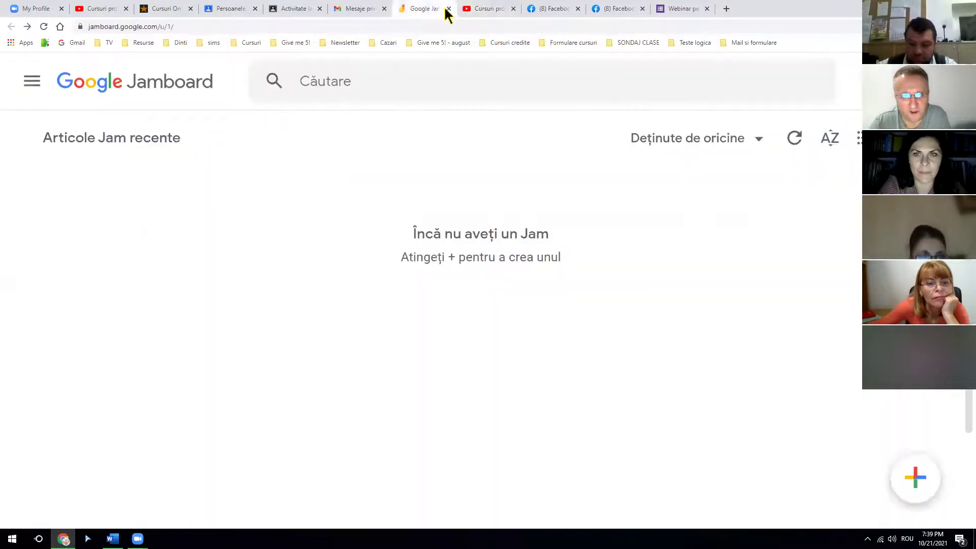
left_click(449, 9)
left_click(353, 11)
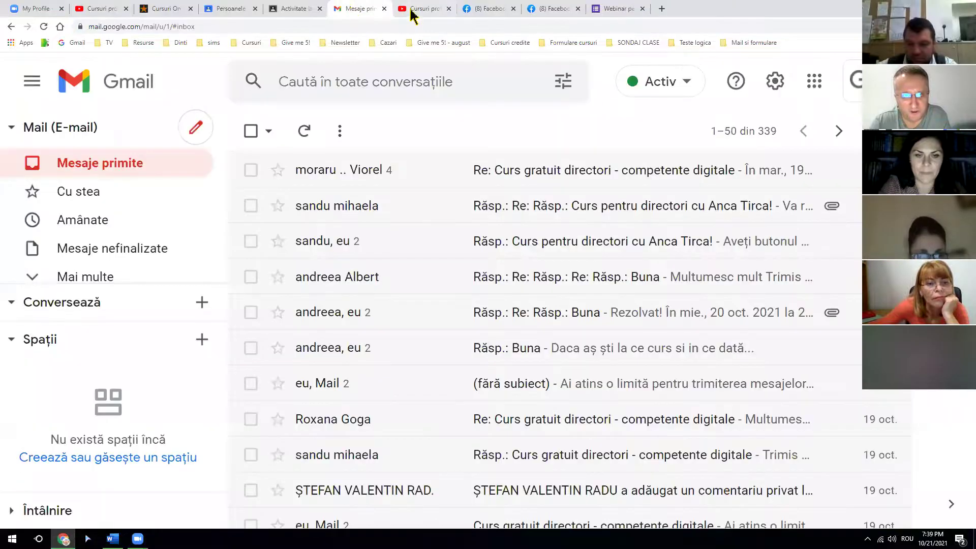
left_click(384, 9)
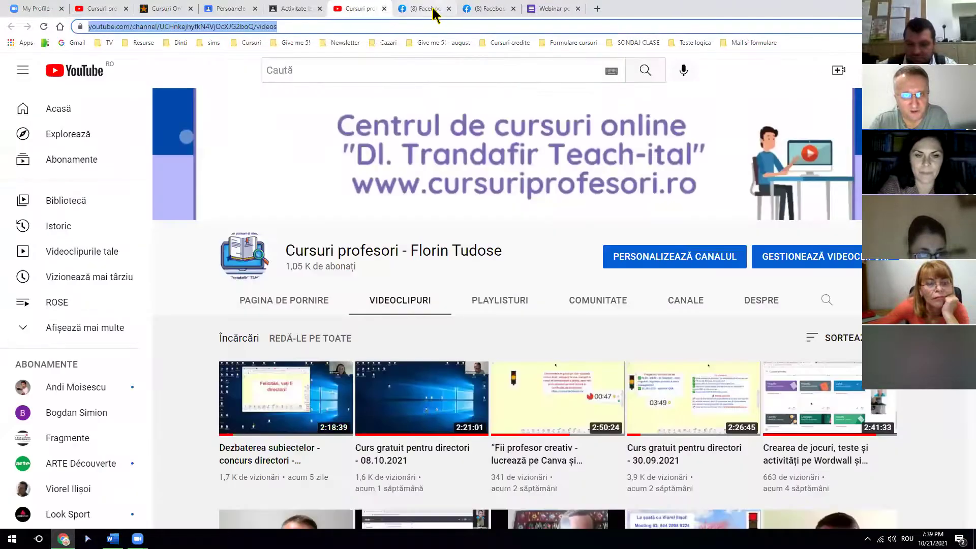
left_click(447, 9)
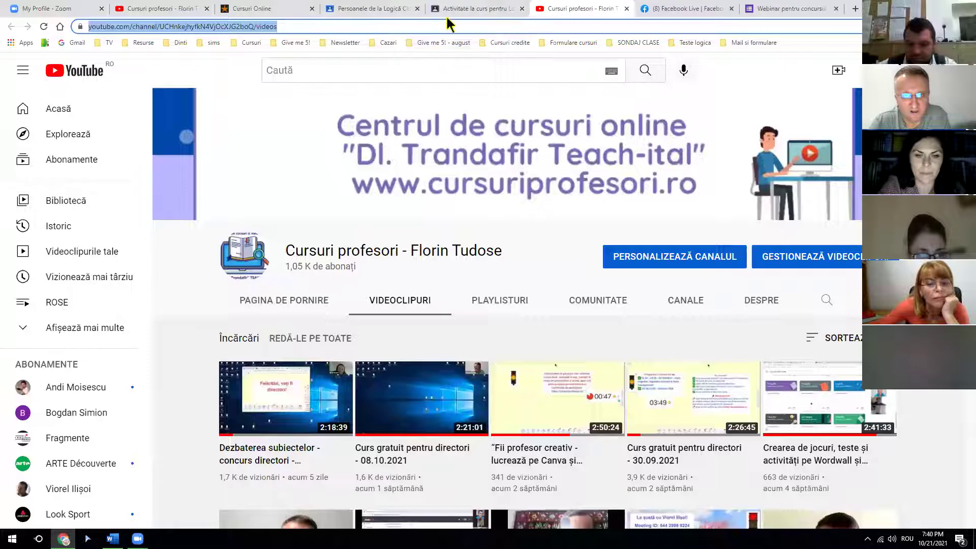
left_click(669, 11)
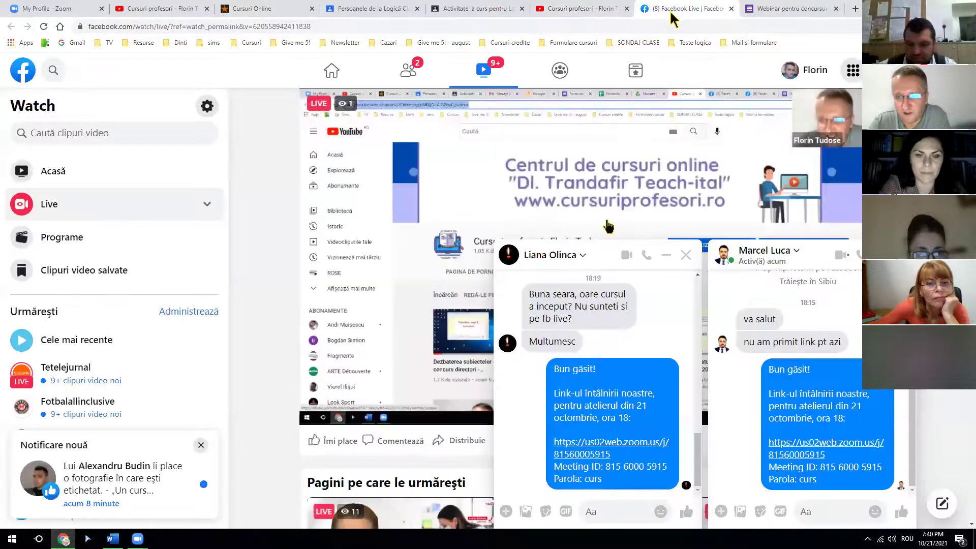
Close both Messenger chat windows and switch to the Logică Clasa a IX-a A people list.
left_click(686, 255)
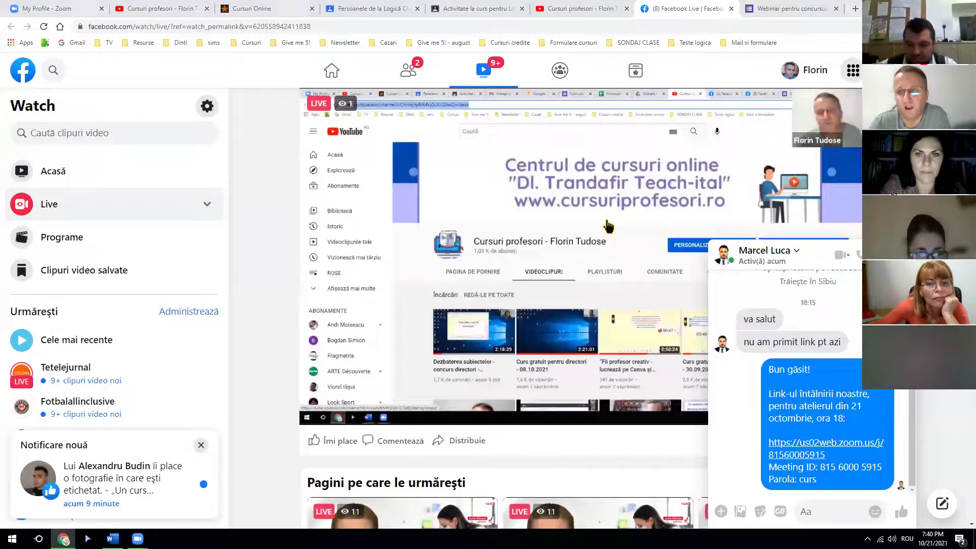
key("Escape")
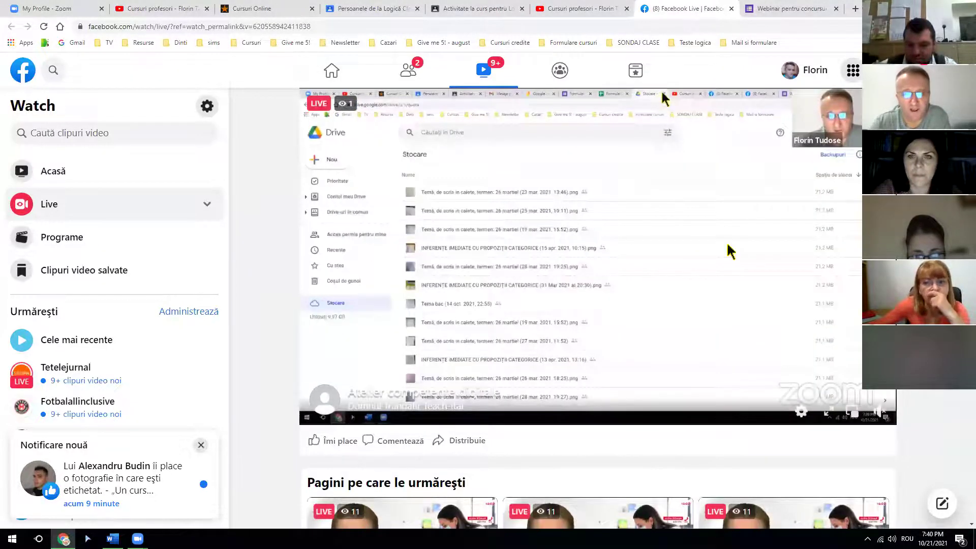
scroll(455, 163, "down", 3)
left_click(374, 9)
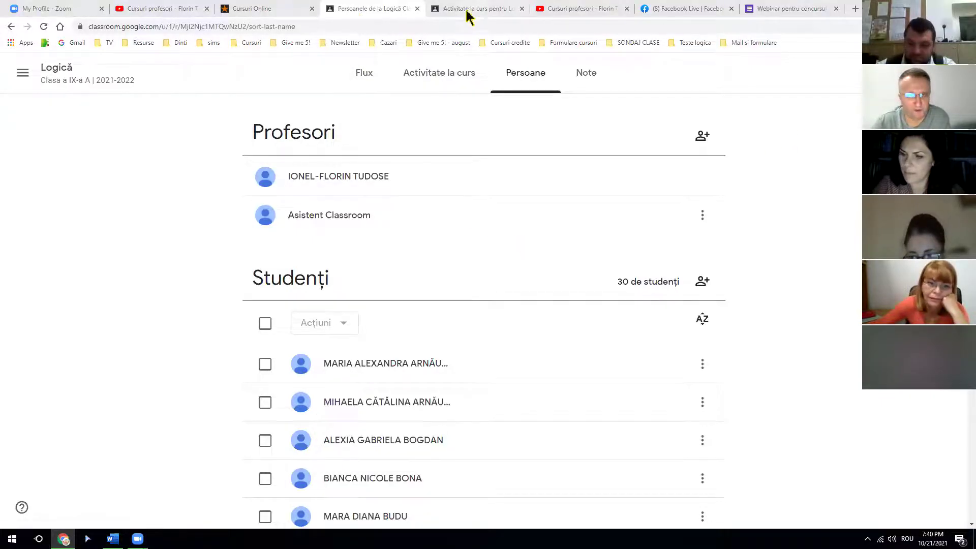
Load Wordwall's Activitatile mele page in the webinar form responses tab by entering 'wordw'.
left_click(277, 18)
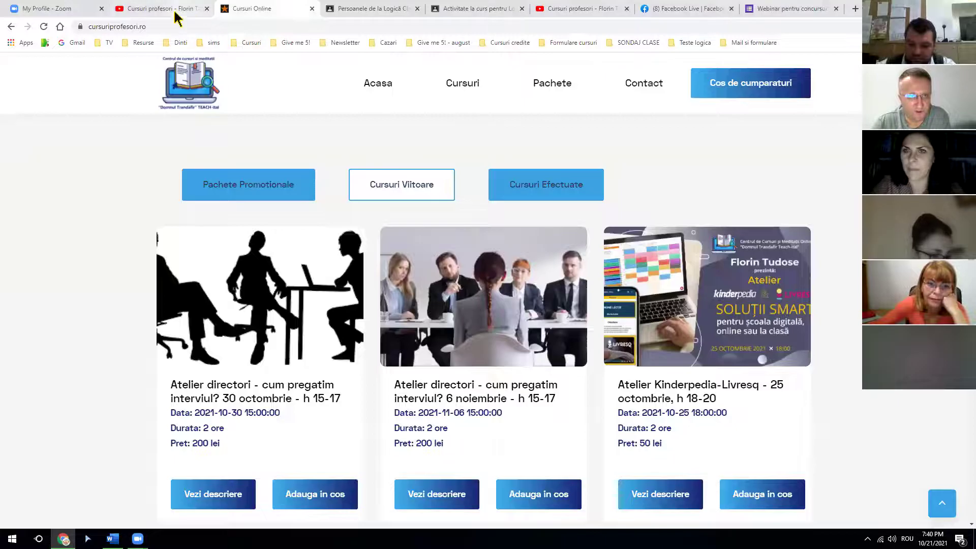
left_click(175, 15)
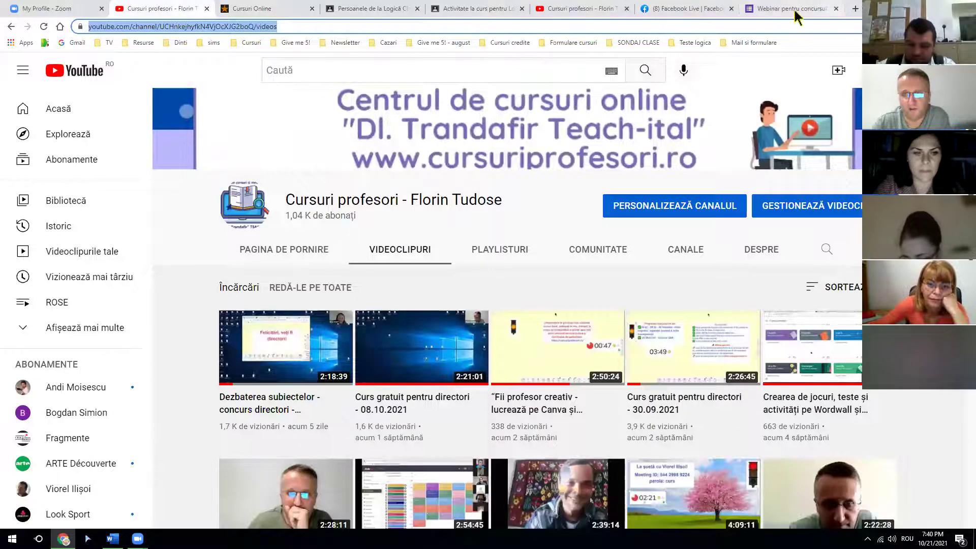
left_click(783, 15)
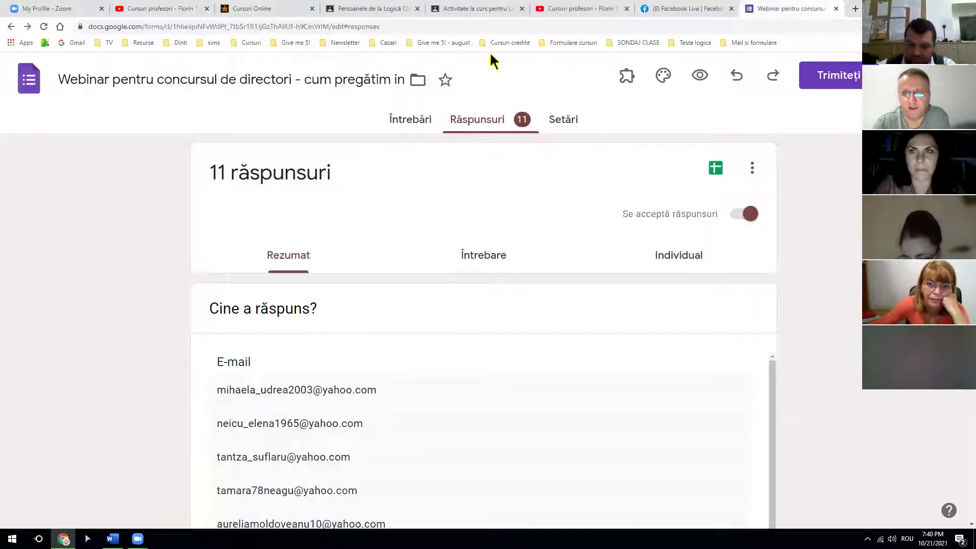
left_click(240, 26)
type("wordw")
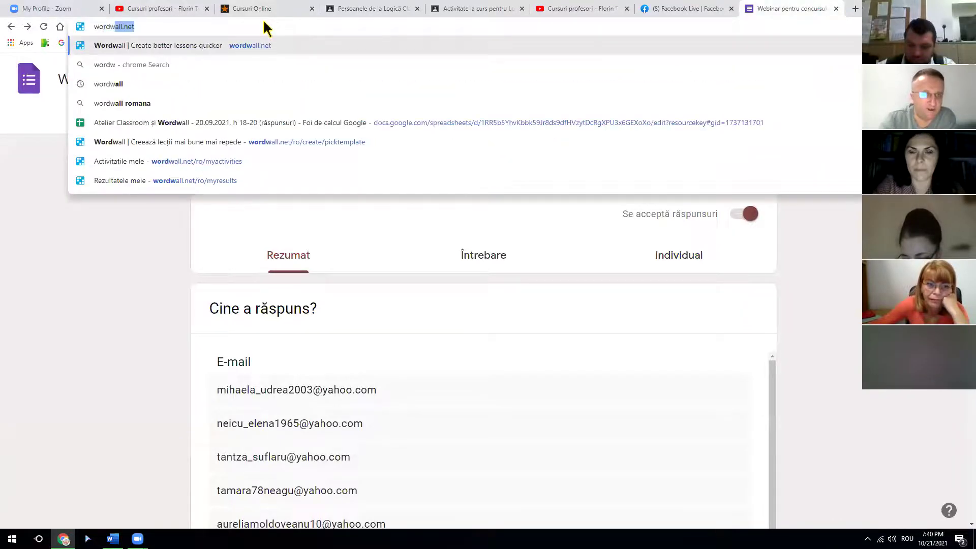
key("Return")
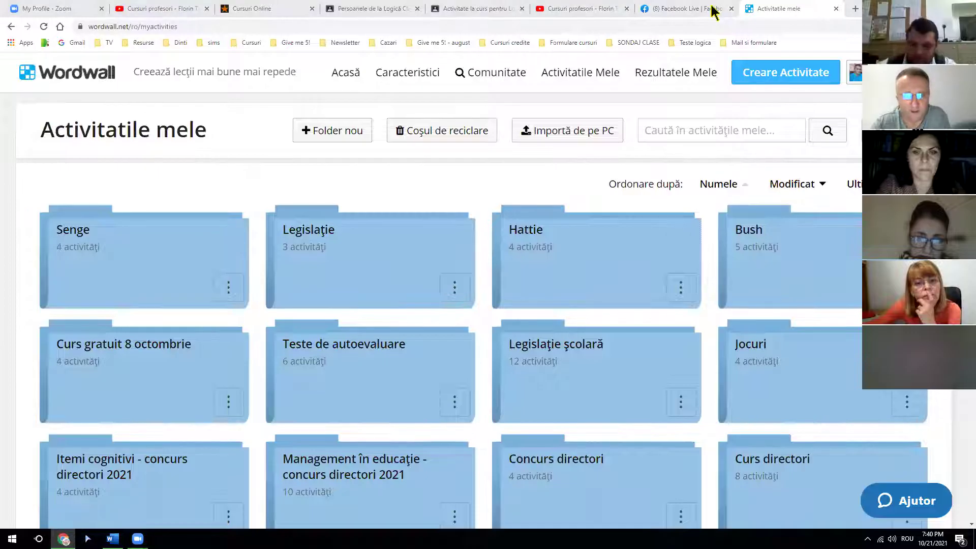
Start a new Wordwall activity from the My activities page.
scroll(179, 285, "down", 9)
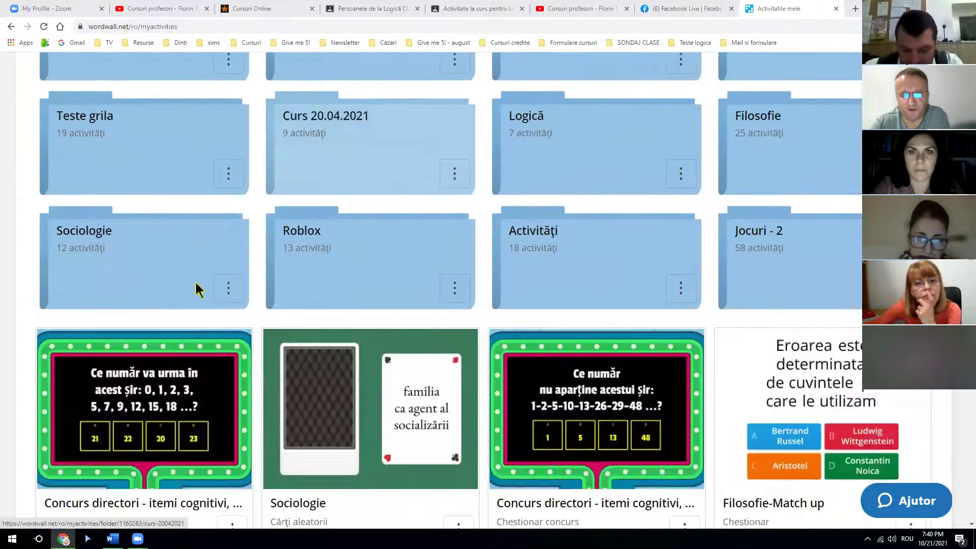
scroll(456, 297, "down", 12)
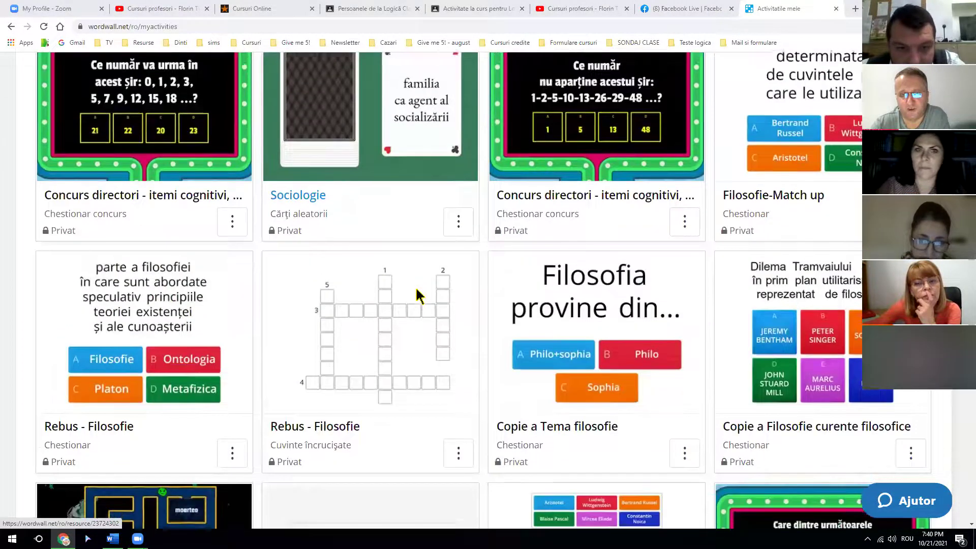
scroll(418, 294, "up", 20)
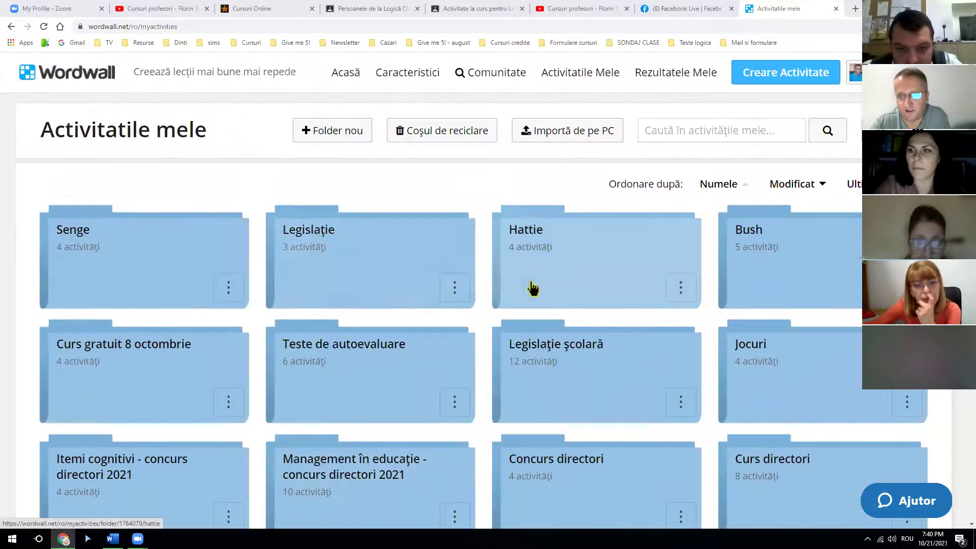
left_click(827, 80)
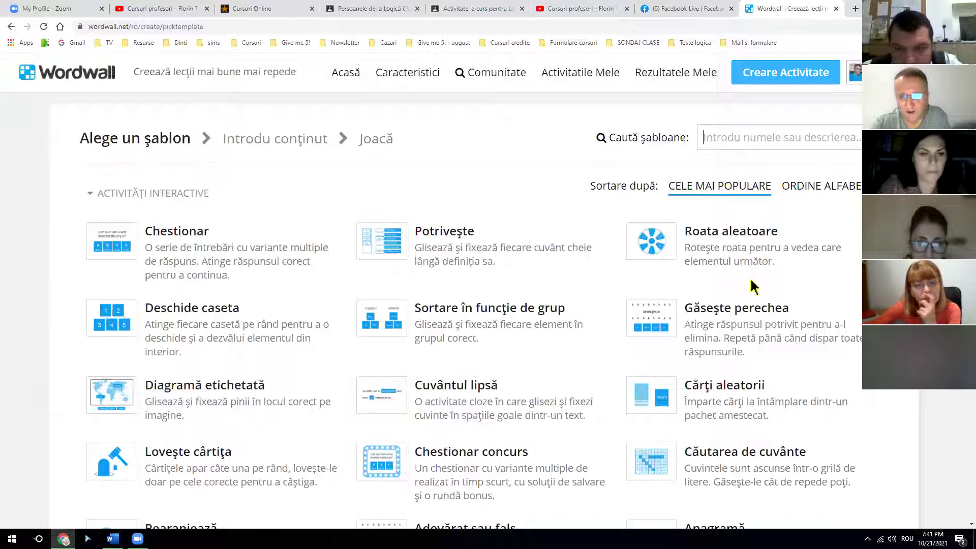
Browse the template gallery from Chestionar down to Generator de matematică and back.
scroll(752, 277, "down", 8)
scroll(403, 235, "down", 7)
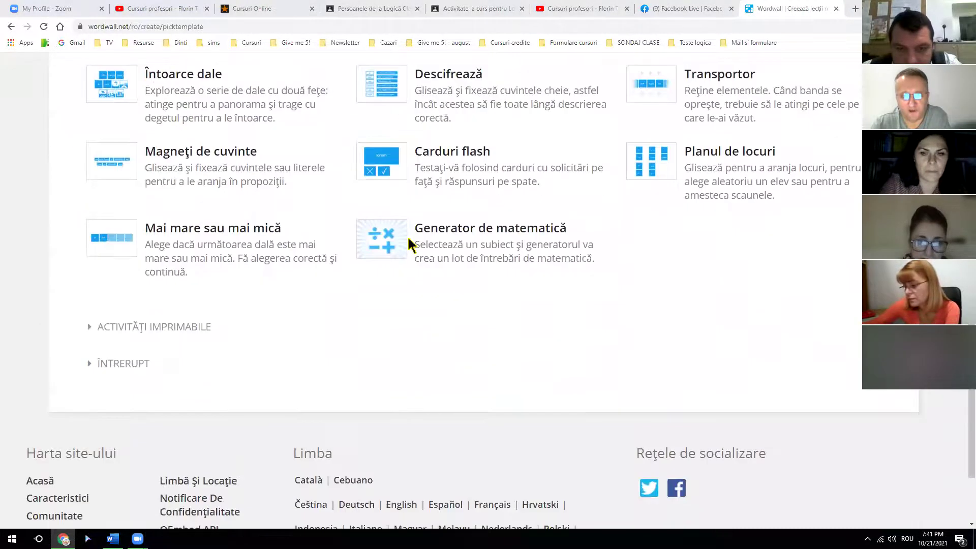
scroll(414, 247, "up", 4)
scroll(415, 249, "up", 7)
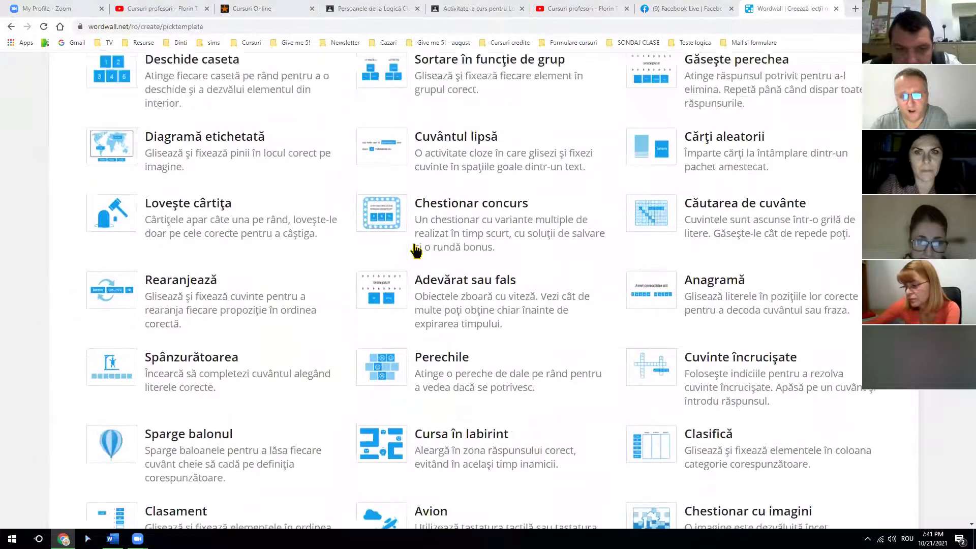
scroll(565, 217, "up", 1)
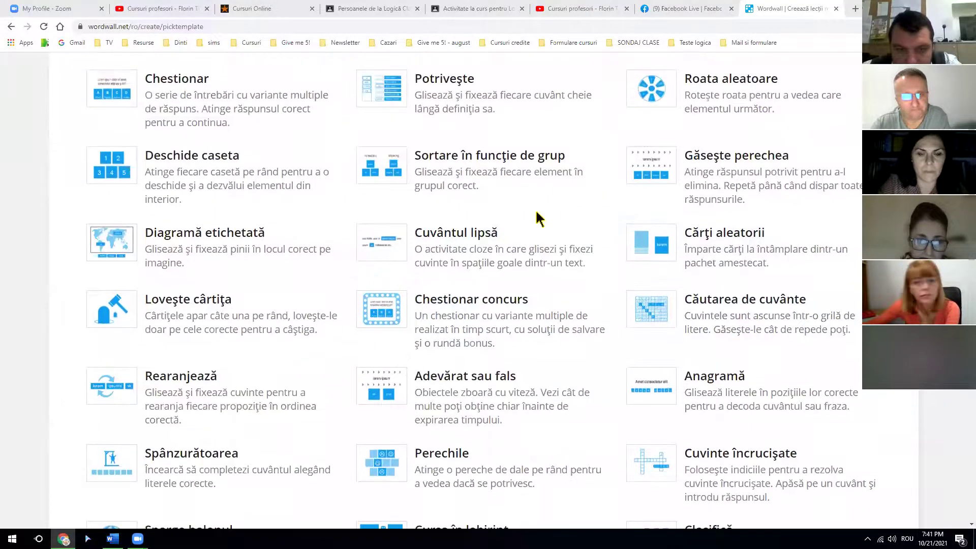
scroll(697, 227, "up", 2)
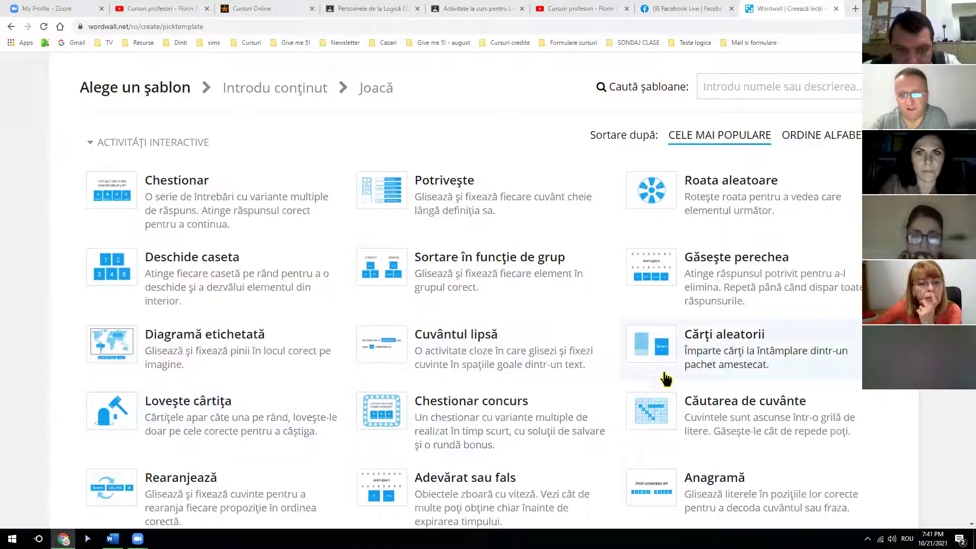
scroll(747, 295, "down", 5)
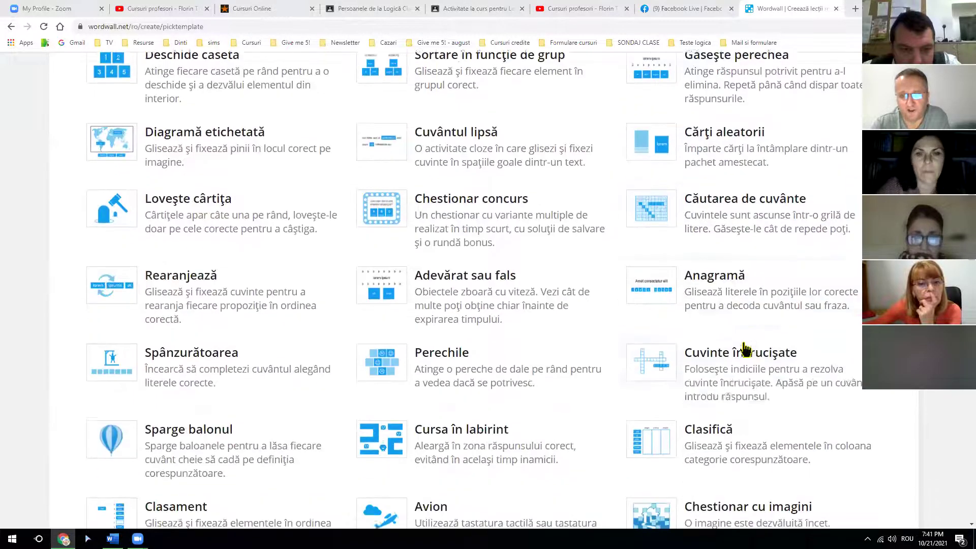
scroll(747, 376, "down", 2)
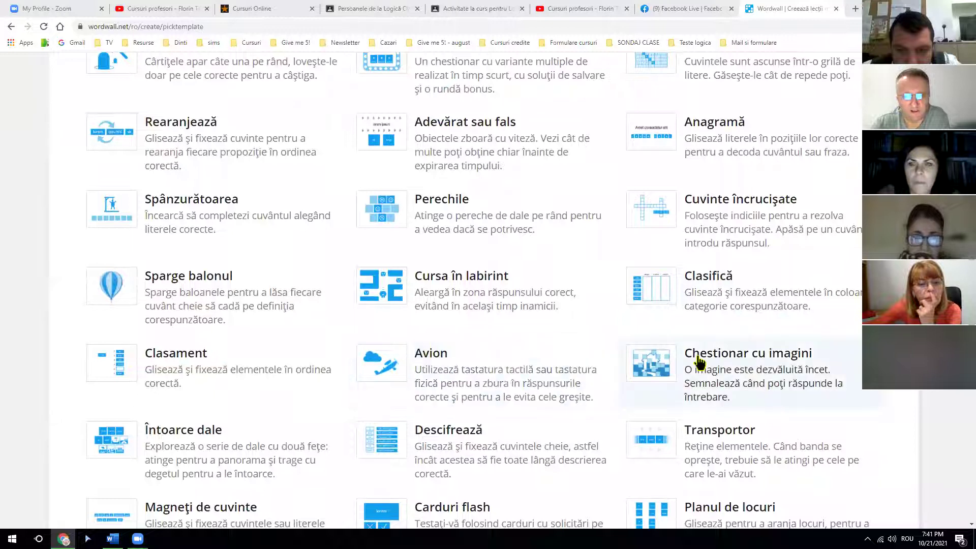
scroll(699, 365, "down", 3)
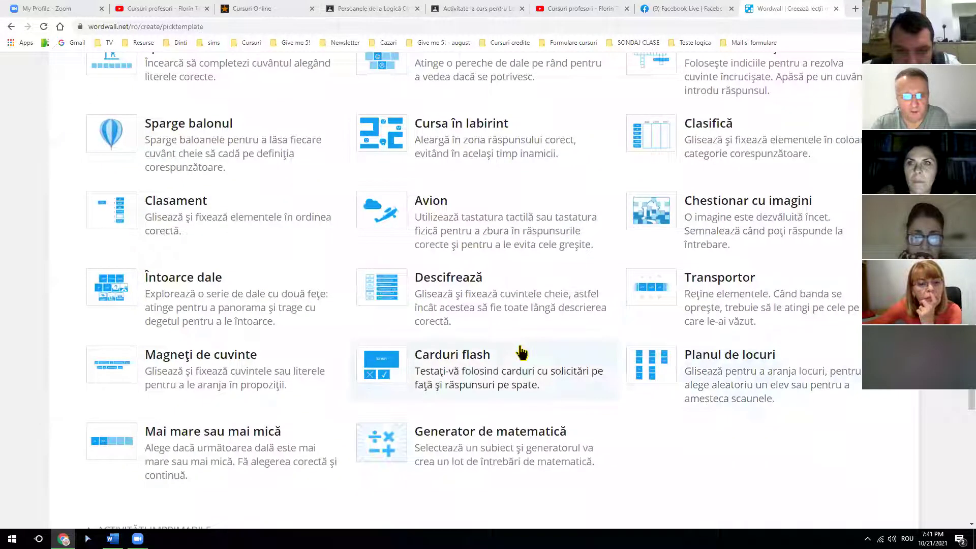
scroll(567, 365, "up", 2)
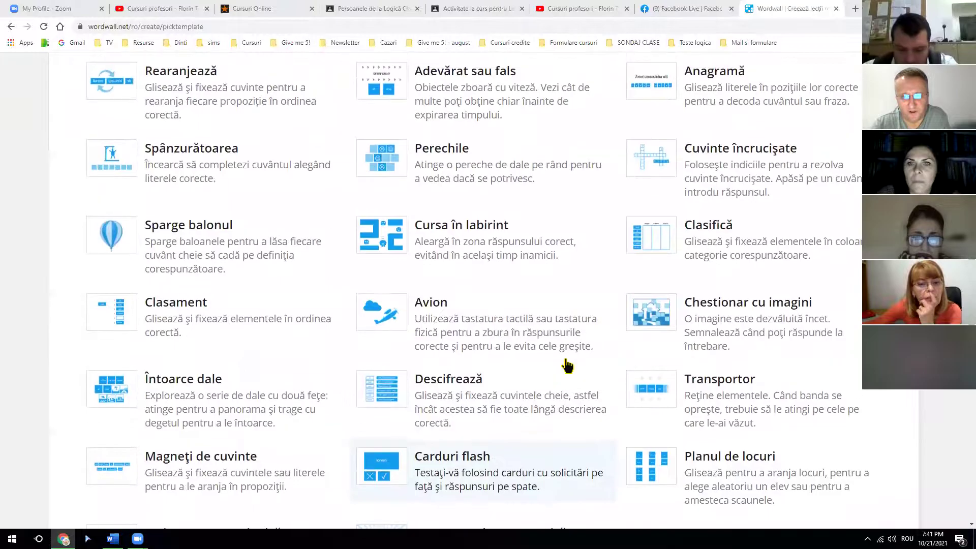
scroll(568, 365, "up", 1)
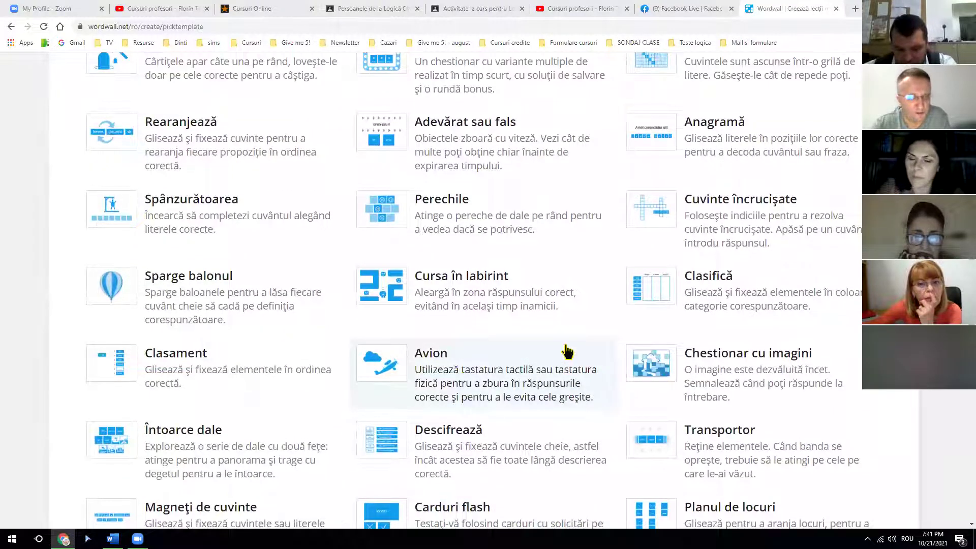
scroll(568, 350, "up", 1)
scroll(568, 351, "up", 2)
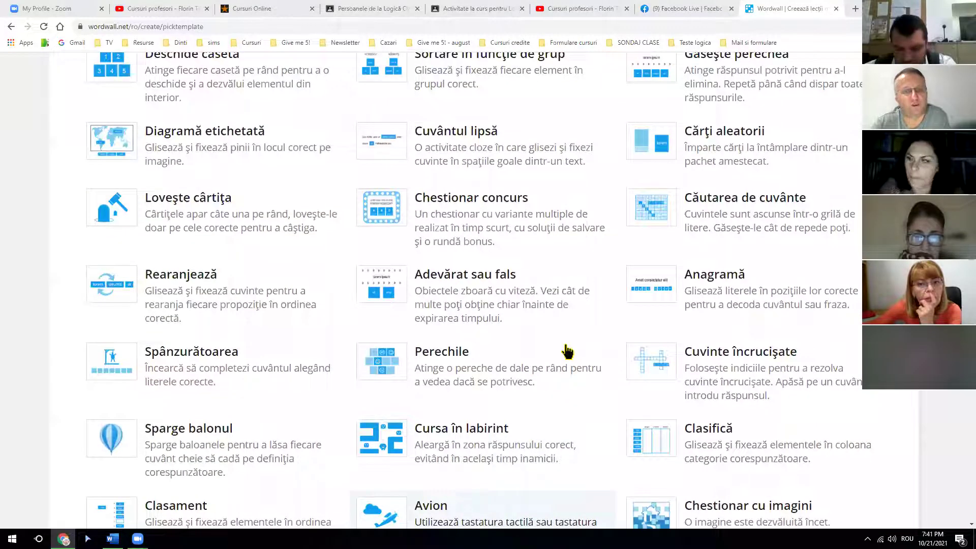
scroll(568, 351, "up", 5)
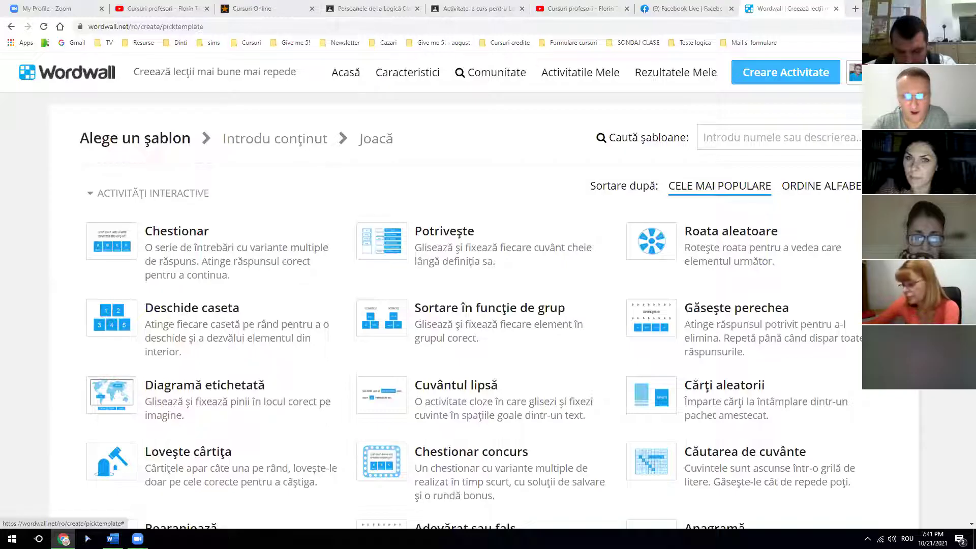
Review the Wordwall Pro (RON) Monthly plan and payment history on Gestionarea plăţilor.
left_click(855, 72)
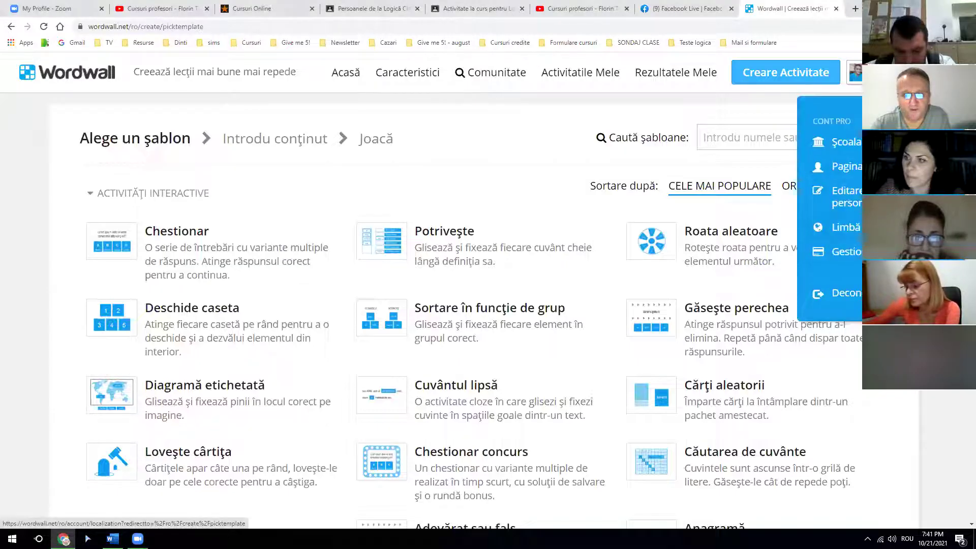
left_click(848, 254)
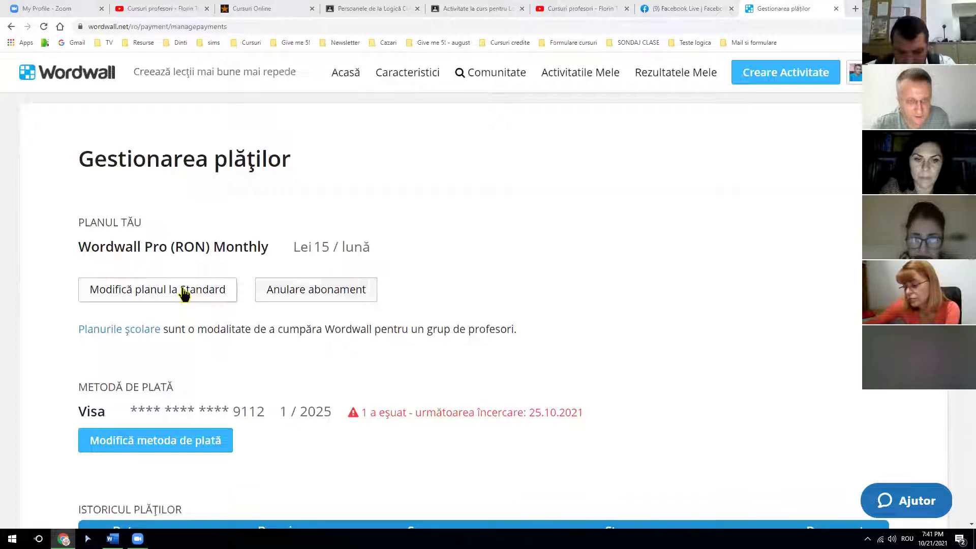
scroll(168, 300, "down", 3)
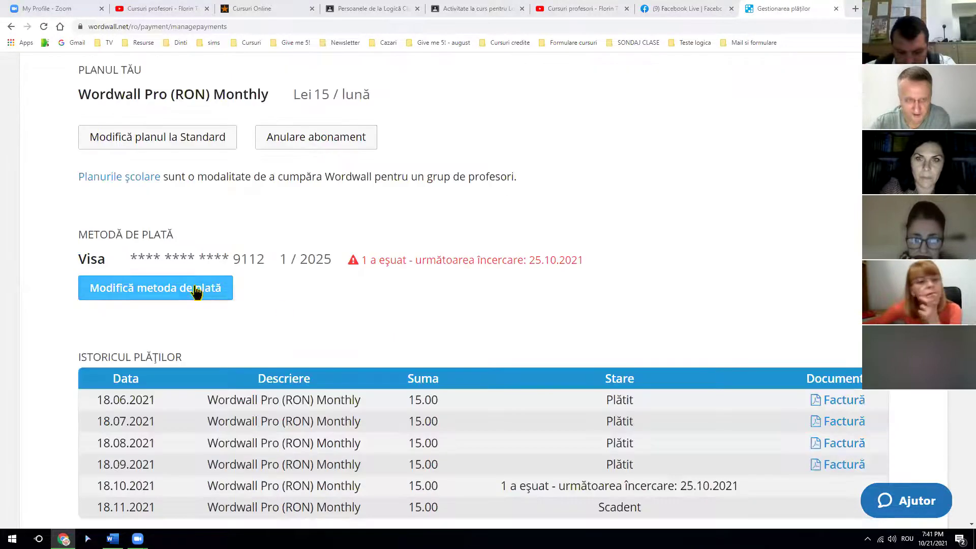
scroll(414, 311, "down", 3)
scroll(389, 292, "down", 2)
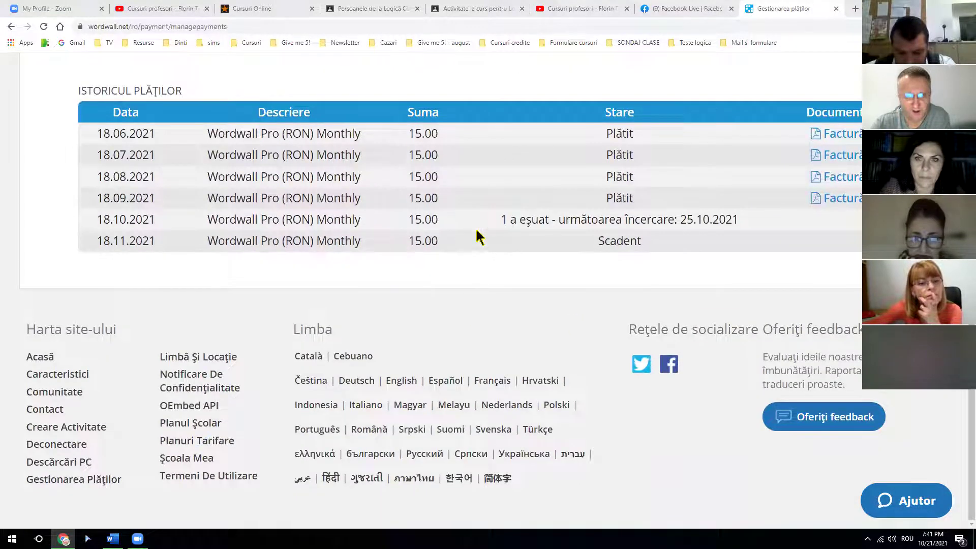
scroll(398, 257, "up", 8)
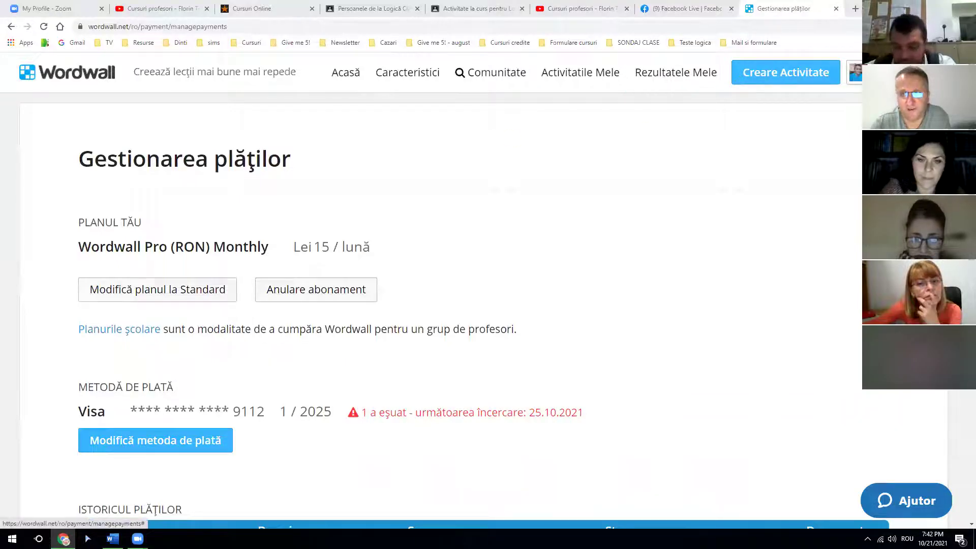
Sign out of Wordwall and view the individual price plans.
left_click(855, 72)
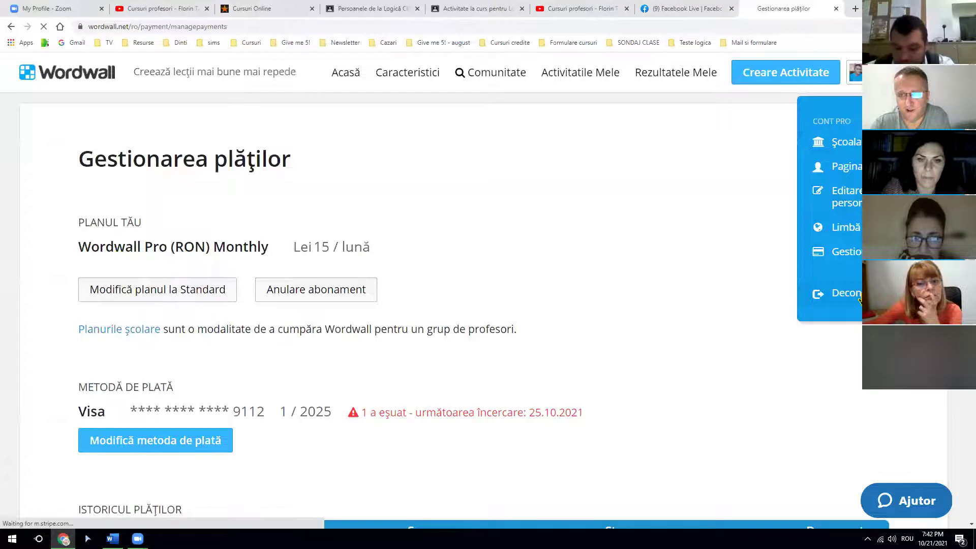
left_click(848, 294)
left_click(633, 77)
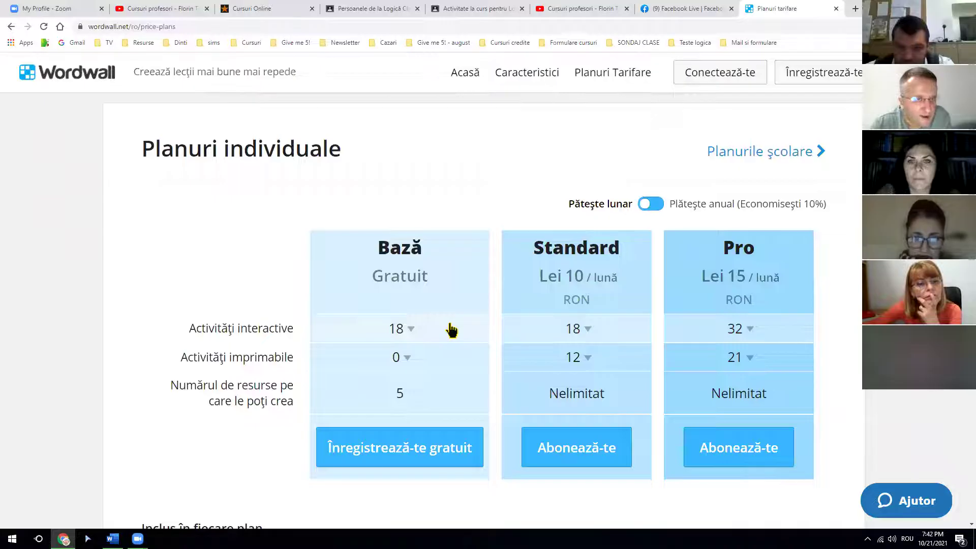
Switch the Planuri Tarifare page to the school plans.
scroll(451, 243, "down", 1)
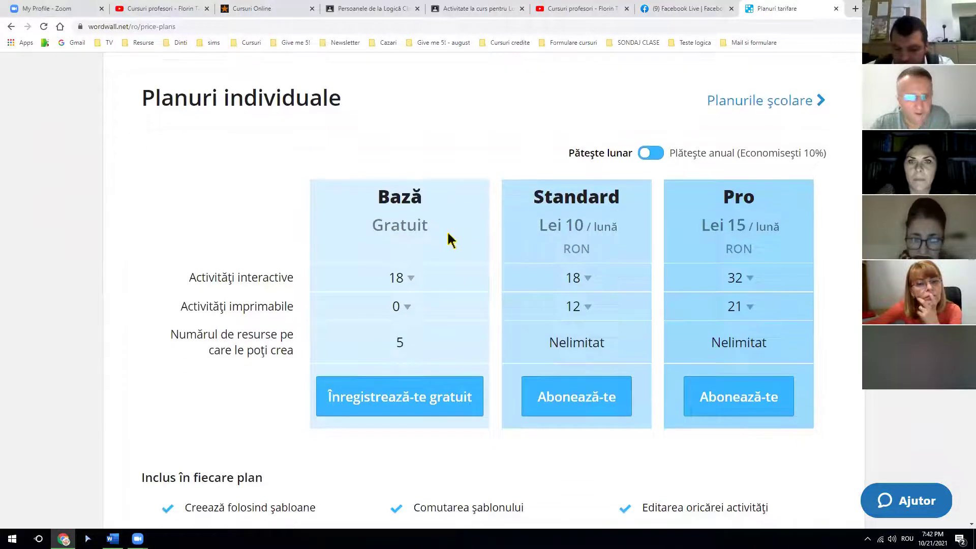
scroll(452, 243, "down", 2)
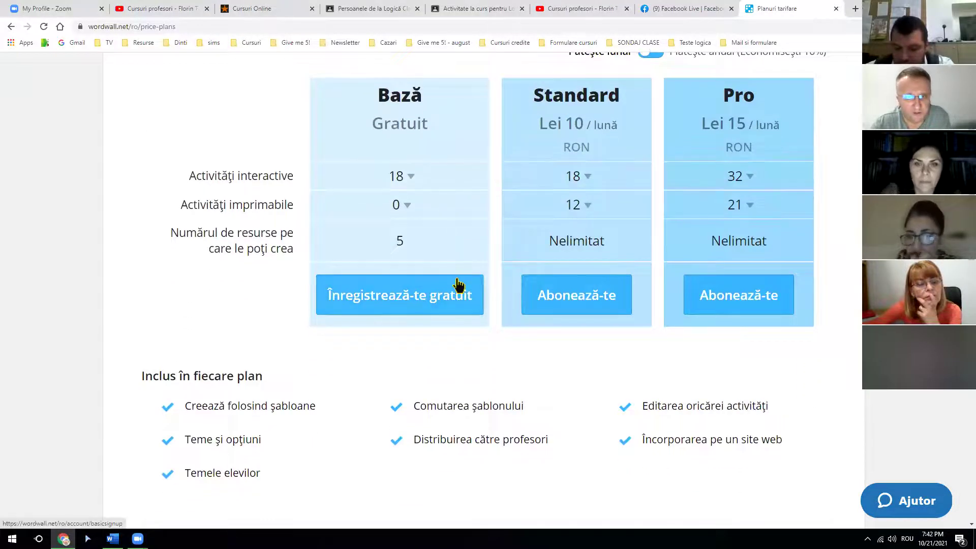
scroll(460, 275, "up", 4)
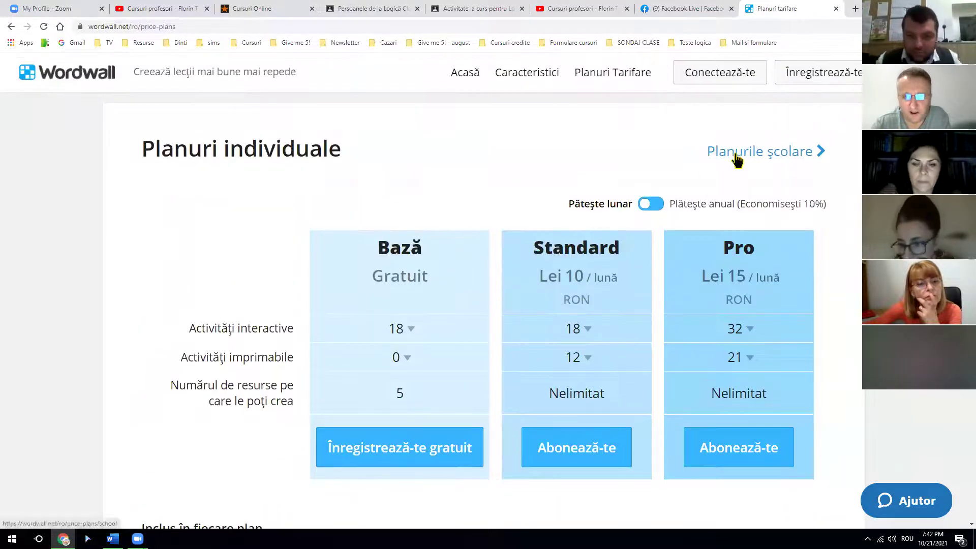
left_click(737, 156)
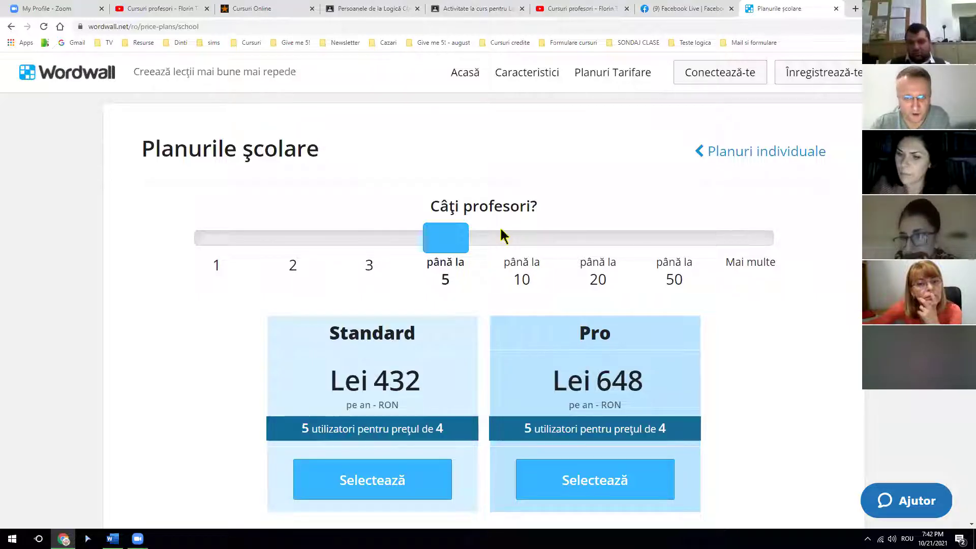
scroll(519, 310, "down", 1)
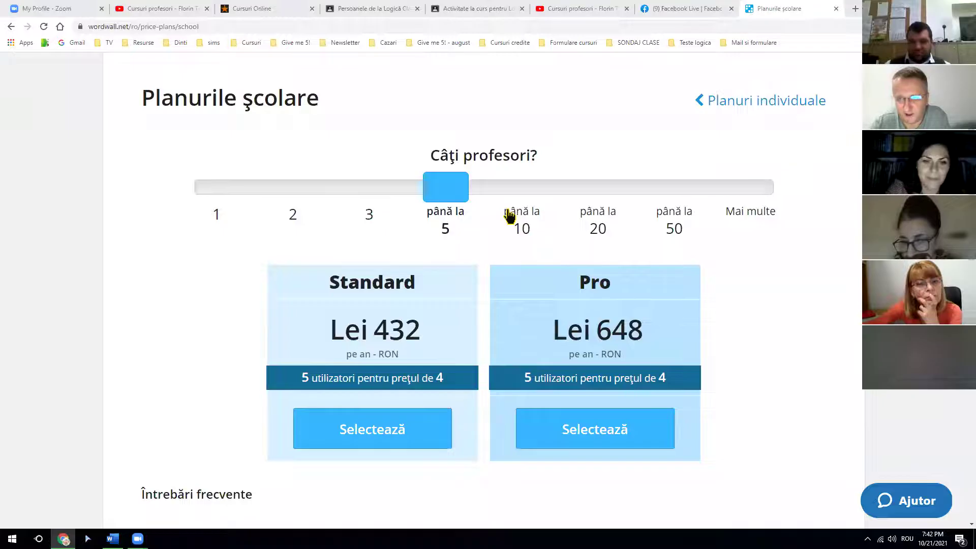
Compare teacher counts 10, 20, 50 and 5, settling on up to 10 teachers.
left_click(522, 230)
left_click(584, 222)
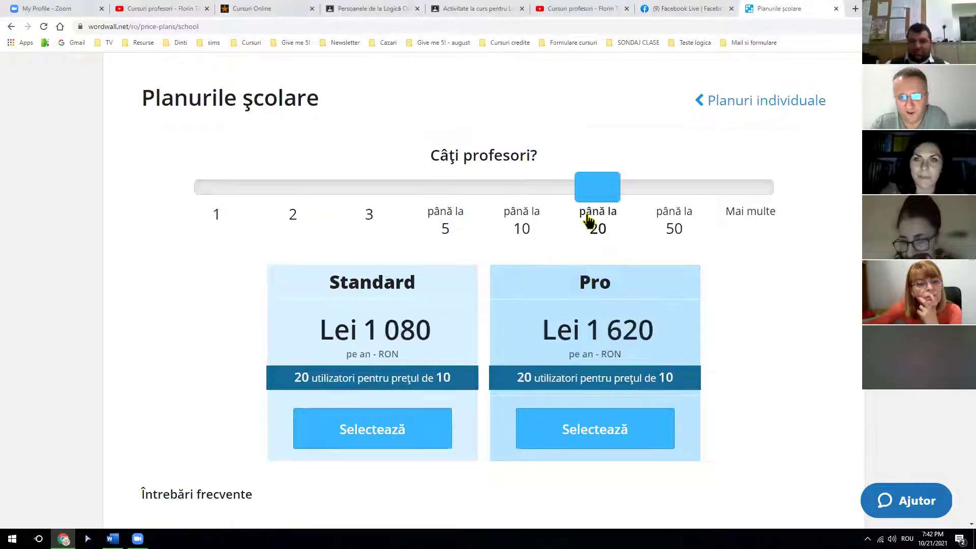
left_click(661, 221)
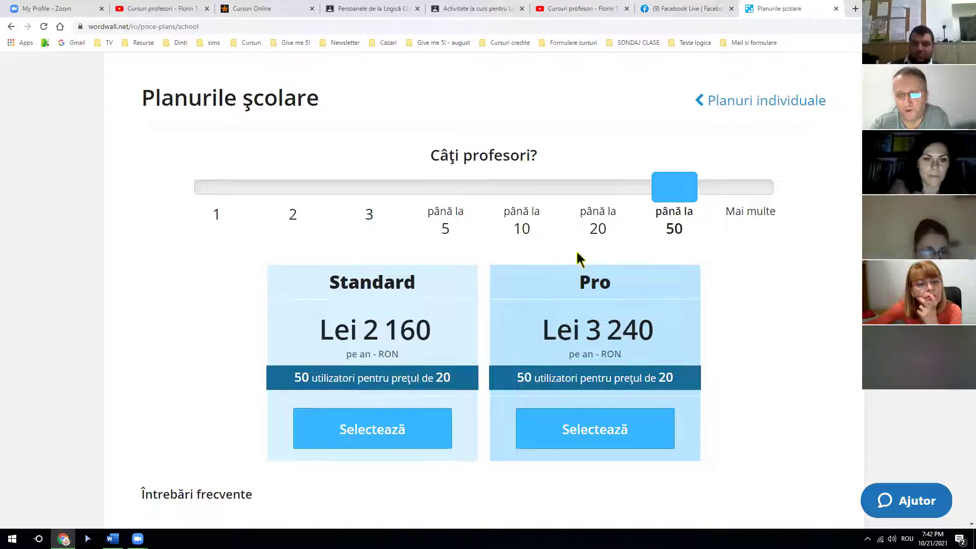
left_click(610, 224)
left_click(523, 227)
left_click(442, 231)
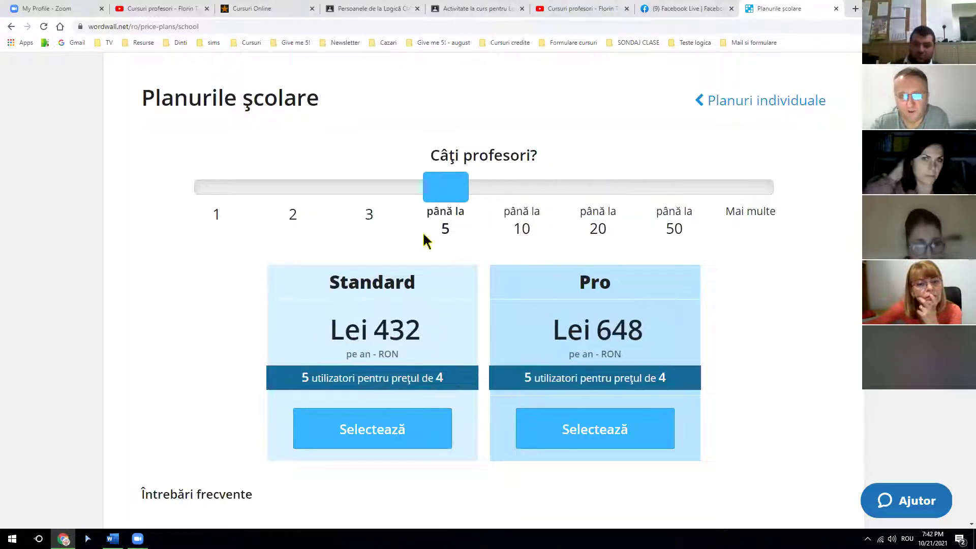
left_click(529, 219)
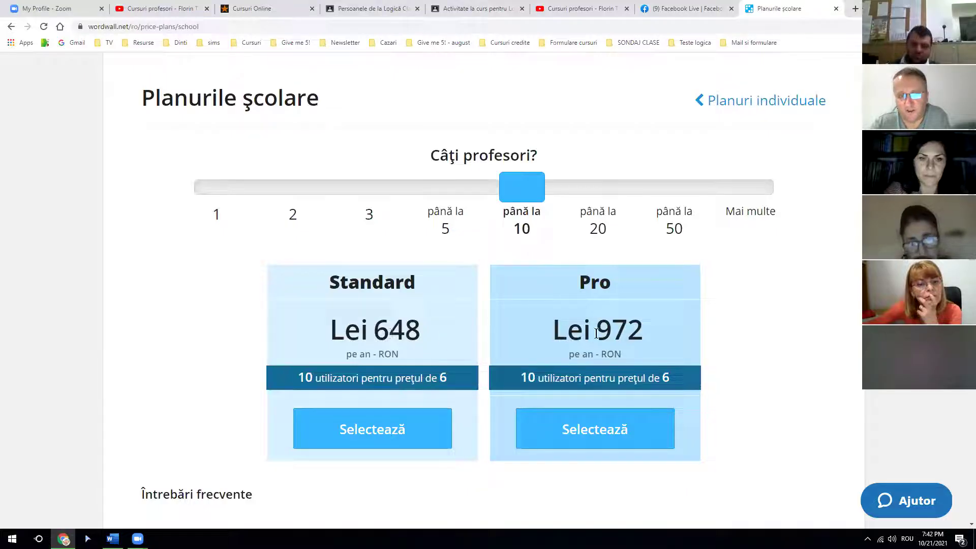
Highlight the Pro yearly price of Lei 972 and scroll the plan details.
left_click_drag(599, 330, 675, 337)
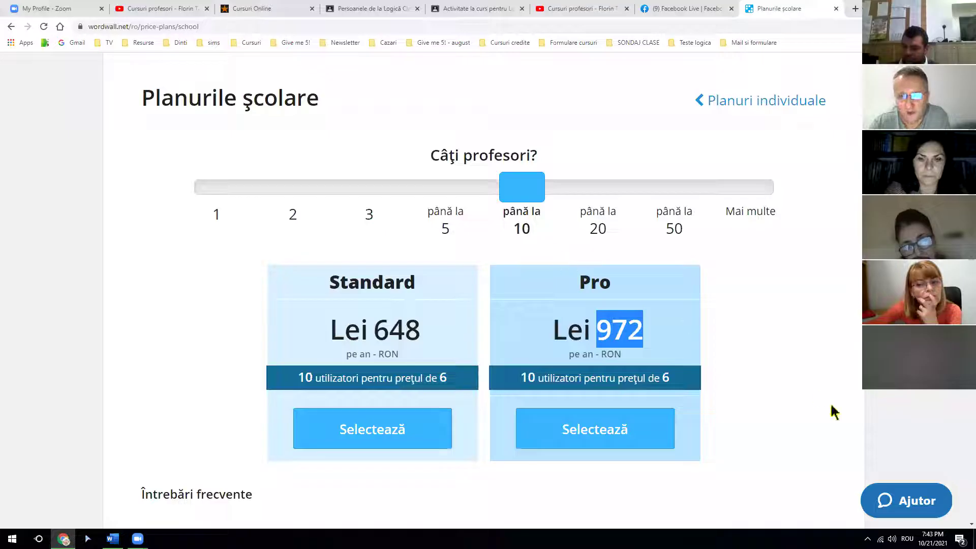
left_click(814, 398)
scroll(547, 352, "down", 2)
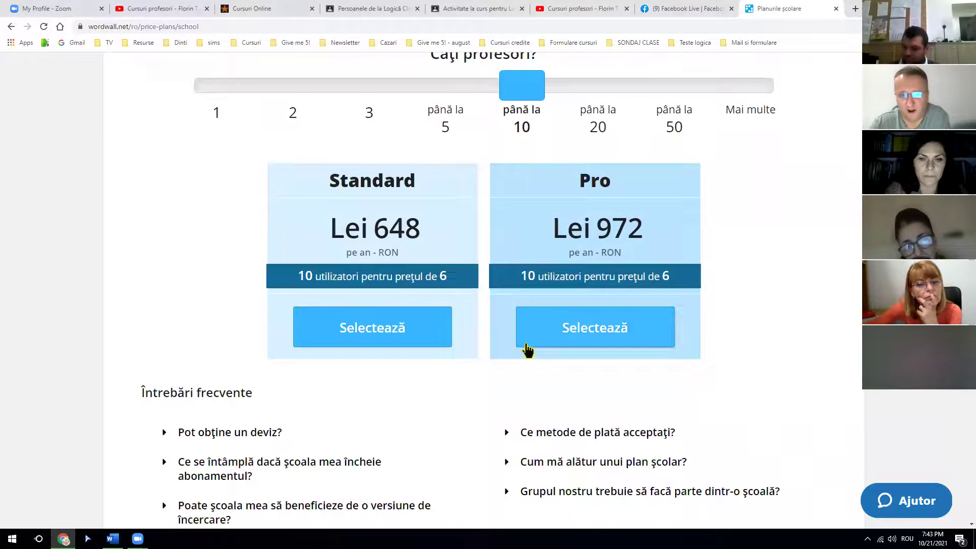
scroll(527, 349, "down", 2)
scroll(525, 333, "up", 5)
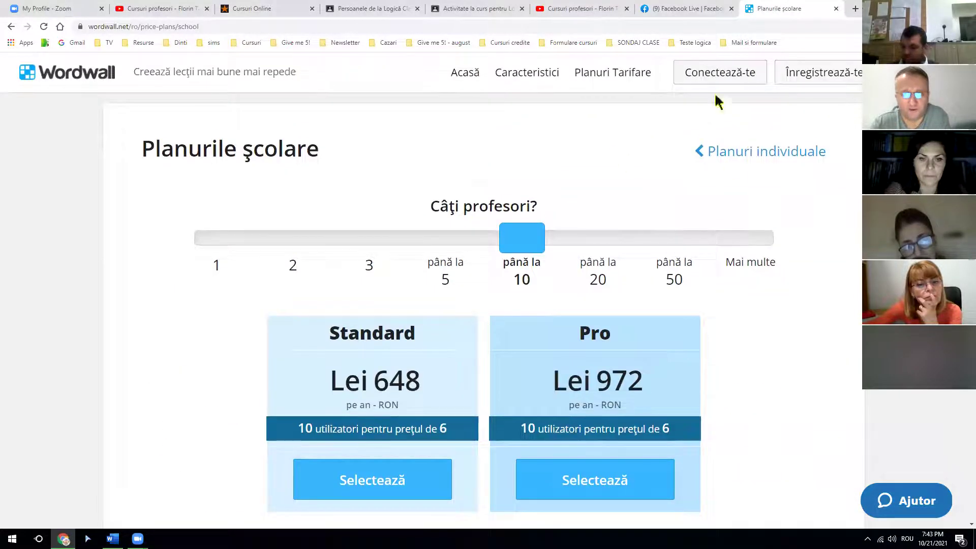
Sign back into Wordwall with the saved credentials and start creating a new activity.
left_click(747, 77)
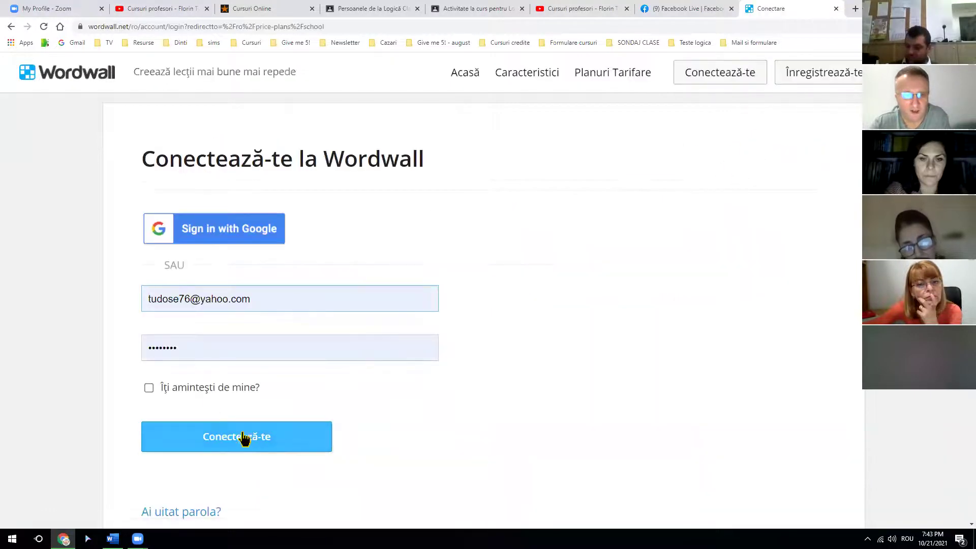
left_click(243, 436)
left_click(576, 163)
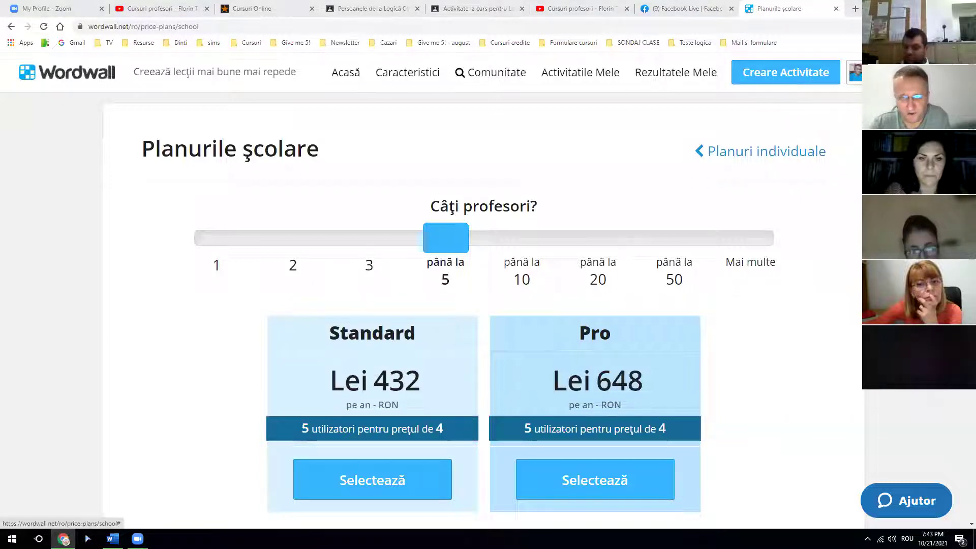
left_click(855, 72)
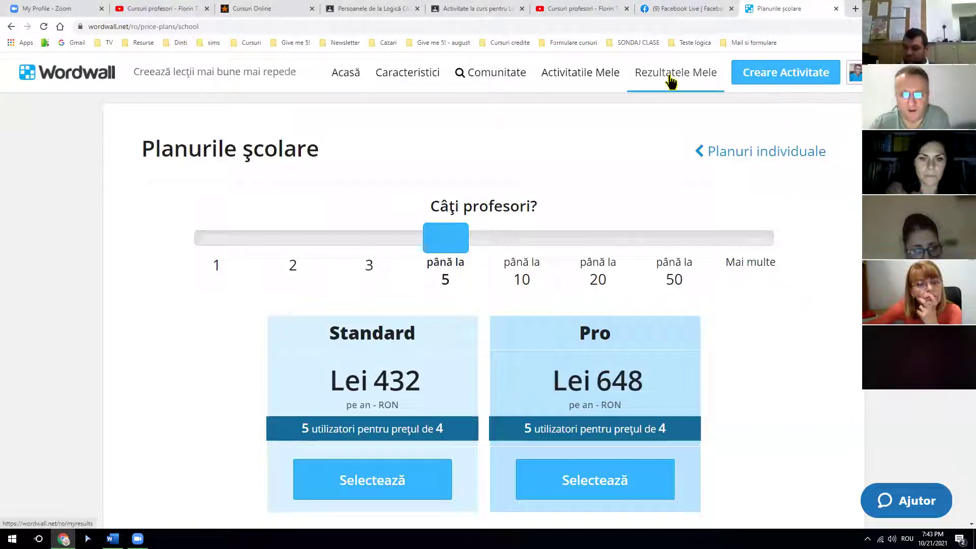
left_click(780, 78)
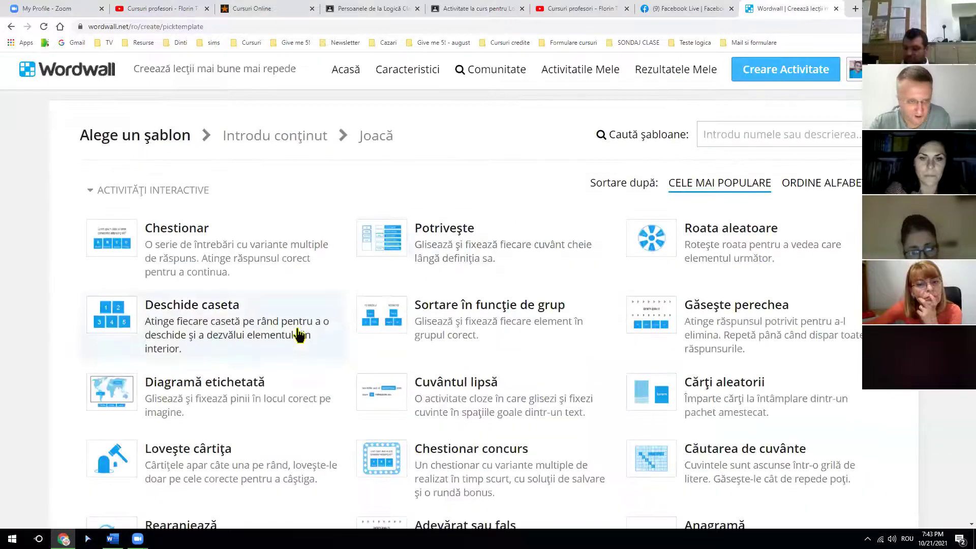
Choose the maths generator template and, after browsing the other operations, select Adunare.
scroll(507, 349, "down", 6)
scroll(533, 360, "down", 6)
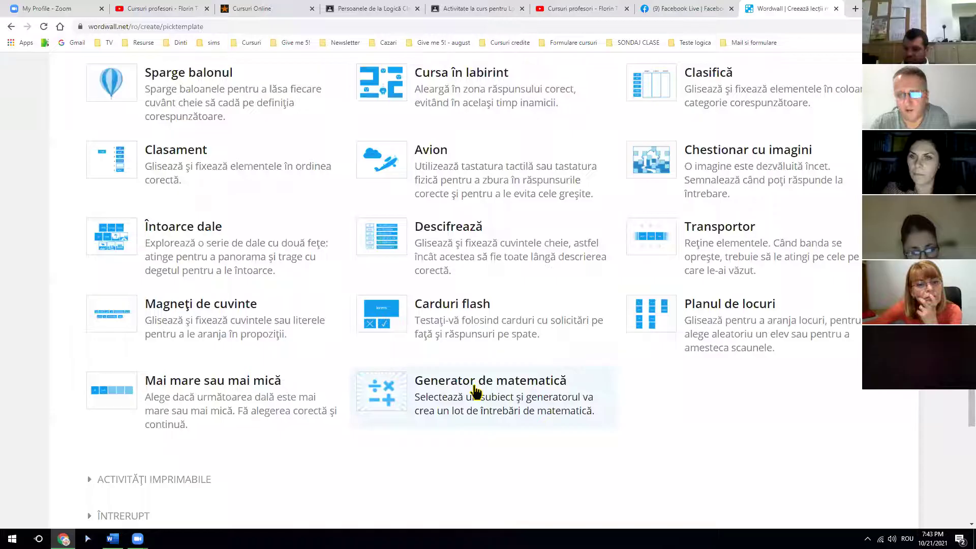
left_click(475, 391)
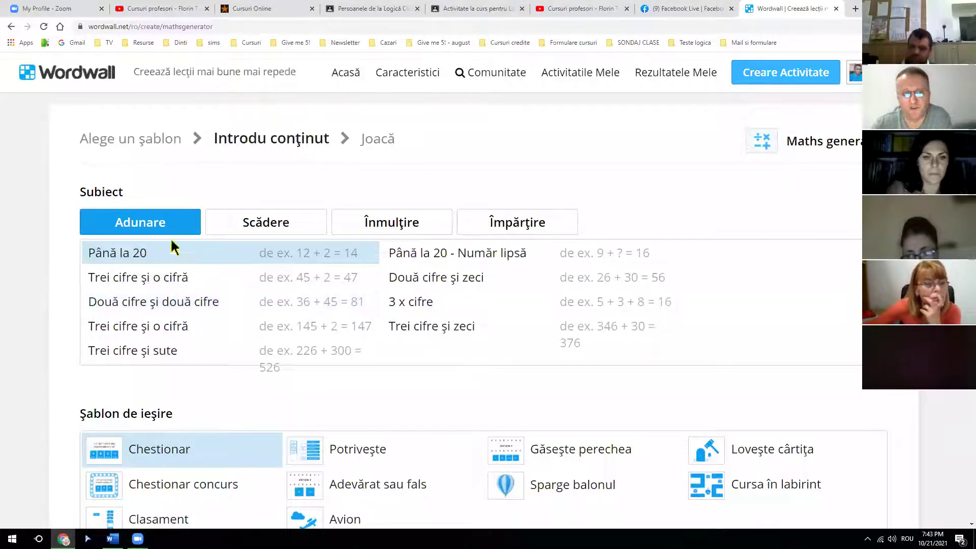
left_click(257, 230)
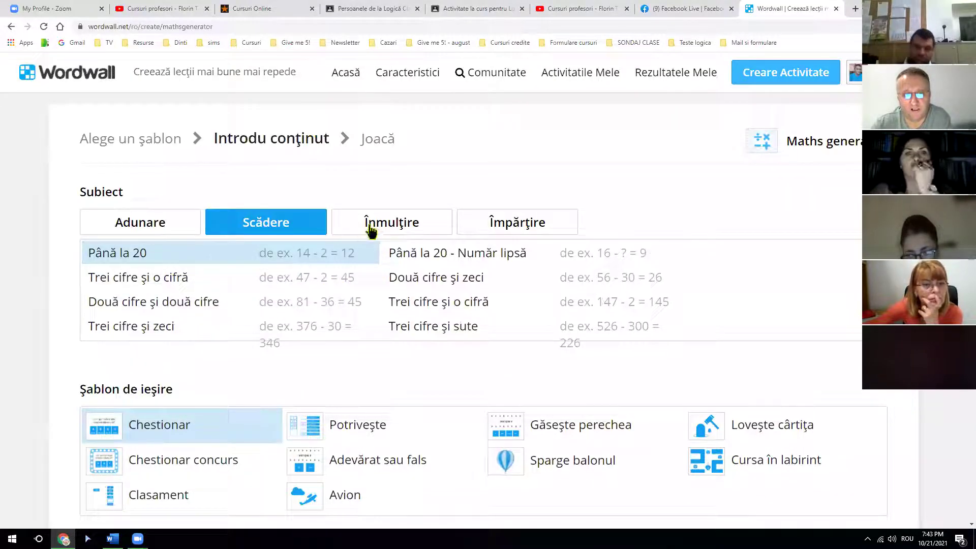
left_click(371, 232)
left_click(517, 225)
left_click(179, 219)
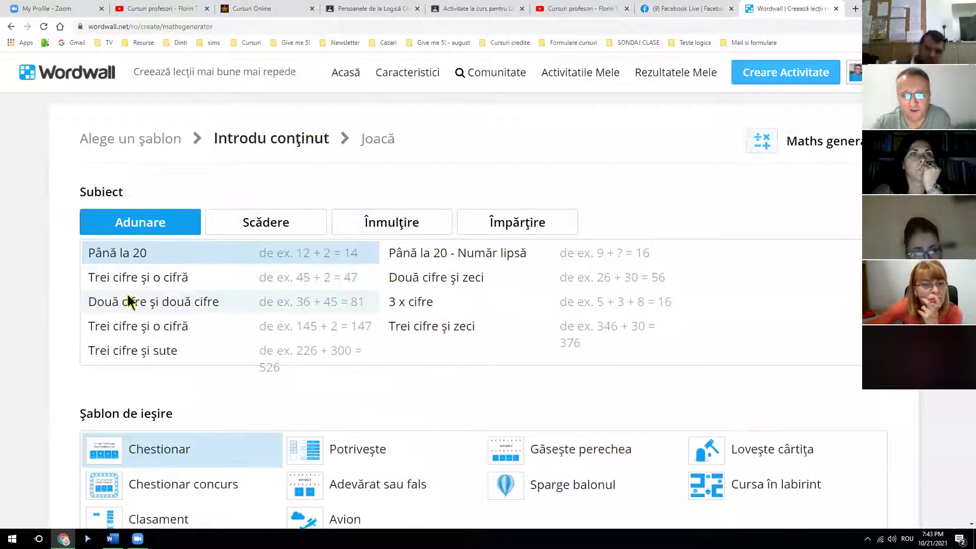
Compare the addition types and settle on additions like 45 + 2.
left_click(160, 276)
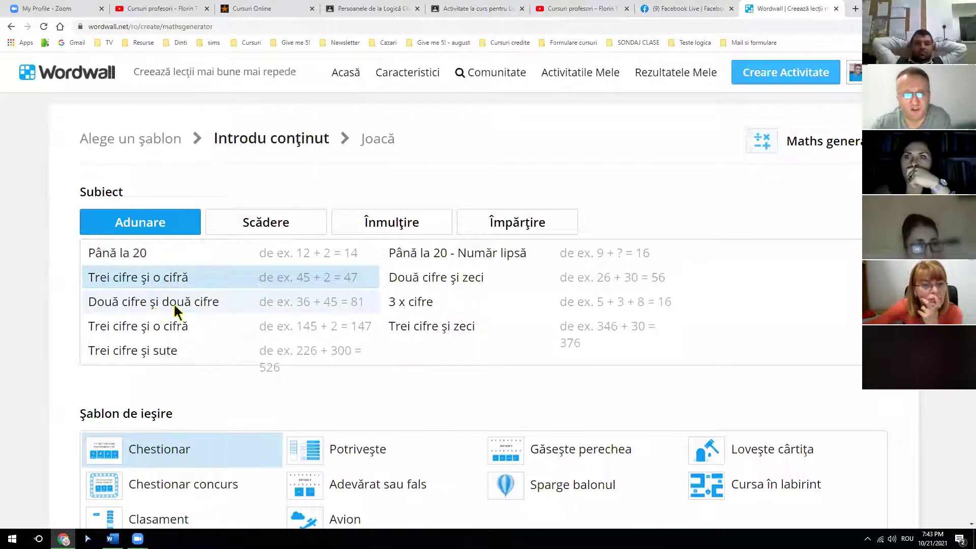
left_click(172, 303)
left_click(172, 328)
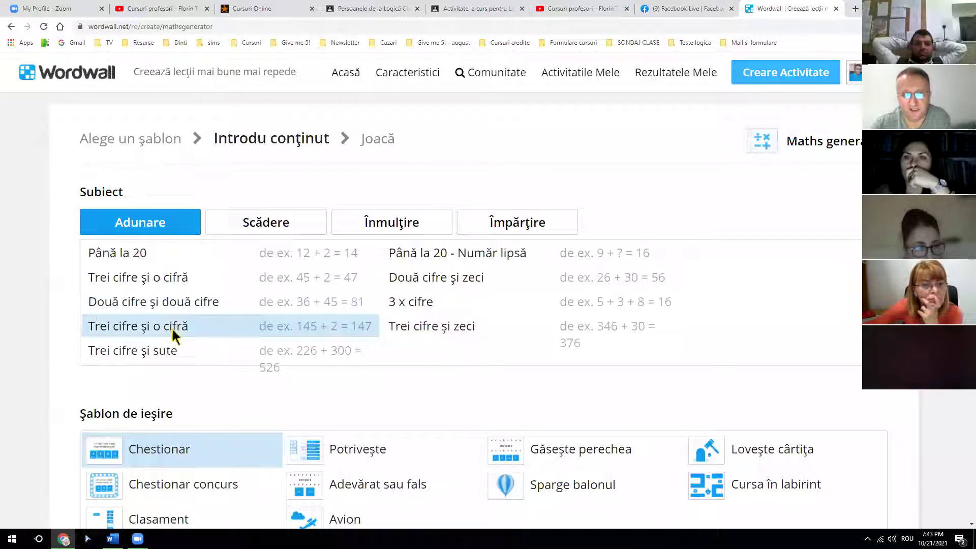
left_click(177, 355)
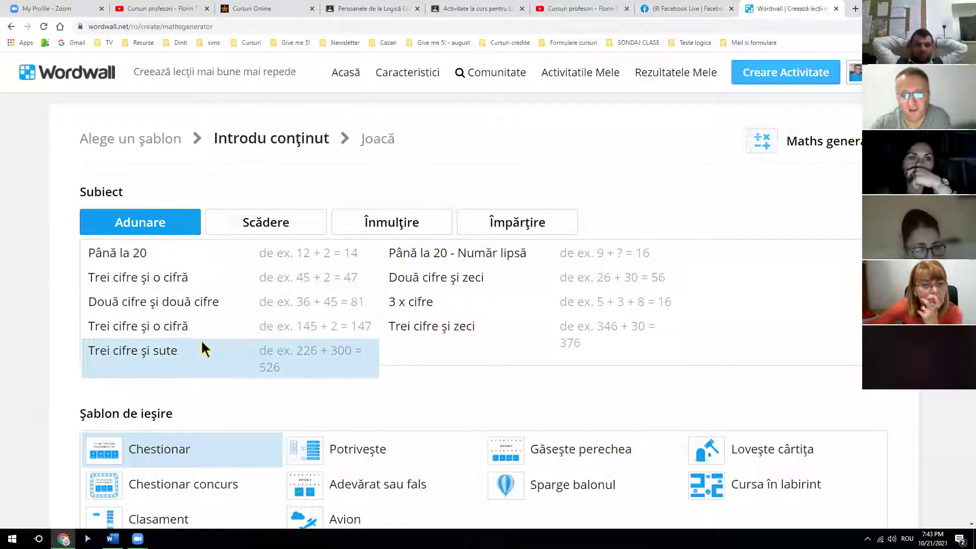
left_click(455, 257)
left_click(452, 280)
left_click(434, 305)
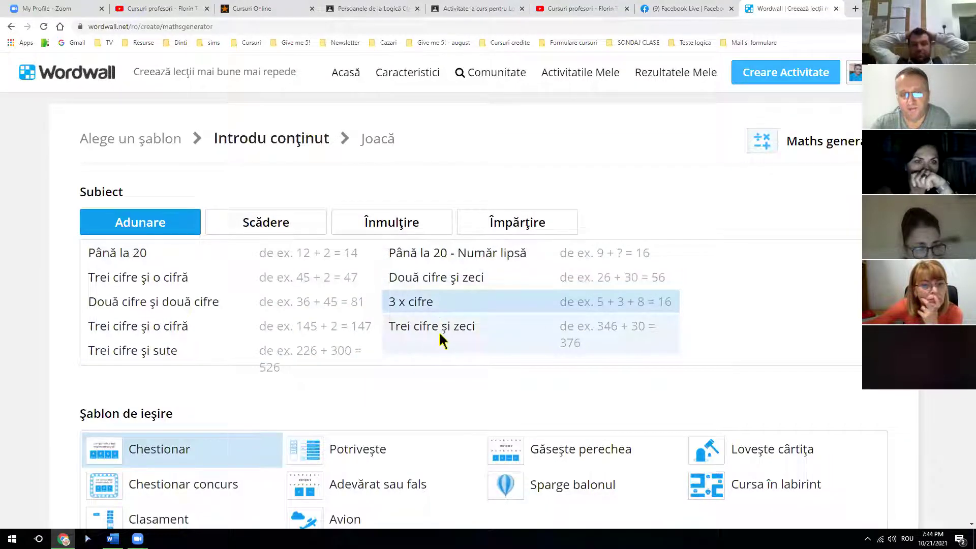
left_click(441, 340)
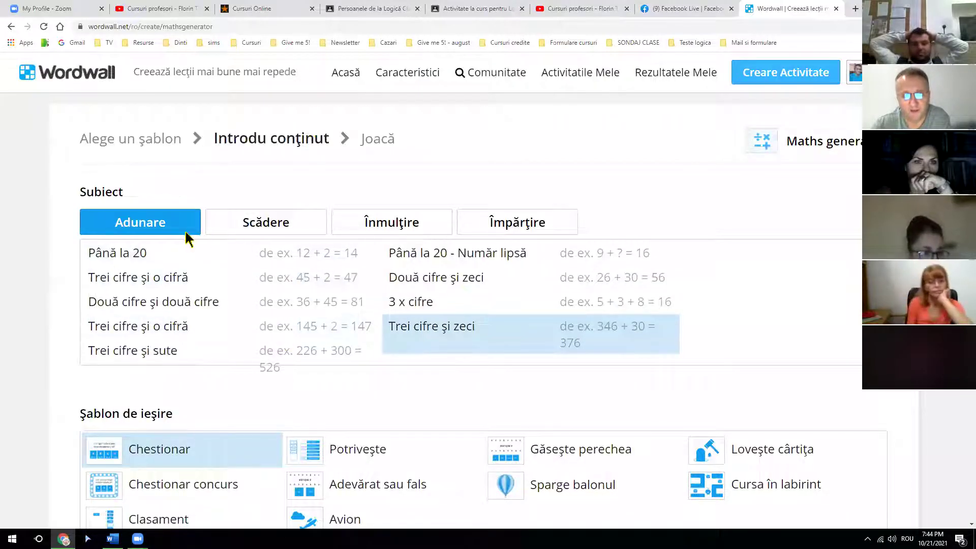
left_click(179, 289)
Set Numărul de întrebări to 5.
scroll(188, 294, "down", 3)
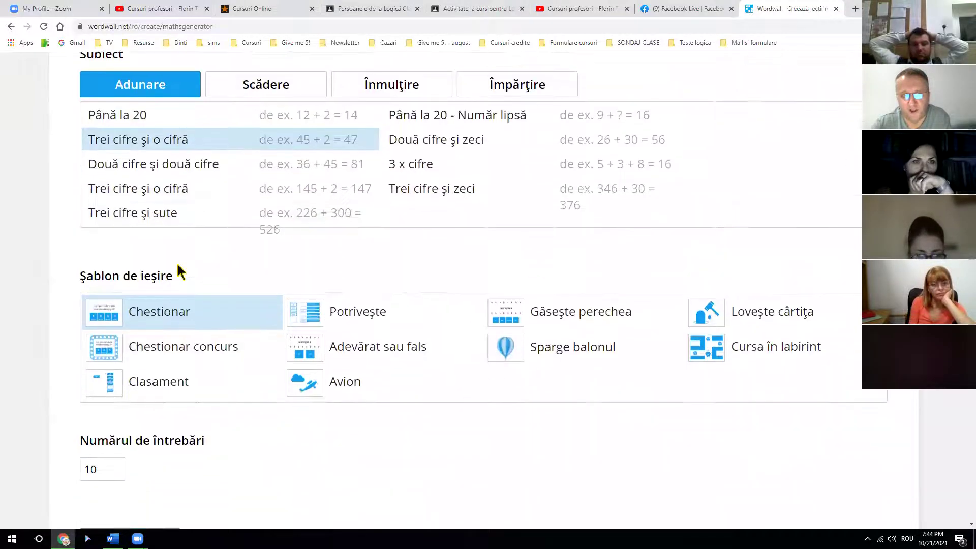
scroll(122, 388, "down", 2)
left_click(115, 350)
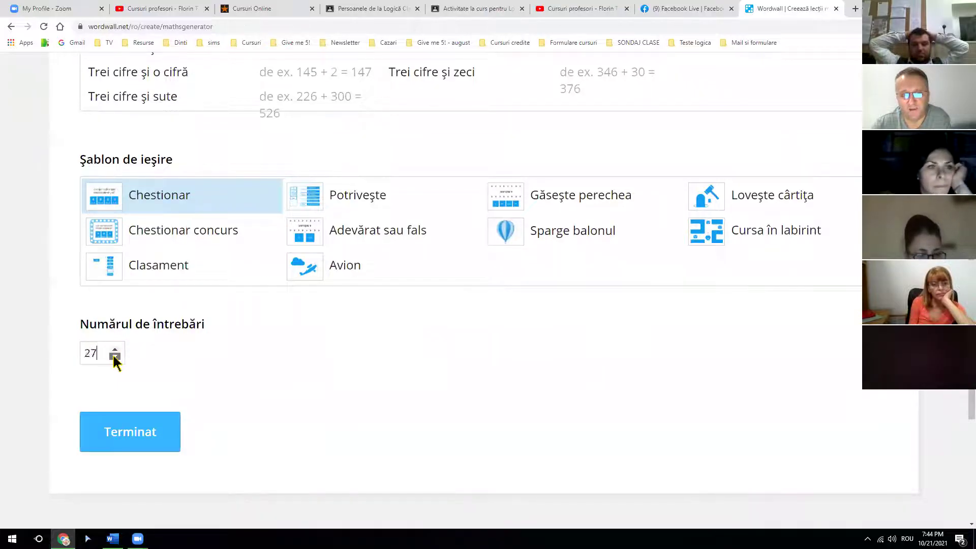
left_click_drag(114, 357, 115, 356)
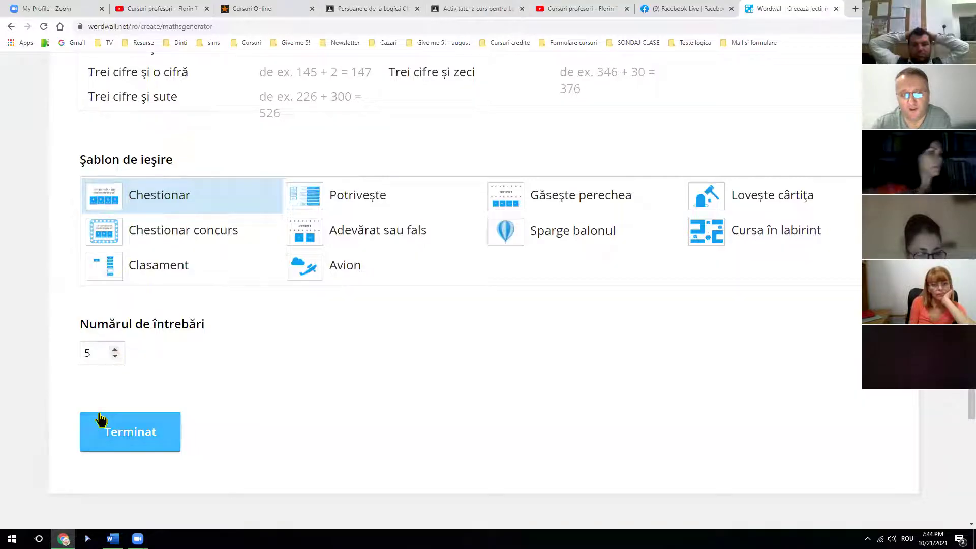
Generate the quiz and answer all five additions correctly: 76, 77, 30, 99, 74.
left_click(116, 455)
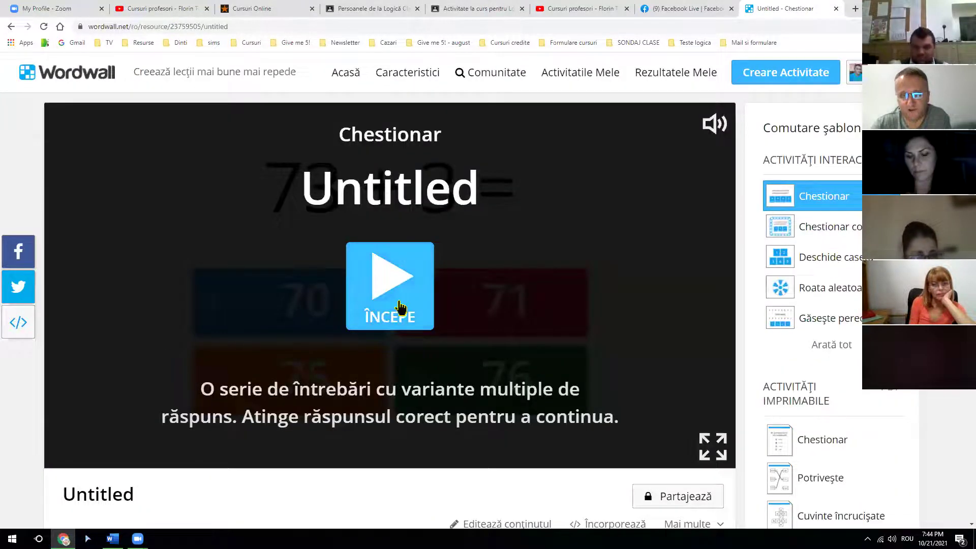
left_click(396, 305)
left_click(476, 391)
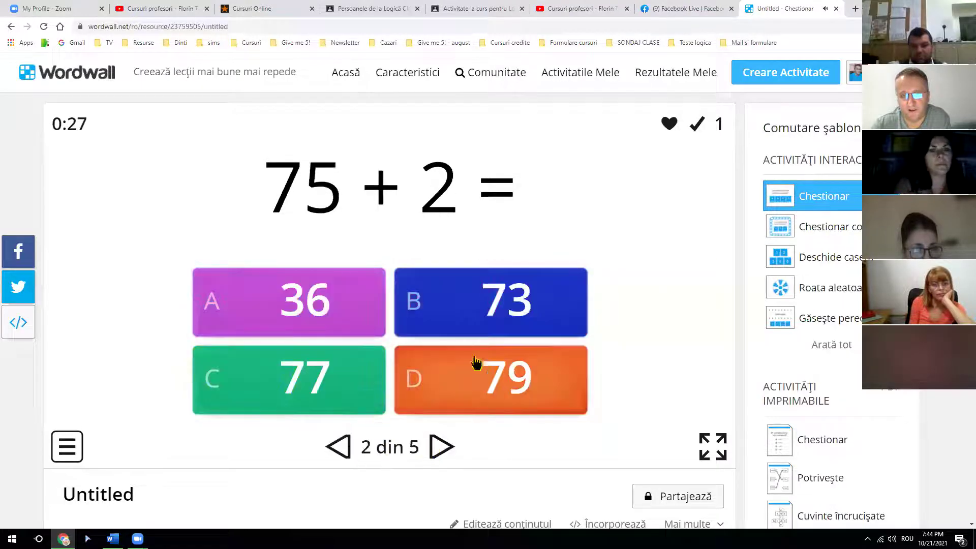
left_click(350, 407)
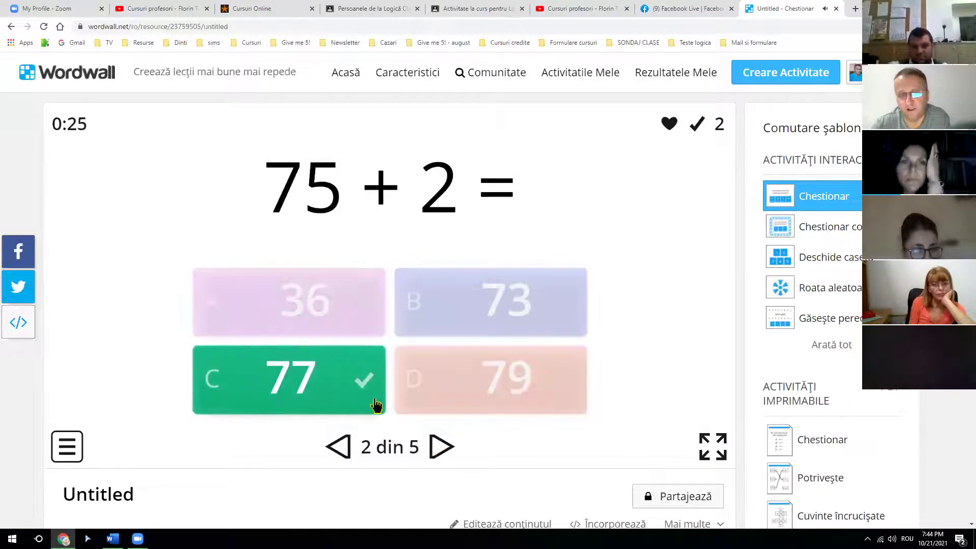
left_click(440, 447)
left_click(314, 322)
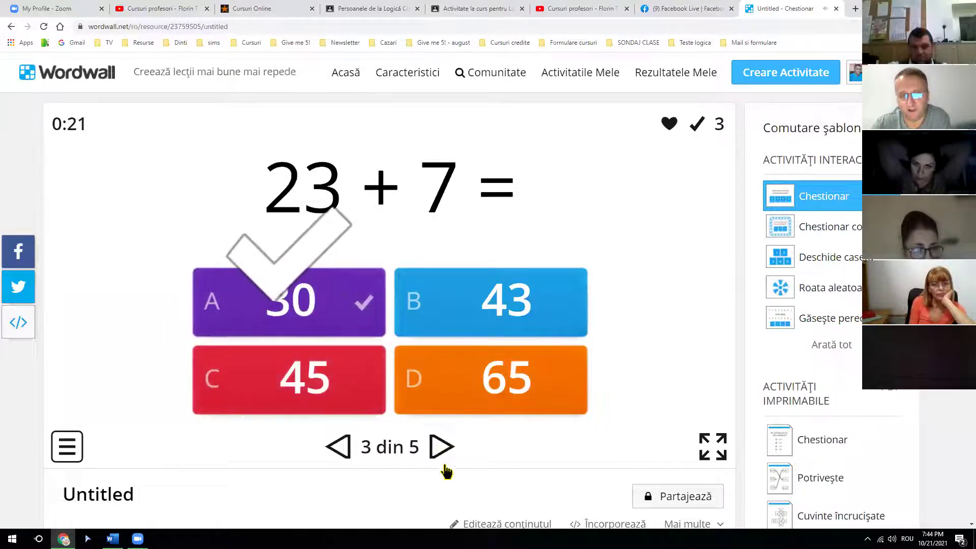
left_click(441, 448)
left_click(515, 375)
left_click(440, 447)
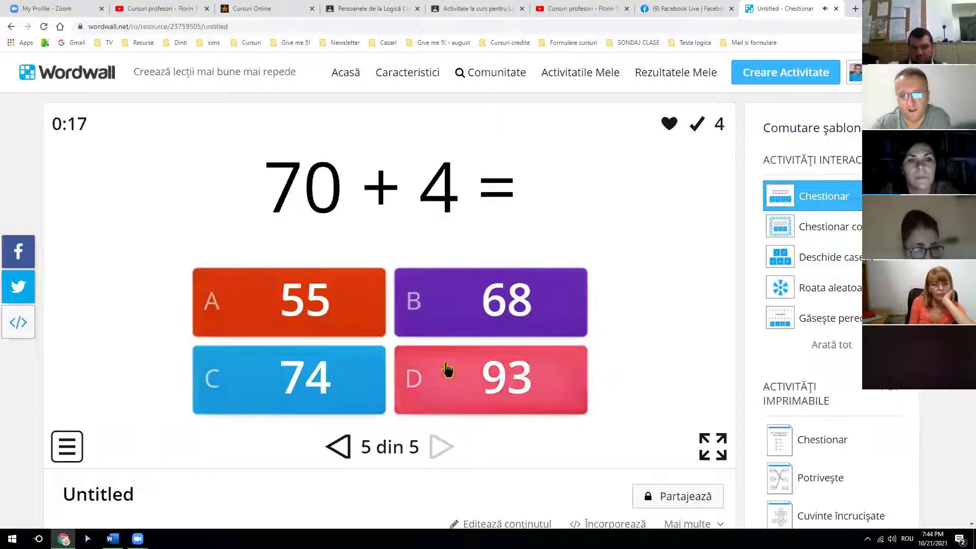
left_click(337, 377)
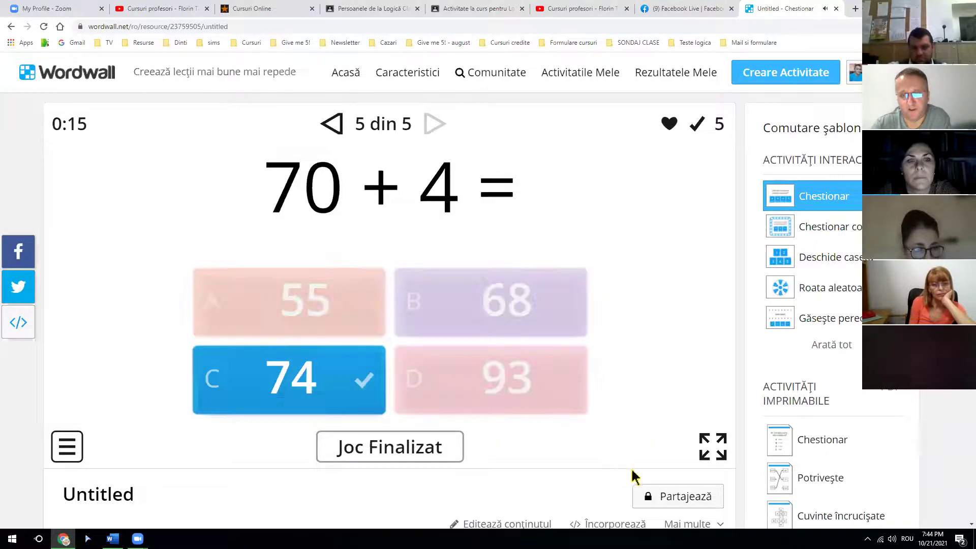
left_click(438, 449)
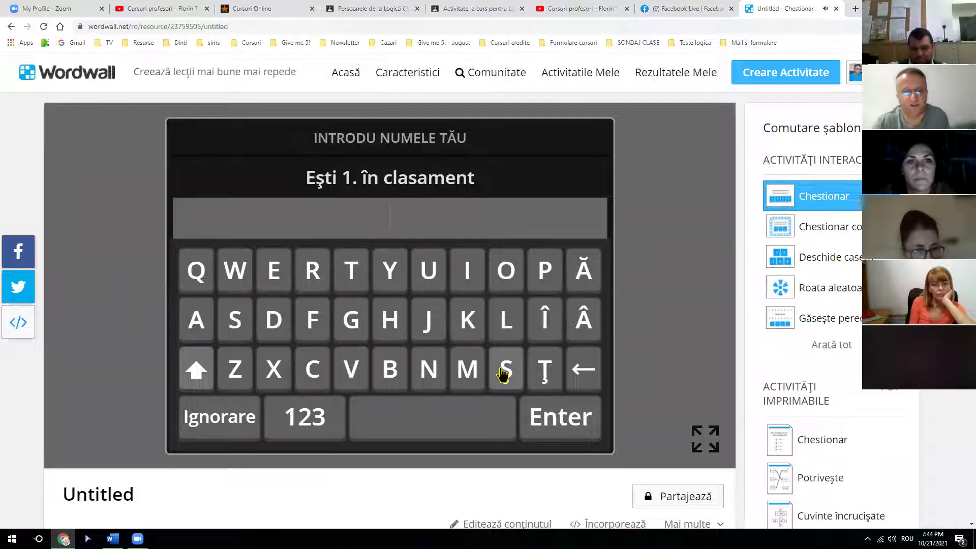
Save the player's name to the leaderboard and open Rezultatele mele in a new tab.
type("Tudpose")
key("BackSpace")
key("BackSpace")
key("BackSpace")
key("BackSpace")
type("ose")
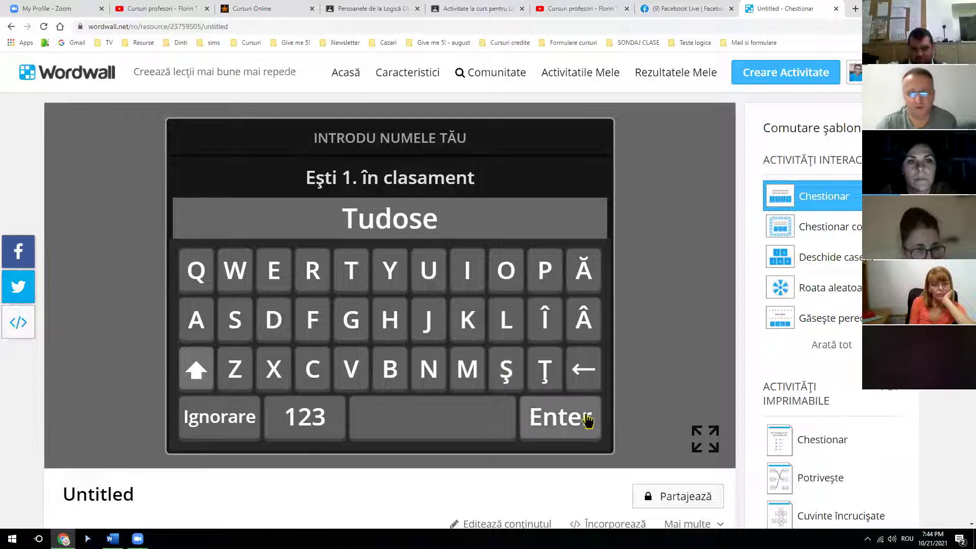
left_click(584, 422)
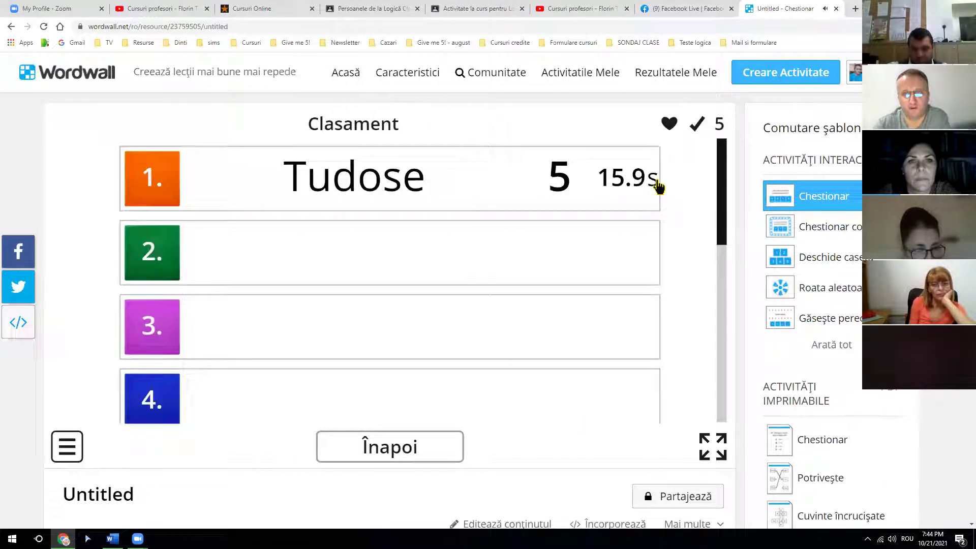
right_click(675, 81)
left_click(692, 87)
Check the new Rezultatele mele tab, then return to the quiz's options.
key("ctrl+Tab")
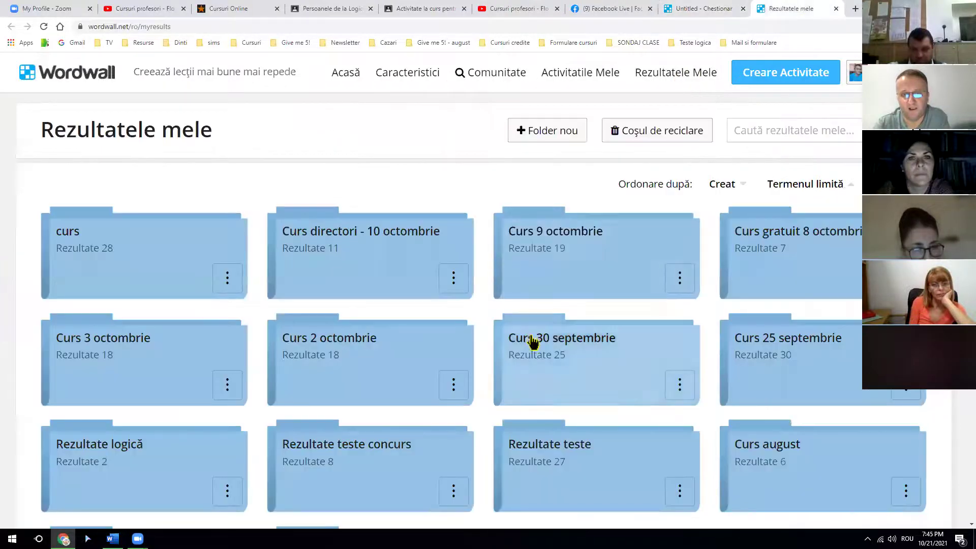
scroll(532, 341, "down", 15)
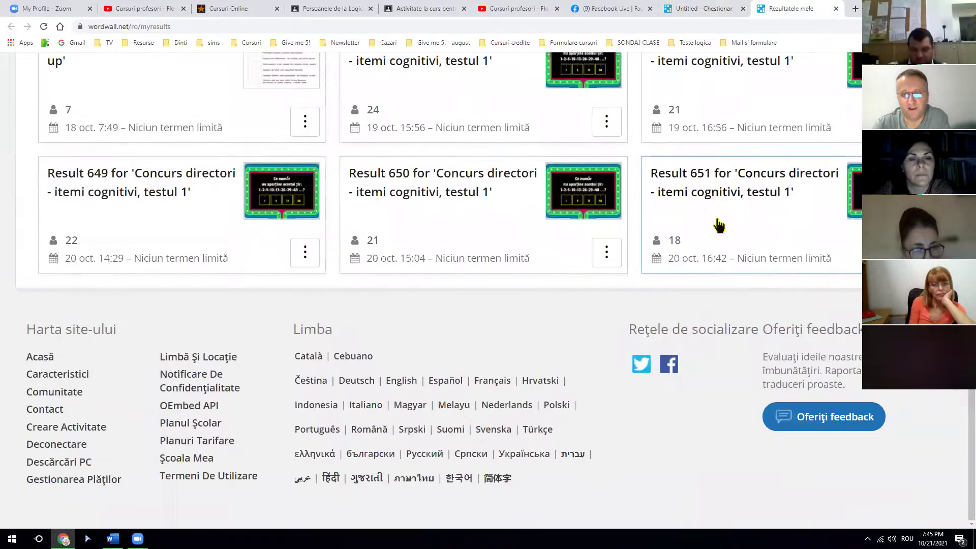
left_click(708, 9)
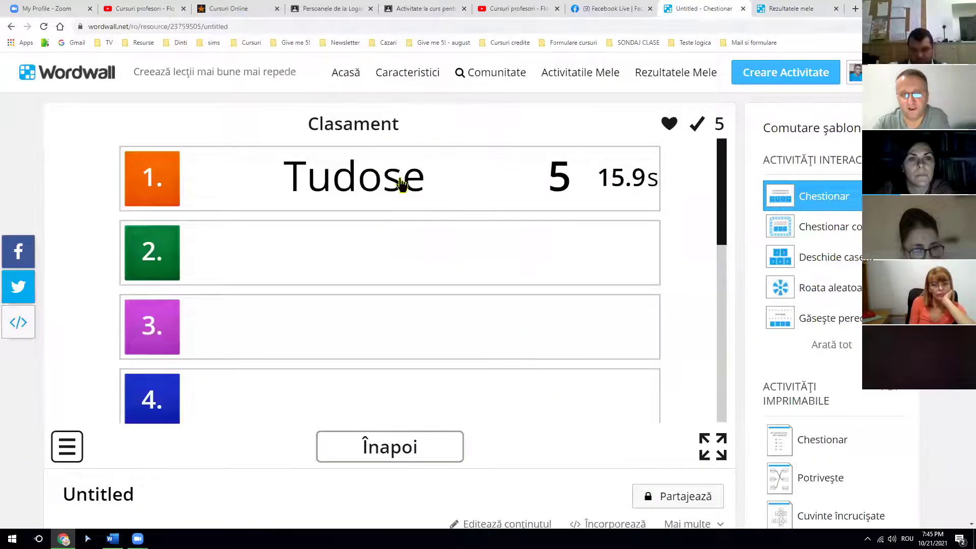
scroll(402, 186, "down", 9)
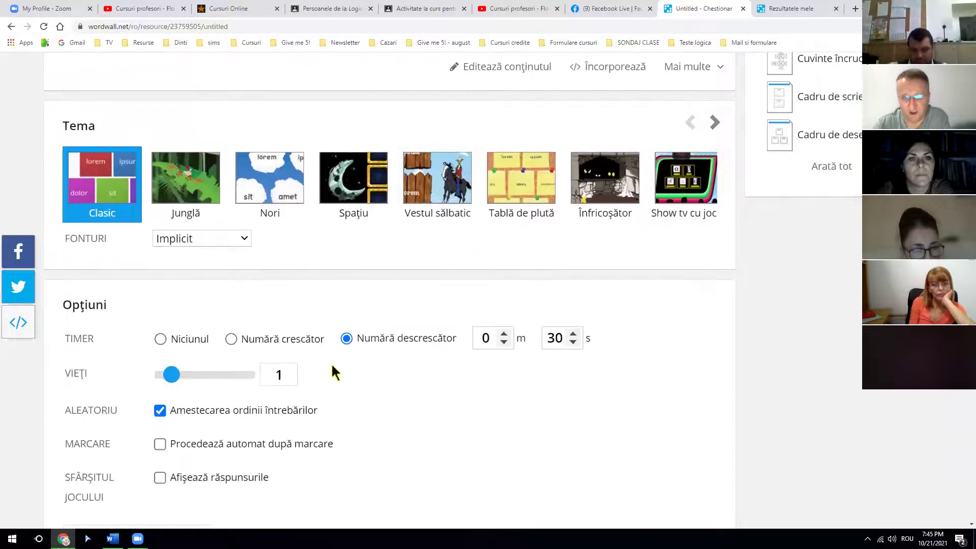
left_click_drag(505, 333, 504, 344)
left_click(504, 342)
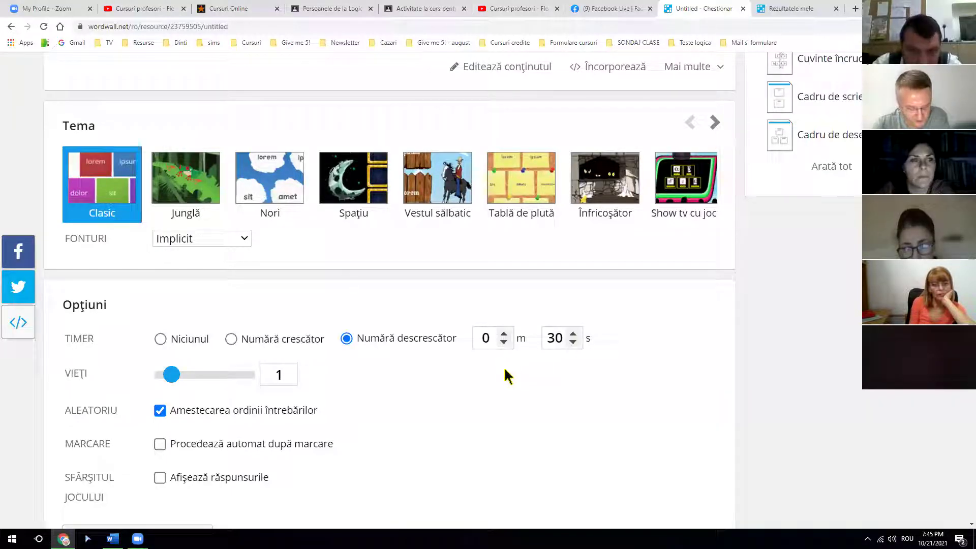
Set unlimited lives, a 55-second countdown and end-of-game answers, then apply them.
left_click_drag(173, 375, 158, 377)
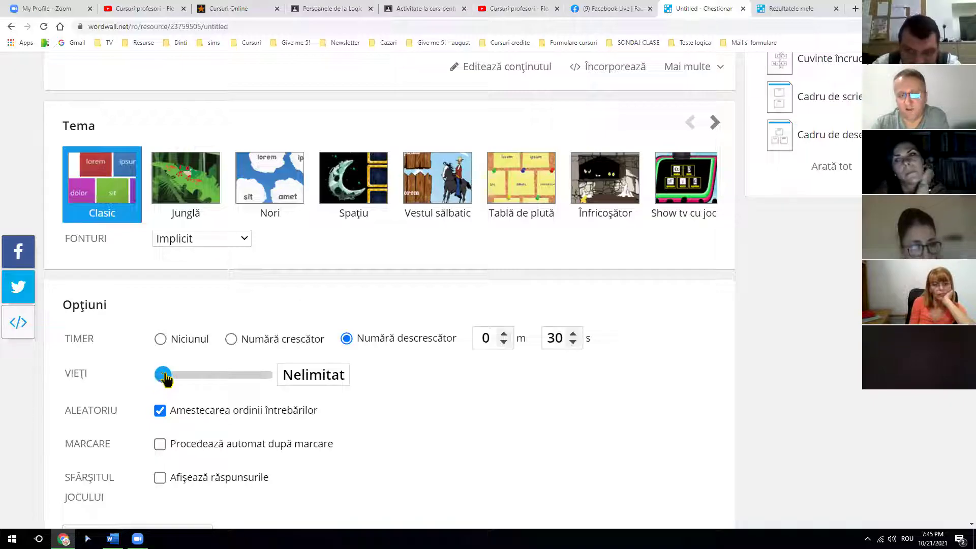
left_click_drag(166, 376, 265, 391)
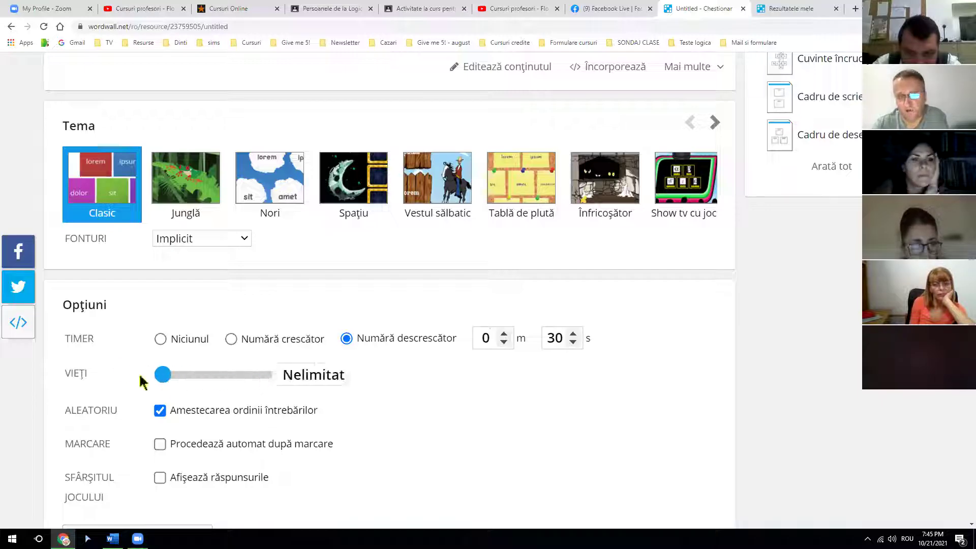
mouse_move(169, 379)
left_mouse_down()
mouse_move(178, 379)
mouse_move(153, 375)
left_mouse_up()
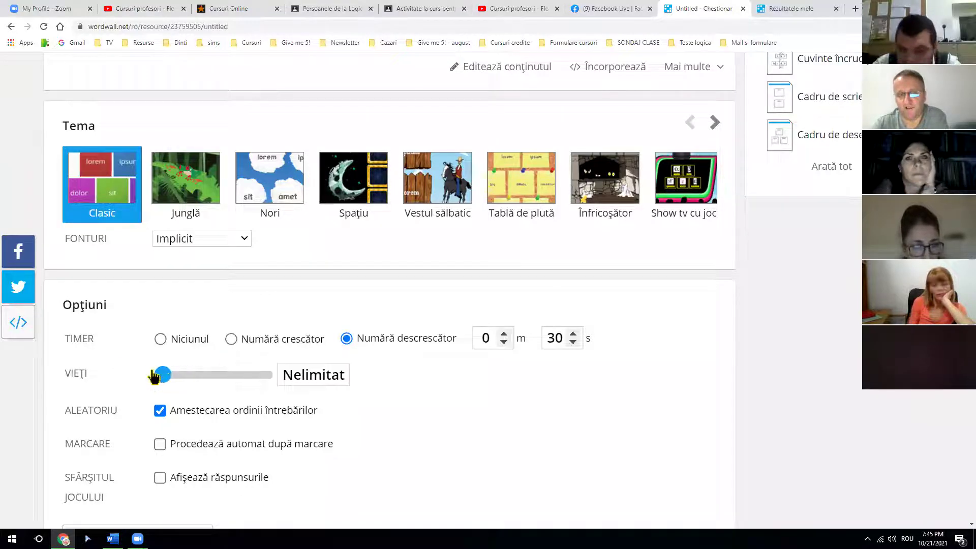
scroll(160, 415, "down", 1)
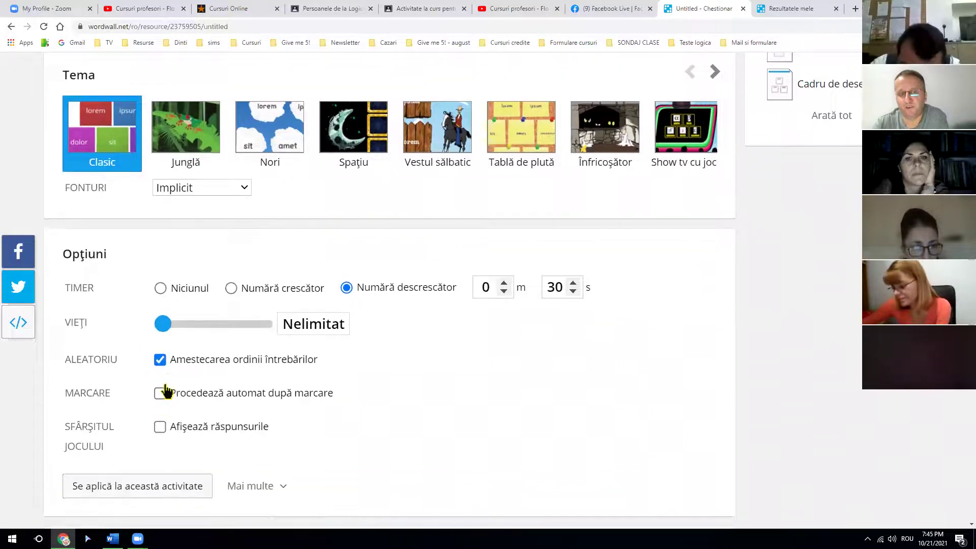
left_click(160, 360)
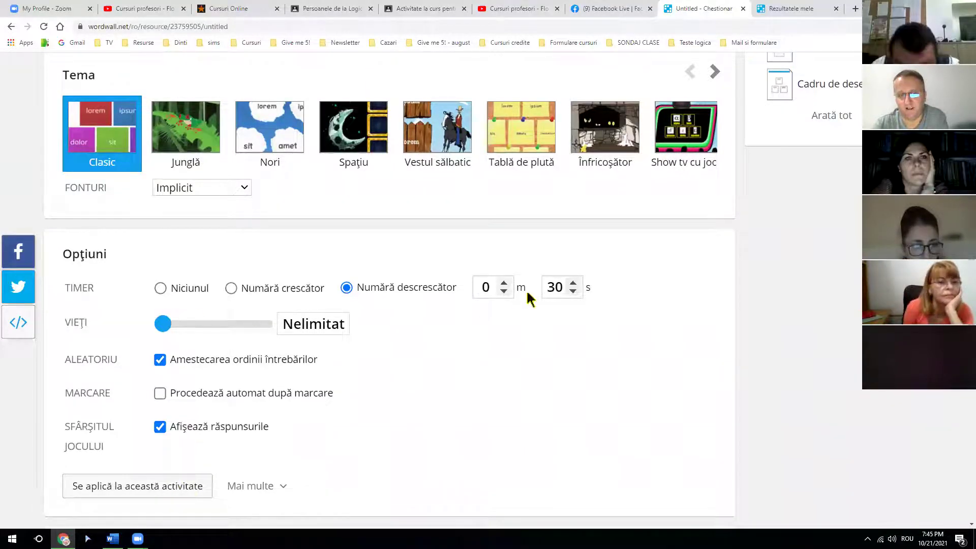
left_click(574, 284)
left_click(574, 284)
left_click(574, 284)
left_click(574, 284)
left_click(574, 284)
left_click(199, 488)
scroll(285, 449, "down", 13)
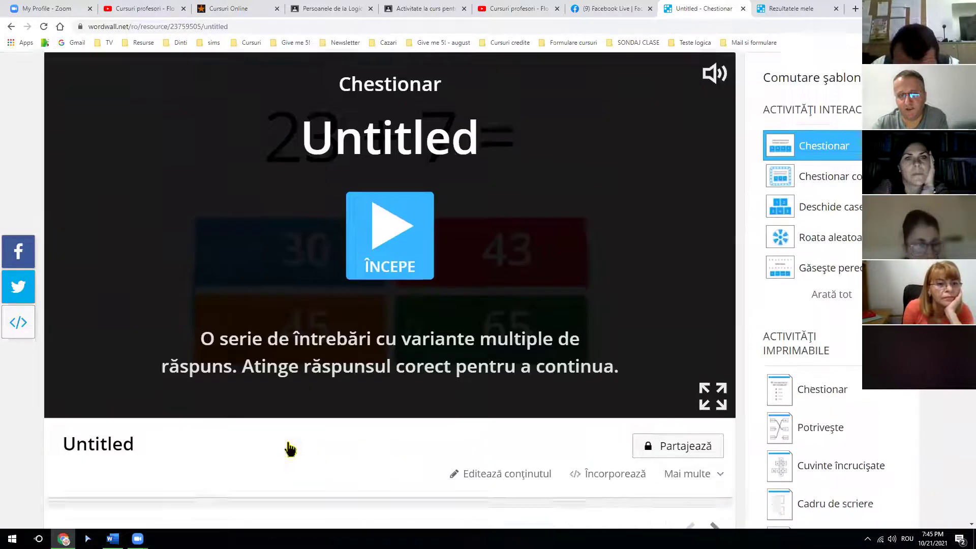
Apply a Top 40 leaderboard size to this activity and scroll through the 40 ranks.
scroll(257, 316, "down", 1)
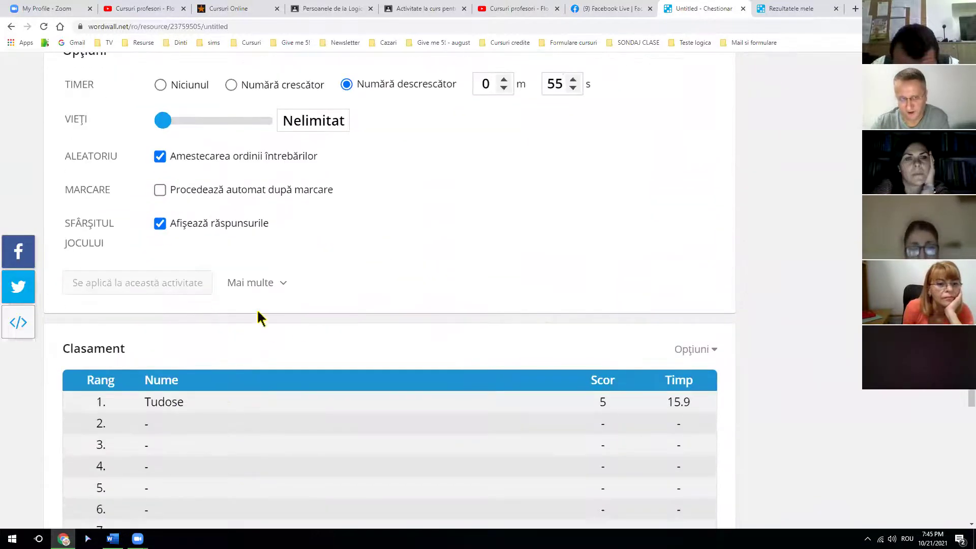
scroll(559, 346, "down", 2)
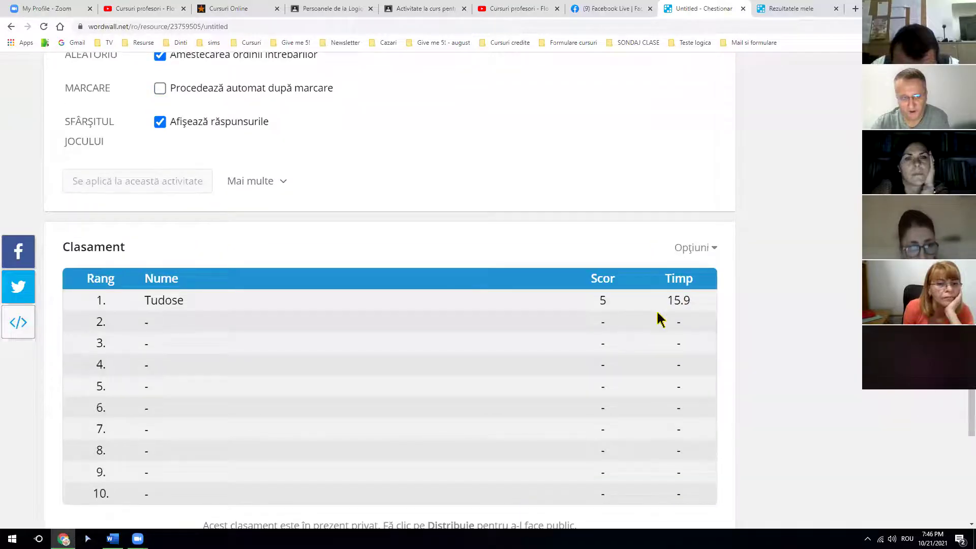
scroll(659, 319, "down", 1)
left_click(704, 199)
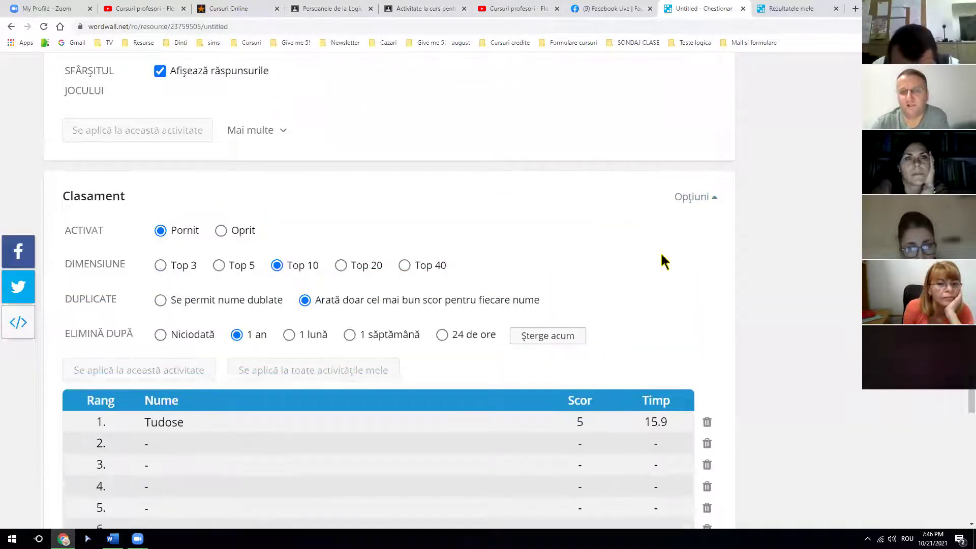
left_click(435, 274)
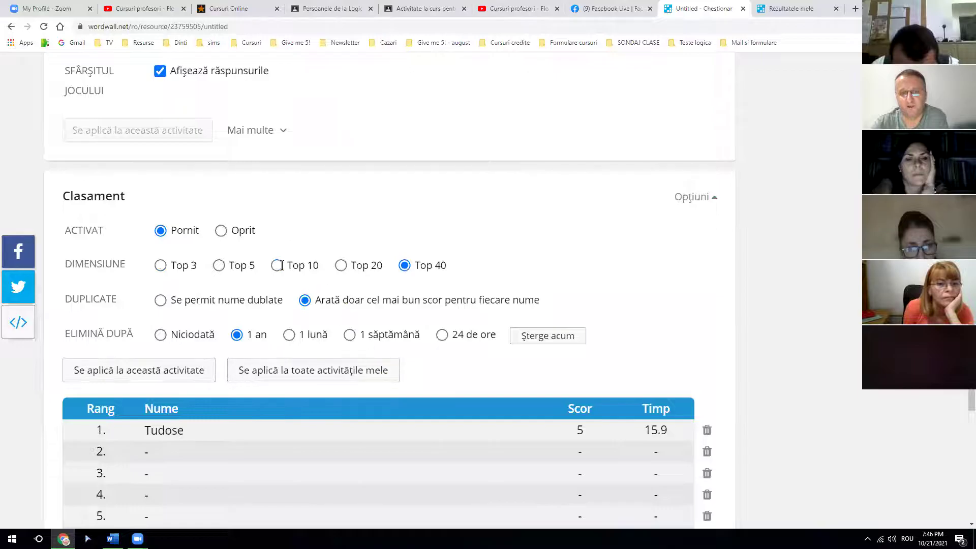
left_click(183, 370)
scroll(236, 475, "down", 17)
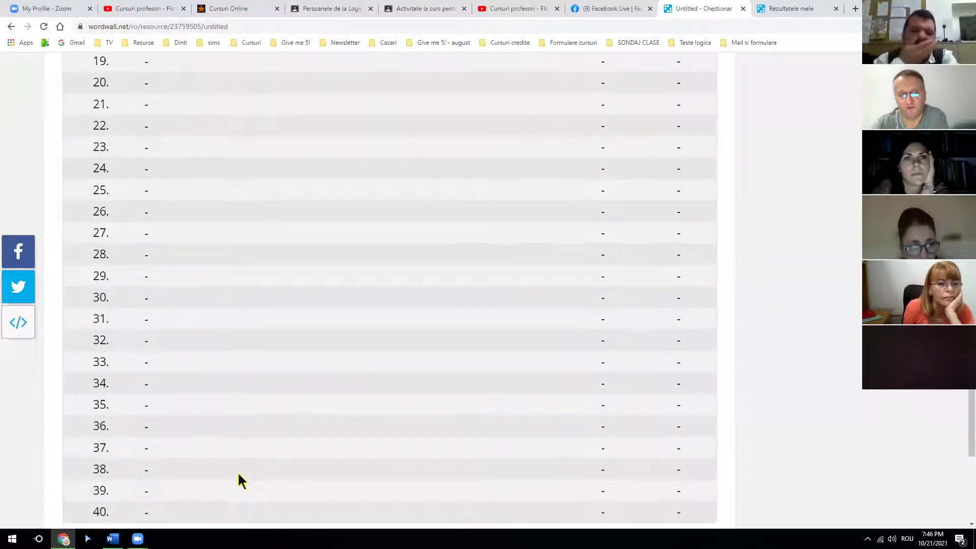
scroll(241, 477, "up", 20)
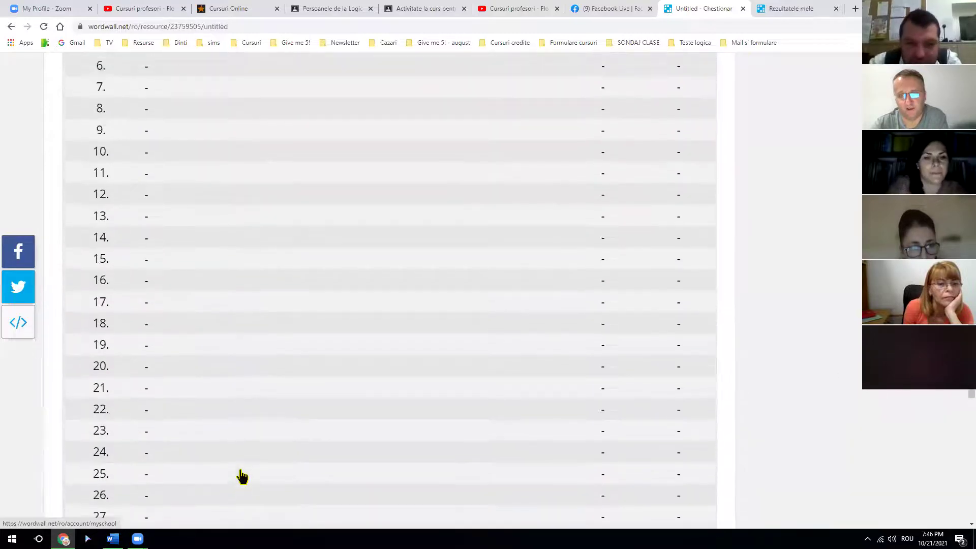
scroll(241, 477, "up", 4)
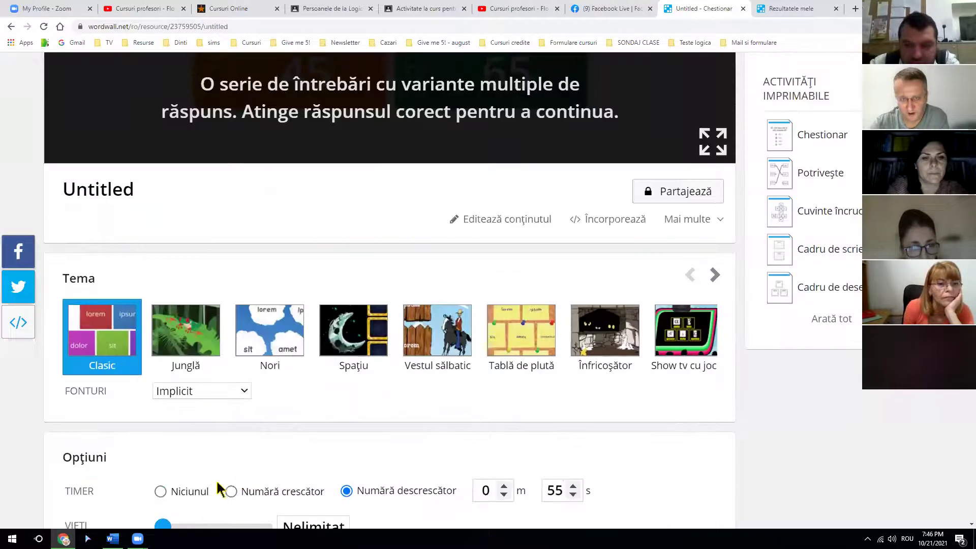
Preview the quiz in the Vestul sălbatic theme.
left_click(448, 343)
scroll(379, 505, "down", 5)
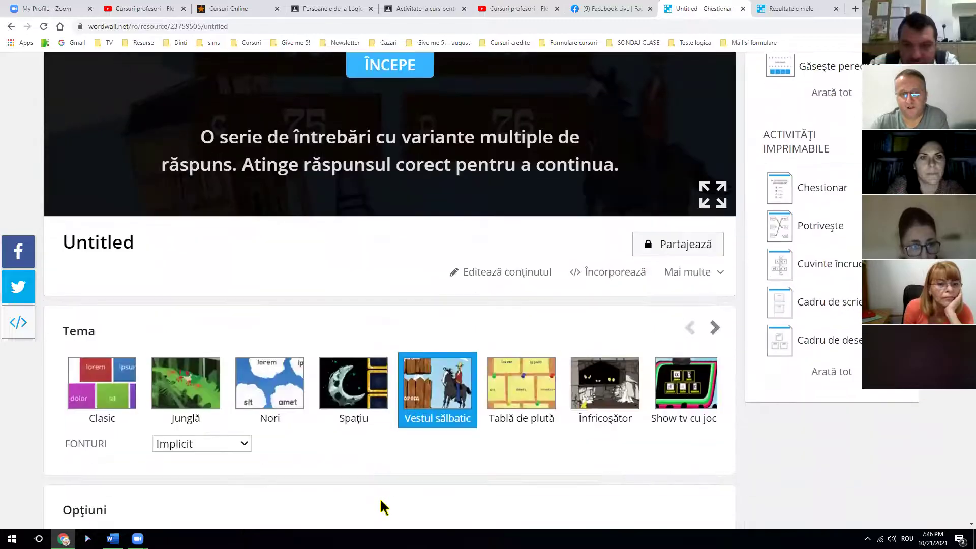
scroll(398, 307, "up", 4)
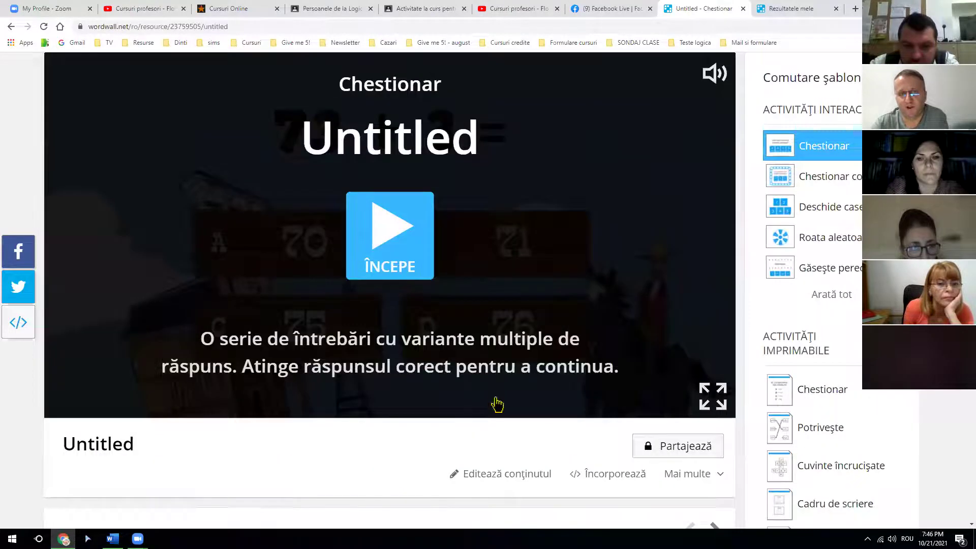
left_click(435, 364)
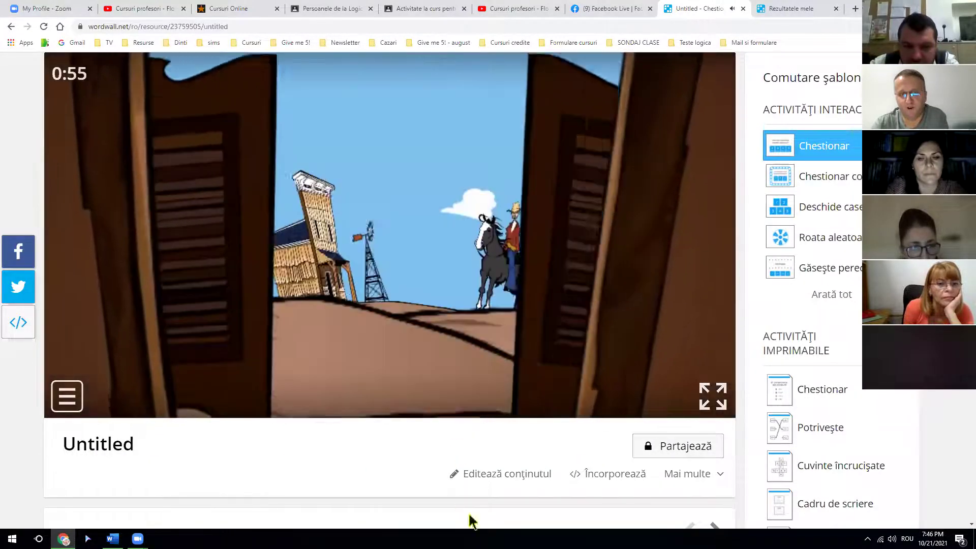
Switch the quiz to the Junglă theme and start playing it.
scroll(478, 480, "up", 1)
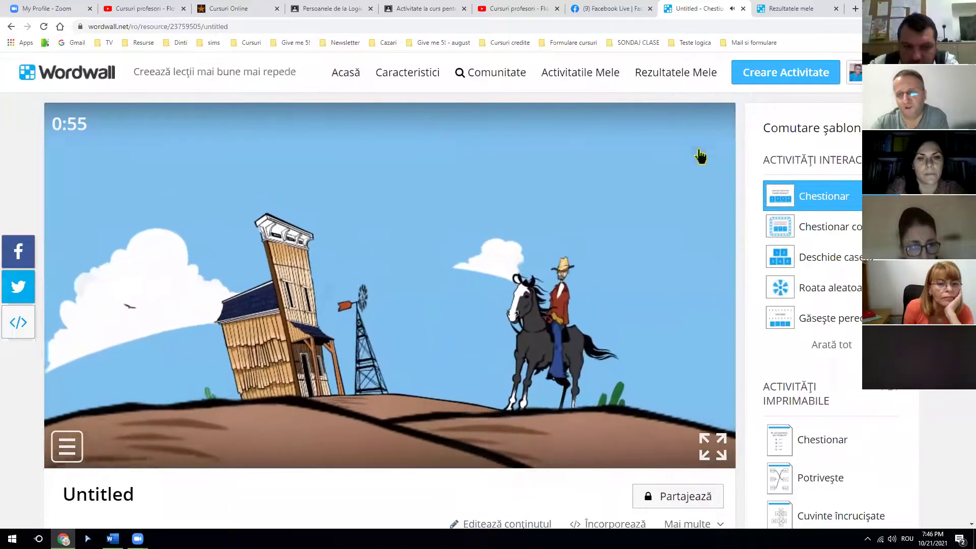
scroll(612, 375, "down", 4)
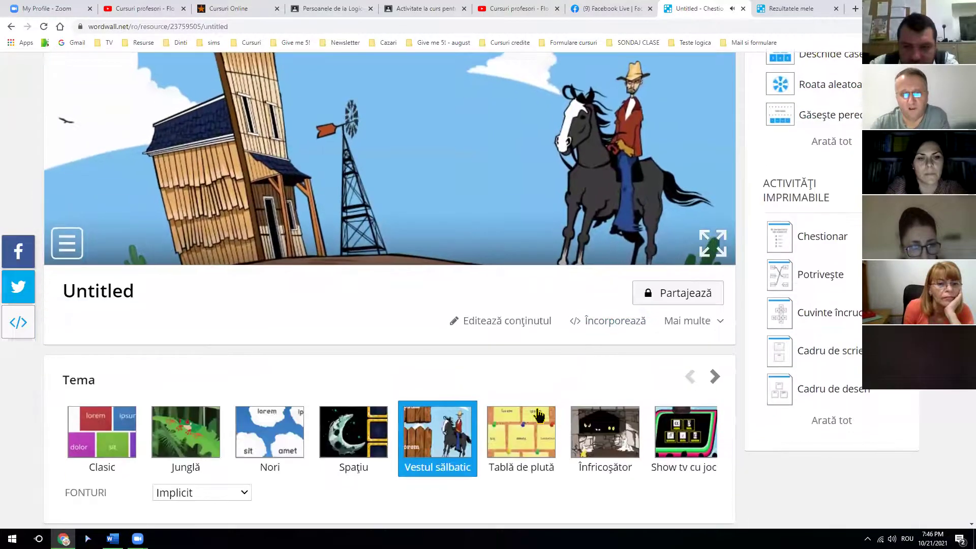
left_click(184, 448)
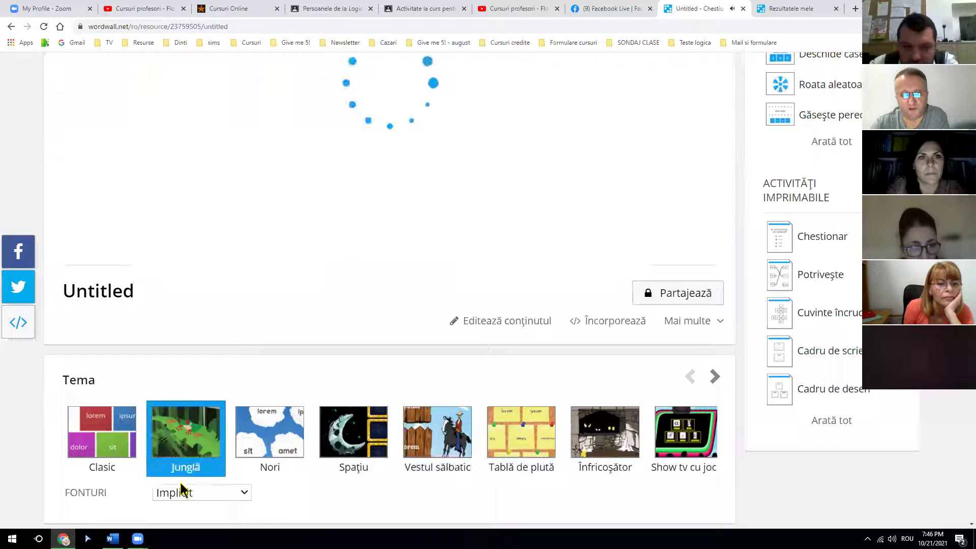
left_click(409, 288)
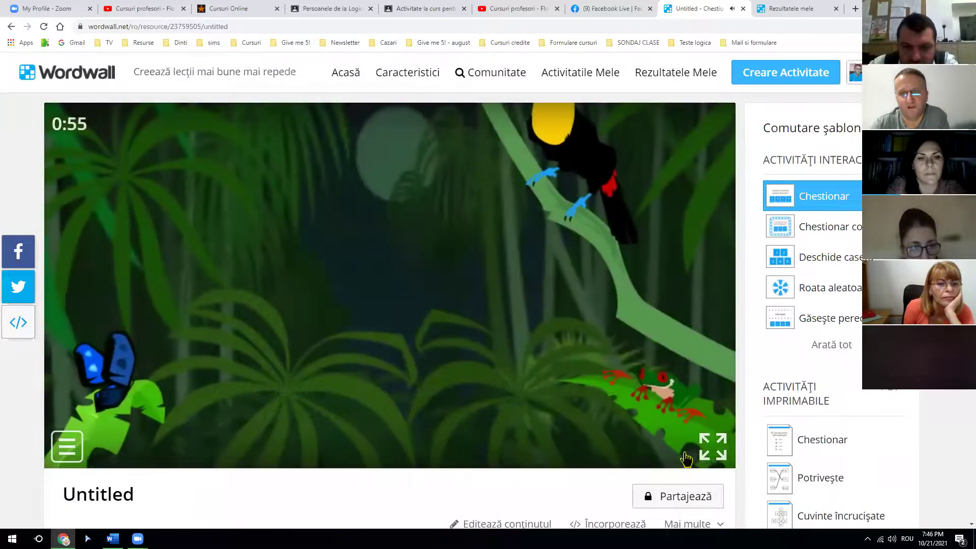
In full screen, answer the first three questions: 99 for 90+9, 68 for 70+4, 65 for 23+7.
left_click(709, 455)
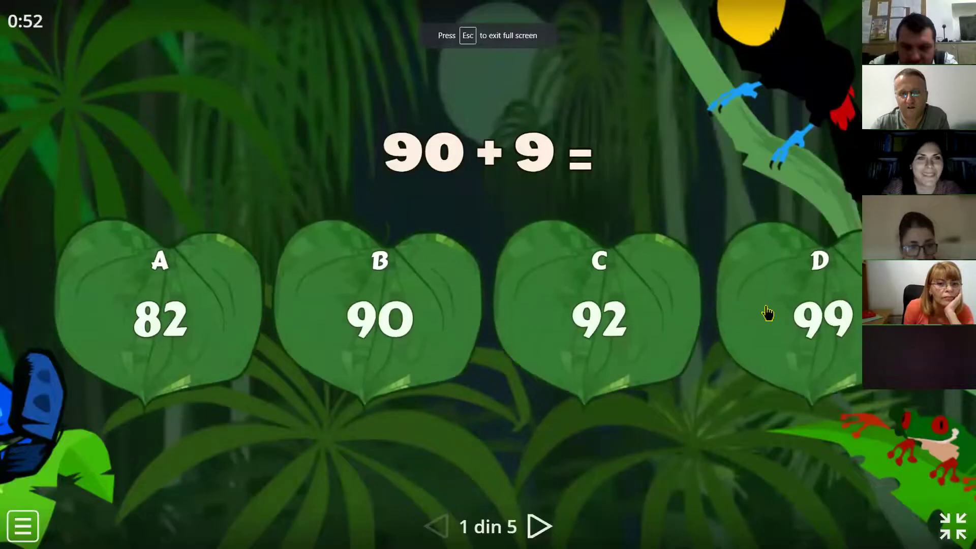
left_click(768, 312)
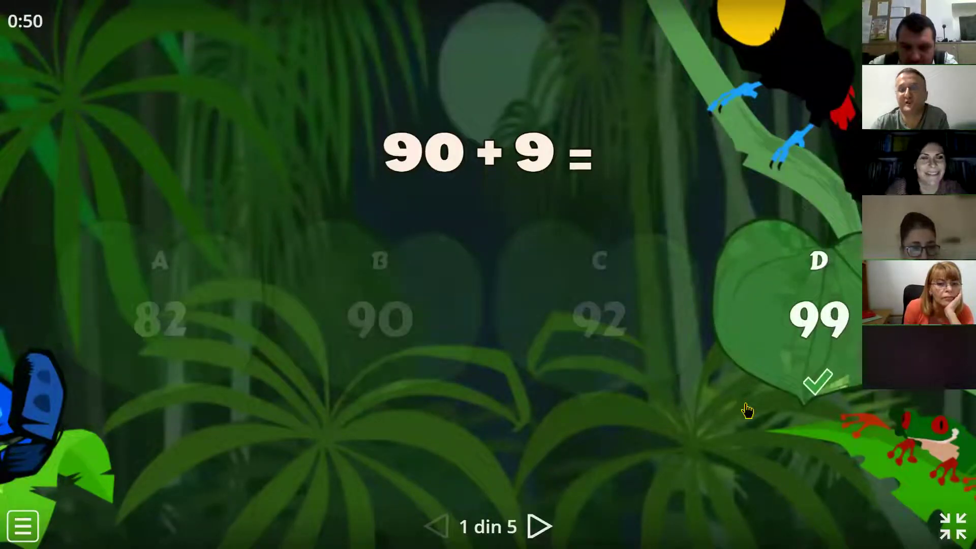
left_click(538, 528)
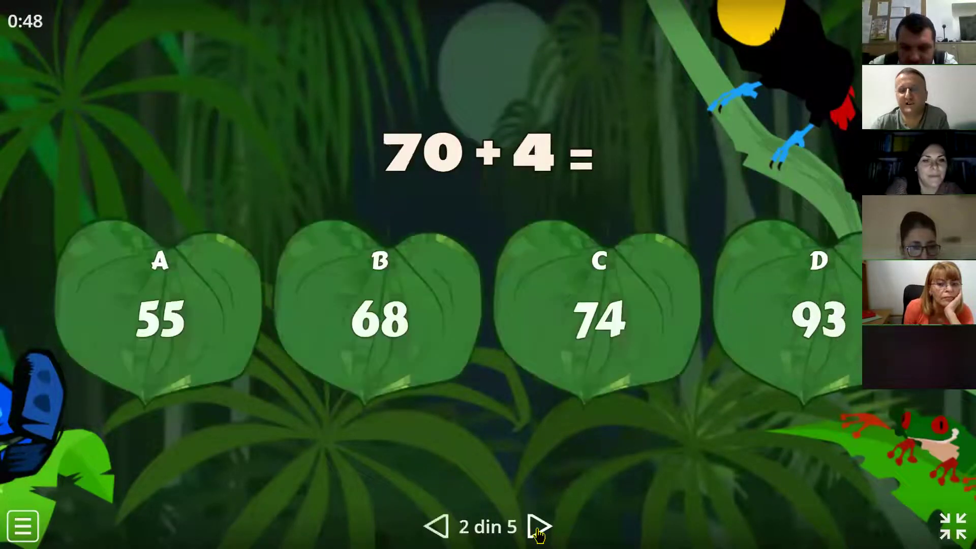
left_click(399, 372)
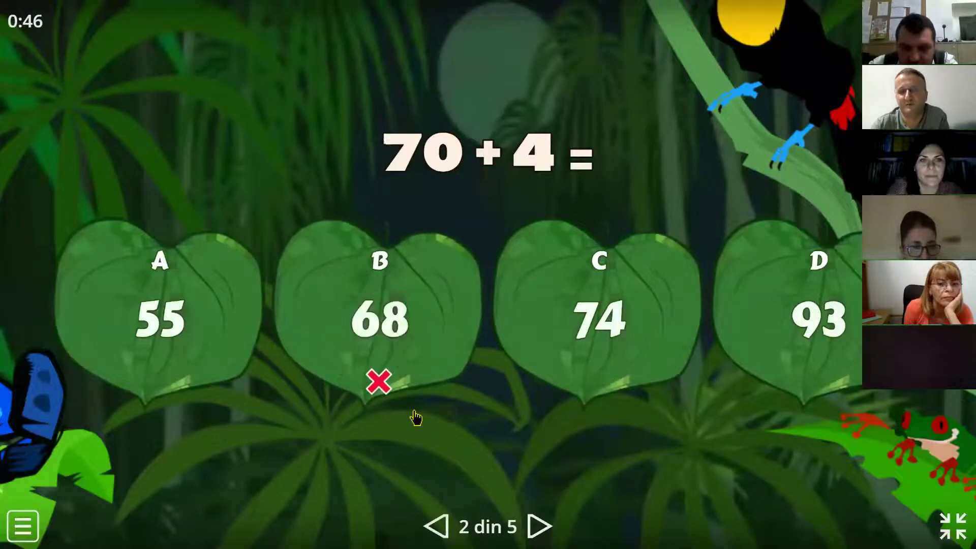
left_click(538, 528)
left_click(732, 357)
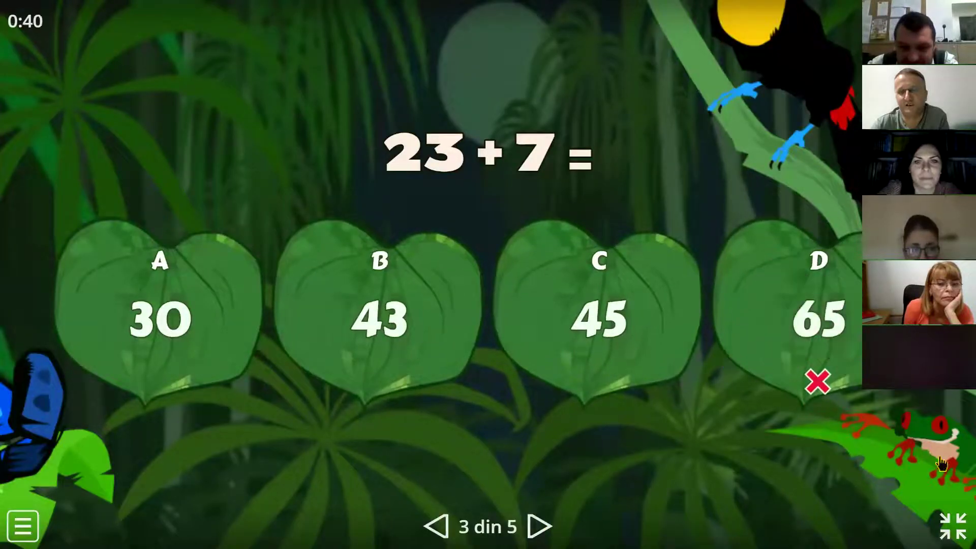
Leave full screen and open Partajează's 'Setează tema' assignment setup.
key("Escape")
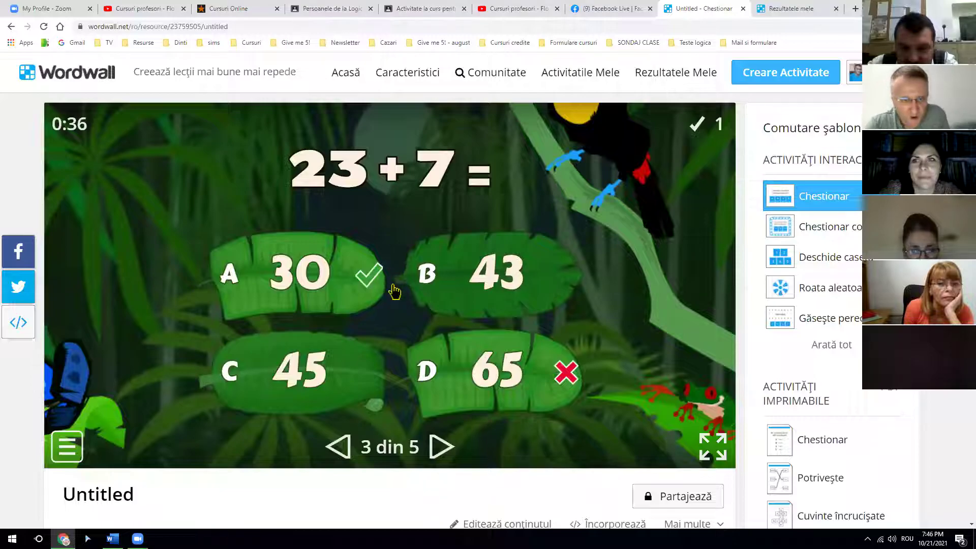
scroll(400, 305, "down", 2)
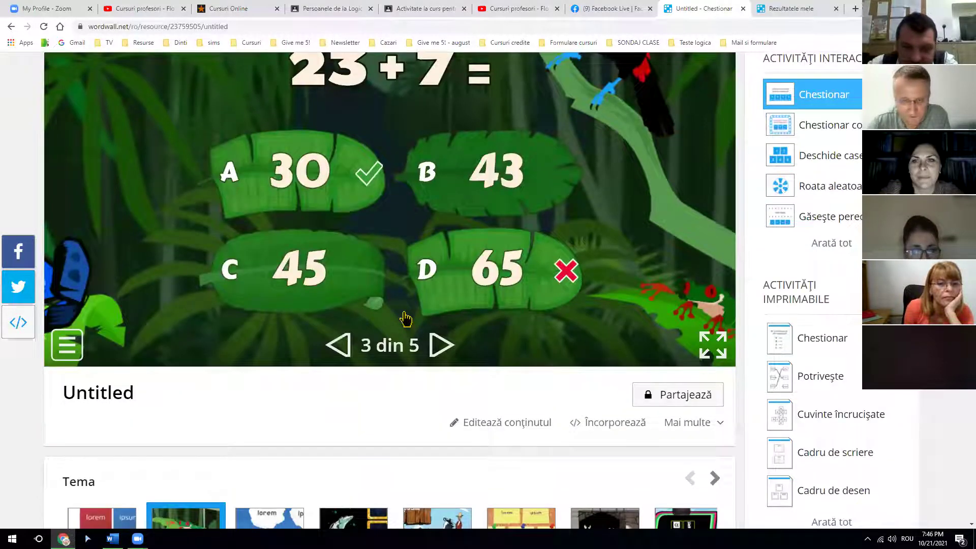
scroll(643, 398, "up", 1)
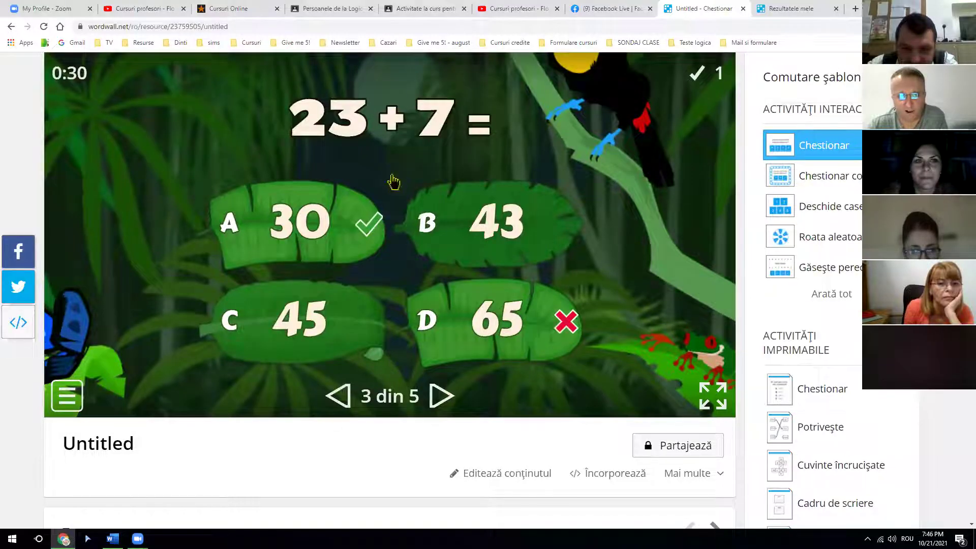
left_click(674, 450)
left_click(673, 437)
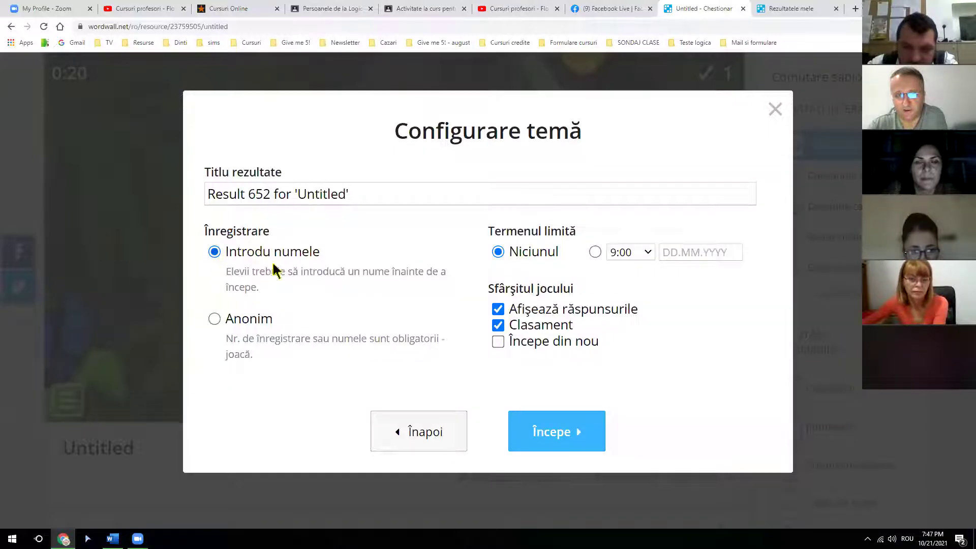
Delete the default Titlu rezultate text and start typing a new results title.
left_click_drag(422, 201, 117, 188)
key("BackSpace")
type("tes")
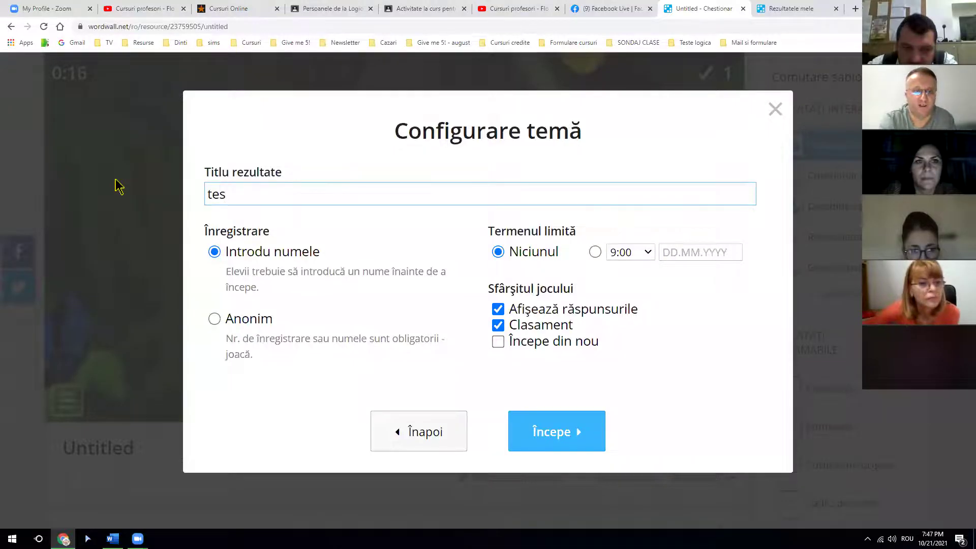
type("io")
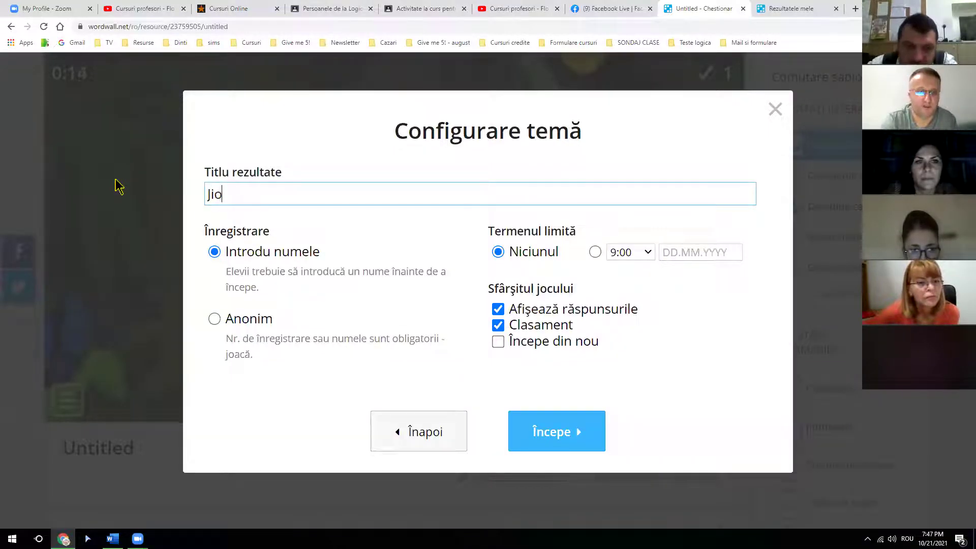